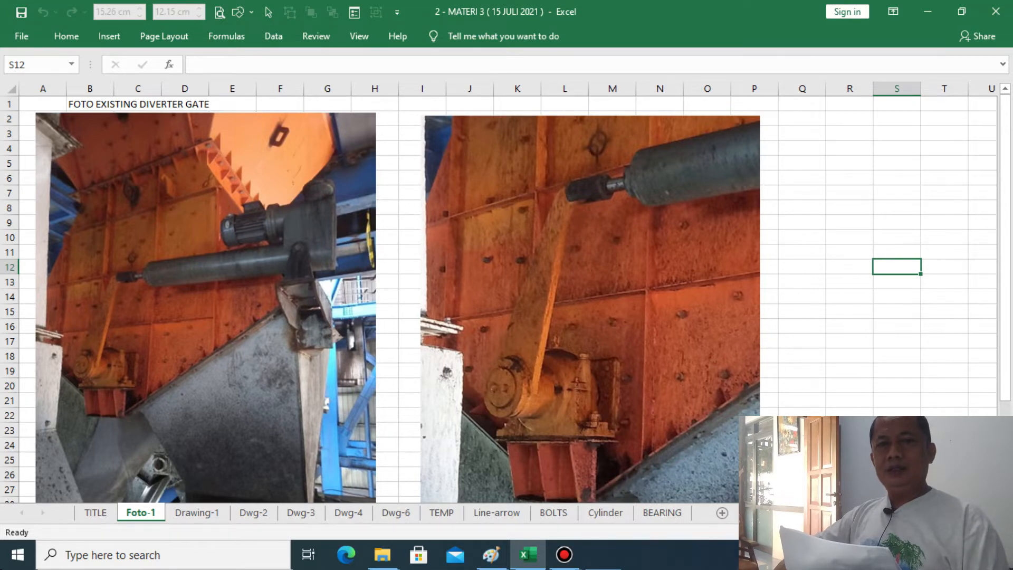
Look through the existing diverter gate workbook's photo and drawing sheets, from Foto-1 through Drawing-1 and Dwg-2 onward
key("ctrl+Page_Down")
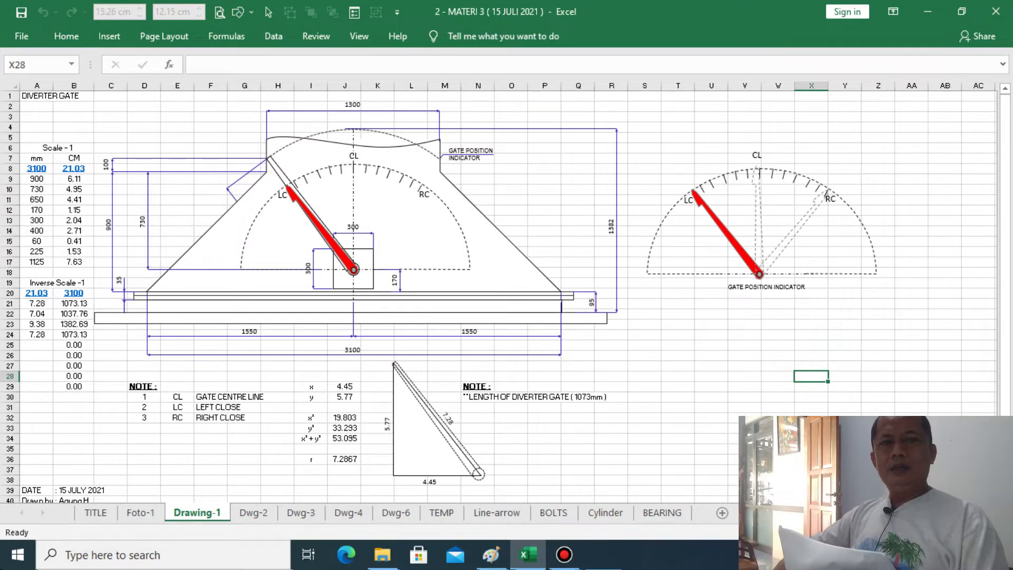
key("ctrl+Page_Down")
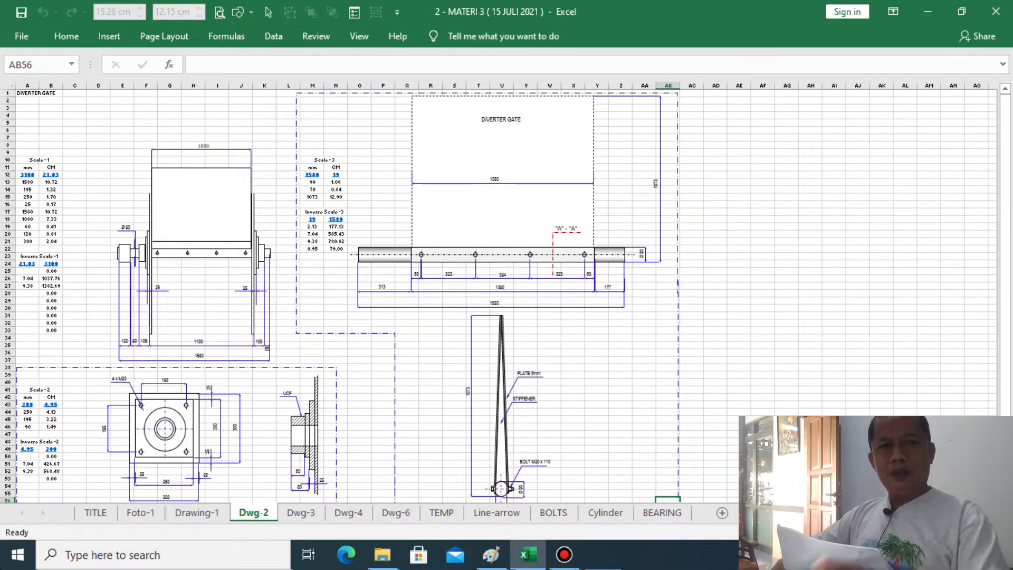
key("ctrl+Page_Down")
key("ctrl+Page_Down")
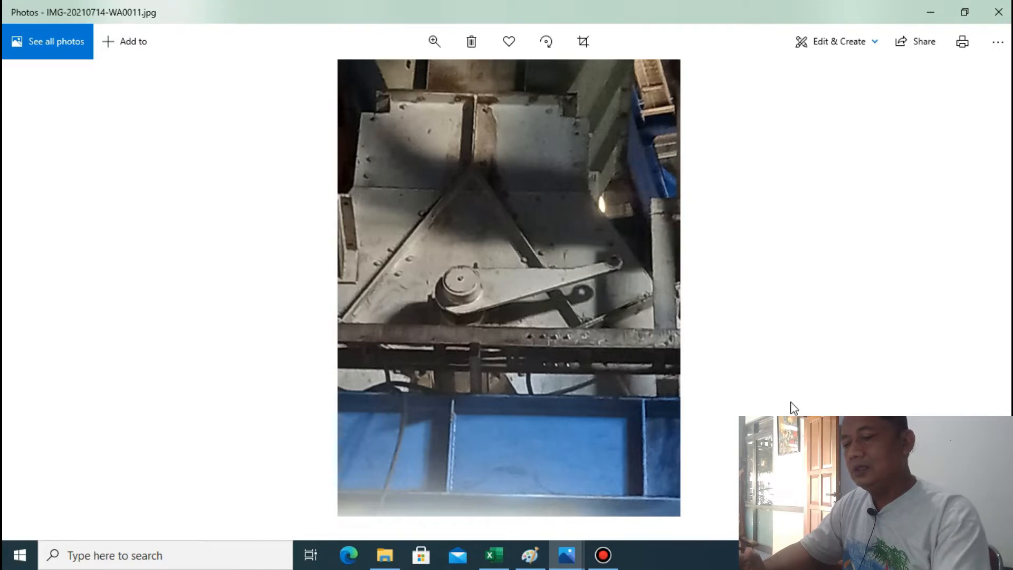
Switch to Paint and paste the captured screen of photo IMG-20210714-WA0011.jpg onto the blank canvas
left_click(531, 559)
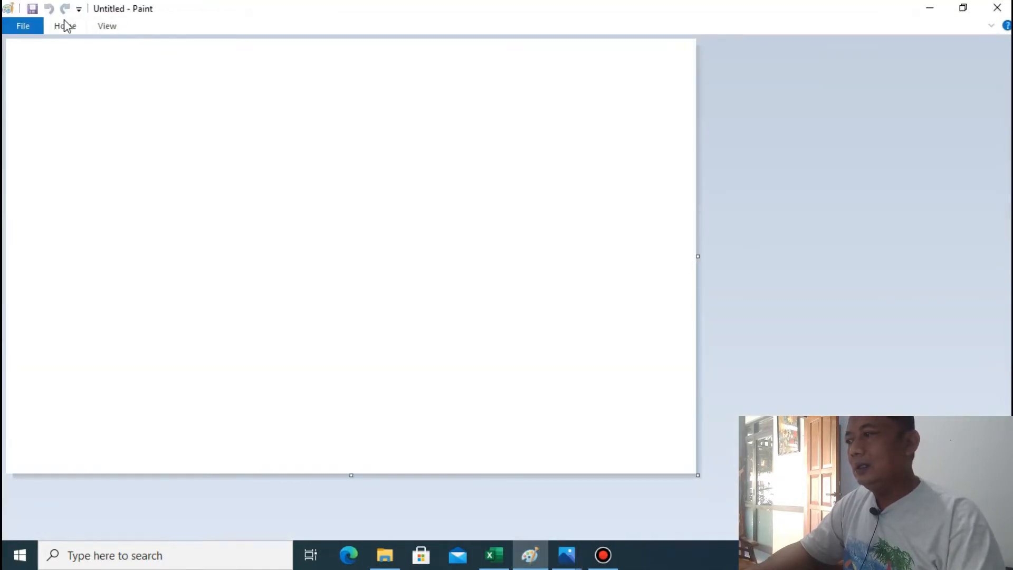
left_click(65, 32)
left_click(23, 49)
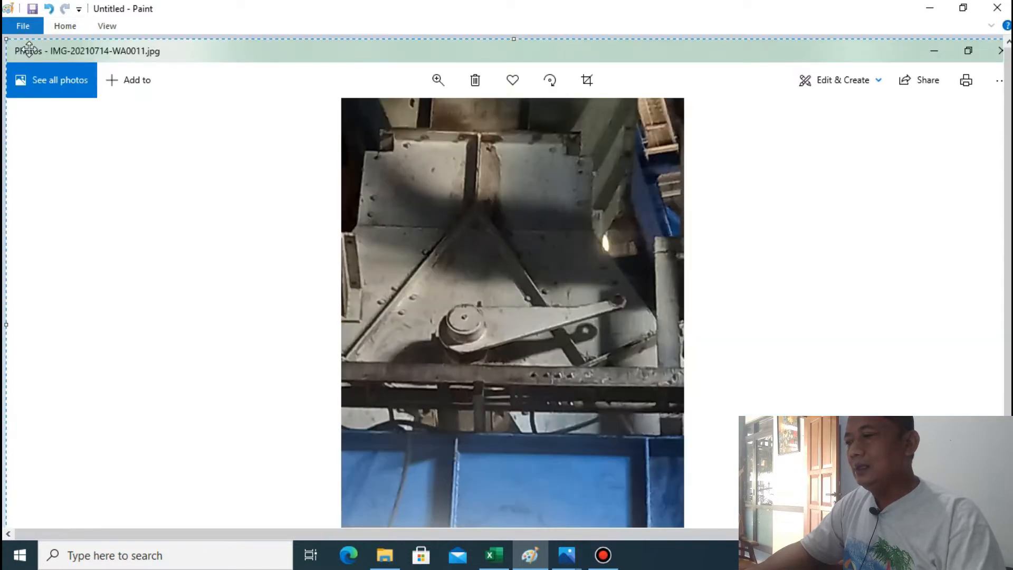
scroll(995, 183, "down", 2)
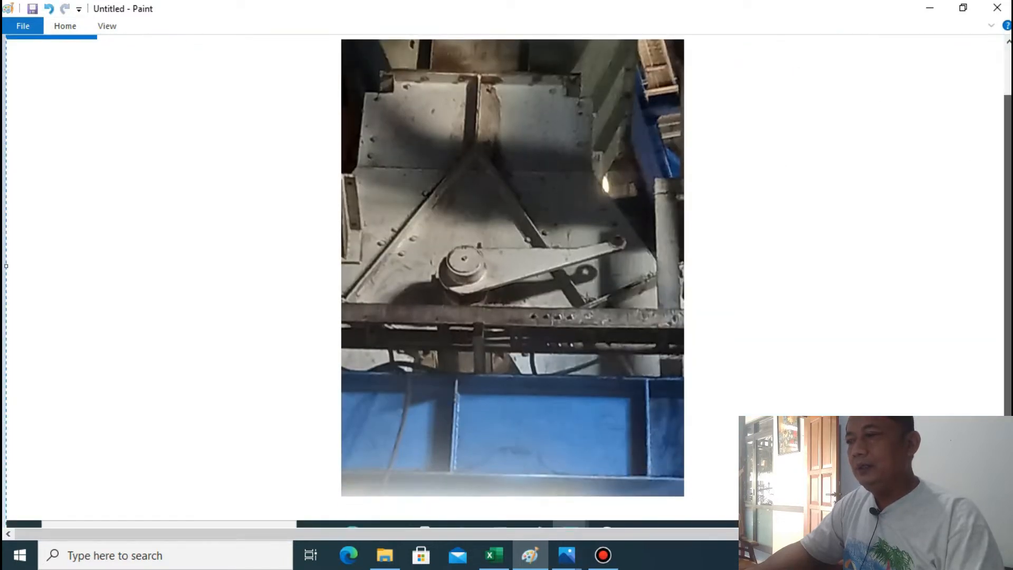
Select only the gate photo area within the pasted screen capture and cut it out
left_click(65, 26)
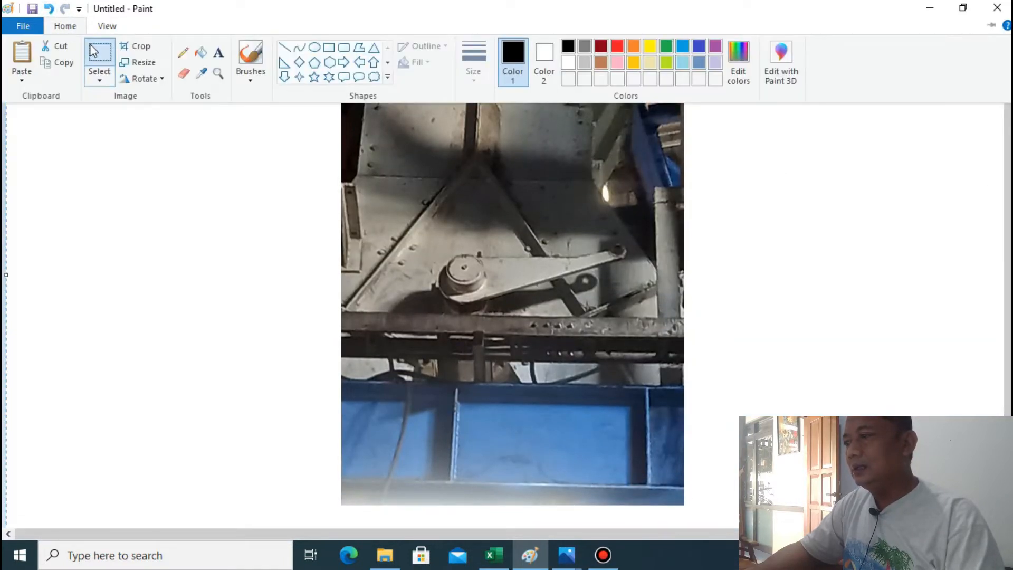
left_click_drag(343, 48, 682, 506)
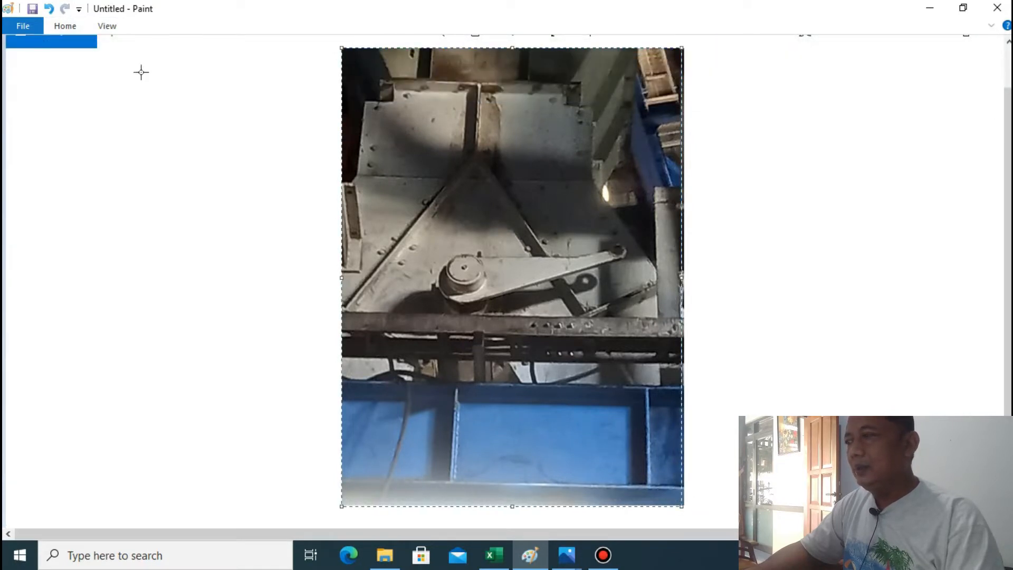
left_click(73, 29)
left_click(58, 45)
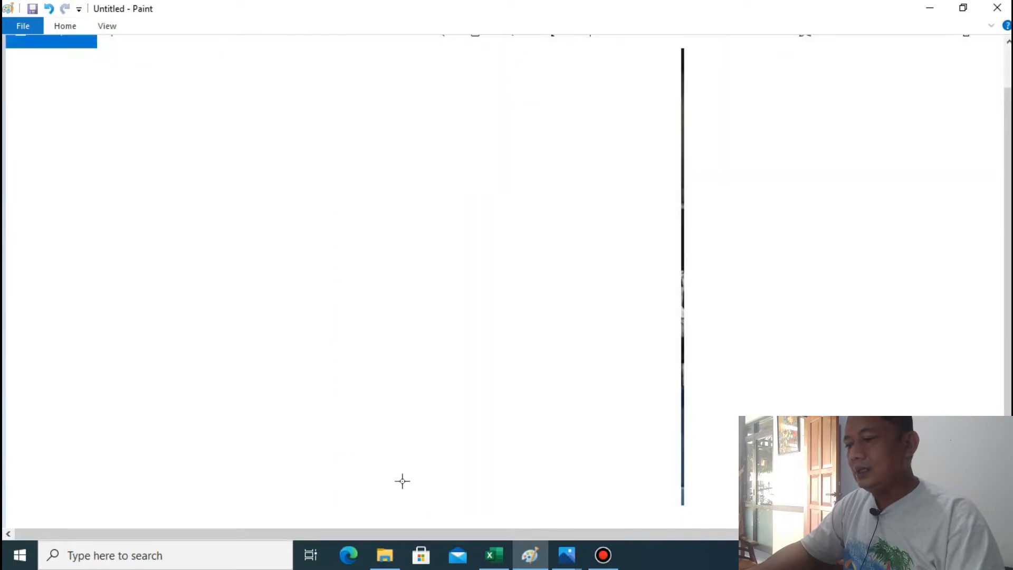
Switch to Excel, add a new worksheet and paste the cut photo, placing its upper-left corner in cell A2
left_click(494, 555)
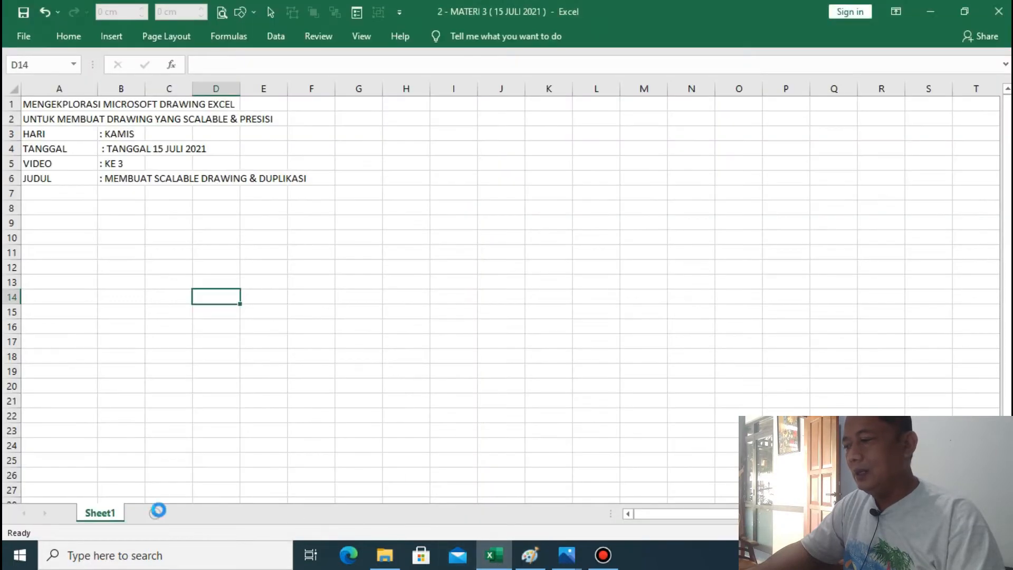
left_click(187, 513)
left_click(88, 104)
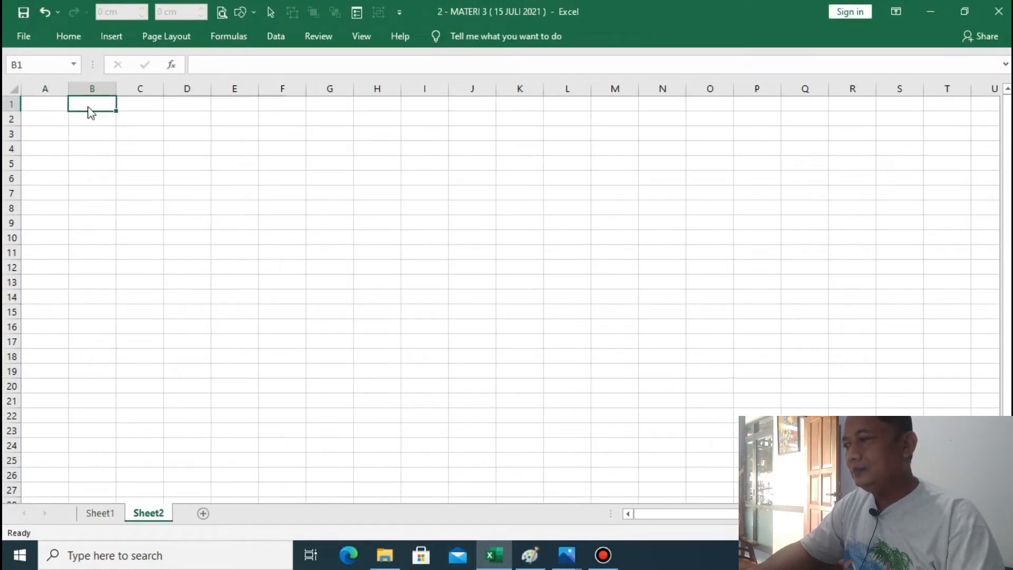
right_click(89, 107)
left_click(119, 170)
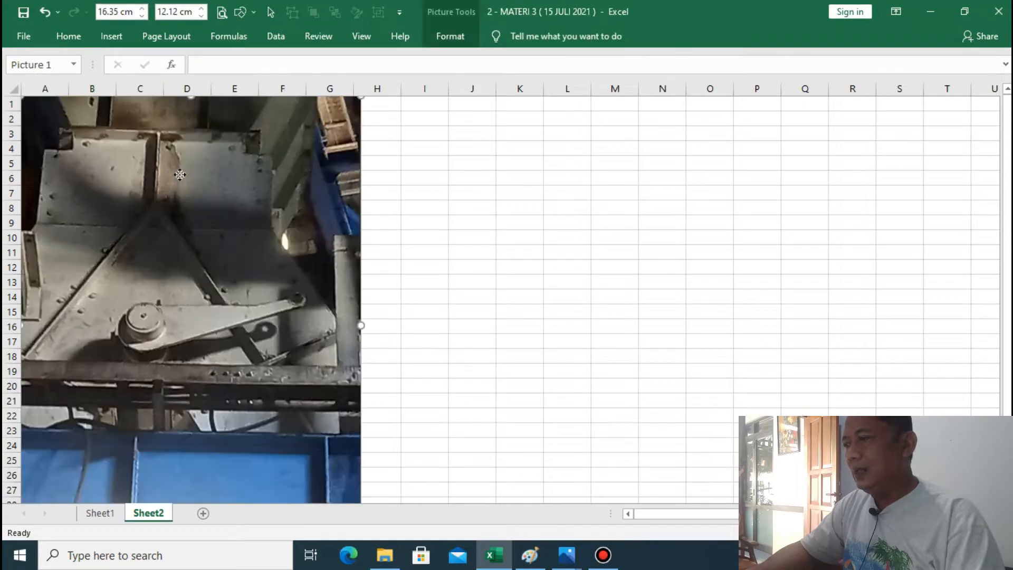
left_click_drag(174, 172, 196, 190)
left_click(518, 279)
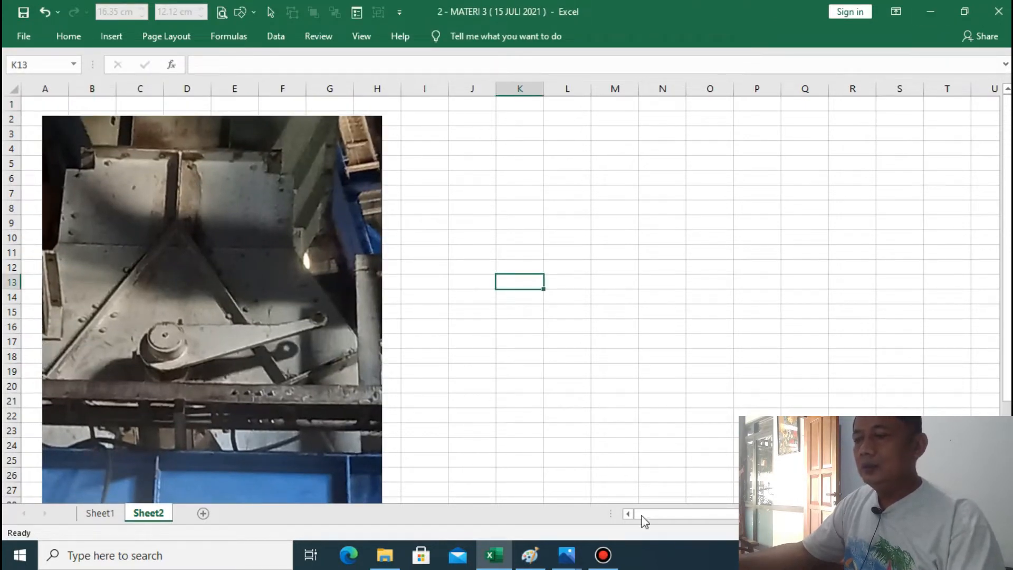
Bring up photo IMG-20210714-WA0009.jpg in Photos and paste its screen capture into Paint
mouse_move(566, 554)
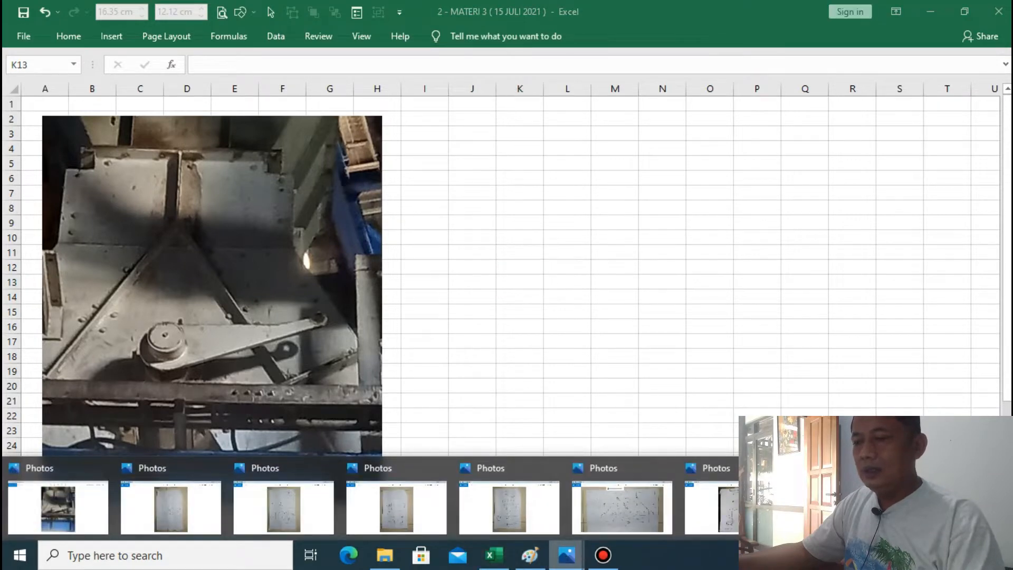
left_click(528, 509)
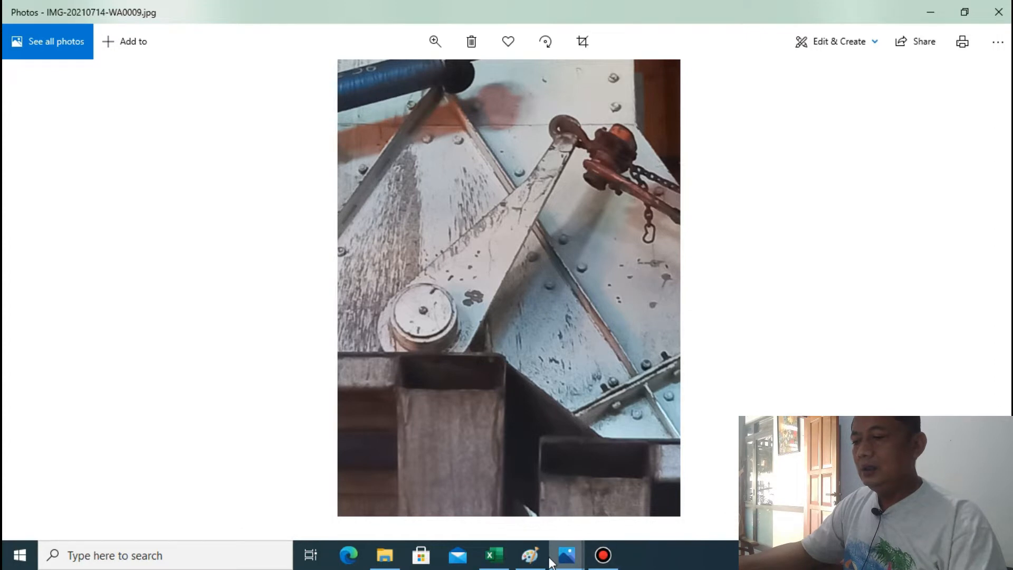
left_click(530, 555)
left_click(68, 27)
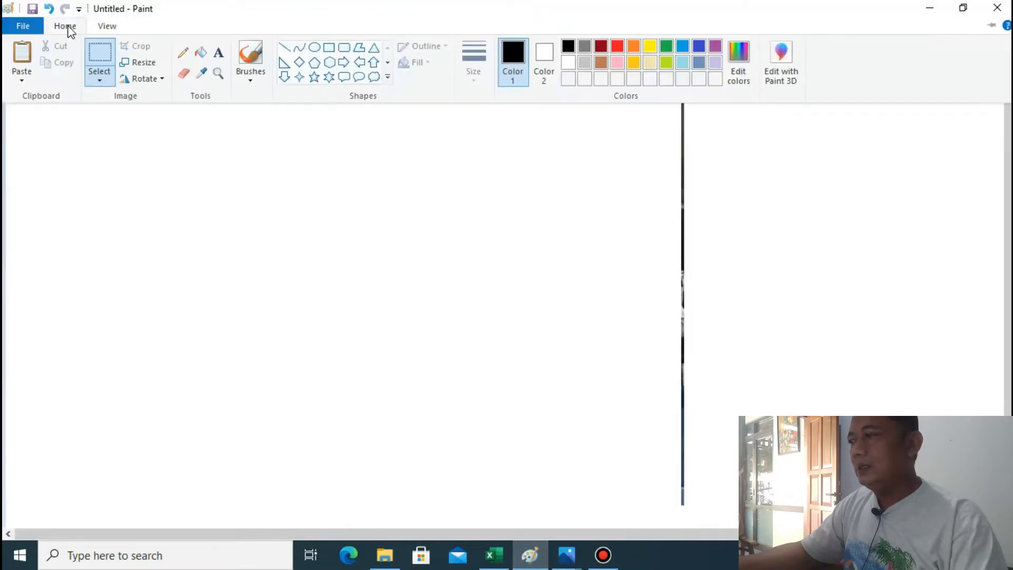
left_click(34, 55)
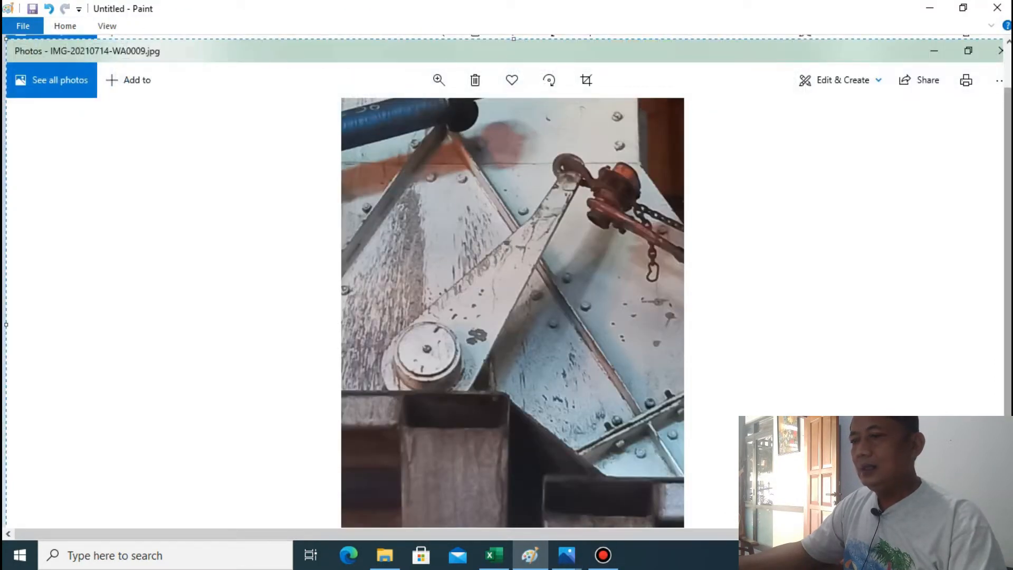
scroll(506, 280, "down", 1)
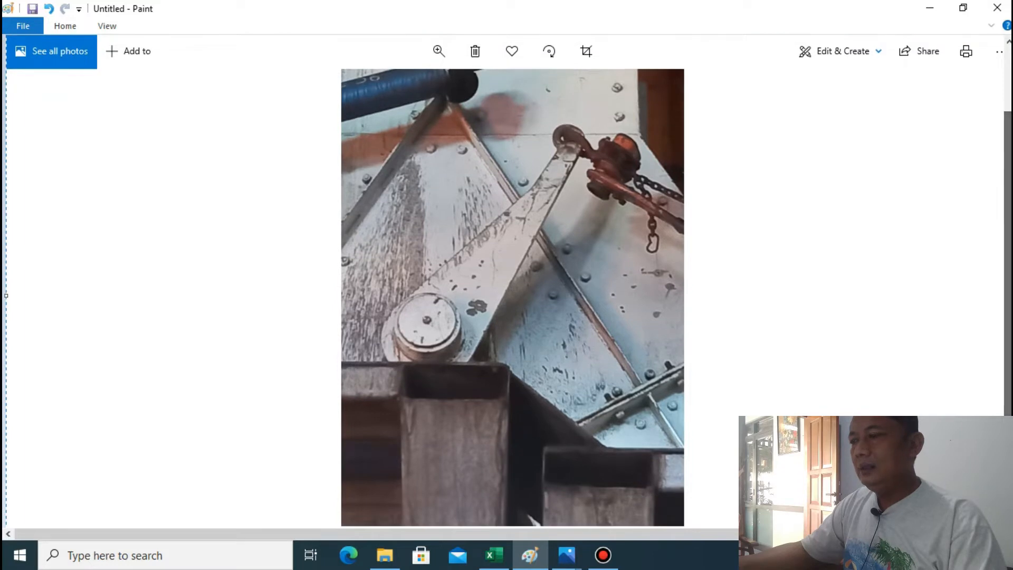
Select the lever arm photo area within the new screen capture and cut it out
left_click(65, 25)
left_click(98, 51)
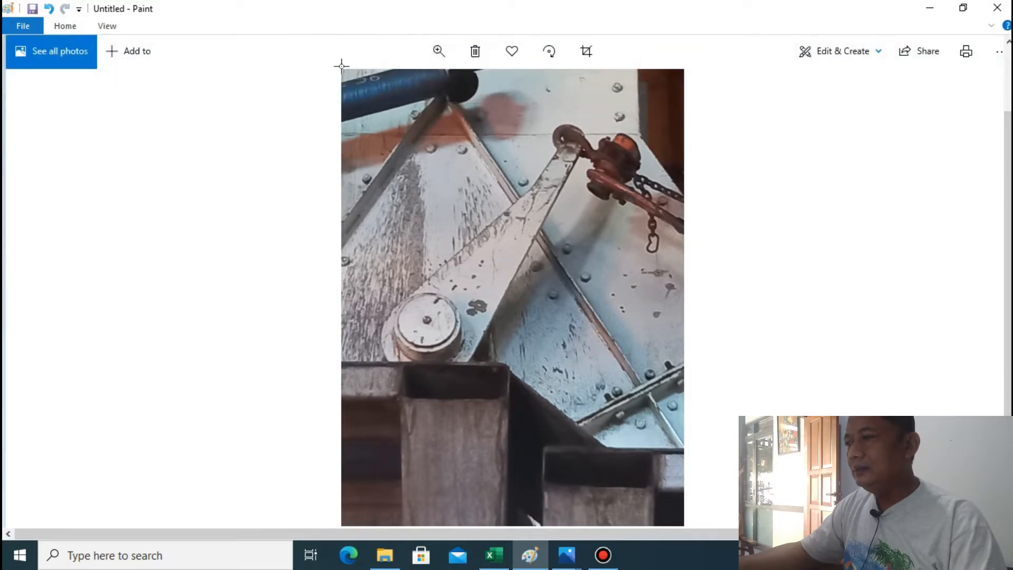
left_click_drag(343, 71, 684, 523)
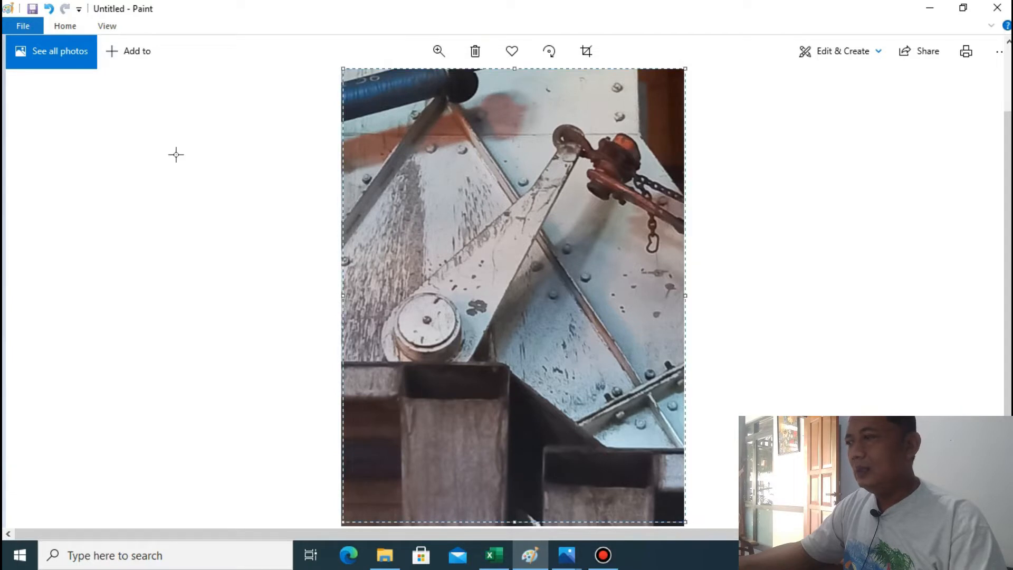
left_click(58, 27)
left_click(58, 47)
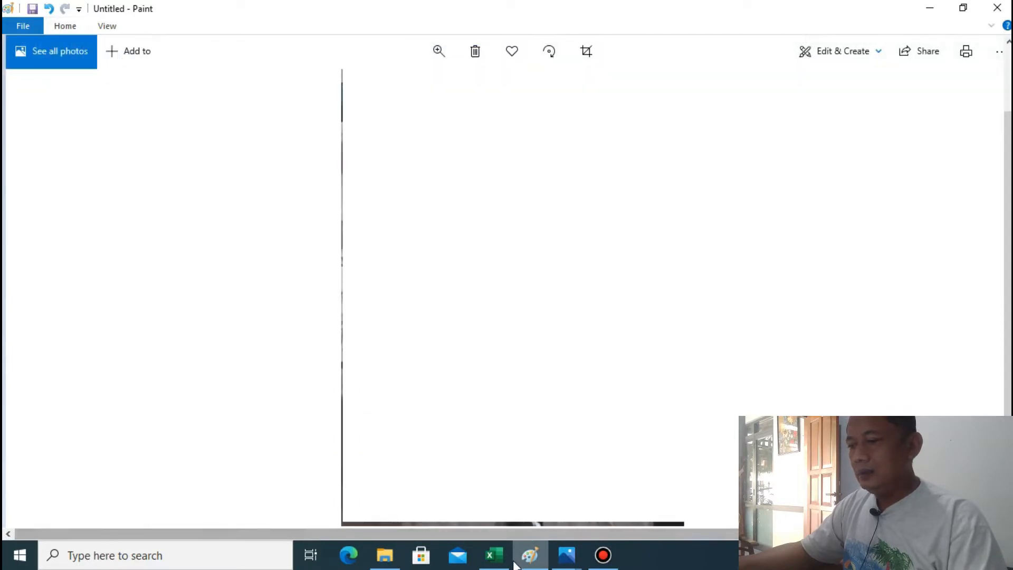
Switch to Excel and paste the second photo on Sheet2, placing it beside the first one from about column I
left_click(494, 555)
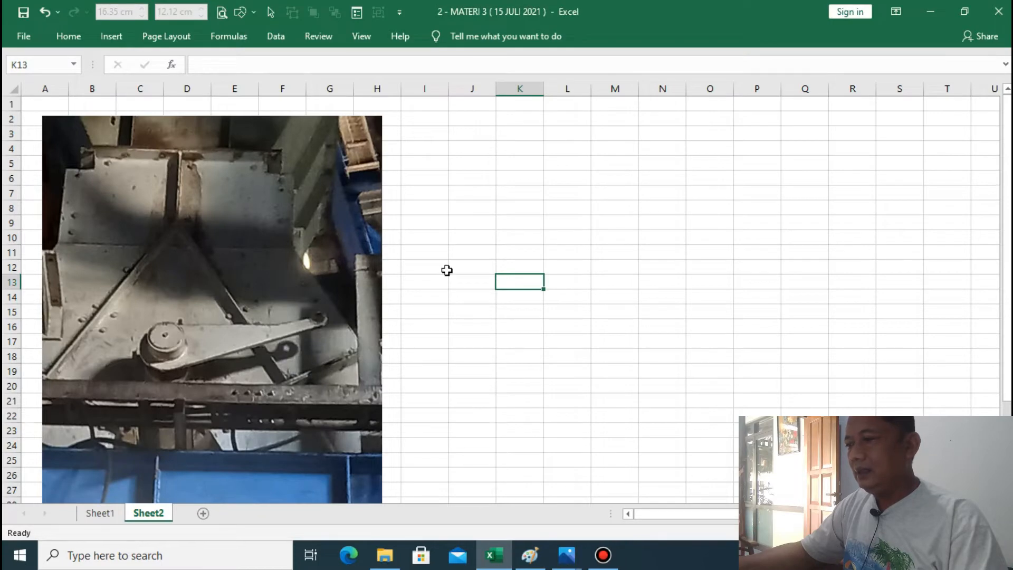
right_click(468, 117)
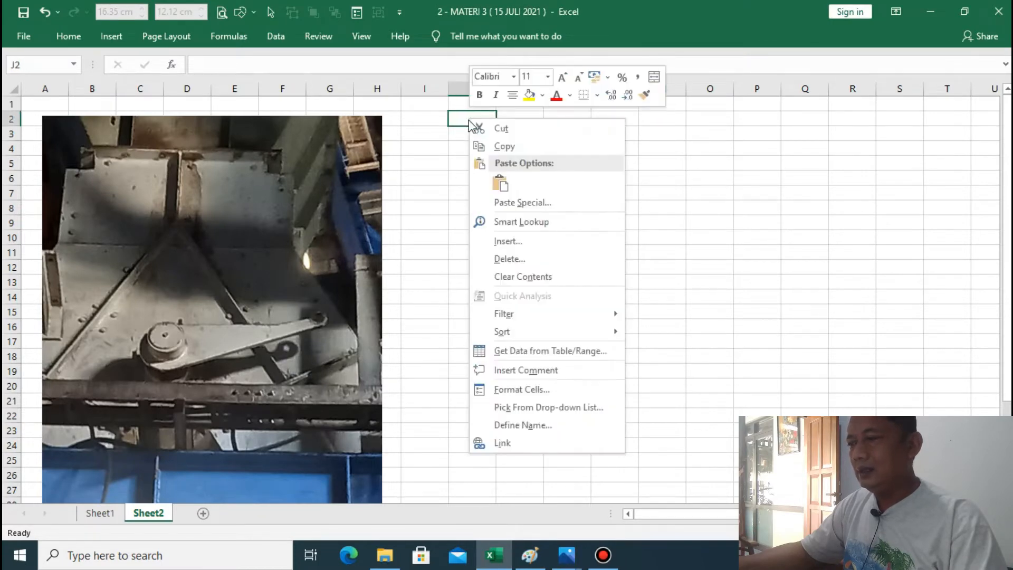
left_click(499, 187)
left_click_drag(256, 205, 636, 218)
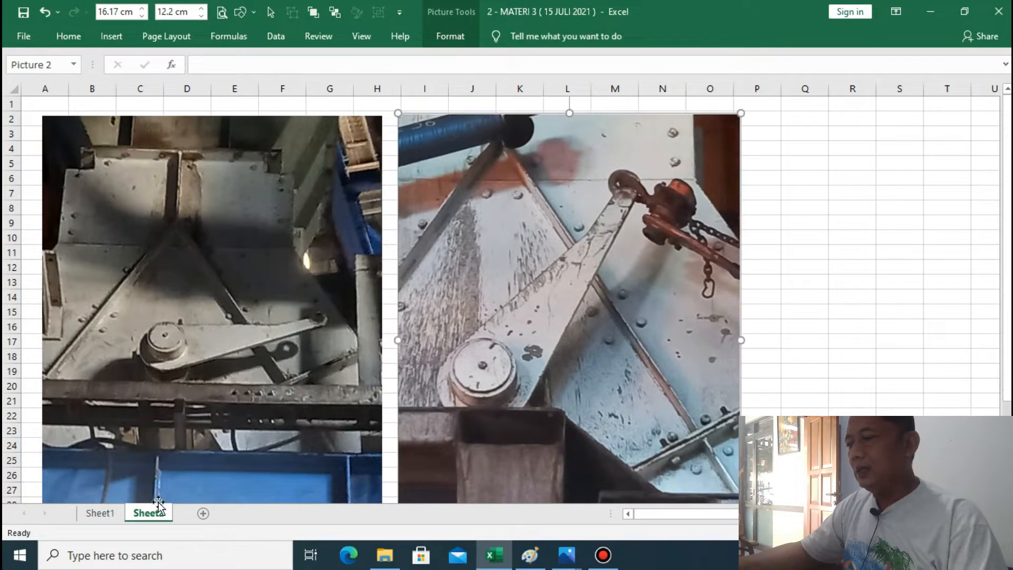
Rename the worksheet holding the two photos as Foto
right_click(138, 521)
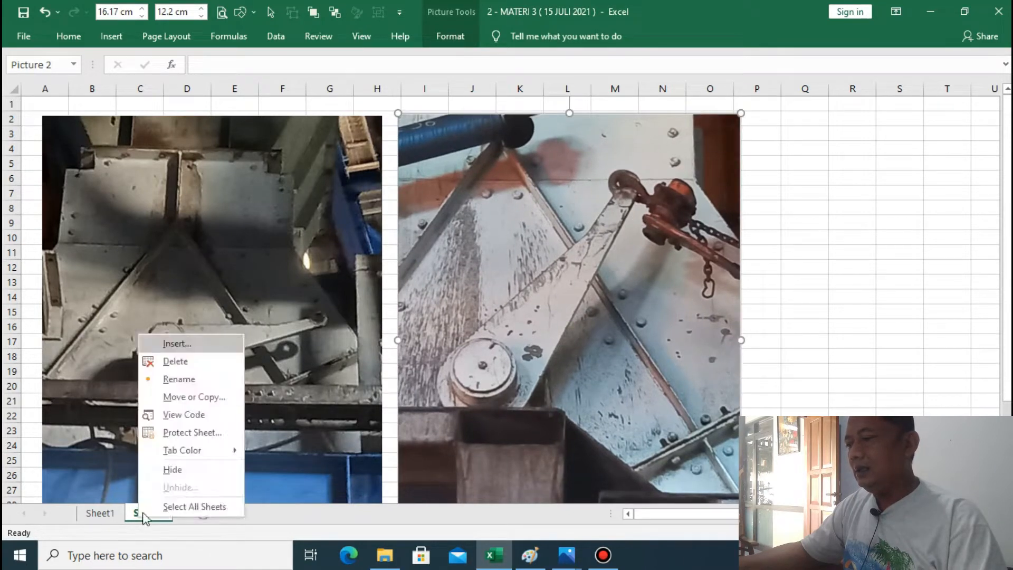
left_click(207, 379)
type("p")
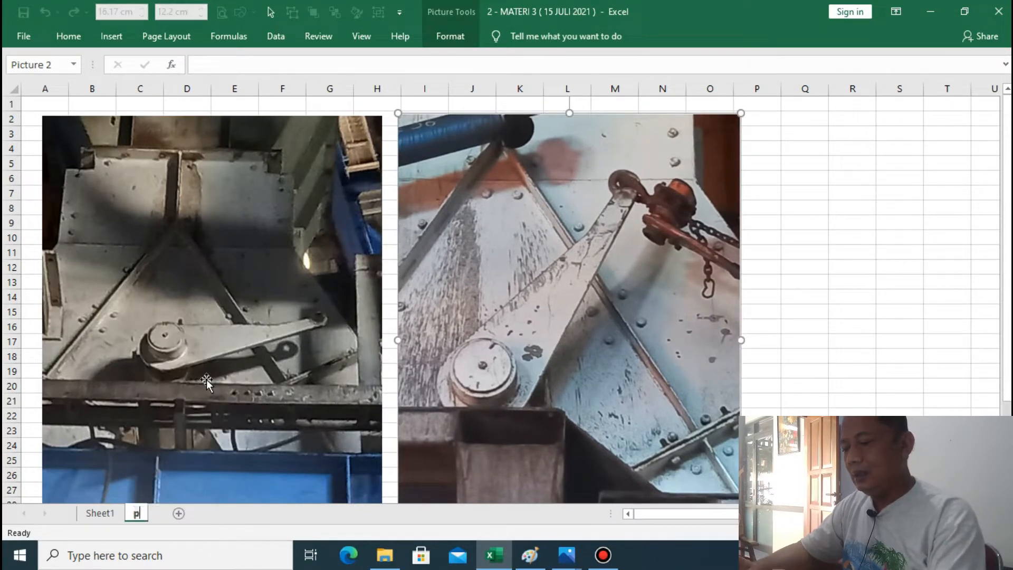
key("BackSpace")
type("f0")
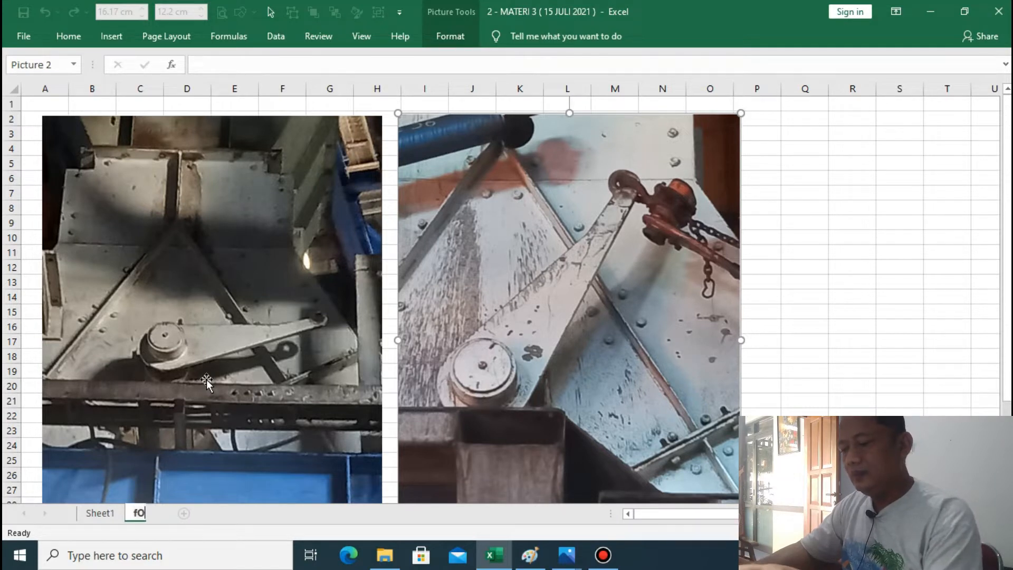
type("TO")
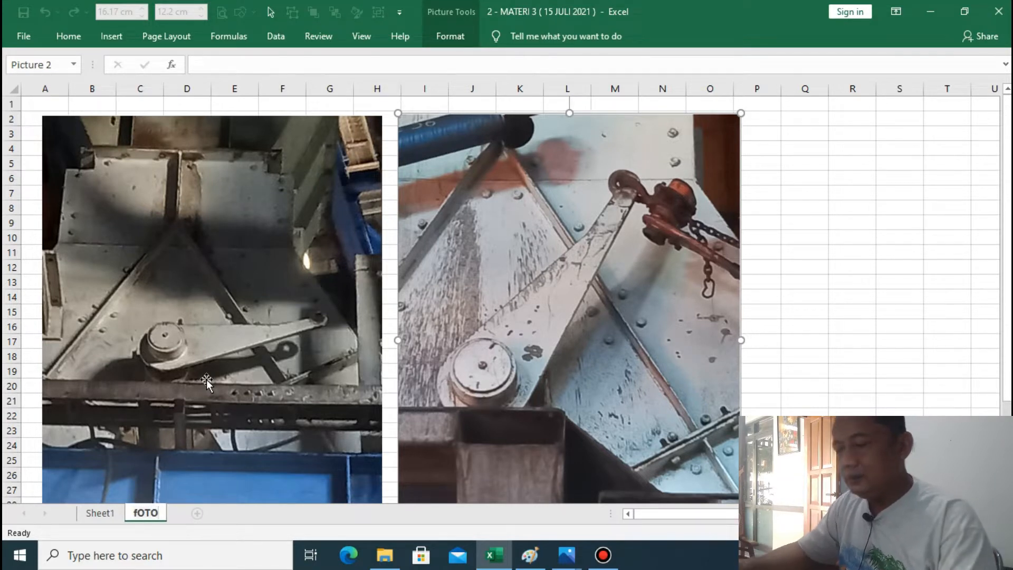
key("BackSpace")
key("BackSpace")
key("BackSpace")
key("BackSpace")
type("F")
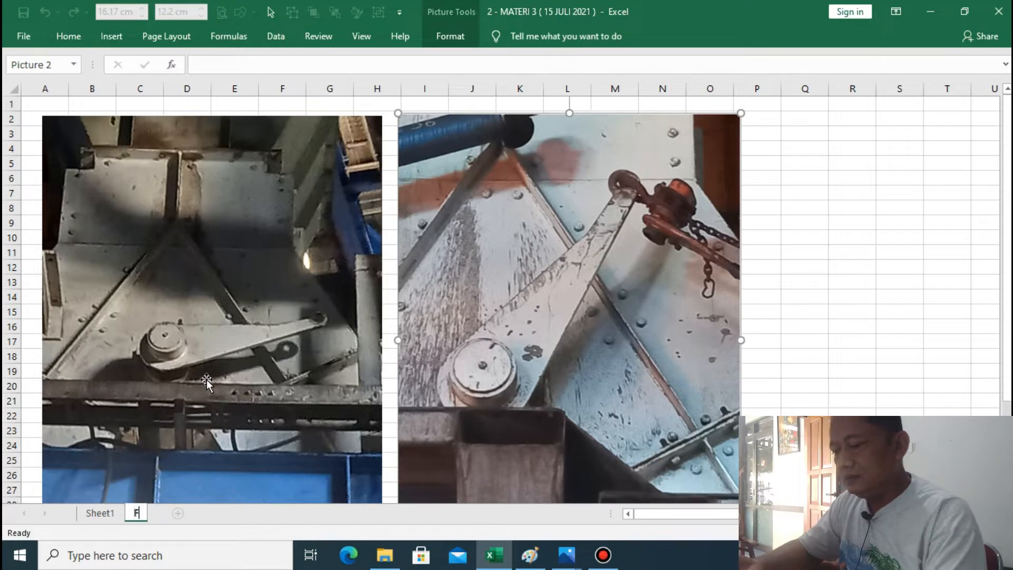
type("oto")
key("Return")
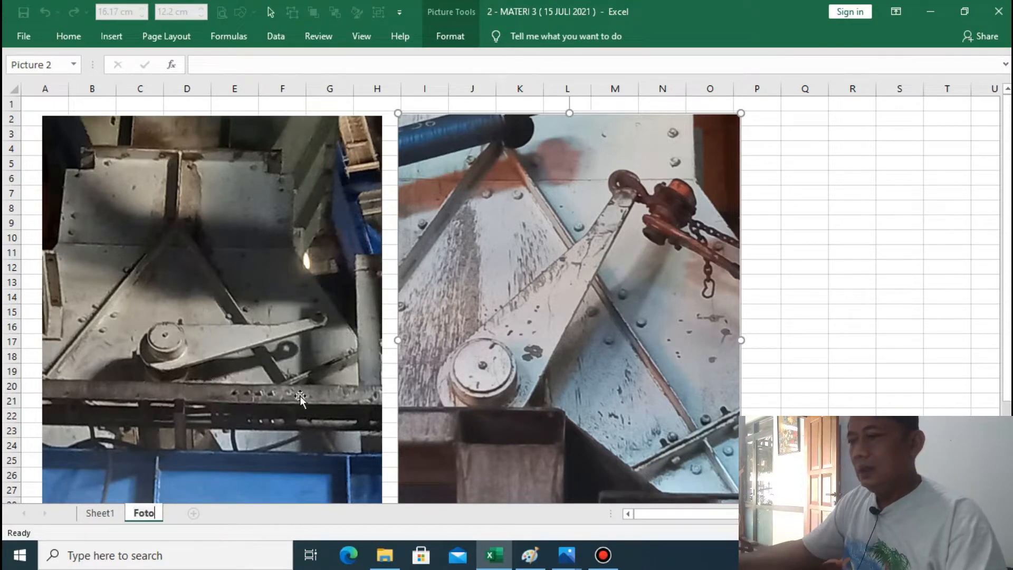
left_click(846, 286)
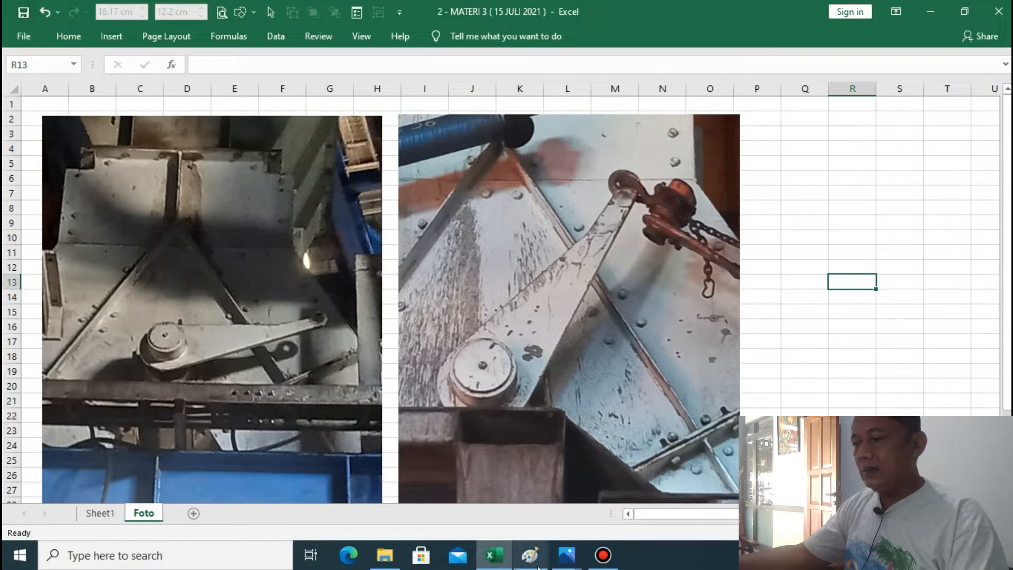
Look through the previews of the open Photos windows and bring up the dimensioned sketch 1626270091412.jpg
left_click(565, 565)
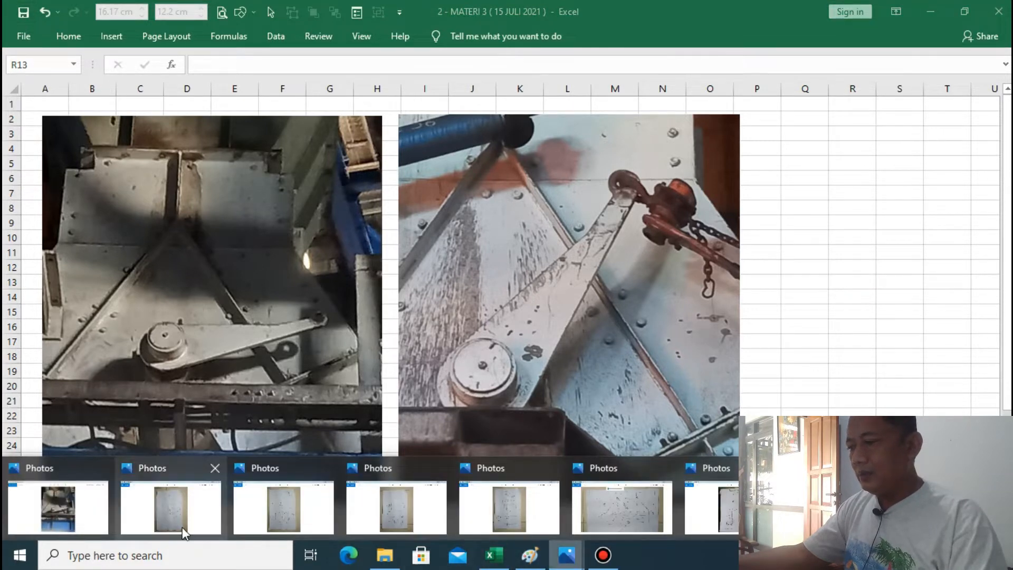
mouse_move(182, 527)
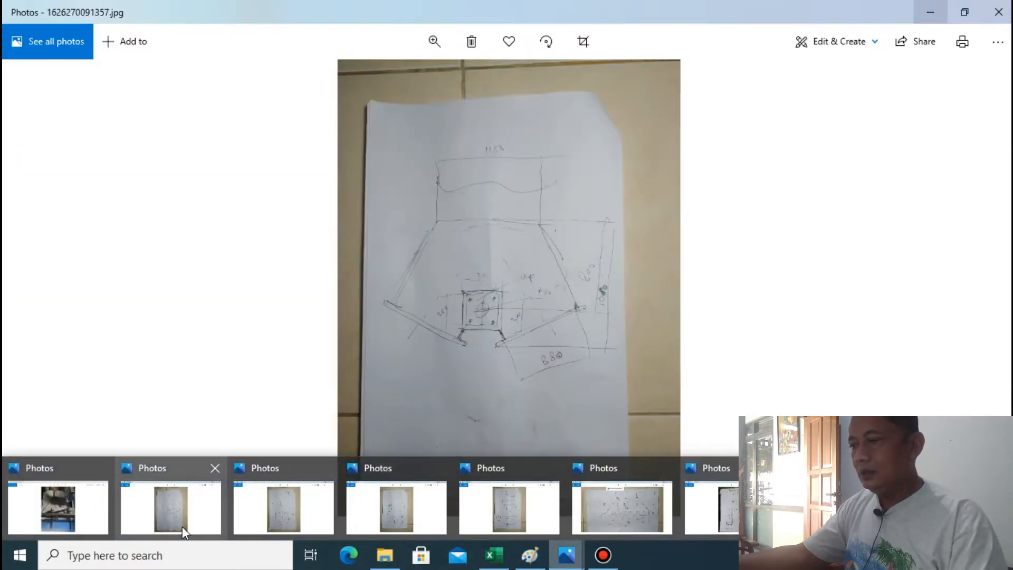
mouse_move(420, 525)
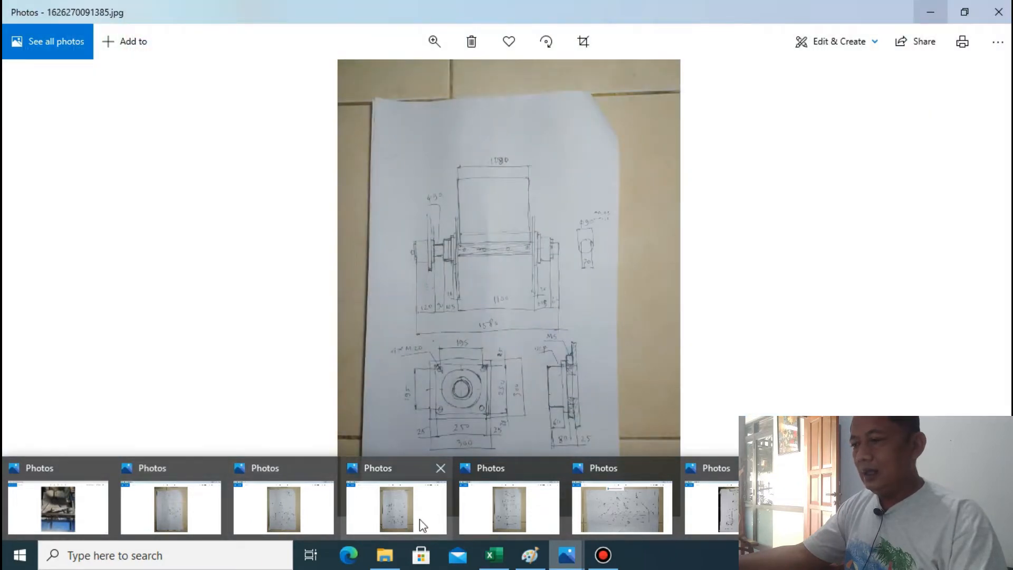
mouse_move(530, 524)
mouse_move(754, 524)
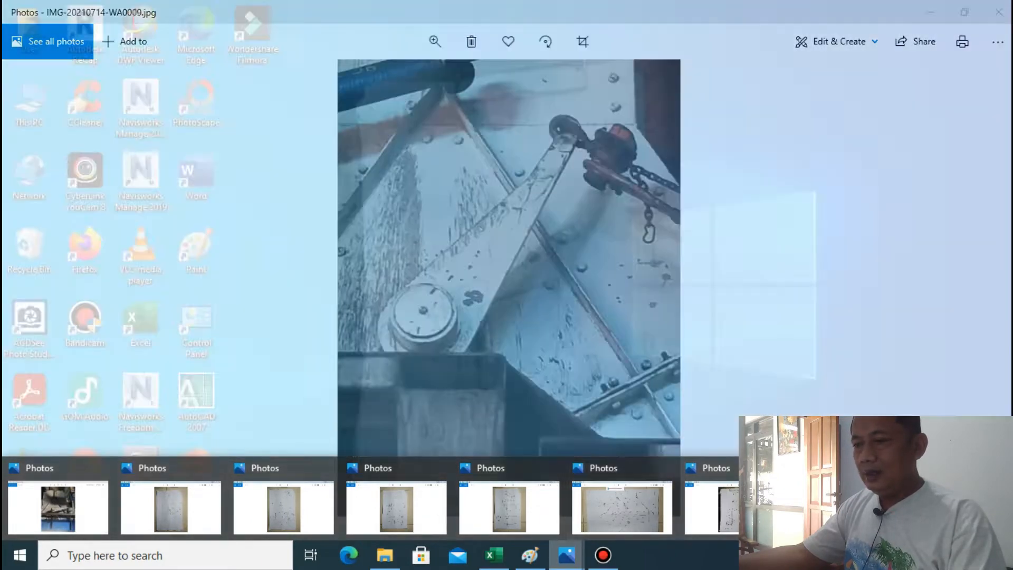
mouse_move(960, 524)
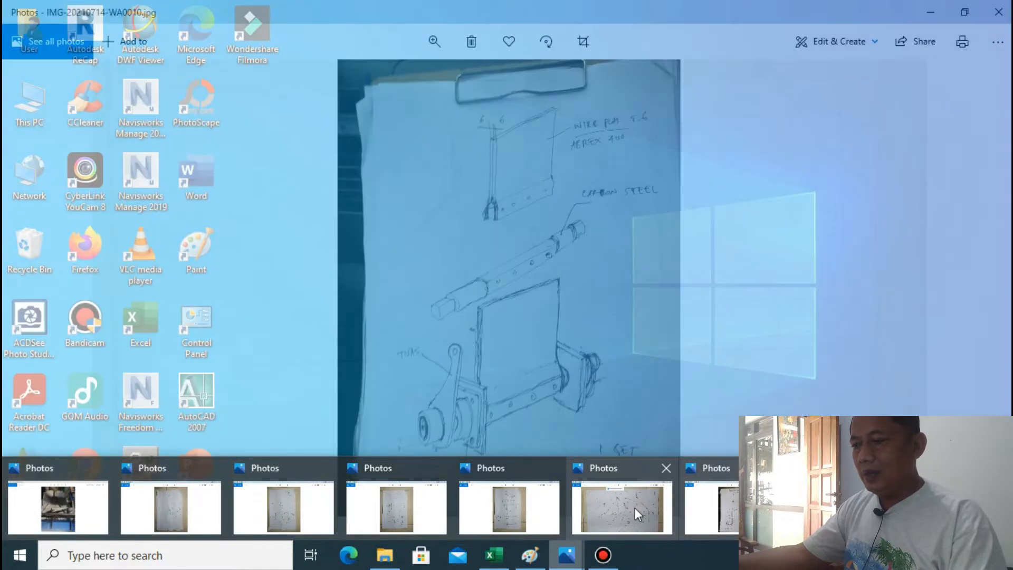
mouse_move(625, 509)
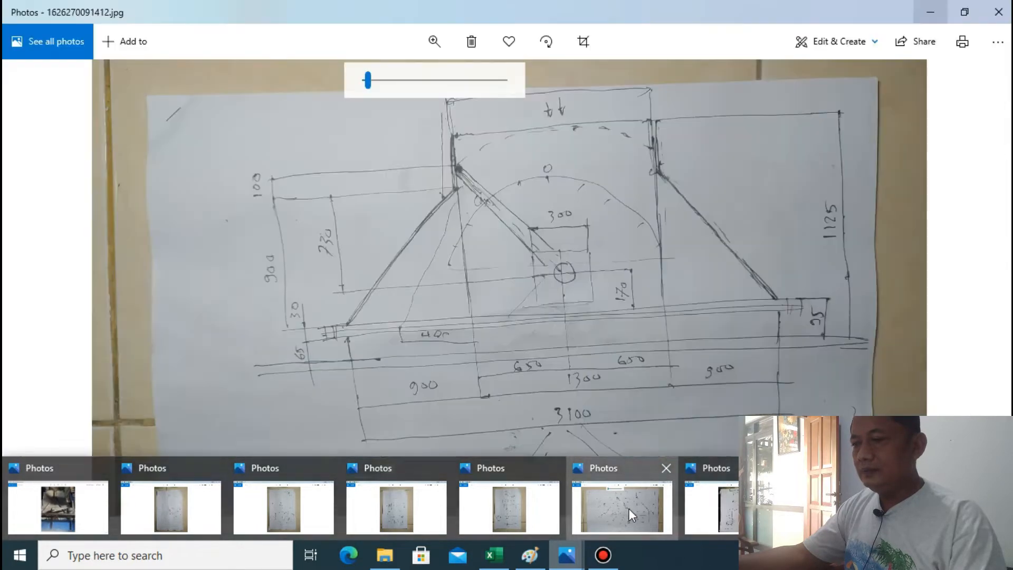
left_click(628, 508)
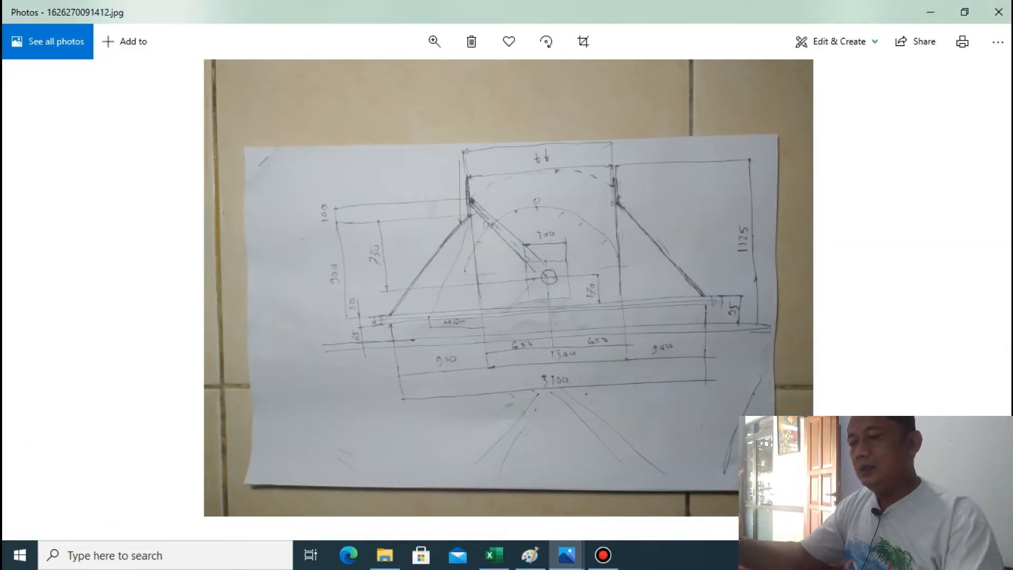
Switch to Paint and paste the screen capture of sketch 1626270091412.jpg over the upper part of the canvas
left_click(529, 553)
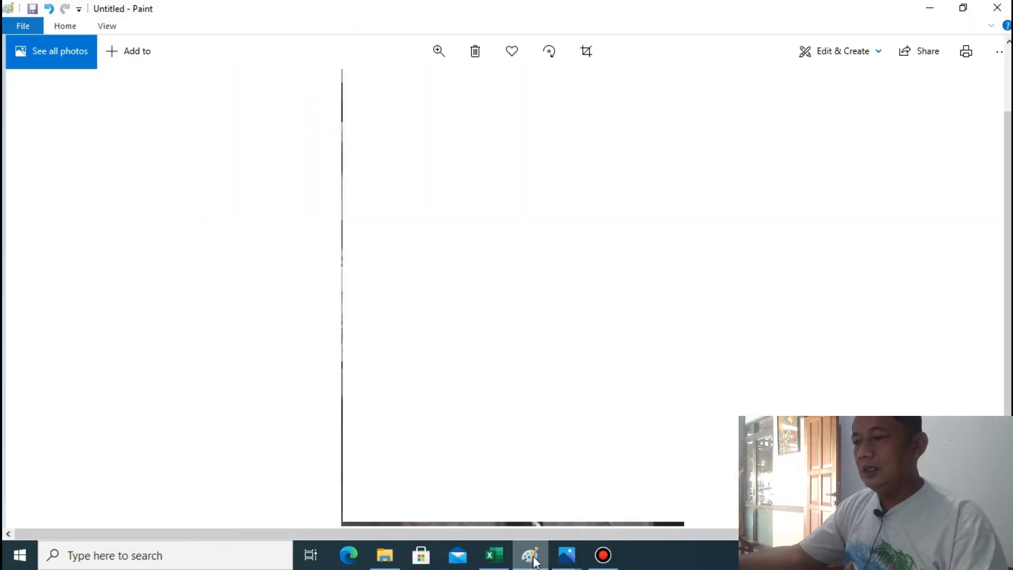
left_click(30, 25)
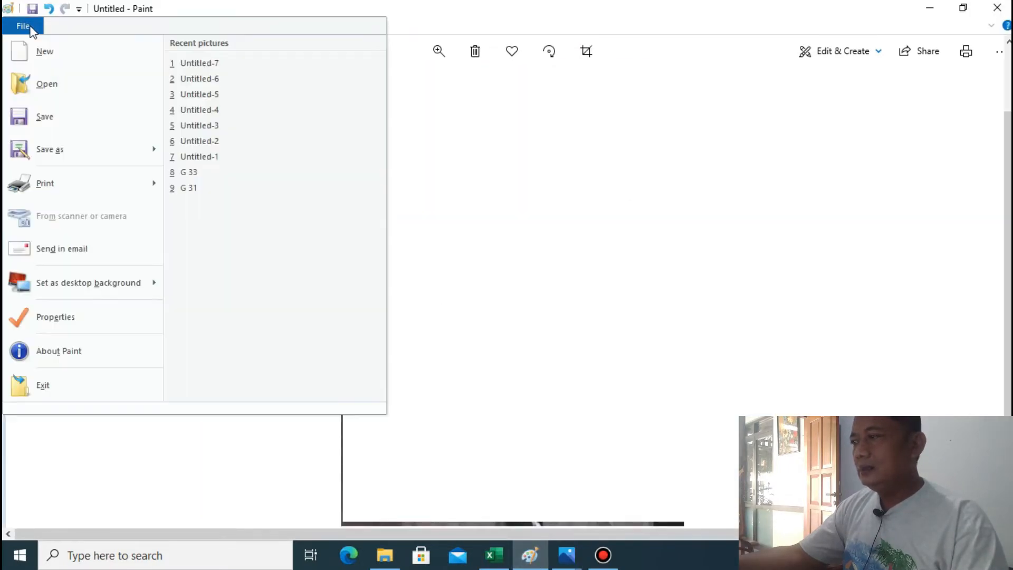
left_click(565, 201)
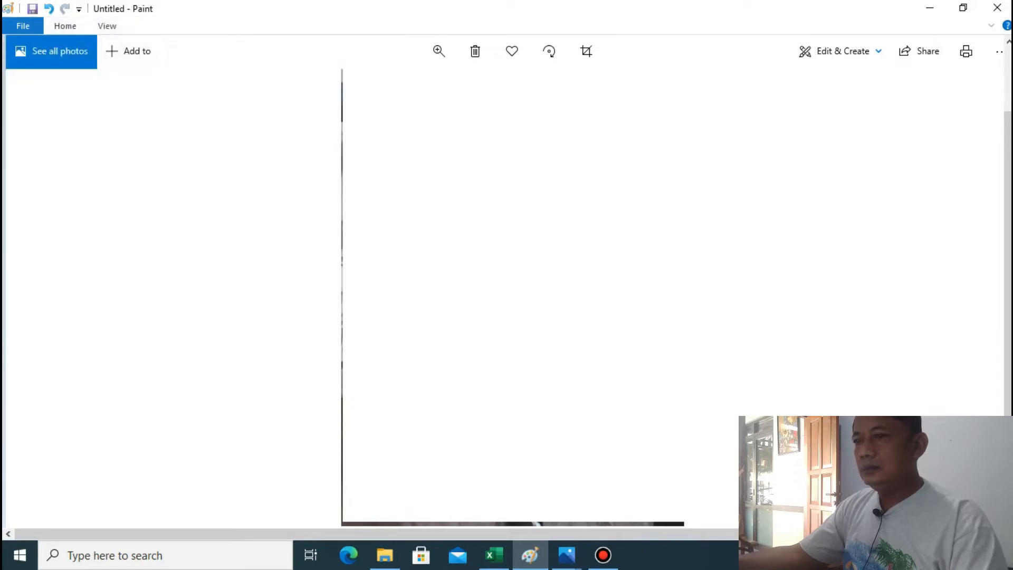
left_click_drag(1007, 163, 1002, 94)
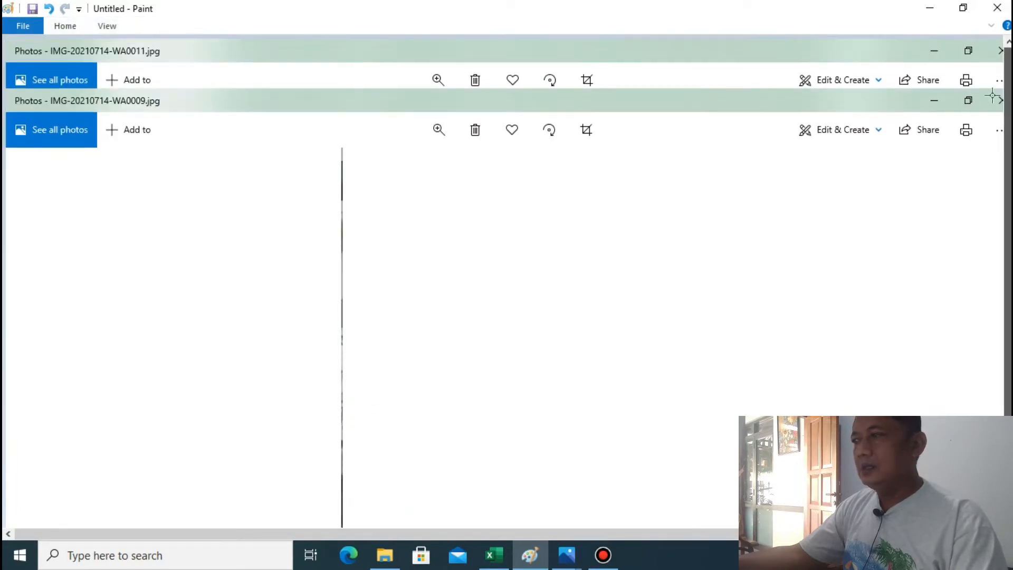
left_click(67, 29)
left_click(20, 52)
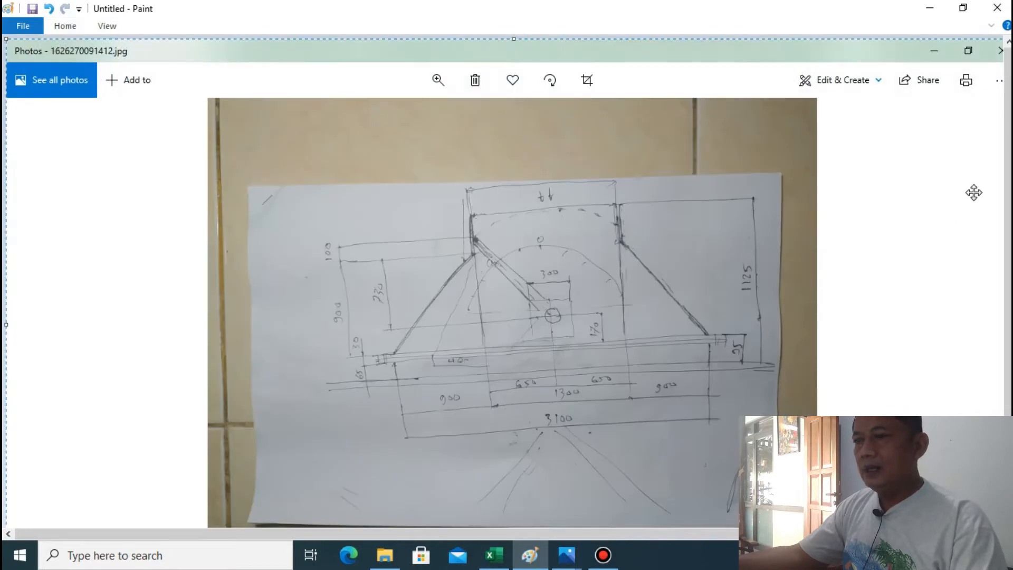
Select the dimensioned sketch area on the paper, leaving out the tiled floor, and cut it out
left_click_drag(1007, 171, 1008, 209)
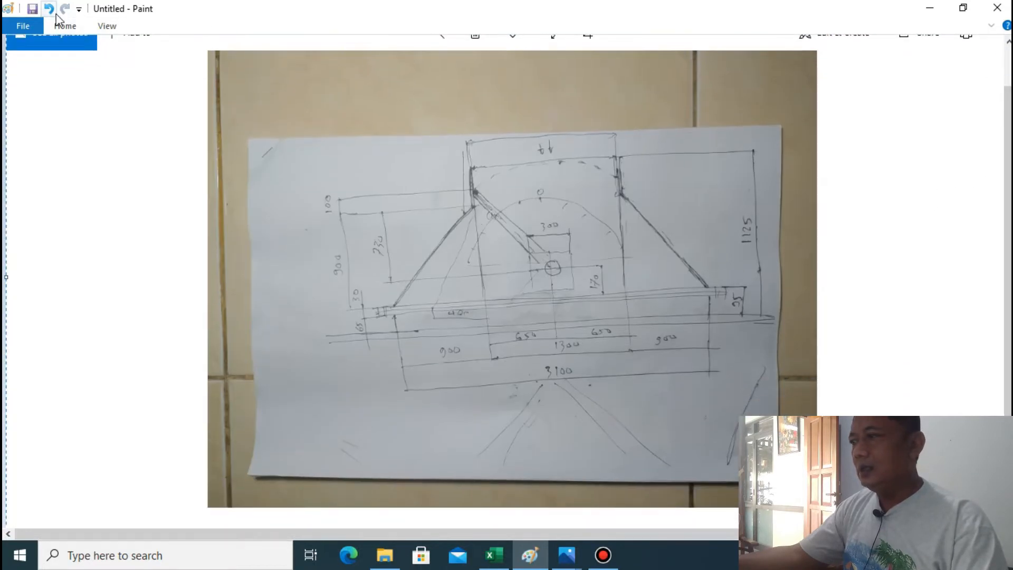
left_click(62, 25)
left_click(96, 52)
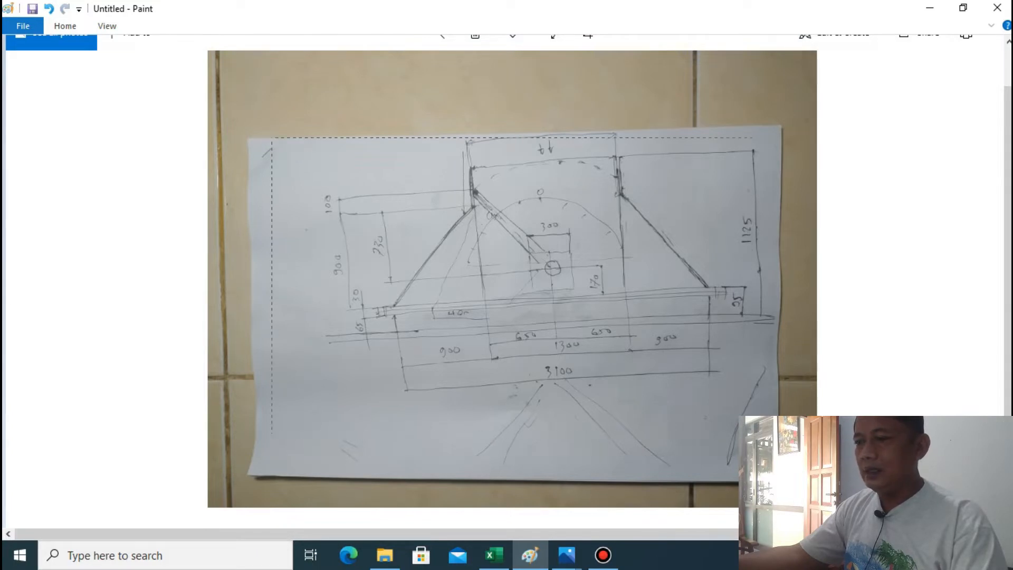
left_click_drag(775, 453, 272, 138)
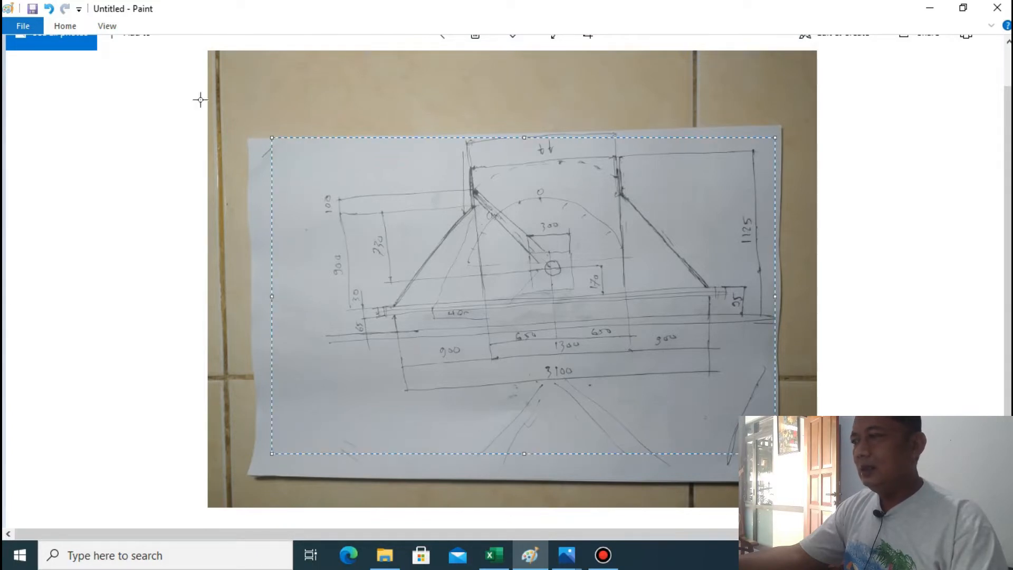
left_click(65, 26)
left_click(58, 43)
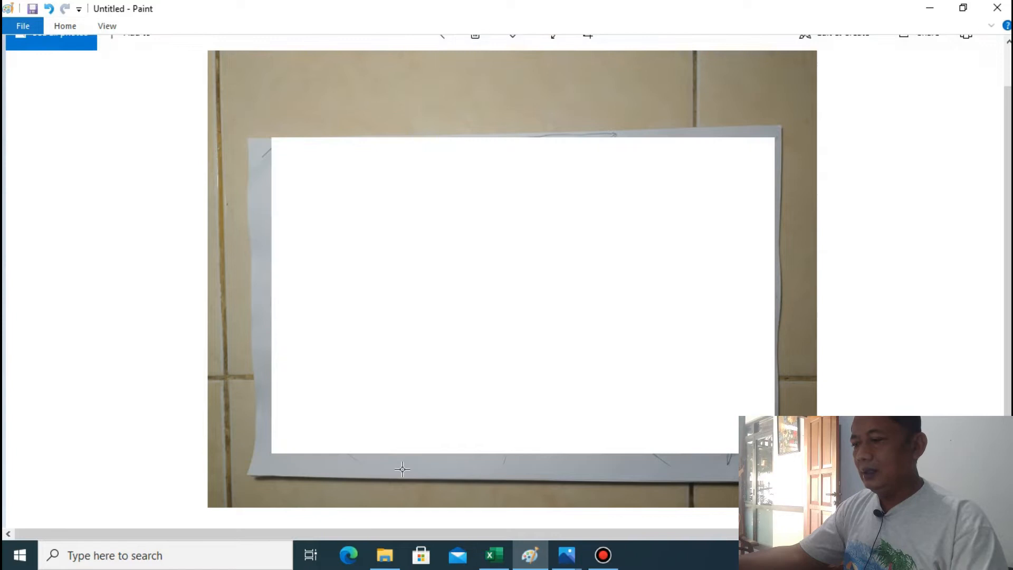
Switch to Excel, add a new worksheet after Foto and paste the cut-out sketch on it
left_click(494, 555)
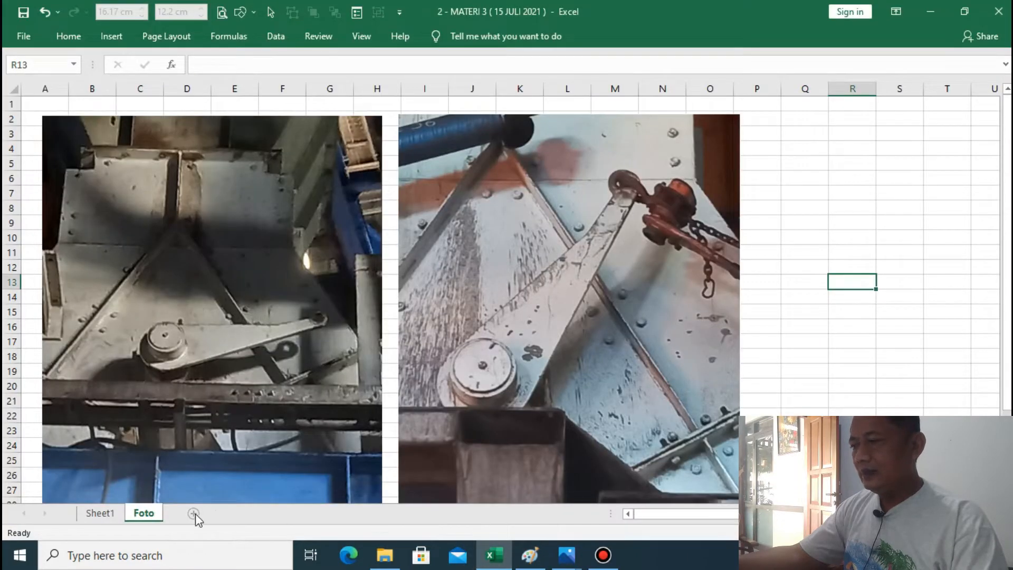
left_click(194, 513)
left_click(87, 115)
right_click(90, 122)
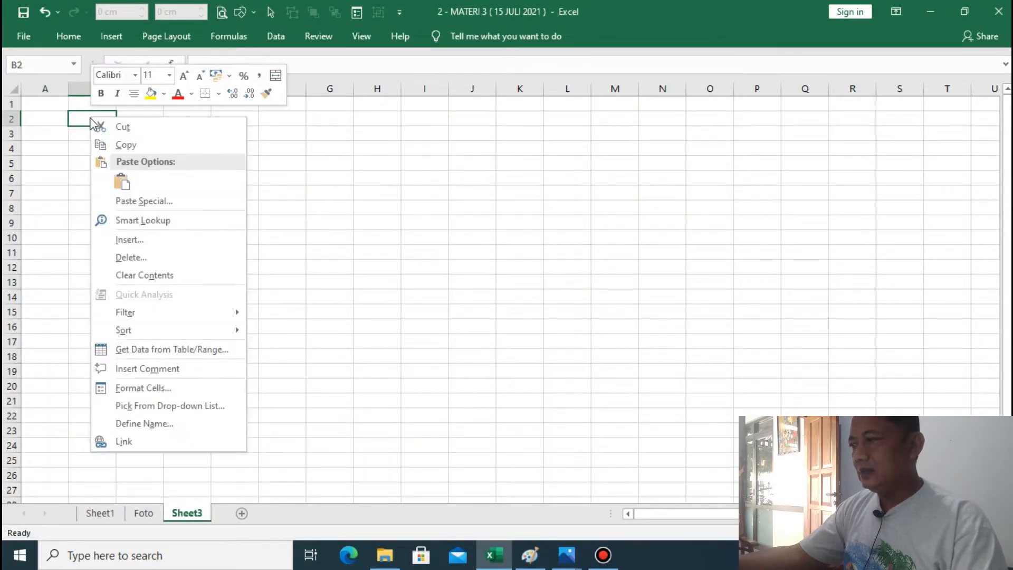
left_click(122, 182)
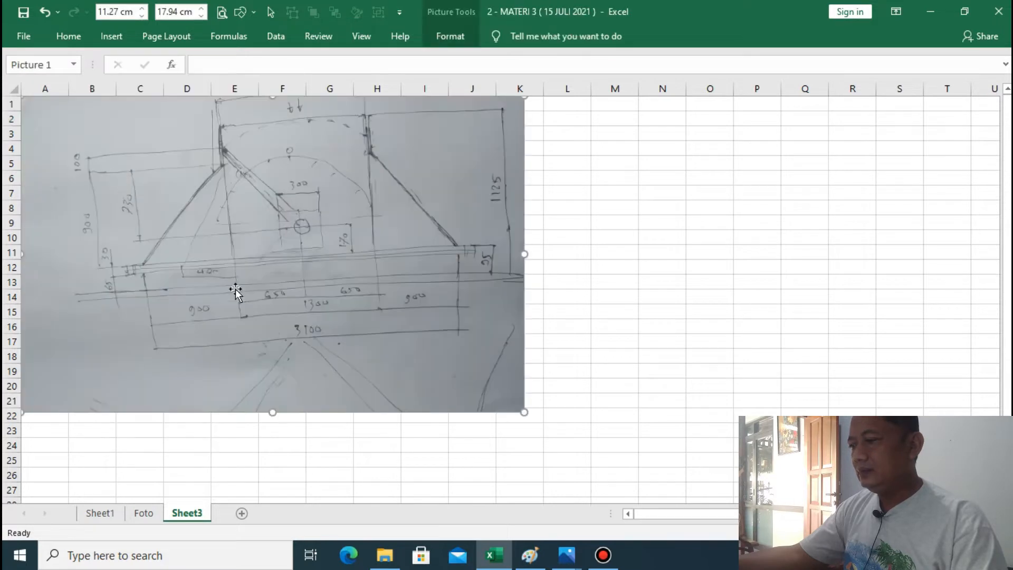
Rename the worksheet holding the first sketch as Drawing-1
right_click(188, 504)
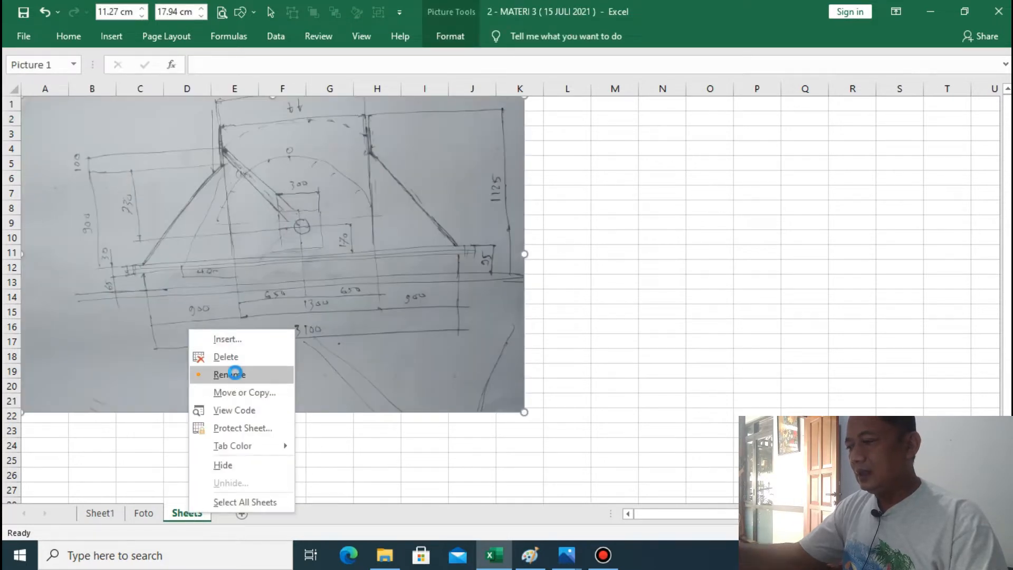
left_click(235, 374)
type("D")
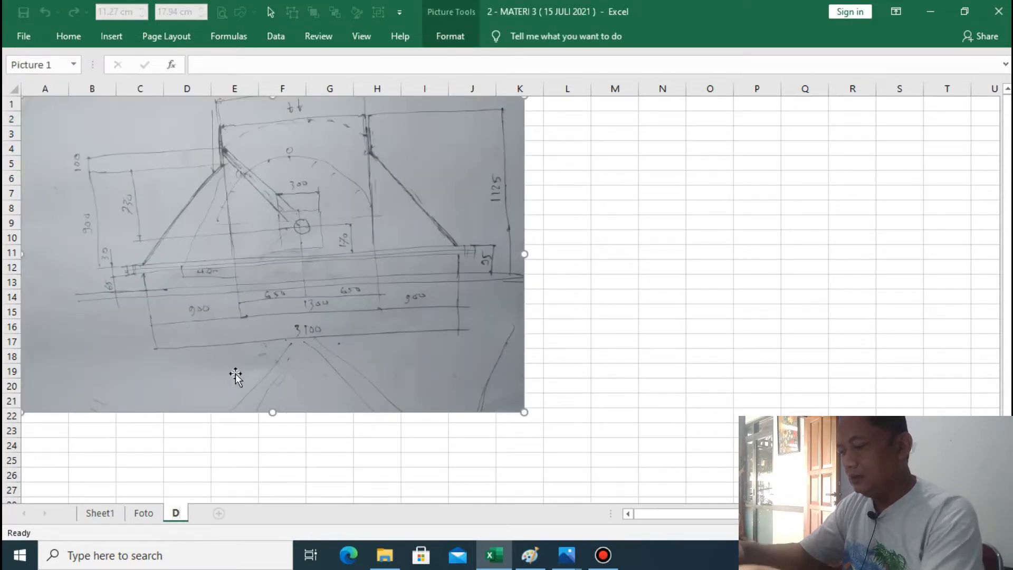
type("rawing-1")
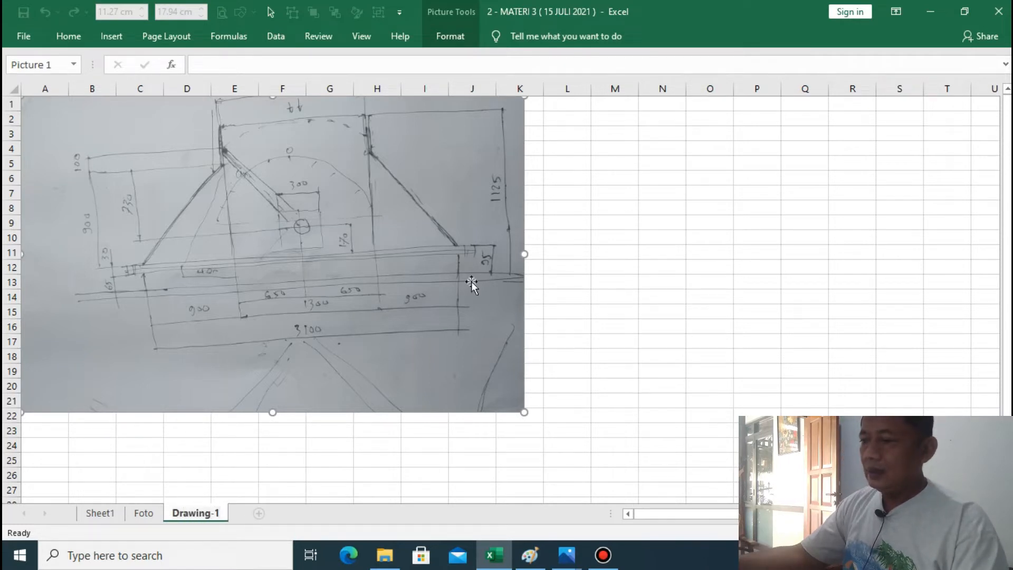
left_click(660, 266)
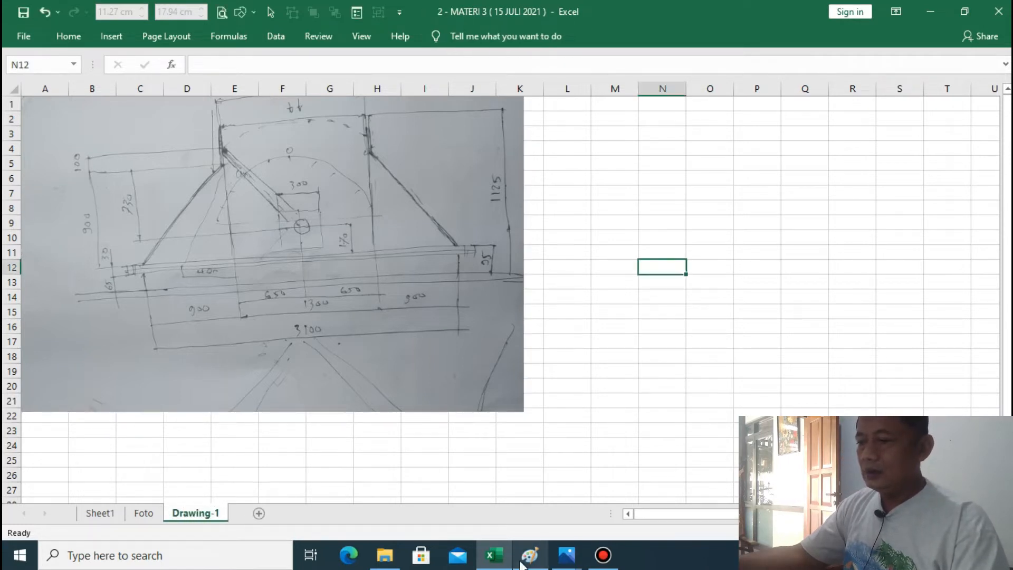
Bring up sketch photo 1626270091357.jpg in Photos and paste its screen capture into Paint
mouse_move(566, 554)
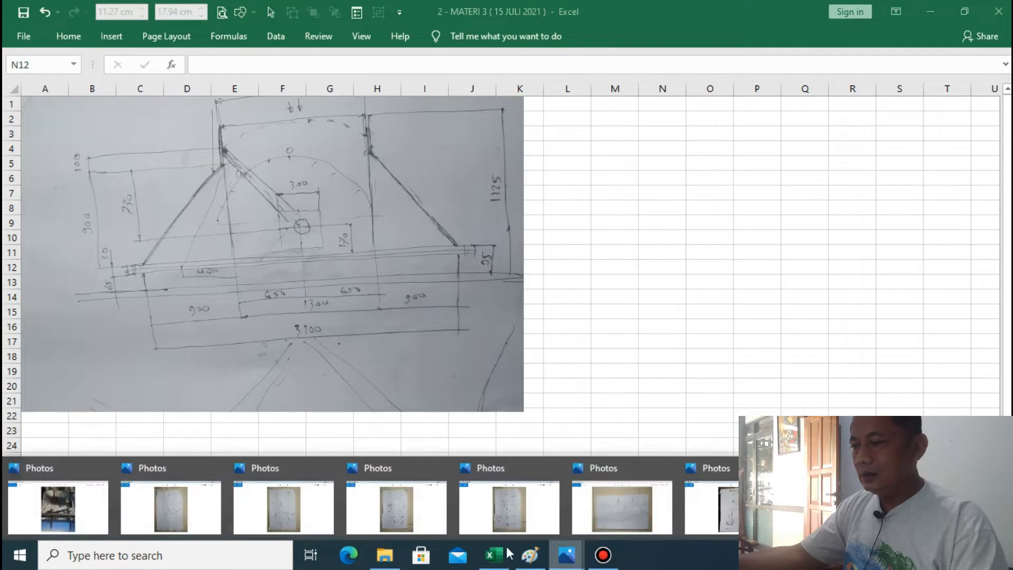
left_click(163, 515)
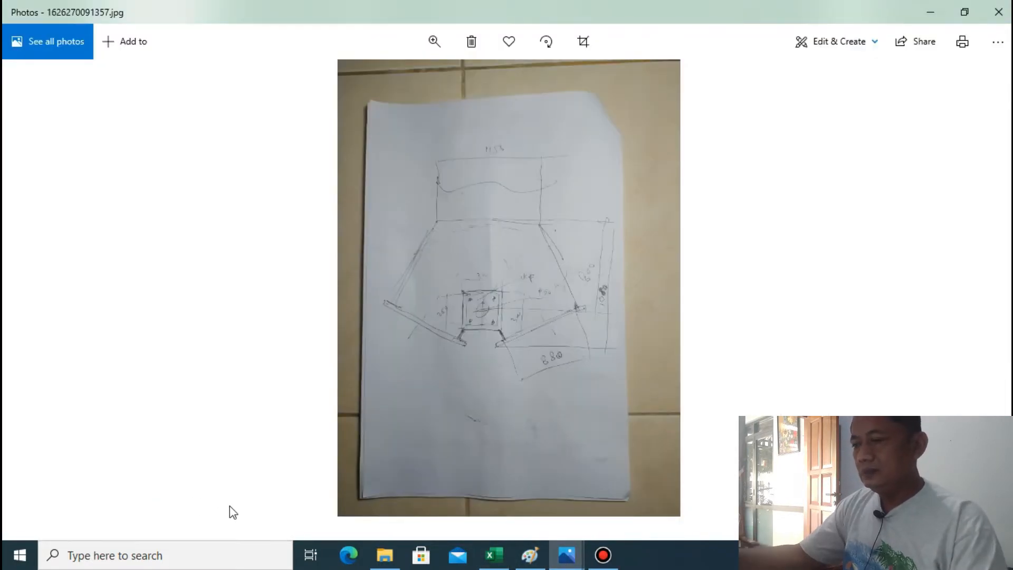
left_click(530, 555)
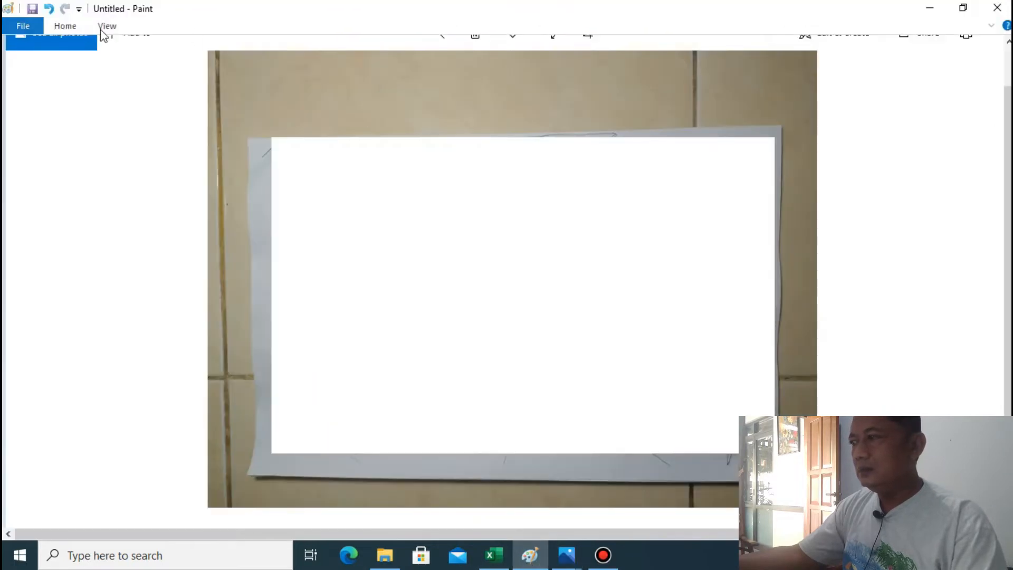
left_click(66, 27)
left_click(22, 48)
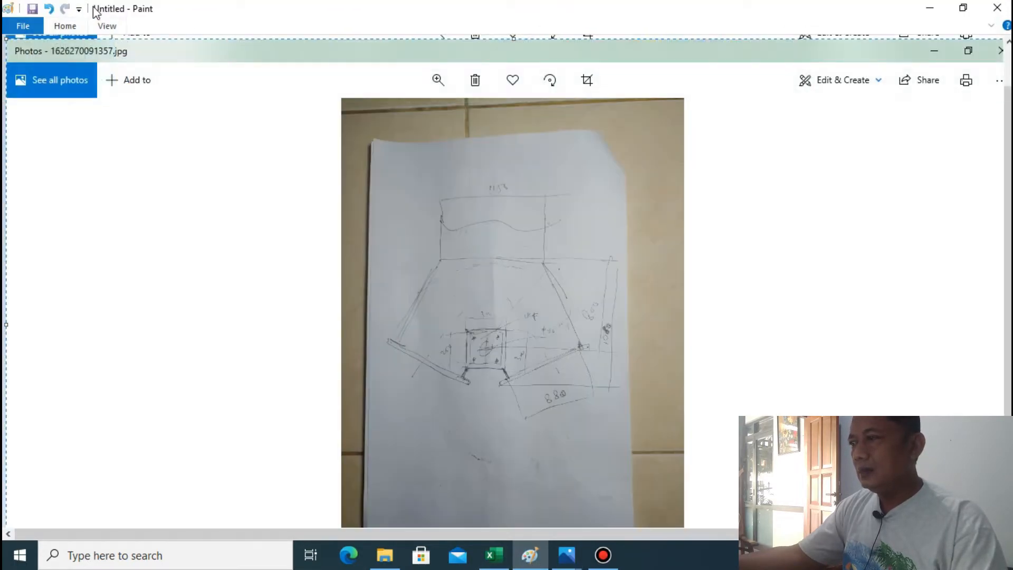
Select the drawn part of the housing sketch in the new screen capture and cut it out
left_click(63, 26)
left_click(94, 51)
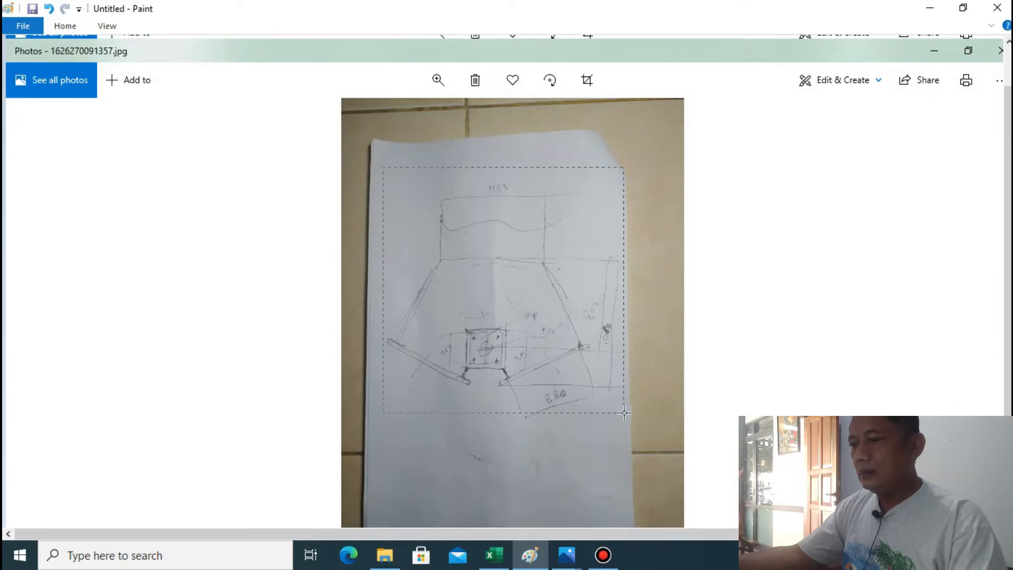
left_click_drag(624, 413, 625, 413)
left_click(77, 27)
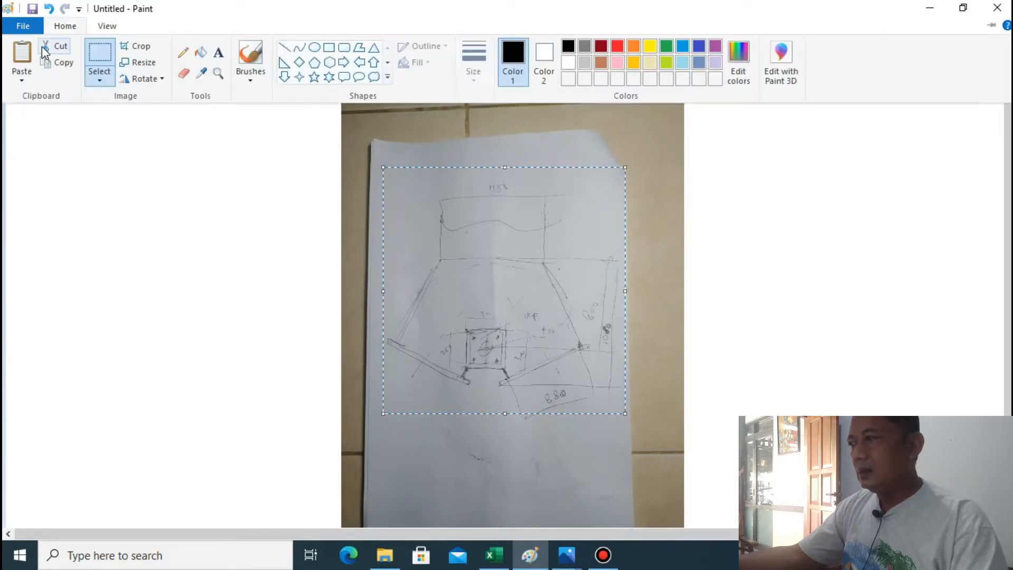
left_click(53, 46)
Switch to Excel, add a new worksheet after Drawing-1 and paste the second cut-out sketch on it
left_click(485, 557)
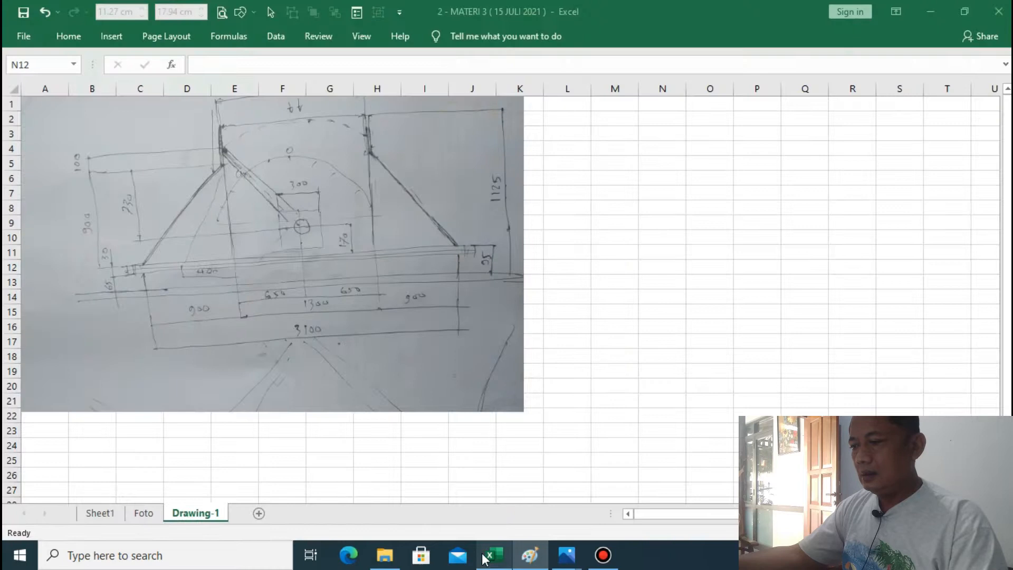
left_click(258, 513)
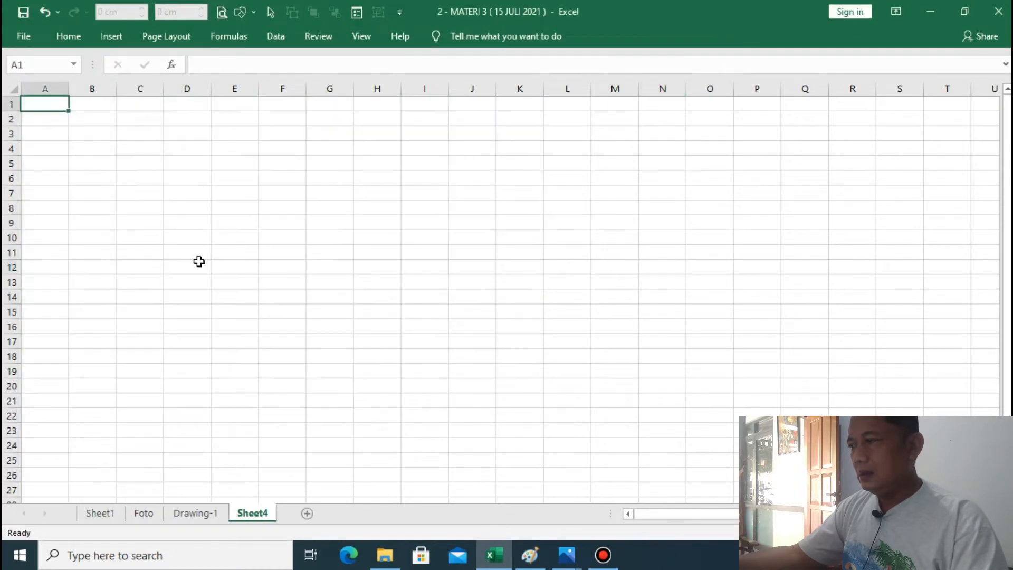
right_click(95, 116)
left_click(97, 174)
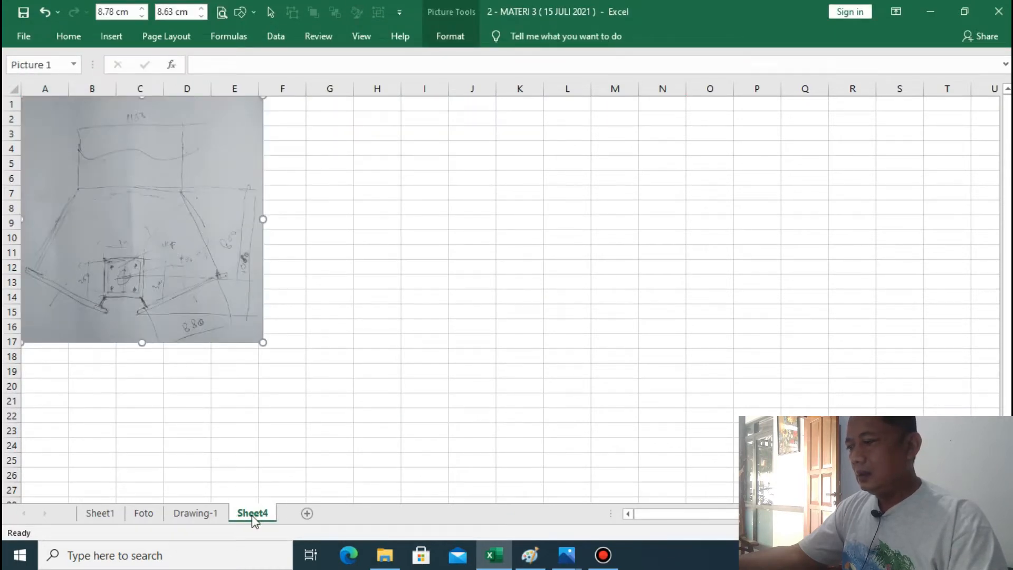
Rename the second sketch's worksheet as Dwg-2 and shift the picture so its upper corner sits in cell A2
right_click(251, 515)
left_click(303, 380)
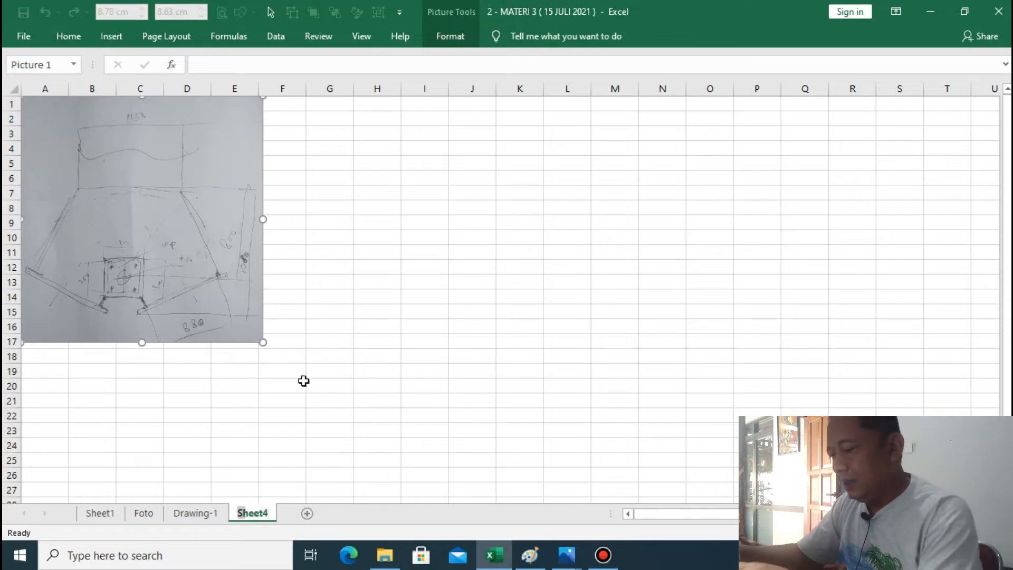
type("Dwg-2")
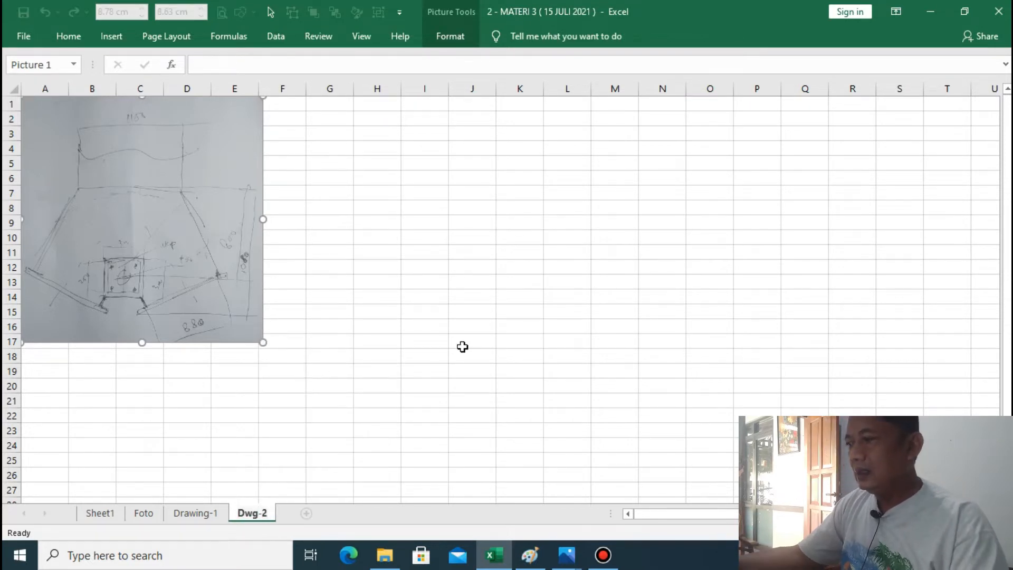
left_click(463, 347)
left_click_drag(235, 330, 250, 345)
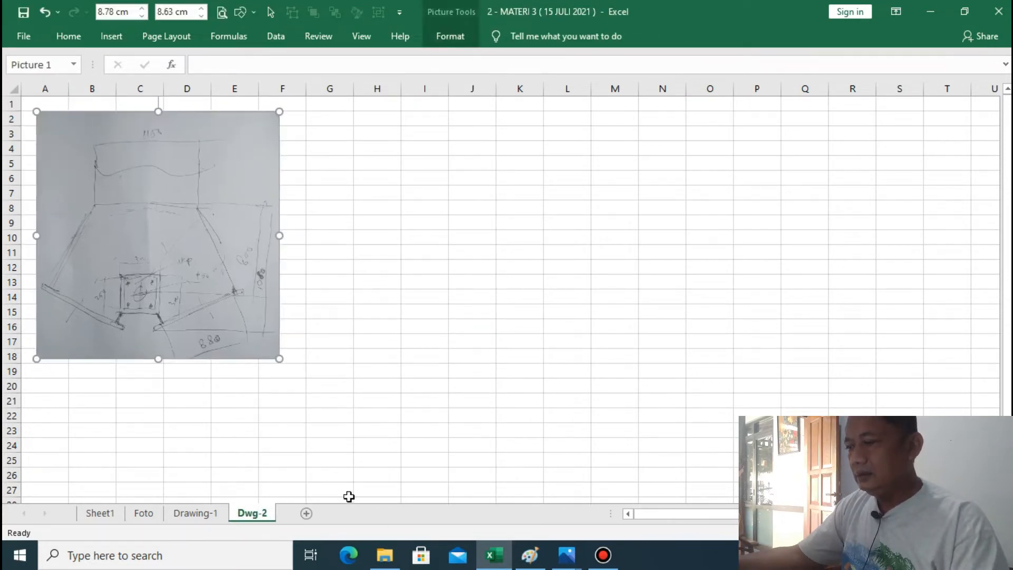
Bring up sketch photo 1626270091372.jpg in Photos and paste its screen capture into Paint
left_click(567, 556)
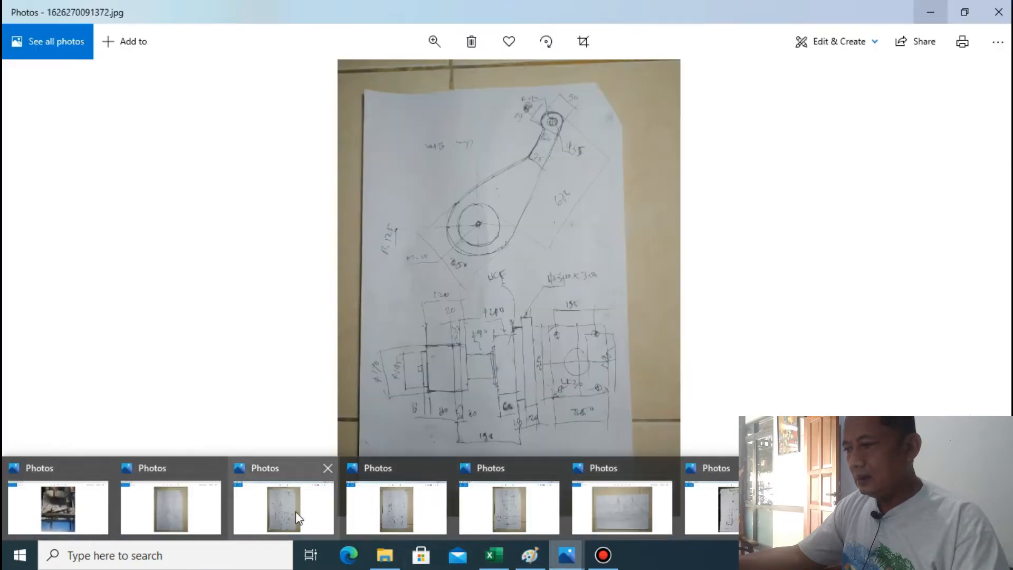
left_click(296, 511)
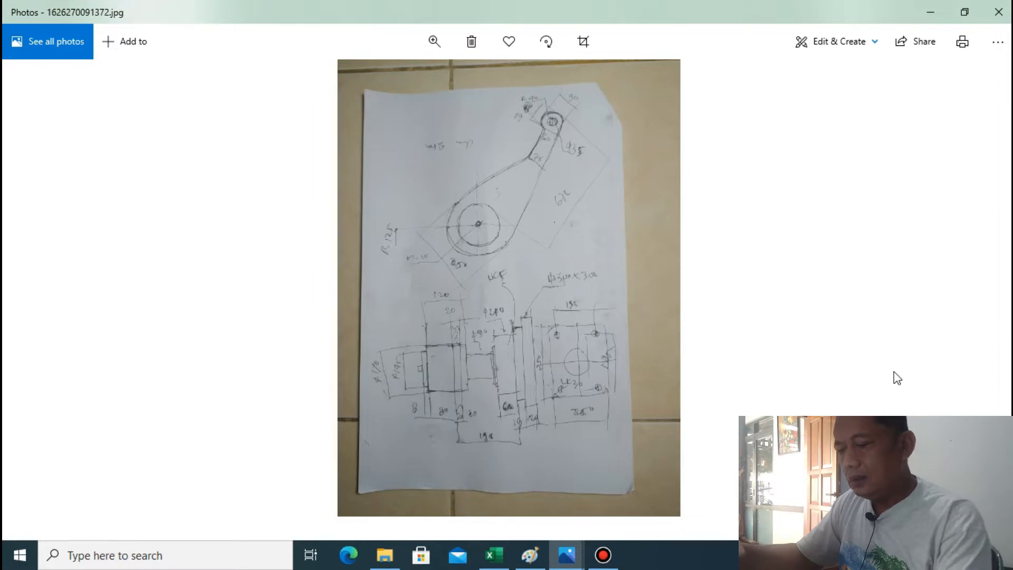
left_click(530, 554)
left_click(65, 26)
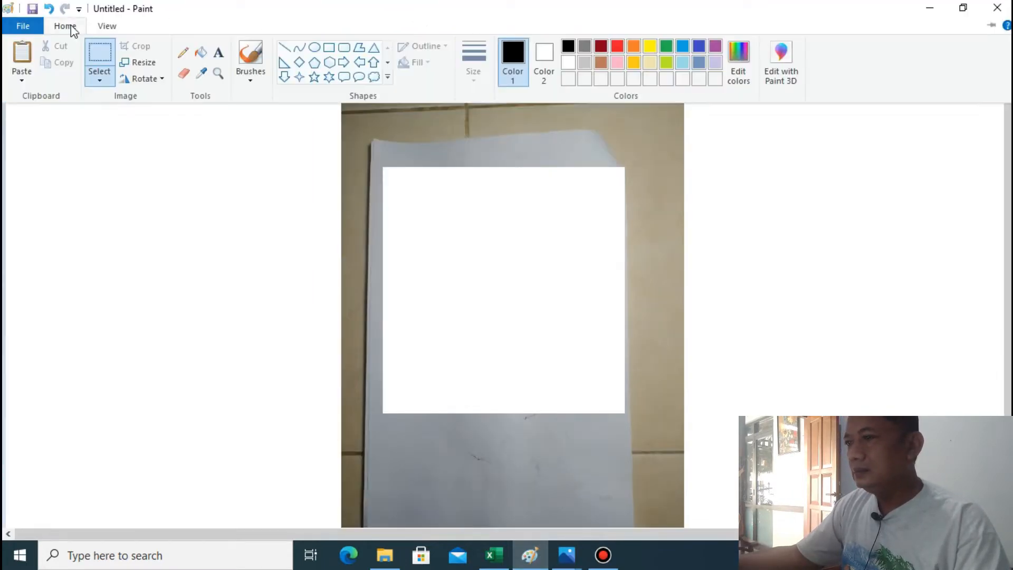
left_click(22, 53)
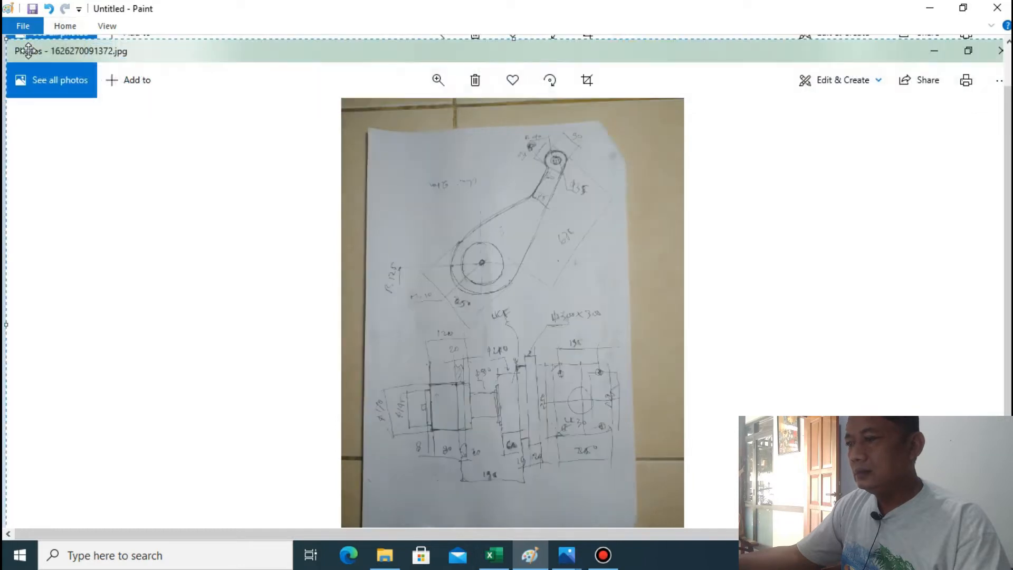
Select the drawn part of the lever arm and shaft sketch in the pasted capture and cut it out
left_click_drag(1009, 125, 1008, 146)
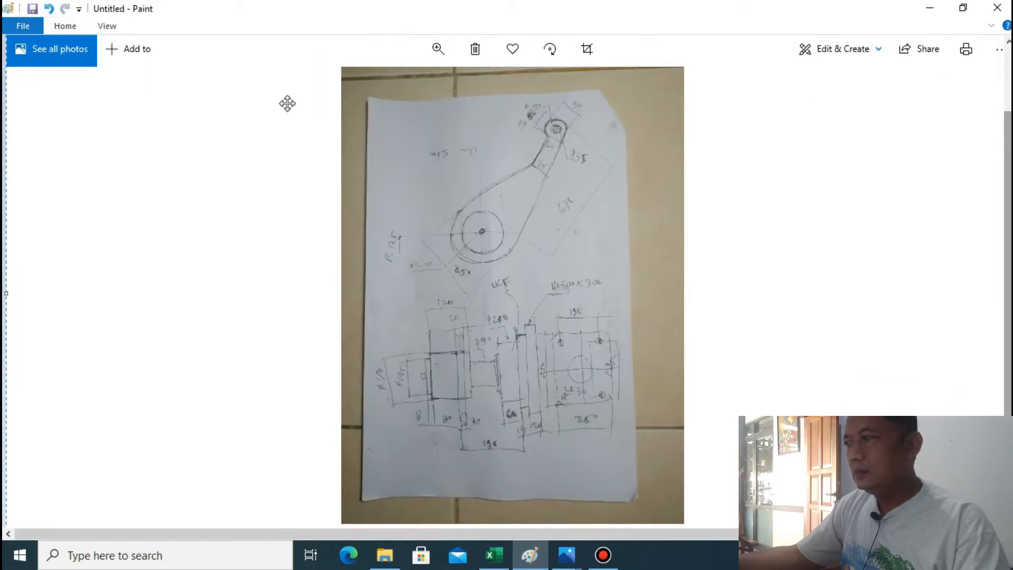
left_click(67, 27)
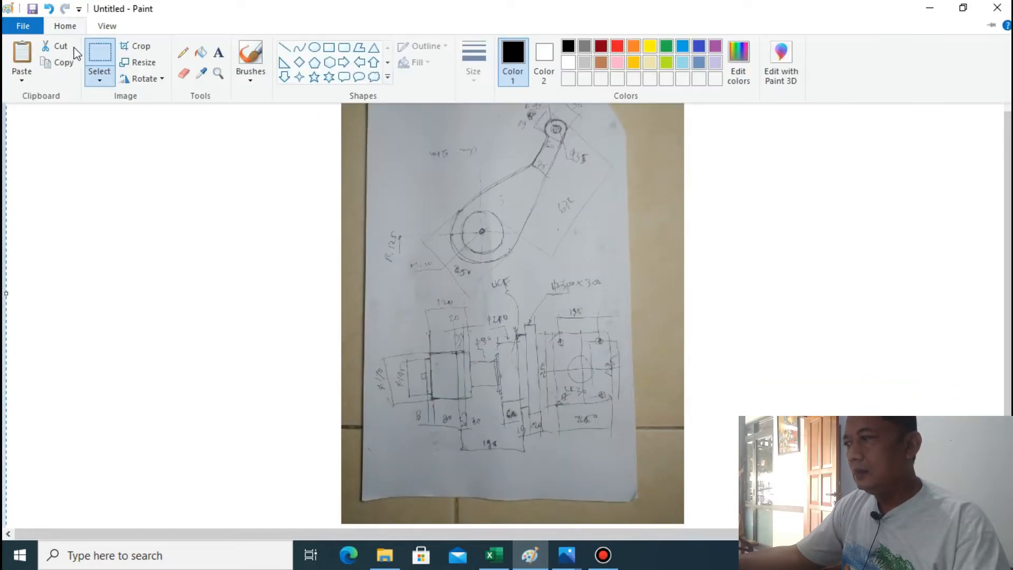
left_click(101, 59)
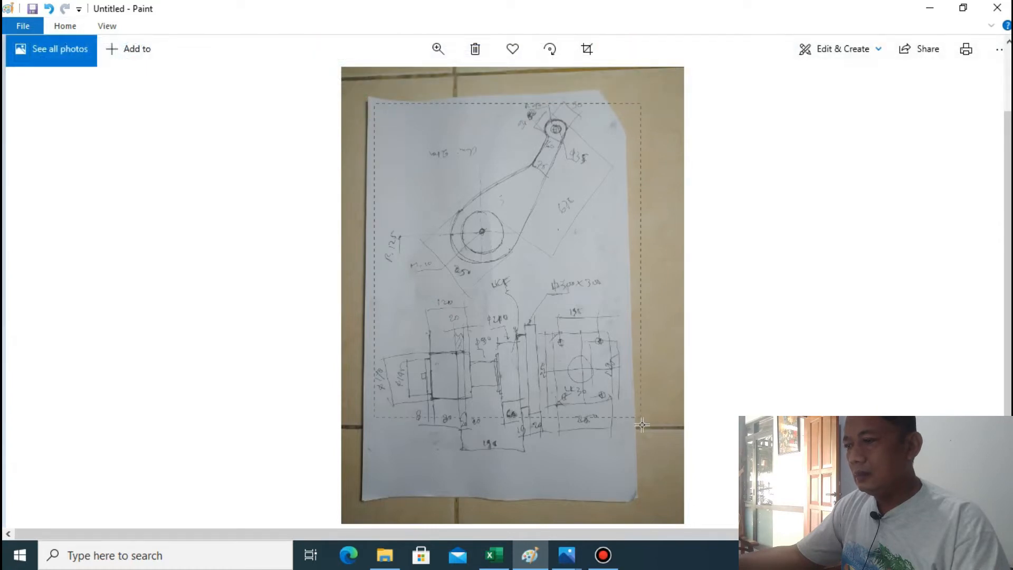
left_click_drag(631, 471, 632, 471)
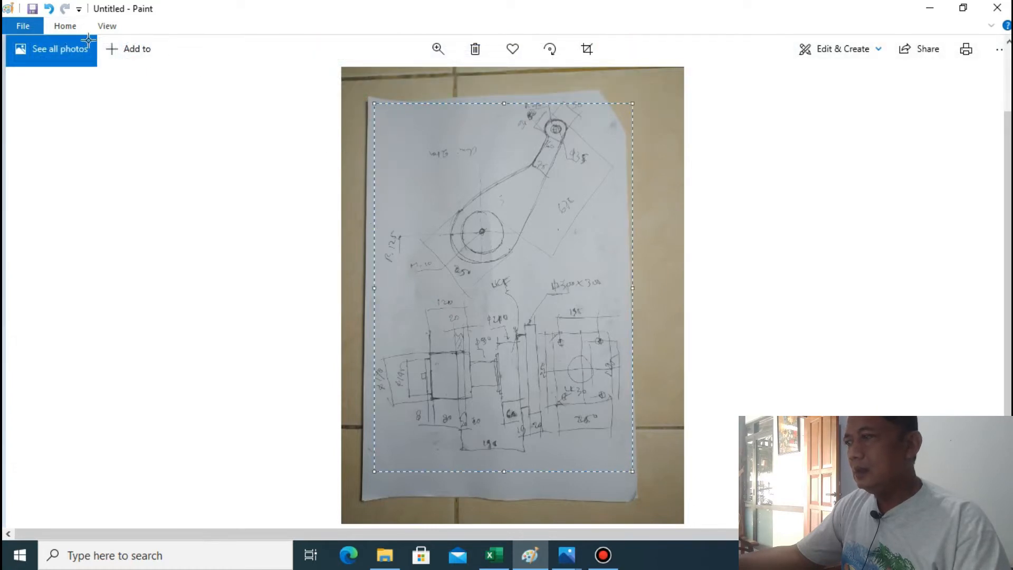
left_click(65, 26)
left_click(56, 44)
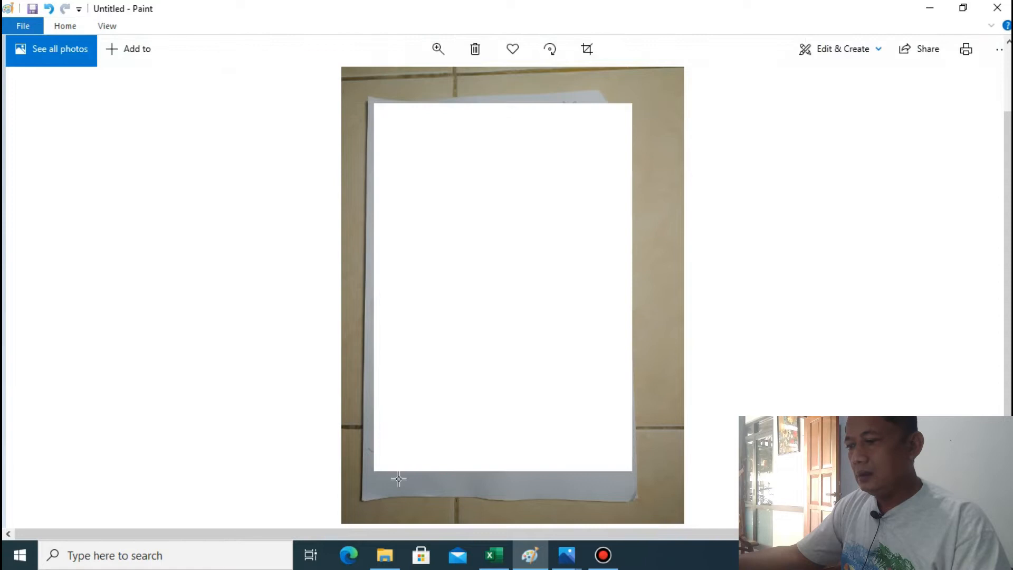
Switch to Excel, add a worksheet after Dwg-2, paste the lever arm sketch and position its upper-left corner in column A just above row 2
left_click(490, 559)
left_click(306, 513)
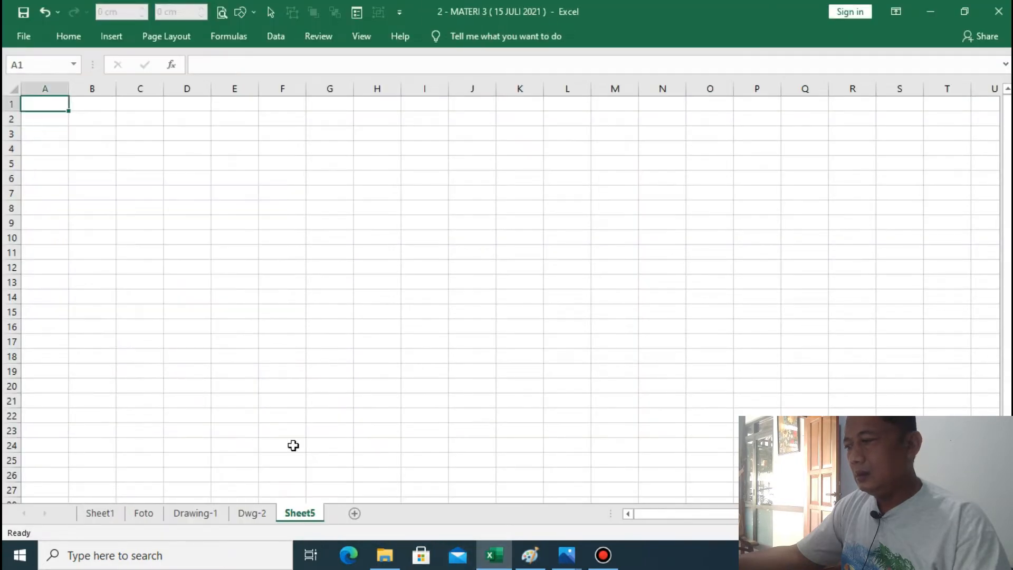
left_click(92, 116)
right_click(92, 116)
left_click(128, 177)
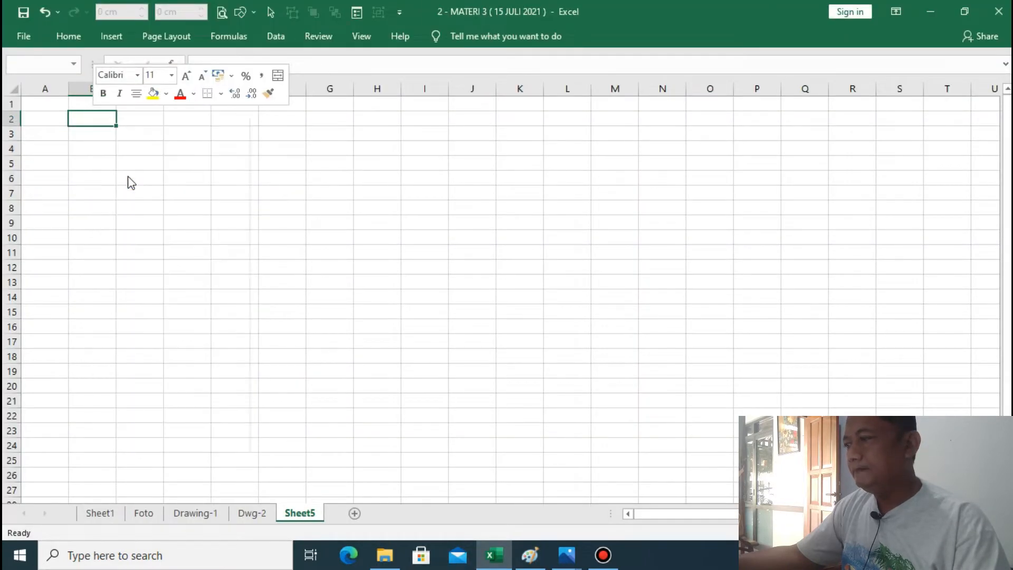
left_click_drag(134, 150, 172, 162)
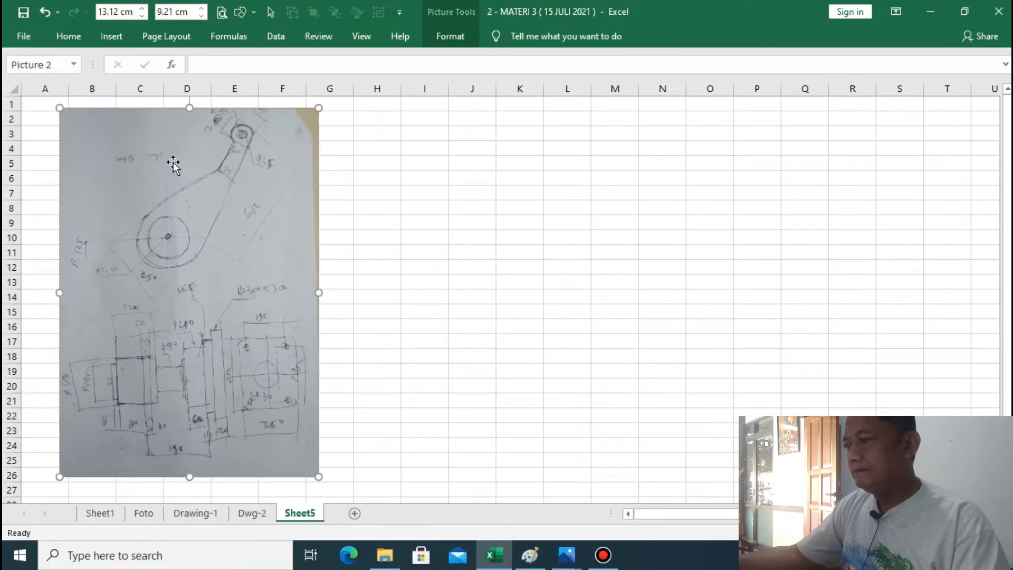
left_click(379, 225)
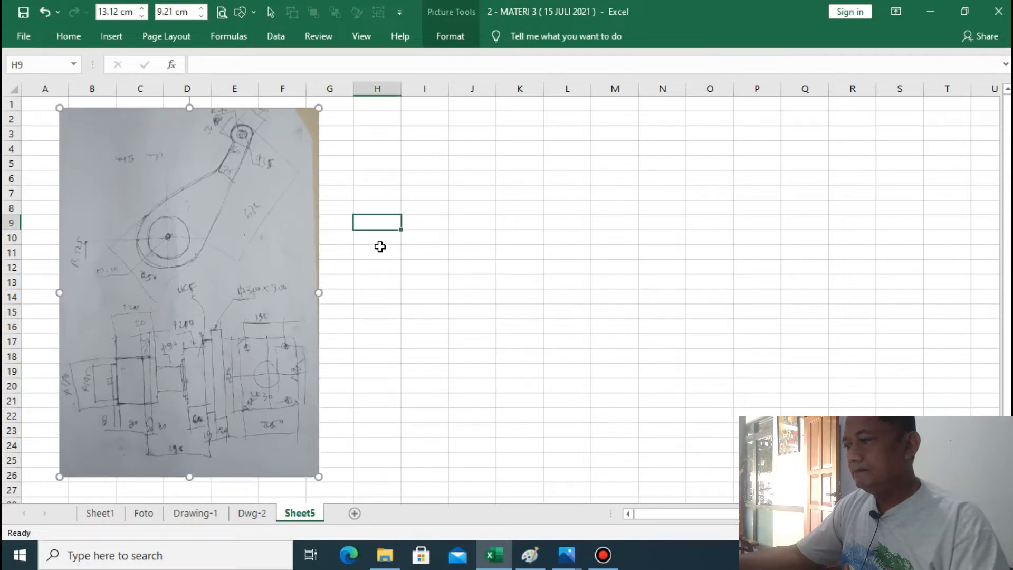
Rename the lever arm sketch's worksheet as Dwg-3 and shift the picture slightly further left within column A
right_click(305, 520)
left_click(357, 382)
type("D")
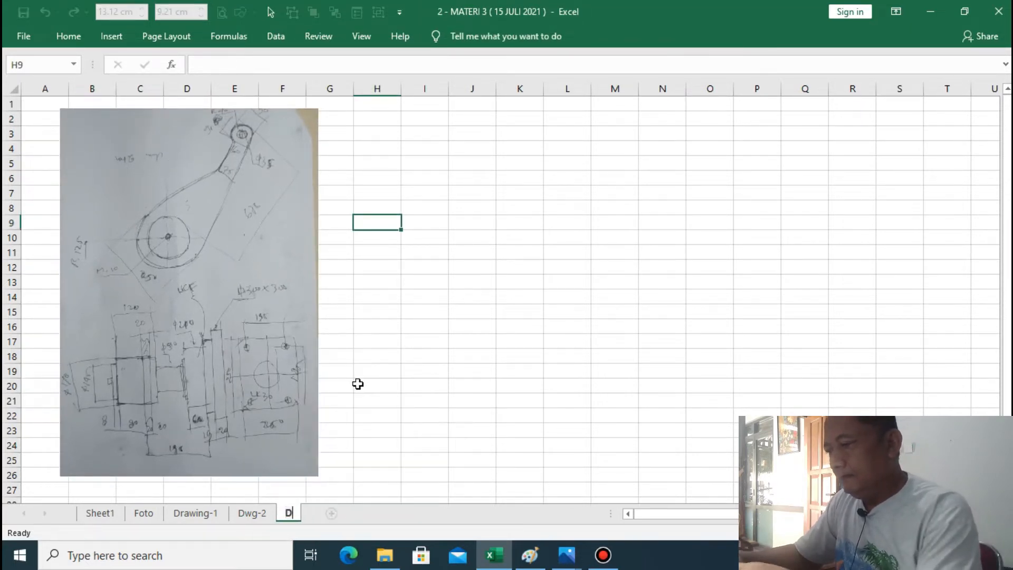
type("wg")
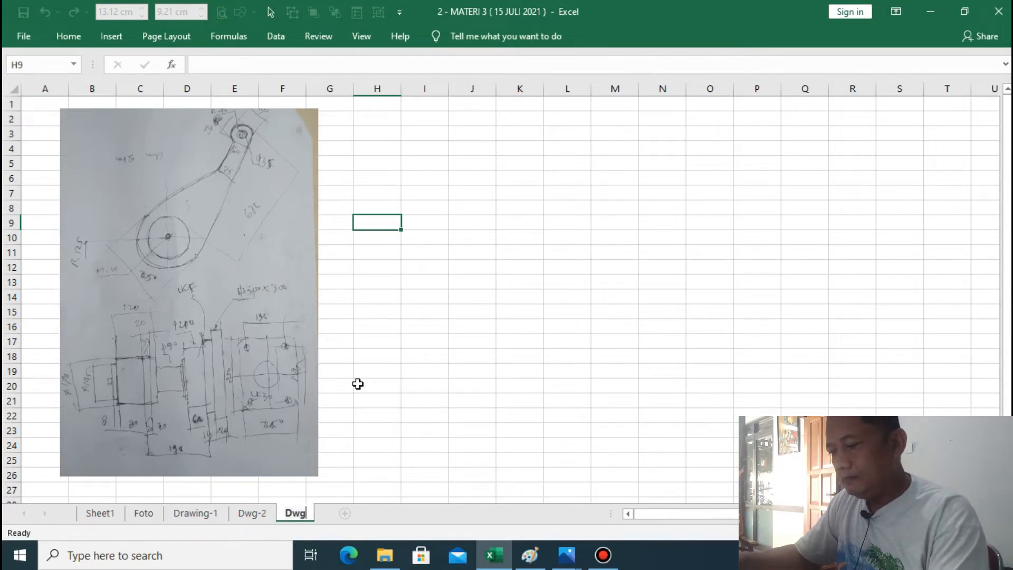
type("-3")
left_click(404, 356)
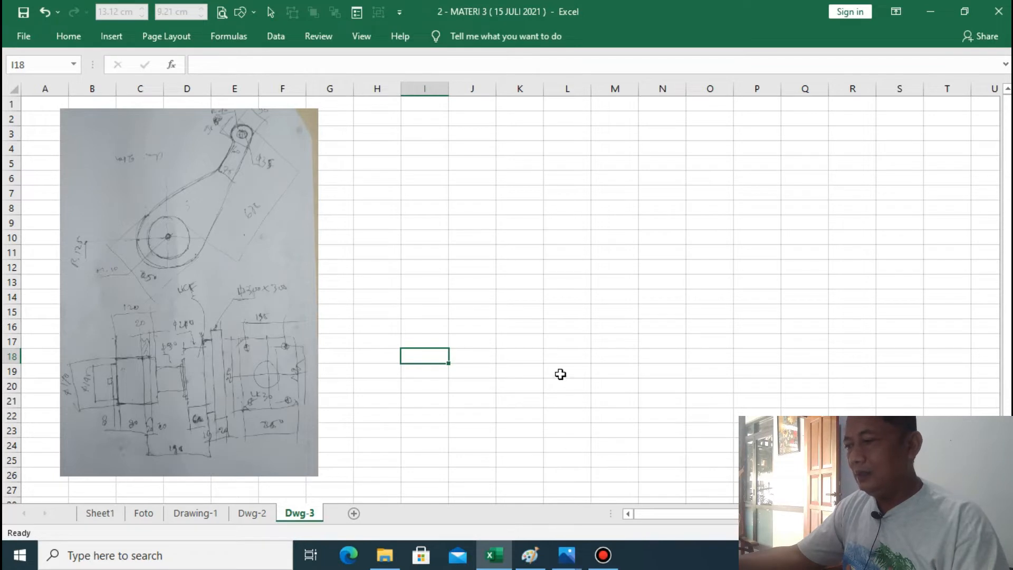
left_click_drag(262, 329, 254, 330)
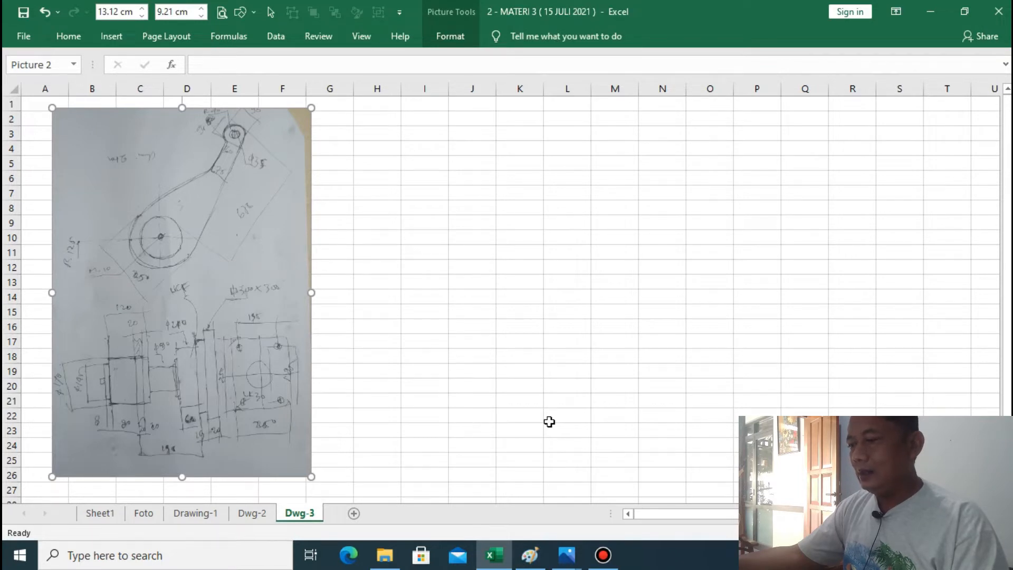
left_click(559, 404)
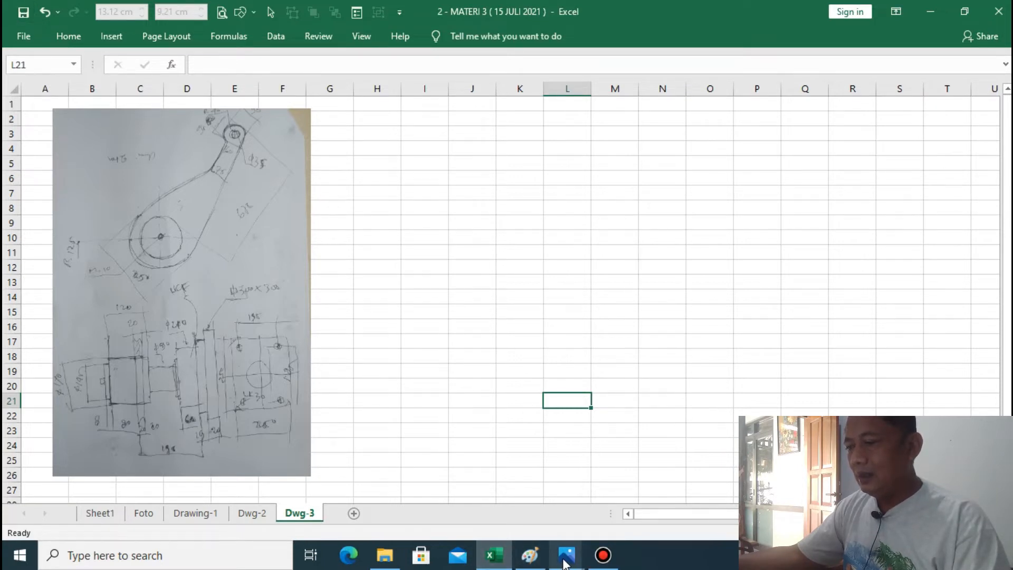
Bring up sketch photo 1626270091385.jpg in Photos and paste its screen capture into Paint
mouse_move(565, 563)
mouse_move(400, 514)
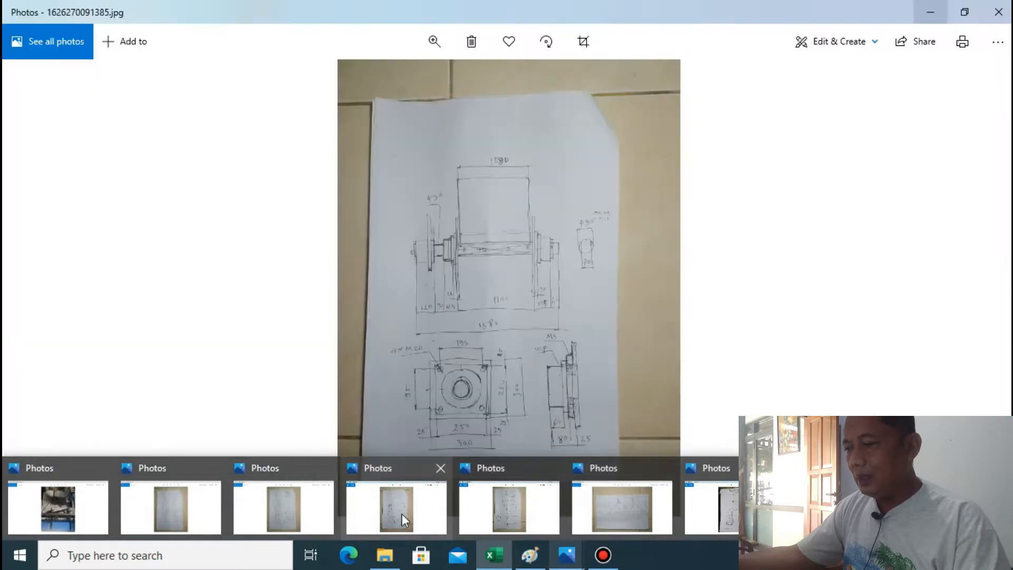
left_click(401, 514)
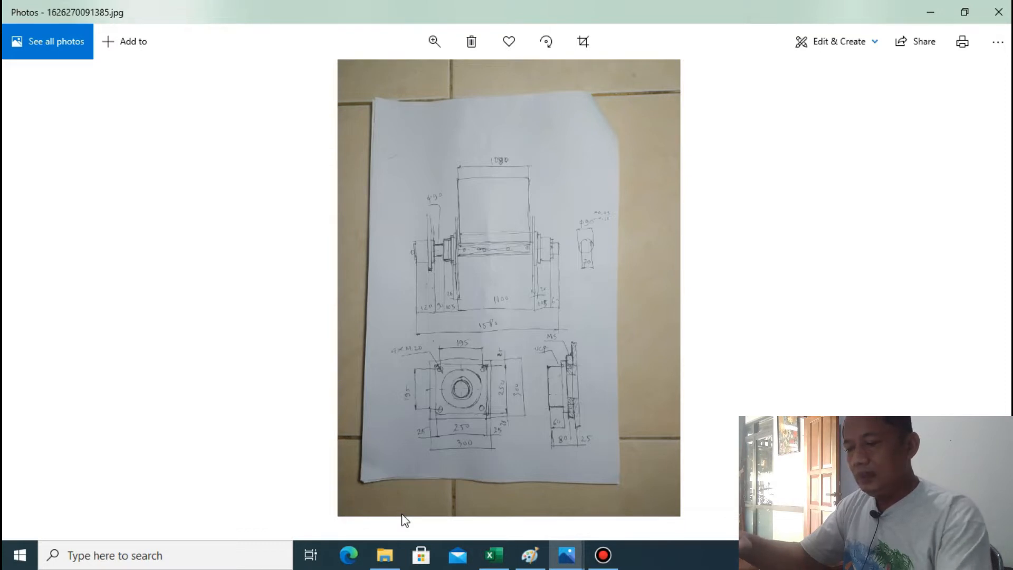
left_click(529, 554)
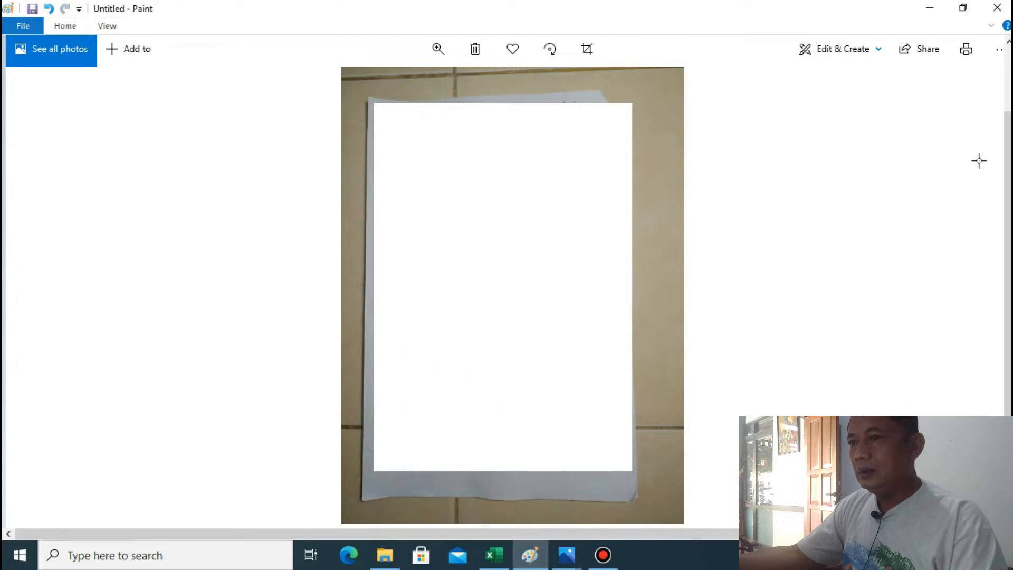
left_click_drag(1007, 161, 1008, 87)
left_click(64, 26)
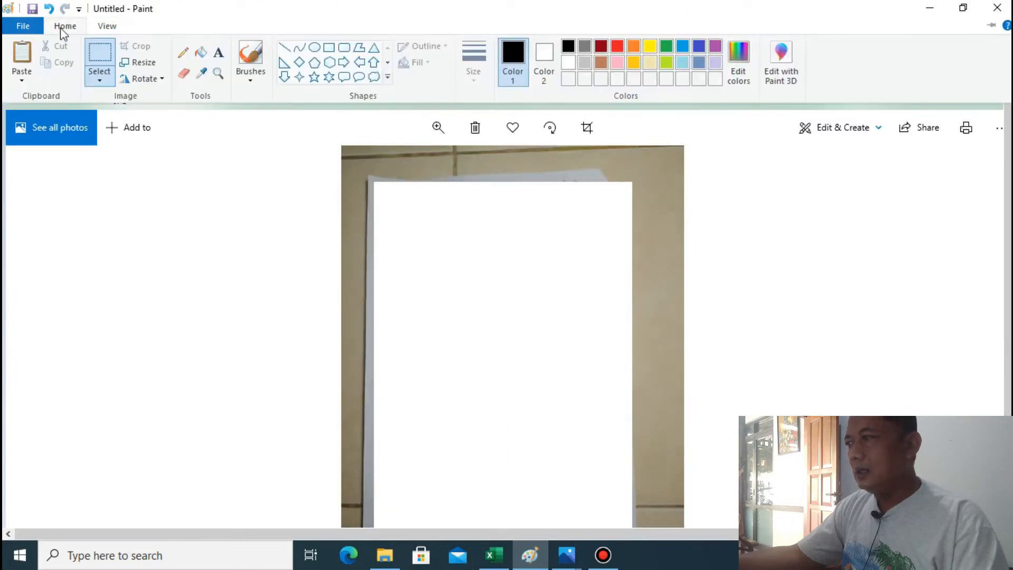
left_click(22, 57)
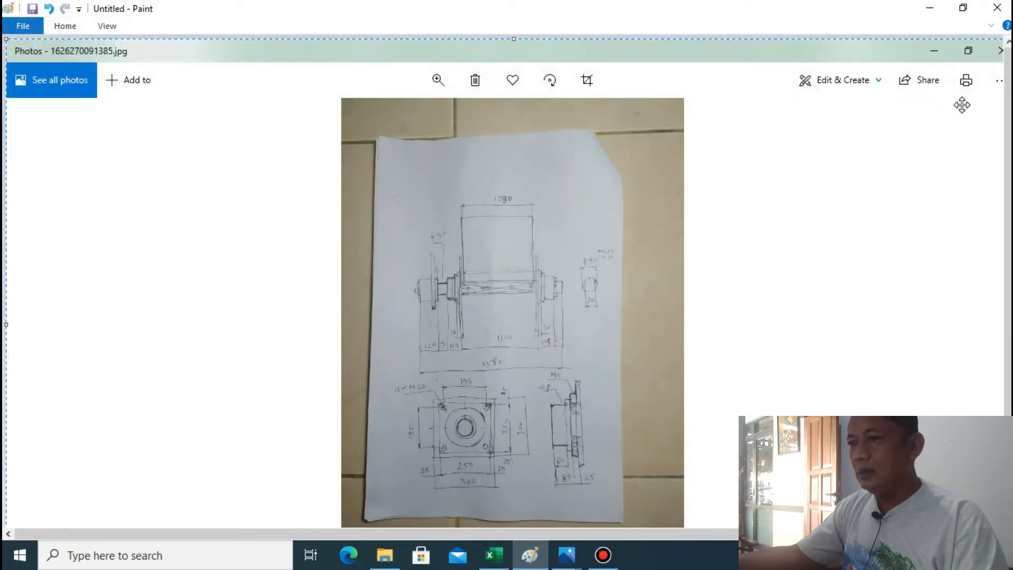
Select the drawn part of the shaft assembly and bearing plate sketch in Paint and cut it out
left_click_drag(1008, 108, 1008, 165)
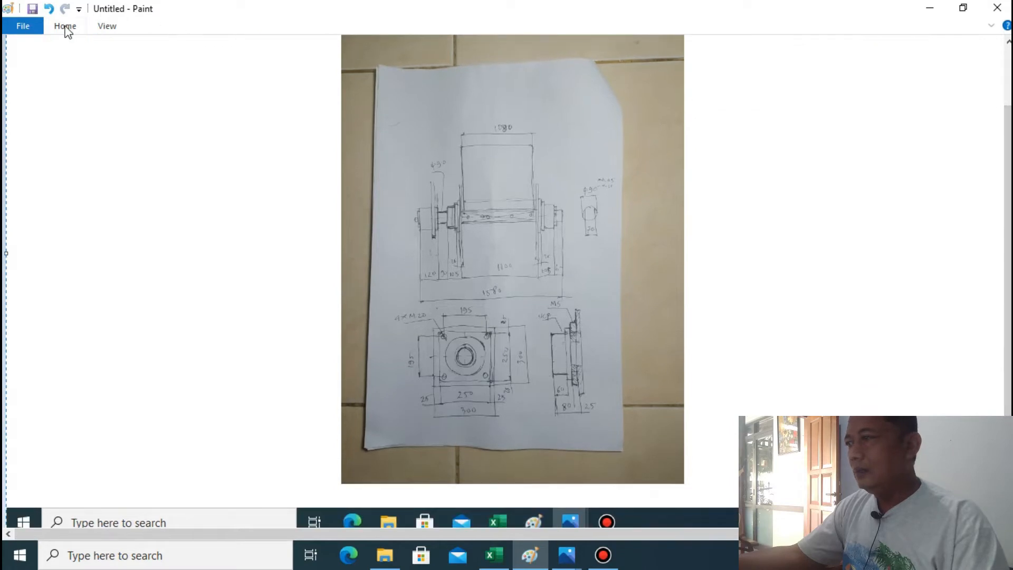
left_click(65, 26)
left_click(94, 52)
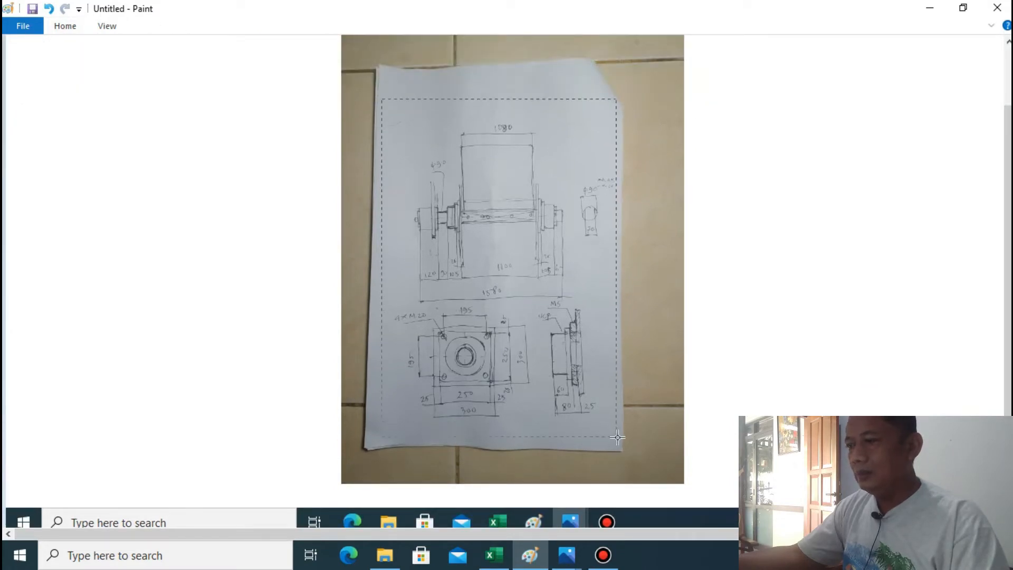
left_click_drag(619, 437, 619, 436)
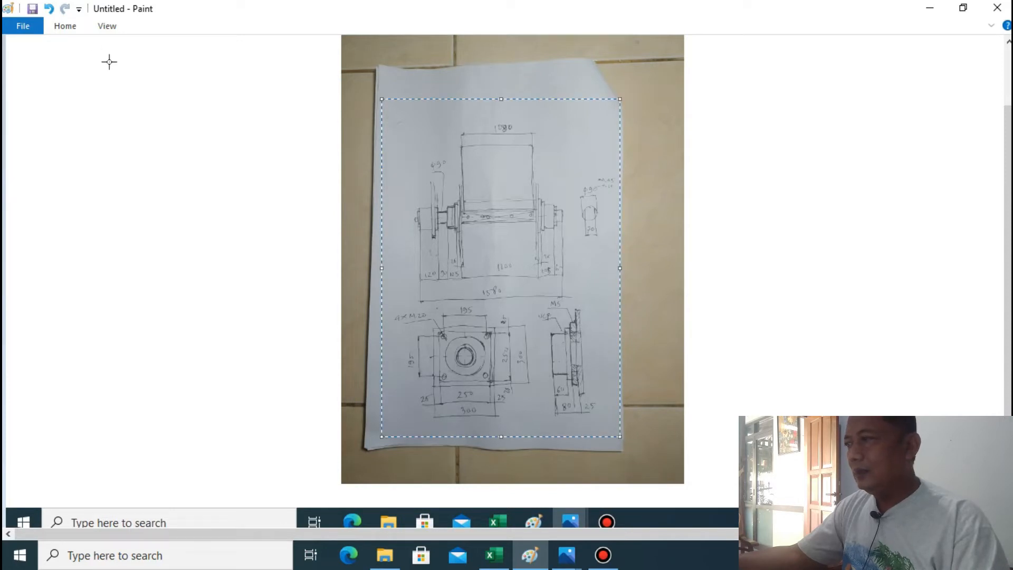
left_click(64, 26)
left_click(48, 47)
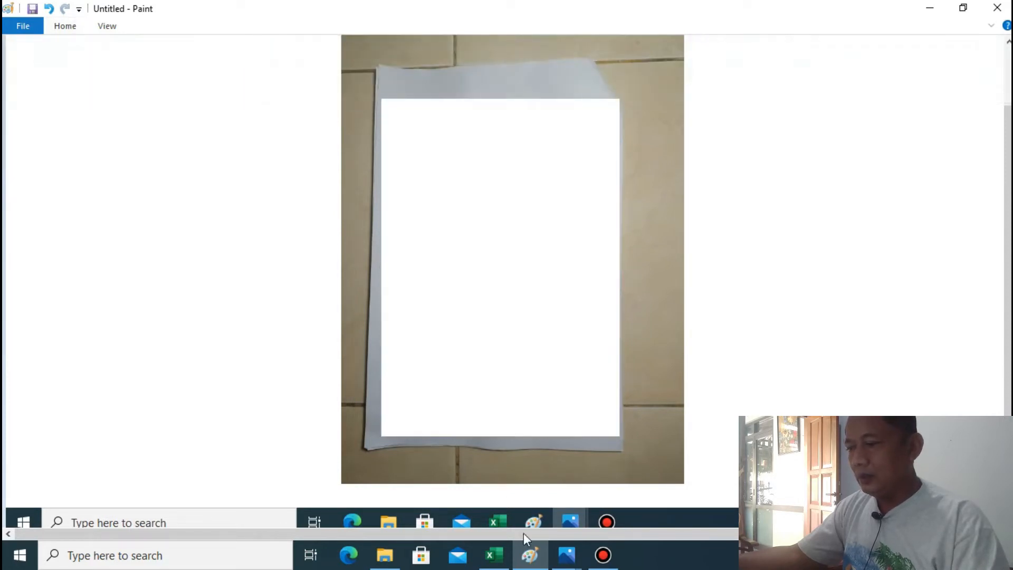
Switch to Excel, add a worksheet after Dwg-3, paste the shaft assembly sketch and move its upper-left corner into cell A2
left_click(497, 555)
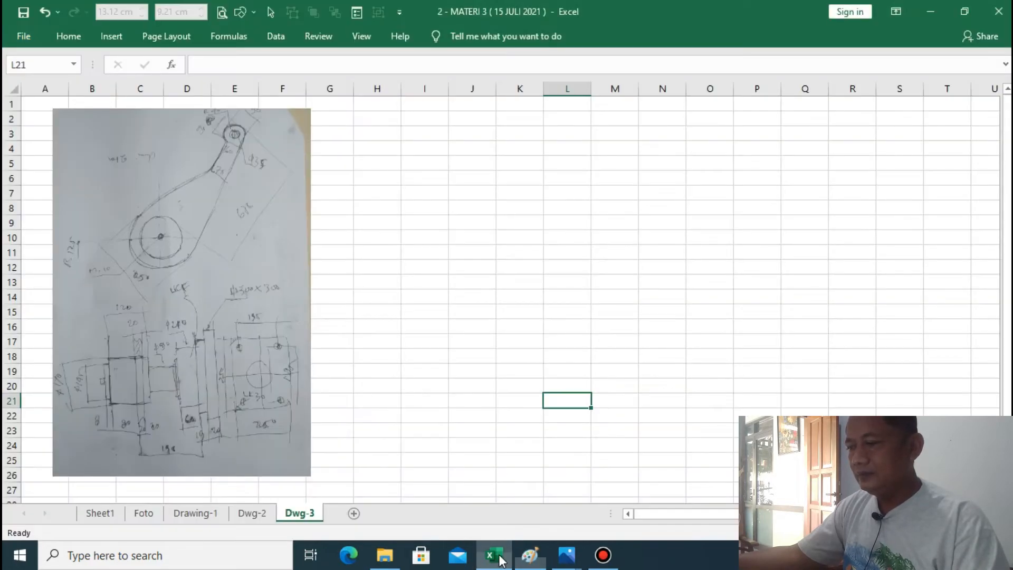
left_click(353, 514)
left_click(96, 117)
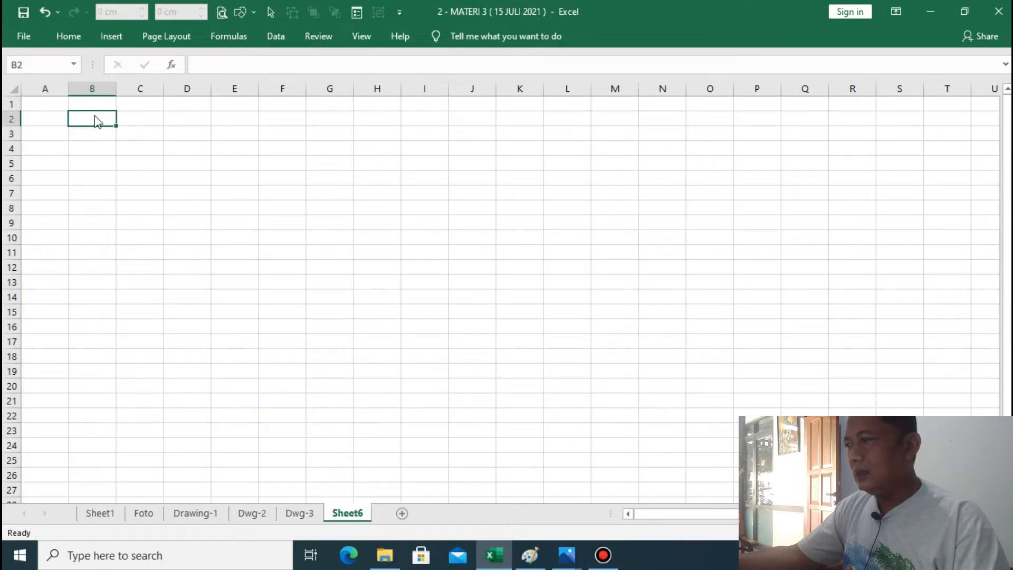
right_click(97, 118)
left_click(128, 176)
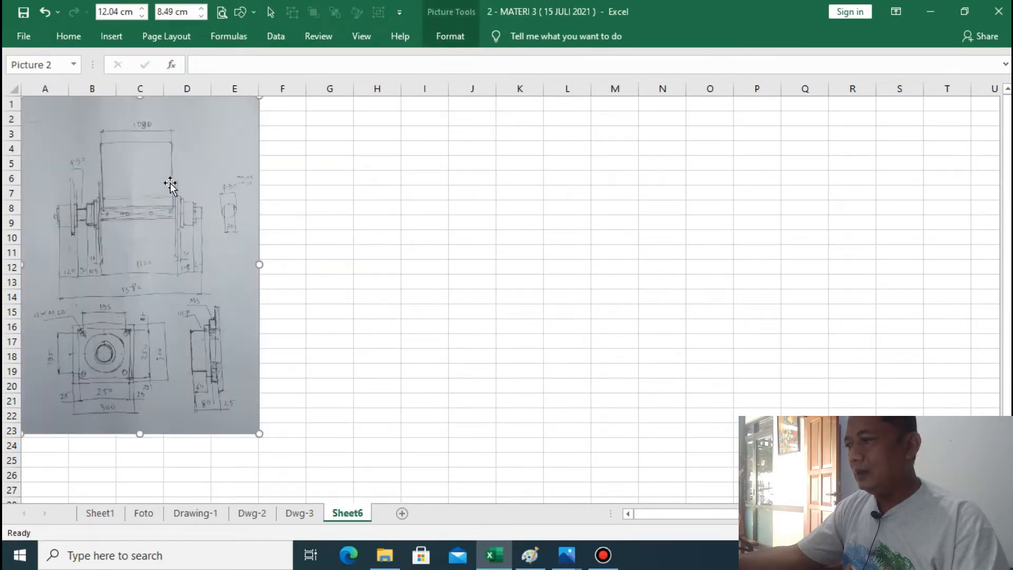
left_click_drag(171, 185, 195, 212)
Rename the shaft assembly sketch's worksheet as Dwg-4 and deselect the picture
right_click(344, 518)
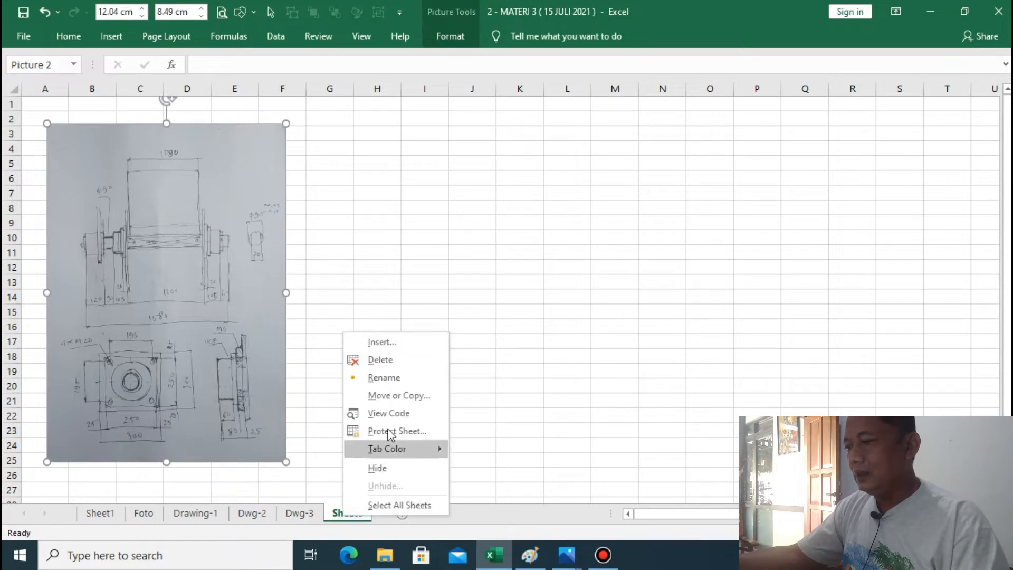
left_click(393, 377)
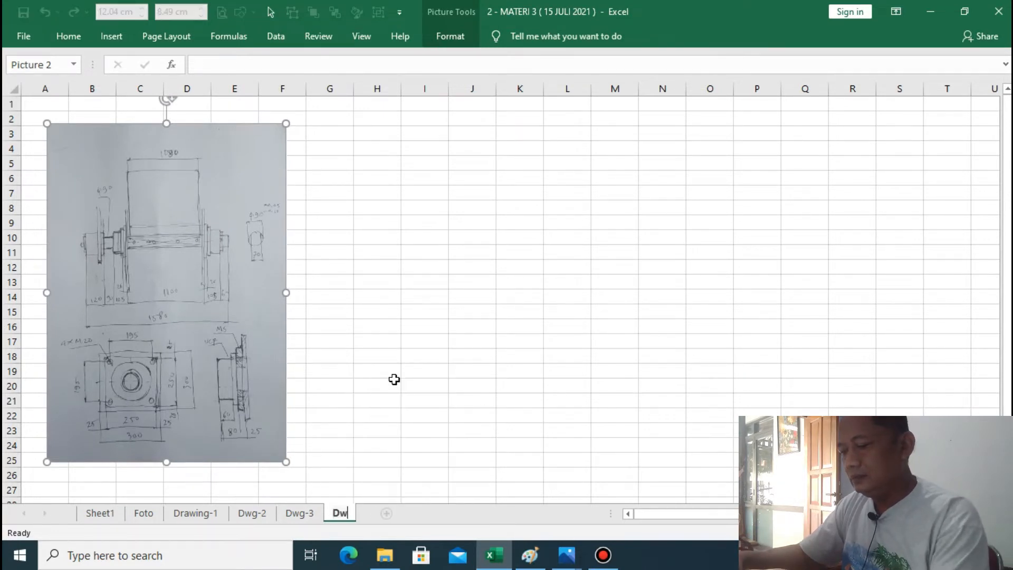
type("Dw-g-4")
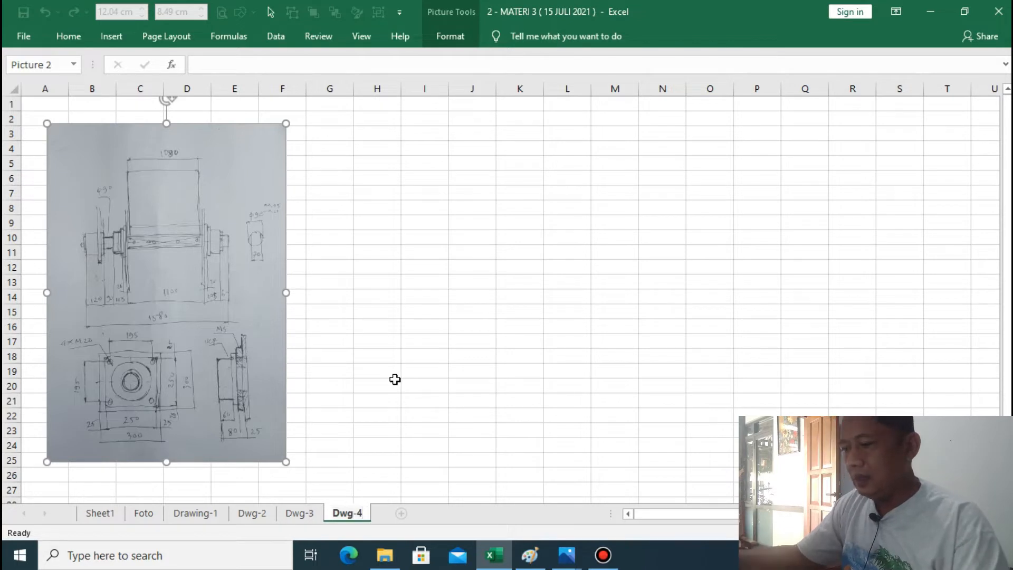
left_click(394, 379)
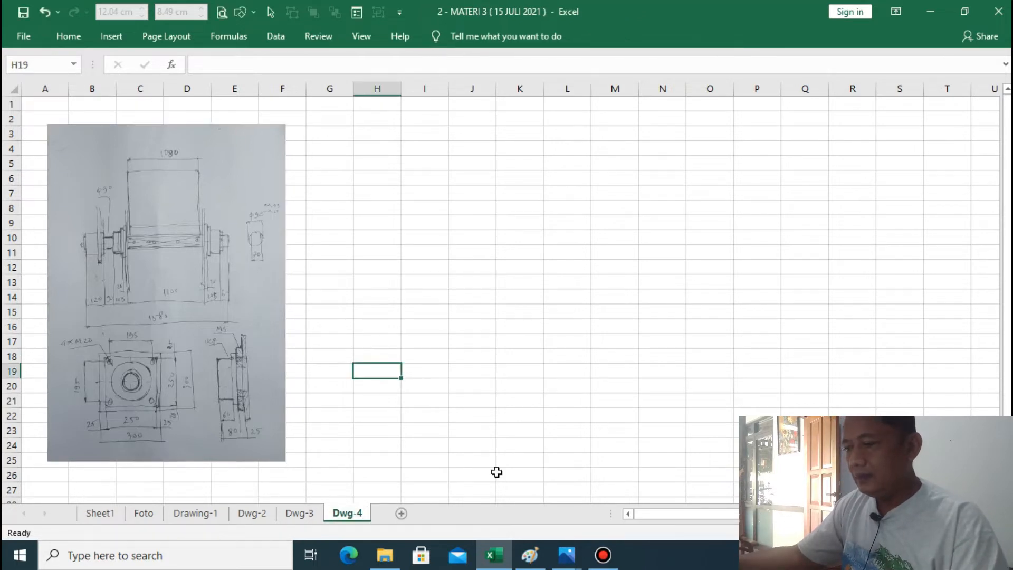
Bring up sketch photo 1626270091398.jpg in Photos and paste its screen capture into Paint
mouse_move(568, 560)
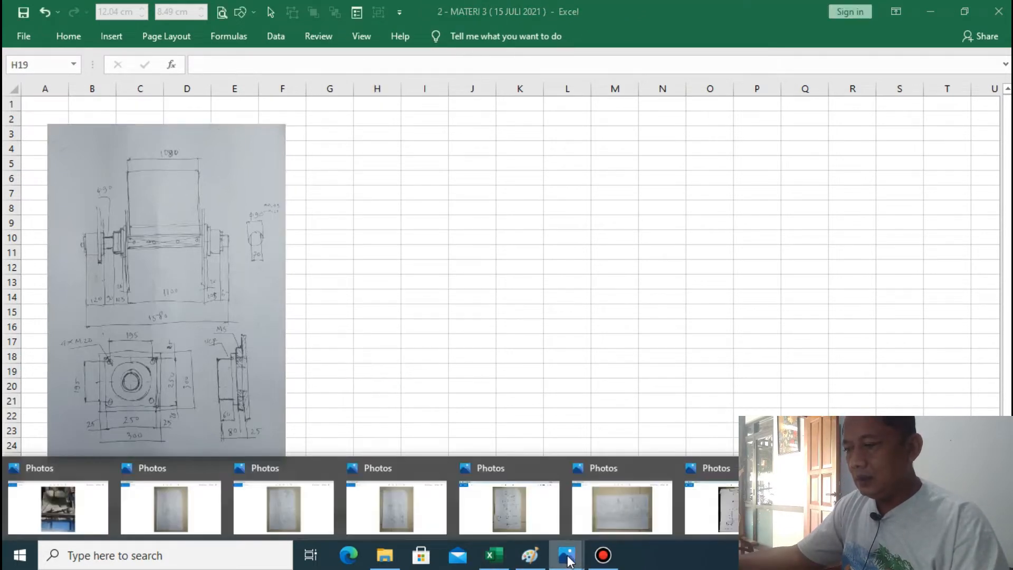
left_click(509, 519)
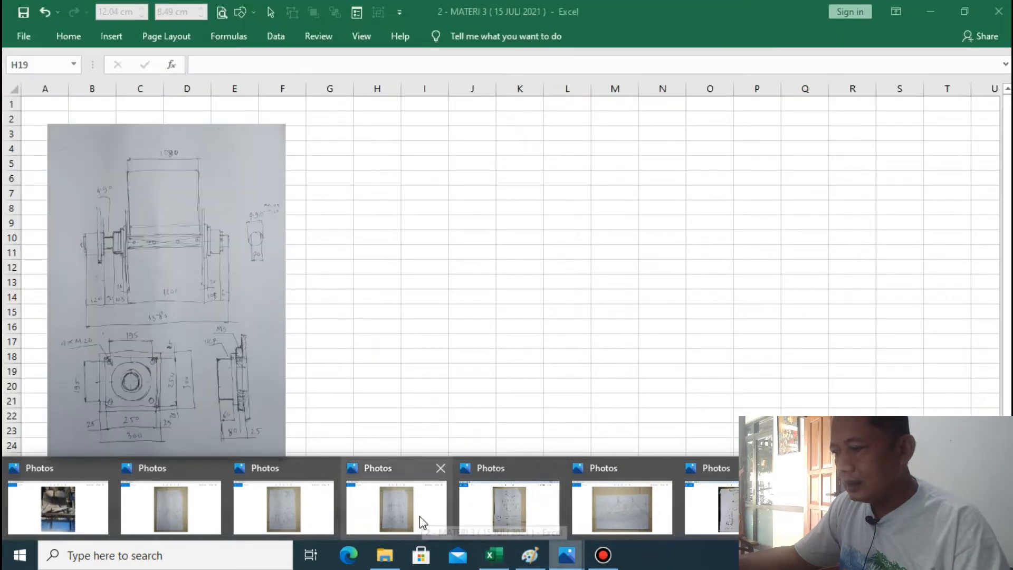
mouse_move(396, 508)
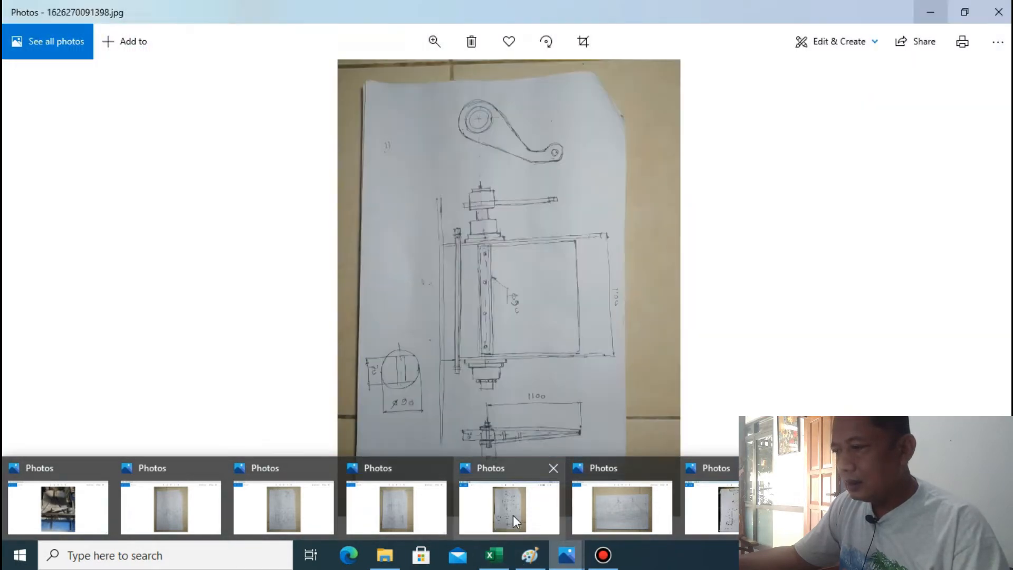
left_click(513, 516)
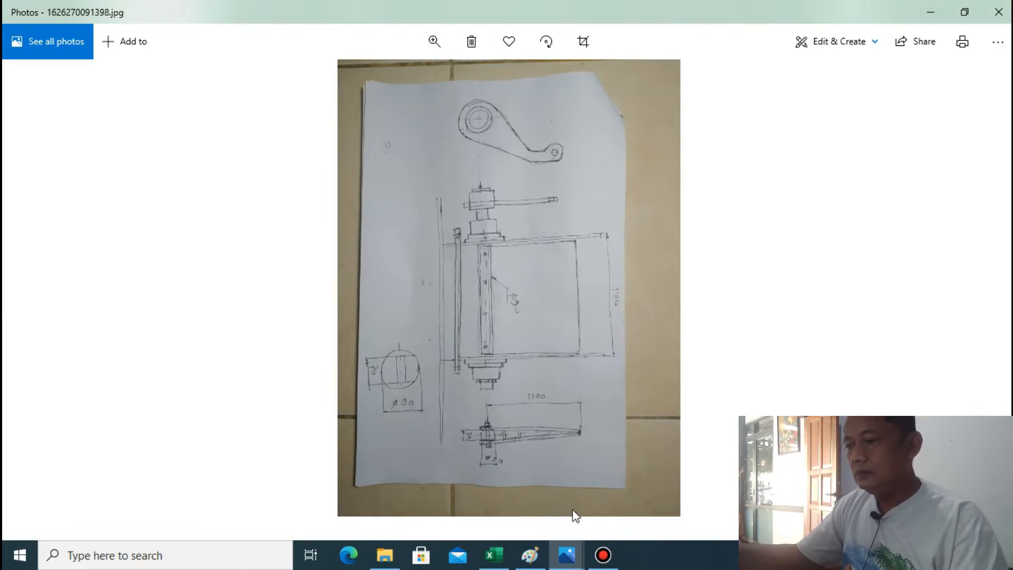
left_click(532, 554)
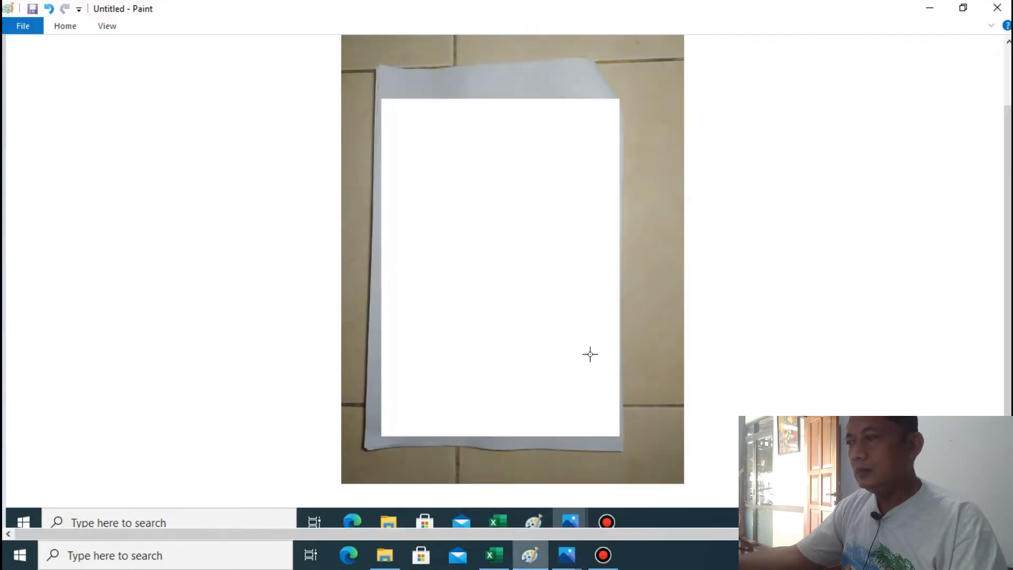
left_click(63, 27)
left_click(29, 50)
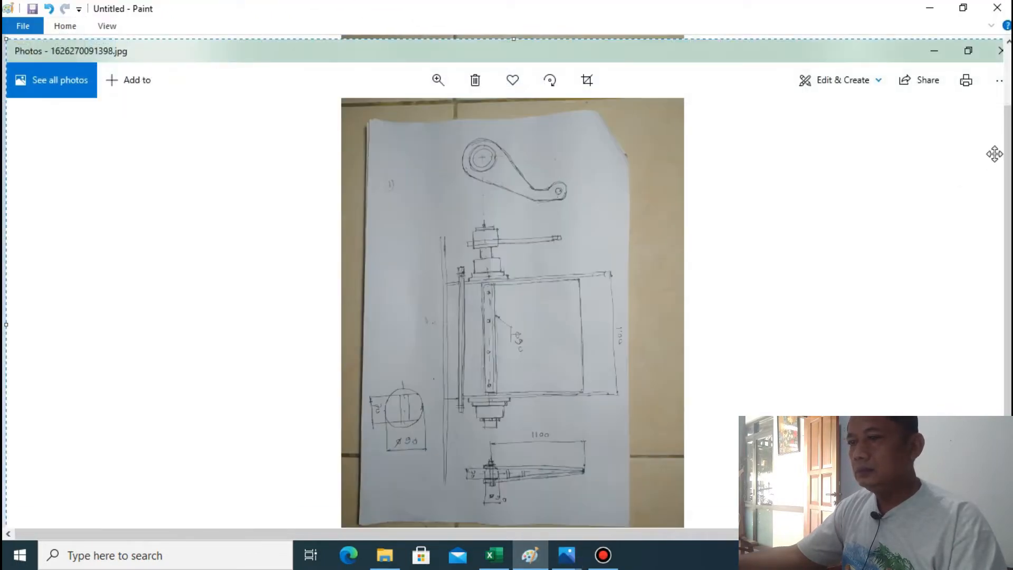
Select the drawn part of the lever arm and shaft sketch in Paint and cut it out
left_click_drag(1007, 156, 1007, 174)
left_click(74, 30)
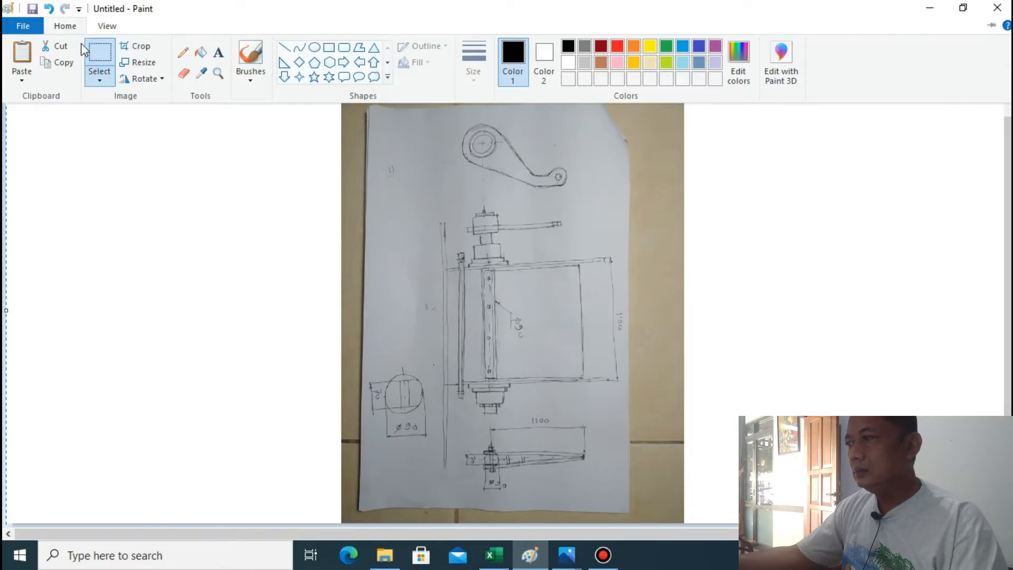
left_click(363, 129)
left_click_drag(368, 123, 453, 371)
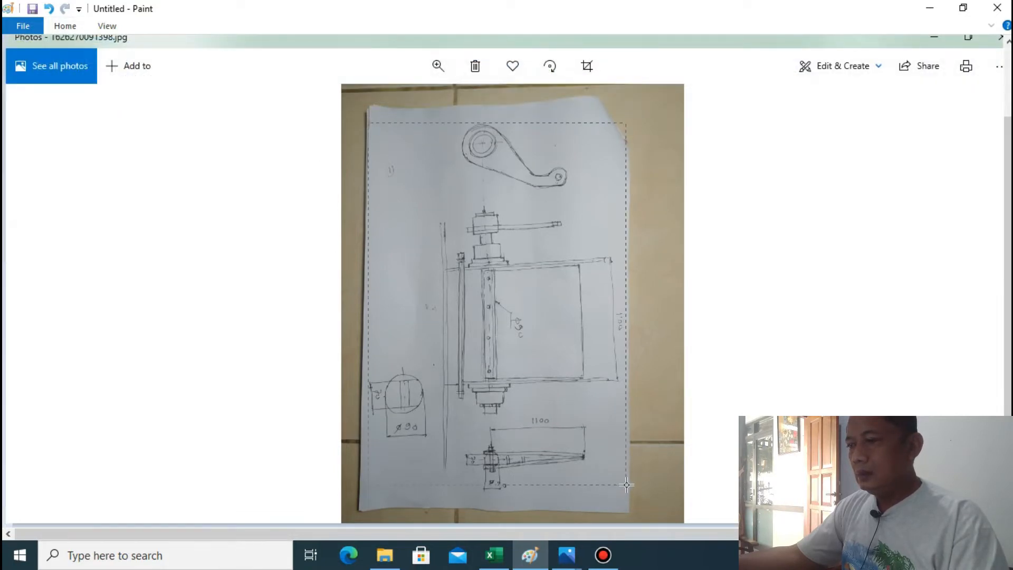
left_click_drag(628, 484, 627, 485)
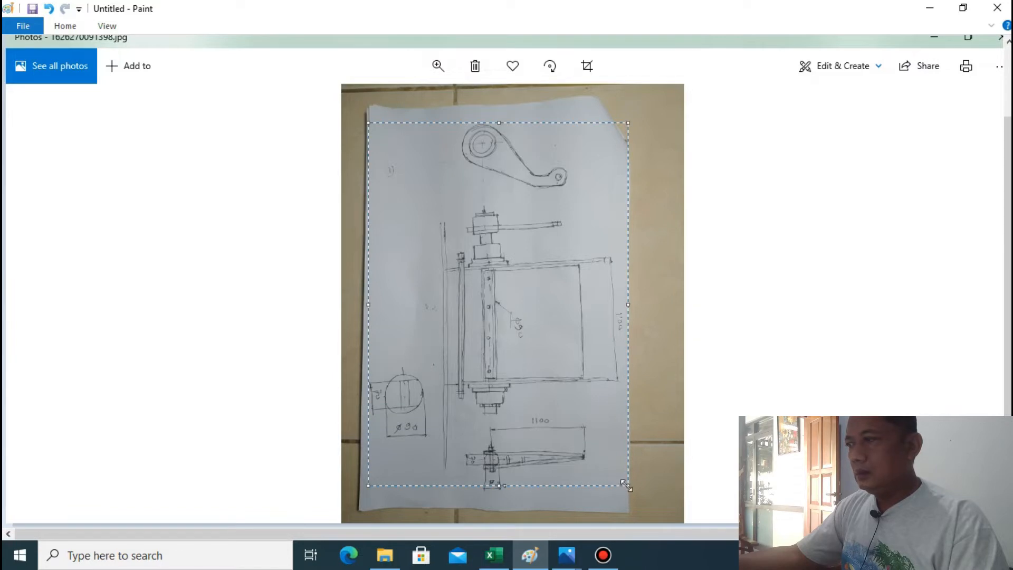
left_click(71, 28)
left_click(52, 41)
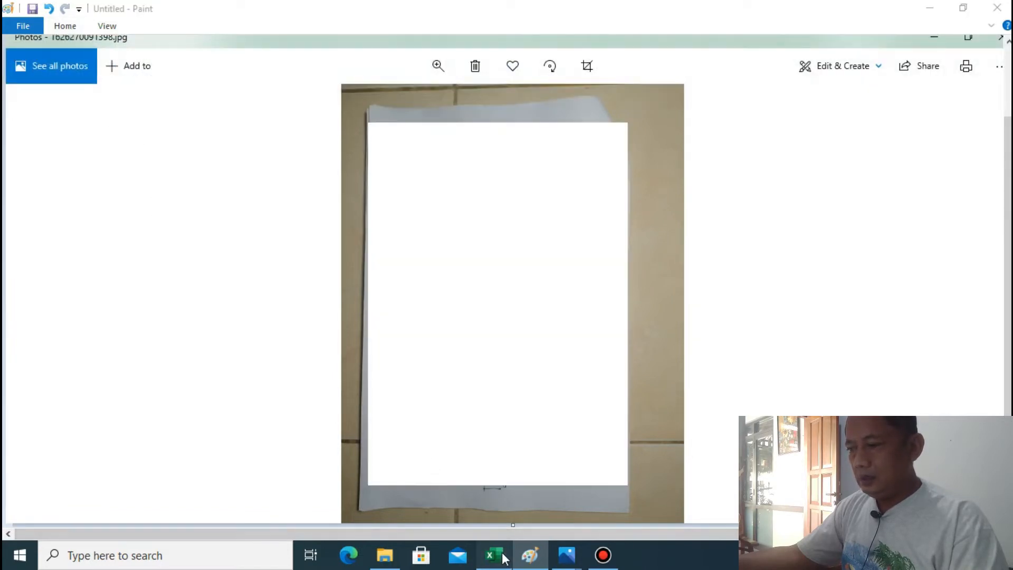
Switch to Excel, add a worksheet after Dwg-4 and rename it as Dwg-5
left_click(493, 555)
left_click(398, 516)
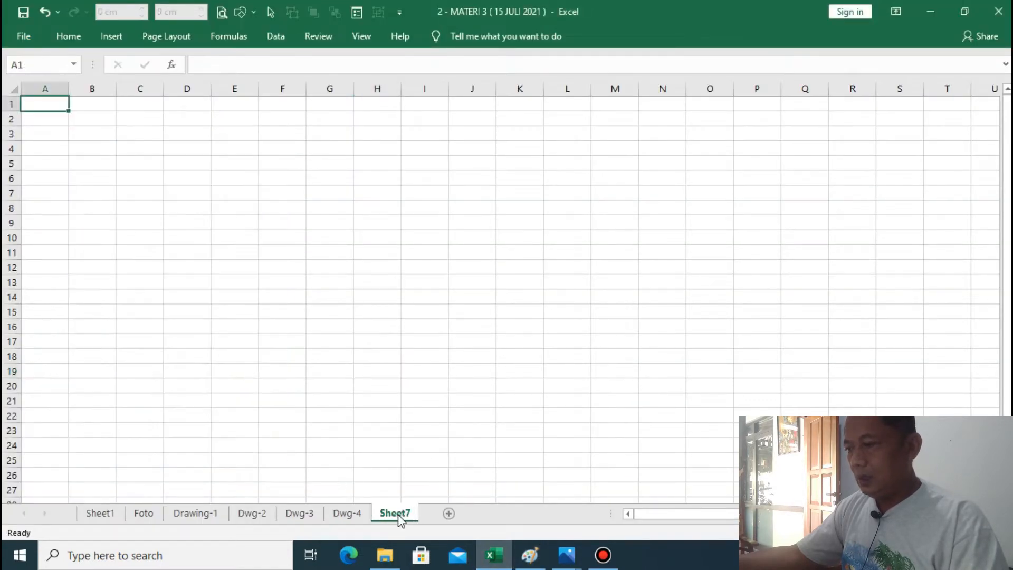
right_click(399, 516)
left_click(450, 380)
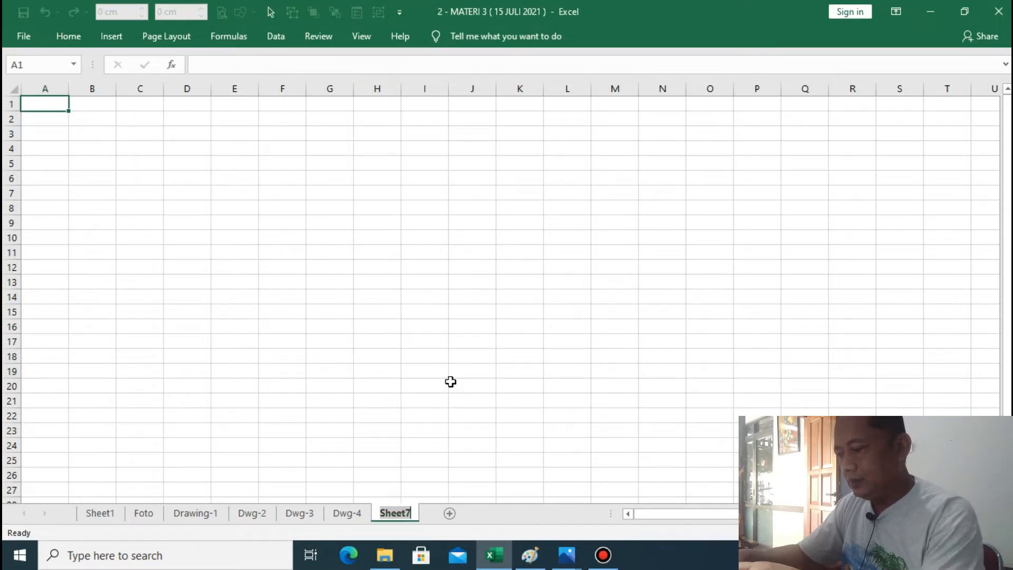
type("w")
key("BackSpace")
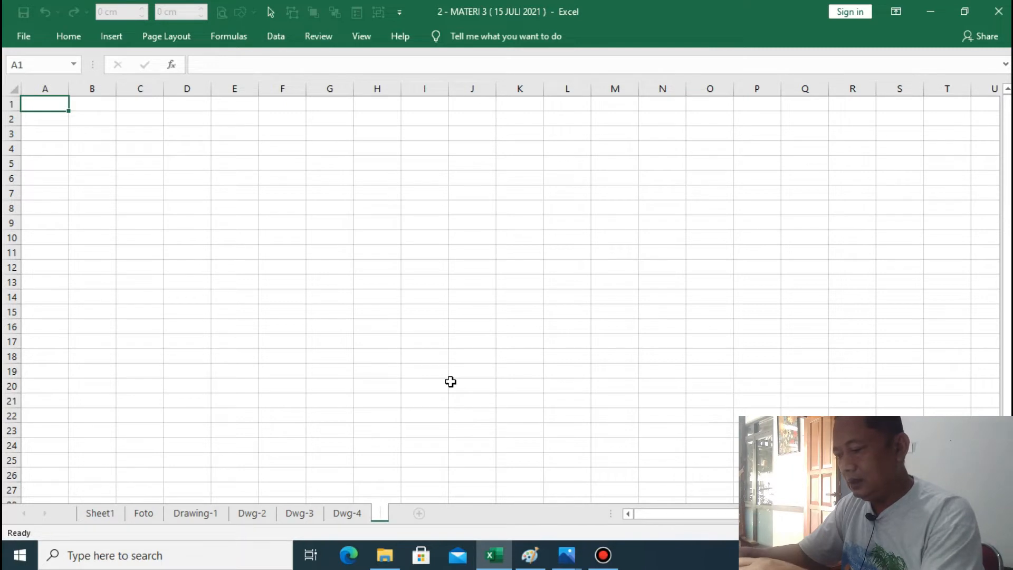
type("Dw")
key("BackSpace")
key("BackSpace")
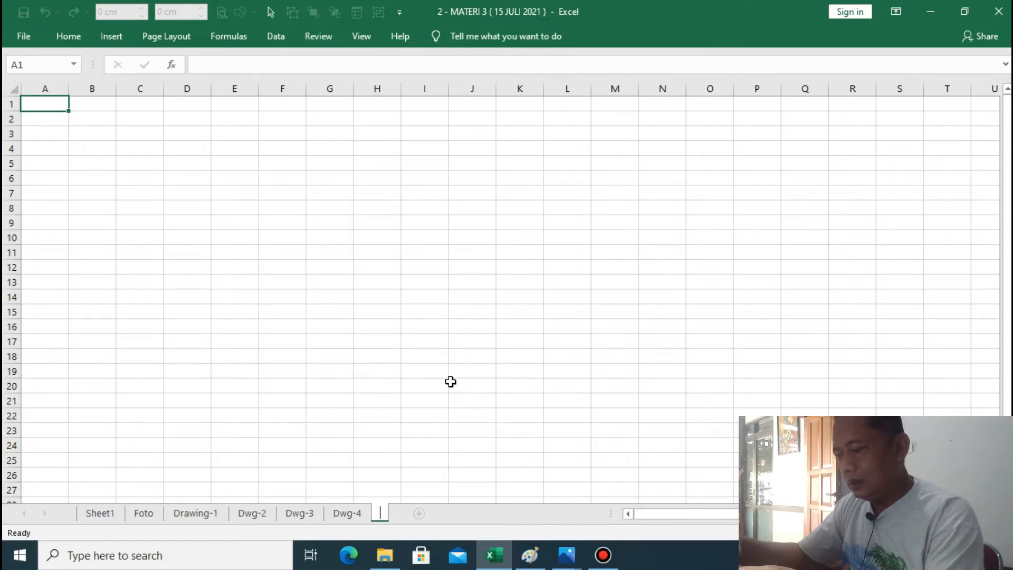
type("Dwg")
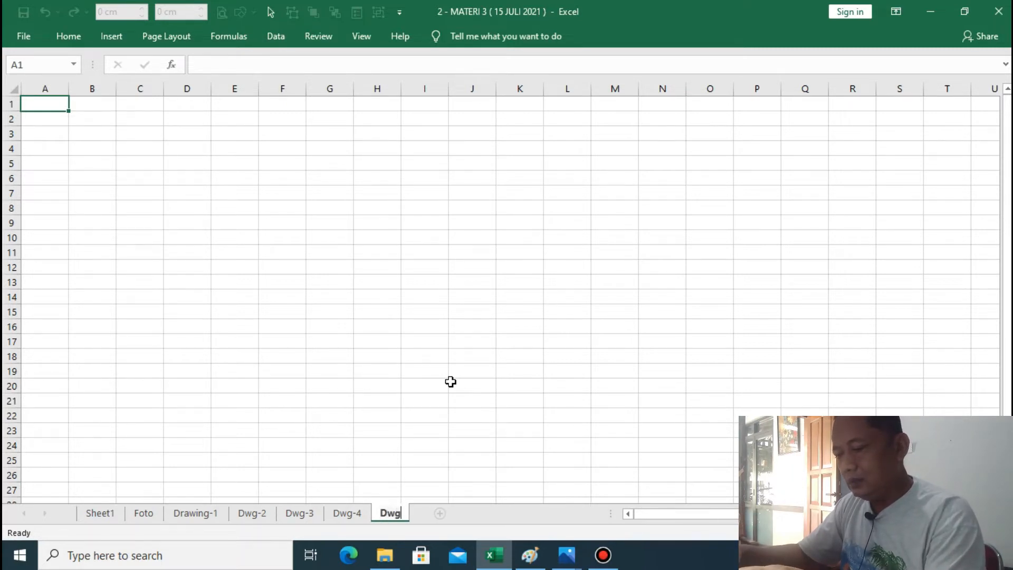
type("-")
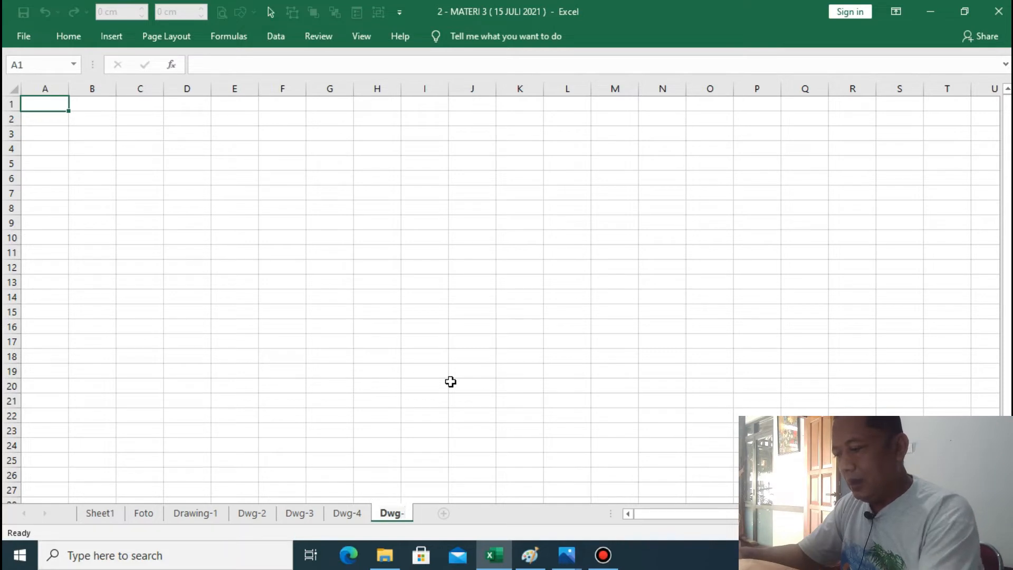
type("5")
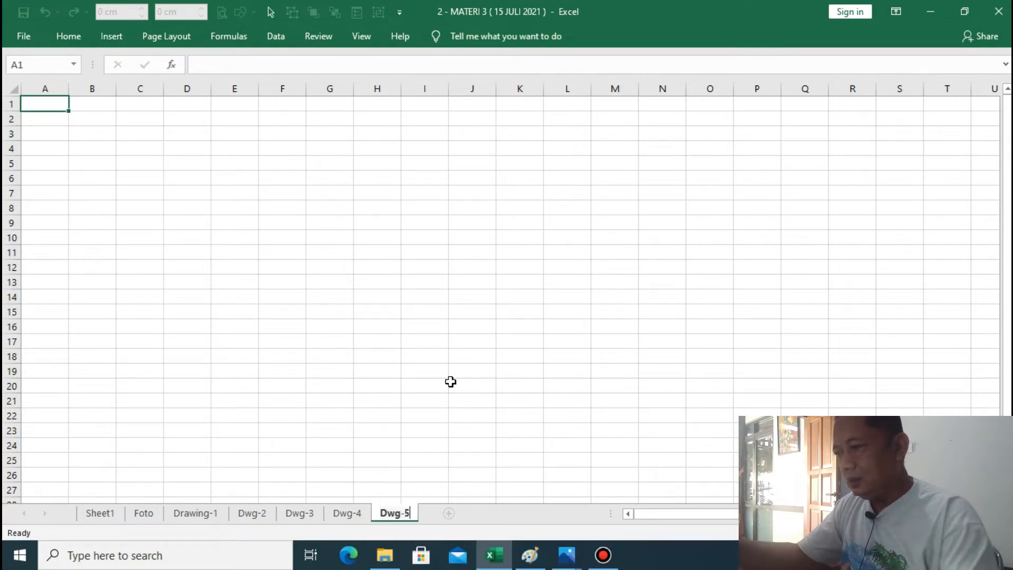
key("Return")
Paste the lever arm and shaft sketch into Dwg-5, move its upper-left corner into cell B1 and deselect the picture
right_click(93, 116)
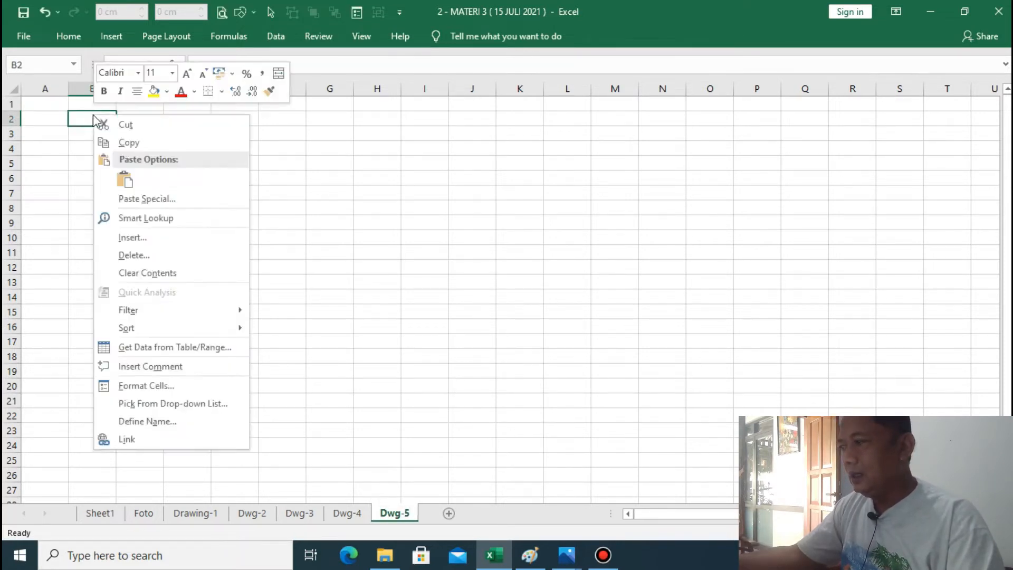
left_click(126, 173)
left_click(329, 238)
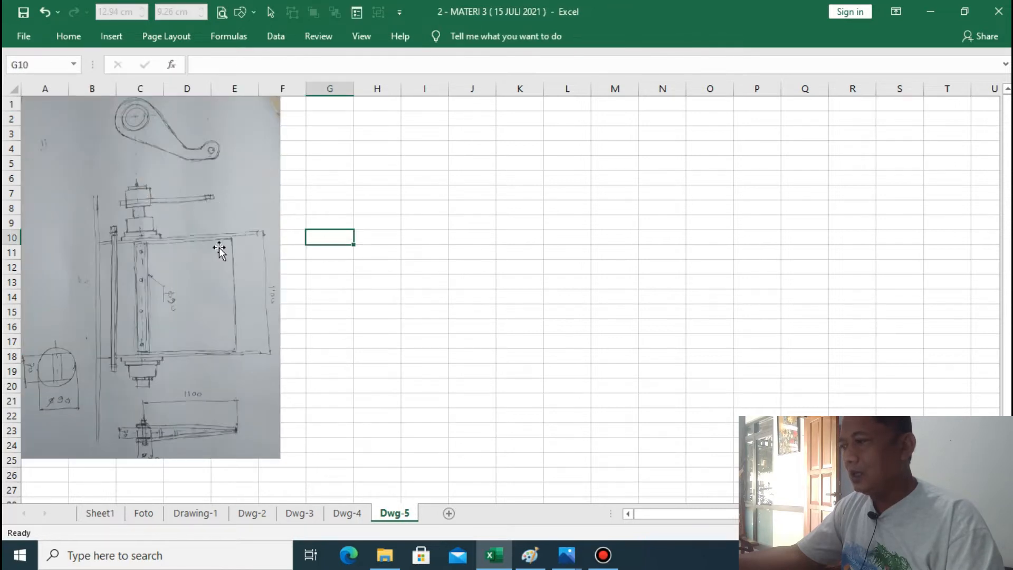
mouse_move(220, 246)
left_mouse_down()
mouse_move(273, 273)
mouse_move(285, 263)
left_mouse_up()
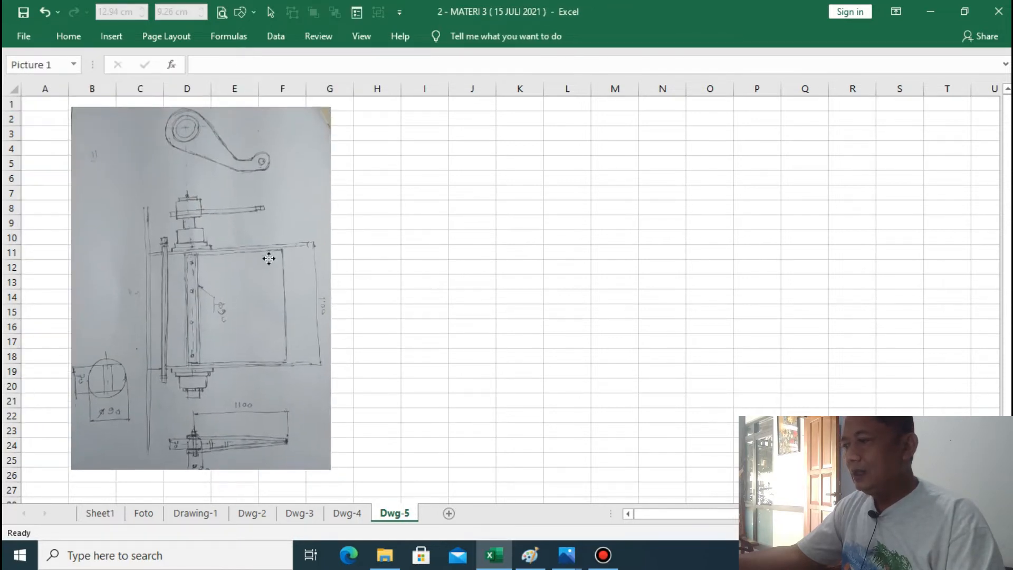
left_click(432, 282)
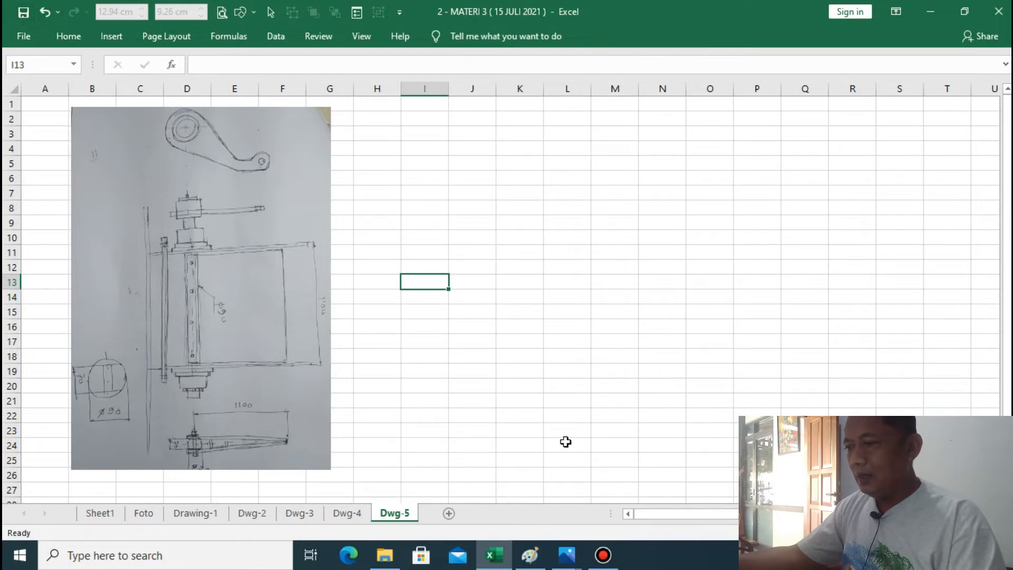
Bring up the isometric sketch photo IMG-20210714-WA0010.jpg in Photos and paste its screen capture into Paint
mouse_move(530, 563)
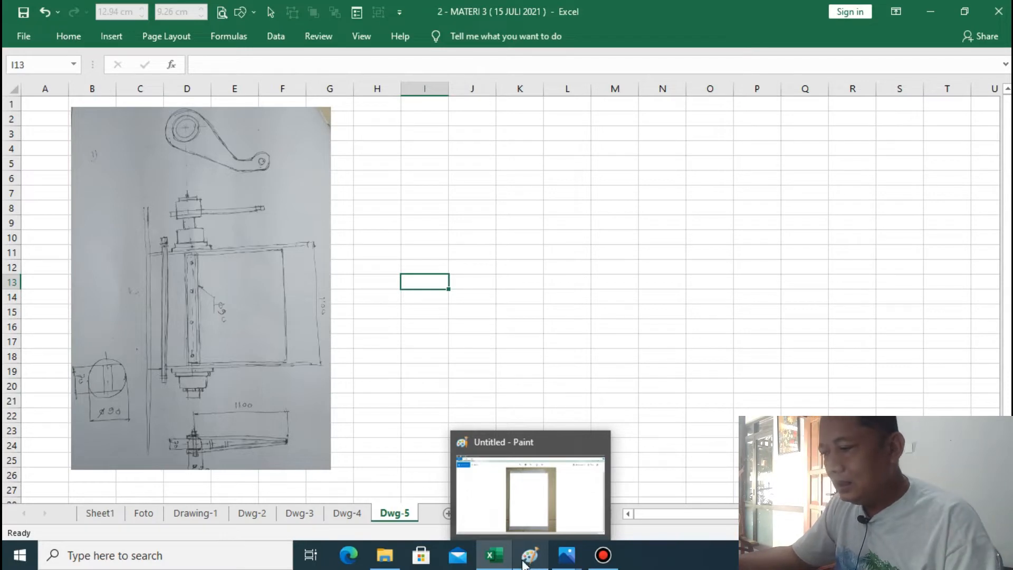
mouse_move(564, 565)
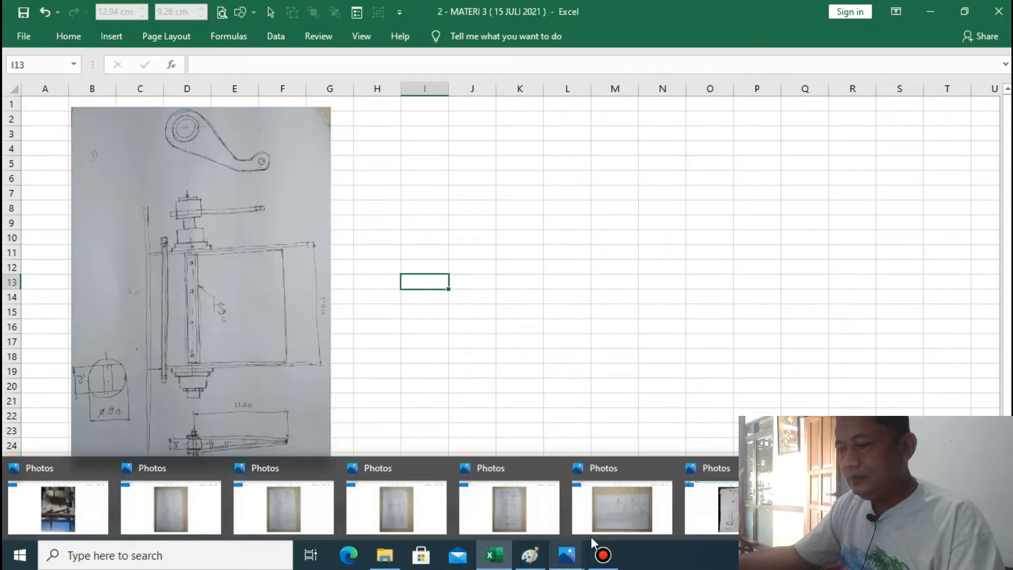
mouse_move(604, 519)
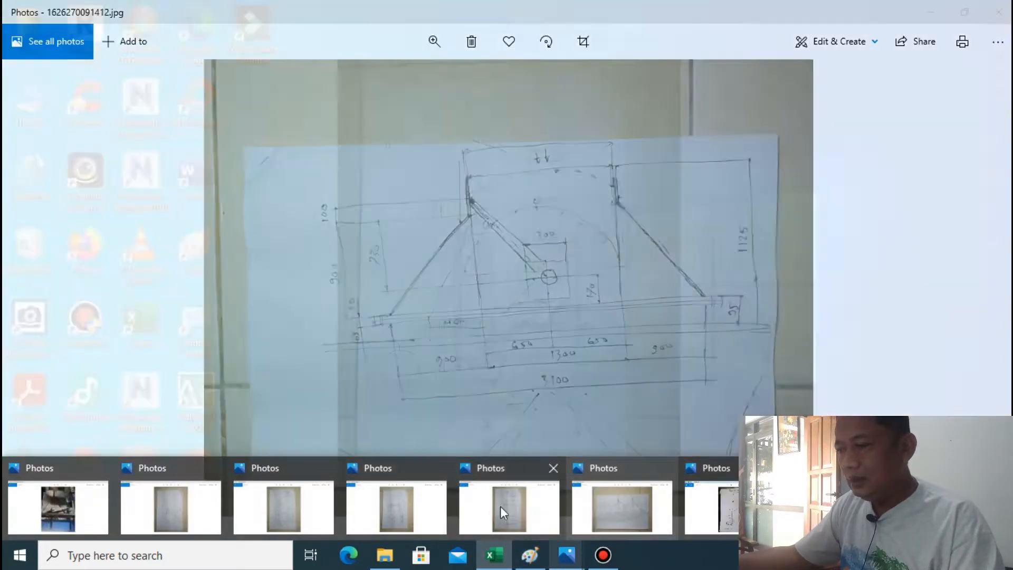
mouse_move(500, 506)
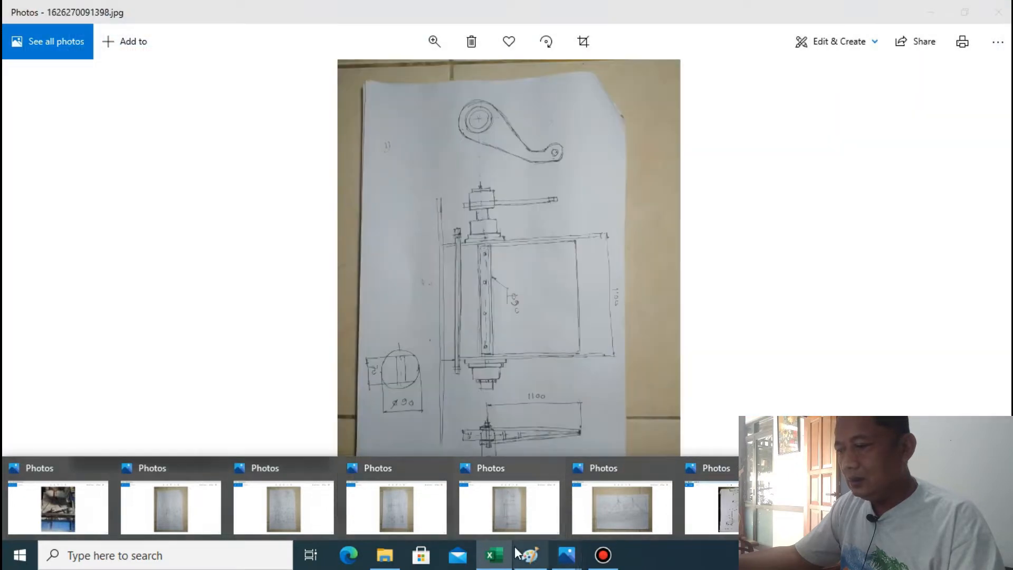
mouse_move(497, 562)
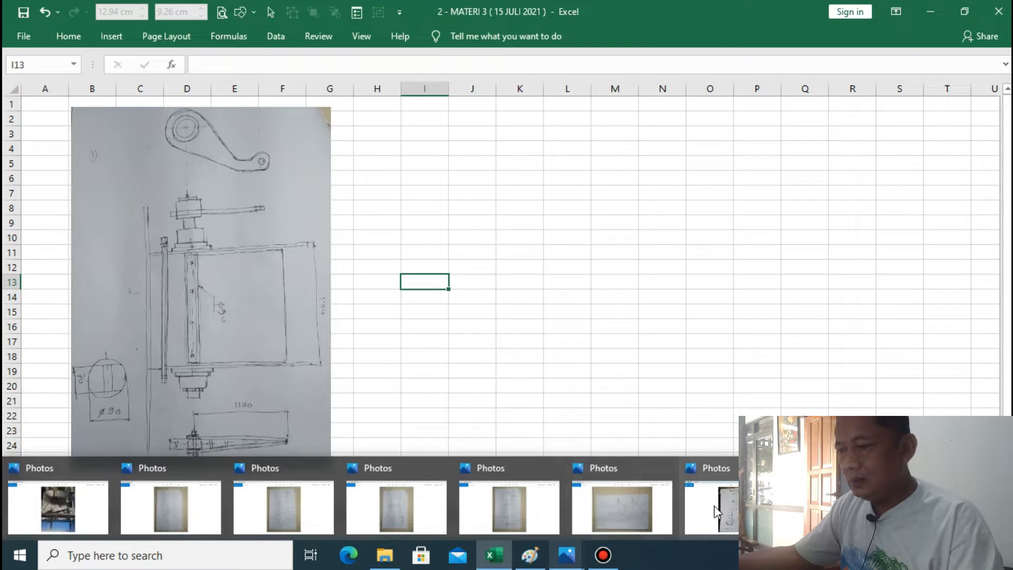
mouse_move(754, 509)
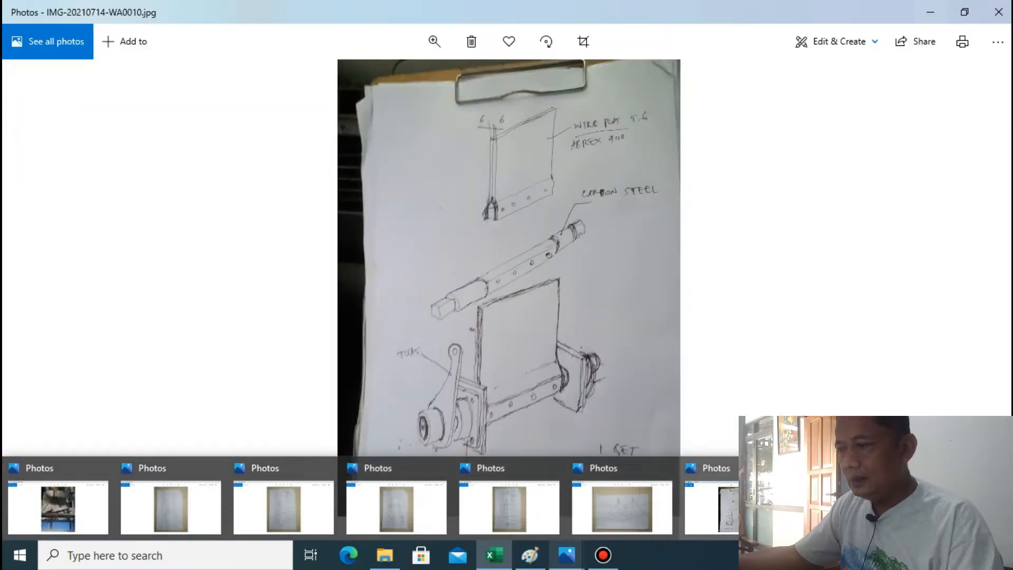
left_click(755, 509)
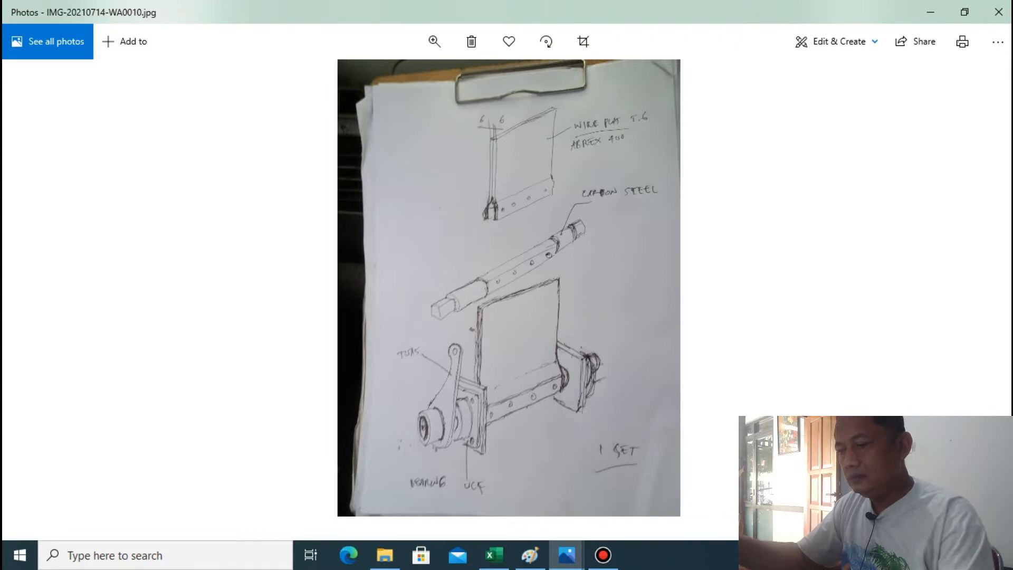
left_click(529, 555)
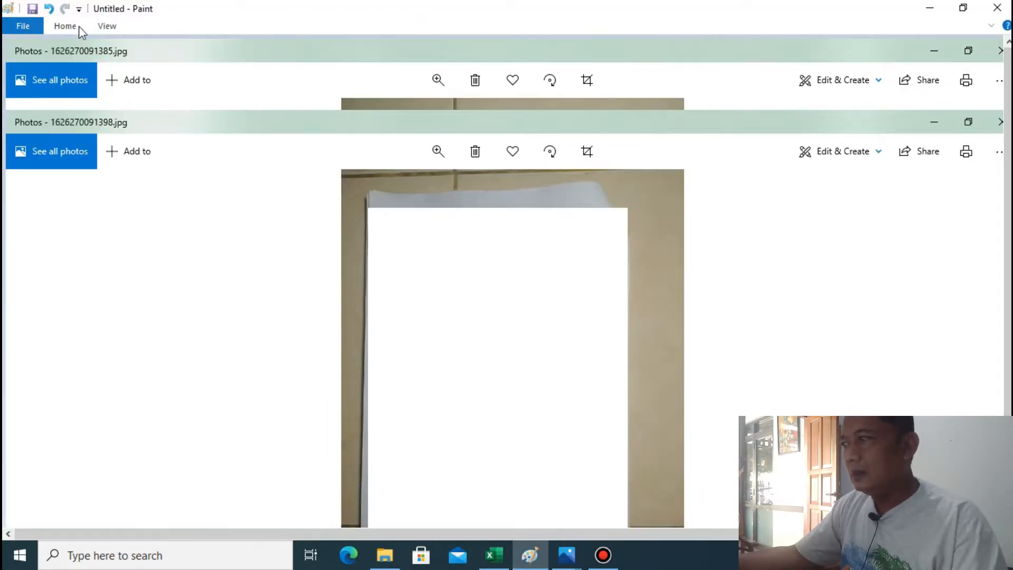
left_click(67, 26)
left_click(23, 50)
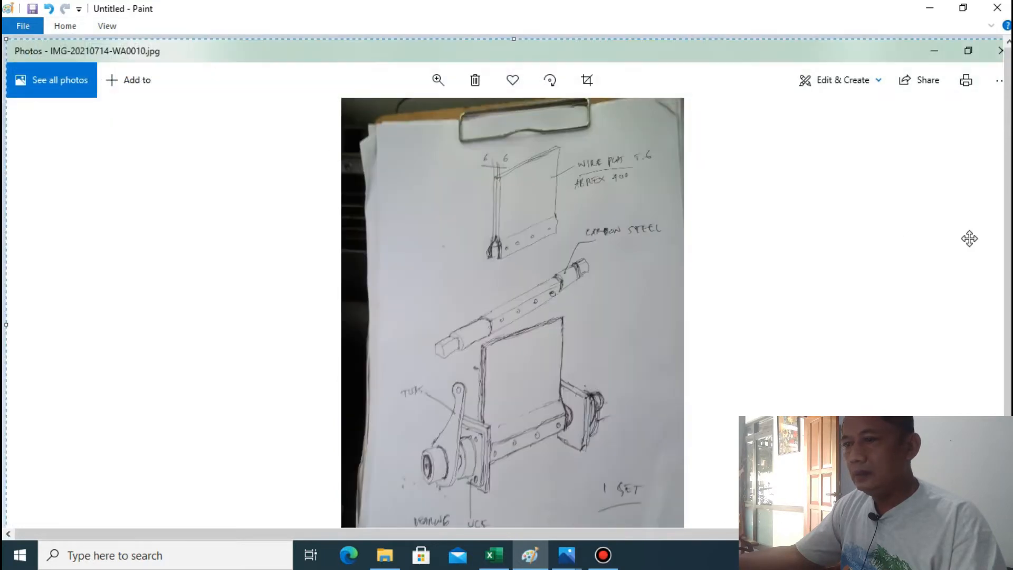
Select the drawn part of the isometric plate, shaft and bearing sketch in Paint and cut it out
left_click_drag(1007, 240, 1007, 294)
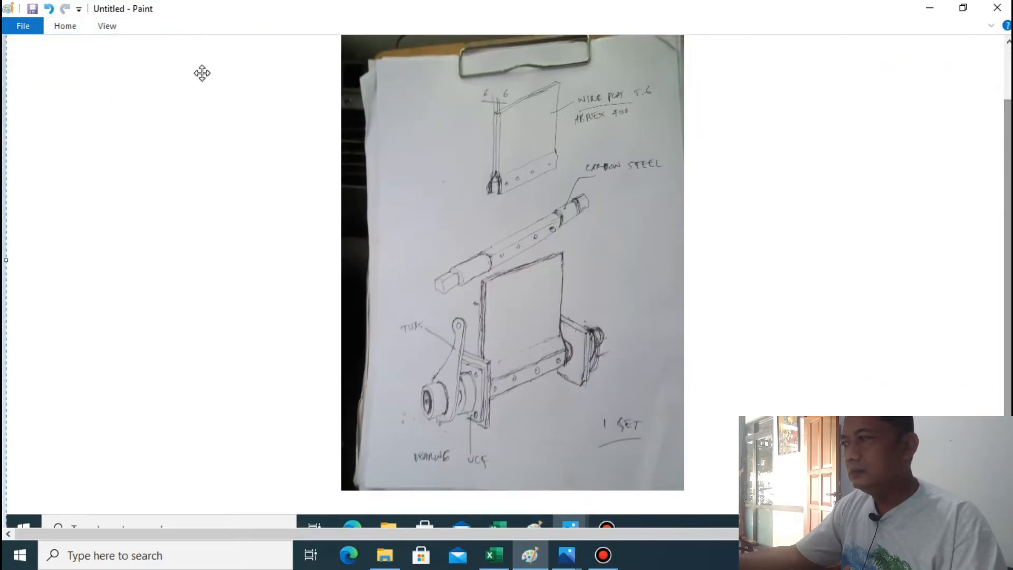
left_click(65, 26)
left_click(99, 61)
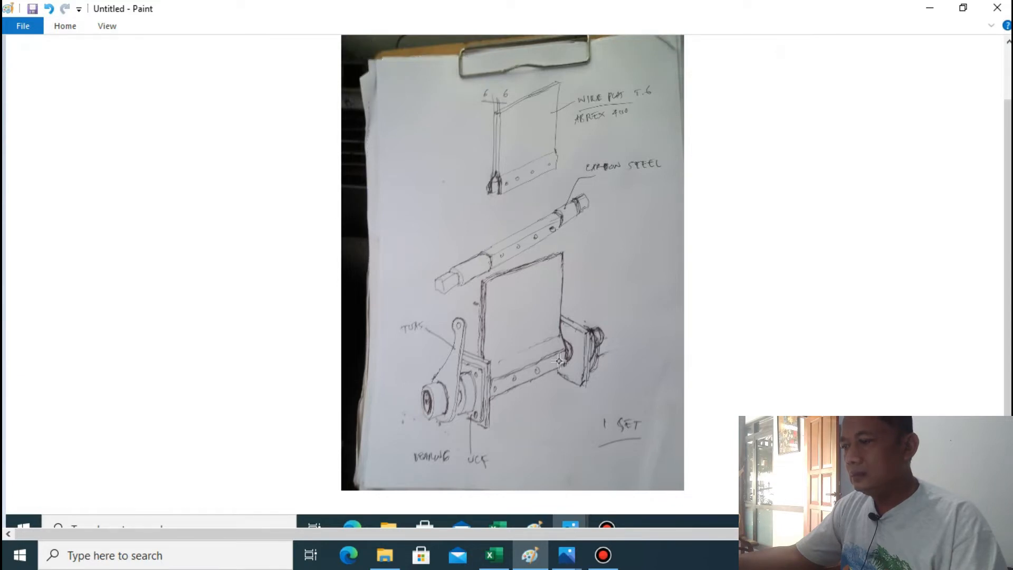
left_click_drag(680, 474, 682, 476)
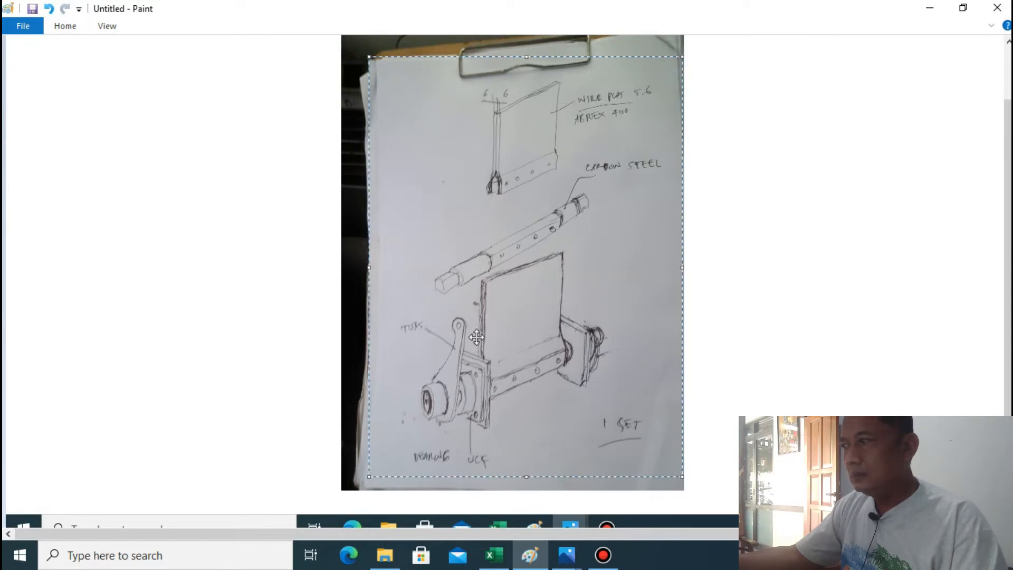
left_click(65, 26)
left_click(48, 48)
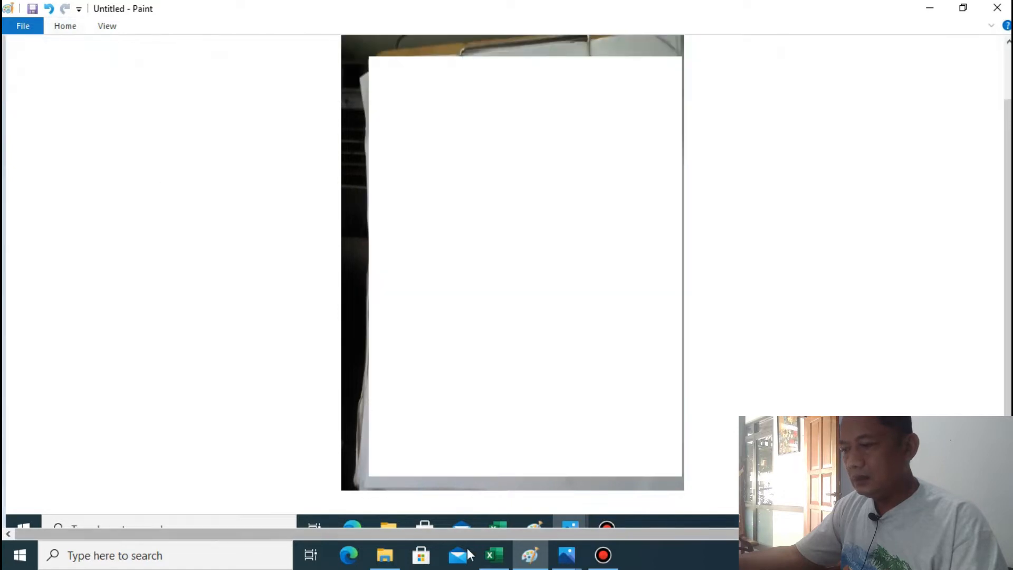
Switch to Excel, add a worksheet after Dwg-5, paste the isometric sketch and shift it slightly inward from the sheet's corner
left_click(493, 555)
left_click(449, 512)
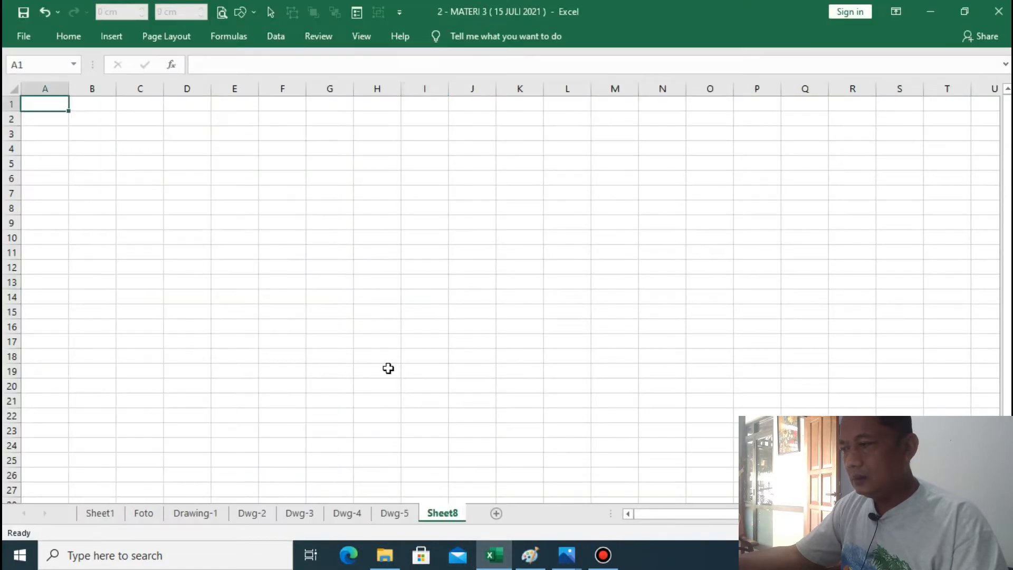
left_click(105, 119)
right_click(105, 119)
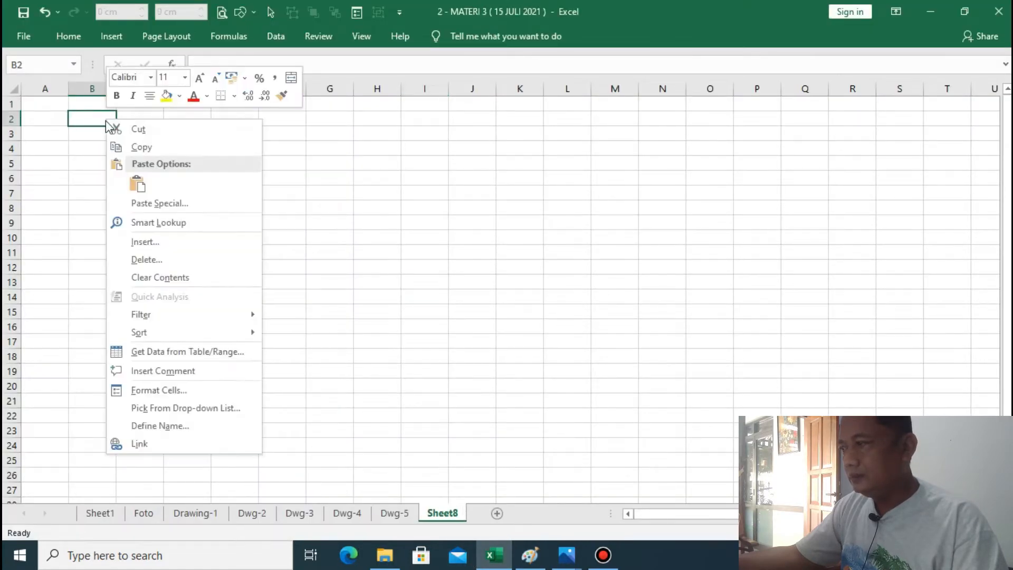
left_click(136, 182)
left_click_drag(159, 178, 184, 185)
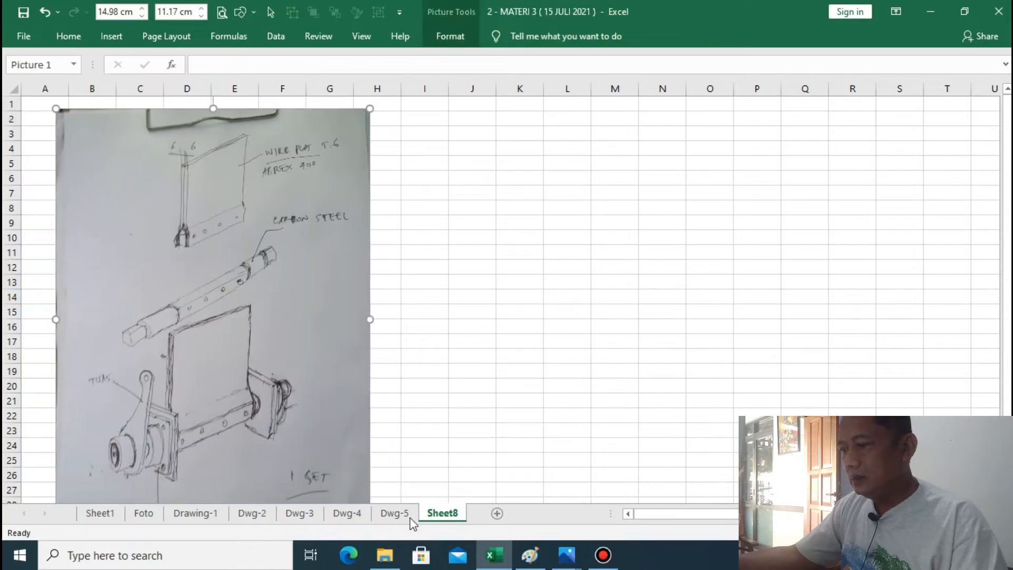
Rename the worksheet holding the isometric sketch as Dwg-6 and deselect the picture
right_click(449, 520)
left_click(499, 377)
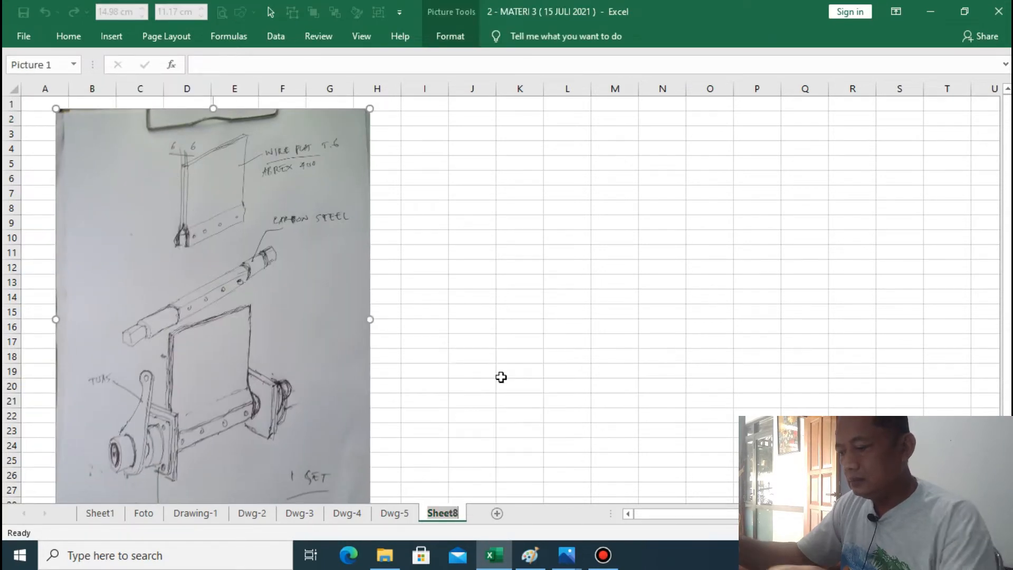
type("Dwg-")
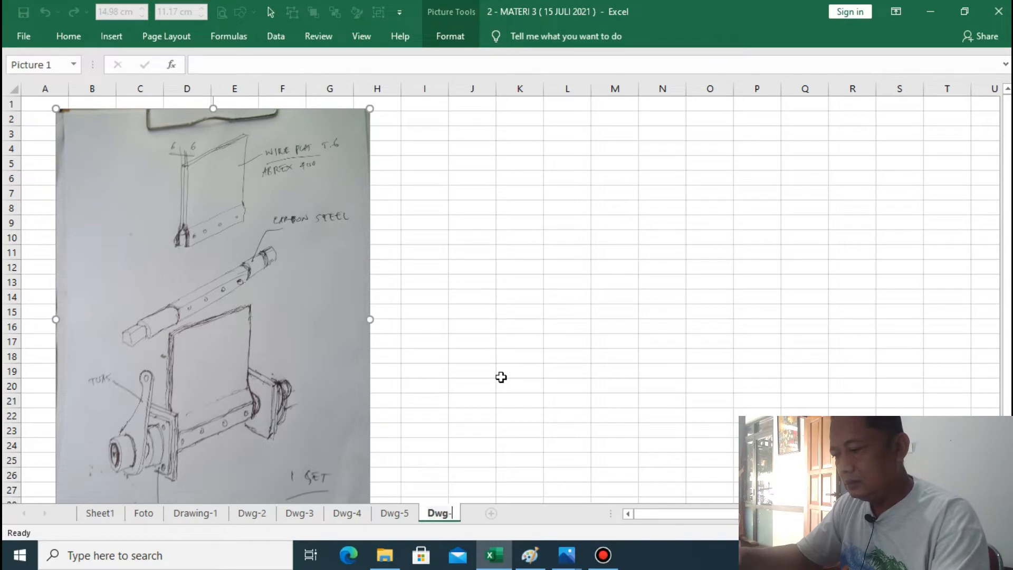
type("6")
left_click(527, 370)
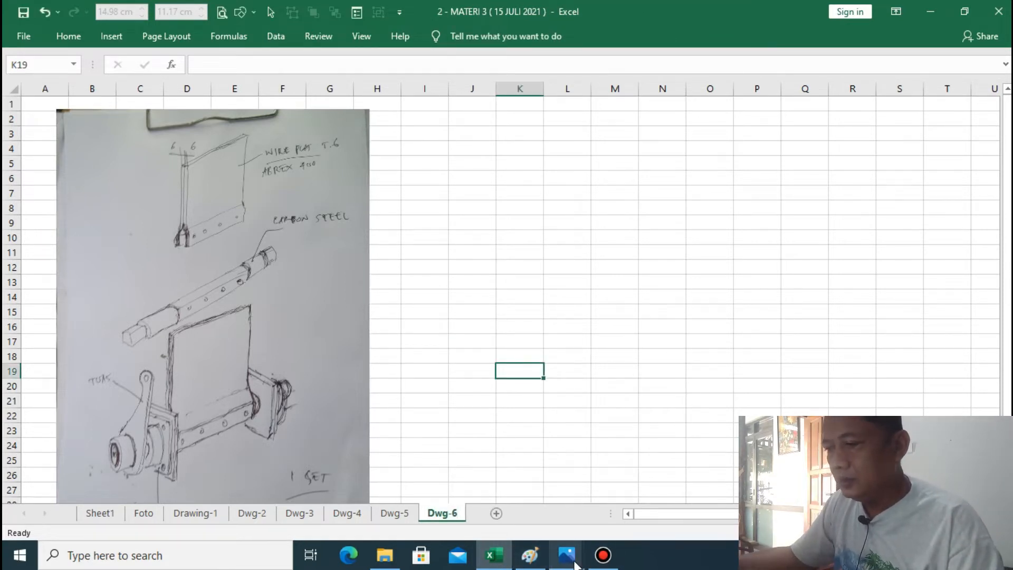
Bring up the hopper outline sketch photo 1626270091357.jpg in Photos and paste its screen capture into Paint
mouse_move(572, 564)
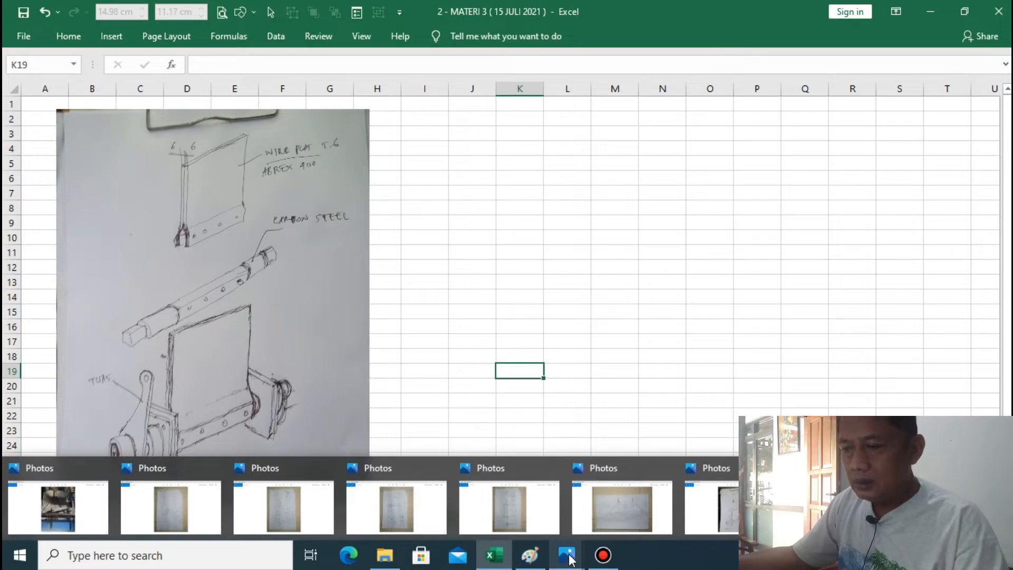
mouse_move(733, 499)
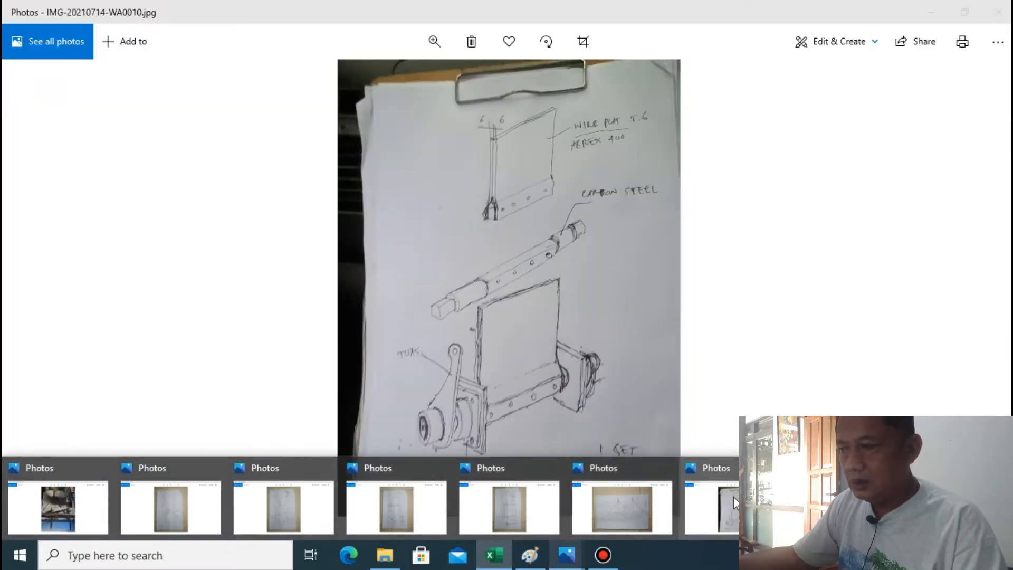
mouse_move(834, 504)
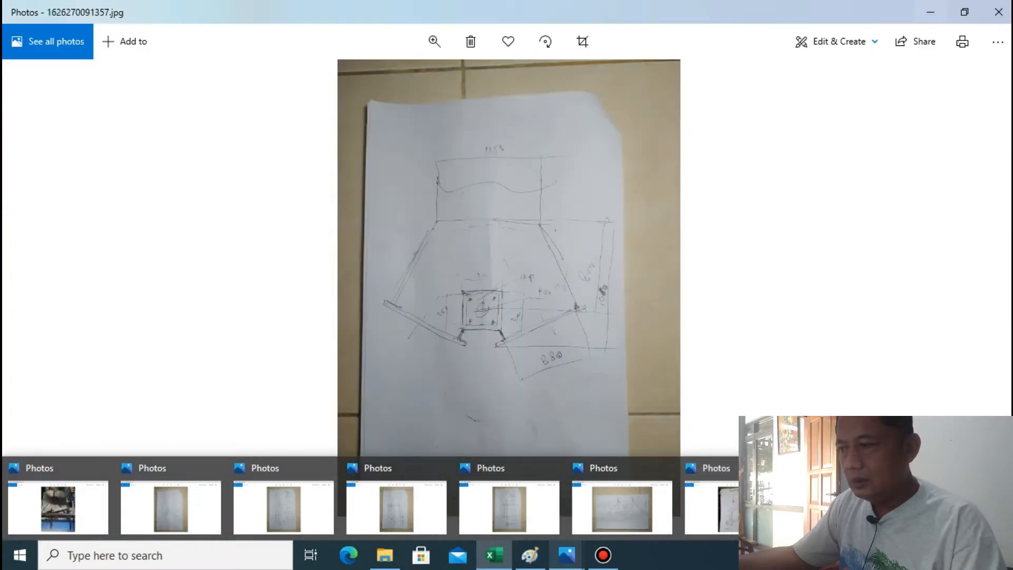
left_click(834, 503)
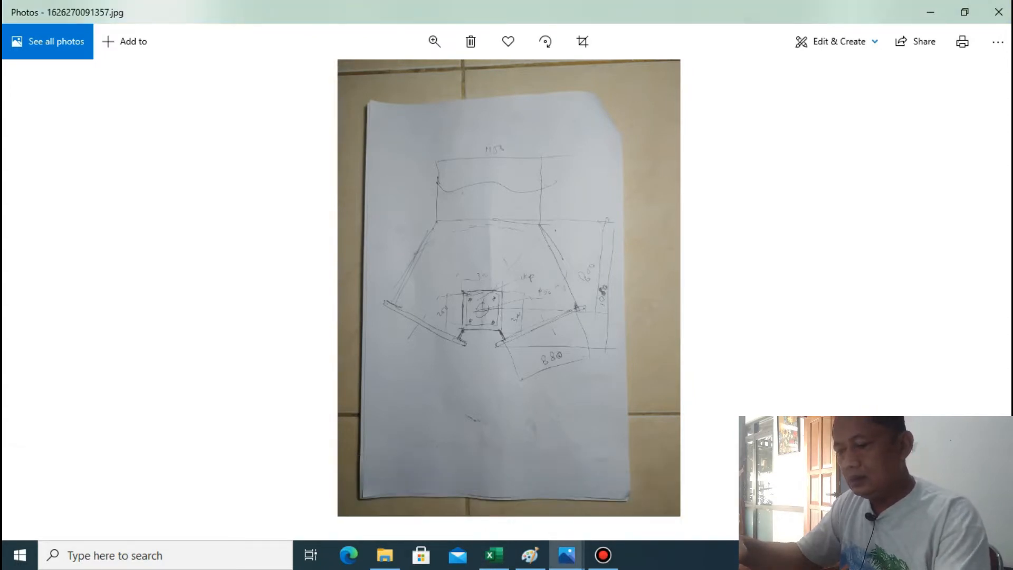
left_click(530, 555)
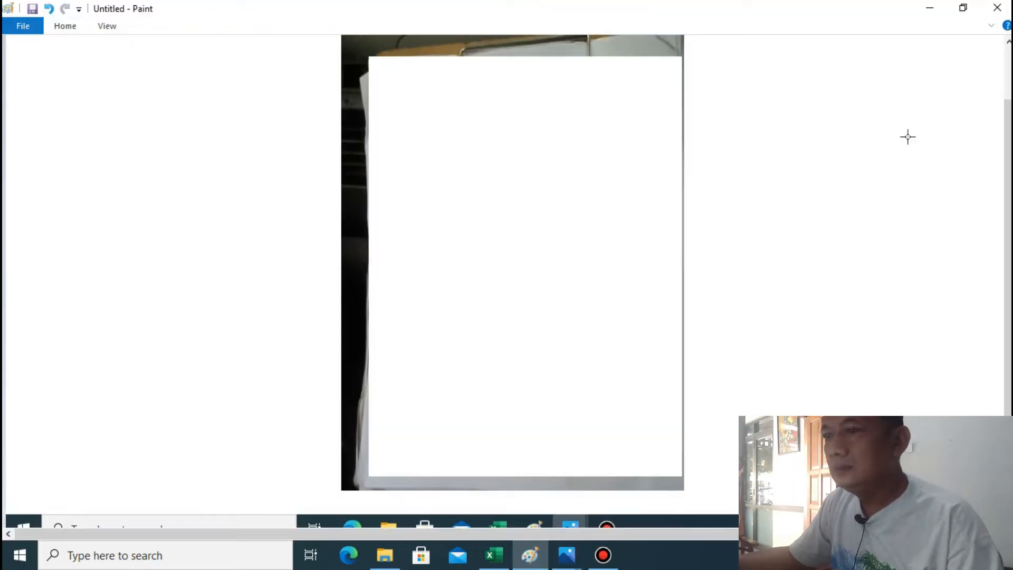
key("ctrl+v")
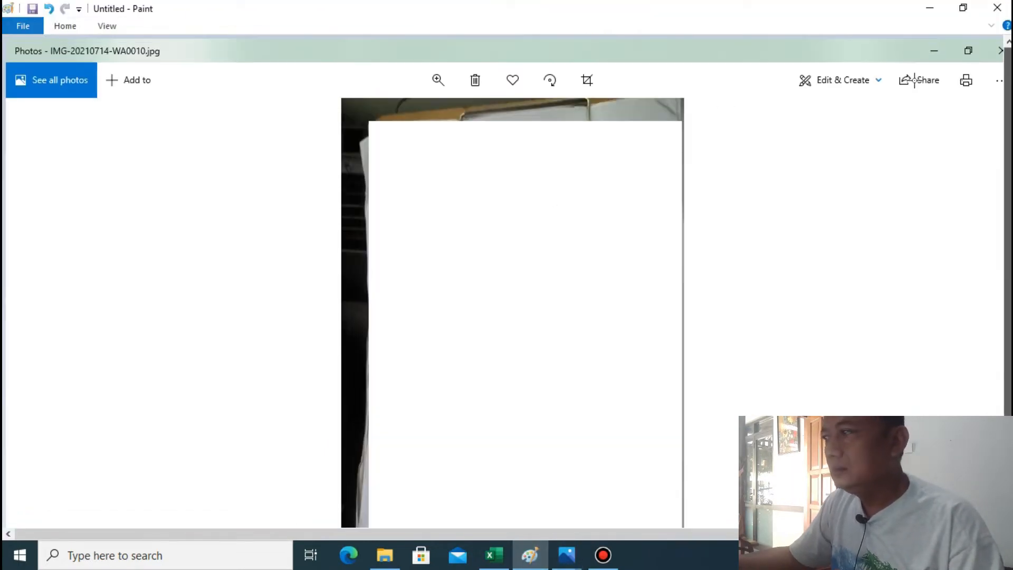
left_click(65, 26)
left_click(23, 47)
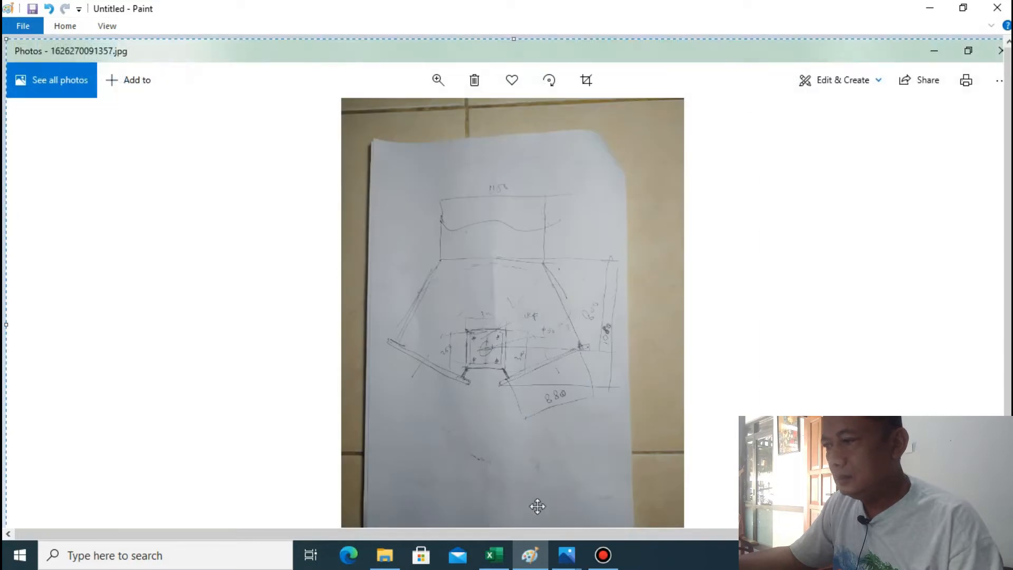
Select the drawn part of the hopper outline sketch with its 880 dimension in Paint and cut it out
left_click(71, 26)
left_click(384, 169)
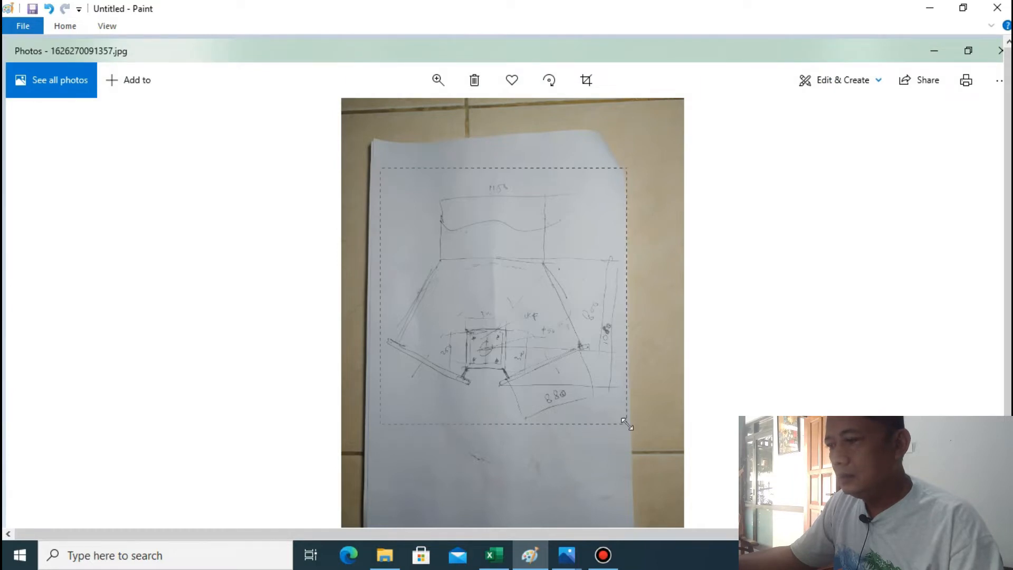
left_click_drag(627, 423, 627, 424)
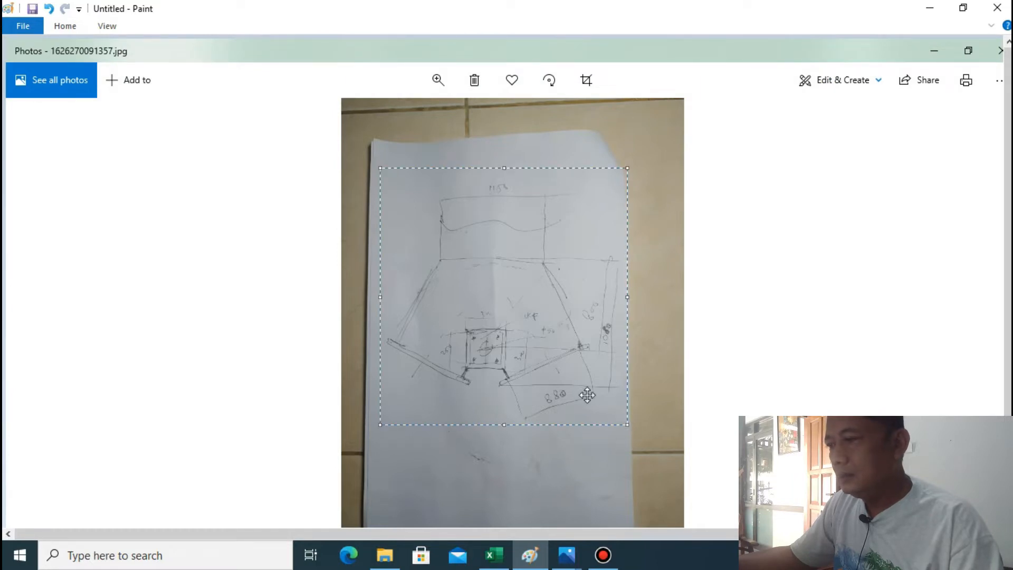
left_click(63, 27)
key("ctrl+x")
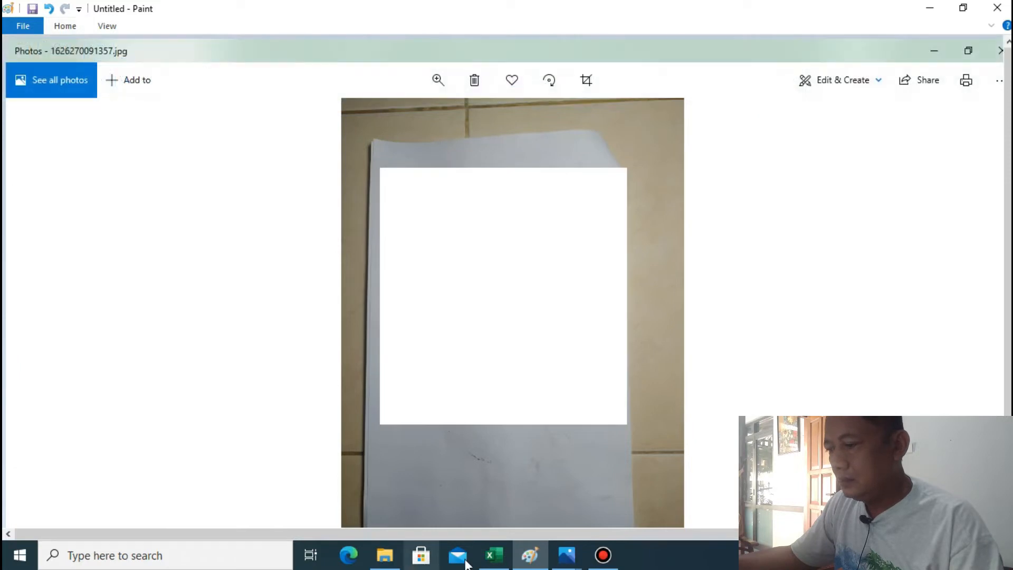
Switch to Excel, add a worksheet after Dwg-6 and rename it as Dwg-7
left_click(494, 555)
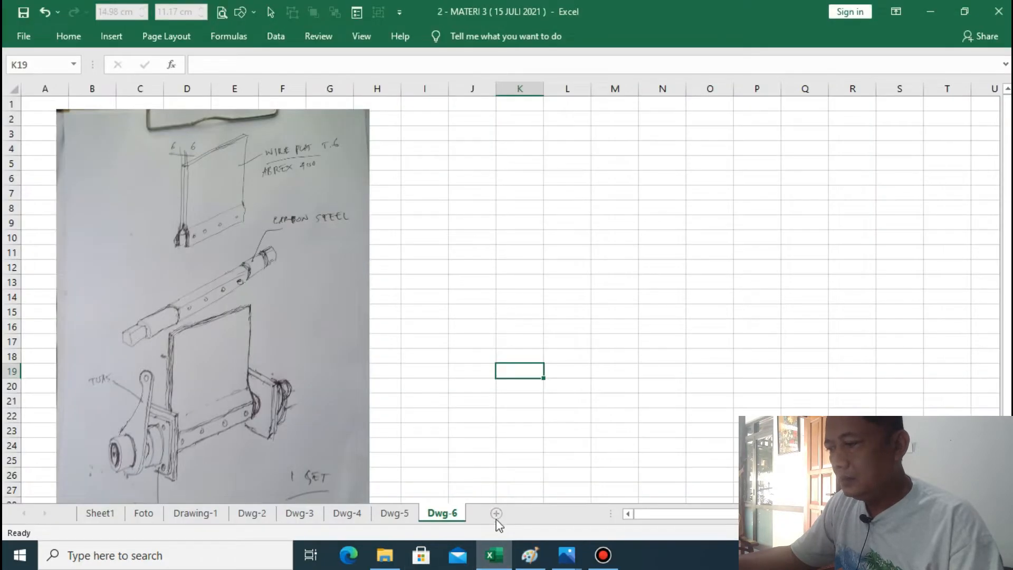
left_click(495, 513)
right_click(490, 512)
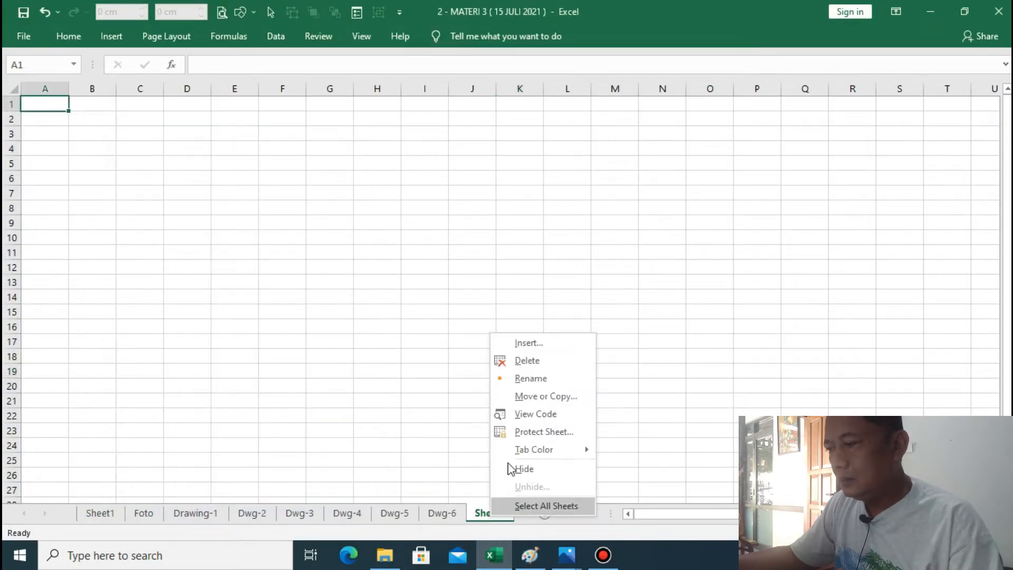
left_click(529, 378)
type("dw")
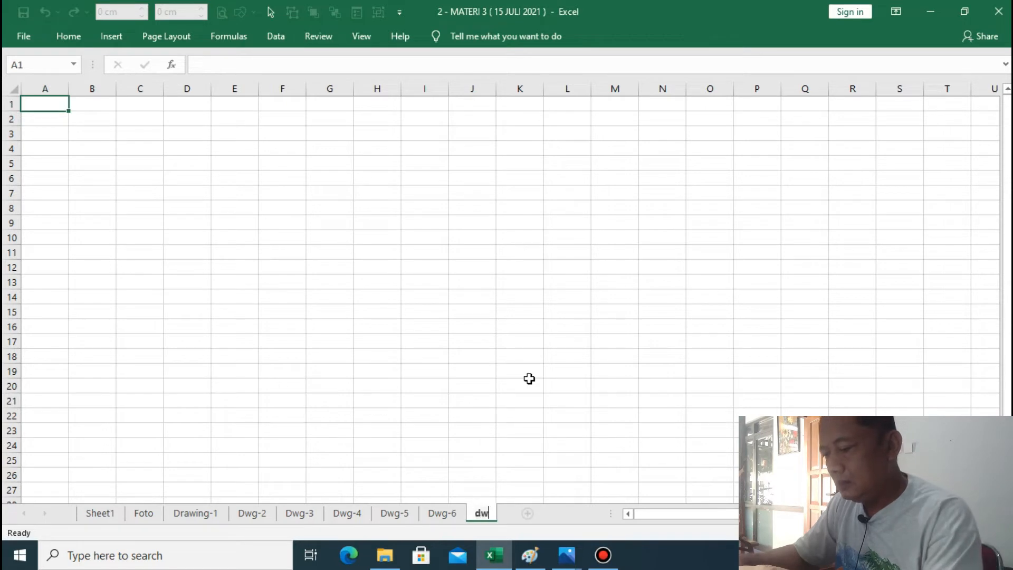
key("BackSpace")
key("BackSpace")
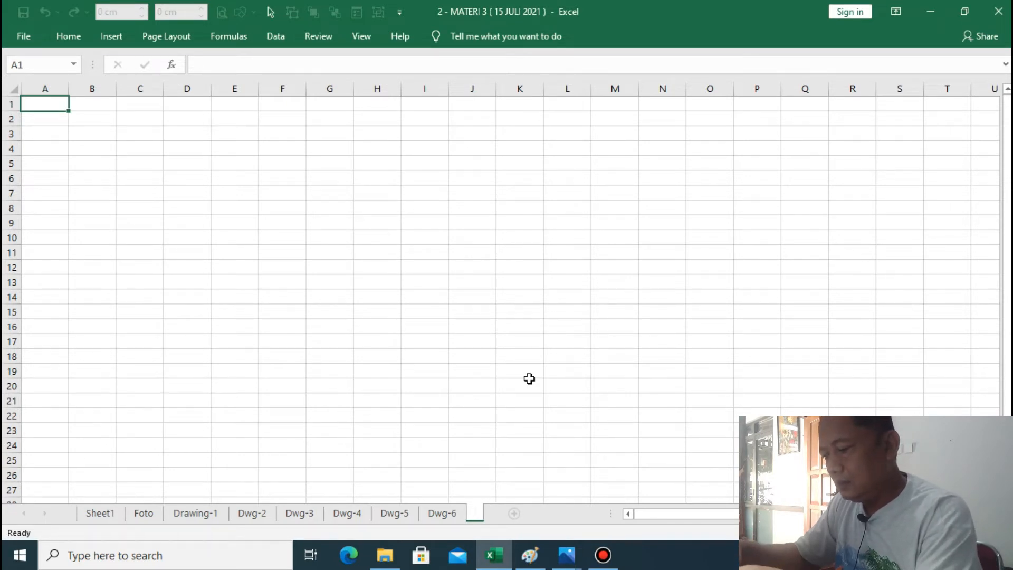
type("Dwg-7")
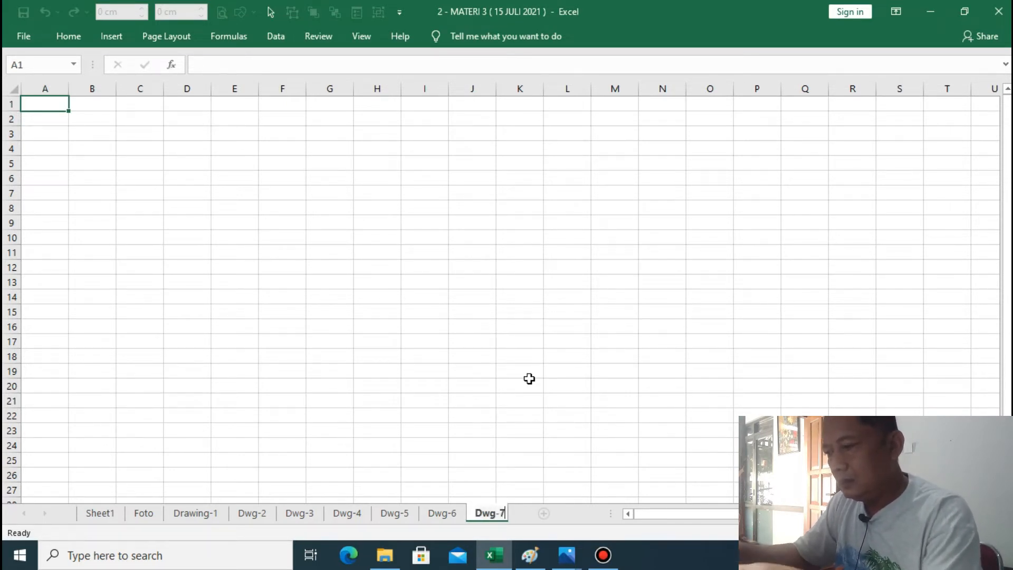
Paste the hopper outline sketch into Dwg-7, move its upper-left corner near cell B3 and deselect the picture
left_click(104, 119)
right_click(104, 119)
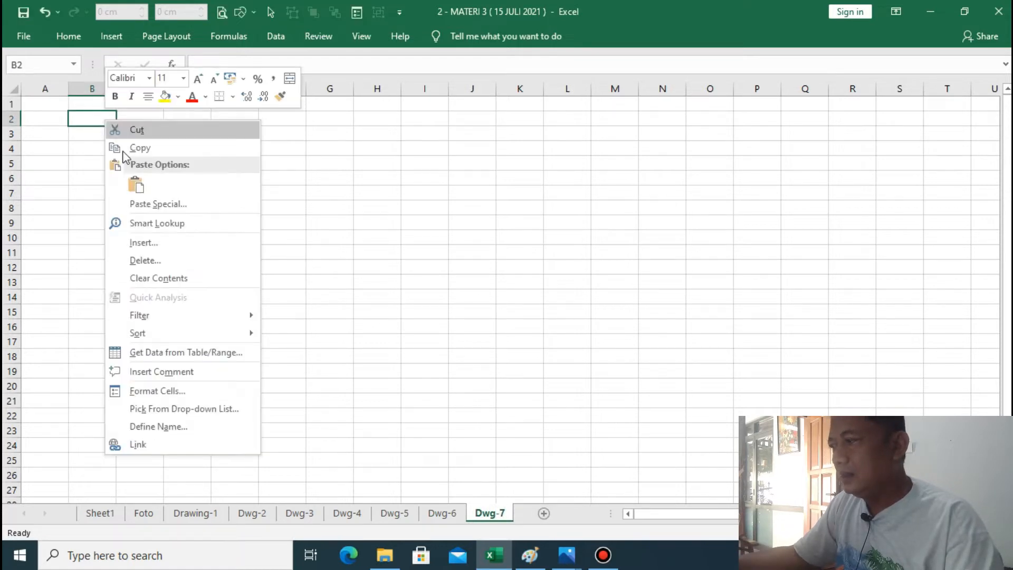
left_click(136, 185)
left_click(567, 267)
left_click(225, 270)
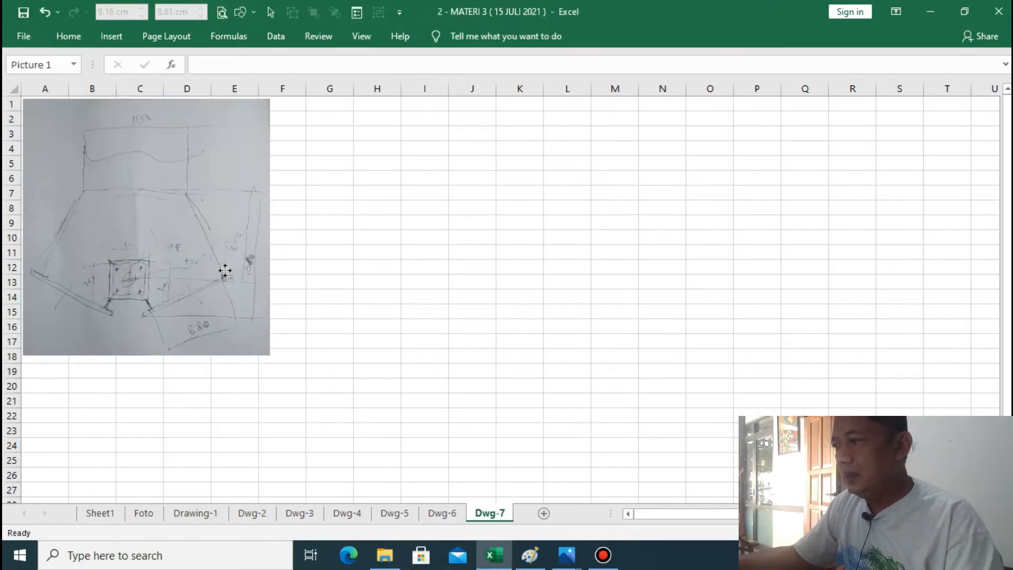
left_click_drag(225, 270, 283, 297)
left_click(558, 361)
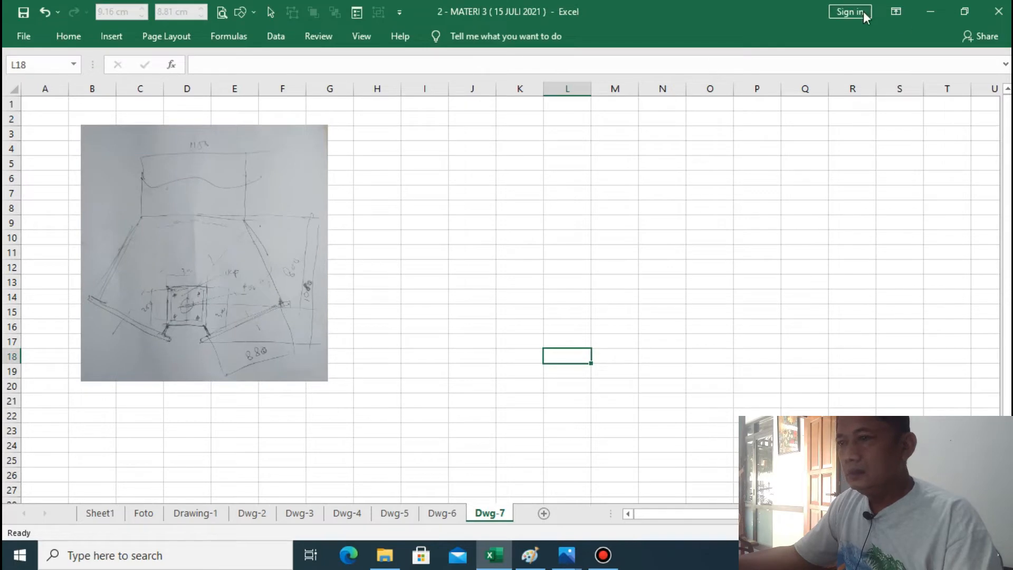
Close all the open Photos windows, leaving the Excel workbook in view
left_click(566, 555)
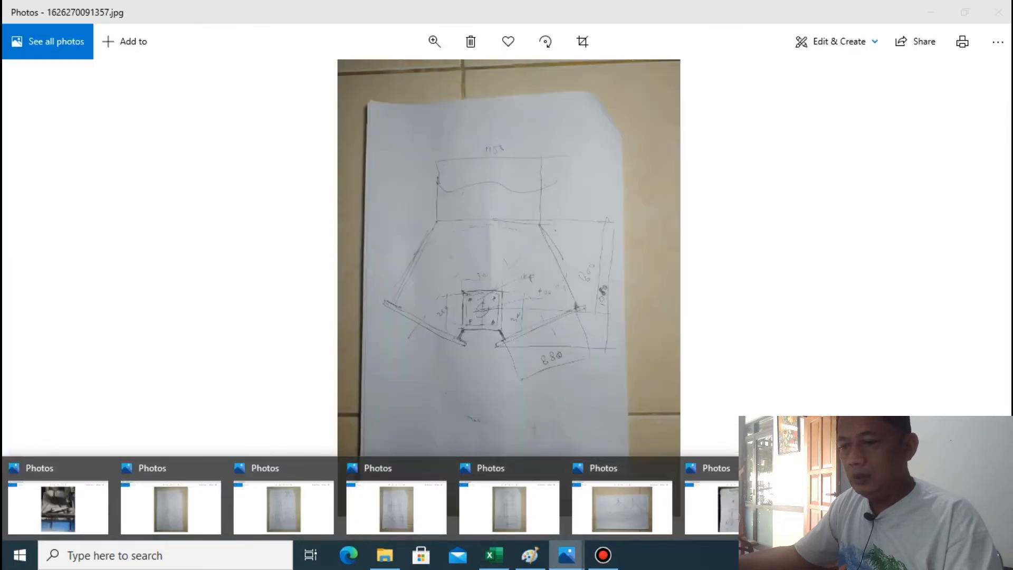
left_click(1003, 468)
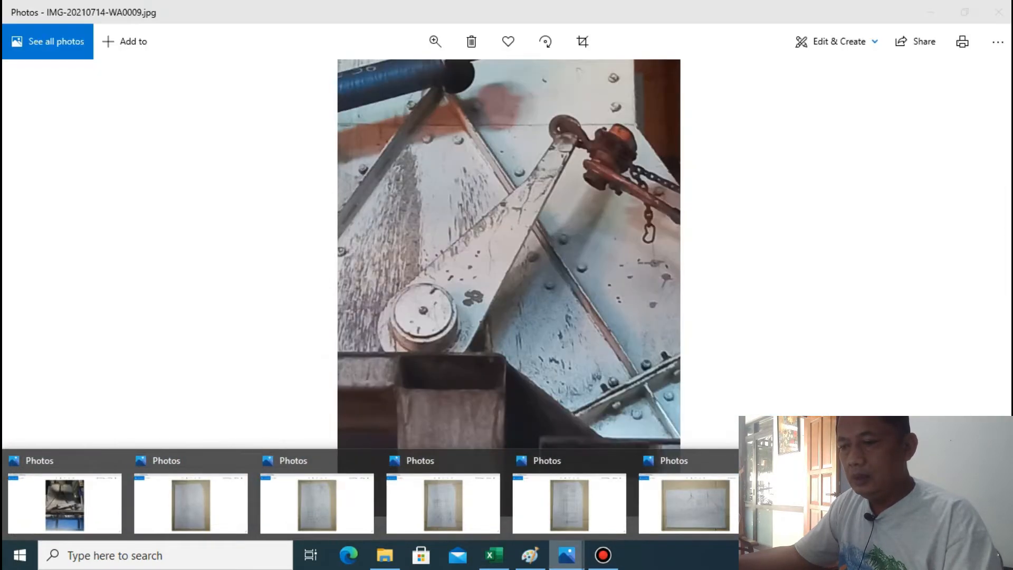
left_click(1003, 460)
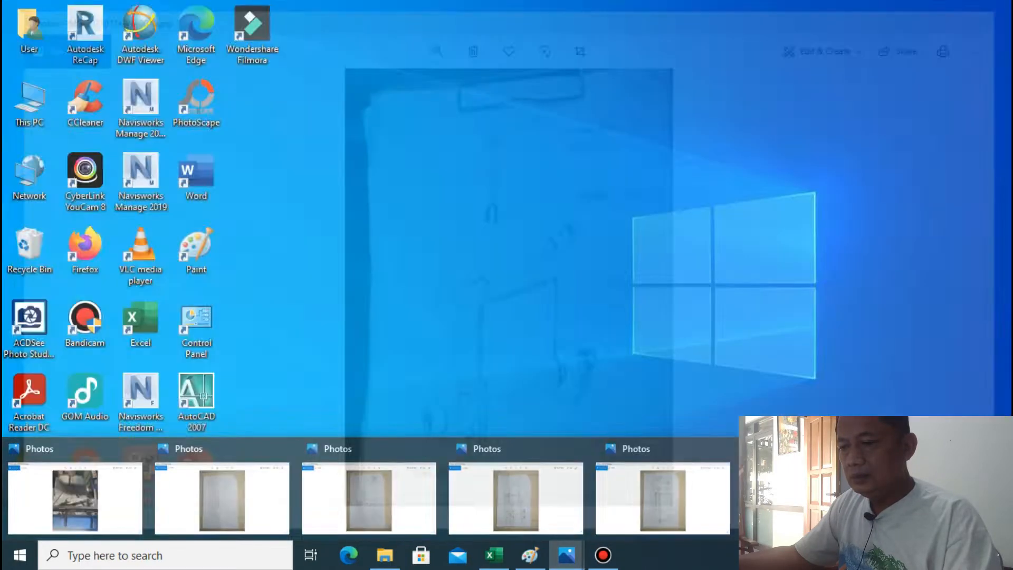
left_click(1003, 451)
left_click(1003, 442)
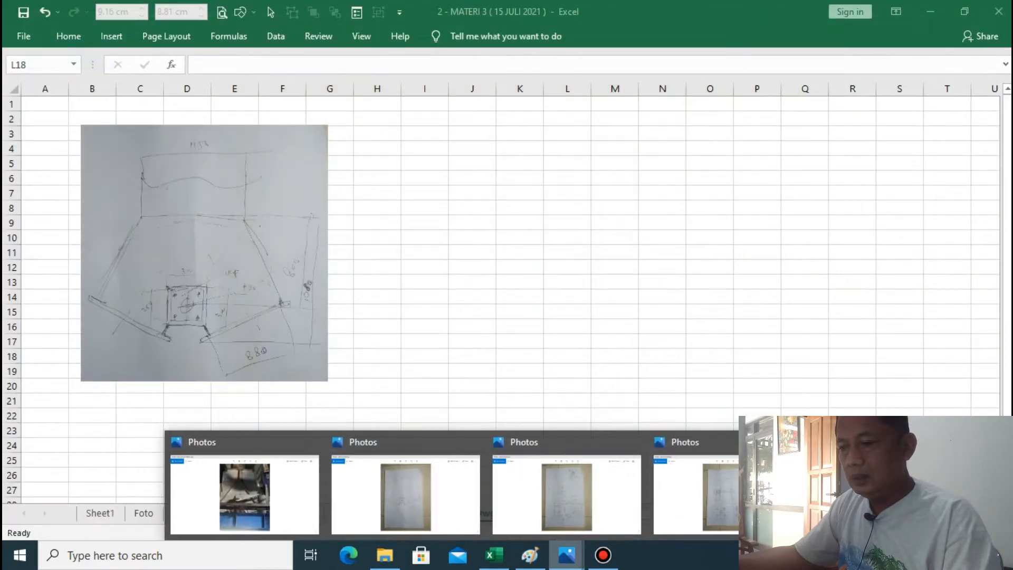
left_click(960, 442)
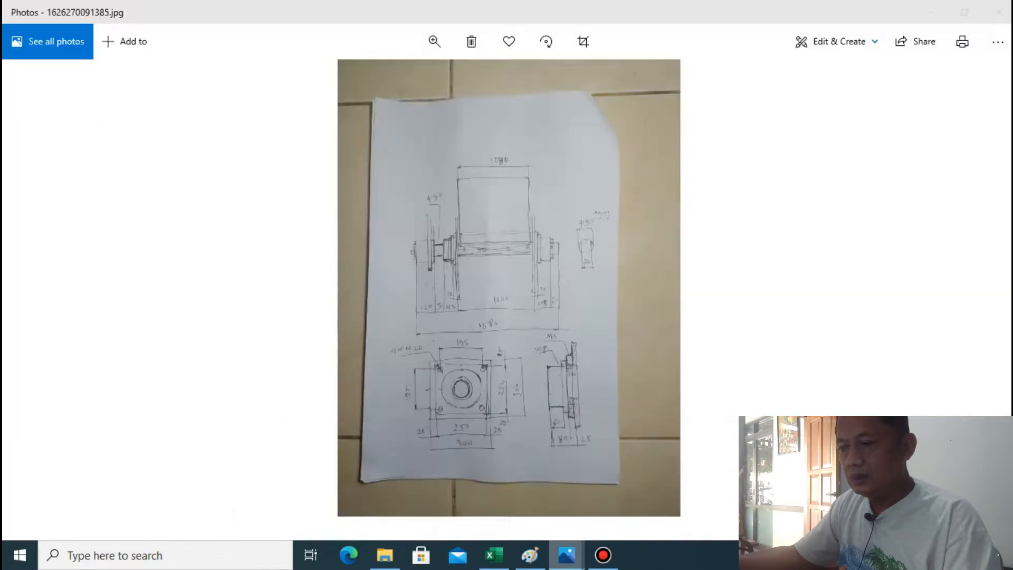
left_click(876, 442)
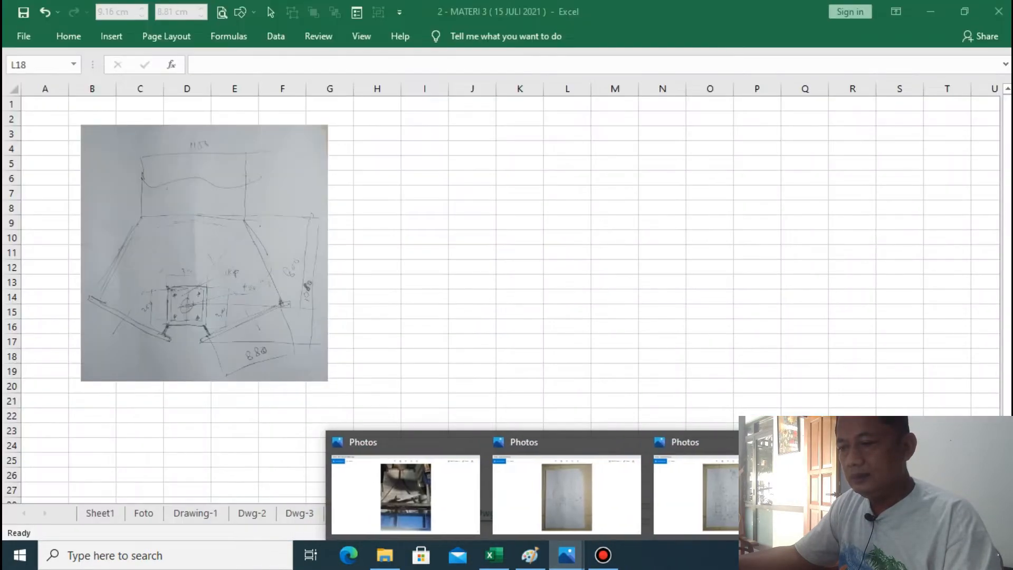
left_click(795, 442)
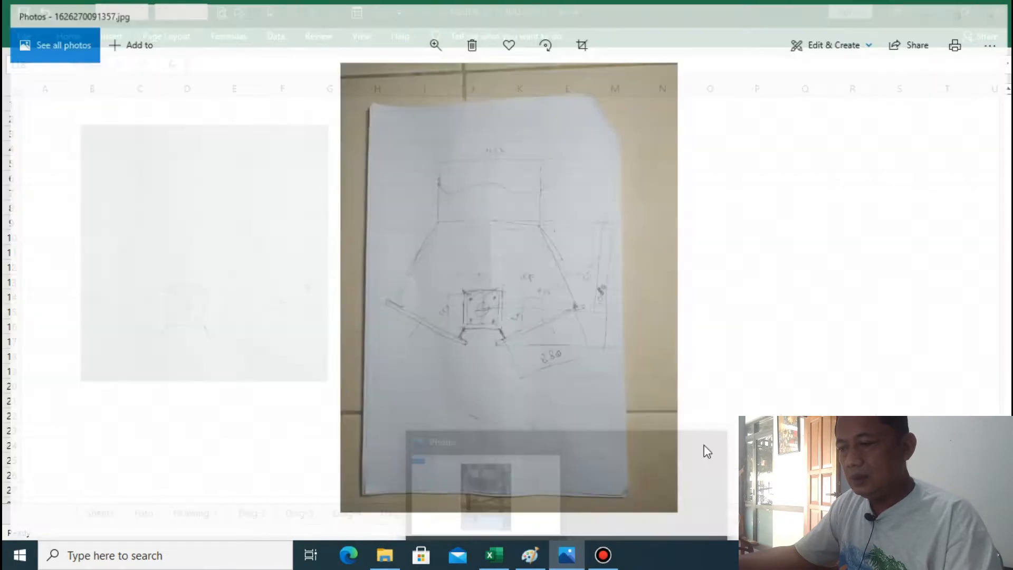
left_click(717, 443)
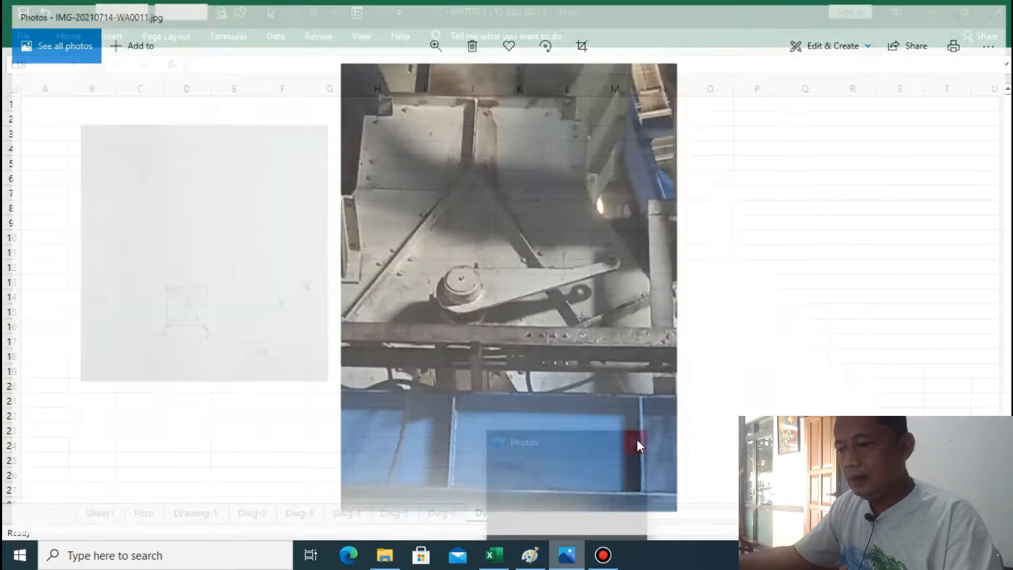
left_click(635, 442)
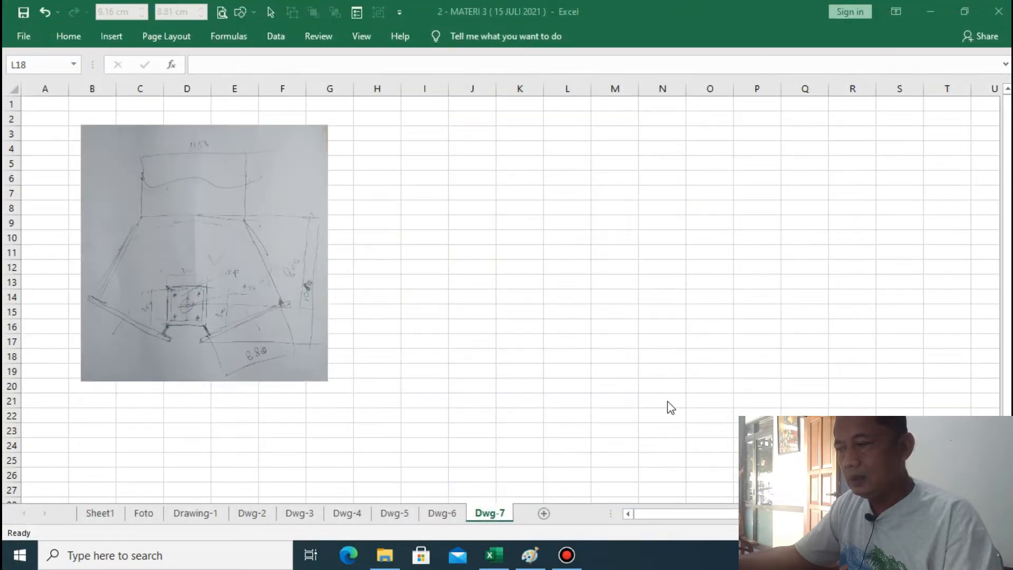
Review the site photos on Foto, and on Drawing-1 move the sketch so its upper-left corner is near cell A2
left_click(143, 514)
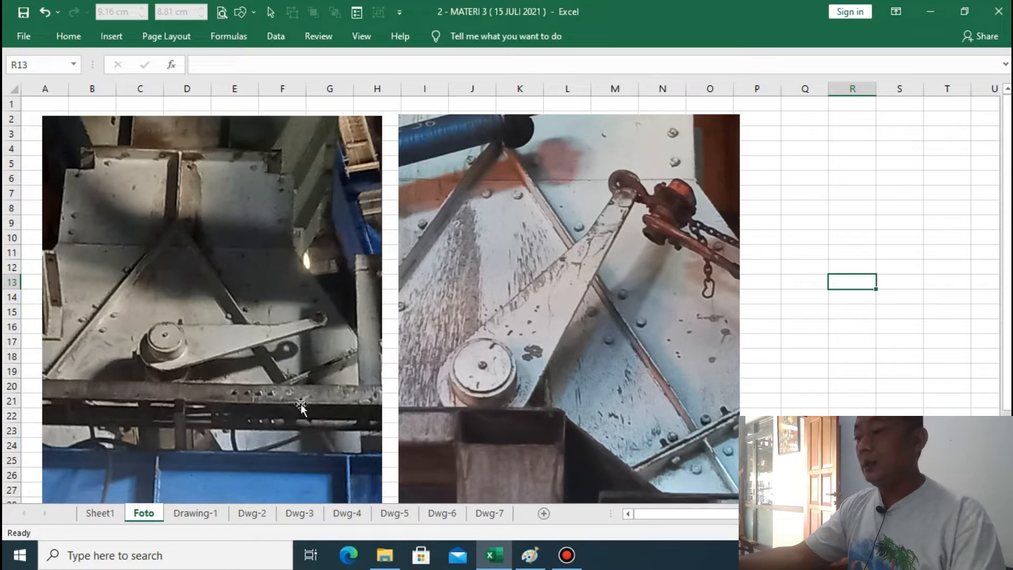
left_click(211, 522)
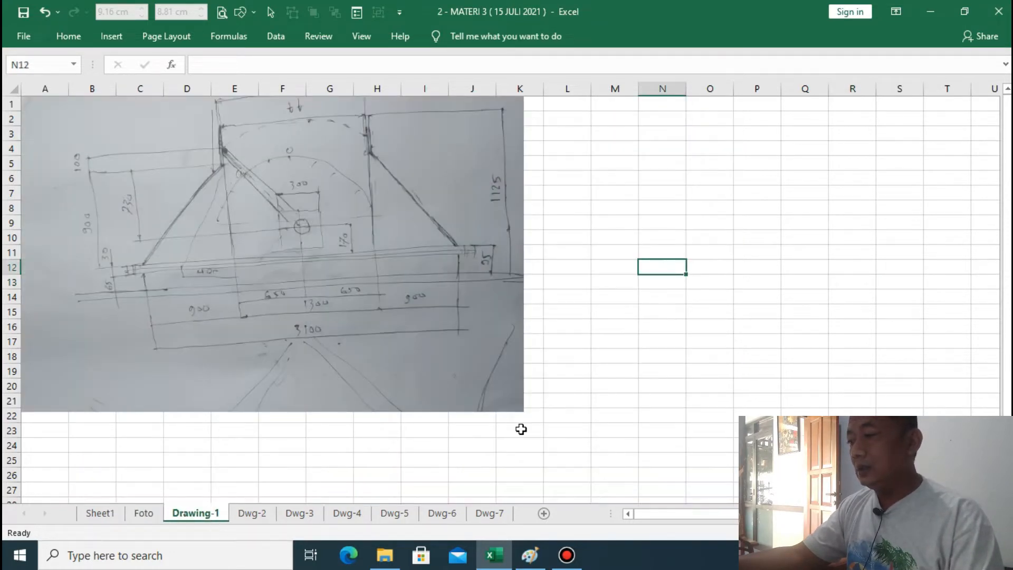
left_click(652, 405)
left_click(444, 340)
left_click_drag(445, 341, 470, 360)
left_click(644, 342)
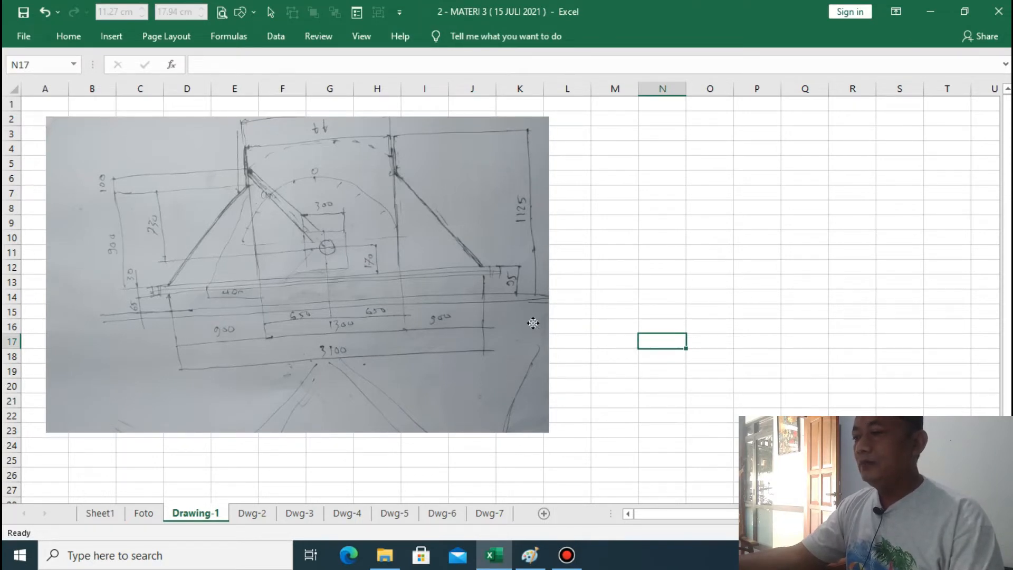
left_click_drag(532, 323, 529, 318)
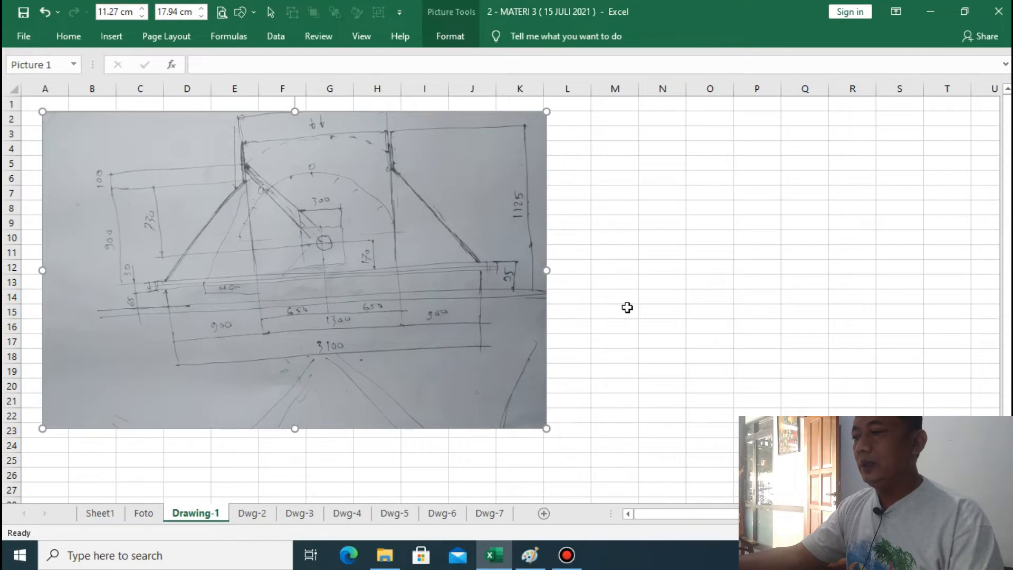
Shift the Drawing-1 sketch across the sheet until its upper-left corner is near cell C2 and deselect it
left_click_drag(516, 260, 558, 273)
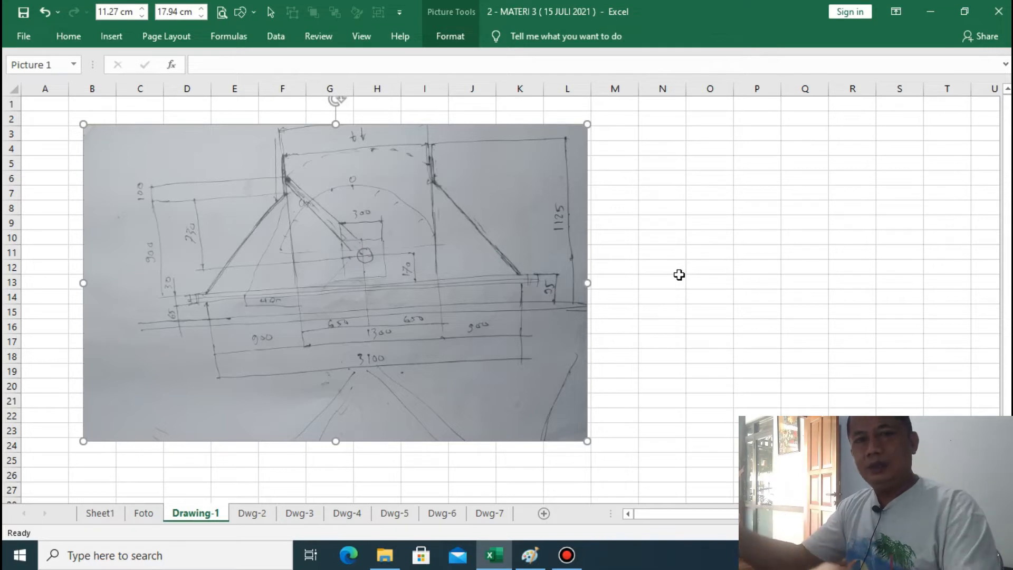
left_click_drag(488, 277, 550, 280)
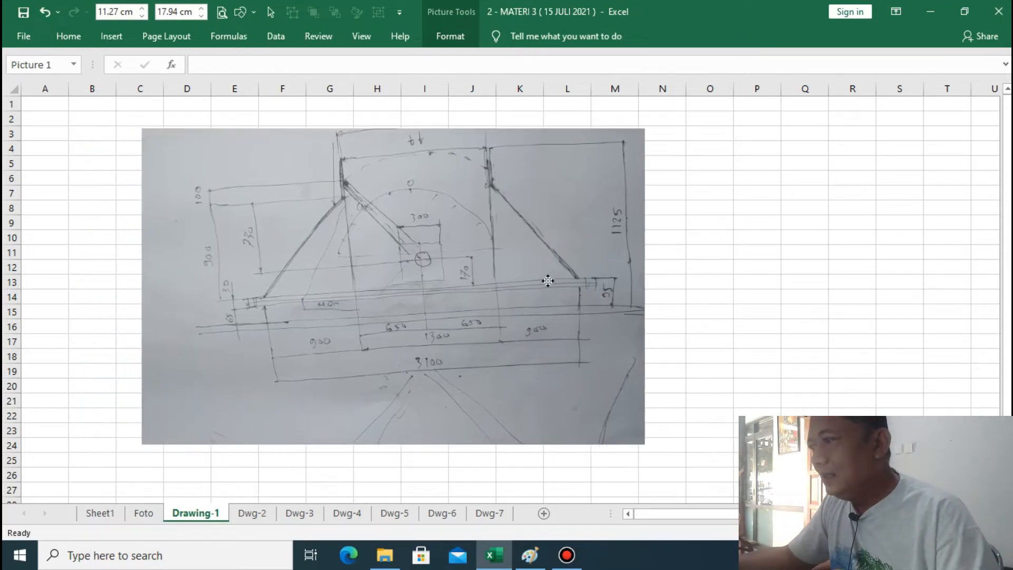
left_click(773, 277)
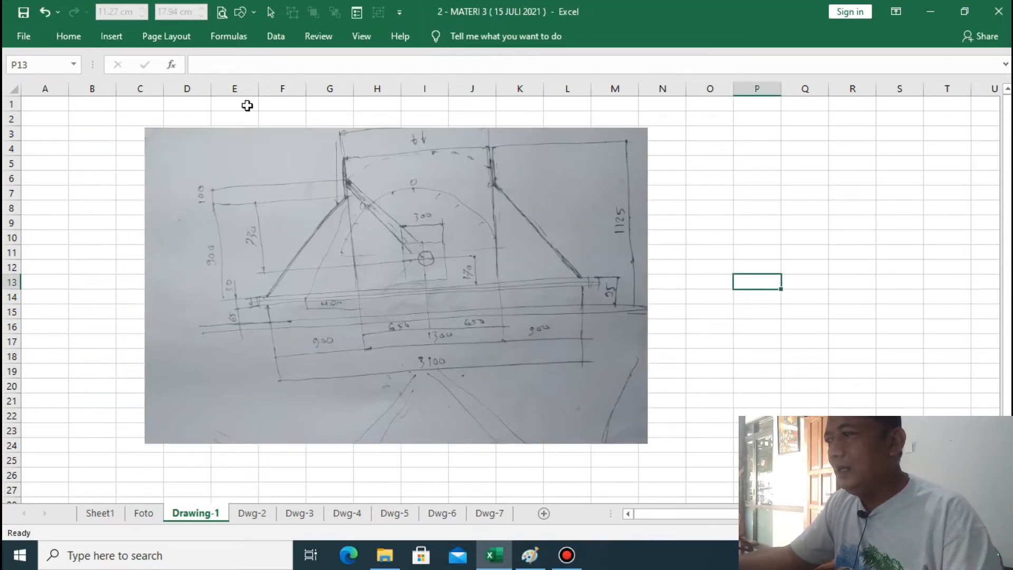
left_click_drag(285, 165, 271, 151)
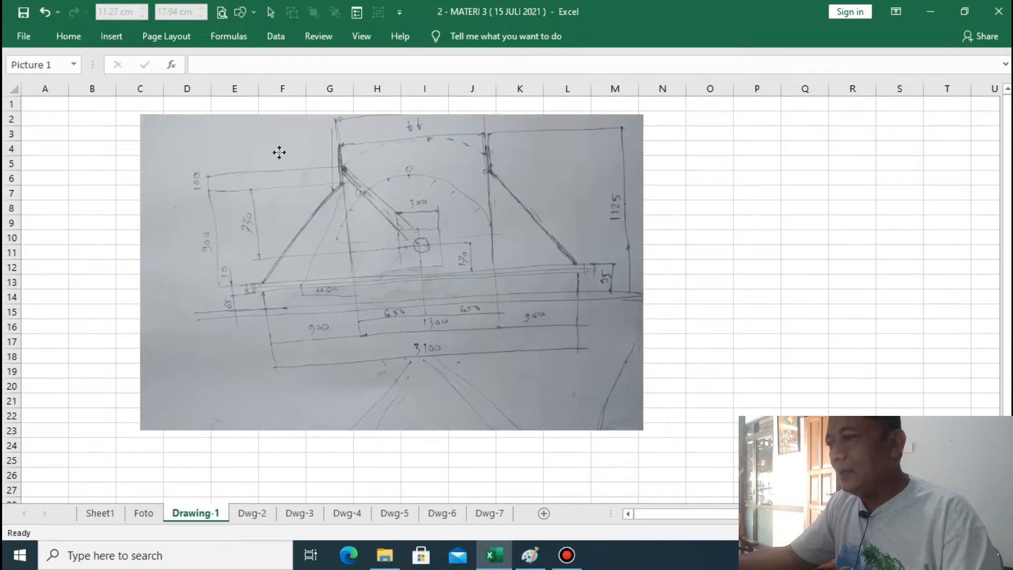
left_click(706, 266)
left_click(51, 122)
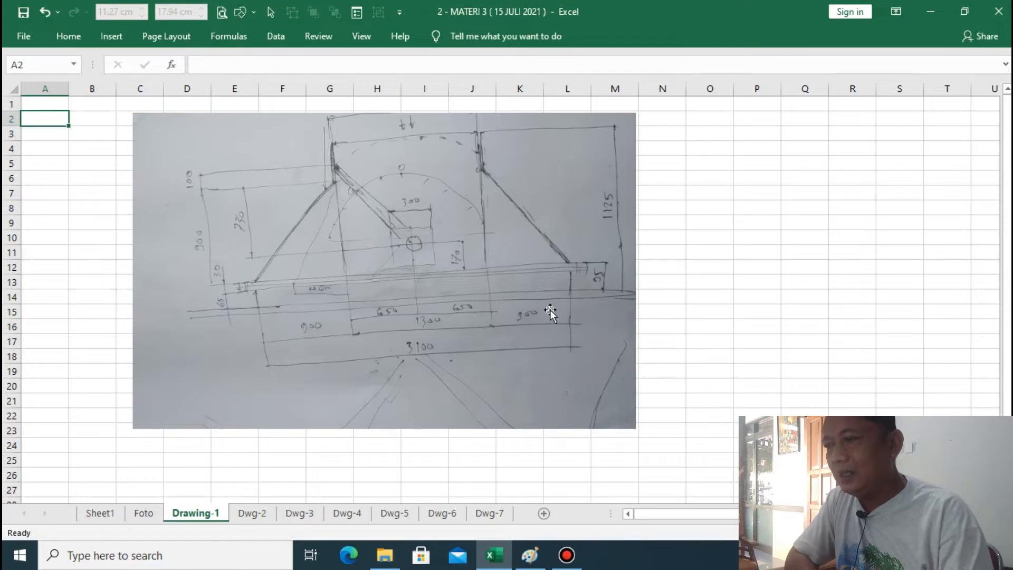
Enlarge the Drawing-1 sketch to about 17 cm high by 27.2 cm wide, shifting it to keep it in view
left_click_drag(550, 312, 555, 352)
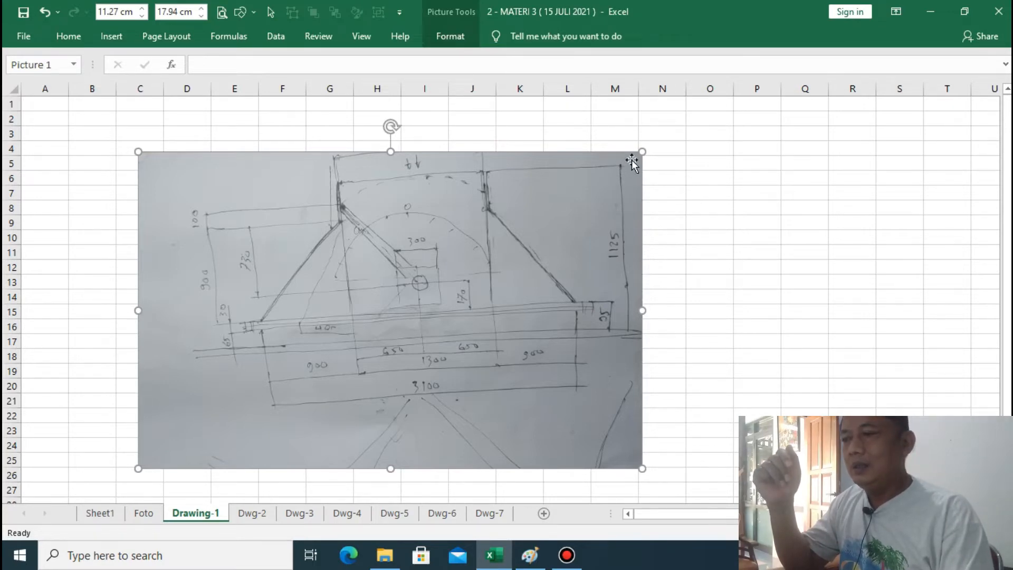
left_click_drag(643, 151, 733, 97)
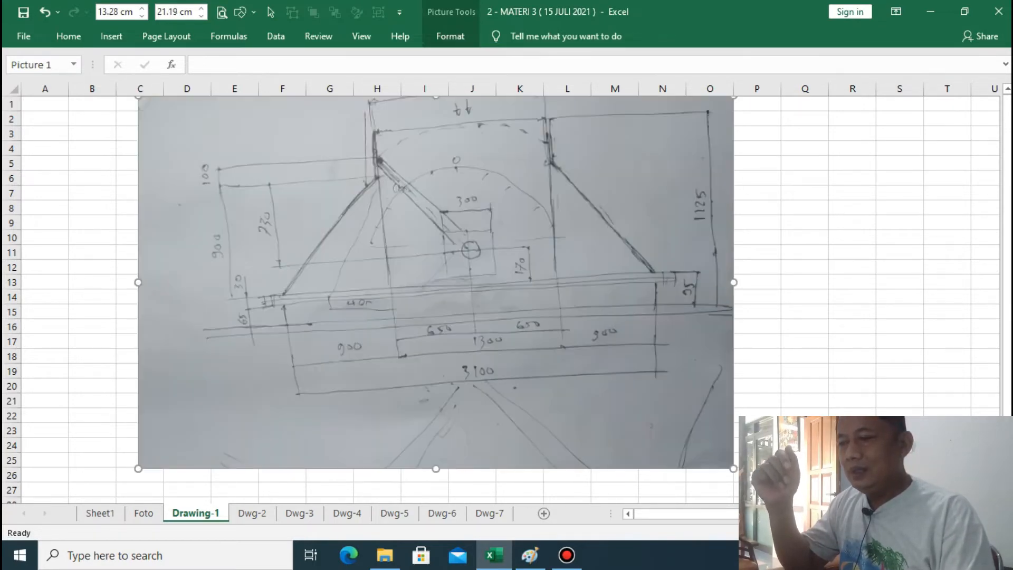
left_click_drag(733, 468, 847, 509)
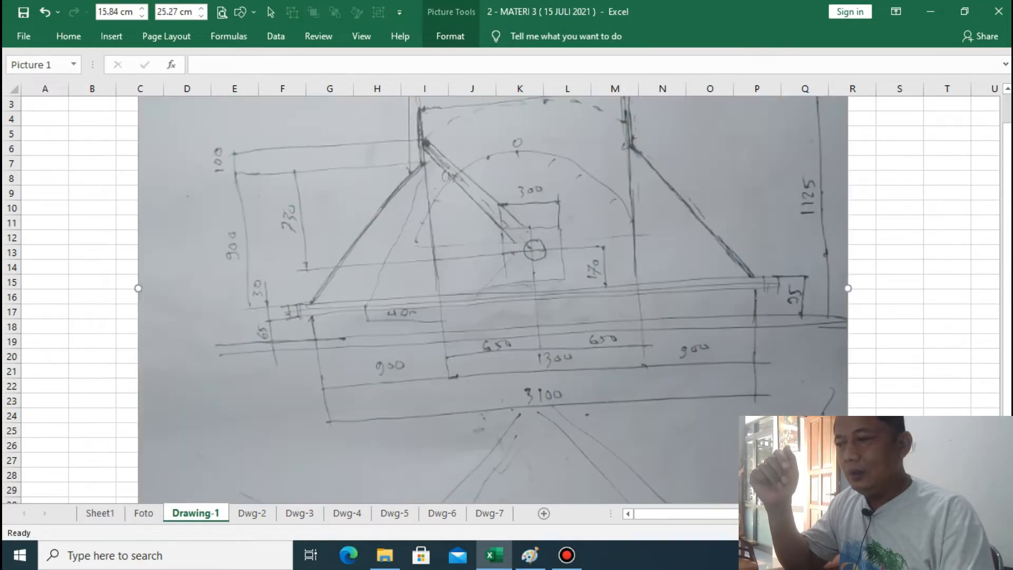
left_click_drag(745, 359, 715, 391)
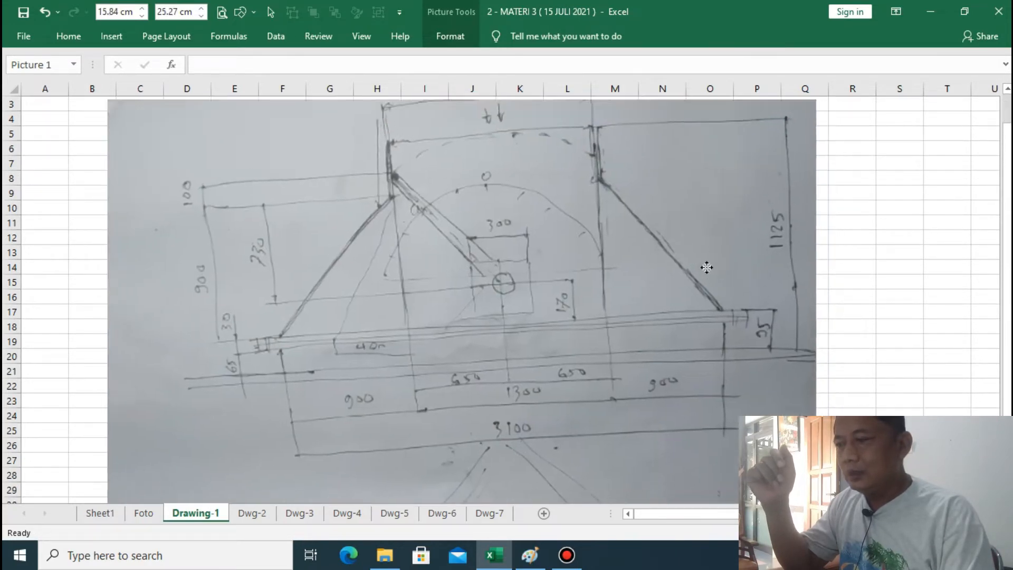
left_click_drag(706, 267, 715, 305)
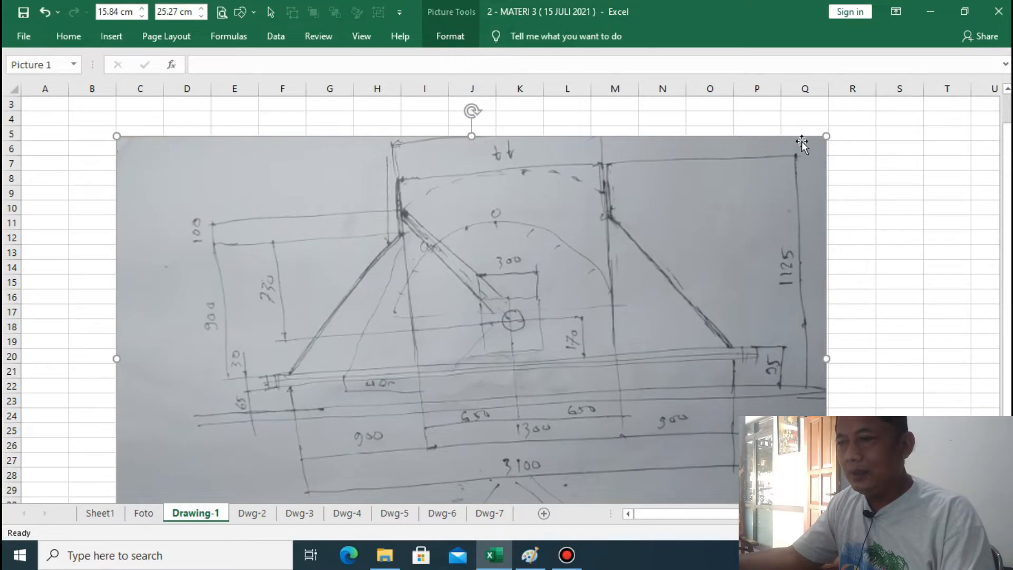
left_click_drag(826, 135, 879, 103)
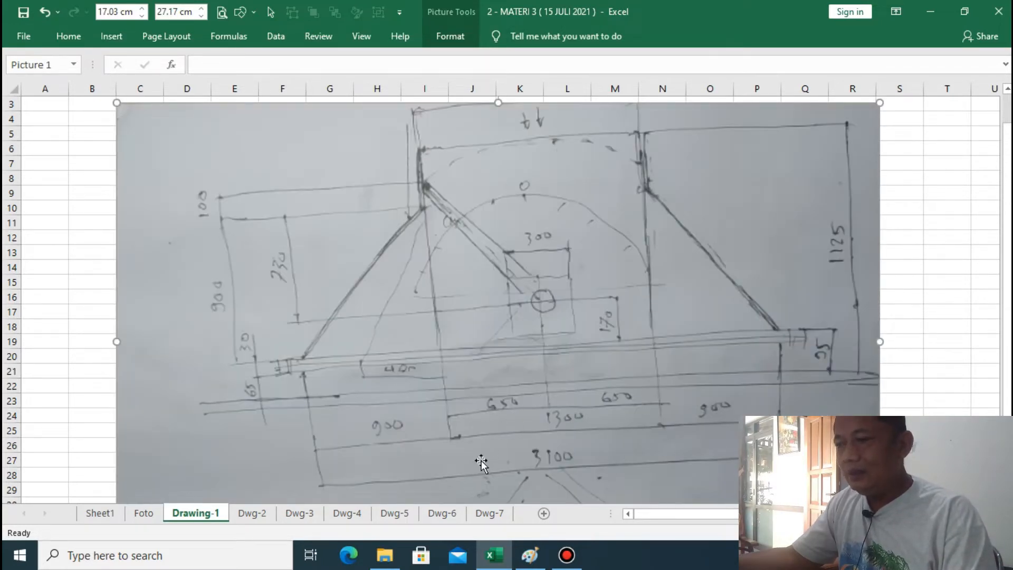
Reposition the enlarged sketch so that its upper-left corner sits near cell C3
left_click_drag(544, 257, 549, 300)
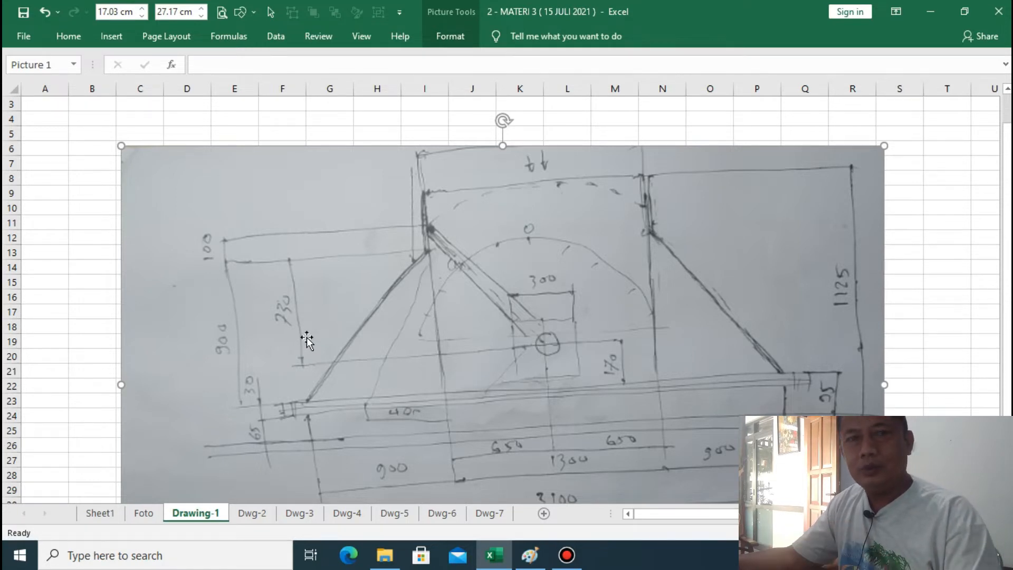
left_click_drag(444, 400, 455, 383)
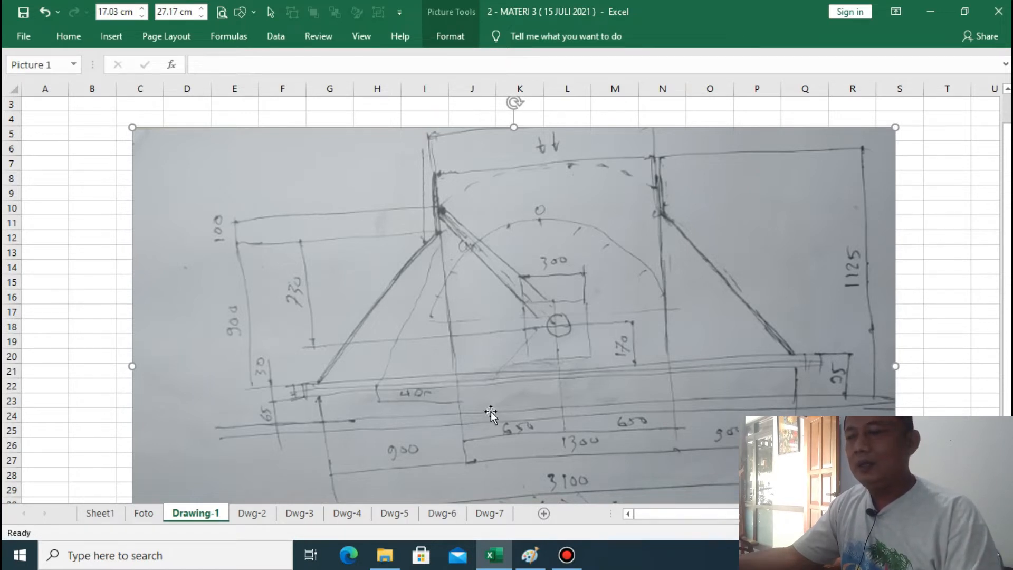
left_click_drag(553, 440, 552, 413)
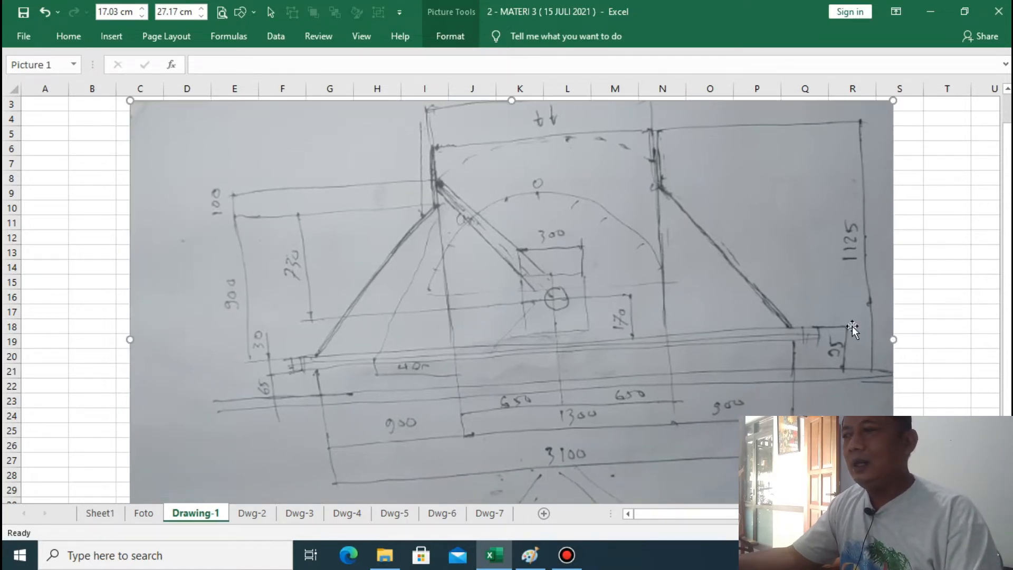
Draw a rectangle about 5.2 cm high by 17.2 cm wide over the base of the gate in the sketch
left_click(252, 11)
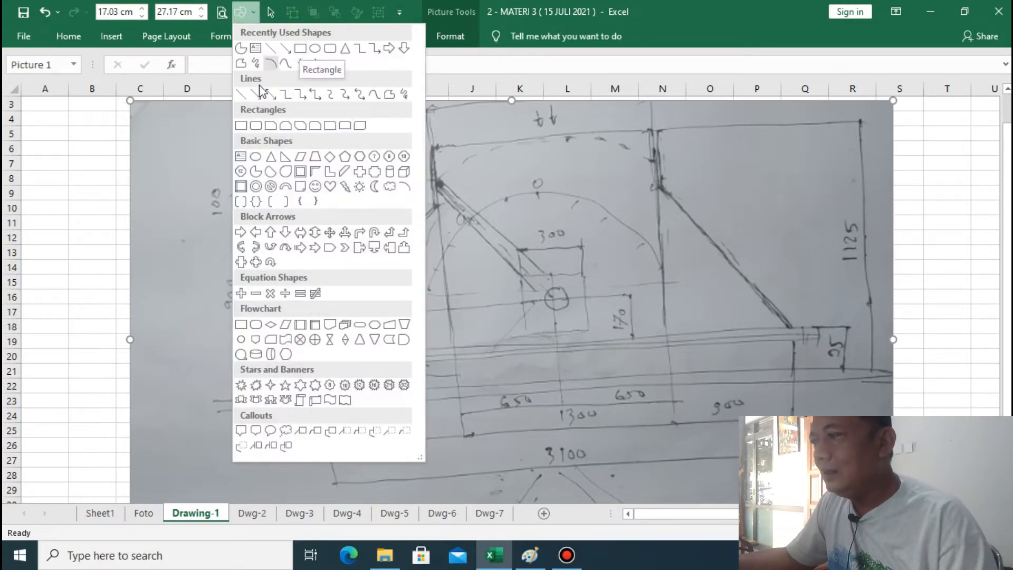
left_click(241, 125)
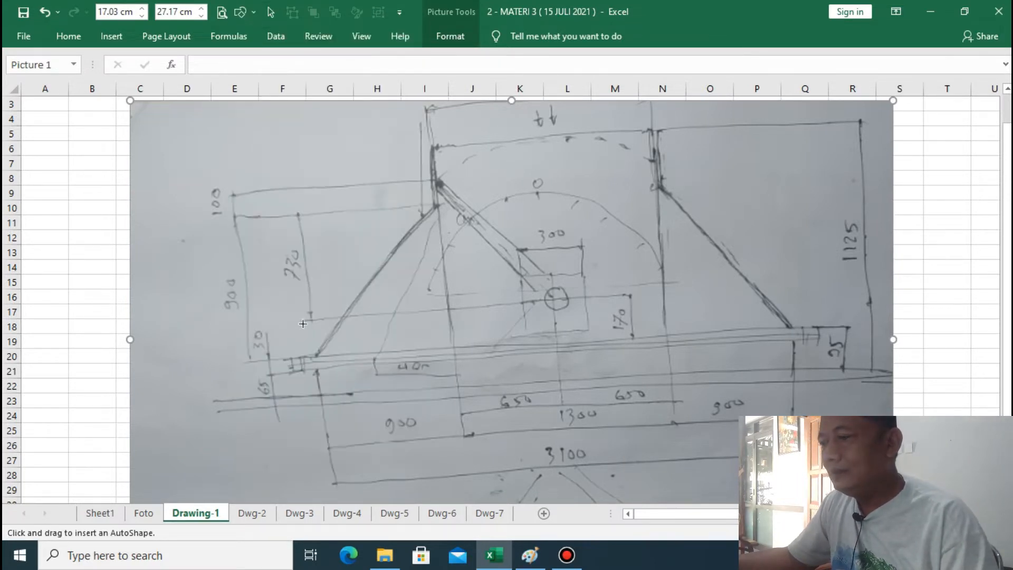
mouse_move(313, 332)
left_mouse_down()
mouse_move(367, 411)
mouse_move(515, 458)
mouse_move(858, 473)
mouse_move(796, 477)
left_mouse_up()
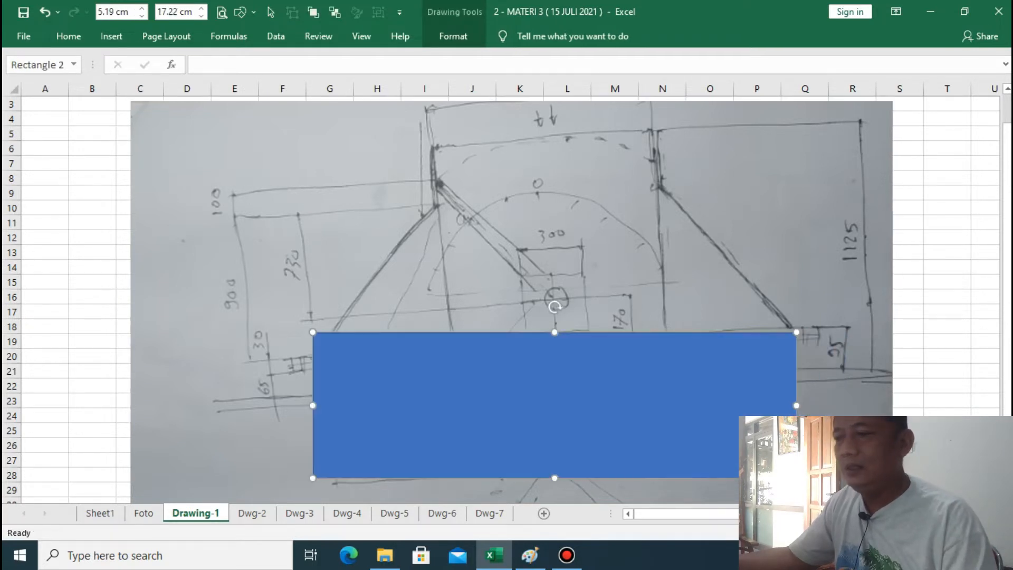
Enlarge the sketch to about 20.9 by 33.4 cm, and shift and widen the rectangle to about 21 cm to span the 3100 base
left_click(320, 277)
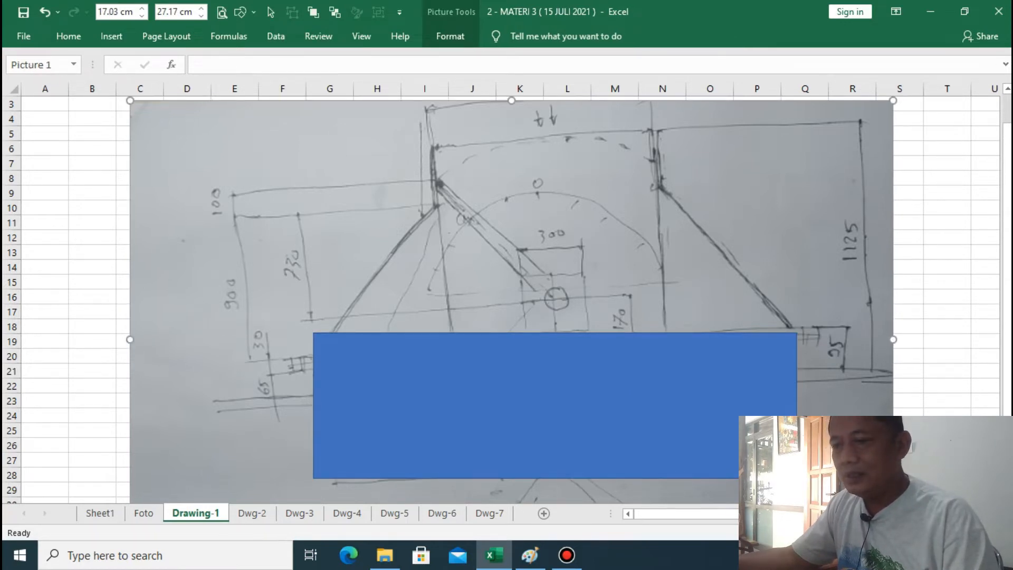
scroll(506, 295, "down", 4)
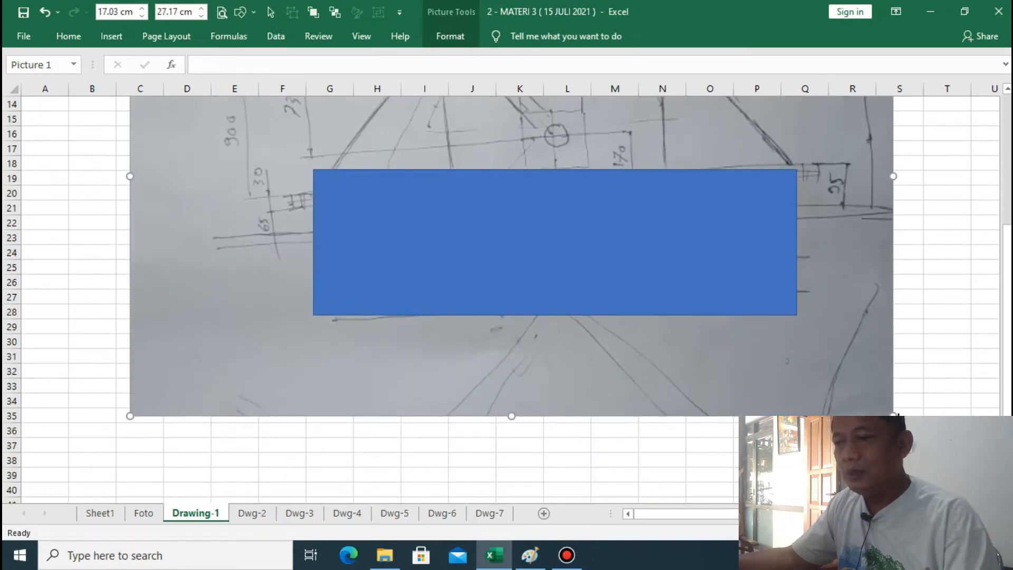
left_click_drag(894, 416, 997, 510)
left_click_drag(907, 459, 825, 451)
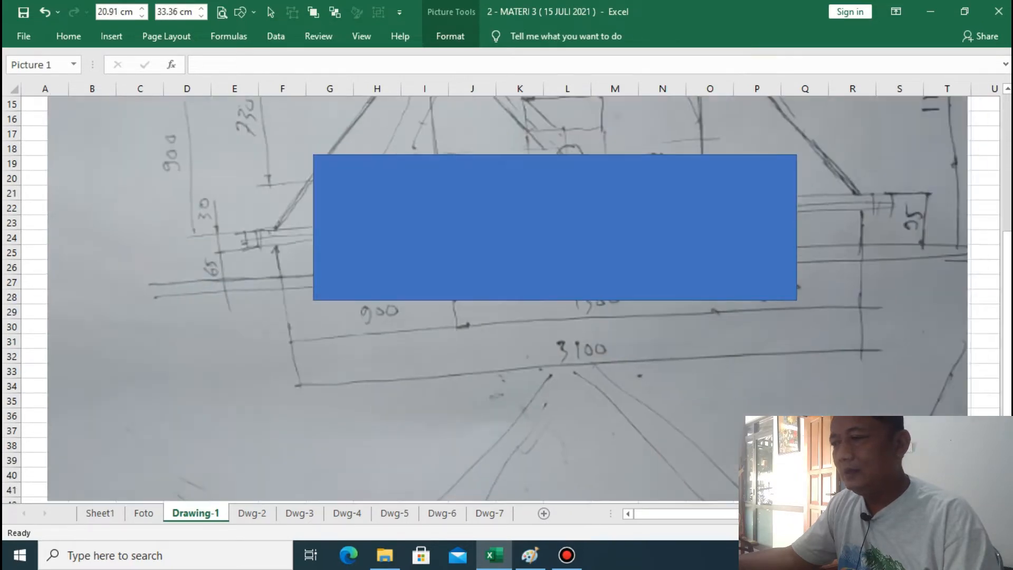
left_click_drag(672, 233, 606, 268)
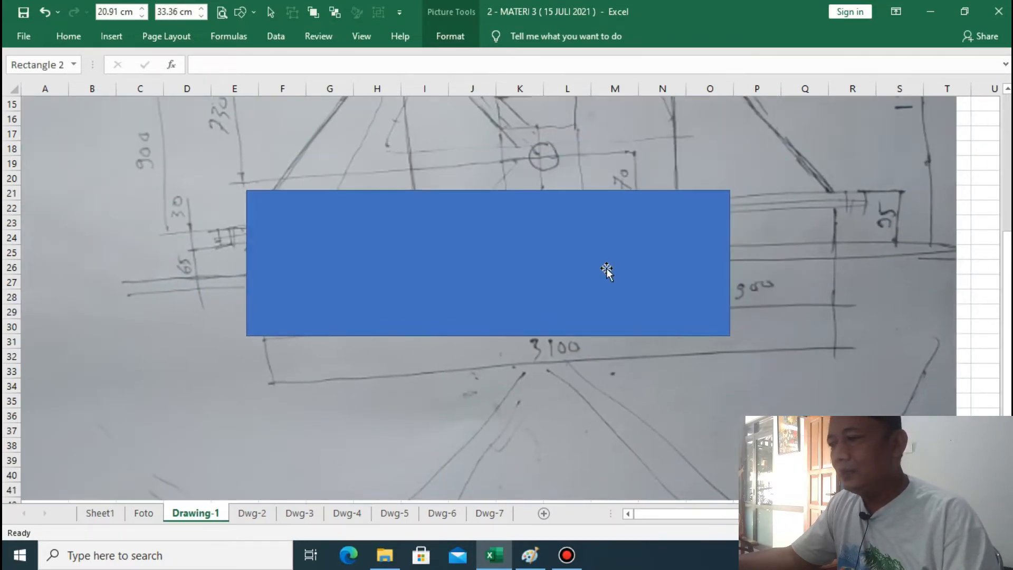
left_click_drag(729, 262, 836, 278)
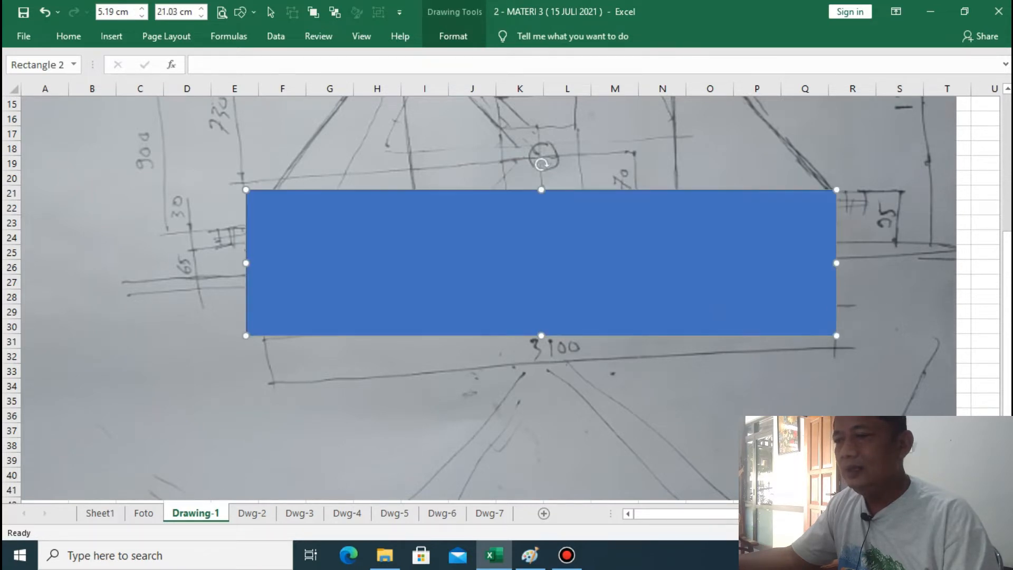
Give the rectangle no fill and a black outline, and set it as the default shape
left_click(452, 38)
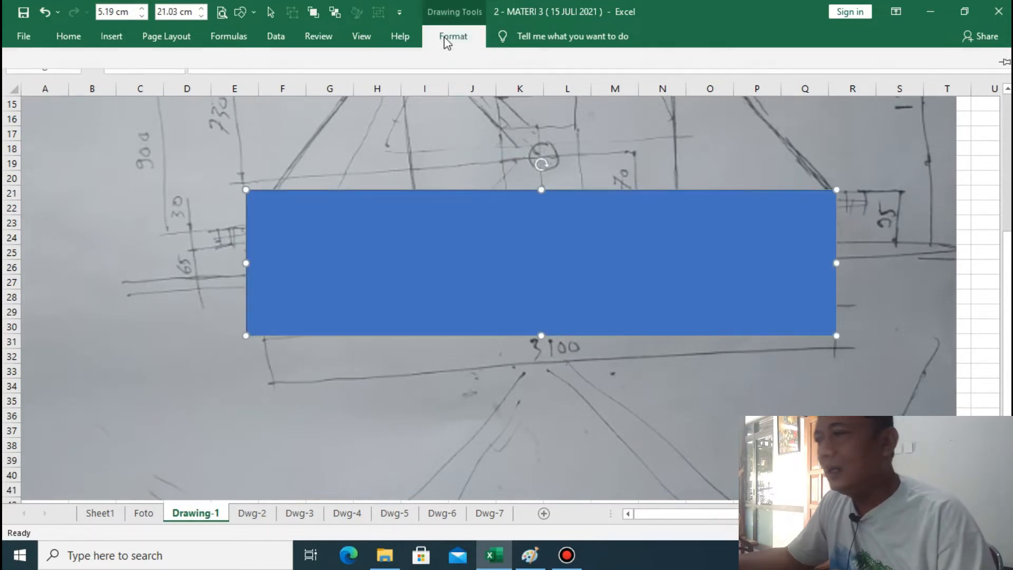
left_click(383, 63)
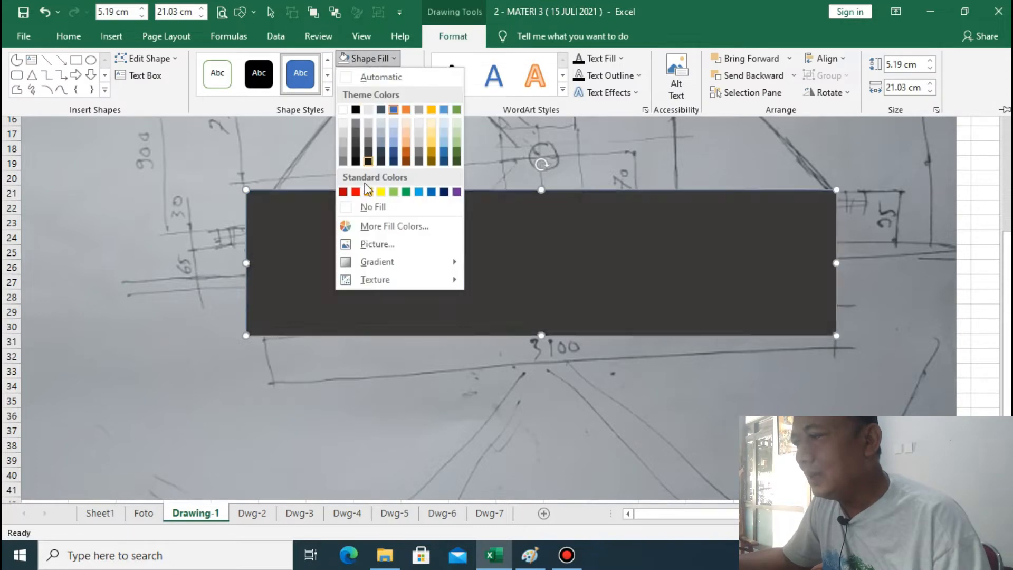
left_click(364, 209)
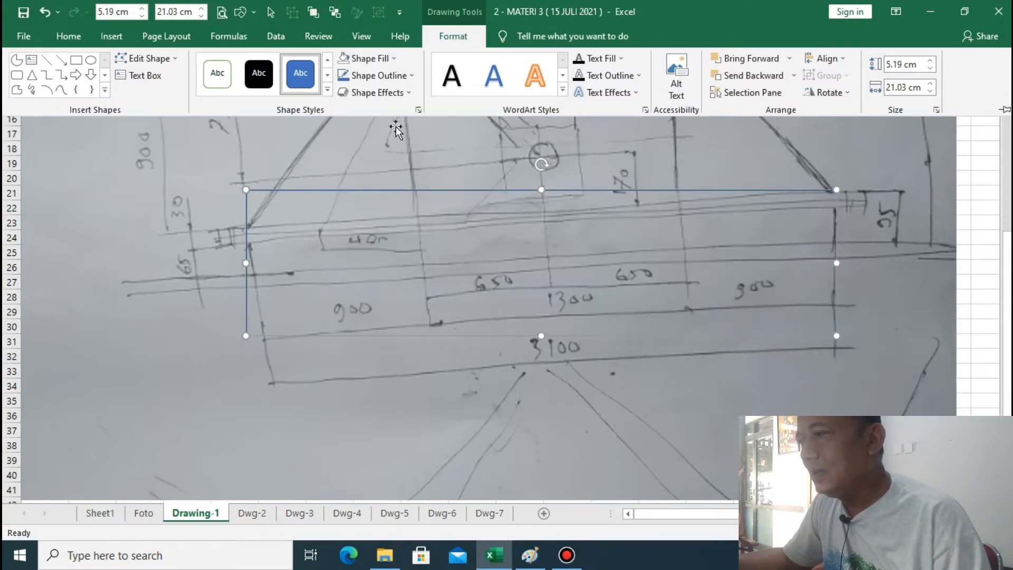
left_click(367, 79)
left_click(358, 181)
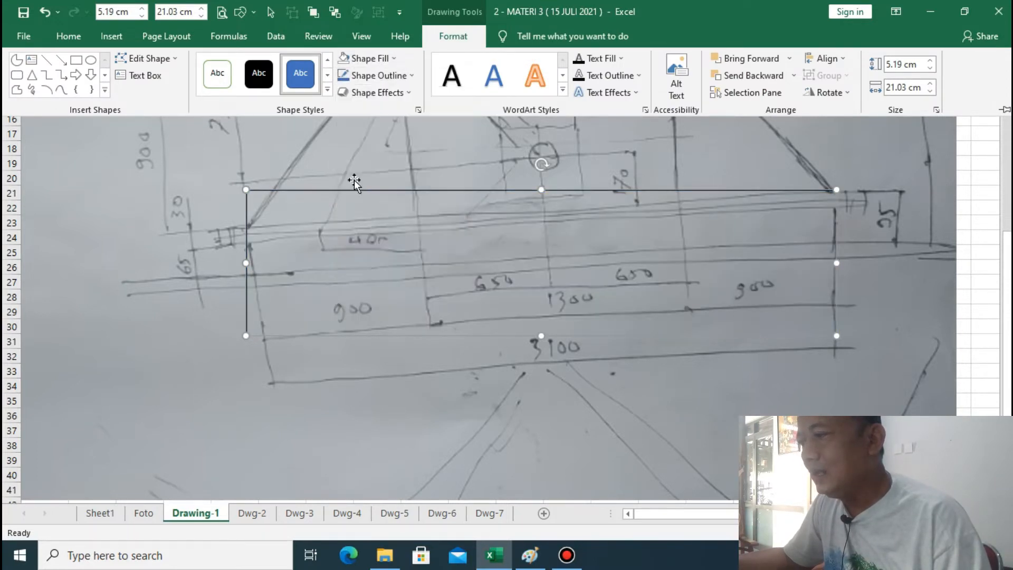
right_click(351, 190)
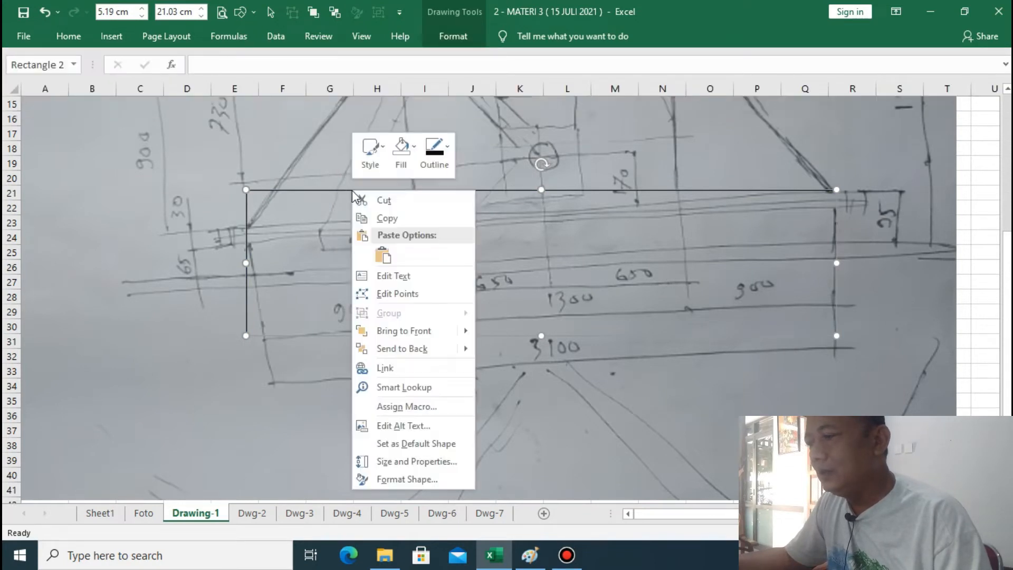
left_click(436, 445)
Move the sketch so its upper-left corner is near cell B2, and raise the rectangle's upper edge to about row 14
scroll(791, 343, "up", 5)
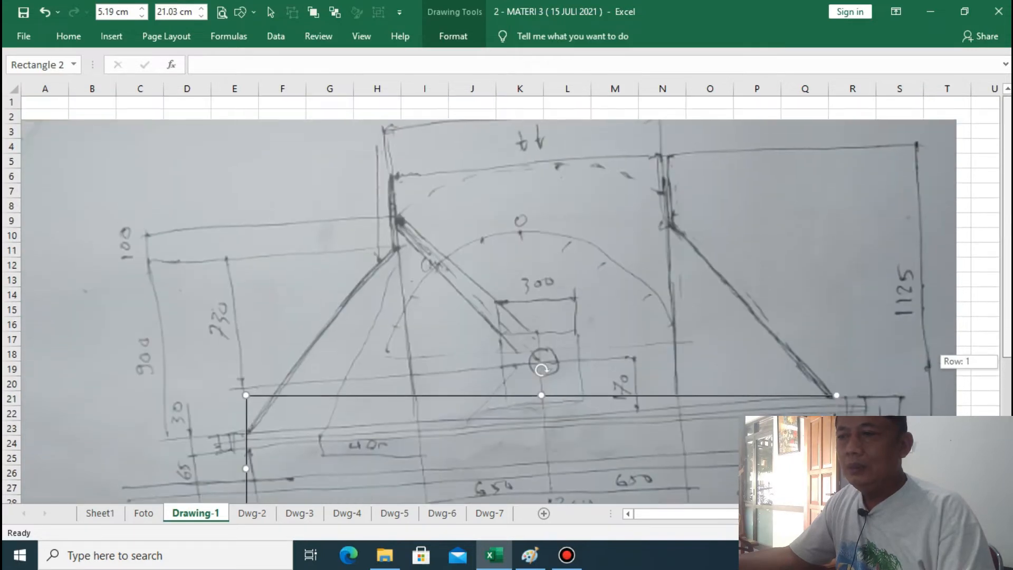
left_click_drag(719, 258, 794, 248)
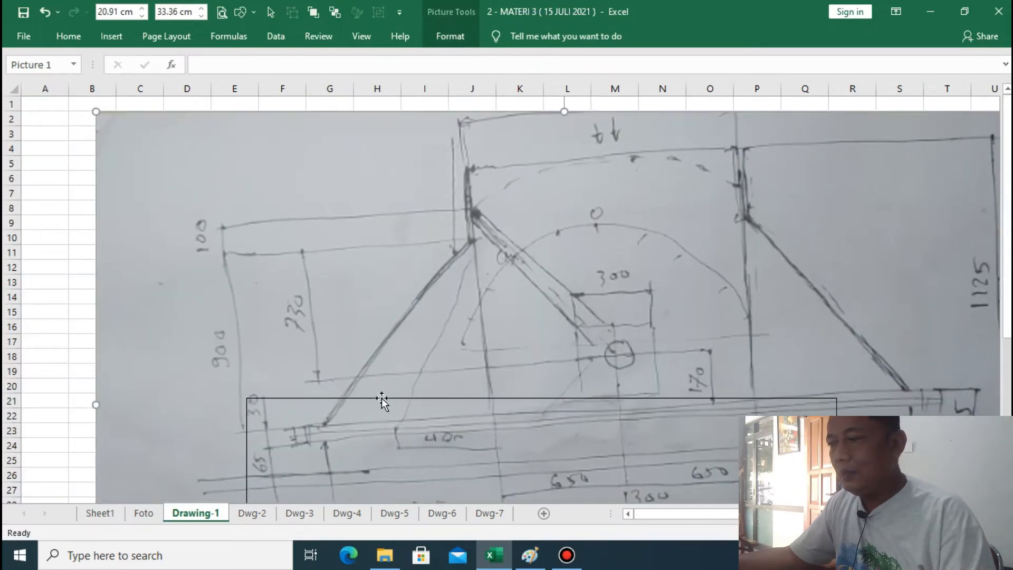
left_click_drag(382, 397, 396, 292)
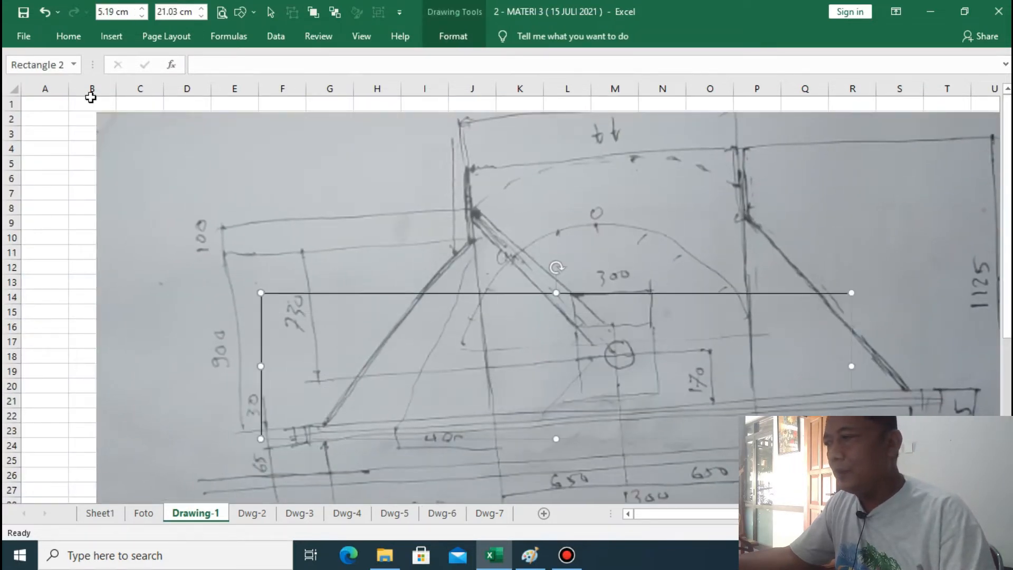
Draw a second rectangle about 3.4 cm high by 7.7 cm wide over the sketch's upper-left corner
left_click(255, 11)
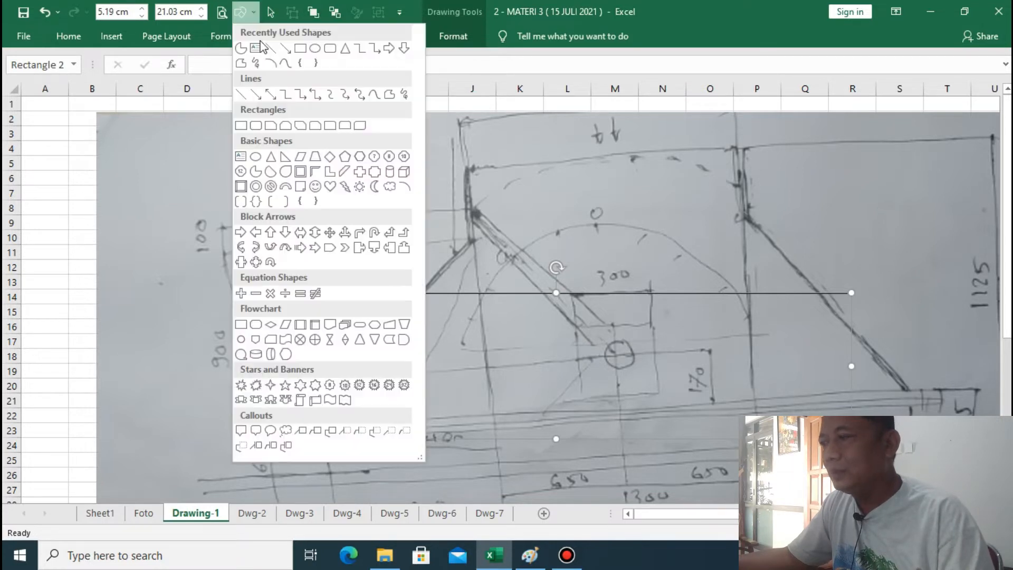
left_click(243, 126)
left_click_drag(121, 117, 336, 215)
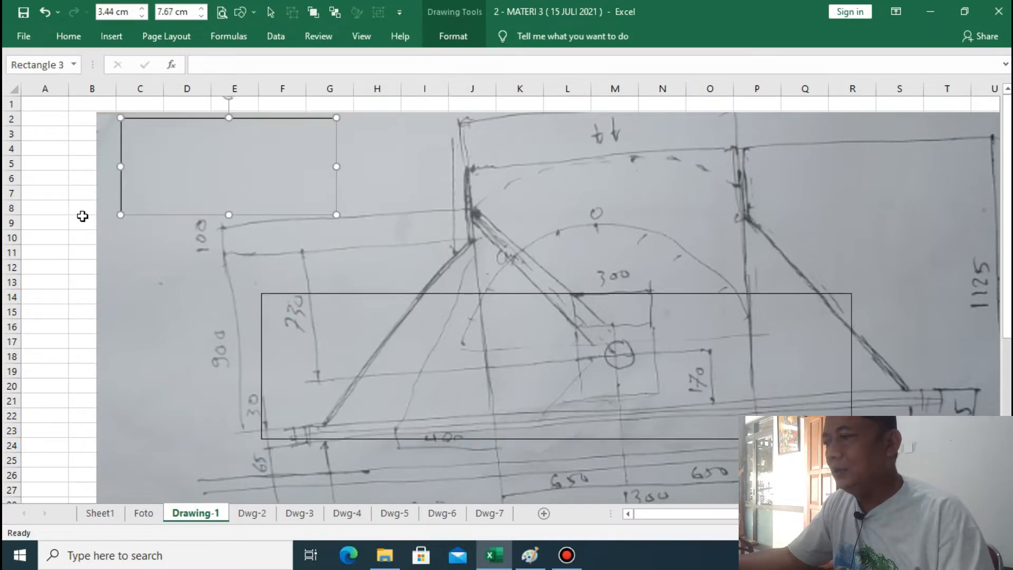
key("Escape")
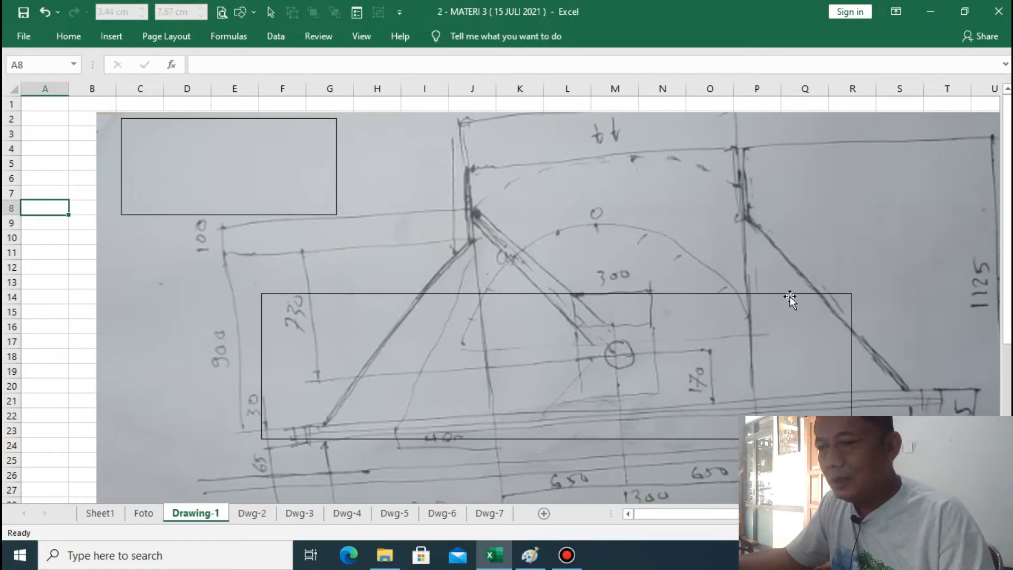
Move the 21.03 cm wide rectangle down and right so its upper edge starts at the left end of the gate's base
left_click(804, 294)
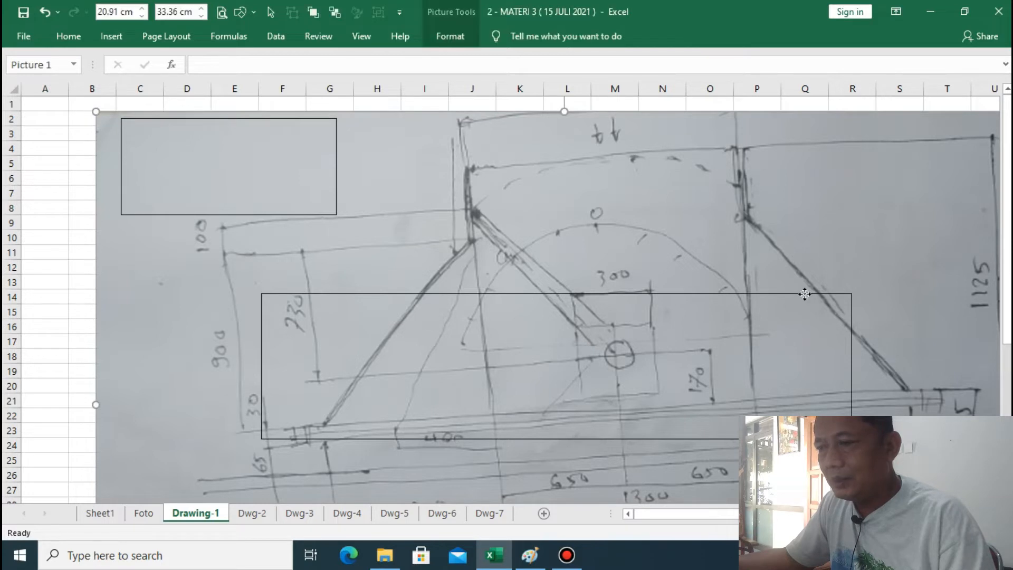
left_click(804, 293)
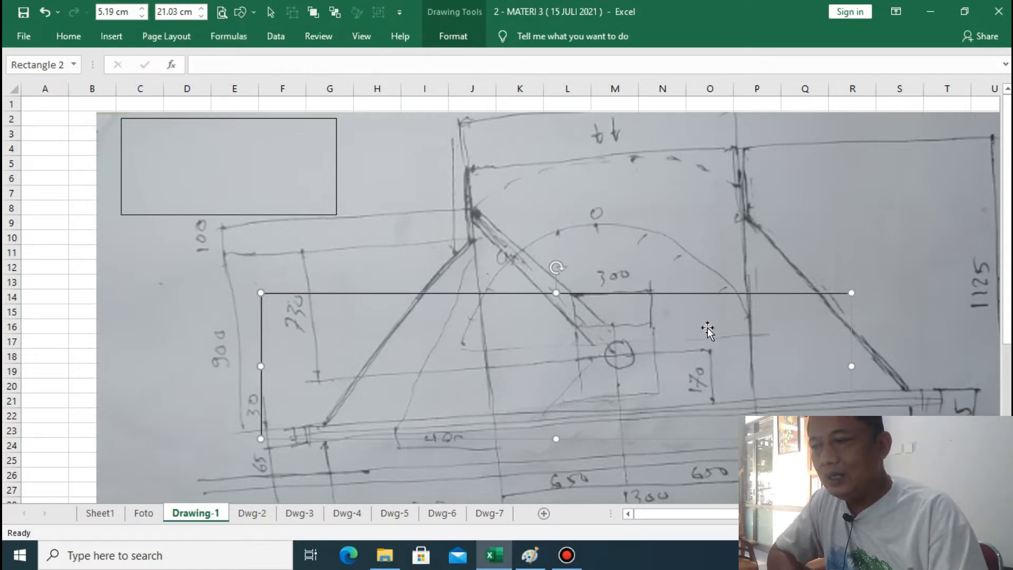
left_click_drag(1006, 331, 1006, 383)
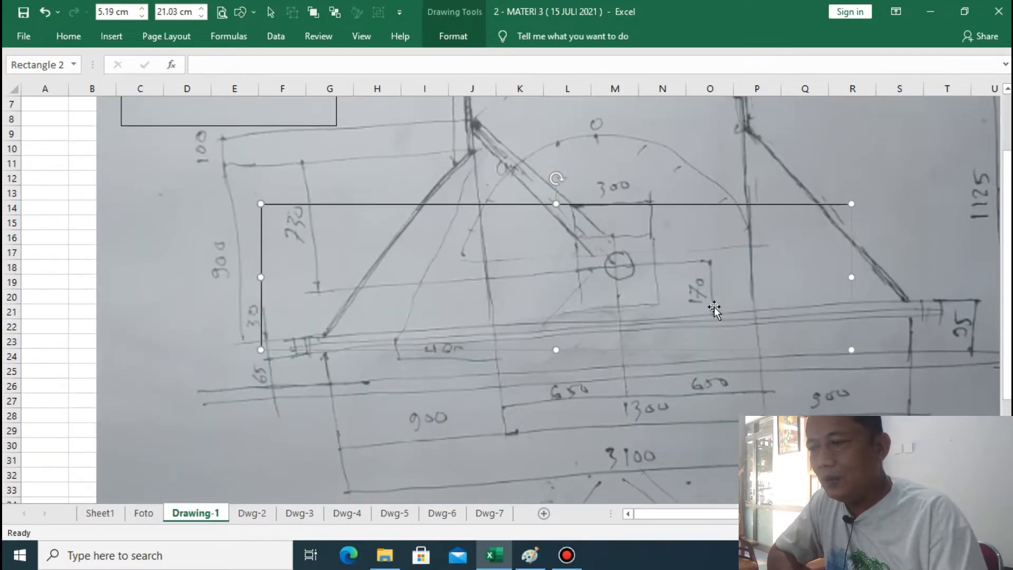
left_click_drag(719, 210, 771, 335)
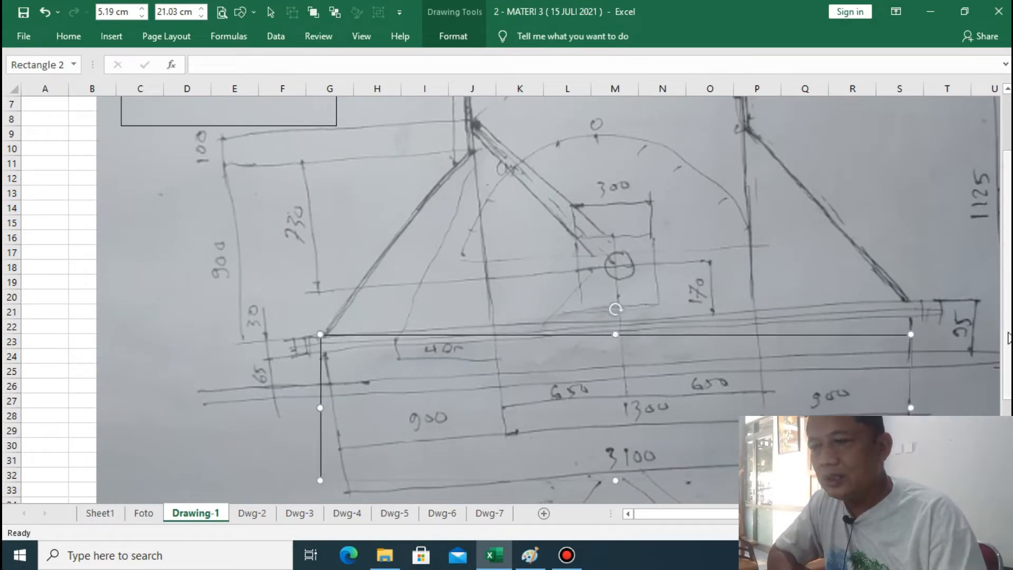
left_click_drag(1007, 337, 1007, 280)
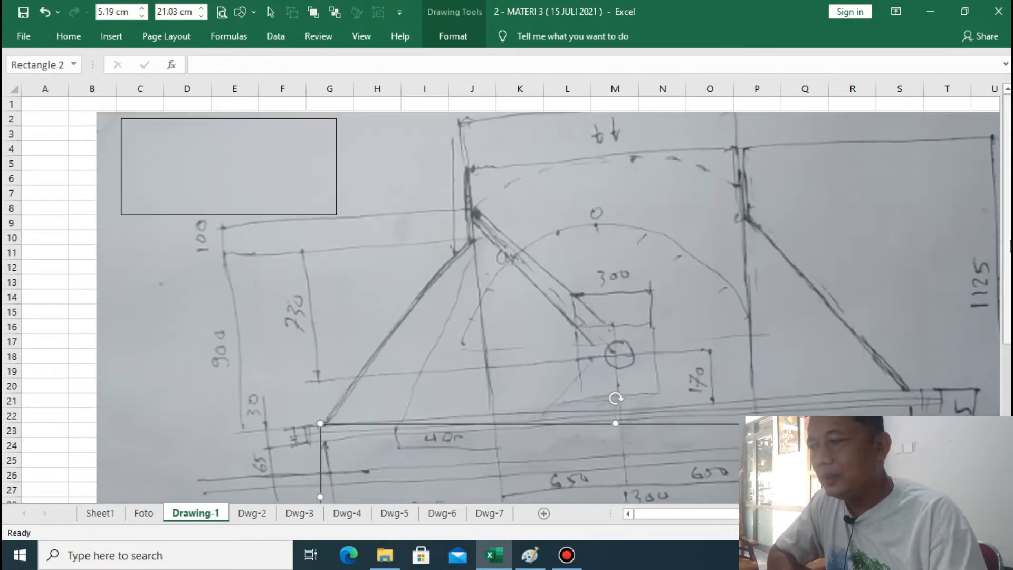
Enter "Scale - 1" in cell A3 and move the sketch right so it starts in column C
left_click(50, 131)
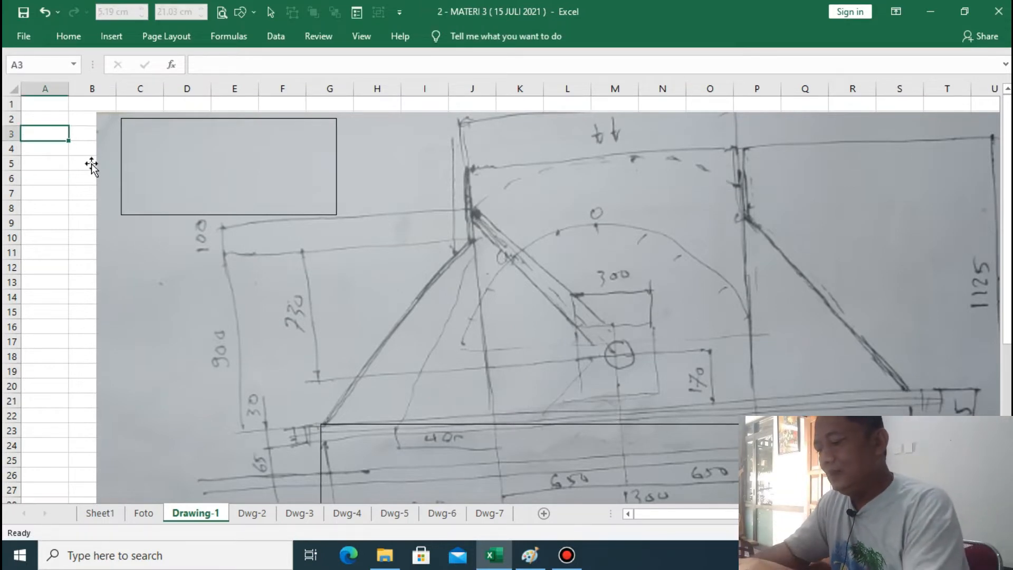
type("Sc")
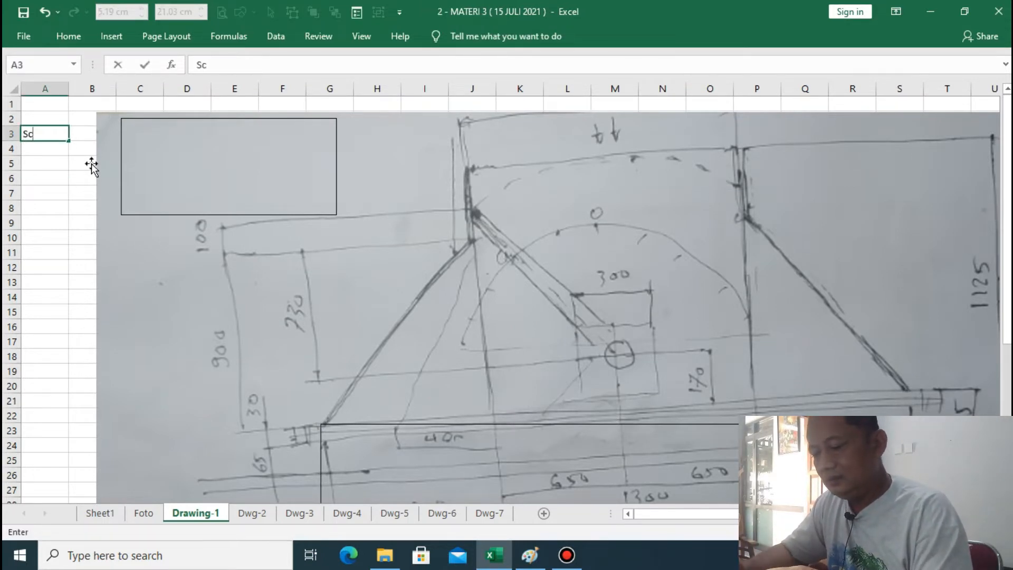
type("al e")
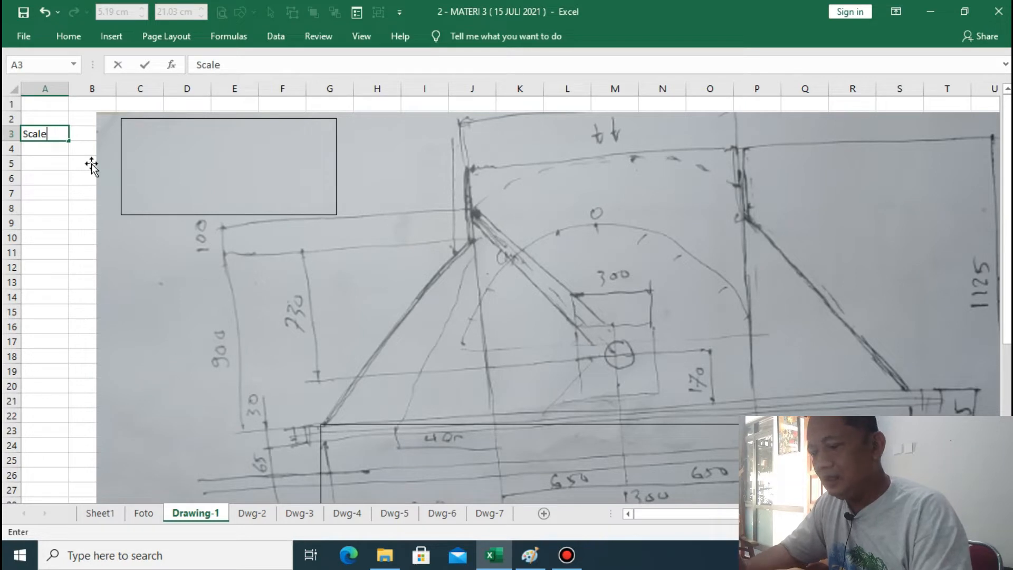
type(" - 1")
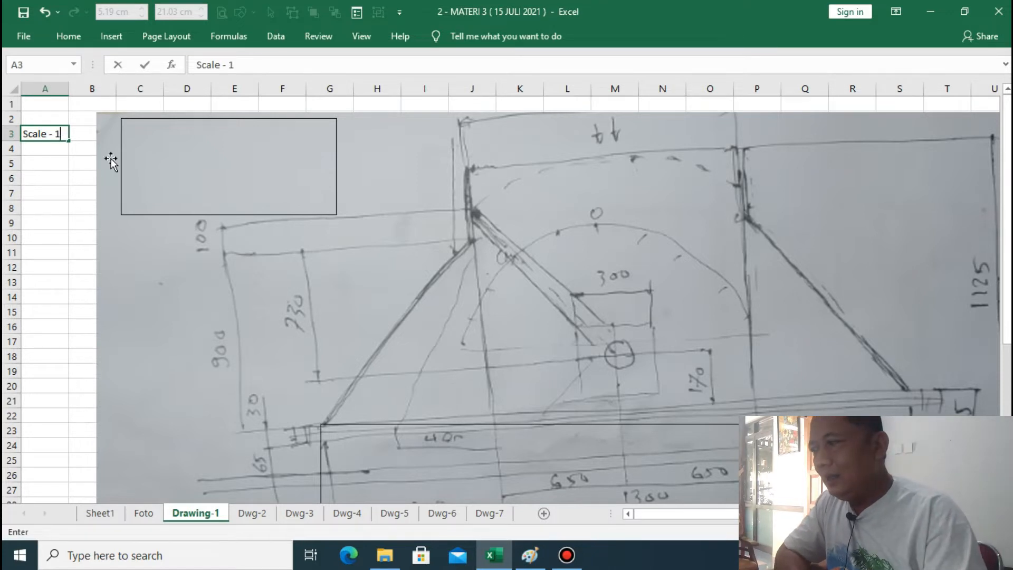
left_click_drag(109, 161, 153, 167)
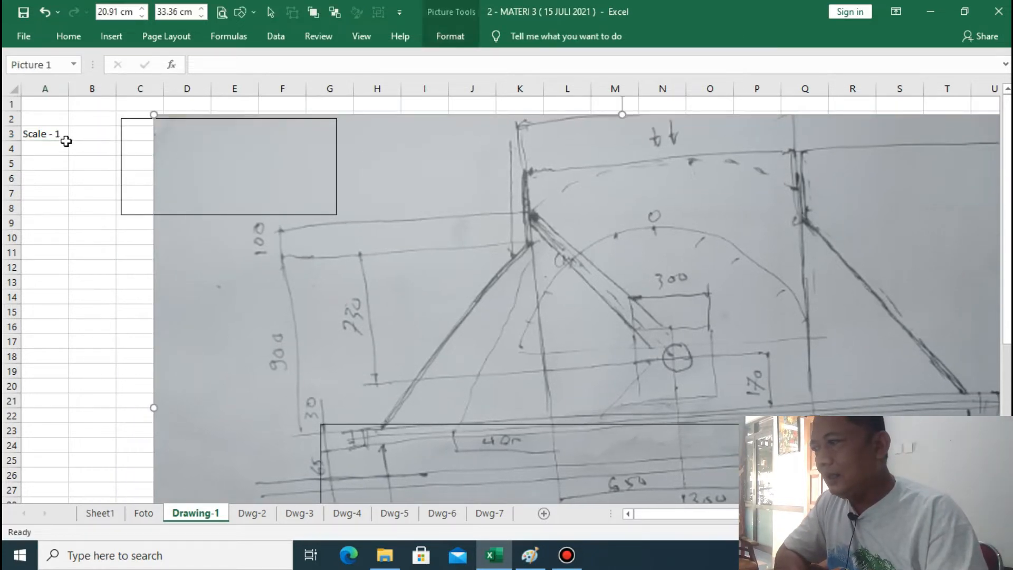
Merge and center cells A3:B3 holding the scale title
left_click_drag(56, 137, 88, 135)
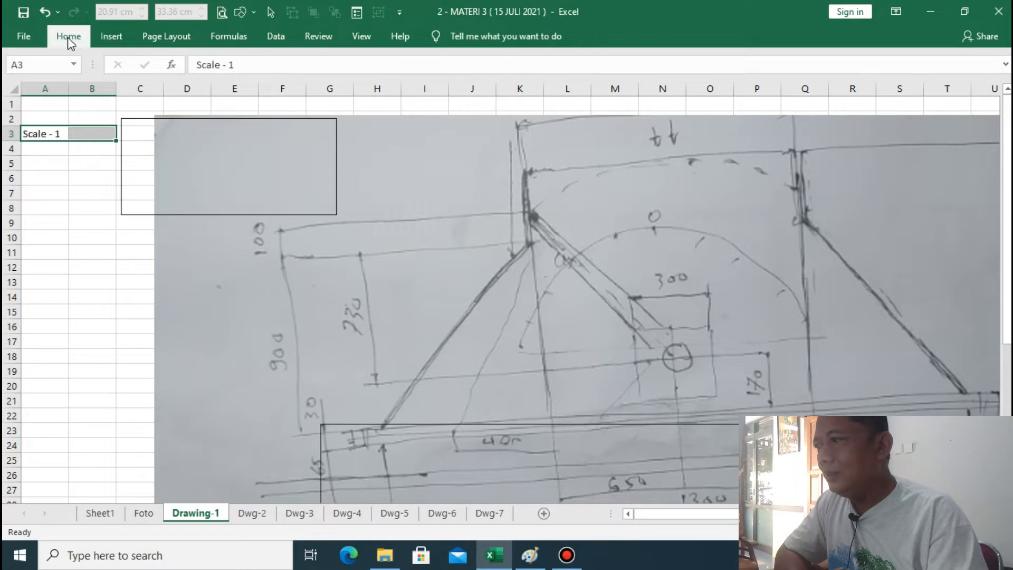
left_click(69, 36)
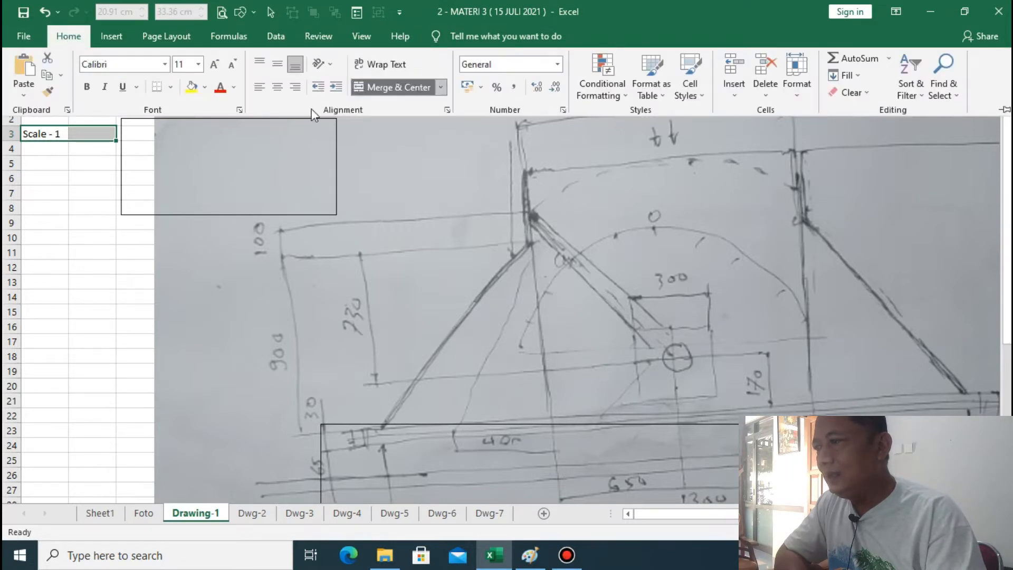
left_click(398, 87)
Enter 3100 in cell A4 and the large rectangle's width, 21.03, in cell B4
left_click(57, 152)
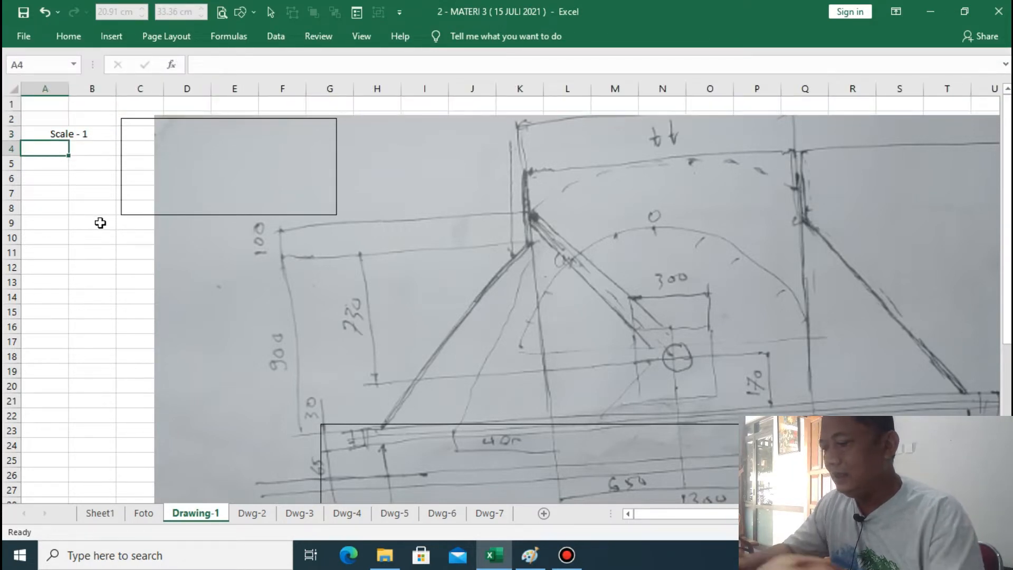
type("3100")
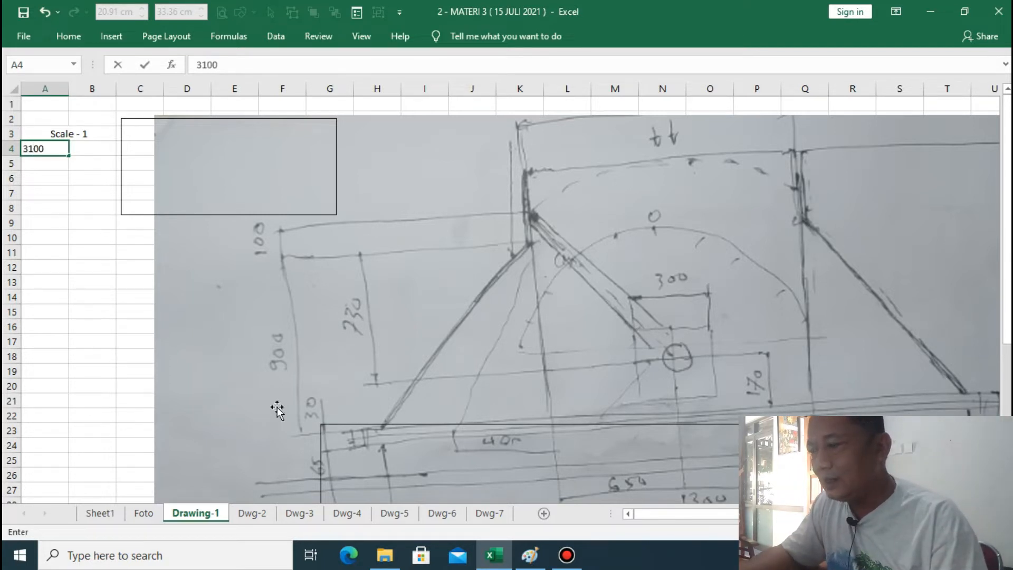
left_click(340, 426)
left_click(339, 423)
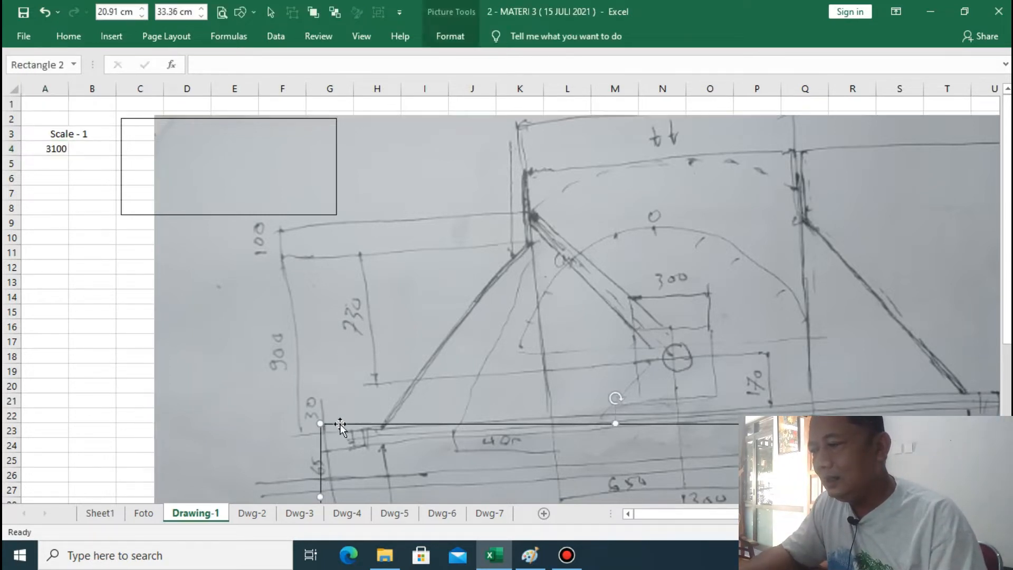
left_click(83, 146)
type("21.03")
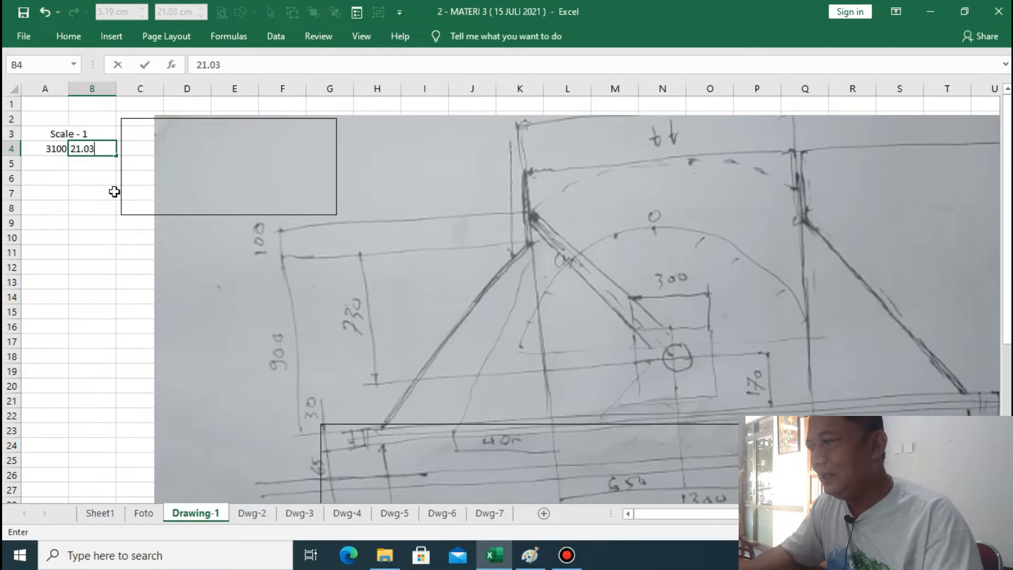
left_click_drag(81, 205, 83, 192)
Copy the two values in A4:B4 to row 5, starting at cell A5
left_click_drag(61, 148, 88, 145)
right_click(87, 145)
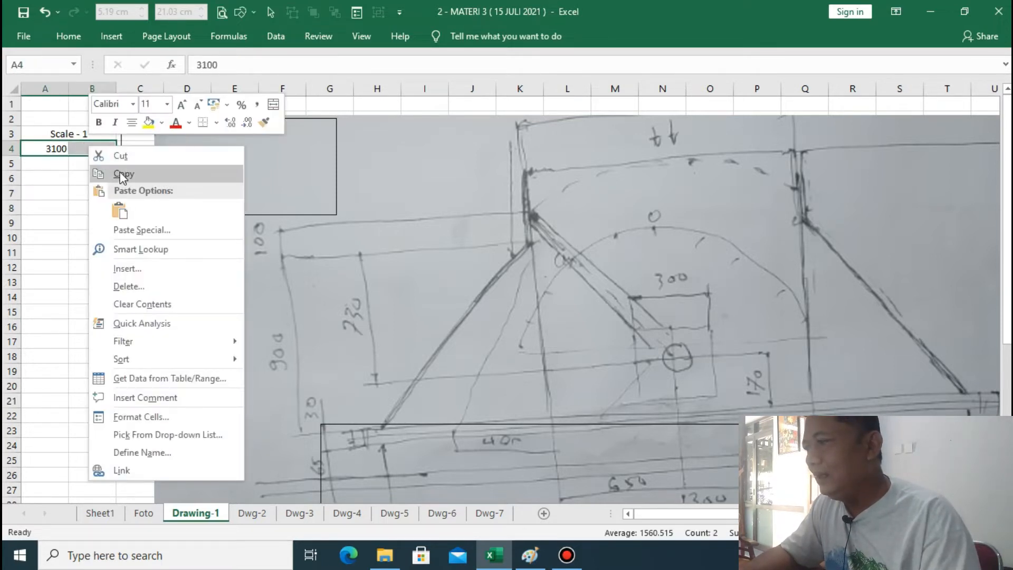
left_click(106, 172)
right_click(56, 164)
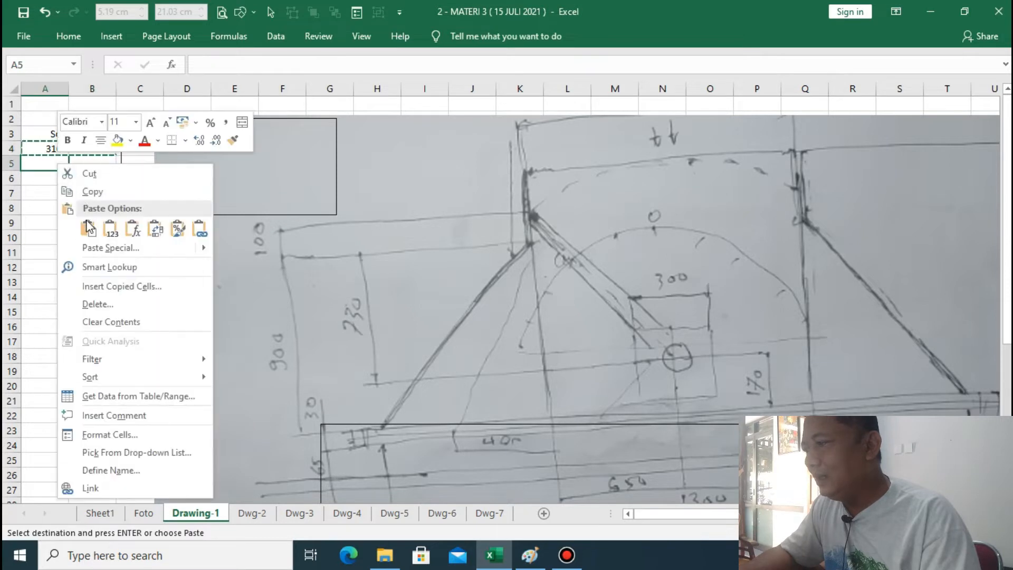
left_click(87, 228)
Replace the row 4 values with the unit headings "mm" in A4 and "CM" in B4
left_click(50, 149)
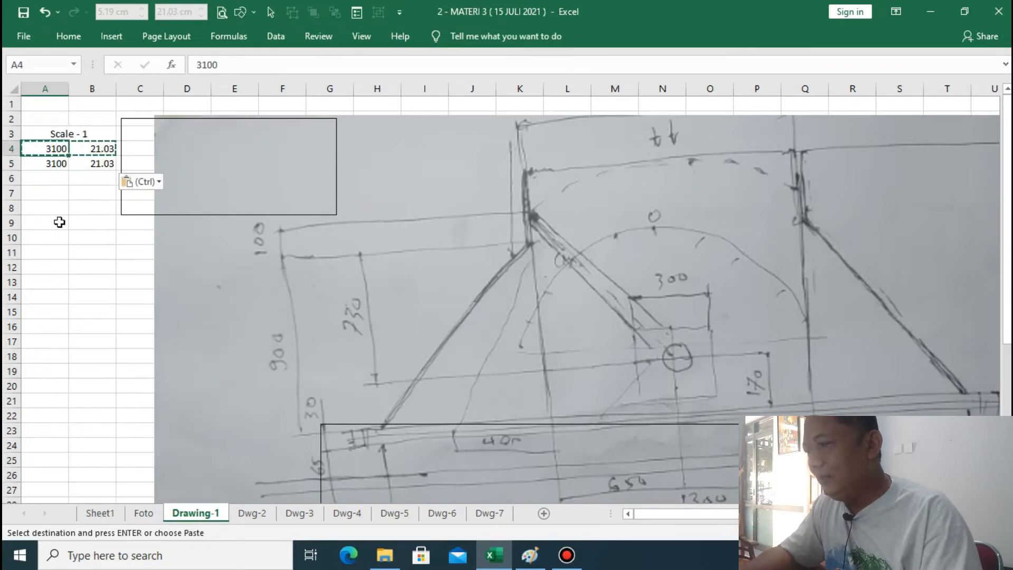
type("mm")
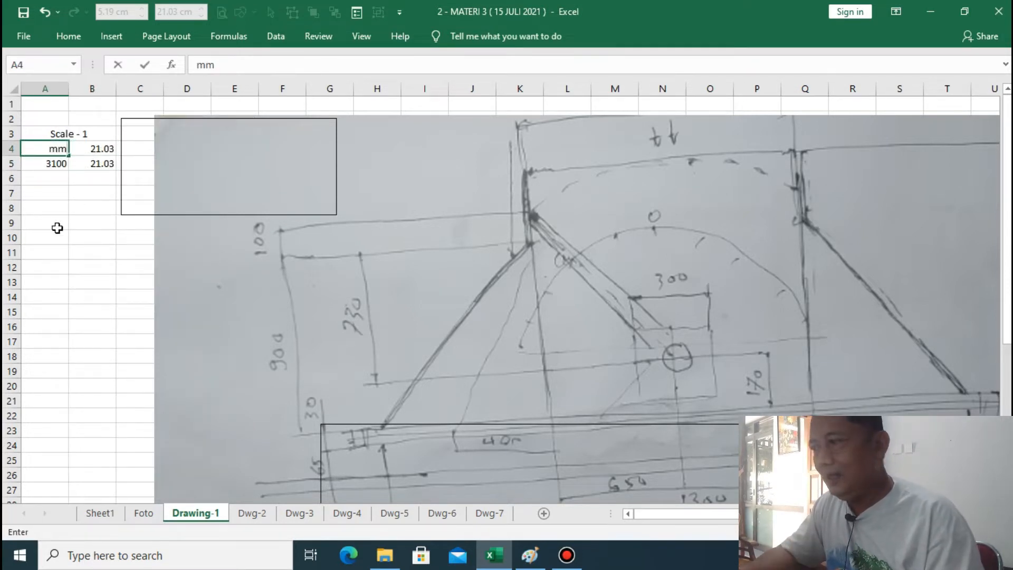
key("Tab")
type("cm")
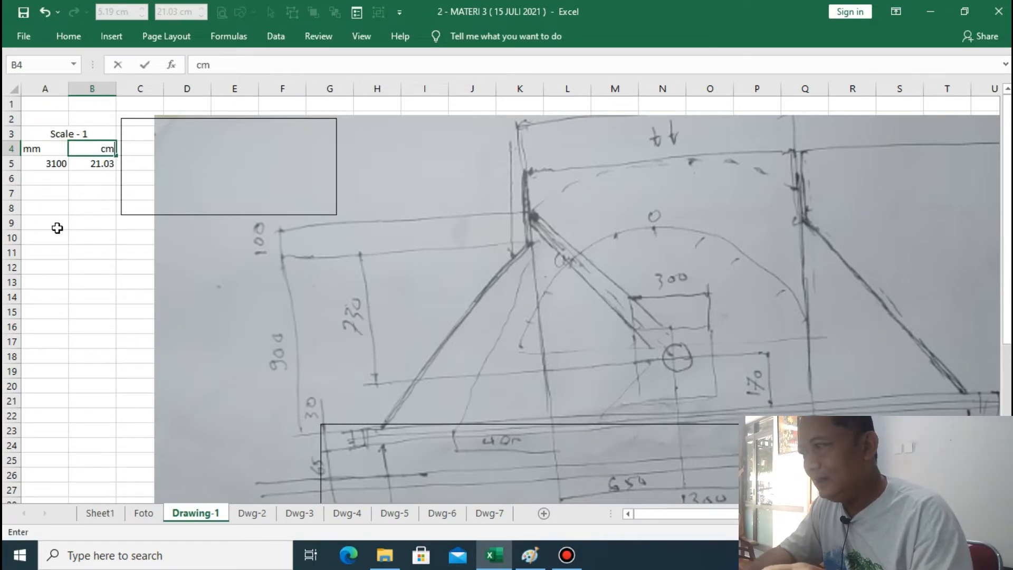
key("BackSpace")
key("BackSpace")
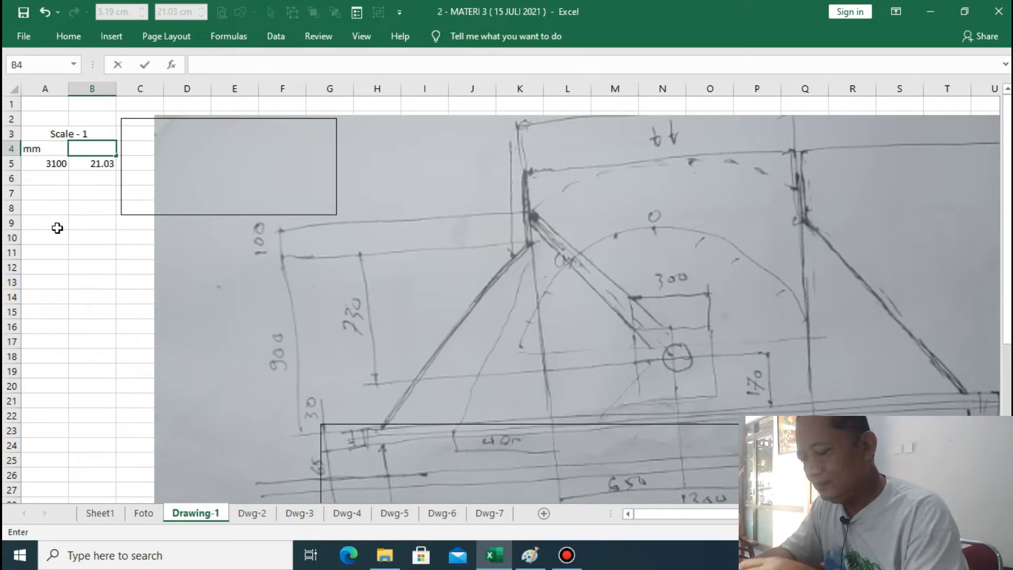
type("CM")
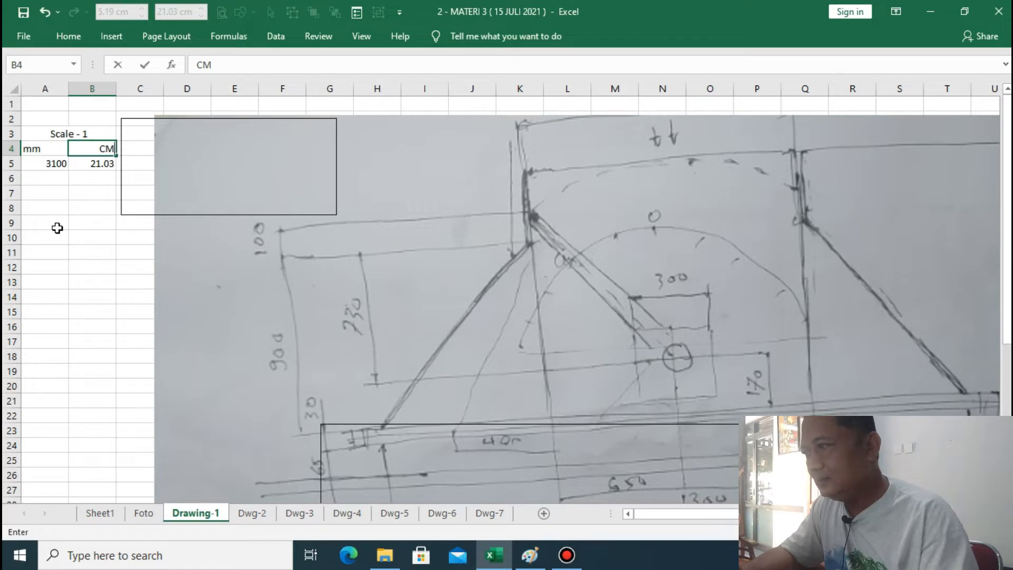
left_click(42, 147)
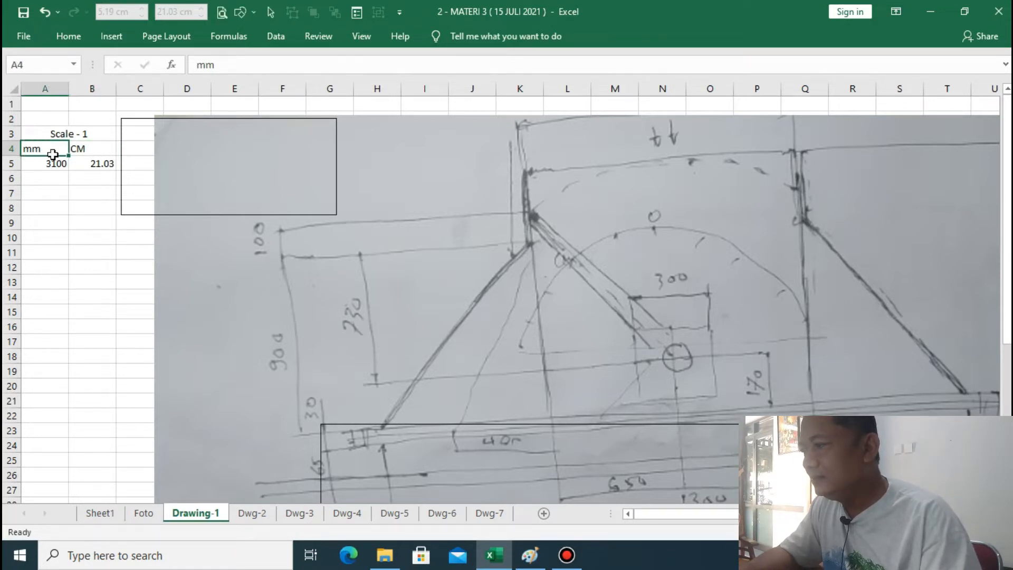
Center the contents of cells A4:B15 horizontally
left_click_drag(53, 154, 111, 314)
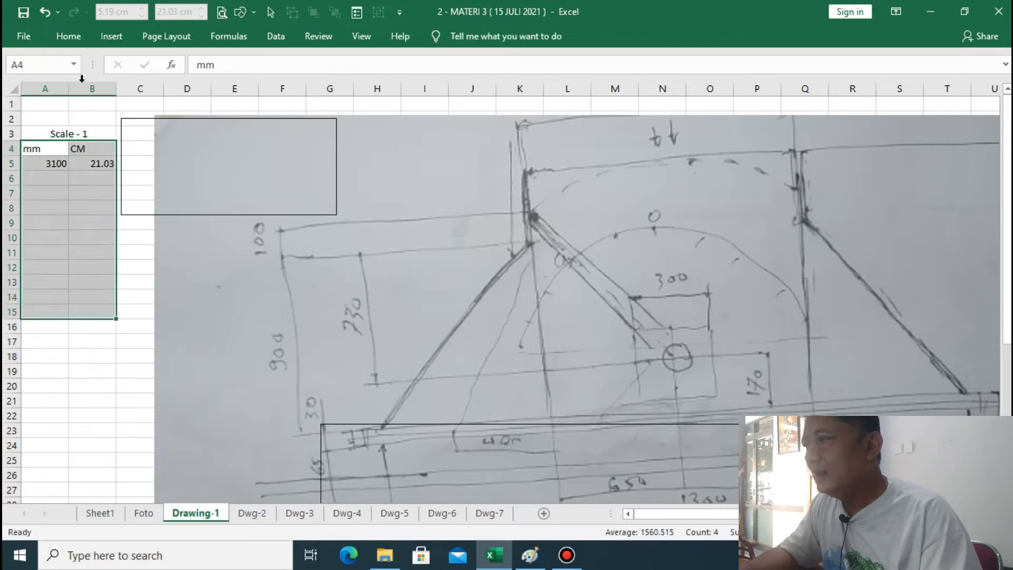
left_click(68, 36)
left_click(277, 87)
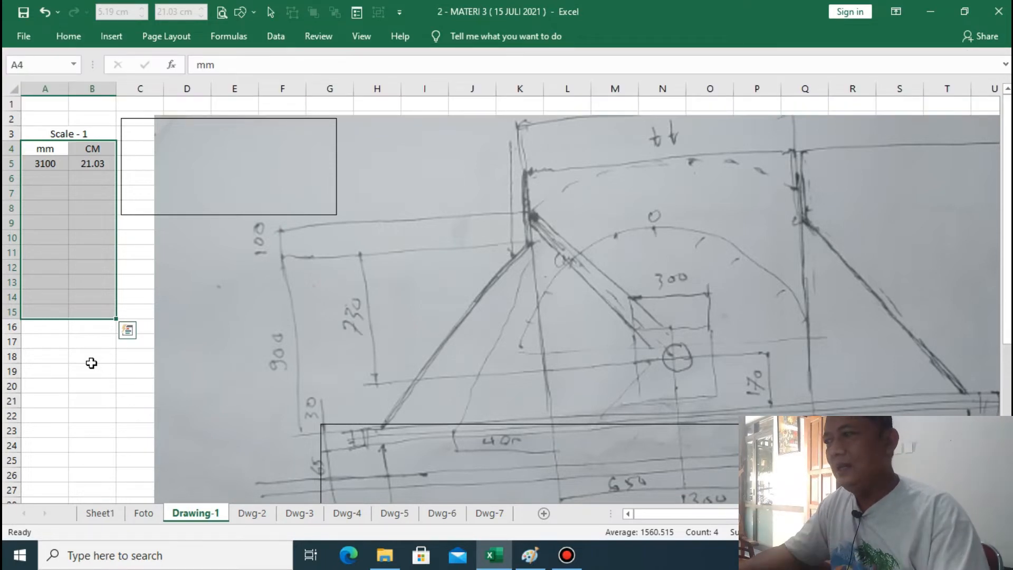
left_click(133, 283)
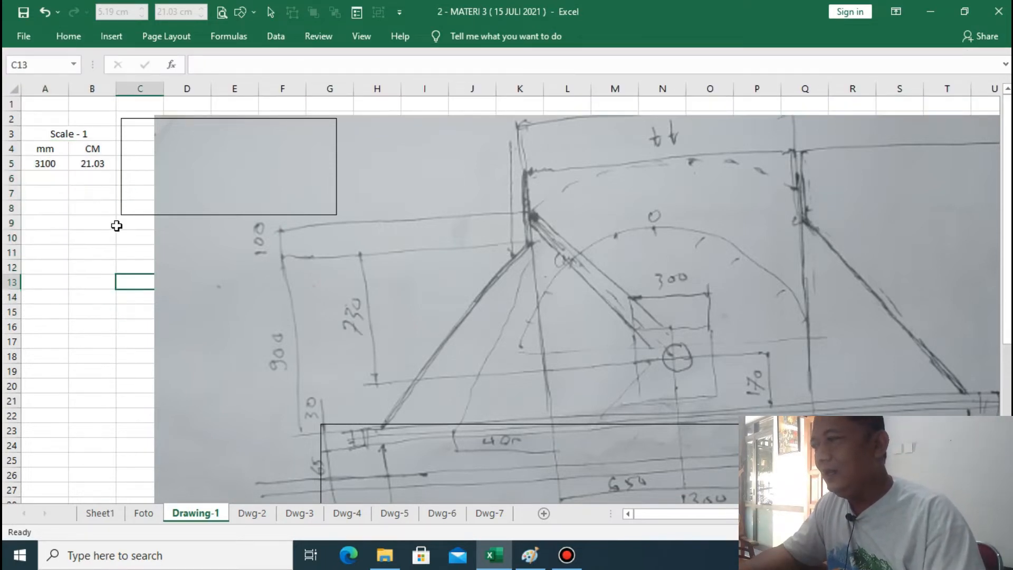
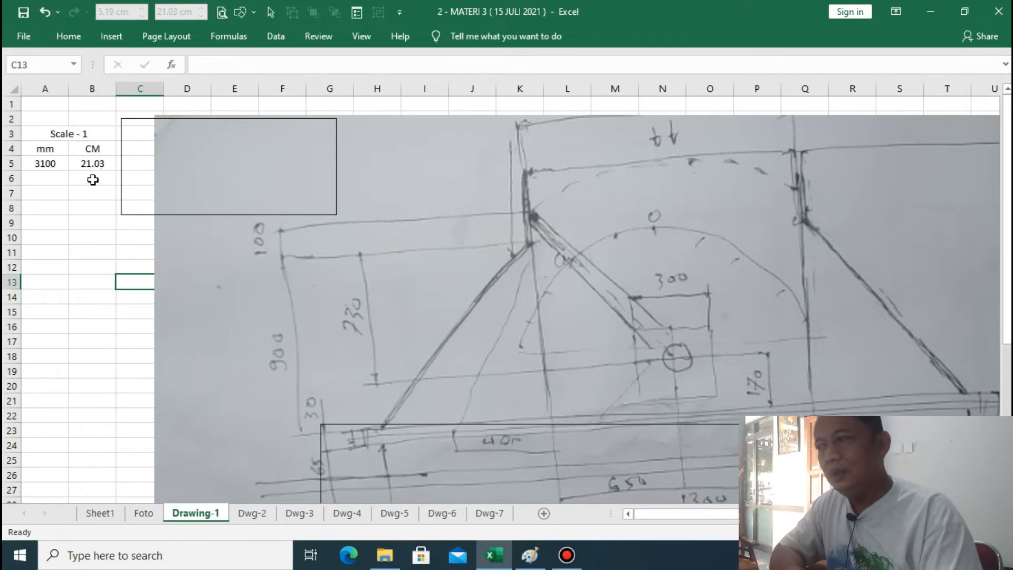
Enter the mm-to-cm conversion formula =A6/A5*B5 in cell B6
left_click(93, 180)
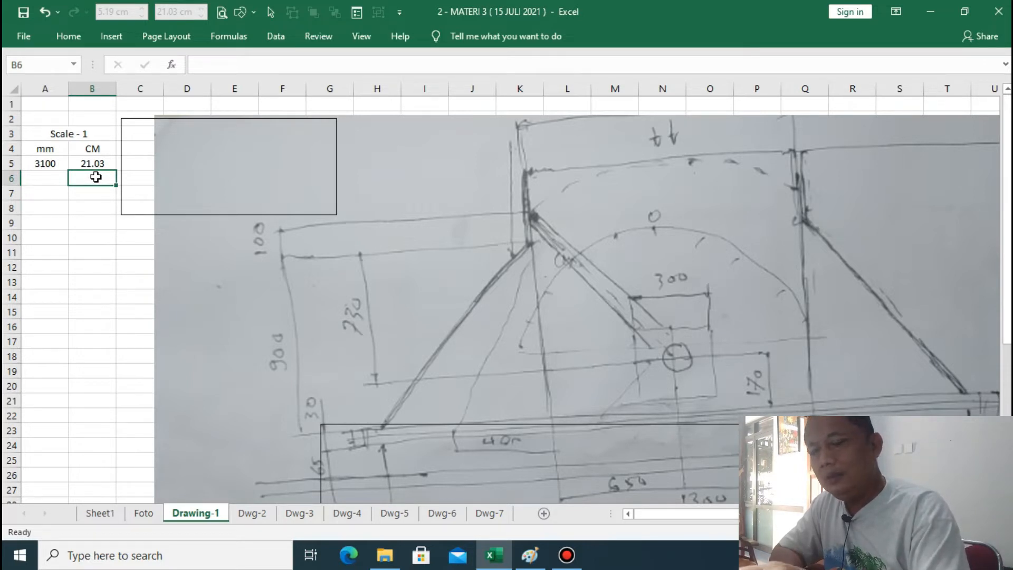
type("=")
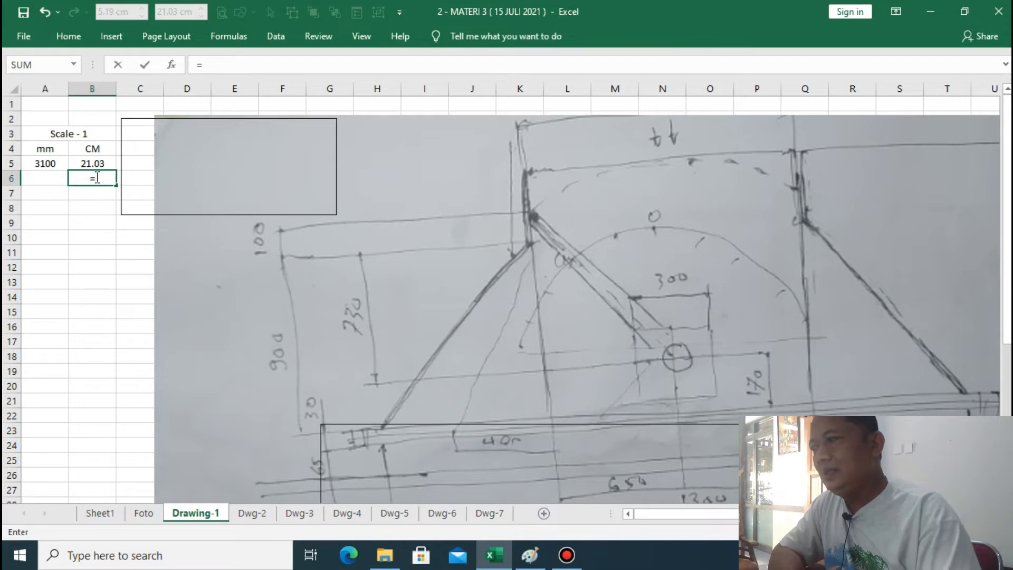
left_click(50, 180)
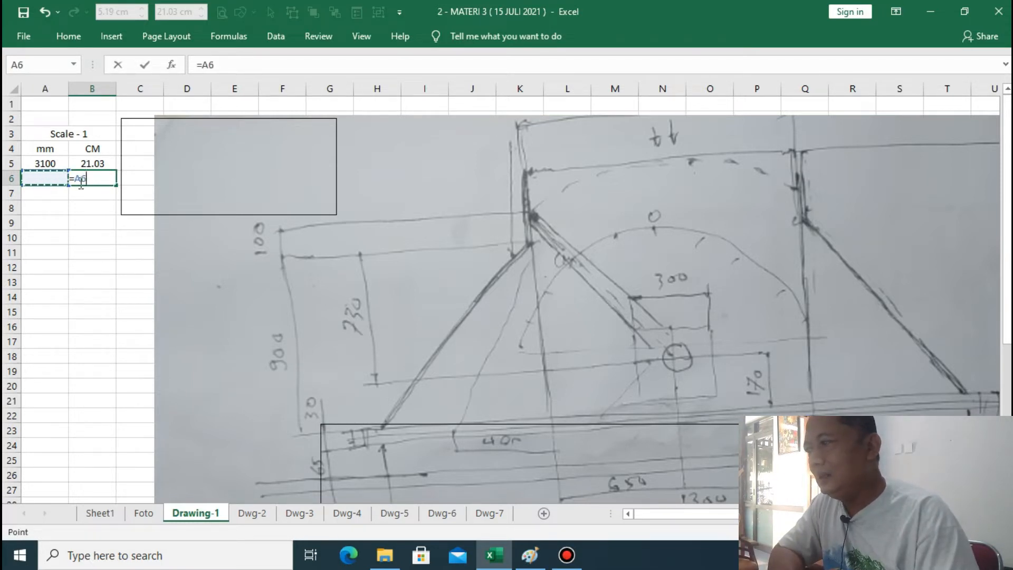
left_click(99, 179)
key("BackSpace")
key("BackSpace")
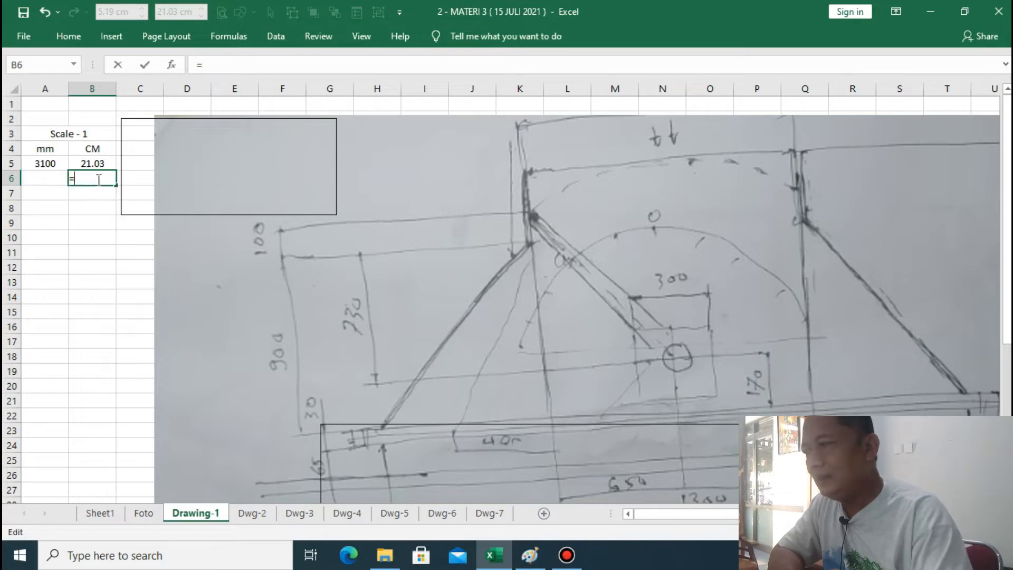
left_click(52, 181)
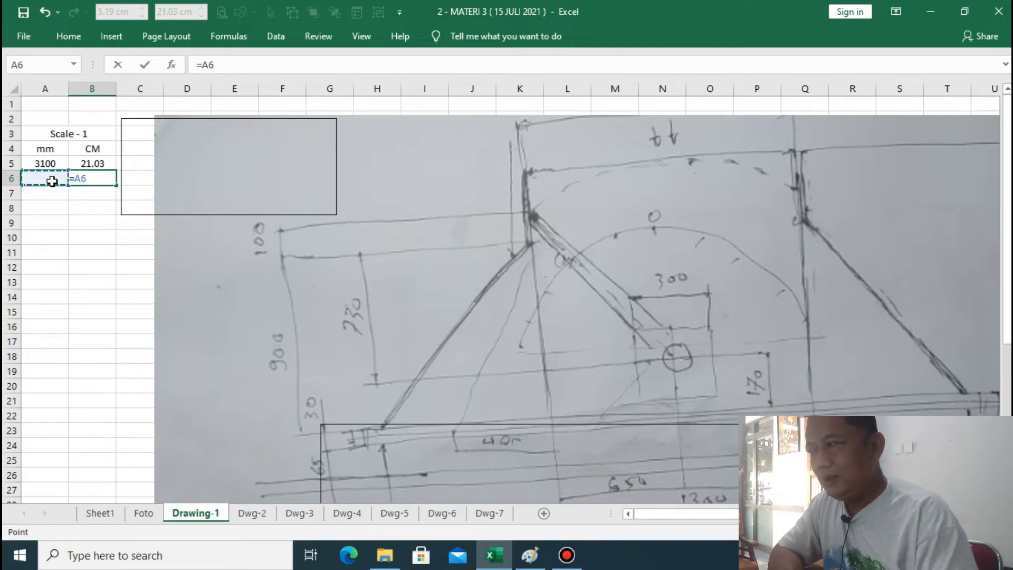
type("/")
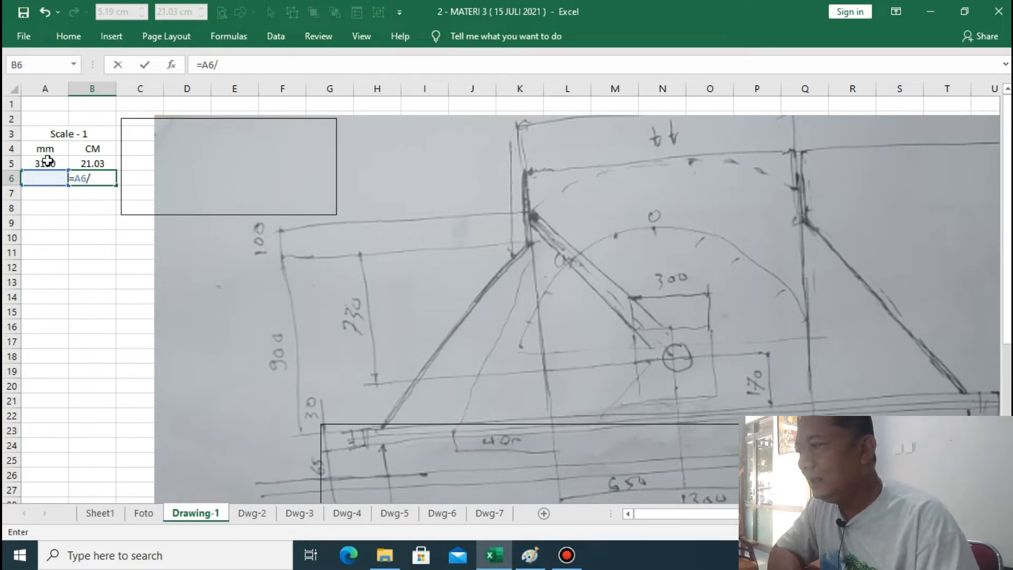
left_click(47, 162)
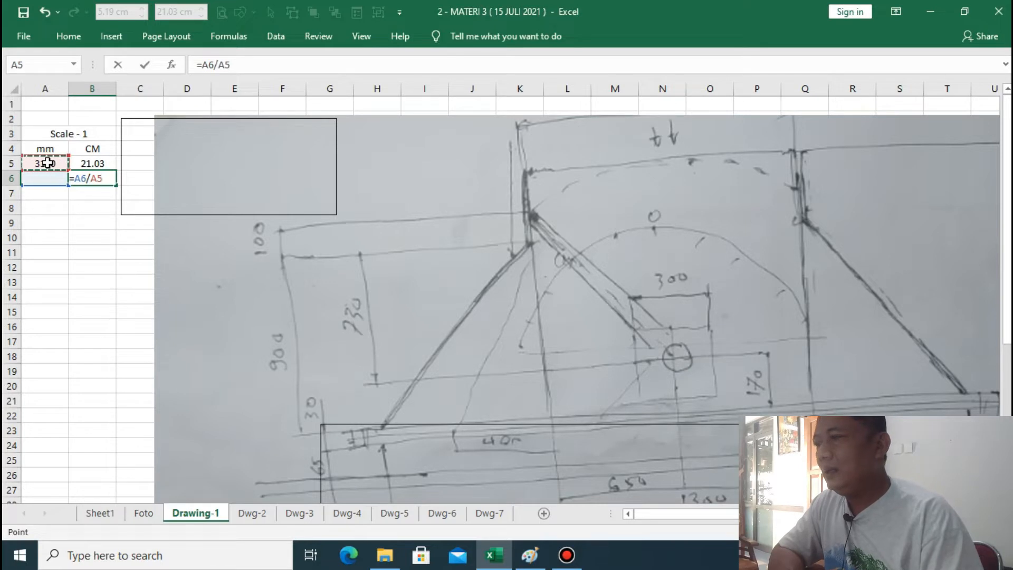
type("*")
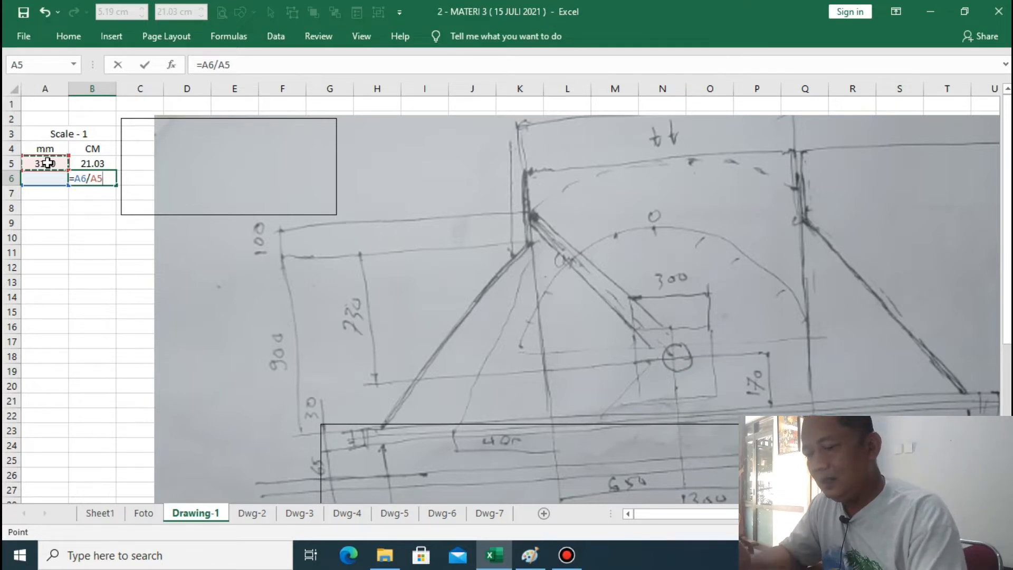
left_click(85, 163)
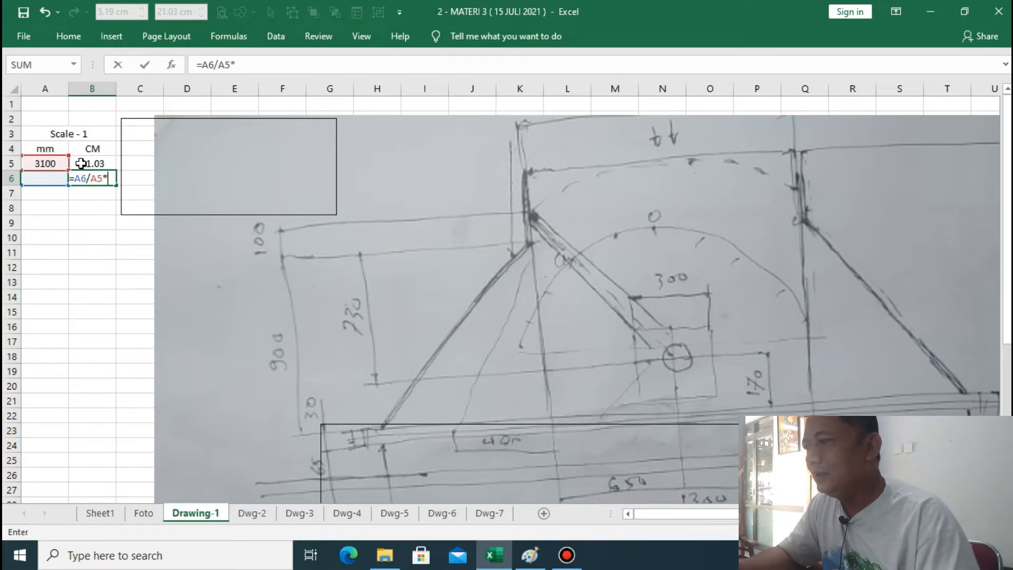
key("Return")
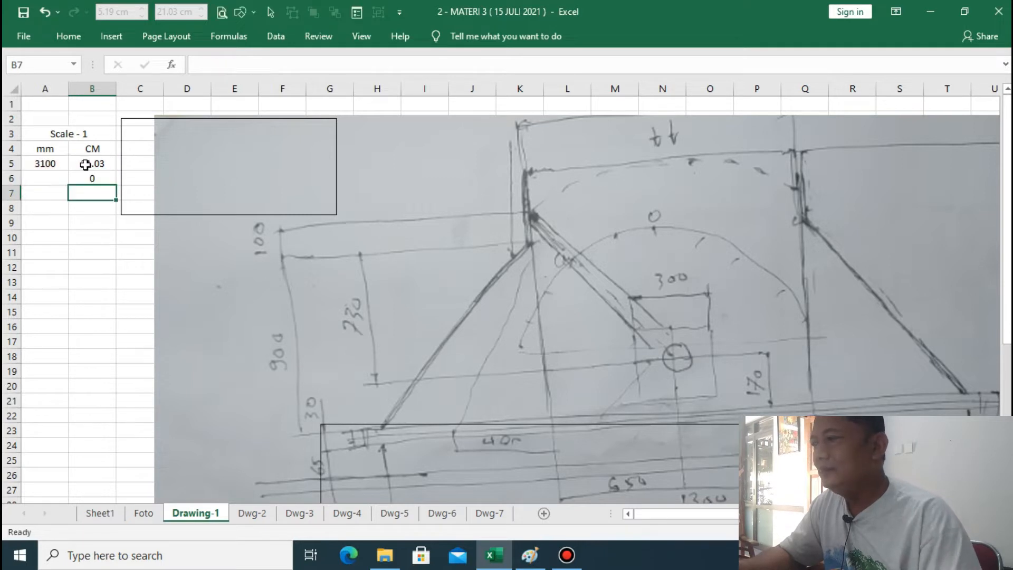
Fill the conversion formula in B6 down through cell B14
left_click(106, 267)
key("Up")
key("Up")
key("Up")
key("Up")
key("Up")
key("Up")
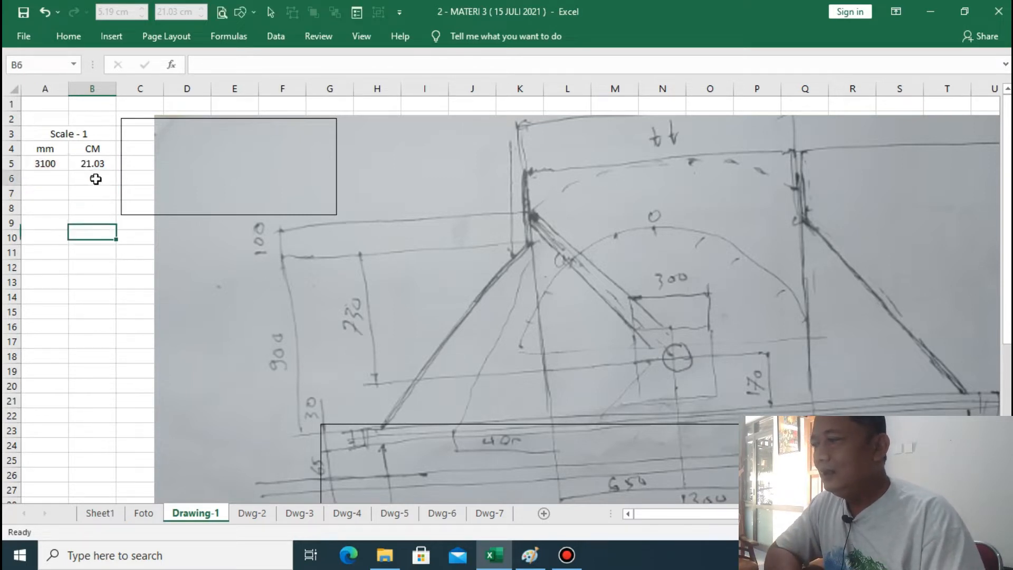
left_click_drag(116, 188, 122, 309)
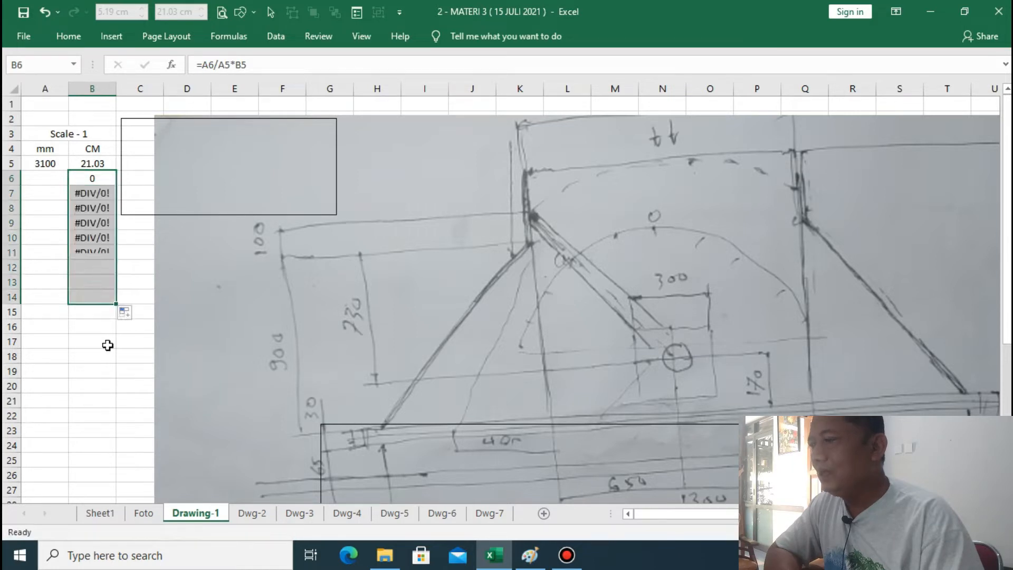
left_click(106, 357)
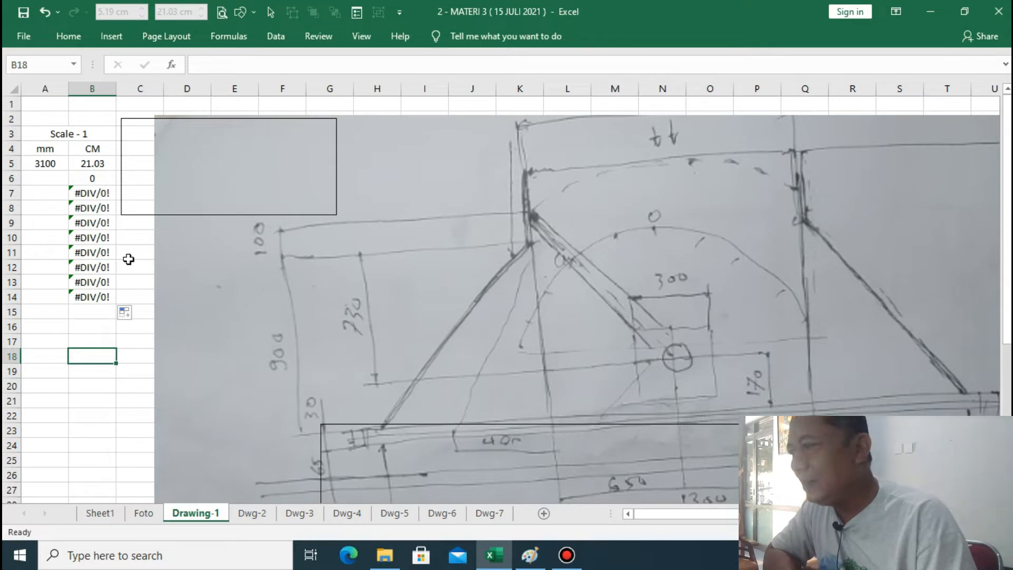
Edit the formula in cell B7 so that A7 is divided by the reference cell A5
left_click(94, 193)
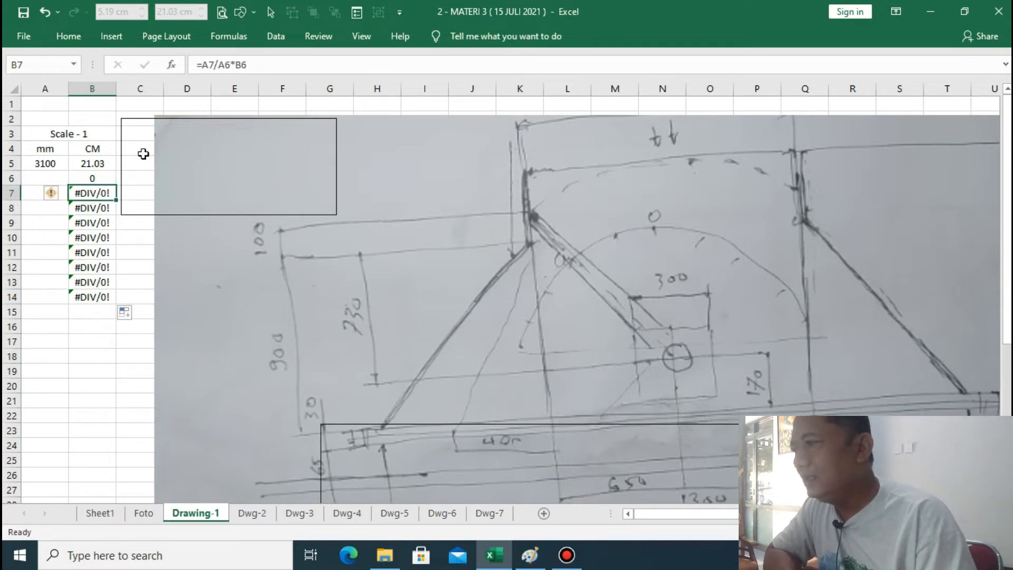
left_click(231, 64)
key("BackSpace")
type("5")
key("Right")
key("Right")
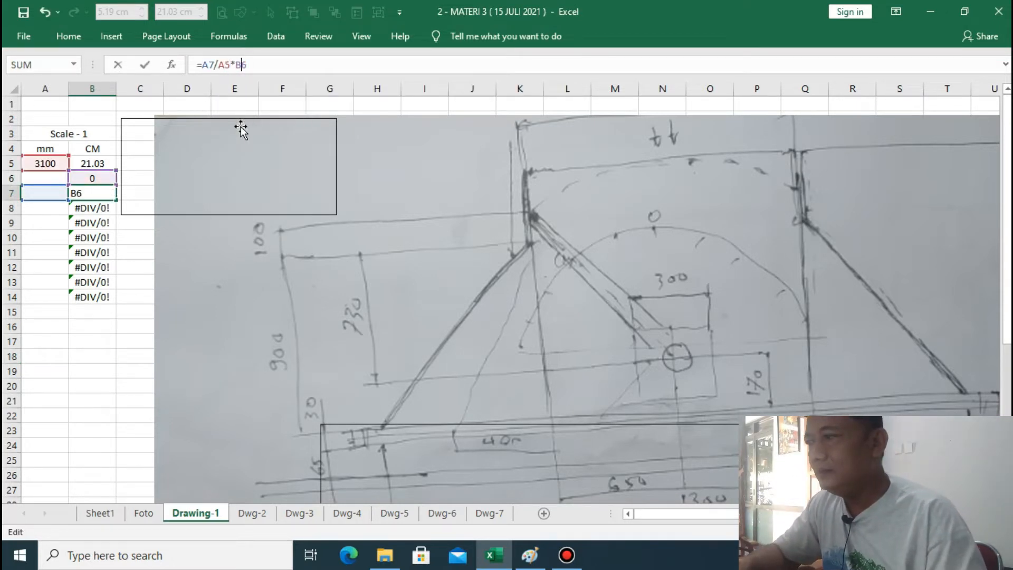
key("BackSpace")
type("6")
key("Return")
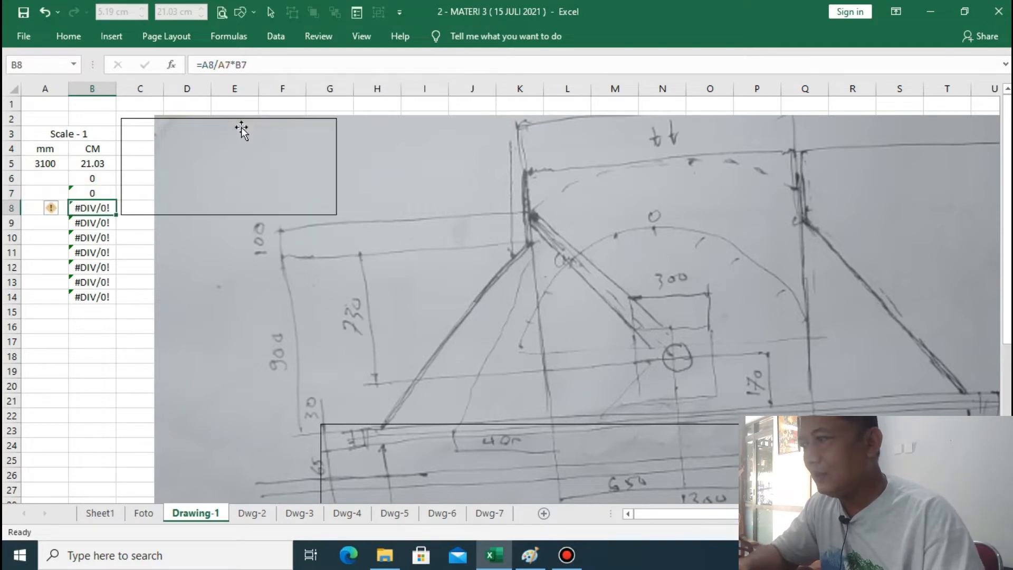
Change the formula in cell B8 to =A8/A5*B5
left_click(231, 65)
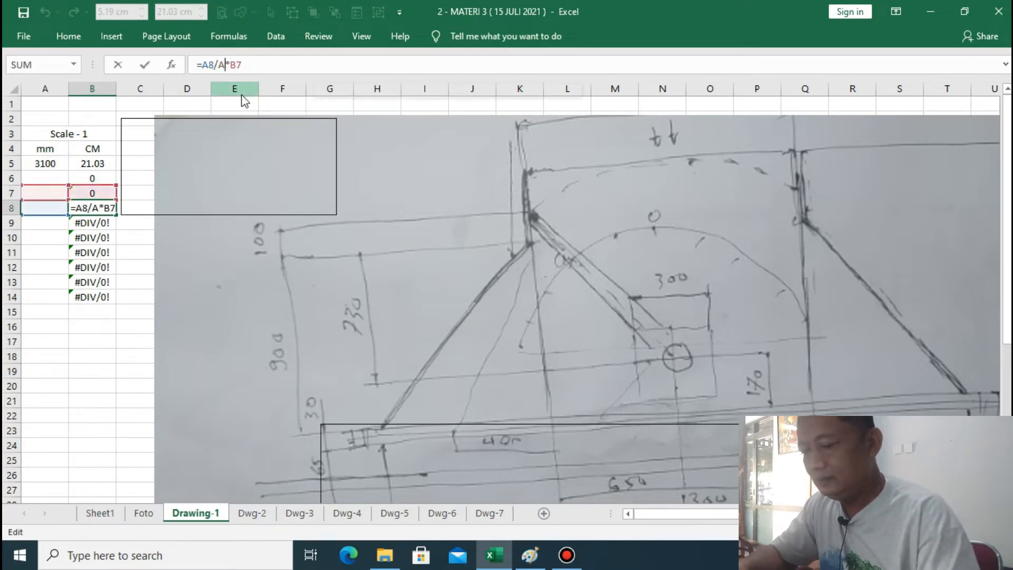
key("BackSpace")
type("5")
key("Right")
key("Right")
key("BackSpace")
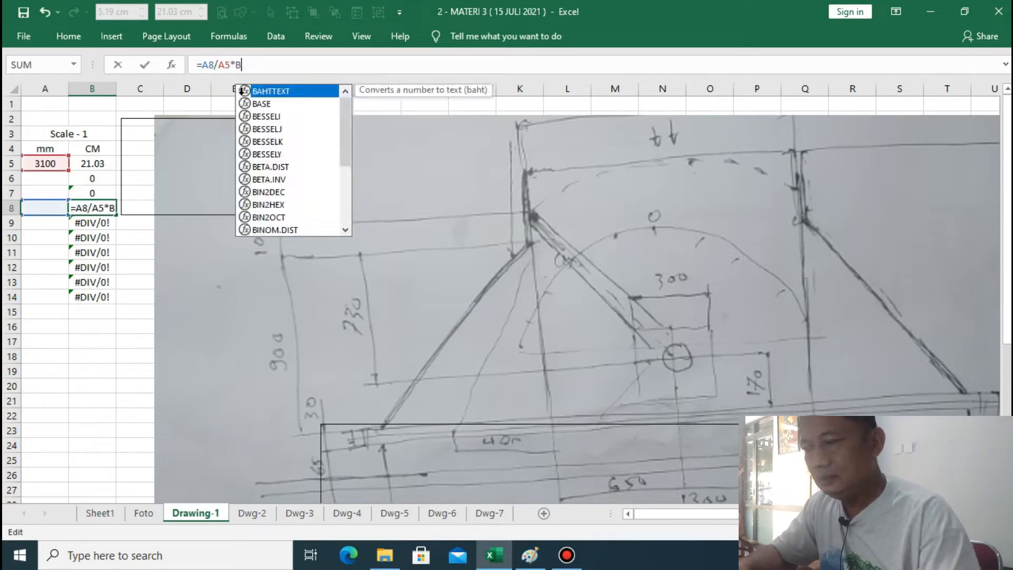
type("5")
key("Return")
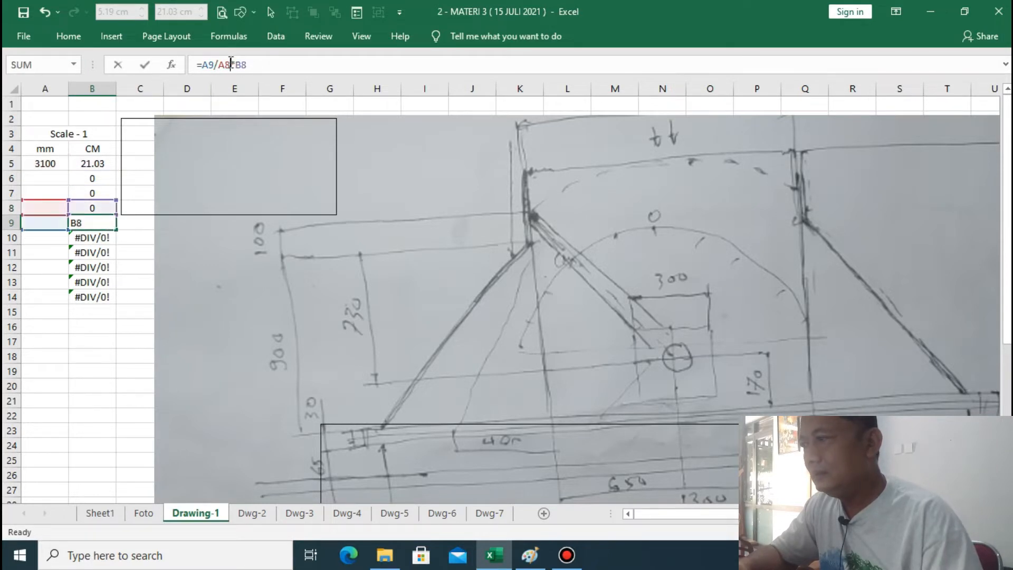
Edit the formula in cell B9 so that A9 is divided by the reference cell A5
left_click(230, 64)
key("BackSpace")
type("5")
key("Right")
key("Right")
key("Right")
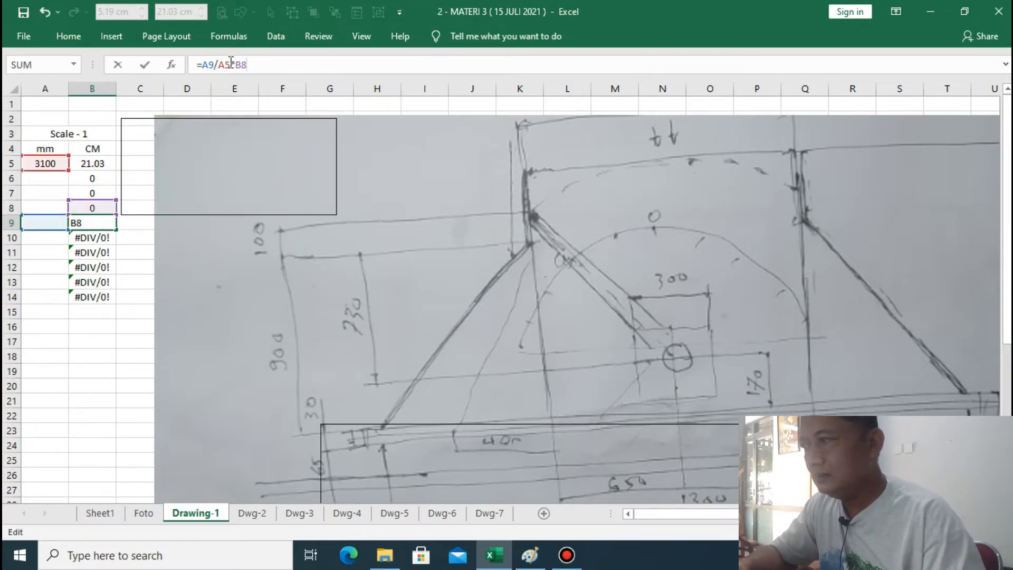
key("Return")
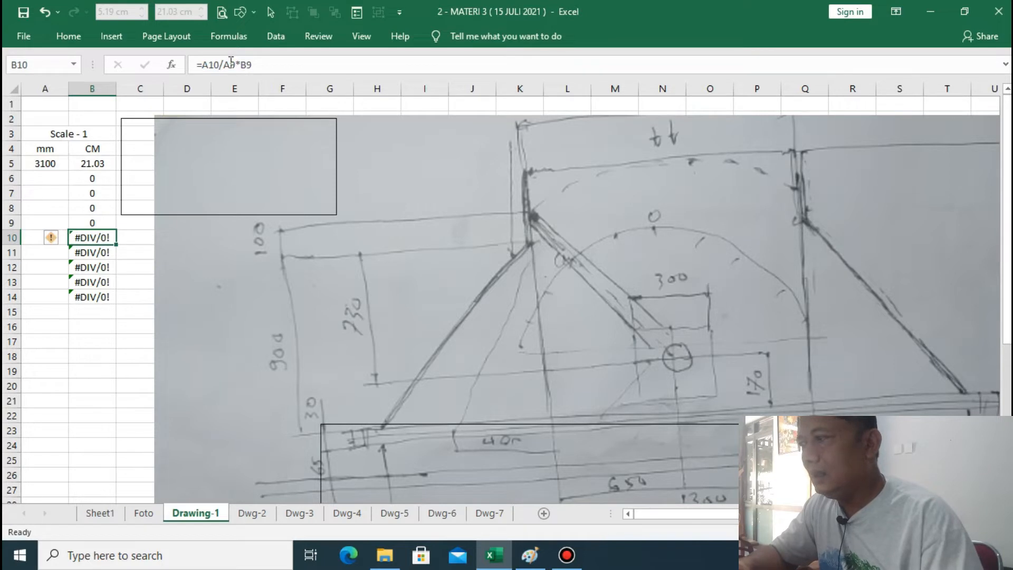
Edit the formula in cell B10 so that A10 is divided by the reference cell A5
left_click(236, 64)
key("BackSpace")
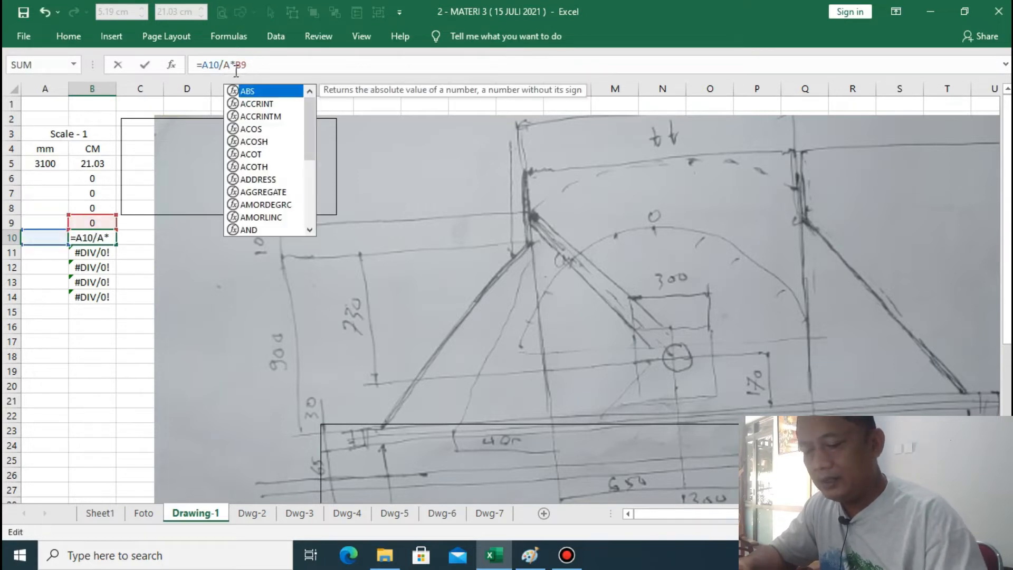
type("5")
key("Return")
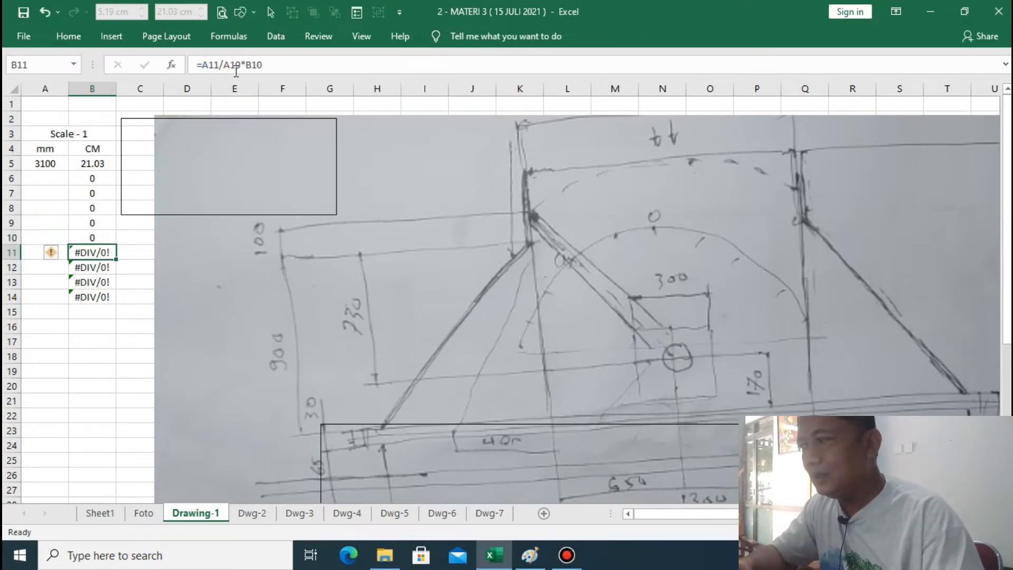
Change the formula in cell B11 to =A11/A5*B5
left_click(238, 64)
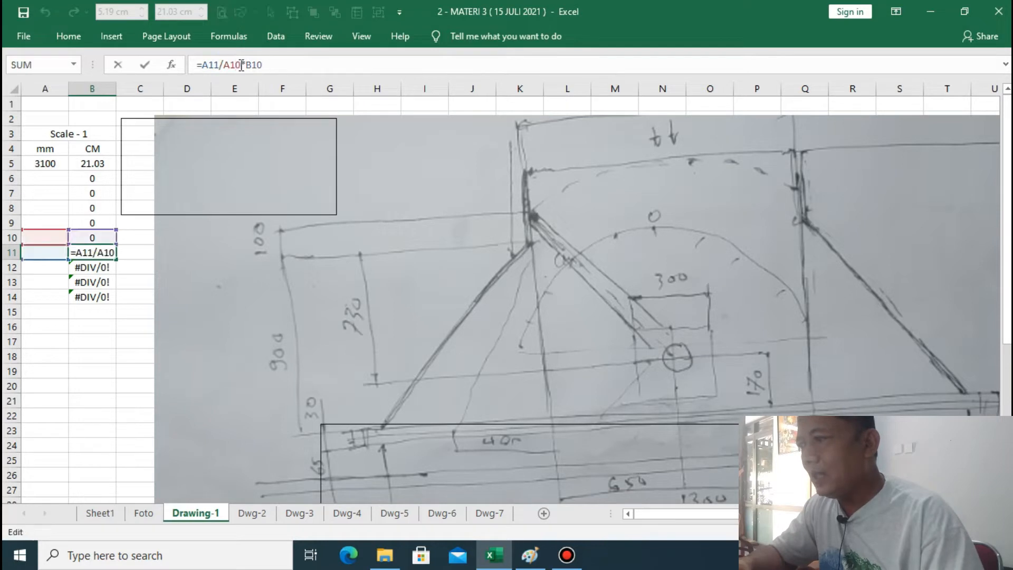
key("BackSpace")
key("BackSpace")
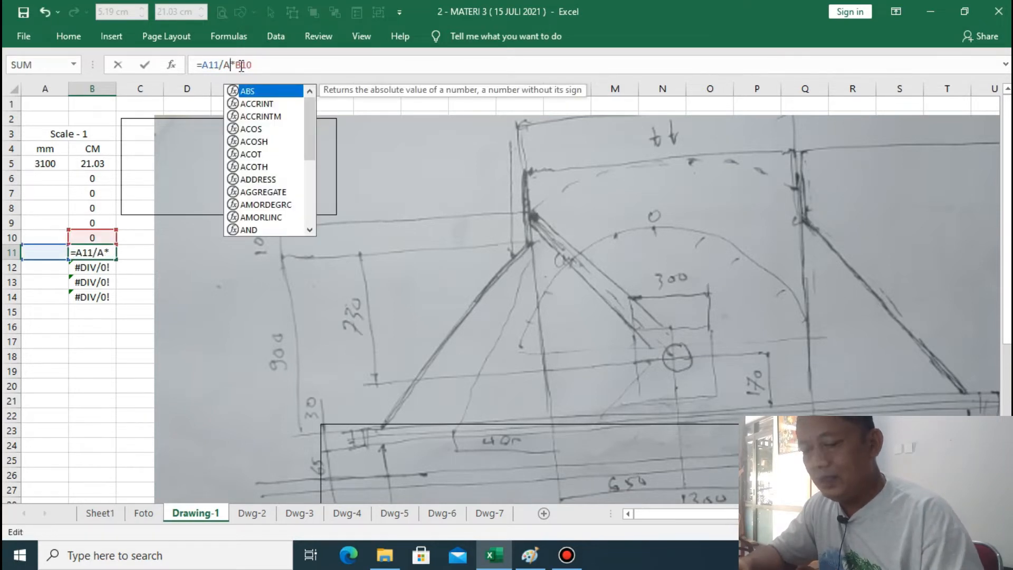
type("5")
key("BackSpace")
key("BackSpace")
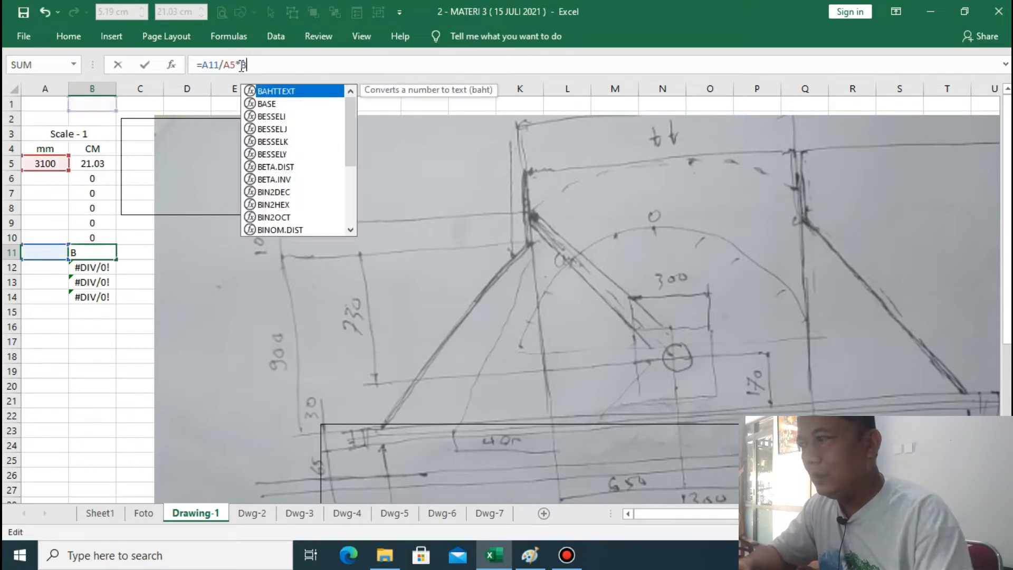
type("5")
key("Return")
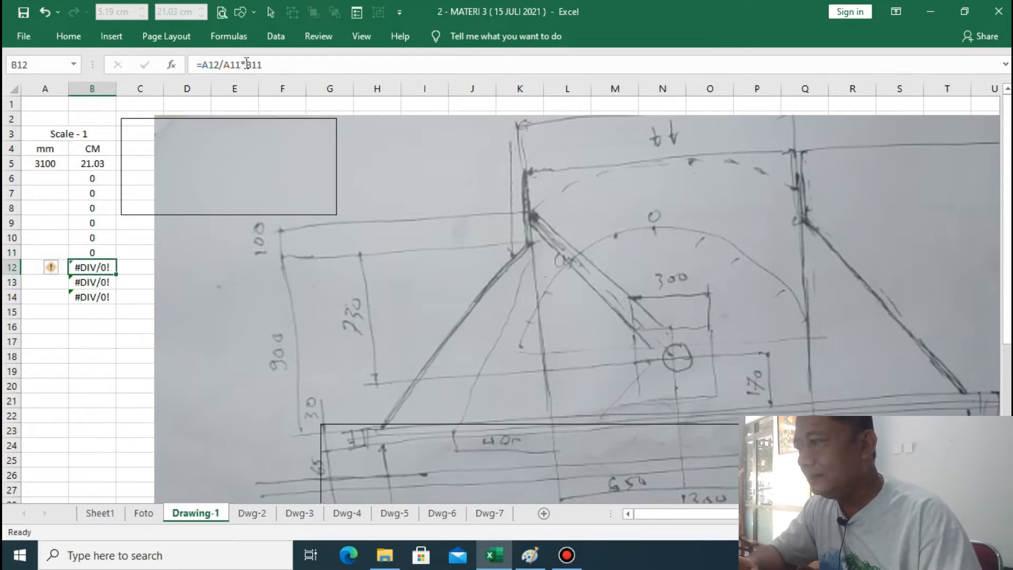
Change the formula in cell B12 to =A12/A5*B5
left_click(100, 252)
left_click(97, 266)
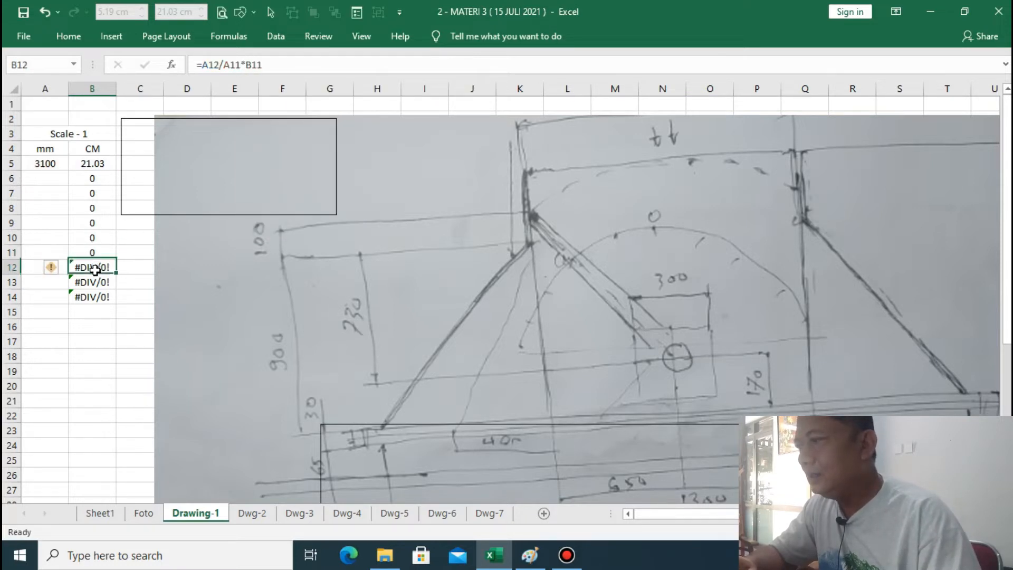
left_click(239, 64)
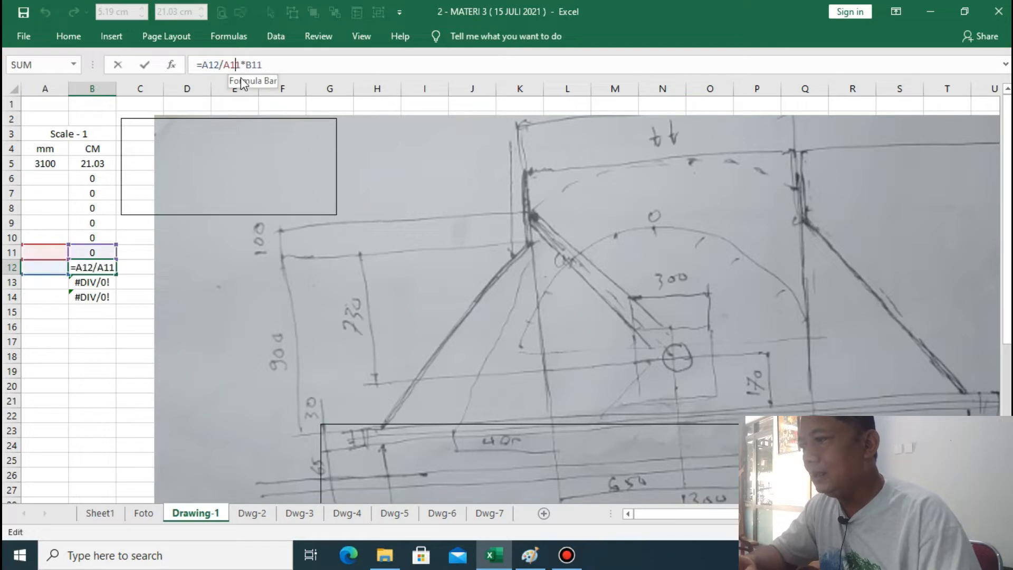
key("BackSpace")
key("BackSpace")
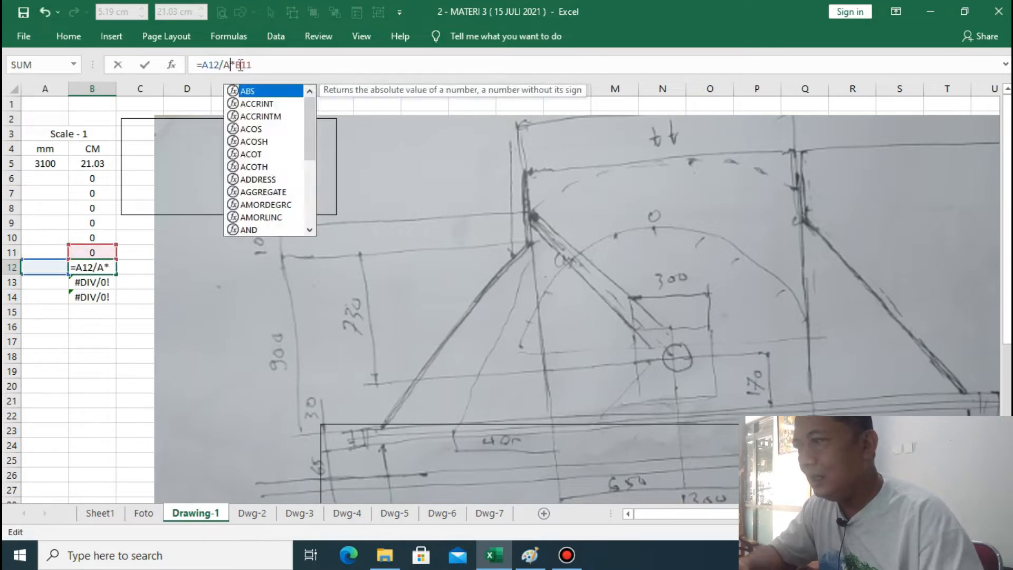
type("5")
key("BackSpace")
key("BackSpace")
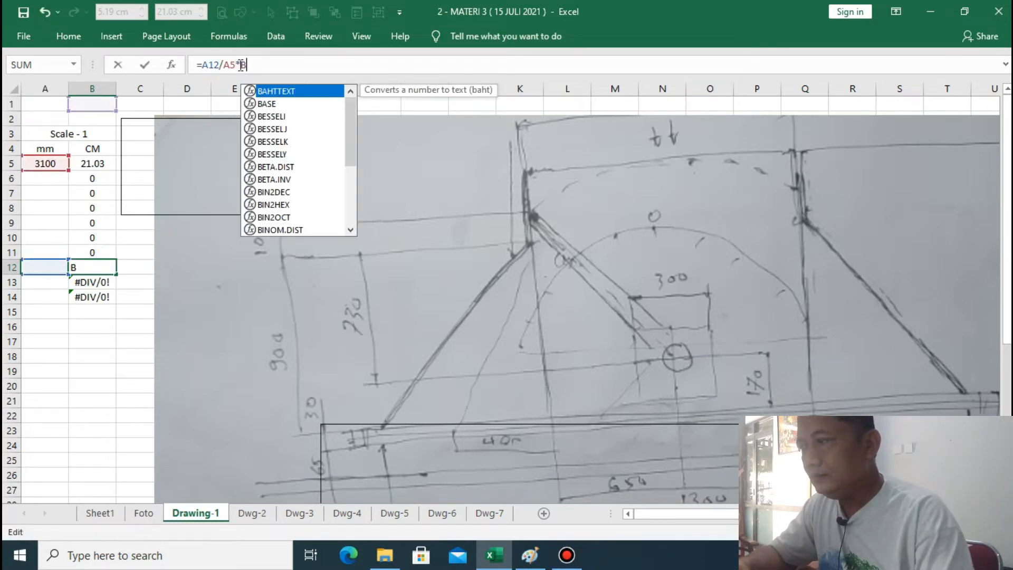
type("5")
key("Return")
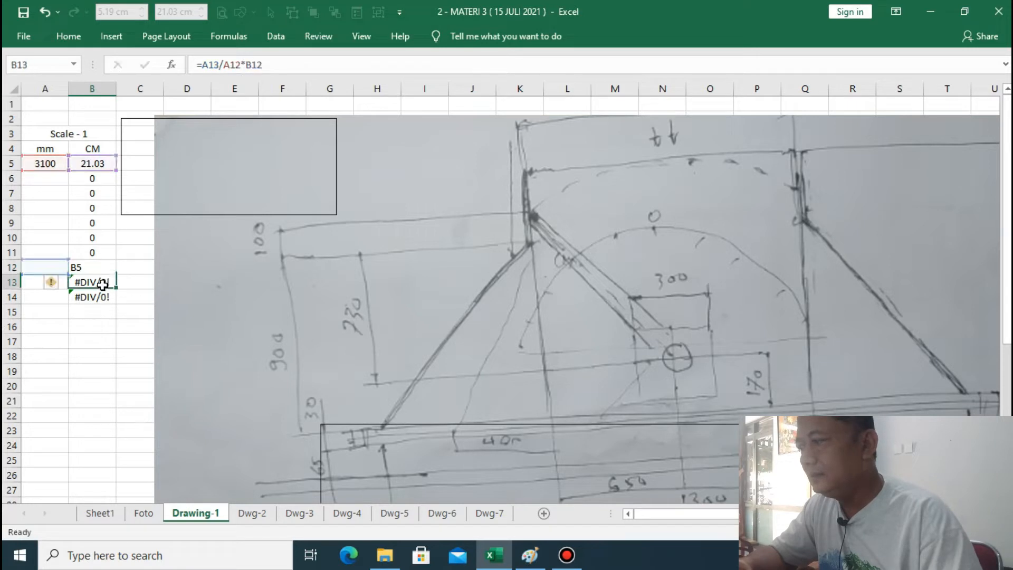
Edit the formula in cell B13 so that A13 is divided by the reference cell A5
left_click(241, 65)
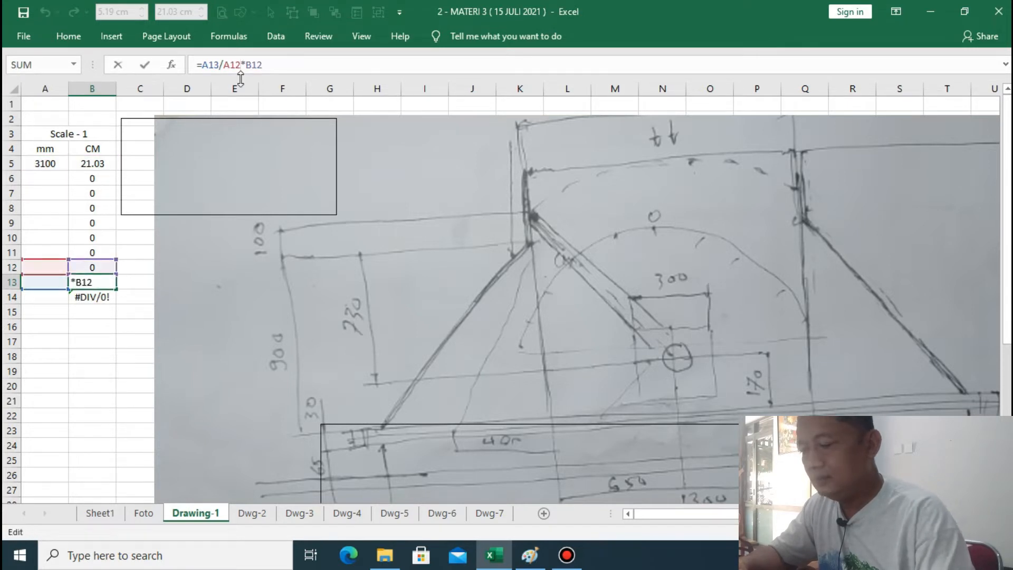
key("BackSpace")
key("BackSpace")
type("5")
key("Right")
key("Right")
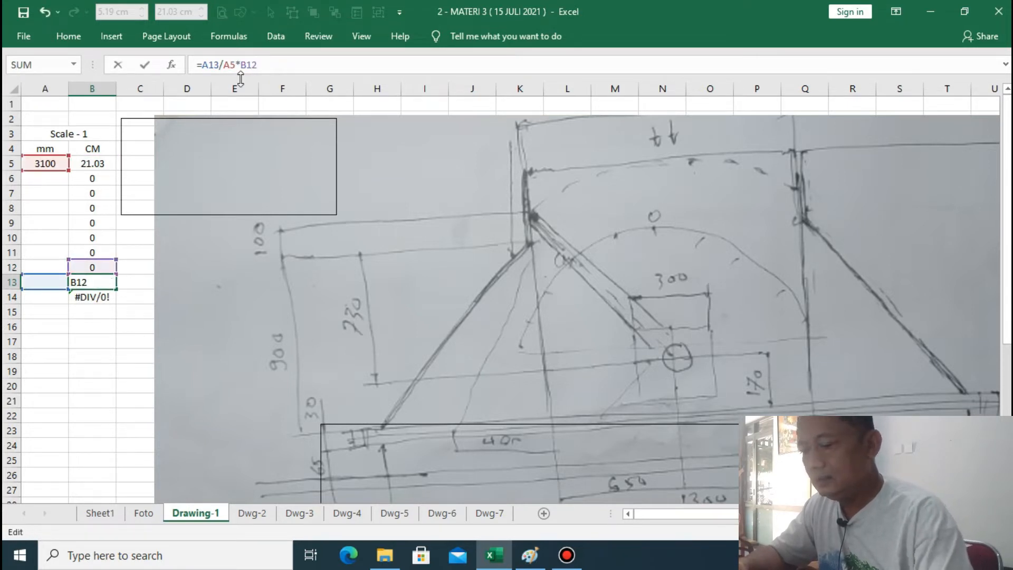
key("Return")
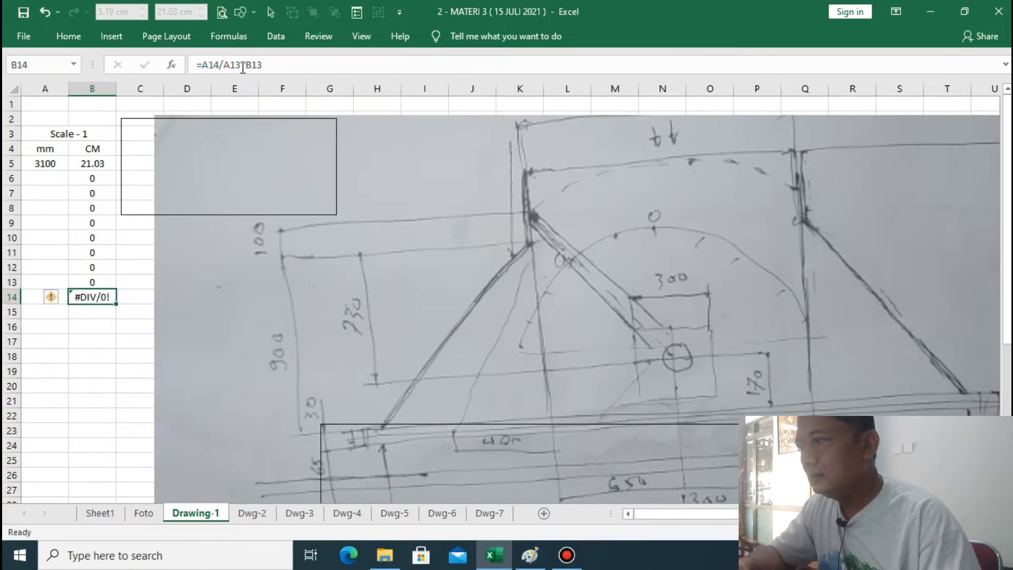
Change the formula in cell B14 to =A14/A5*B5
left_click(243, 68)
key("BackSpace")
key("BackSpace")
type("5")
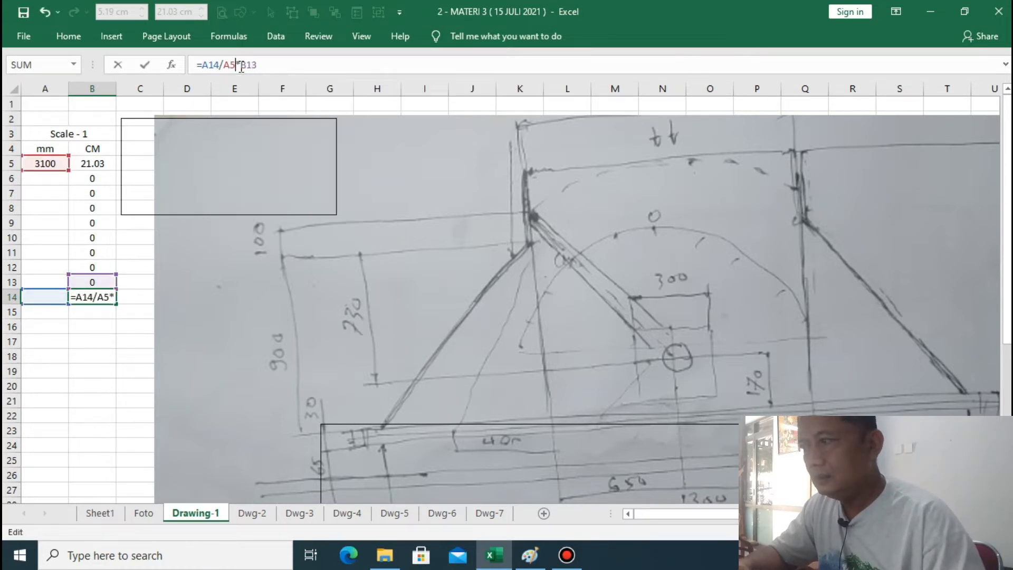
key("Right")
key("Right")
key("Right")
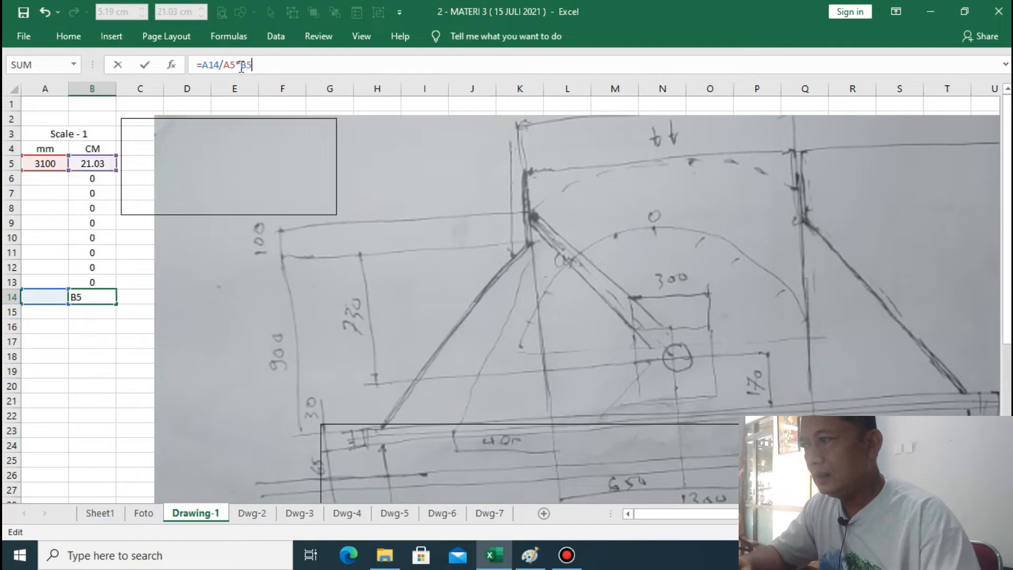
left_click(102, 356)
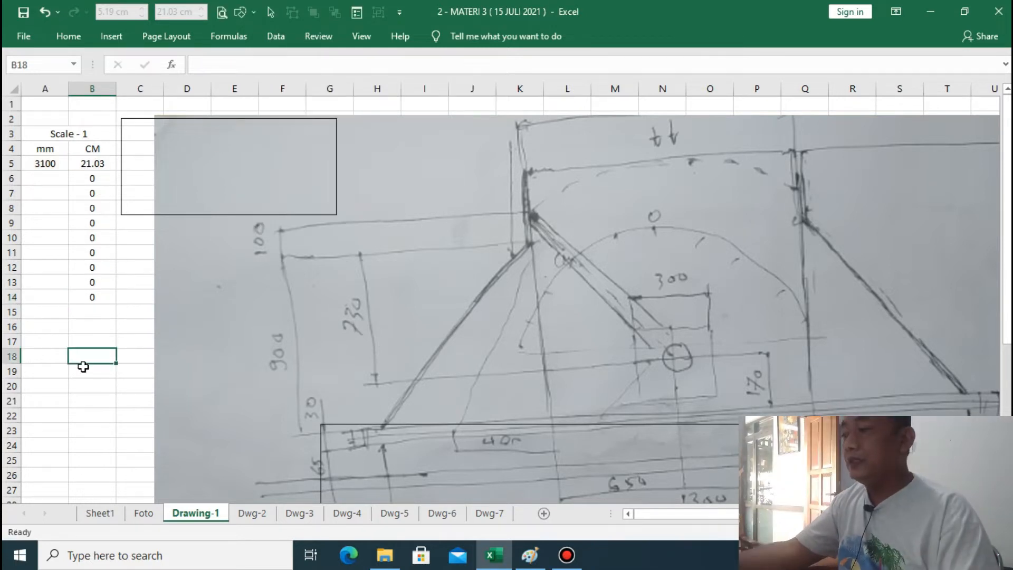
Shift the sketch picture slightly up and away from the scale table, and enter 900, 730, 650 and 170 in cells A6 to A9
left_click_drag(373, 382, 400, 353)
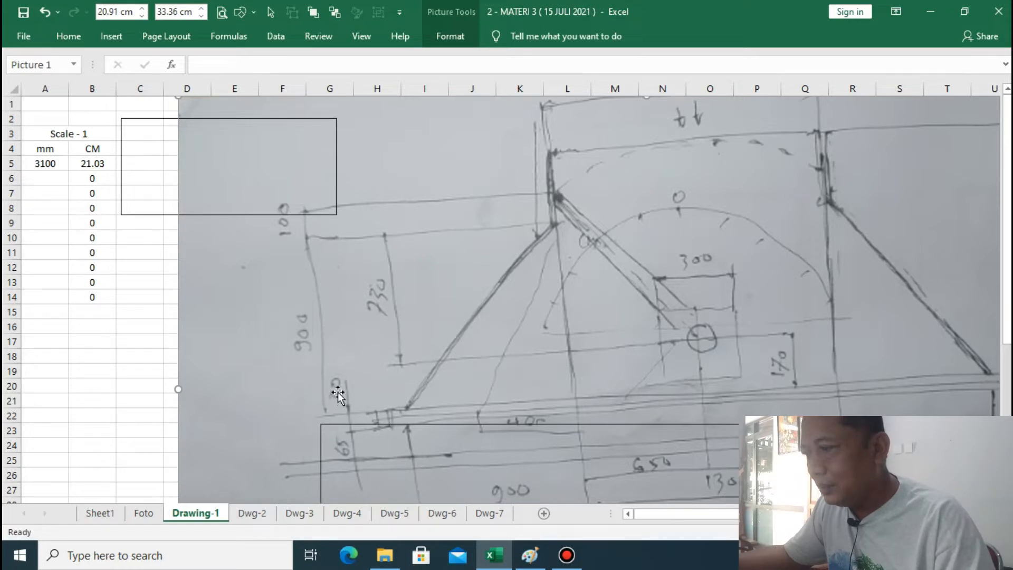
left_click(40, 176)
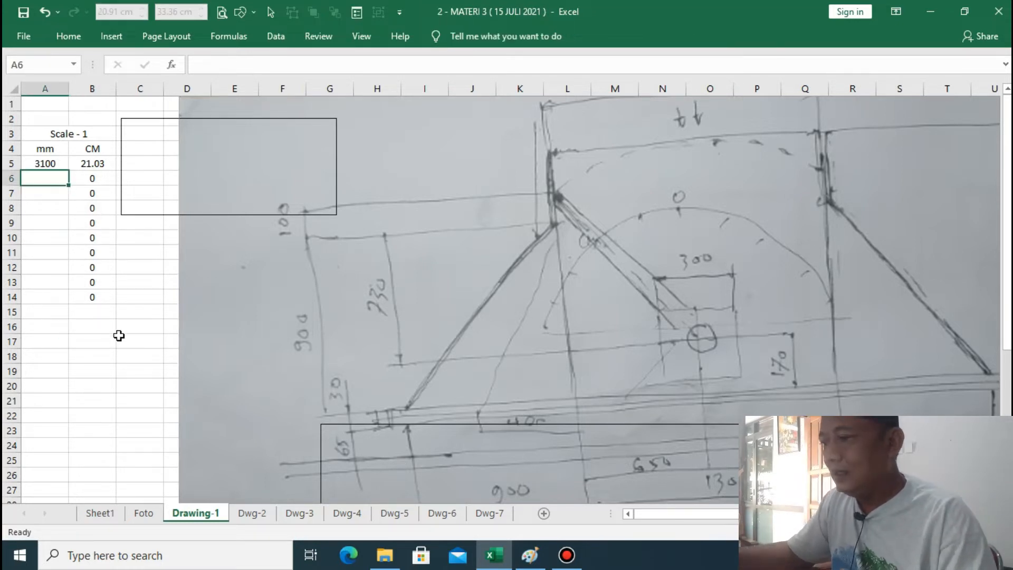
type("900")
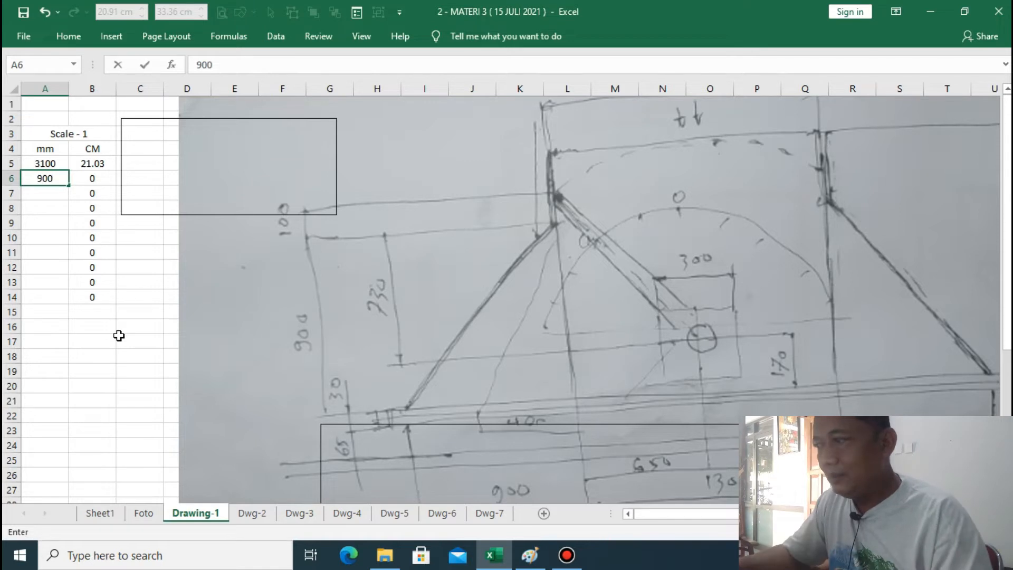
key("Return")
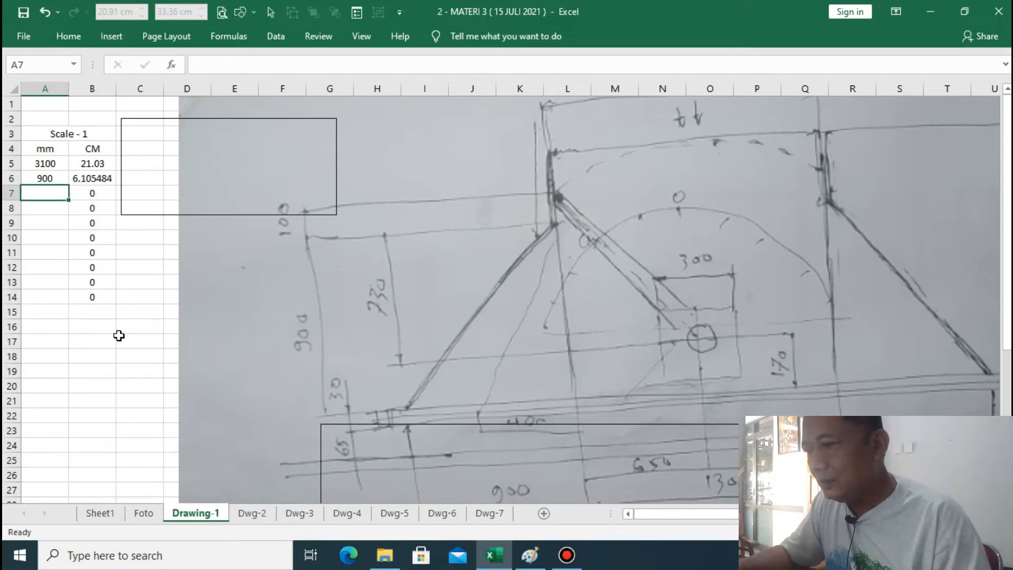
type("730")
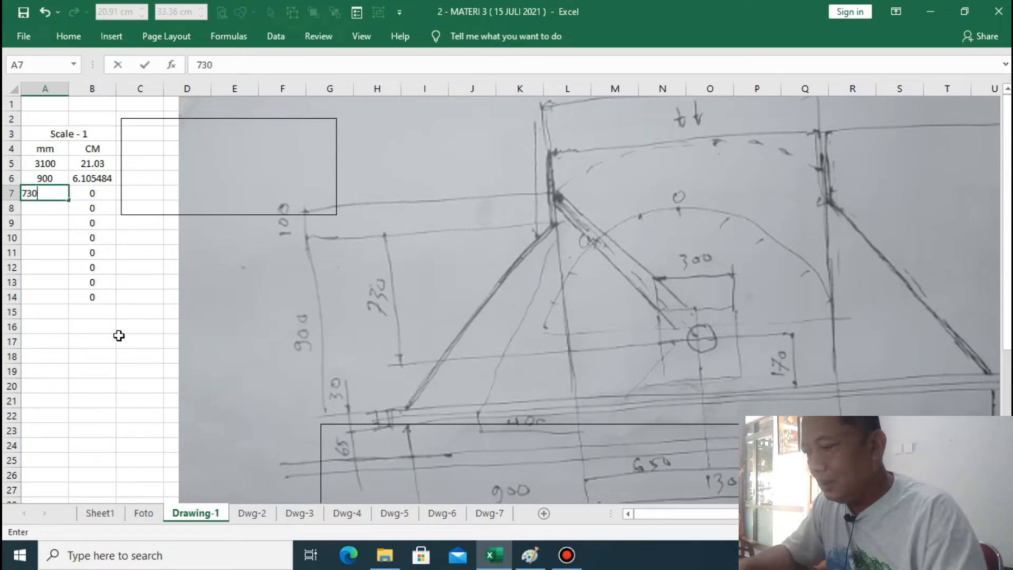
key("Return")
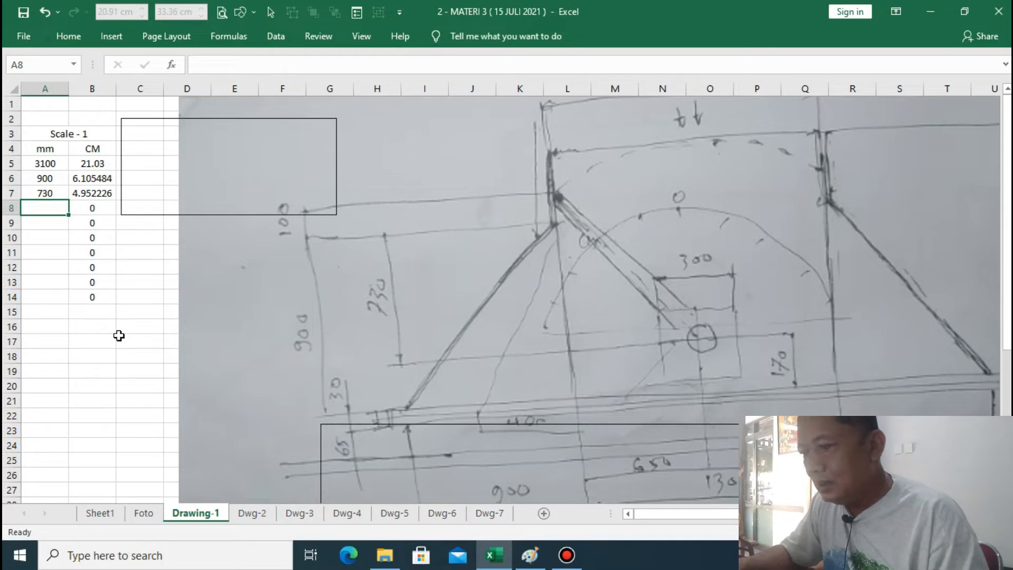
type("6")
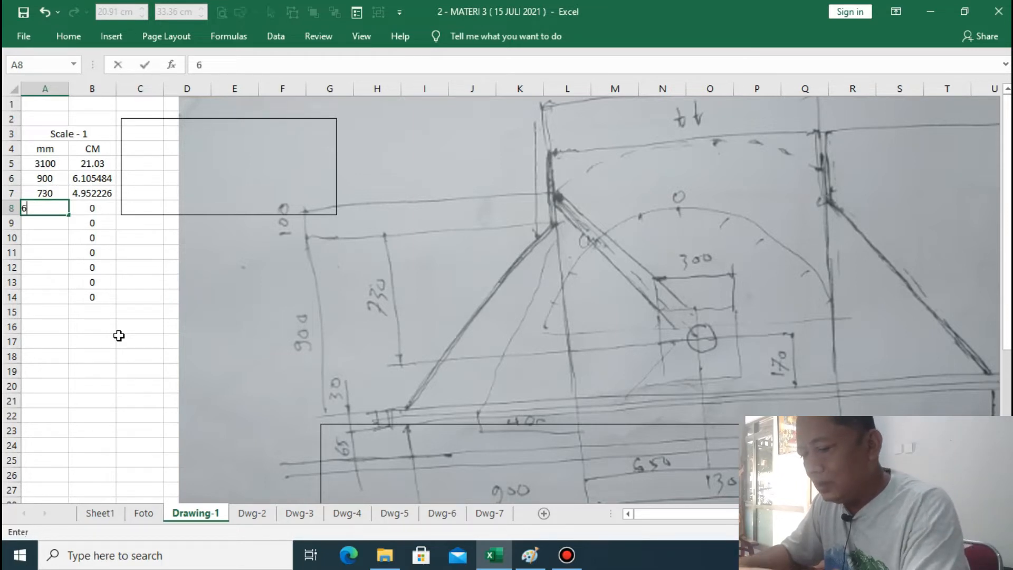
type("50")
key("Return")
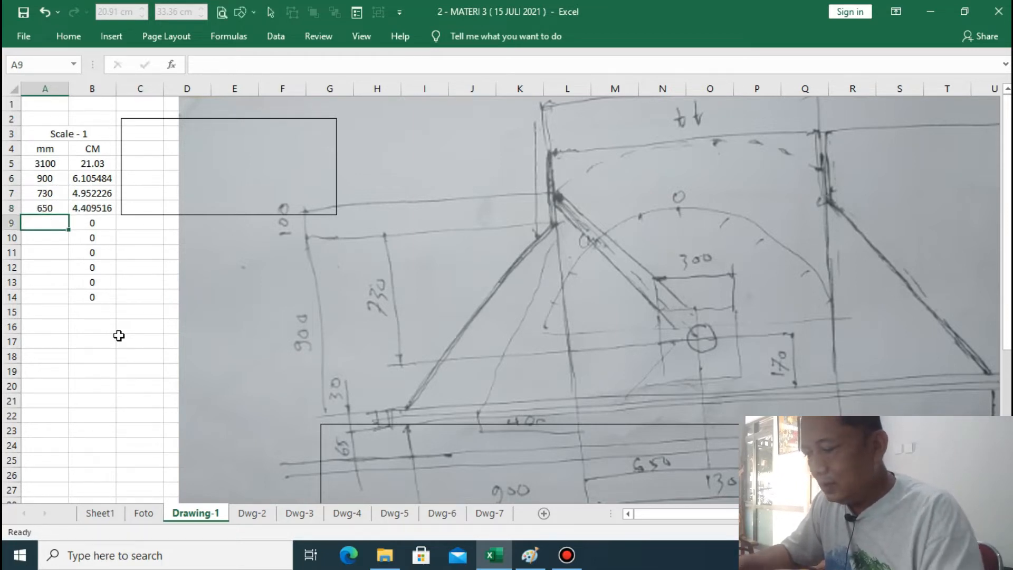
type("170")
key("Return")
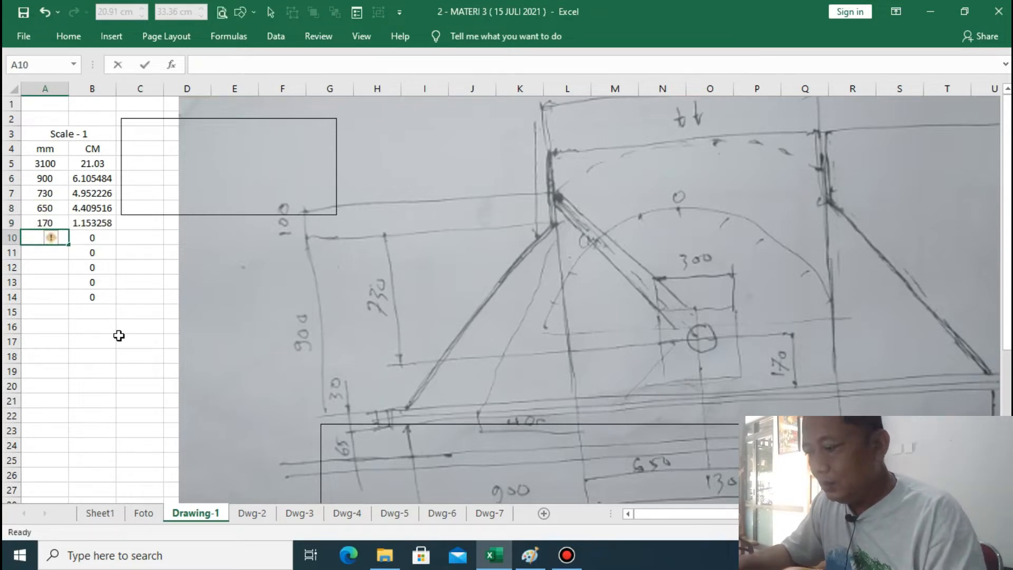
Enter the mm dimensions 300, 400, 60, 30 and 100 in cells A10 to A14
type("300")
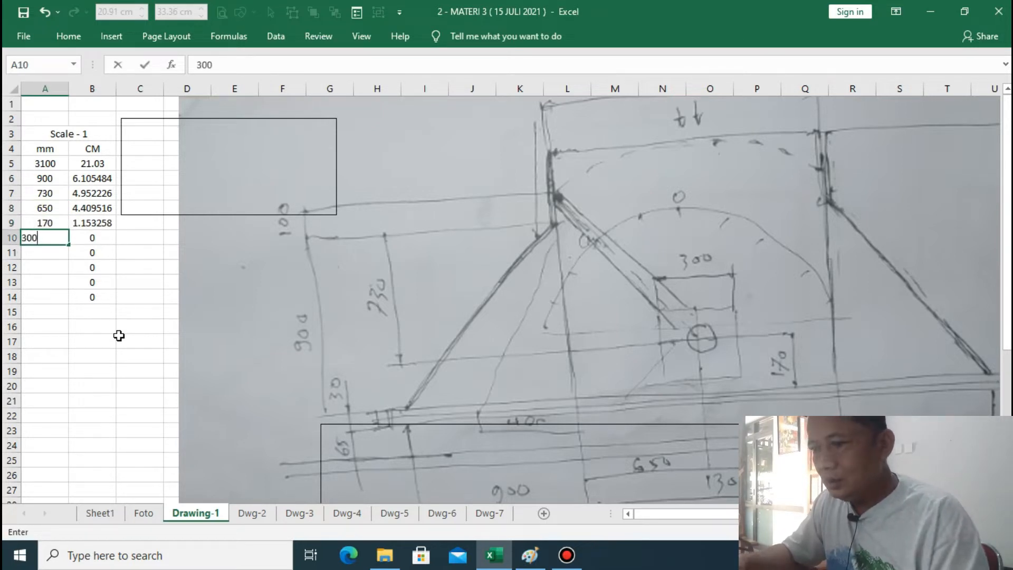
key("Return")
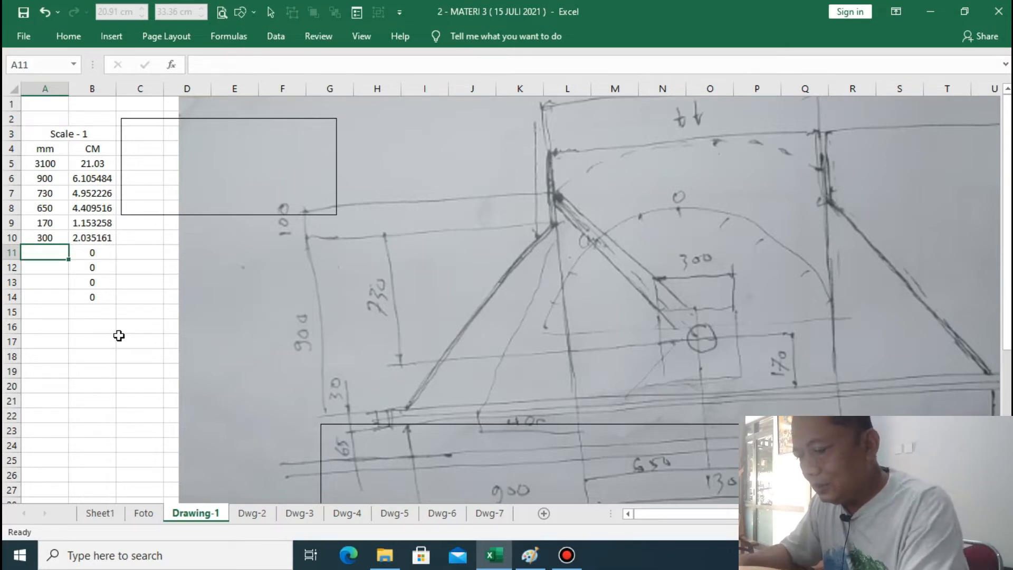
type("400")
key("Return")
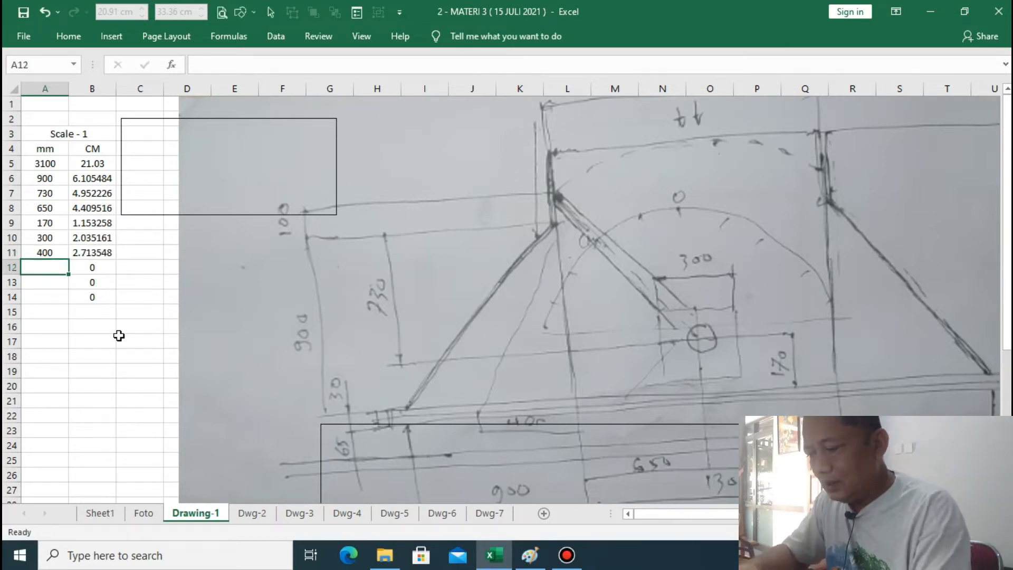
type("60")
key("Return")
type("30")
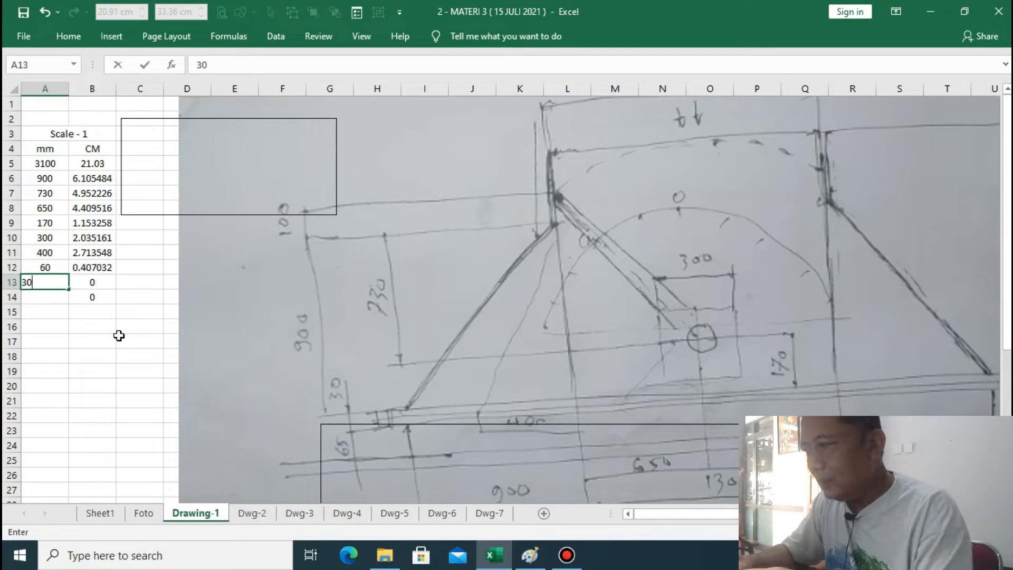
key("Return")
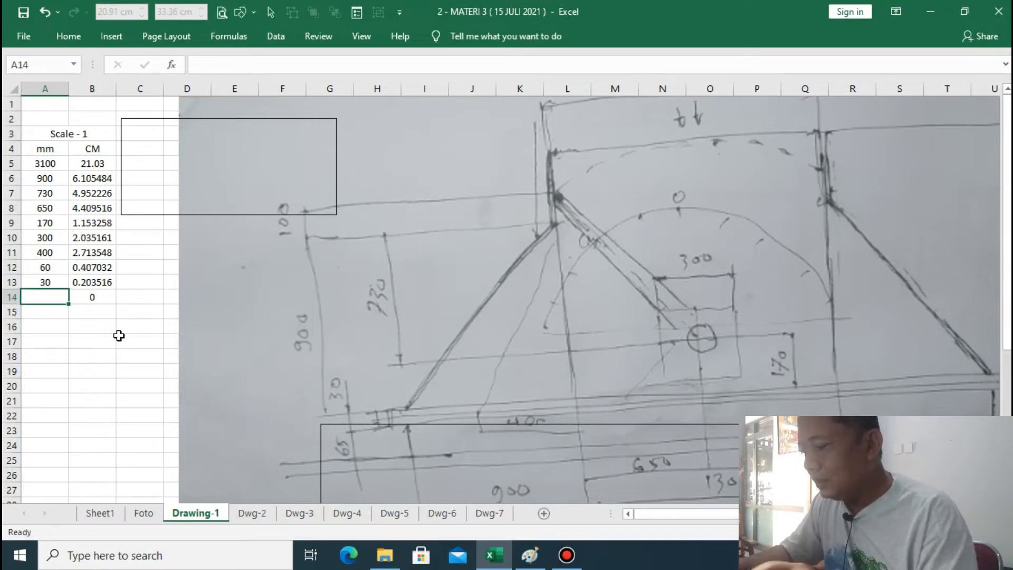
type("100")
left_click(112, 341)
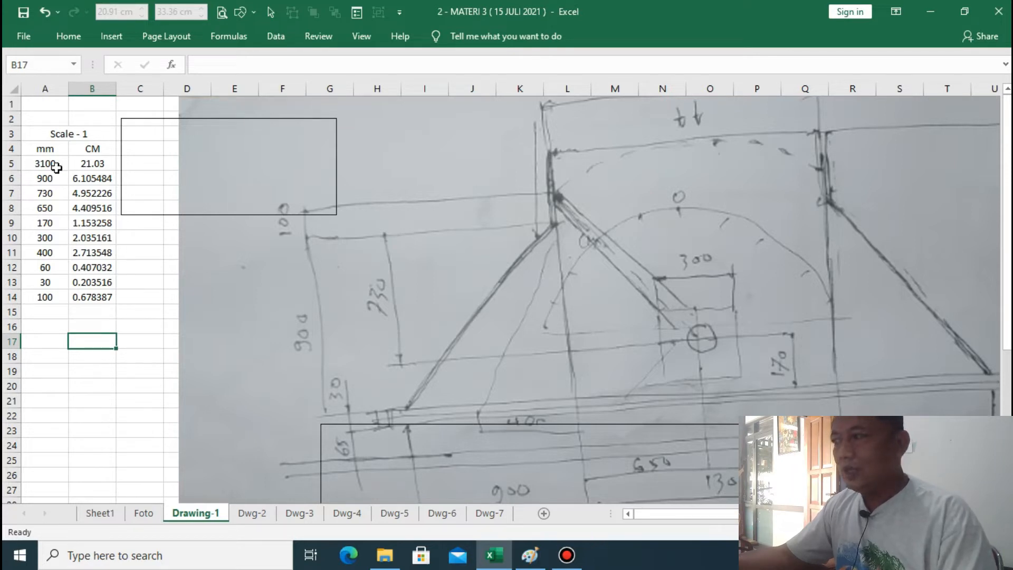
Format the reference values in A5:B5 as bold and underlined with a blue font colour
left_click_drag(53, 164, 100, 163)
left_click(66, 37)
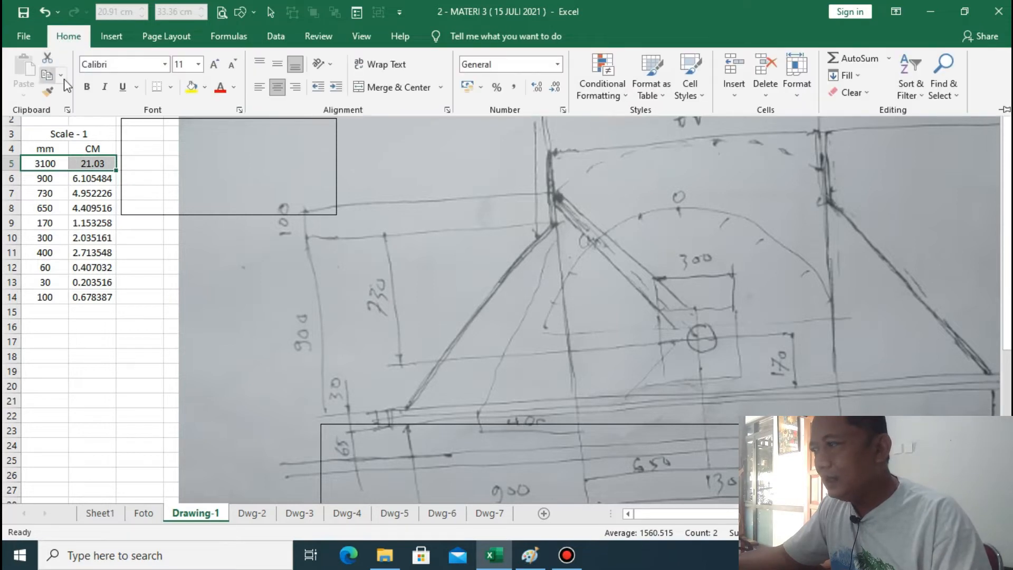
left_click(86, 86)
left_click(122, 86)
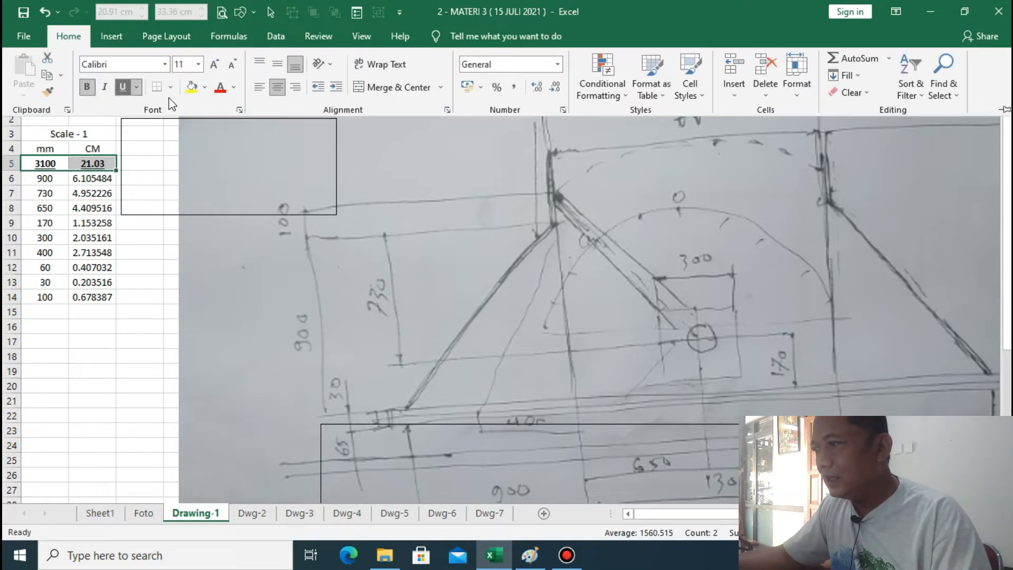
left_click(234, 88)
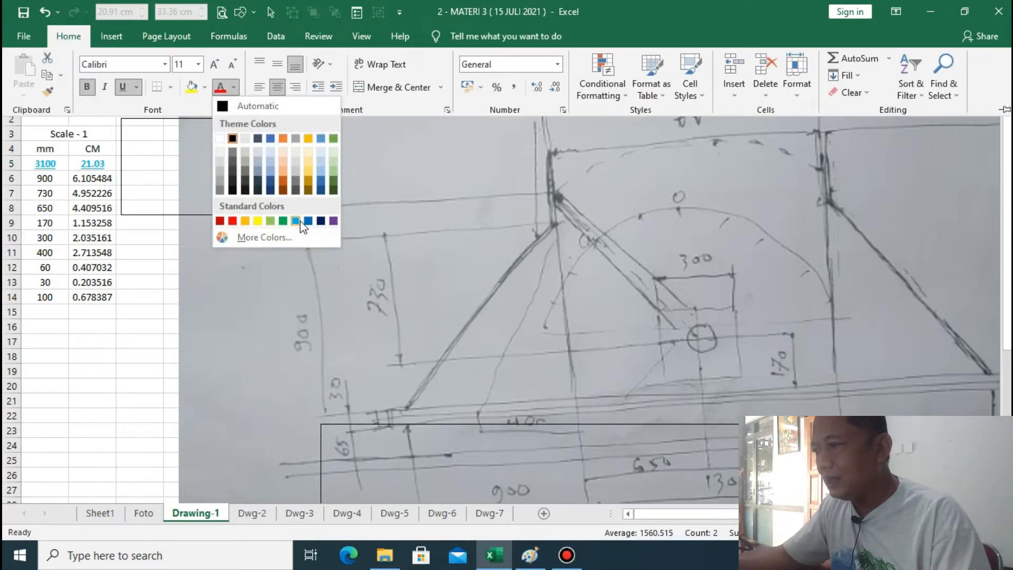
left_click(278, 234)
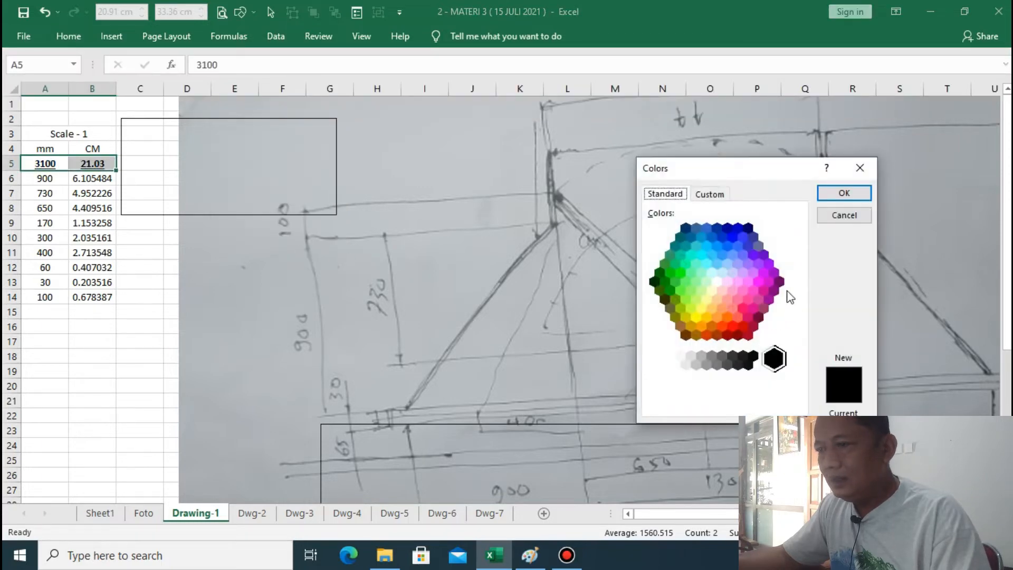
left_click(712, 235)
left_click(844, 193)
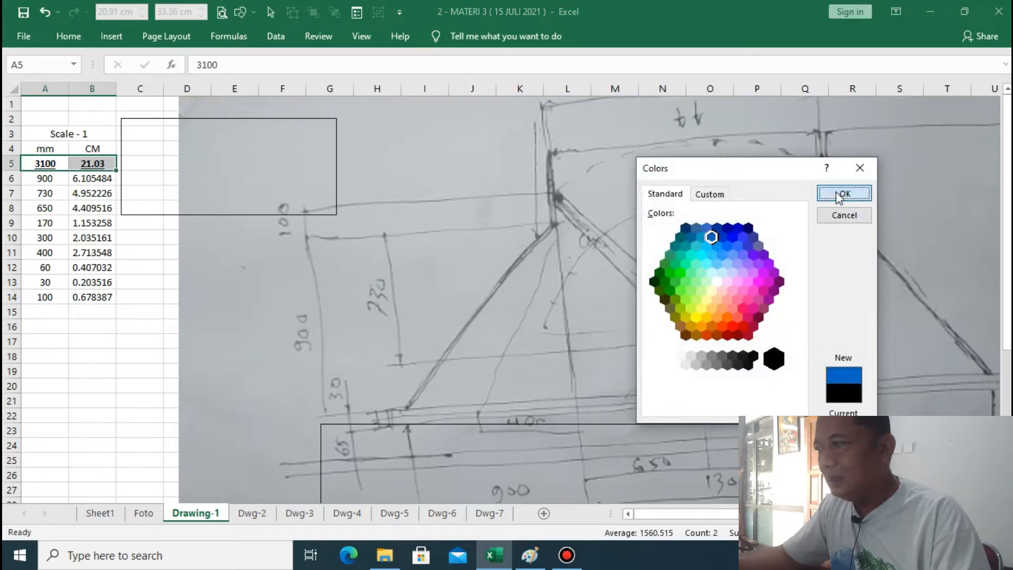
left_click(88, 352)
double_click(88, 352)
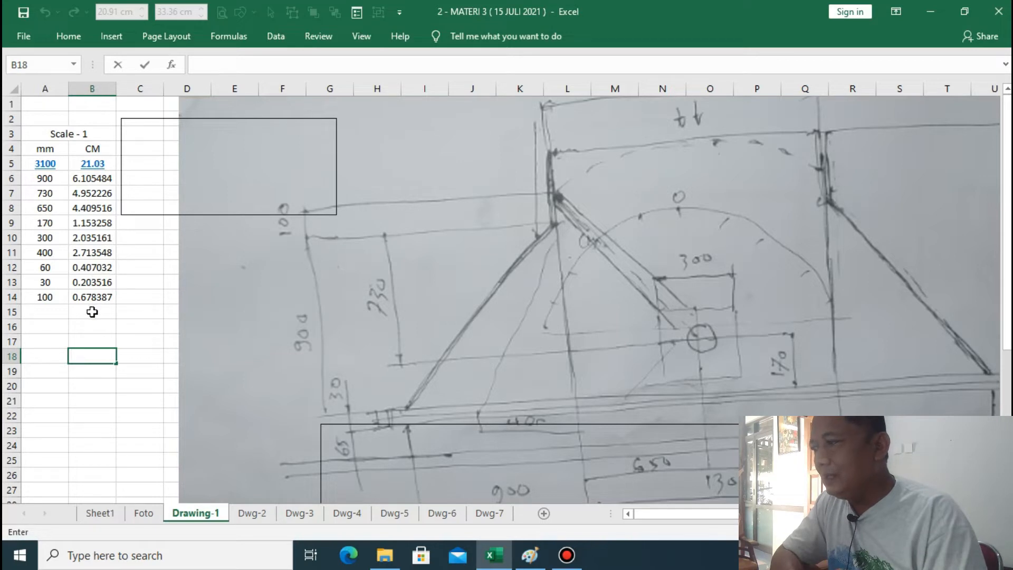
Enter the heading "Inverse Scale -1" in cell A16 below the scale table
left_click(49, 326)
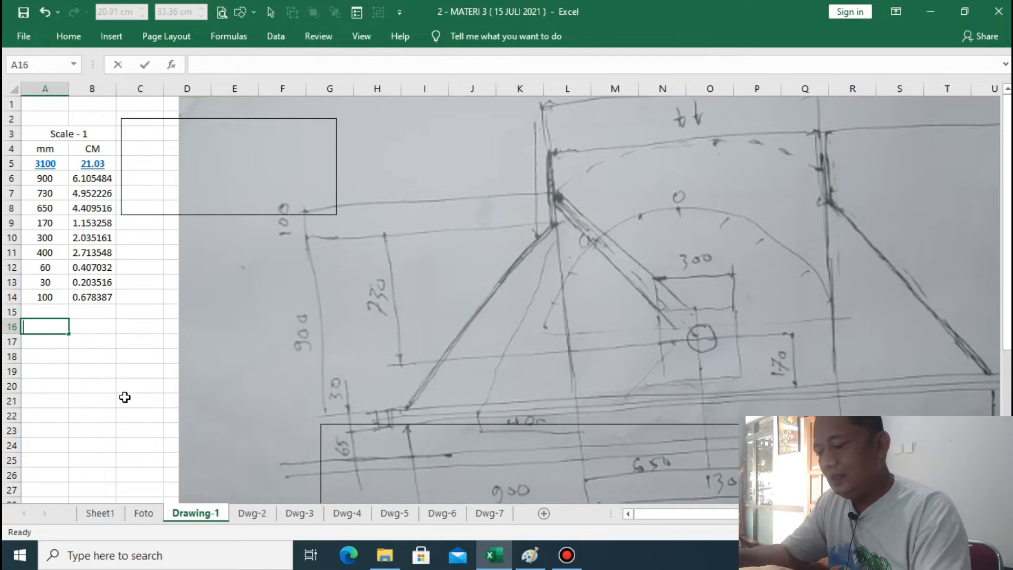
type("Inv")
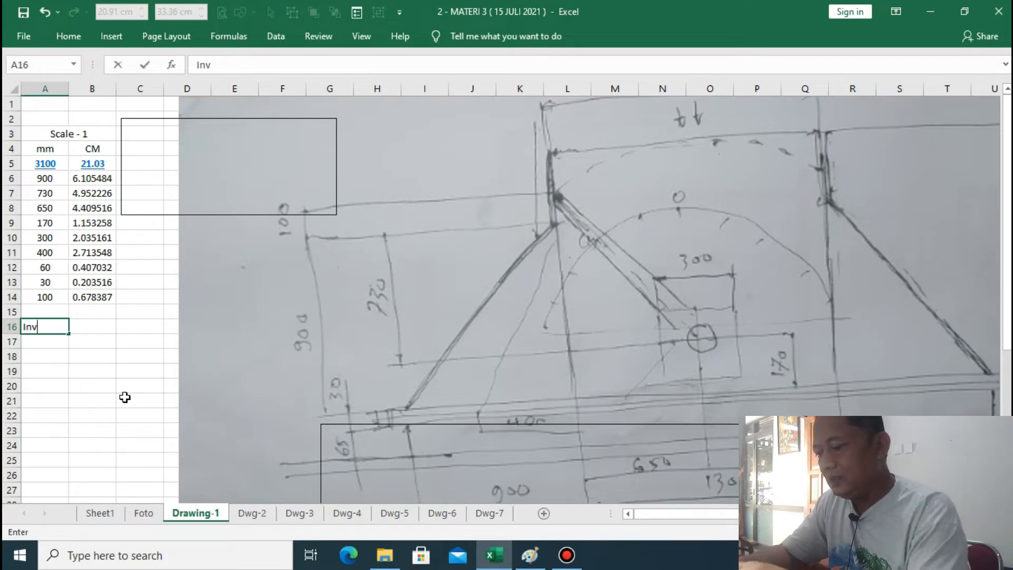
type("erse Scale -1")
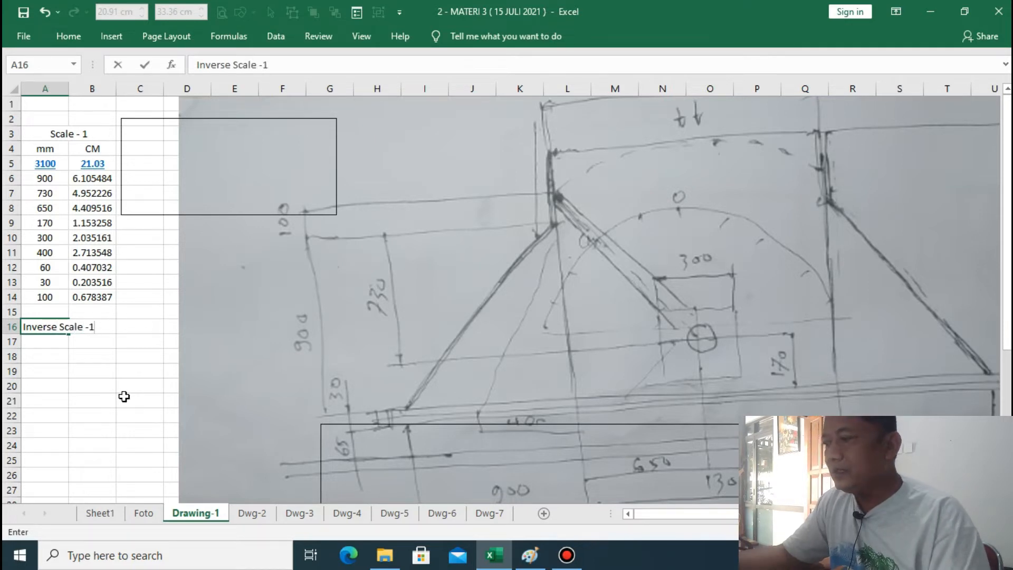
left_click(124, 397)
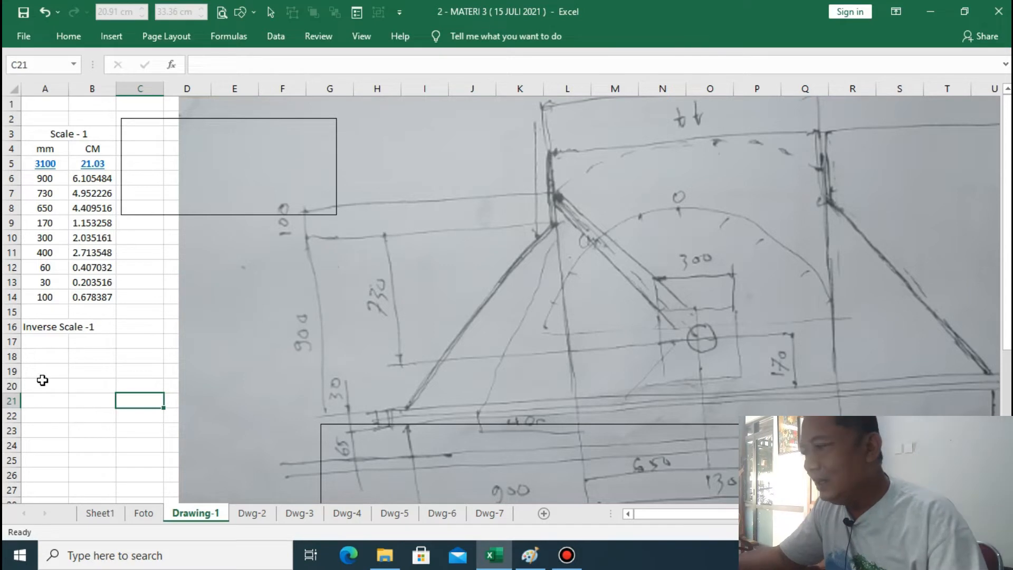
Merge and centre the Inverse Scale -1 heading across A16:B16
left_click(59, 323)
left_click_drag(59, 323, 103, 325)
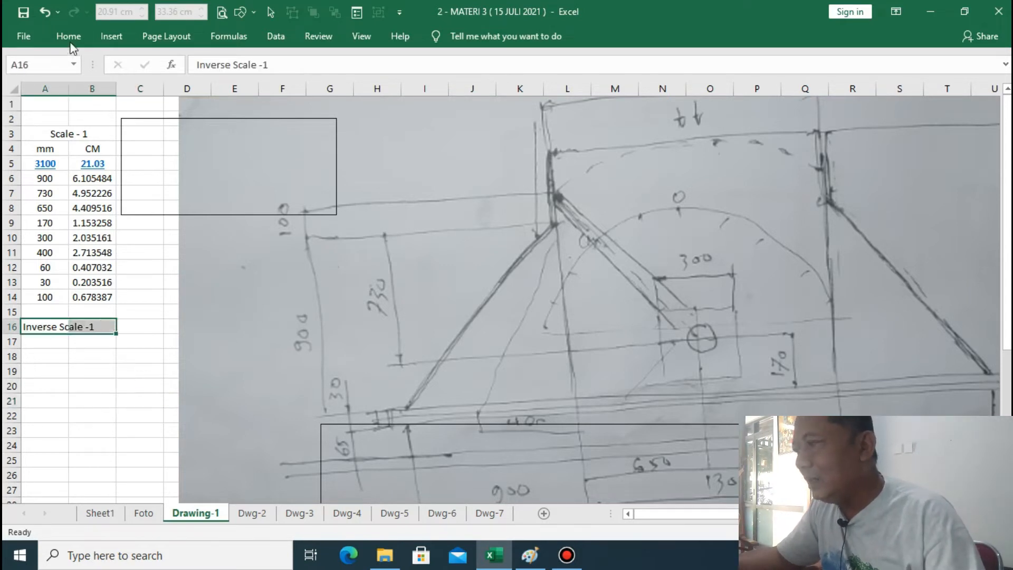
left_click(66, 32)
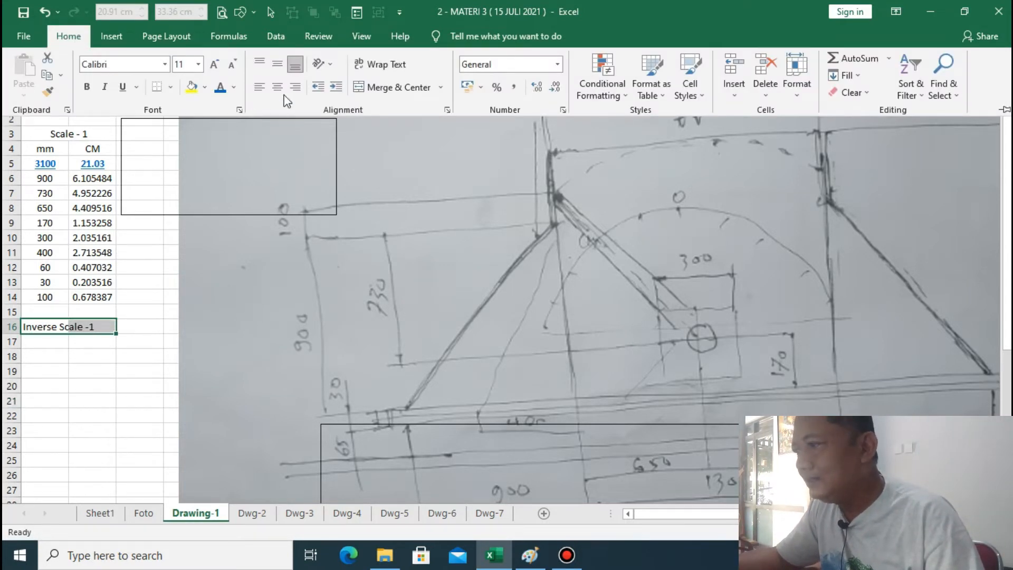
left_click(277, 87)
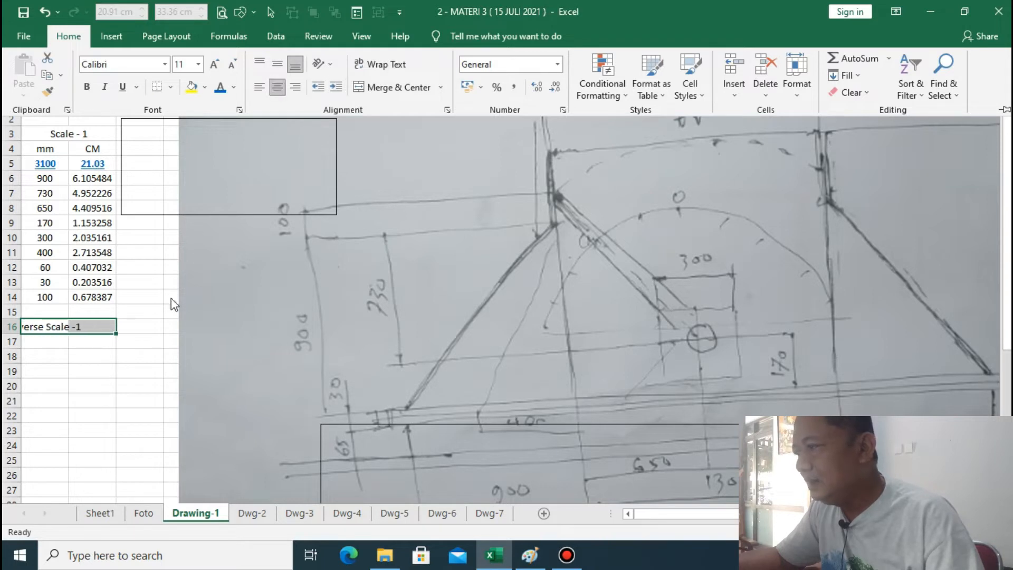
left_click(390, 87)
left_click(138, 400)
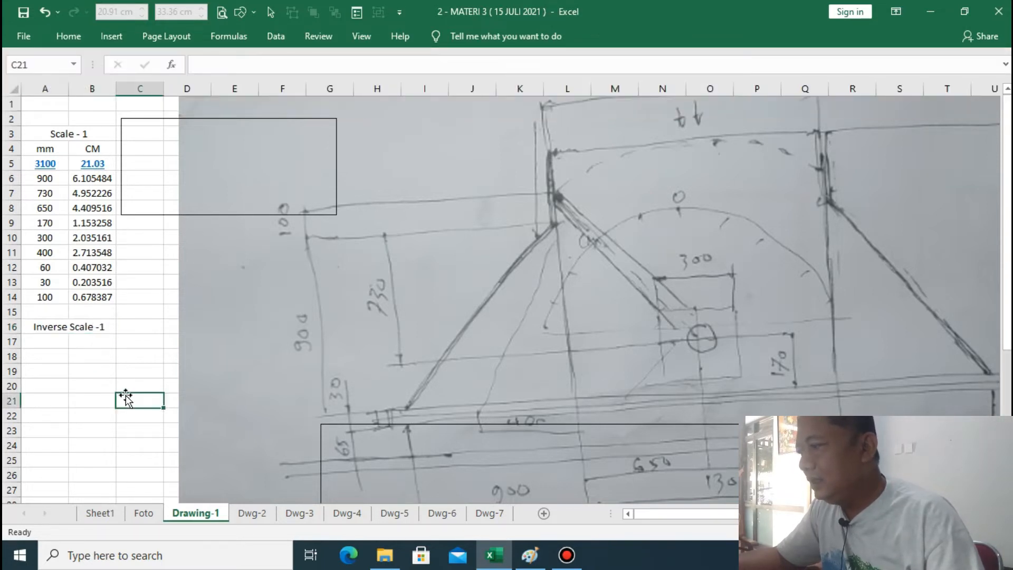
Link cell A17 to the reference CM value with the formula =B5
left_click(55, 343)
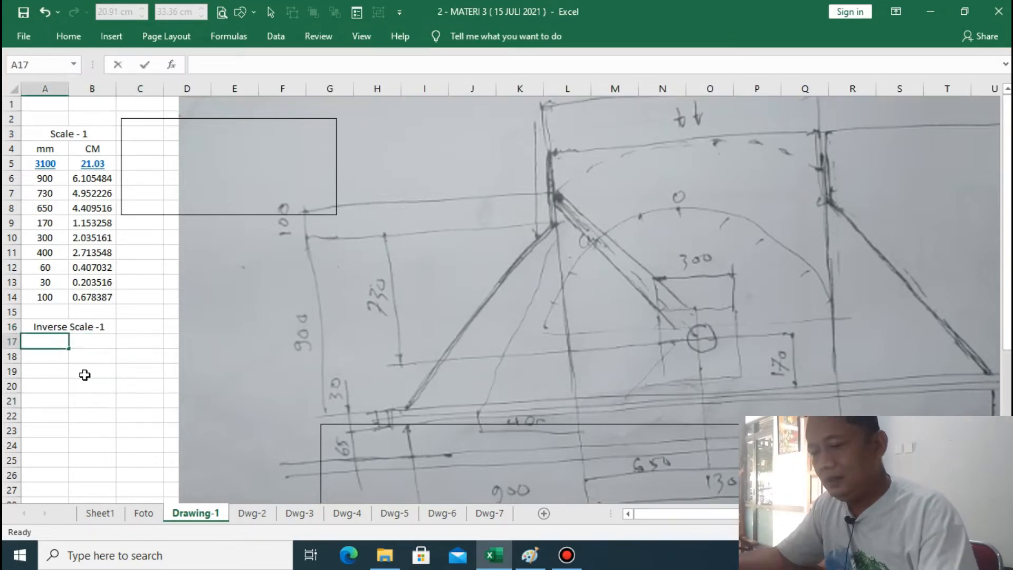
type("=")
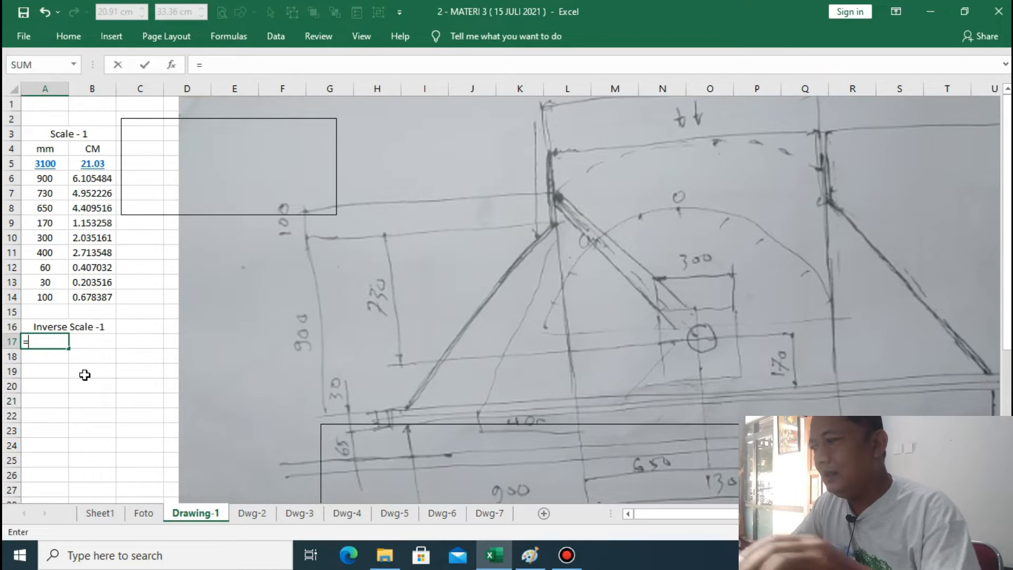
left_click(93, 167)
key("Return")
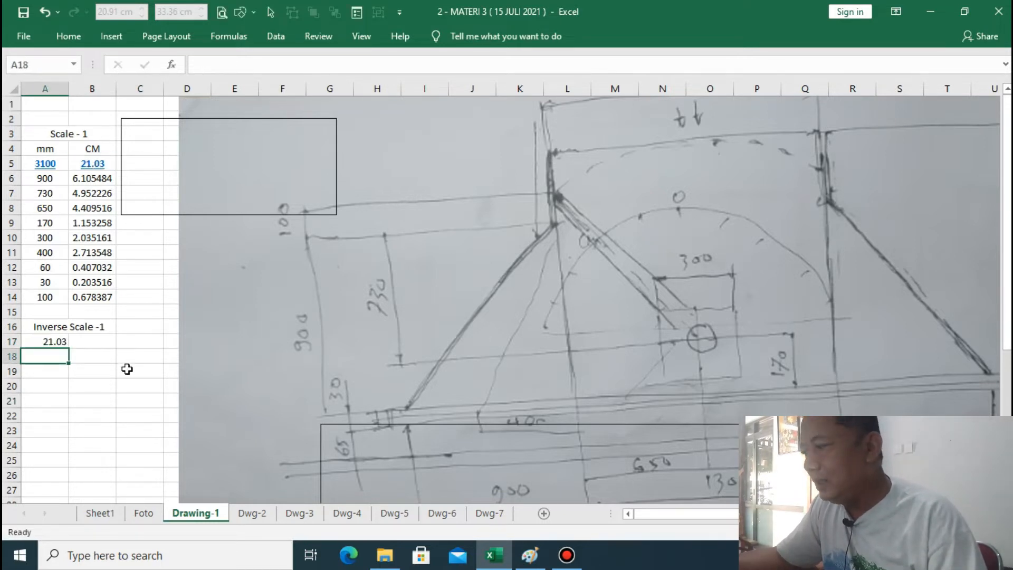
Link cell B17 to the reference mm value with the formula =A5
double_click(103, 343)
type("=")
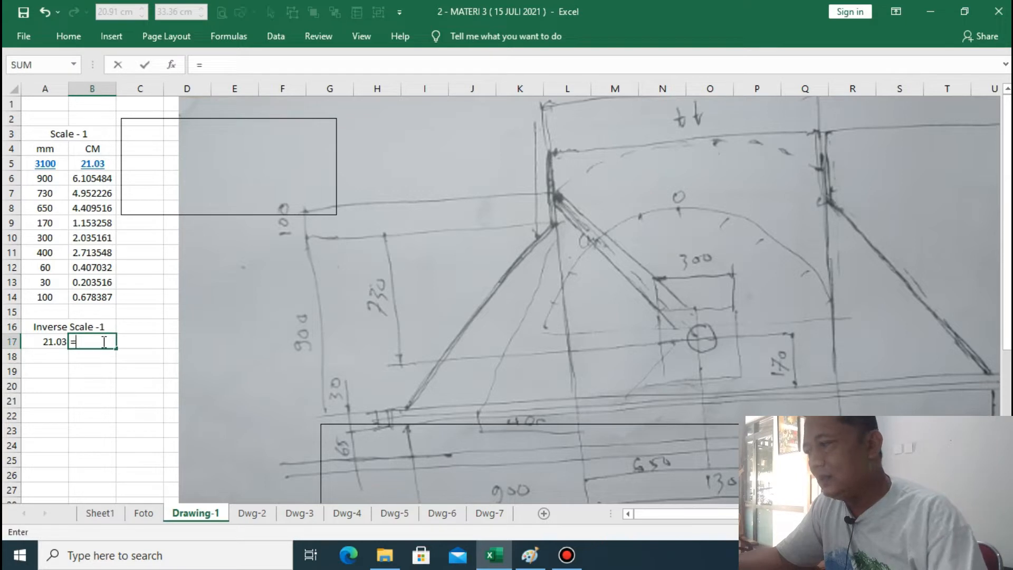
left_click(48, 162)
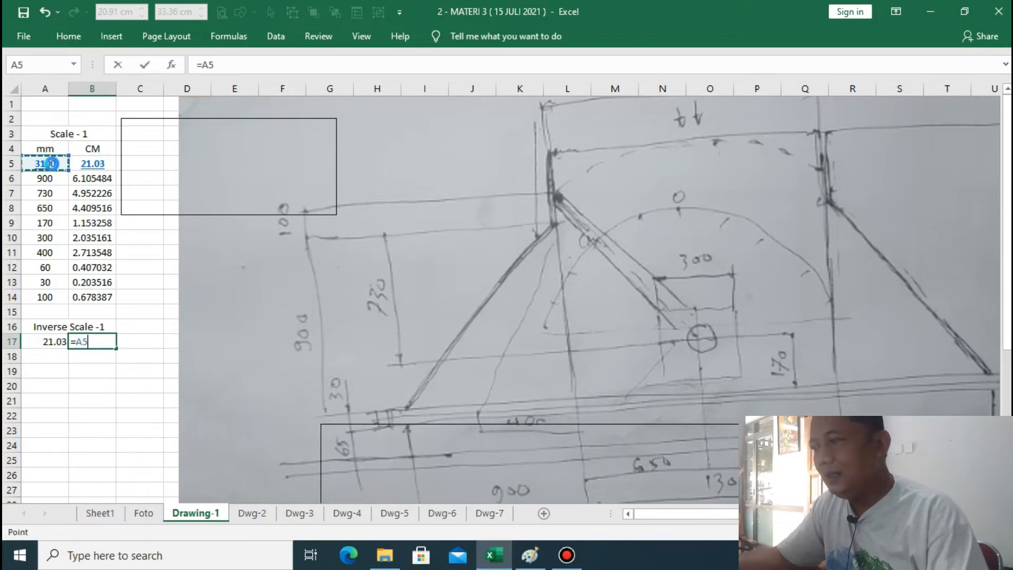
key("Return")
Format the inverse scale reference values in A17:B17 as bold, underlined, blue and centred
left_click_drag(49, 341, 102, 343)
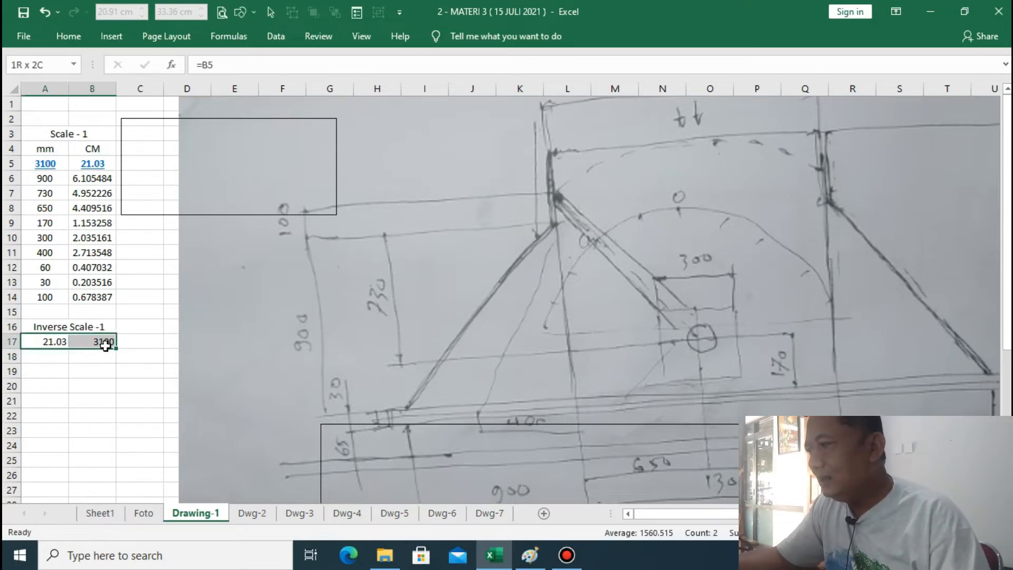
left_click(68, 36)
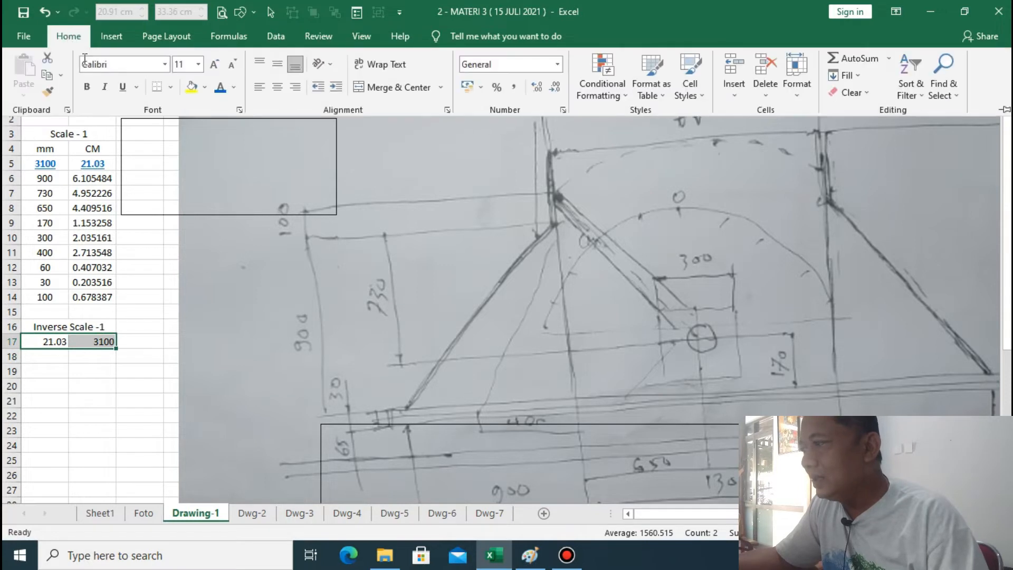
left_click(87, 86)
left_click(123, 92)
left_click(220, 89)
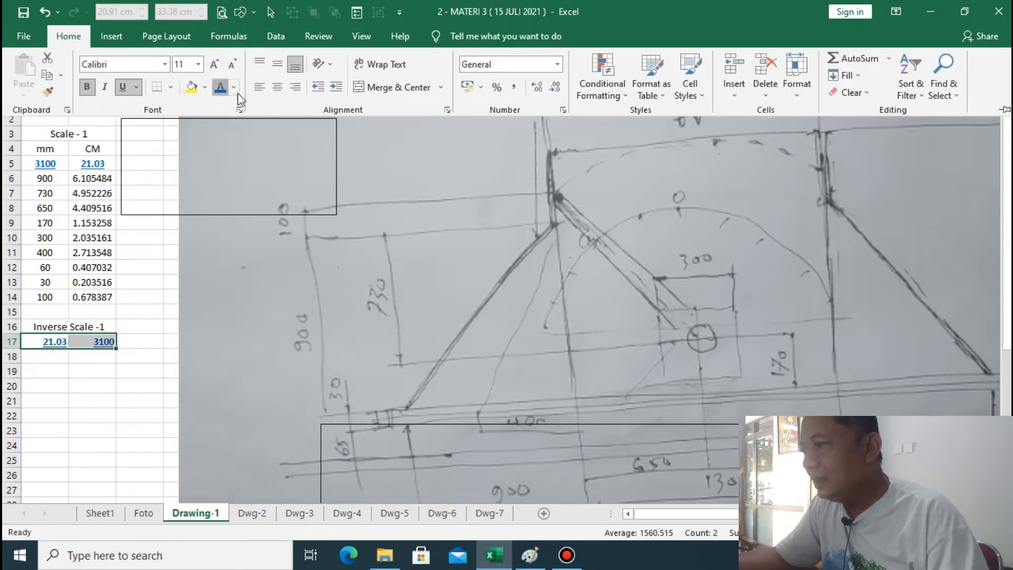
left_click(277, 89)
left_click(139, 403)
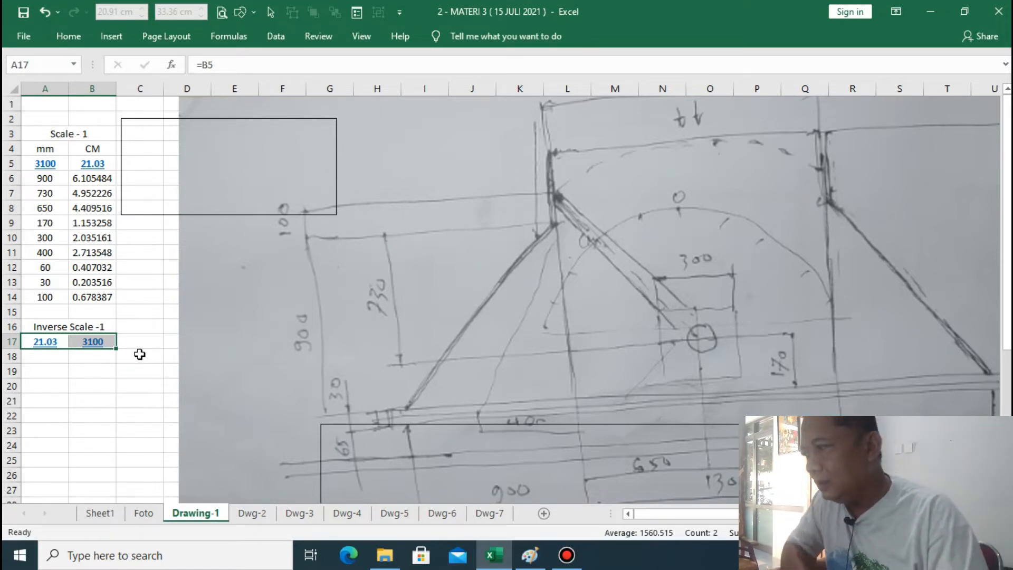
left_click(132, 416)
Copy the scale formulas from B6:B14 into the inverse scale column starting at B18
left_click_drag(87, 183, 98, 354)
right_click(97, 291)
left_click(137, 230)
right_click(98, 355)
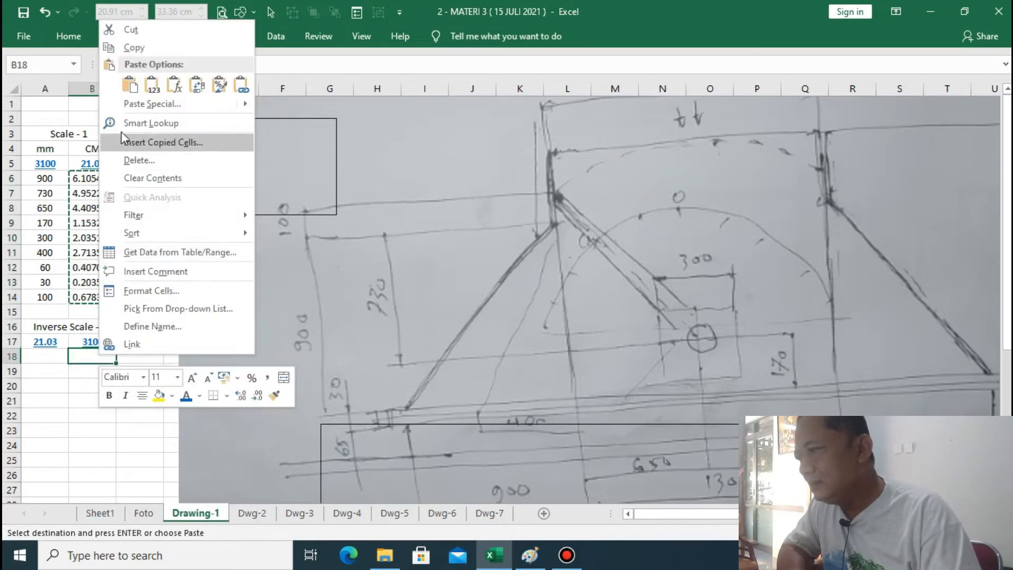
left_click(129, 88)
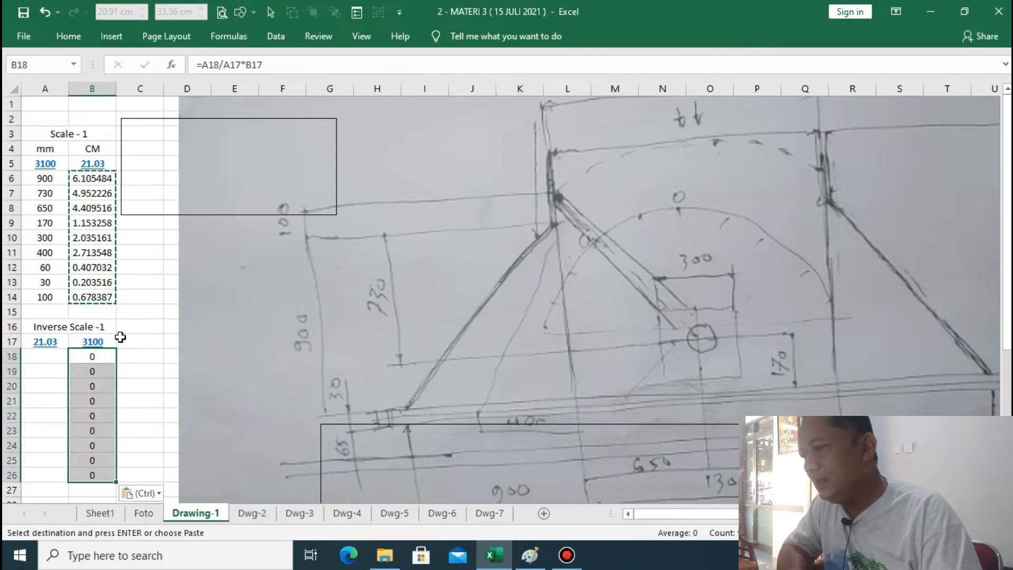
left_click(132, 400)
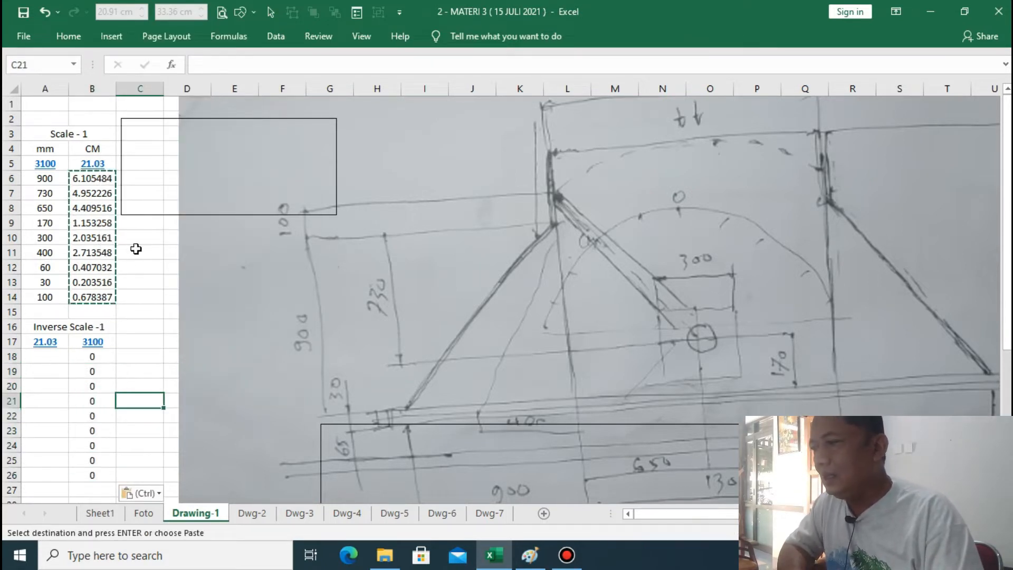
Move the small rectangle over the left side of the sketch and stretch its height to about 7.04 cm
left_click_drag(157, 215, 245, 328)
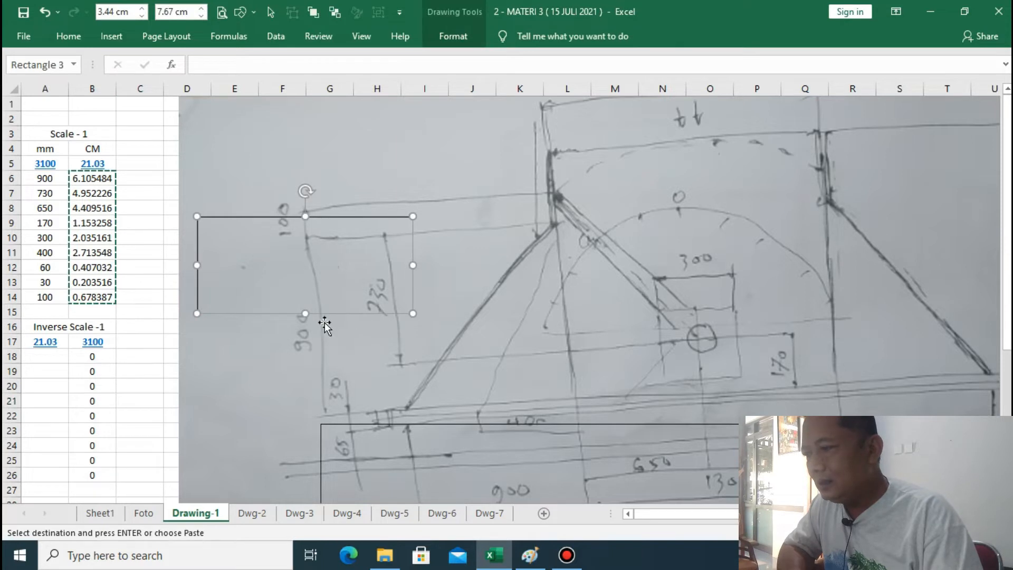
left_click_drag(302, 311, 308, 414)
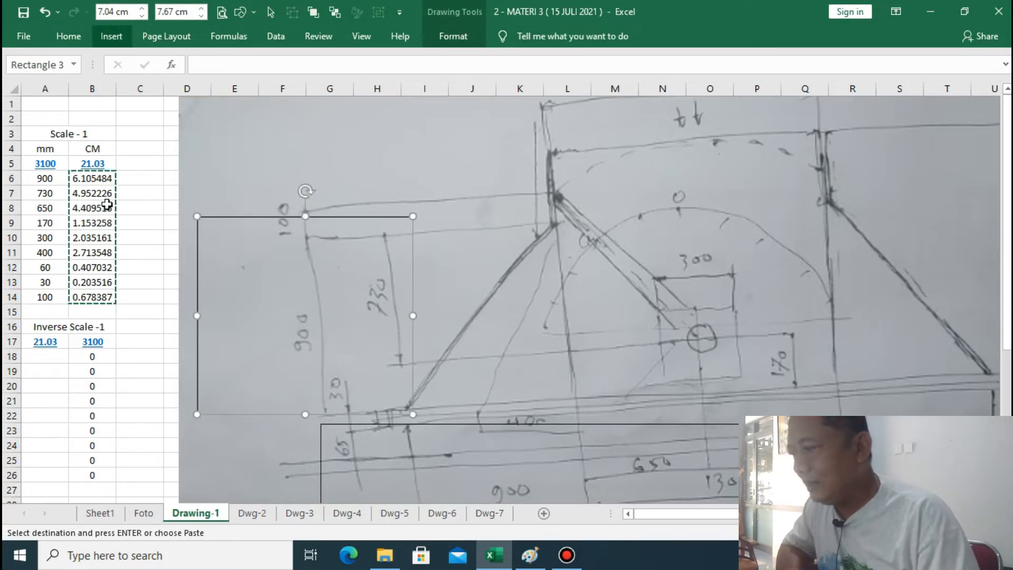
Enter the rectangle's height, 7.04, in cell A19 and move the rectangle slightly down towards the tables
left_click(52, 367)
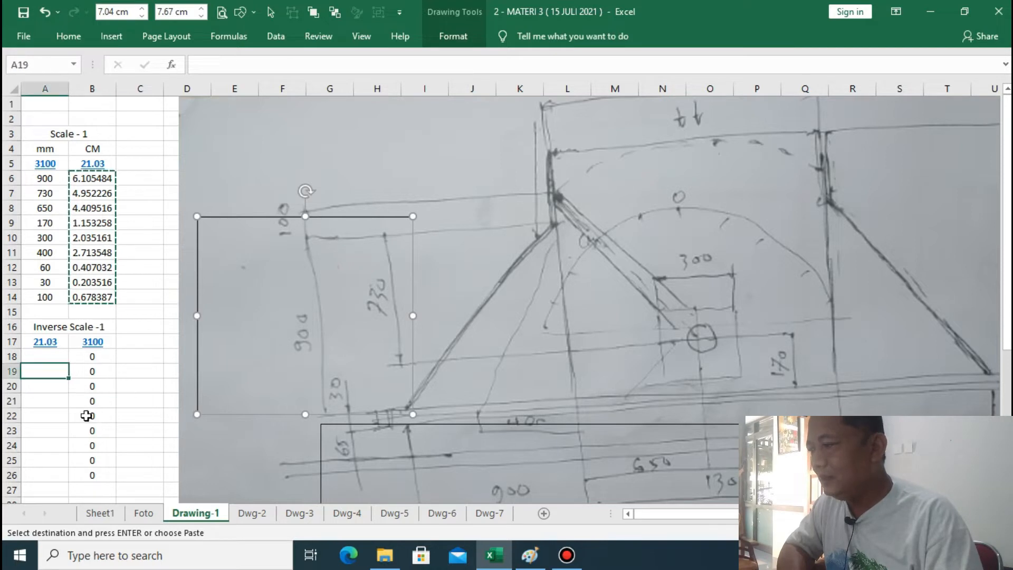
type("7.04")
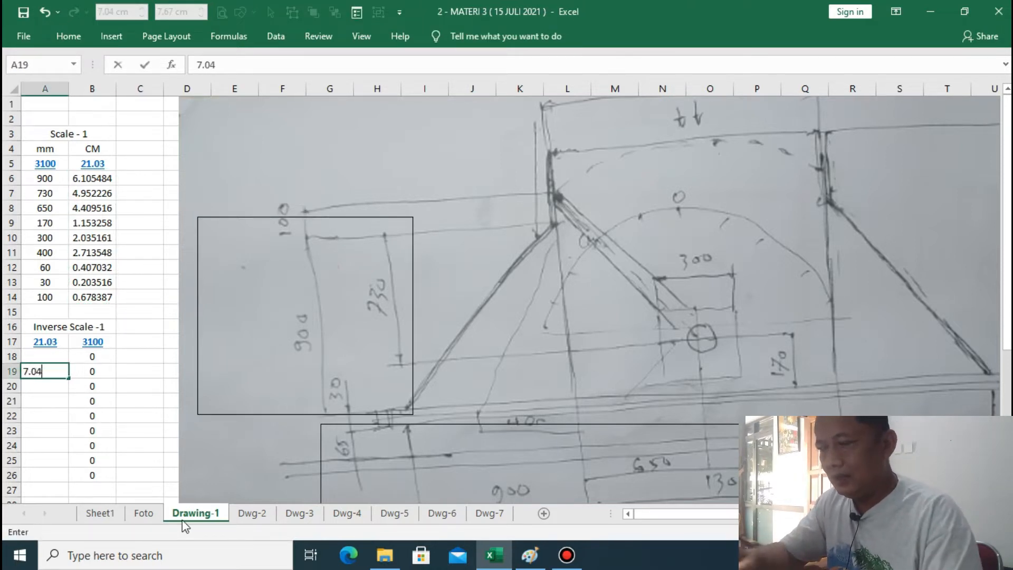
key("Return")
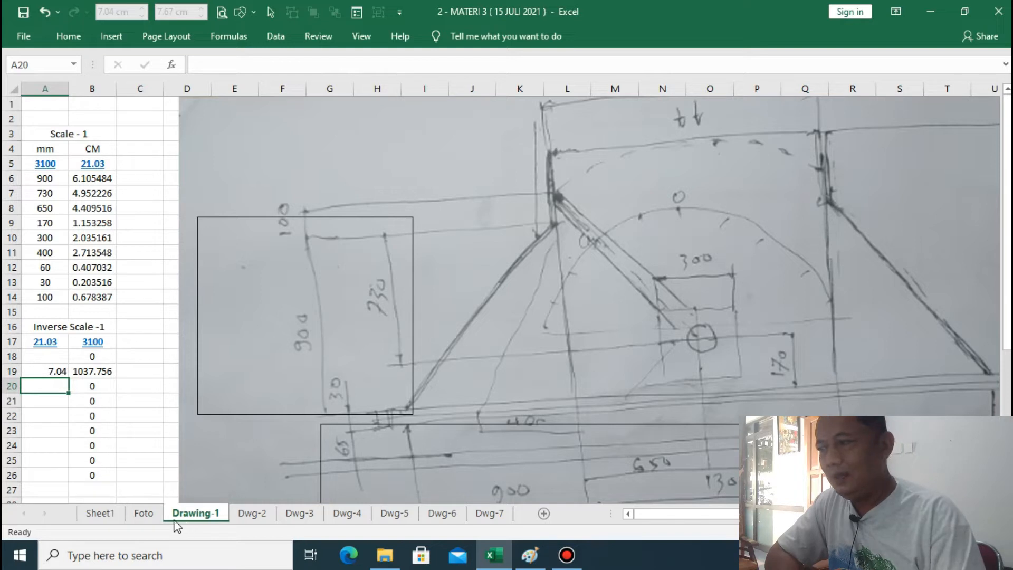
left_click_drag(199, 220, 171, 247)
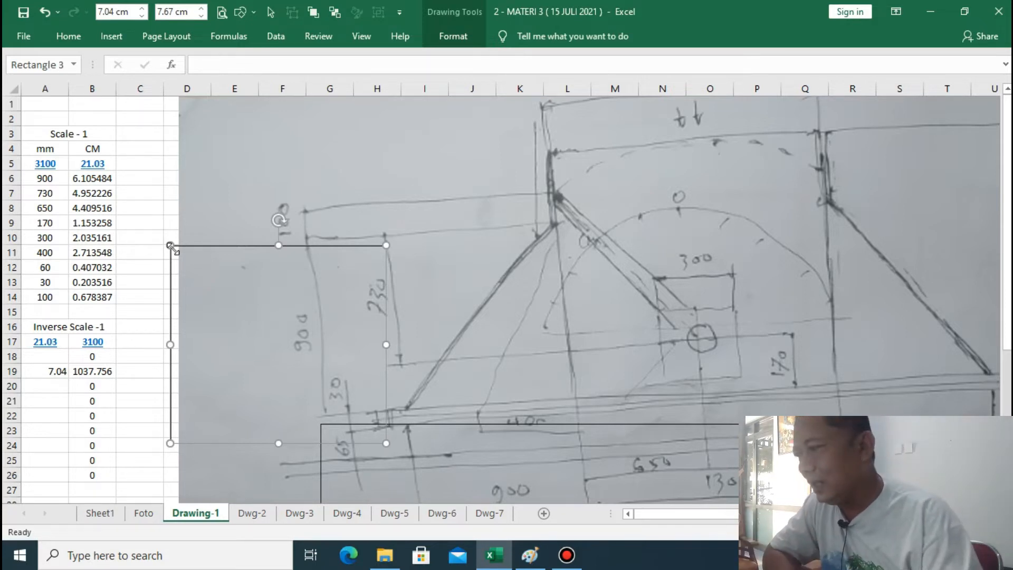
Centre the contents of the inverse scale cells A18:B26
left_click_drag(50, 356, 93, 472)
left_click(81, 43)
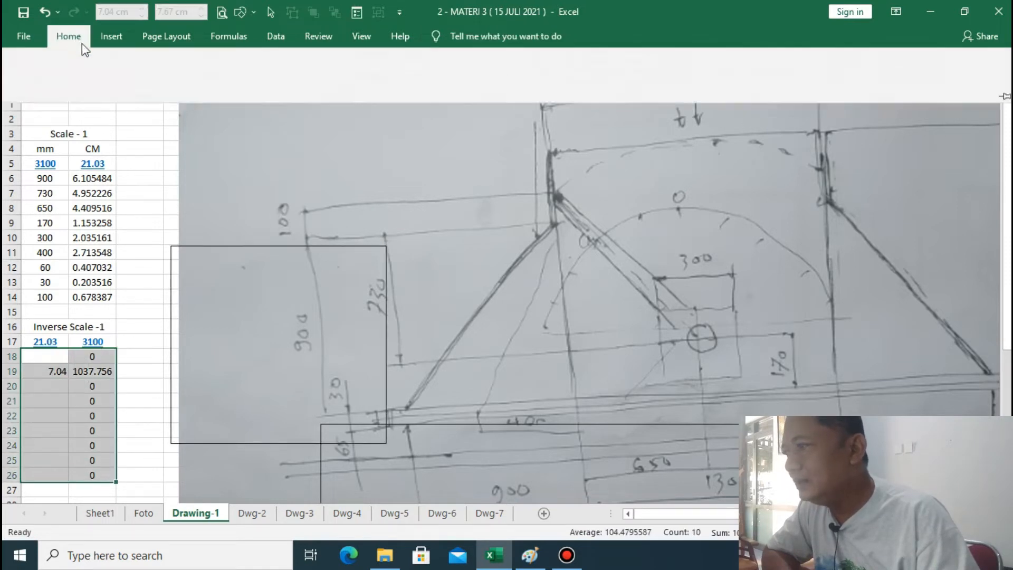
left_click(277, 87)
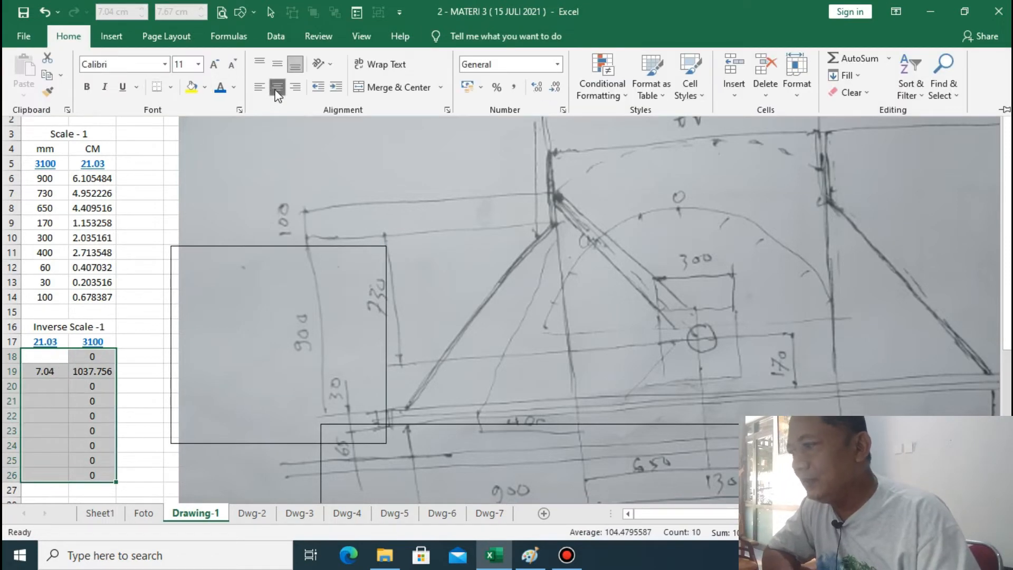
left_click(139, 258)
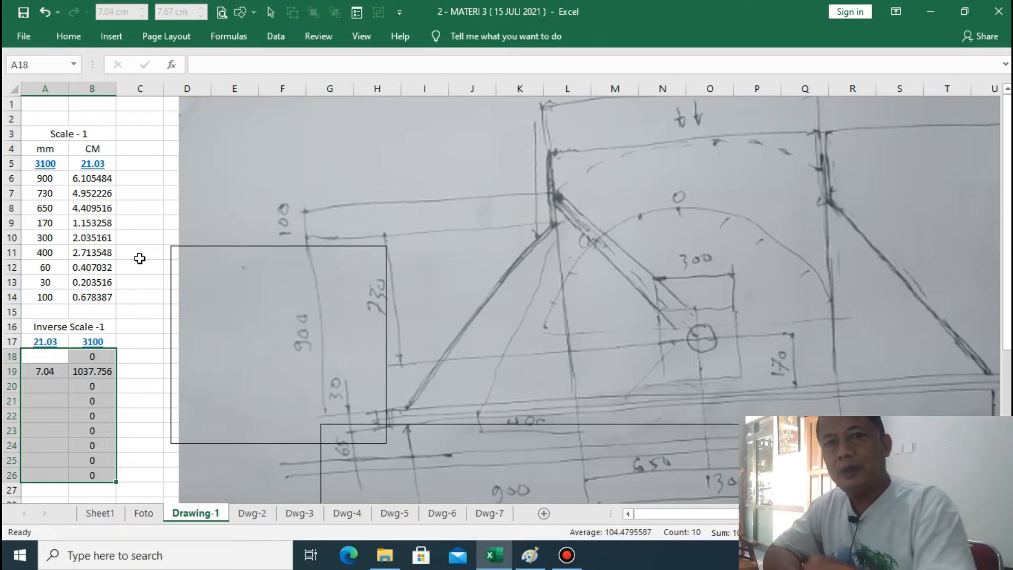
left_click(136, 135)
Format the CM values in B6:B15 as Number with two decimal places
left_click_drag(101, 179, 113, 314)
left_click(359, 13)
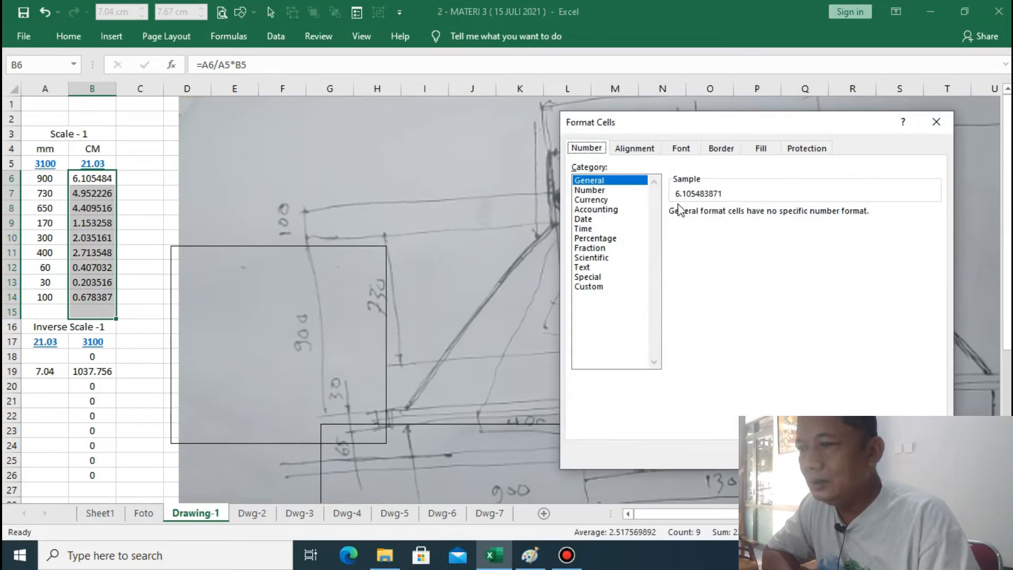
left_click(606, 190)
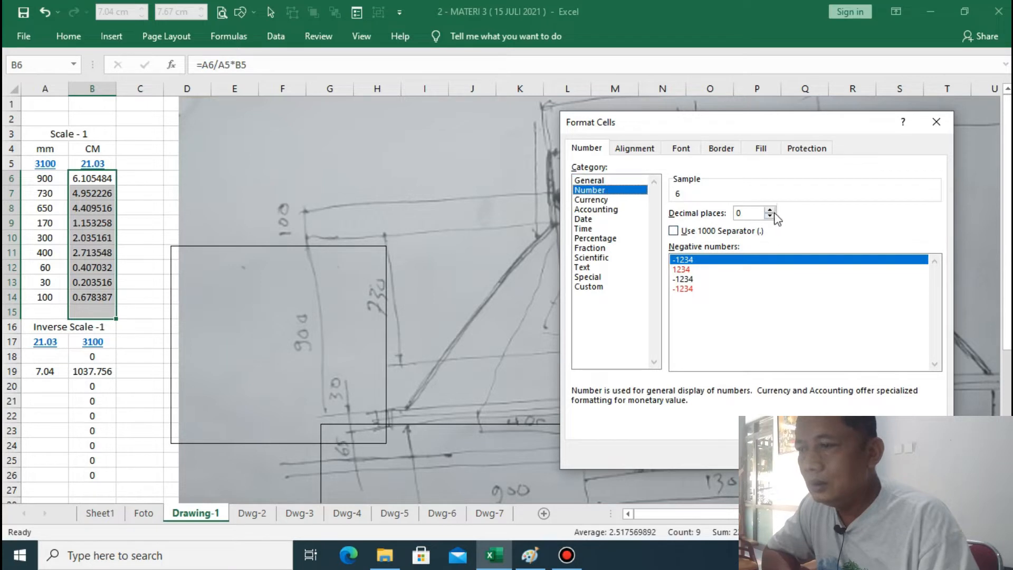
left_click(770, 210)
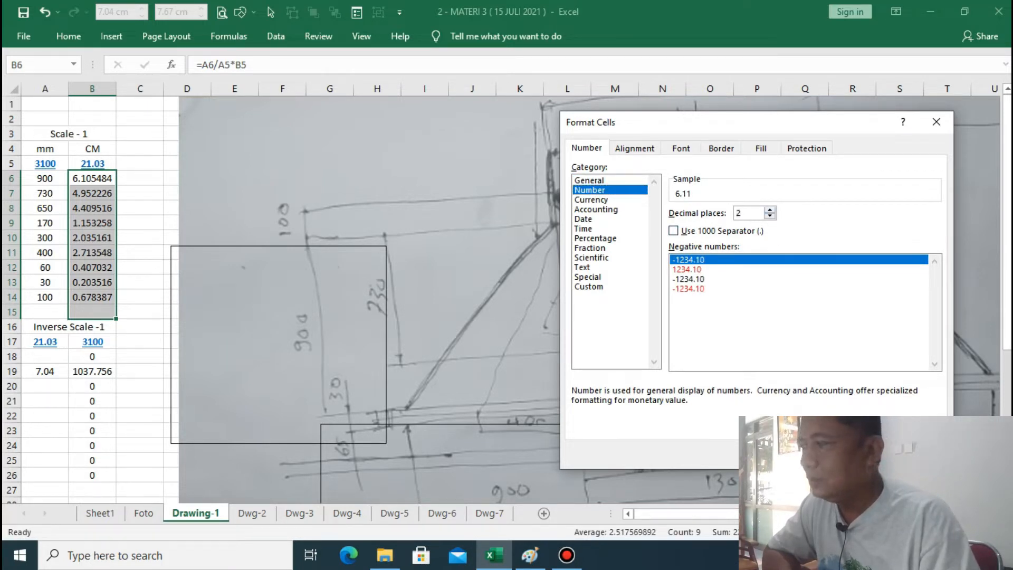
key("Return")
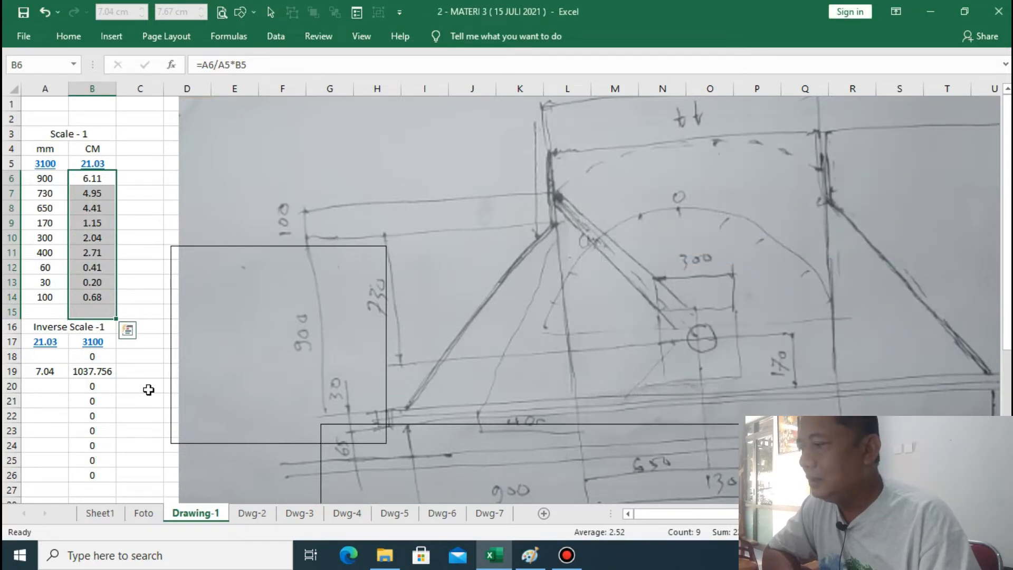
left_click(136, 382)
Try formatting the inverse scale results in B19:B26 as Number with the 1000 separator and one decimal place
left_click_drag(104, 369, 108, 477)
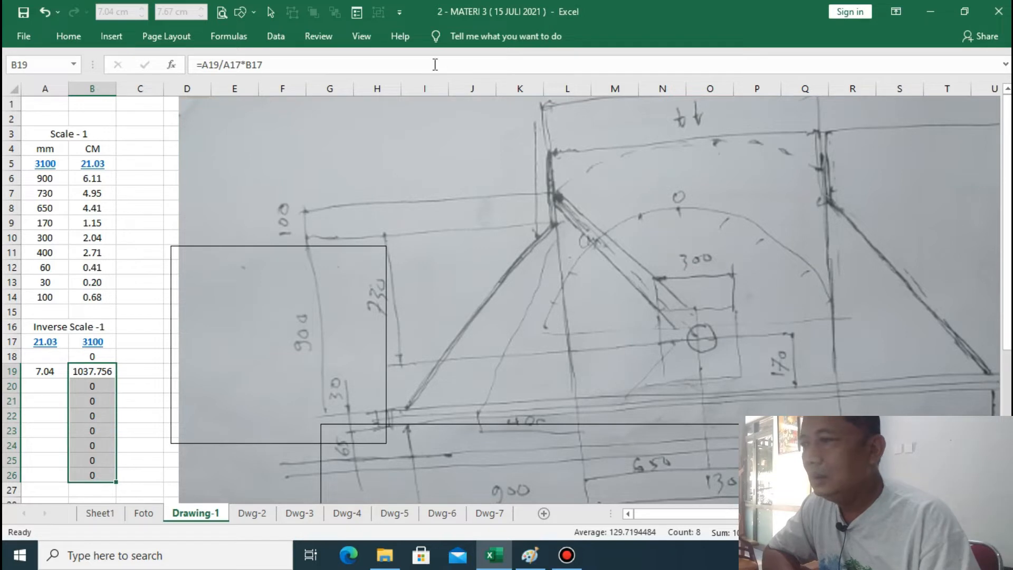
left_click(357, 17)
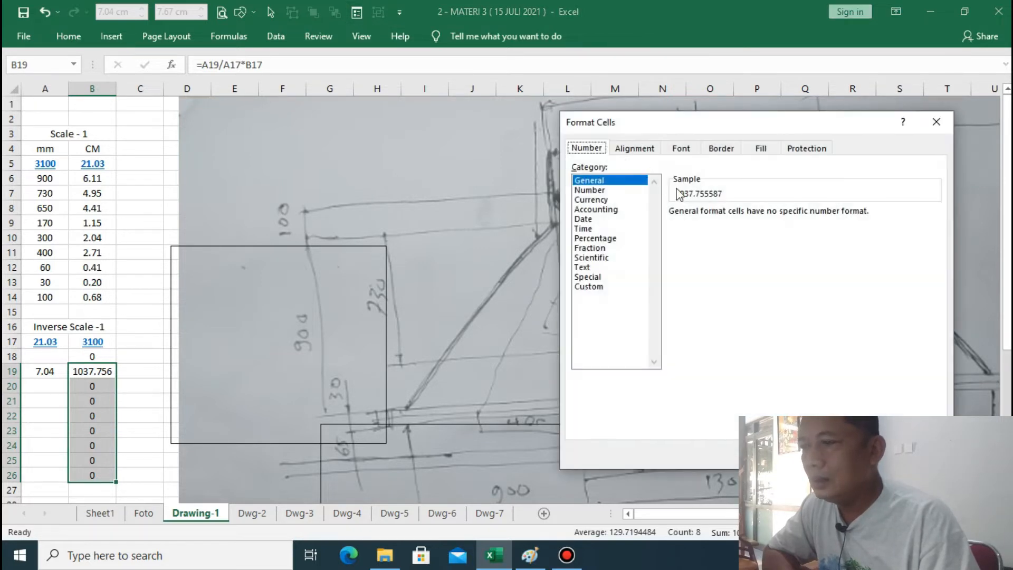
left_click(589, 190)
left_click(673, 231)
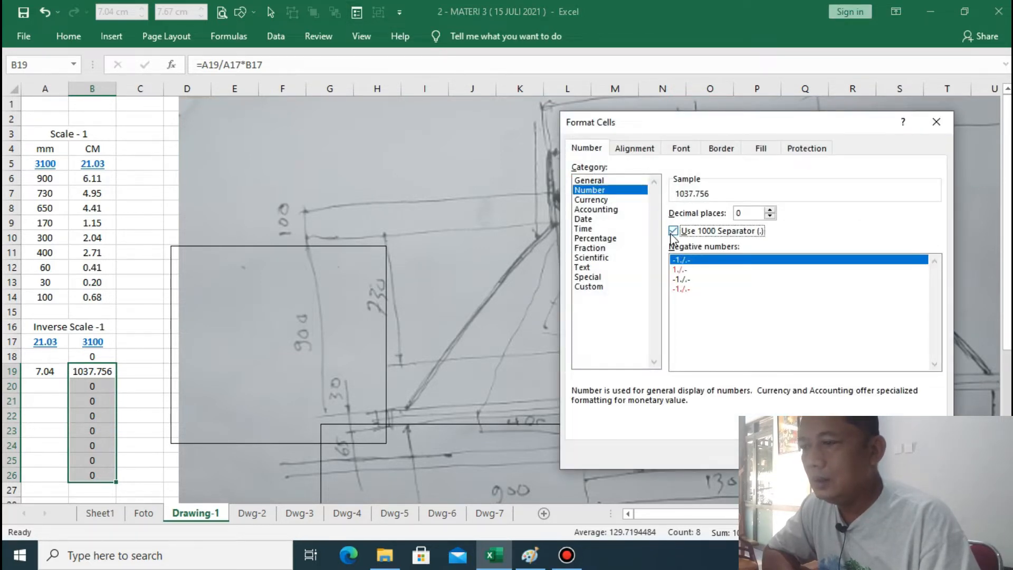
left_click(770, 210)
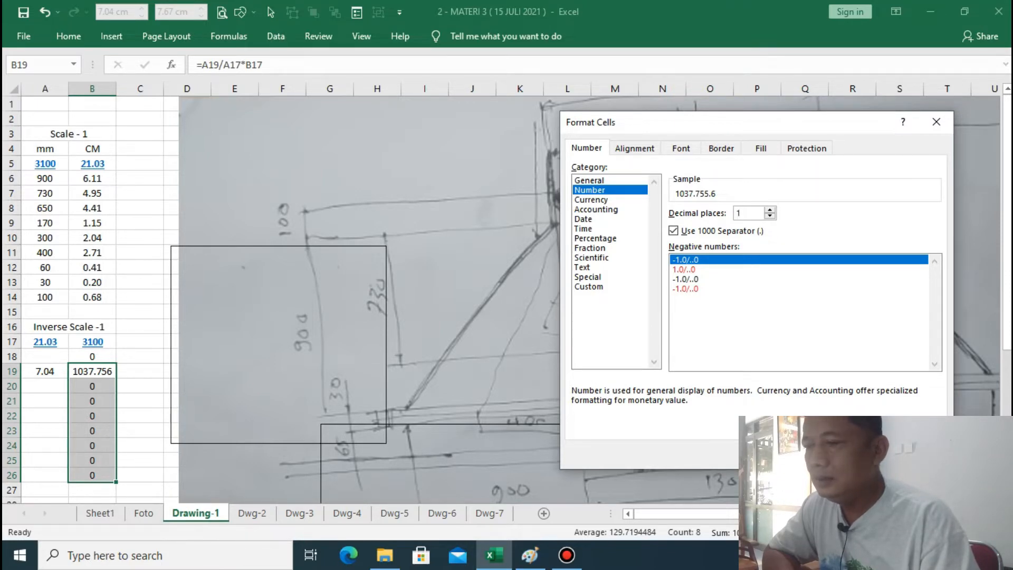
left_click(860, 454)
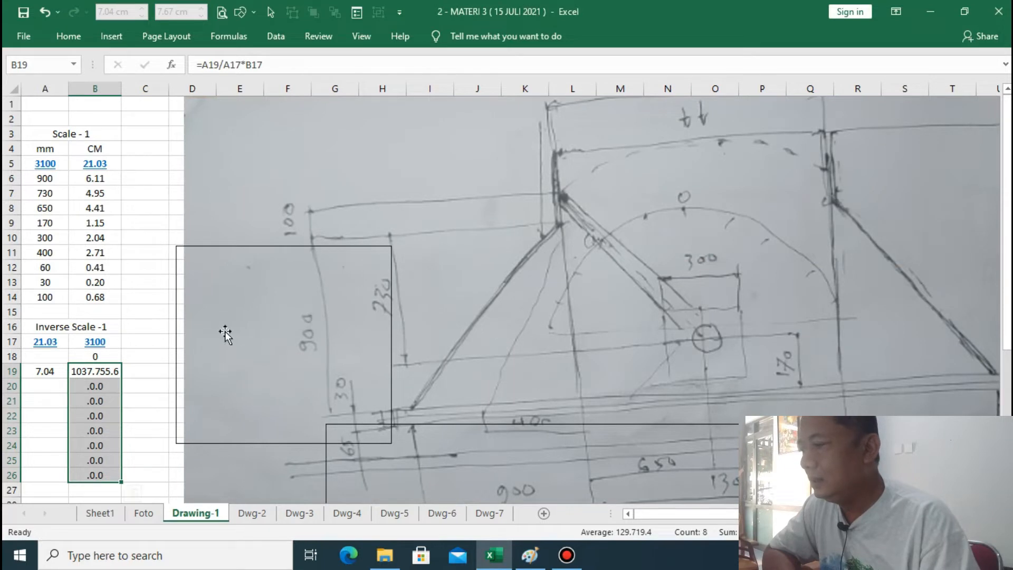
Reset the inverse scale results in B19:B26 to the General number format
left_click_drag(96, 373, 99, 476)
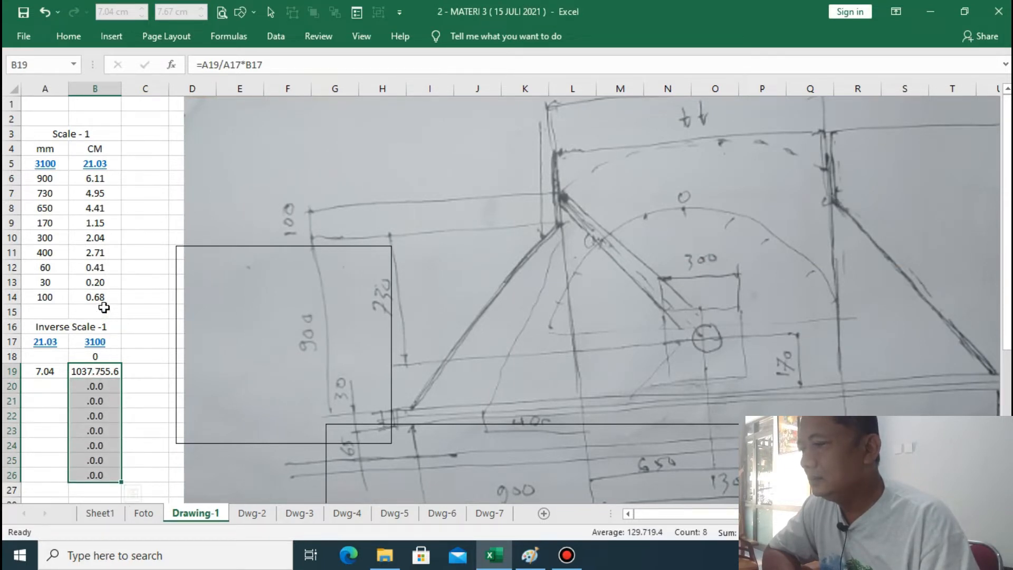
left_click(358, 12)
left_click(600, 181)
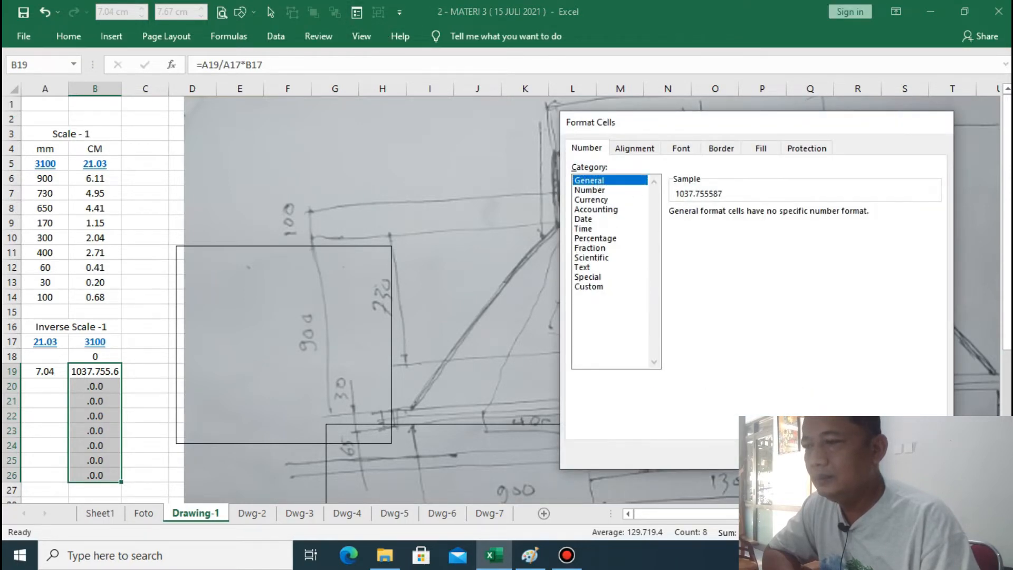
key("Return")
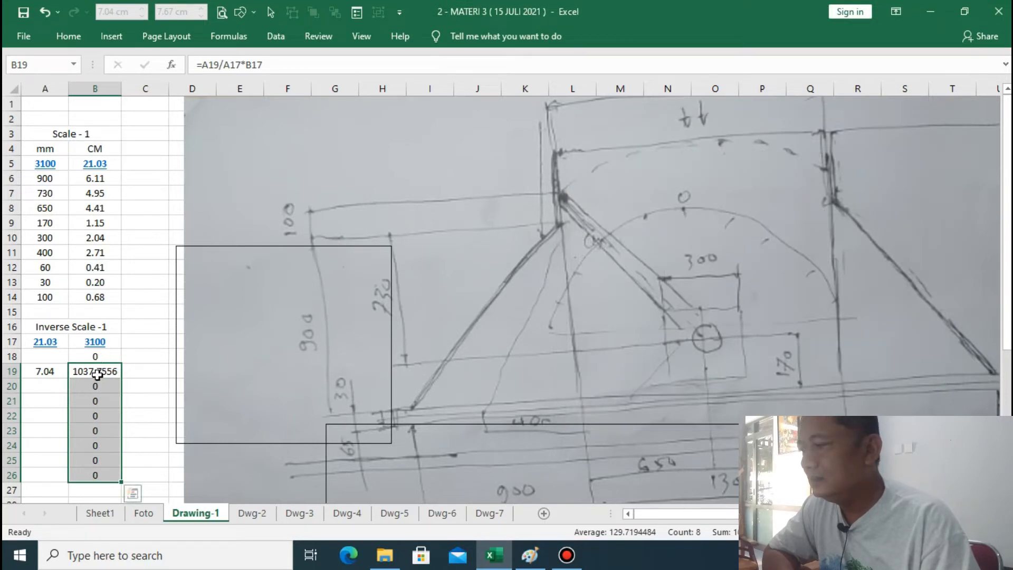
Try formatting the inverse scale results in B19:B26 as Number with the 1000 separator and two decimal places
left_click_drag(97, 374, 97, 474)
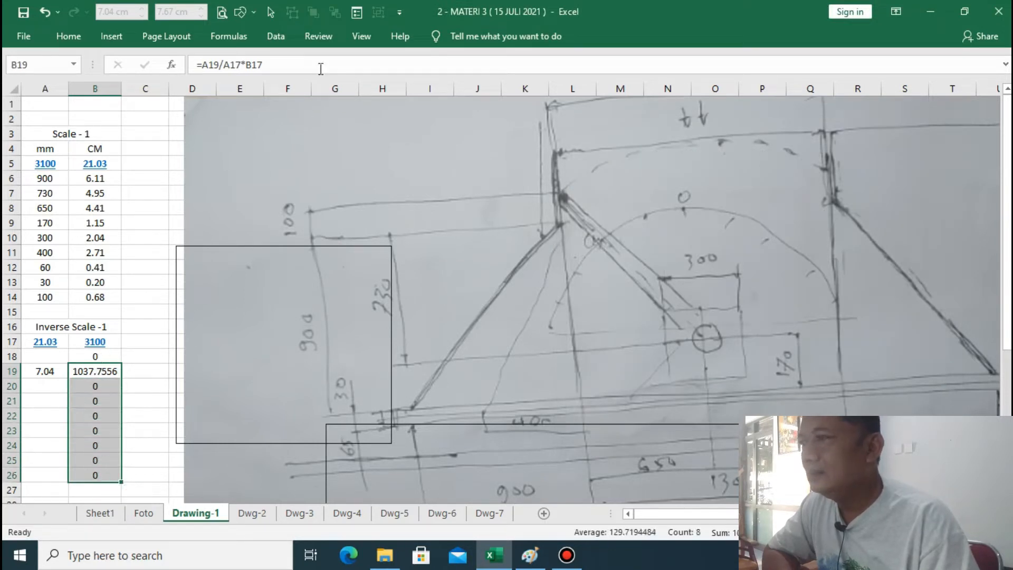
key("ctrl+1")
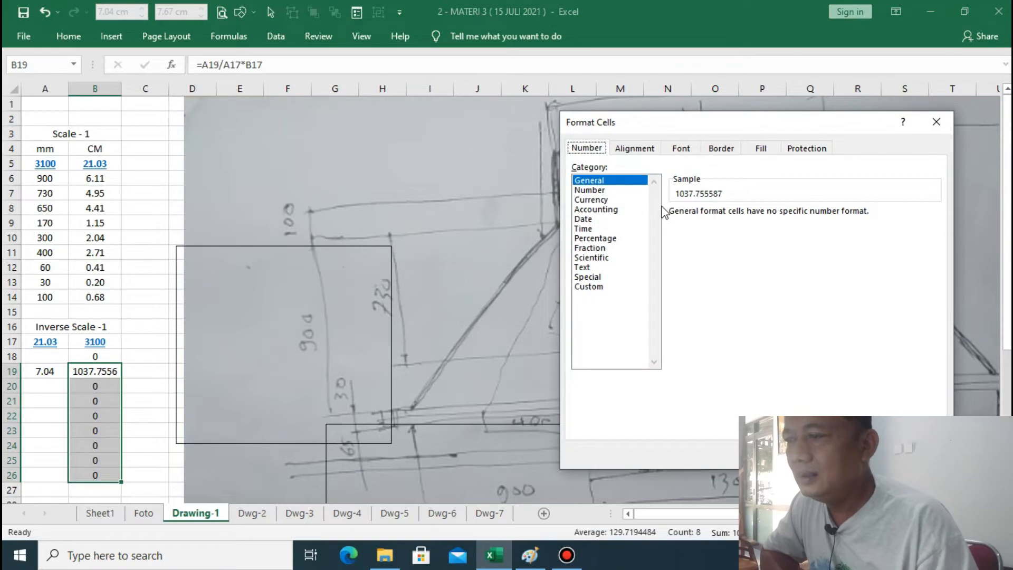
left_click(601, 191)
left_click(672, 231)
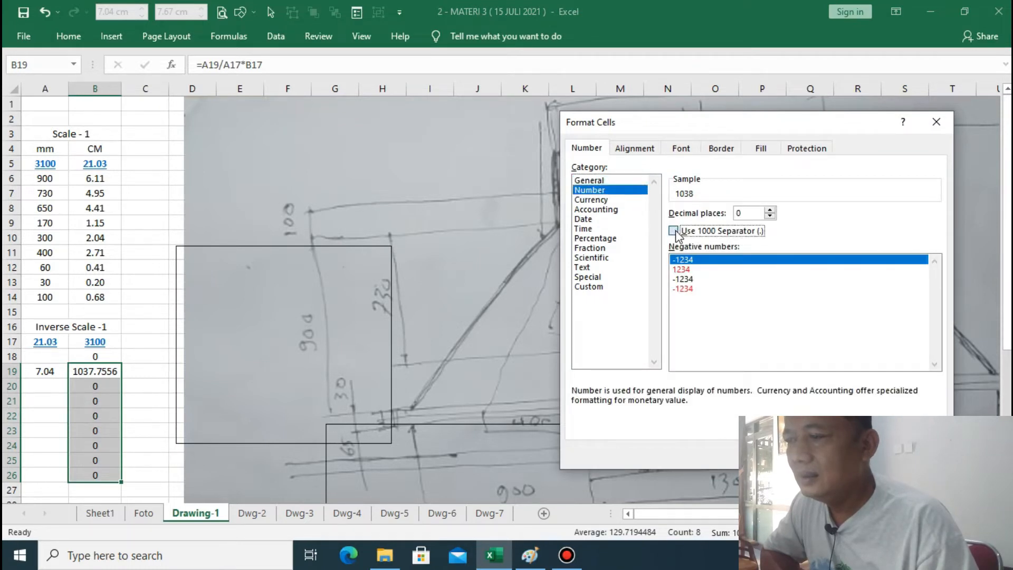
left_click(770, 210)
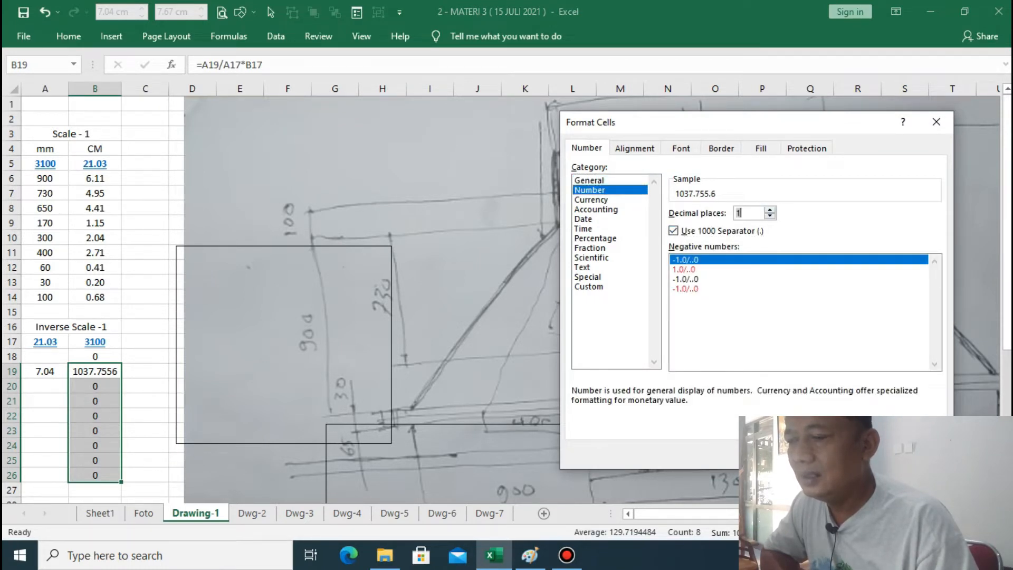
left_click(769, 211)
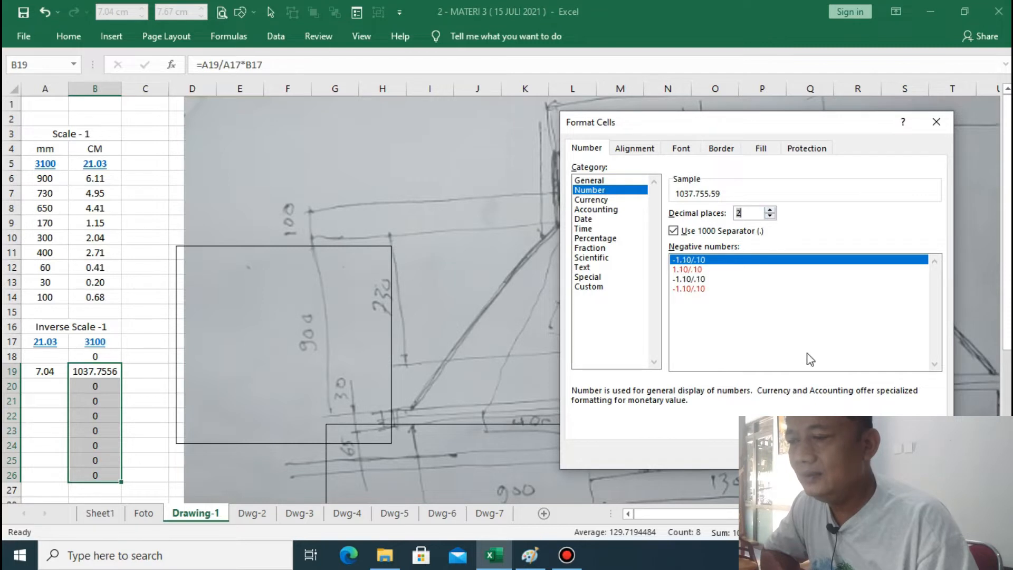
key("Return")
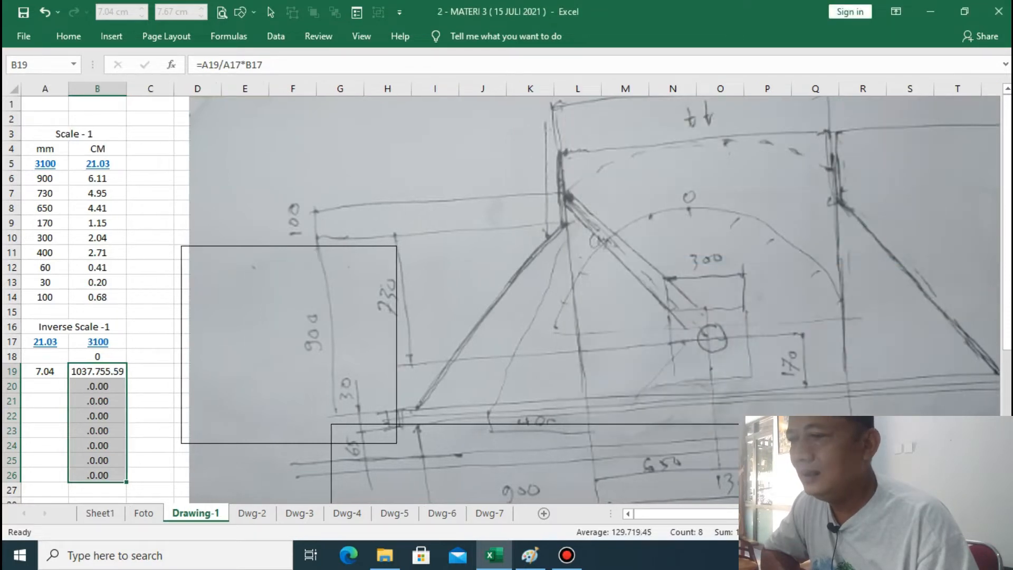
left_click(158, 193)
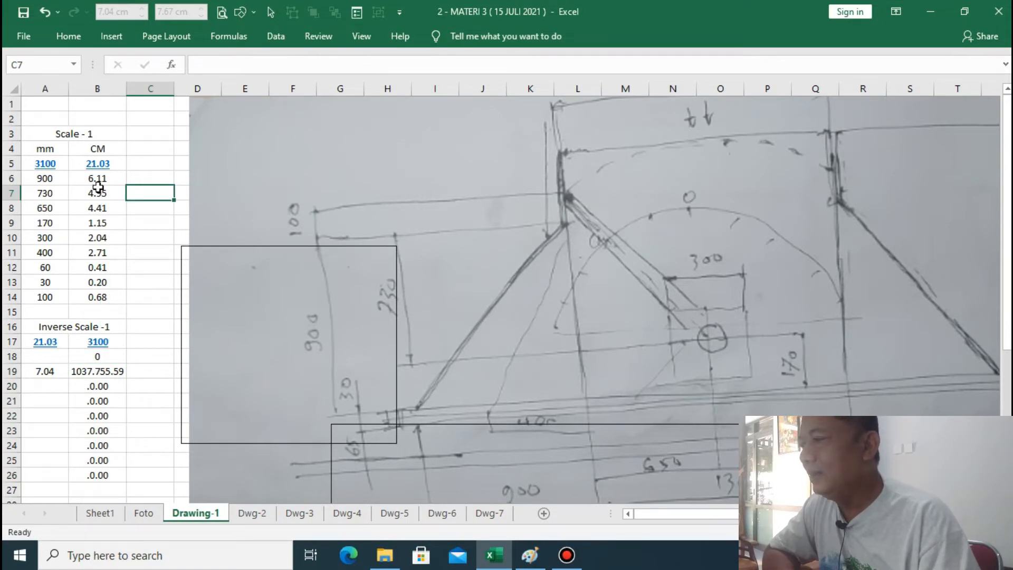
Copy the CM cells B6:B14 onto the inverse scale results in B18:B26 to carry over their two-decimal number format
left_click_drag(100, 179, 105, 297)
right_click(114, 299)
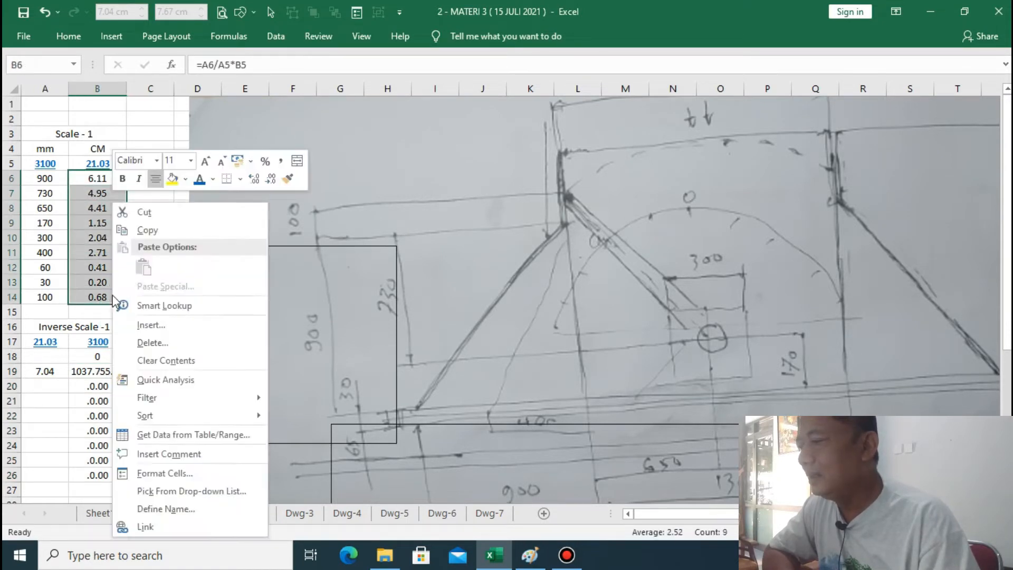
left_click(147, 230)
left_click(100, 356)
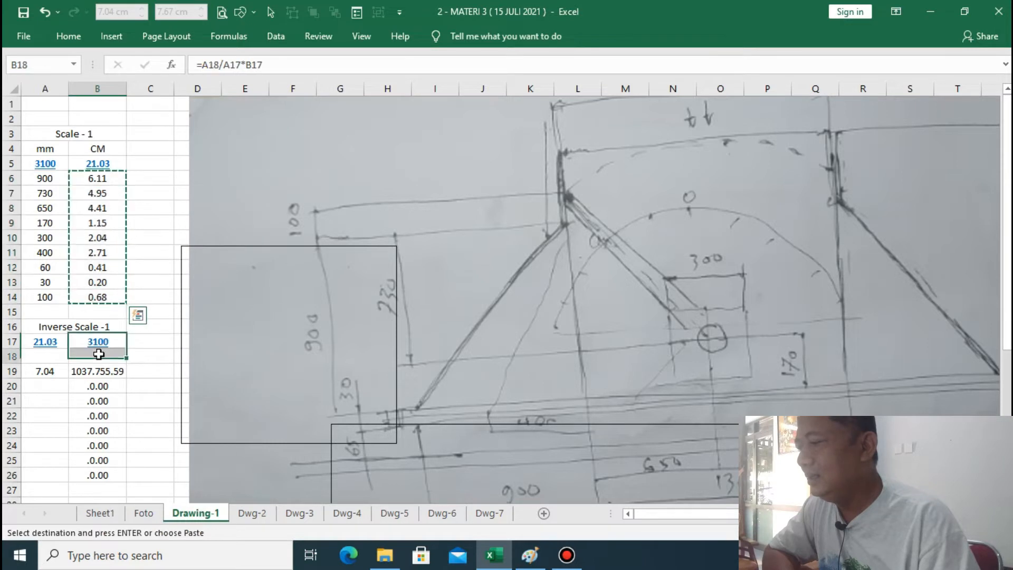
right_click(101, 358)
left_click(131, 83)
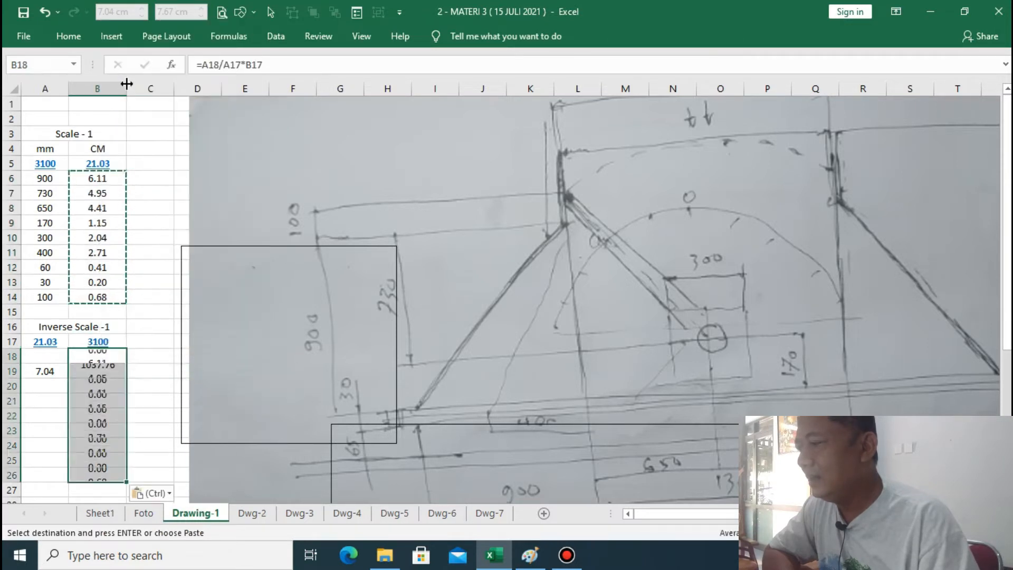
left_click(158, 219)
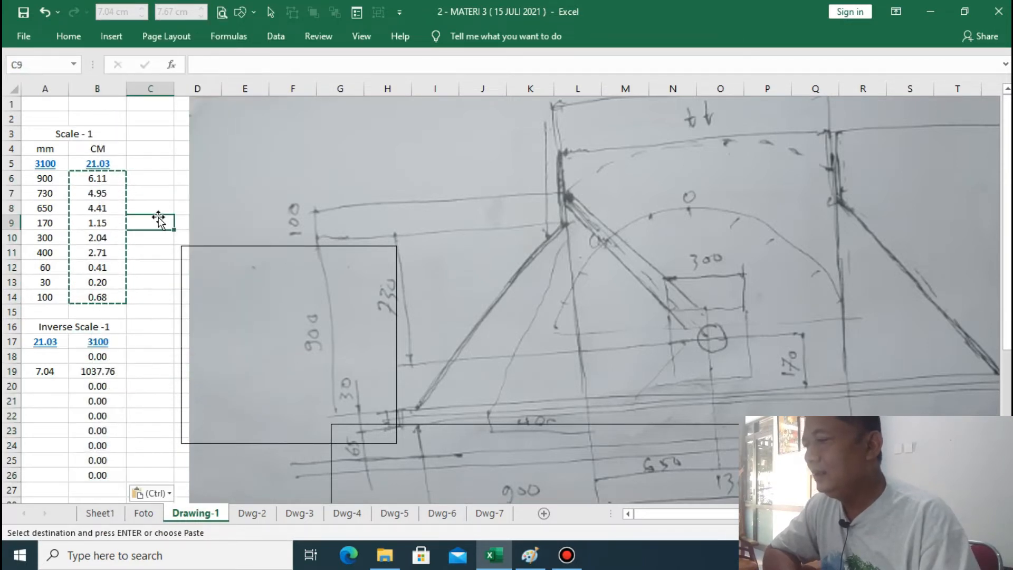
Save the workbook and reduce the hand-drawn sketch photo to 21 cm wide
left_click(24, 13)
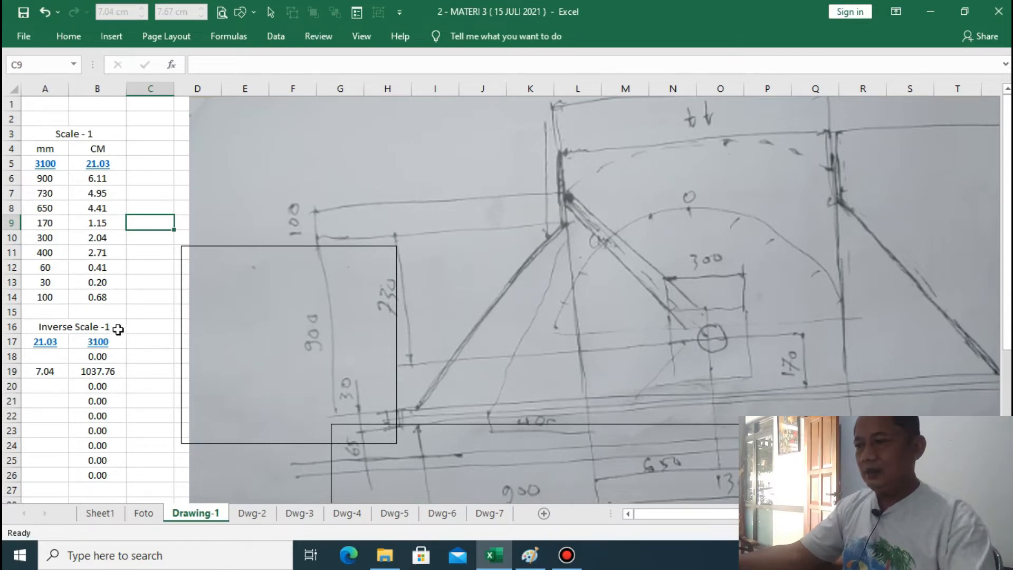
left_click(520, 255)
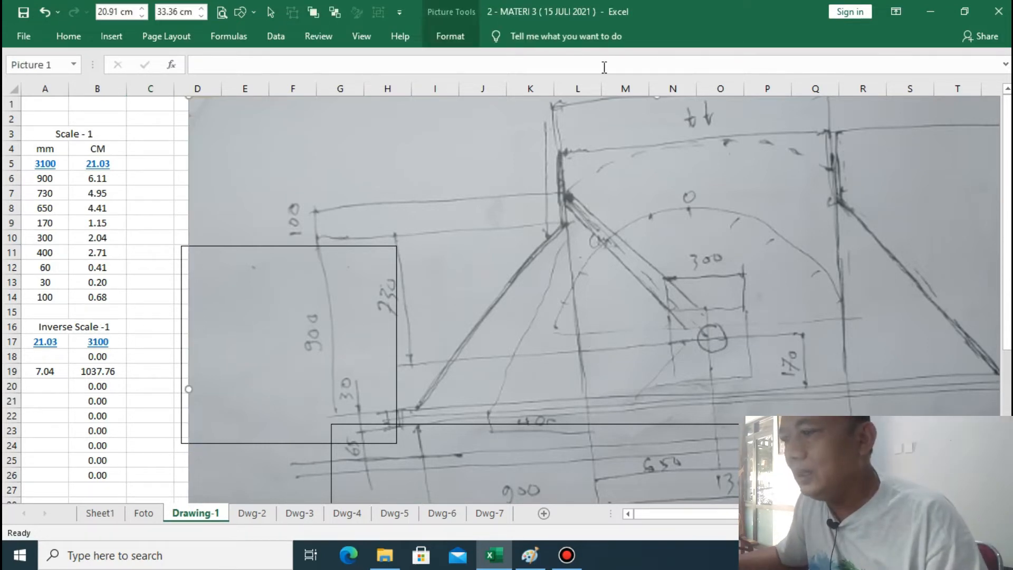
left_click_drag(676, 226, 639, 226)
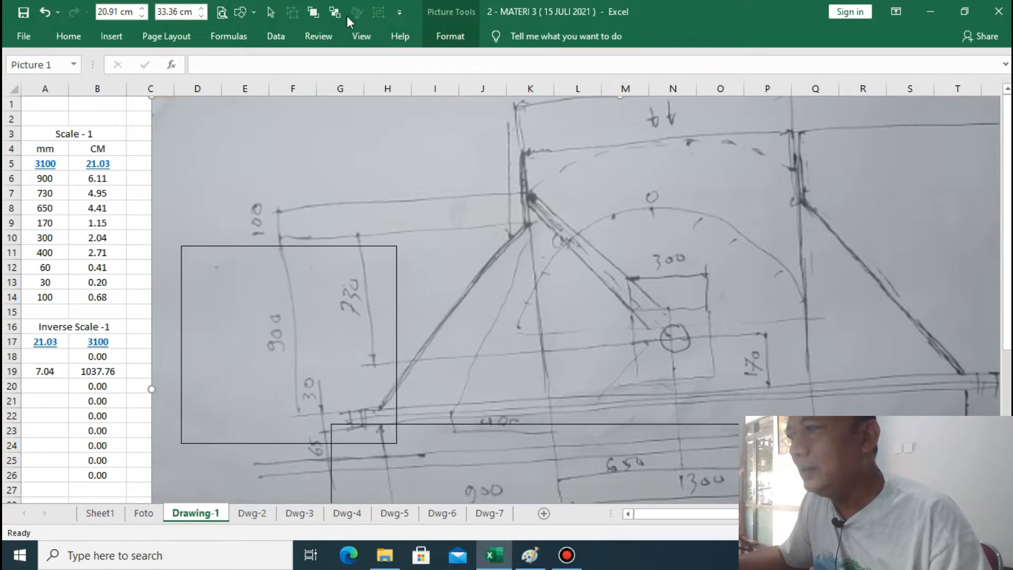
left_click_drag(744, 232, 695, 236)
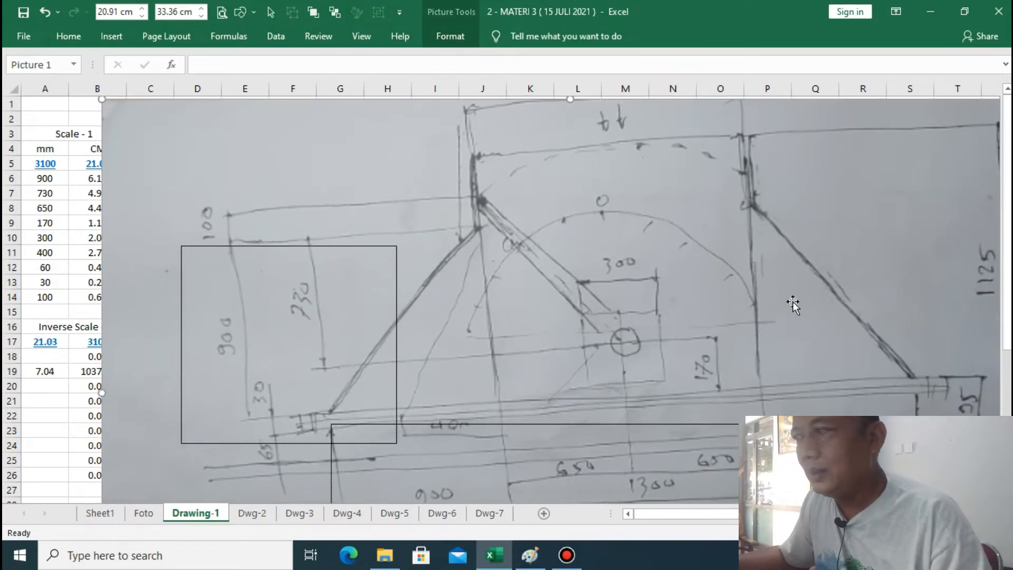
left_click(200, 16)
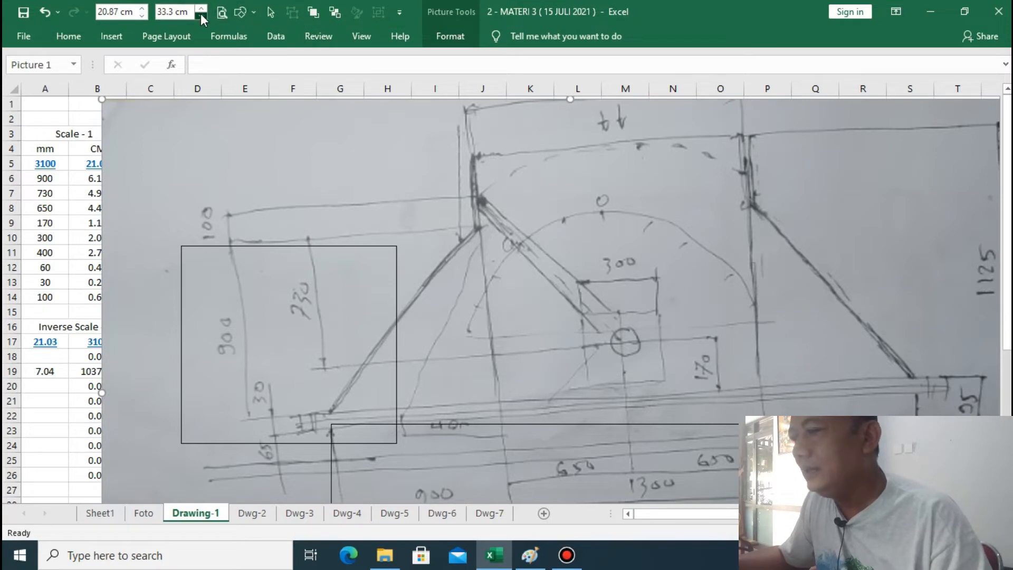
left_click_drag(200, 15, 204, 15)
Move the resized sketch photo over columns I to T, clear of the scale tables and the empty square
mouse_move(409, 151)
left_mouse_down()
mouse_move(705, 191)
mouse_move(708, 177)
left_mouse_up()
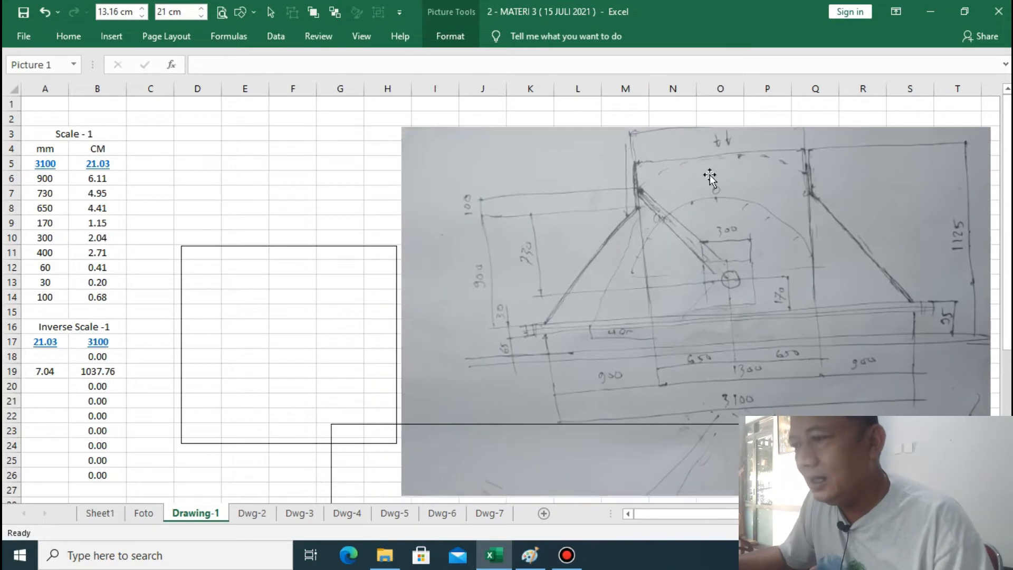
left_click(371, 197)
left_click_drag(554, 226, 552, 221)
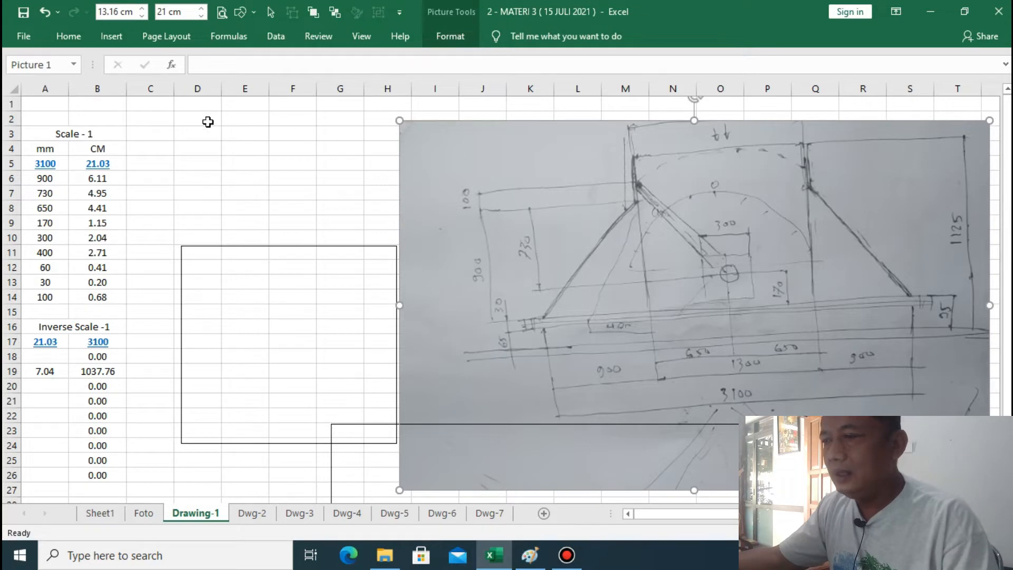
Place the empty rectangle from columns D–H over the sketch's central frame and narrow it to 6.35 cm
left_click(208, 121)
left_click(510, 189)
left_click(240, 134)
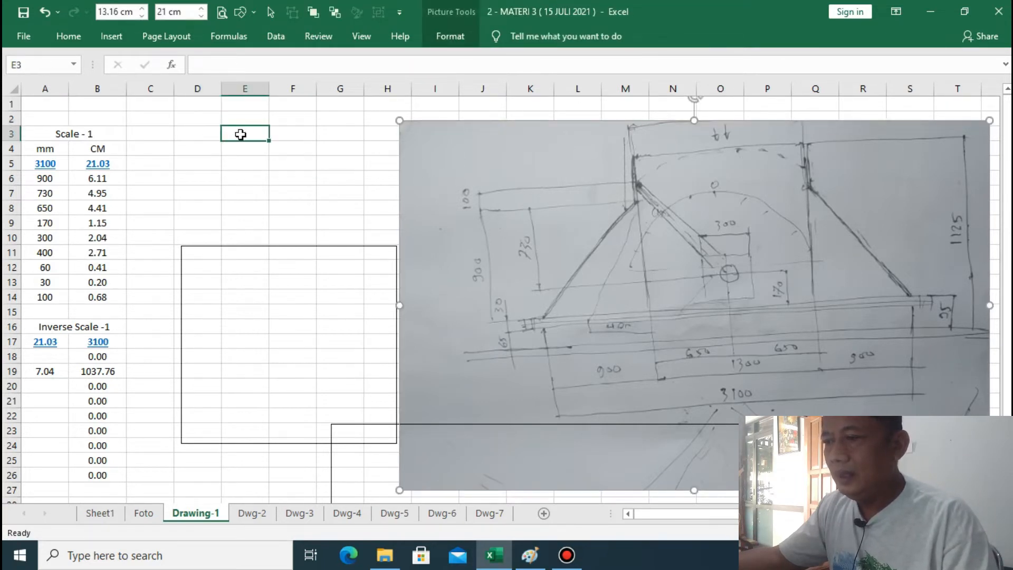
mouse_move(218, 244)
left_mouse_down()
mouse_move(573, 193)
mouse_move(666, 149)
left_mouse_up()
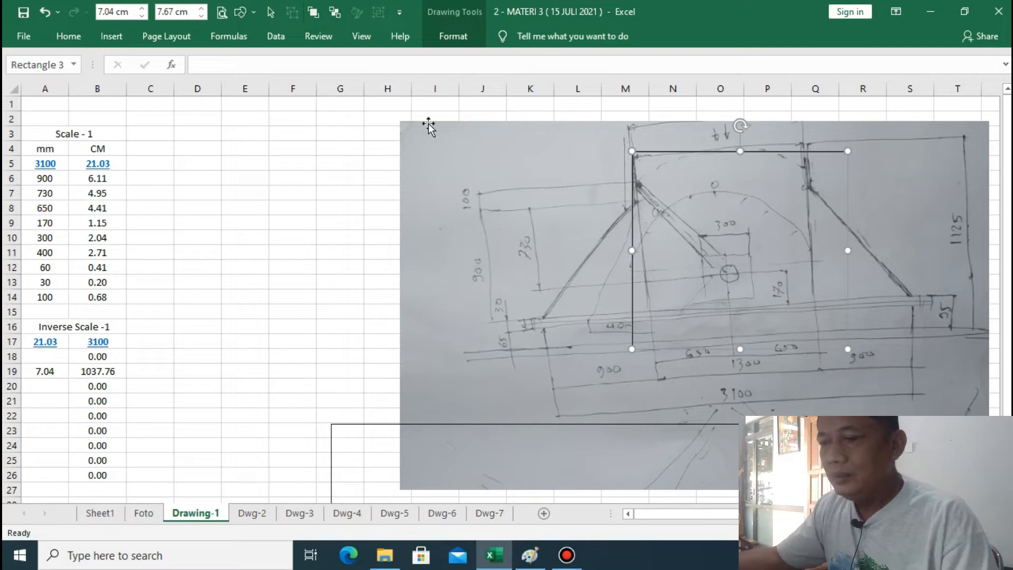
left_click_drag(849, 249, 811, 249)
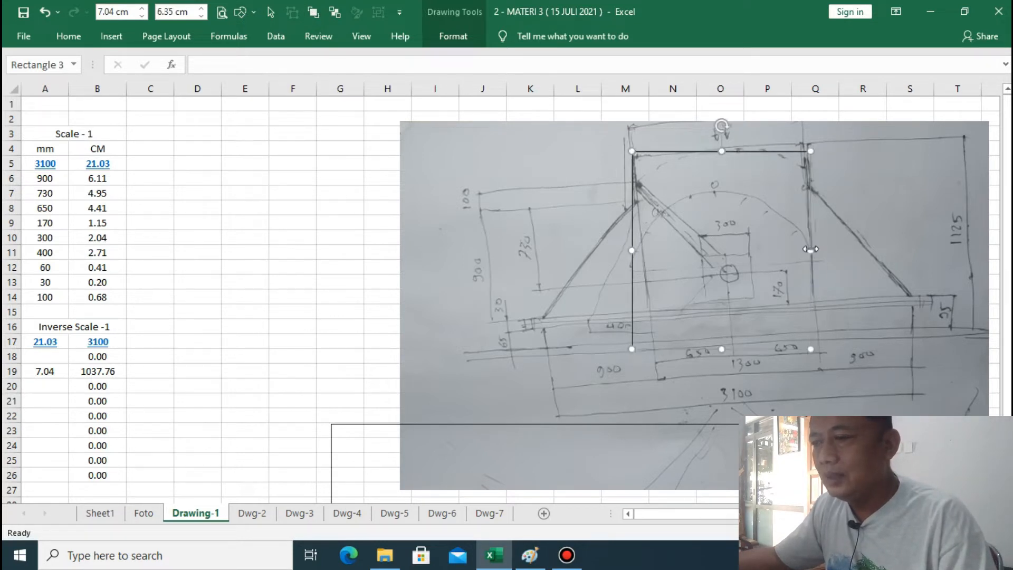
Set the outline colour of the rectangle over the central frame to yellow
left_click(452, 37)
left_click(357, 77)
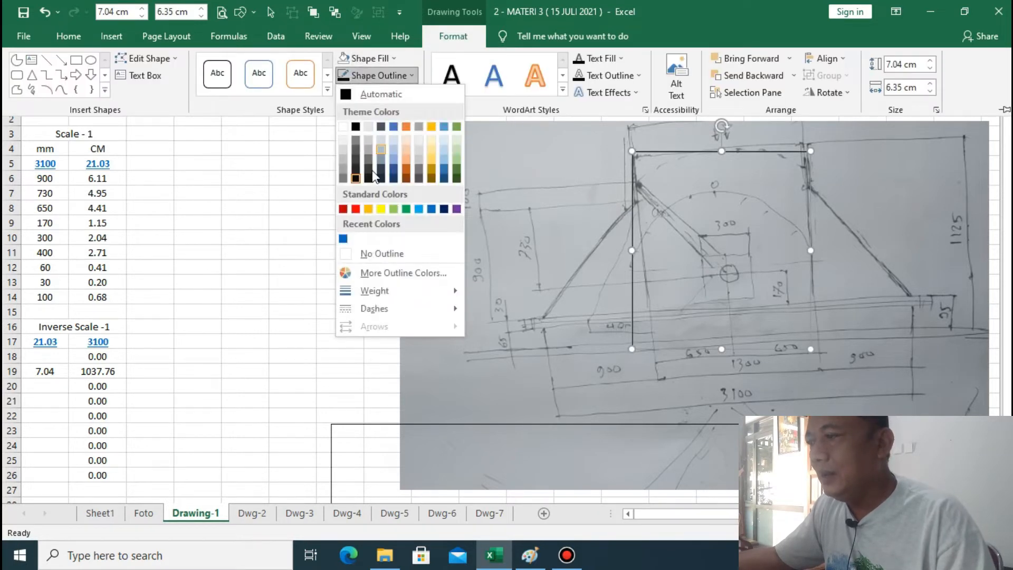
left_click(355, 209)
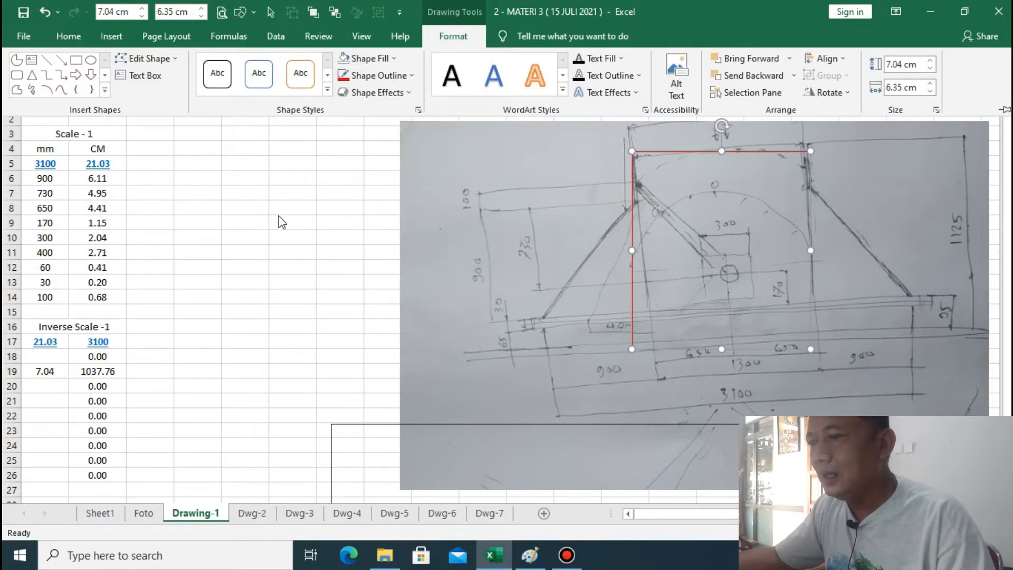
left_click(392, 77)
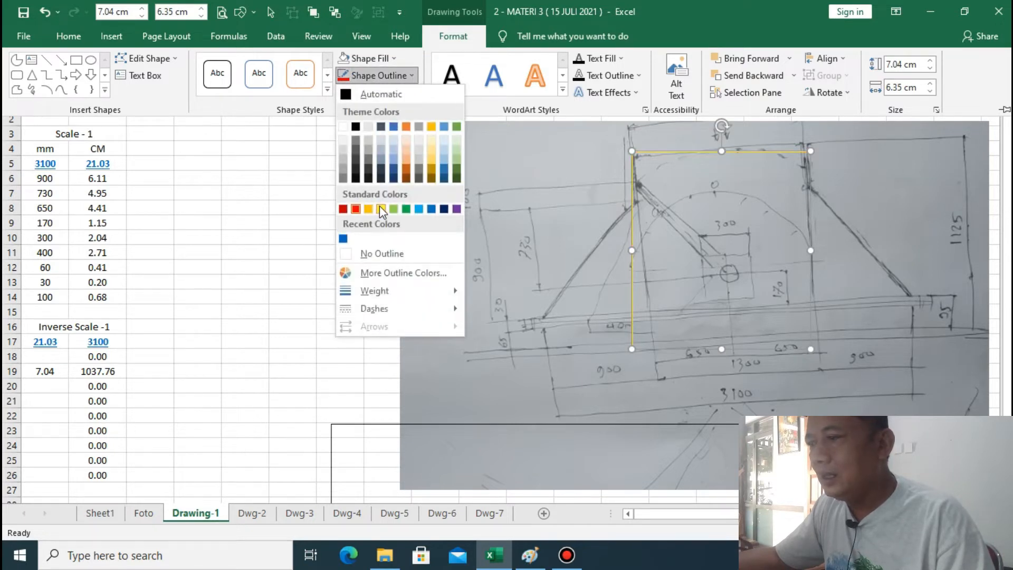
left_click(381, 208)
left_click(312, 235)
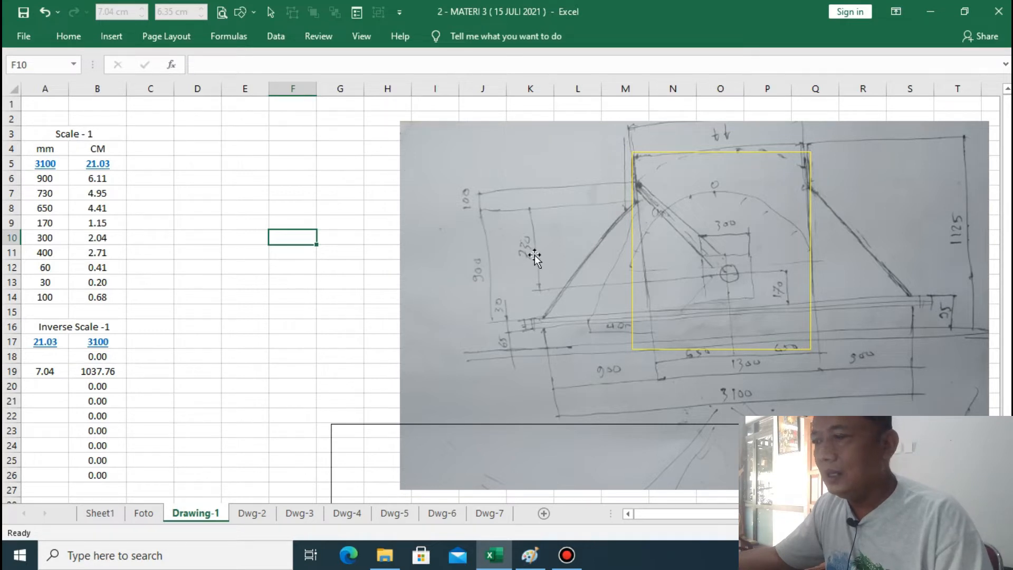
Duplicate the yellow rectangle and move the copy lower over the sketch, level with the tops of the slanted struts
left_click(643, 351)
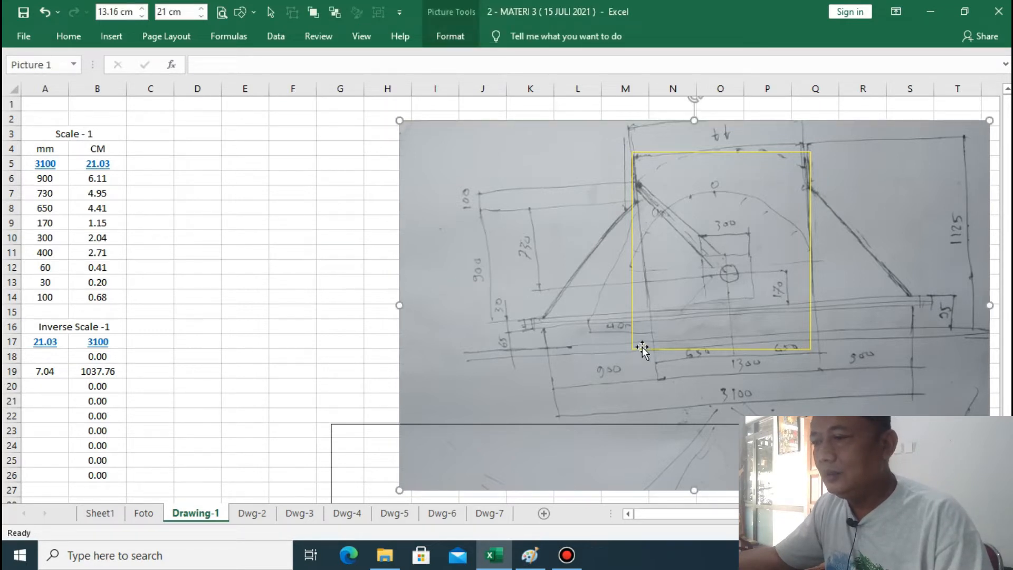
left_click(632, 328)
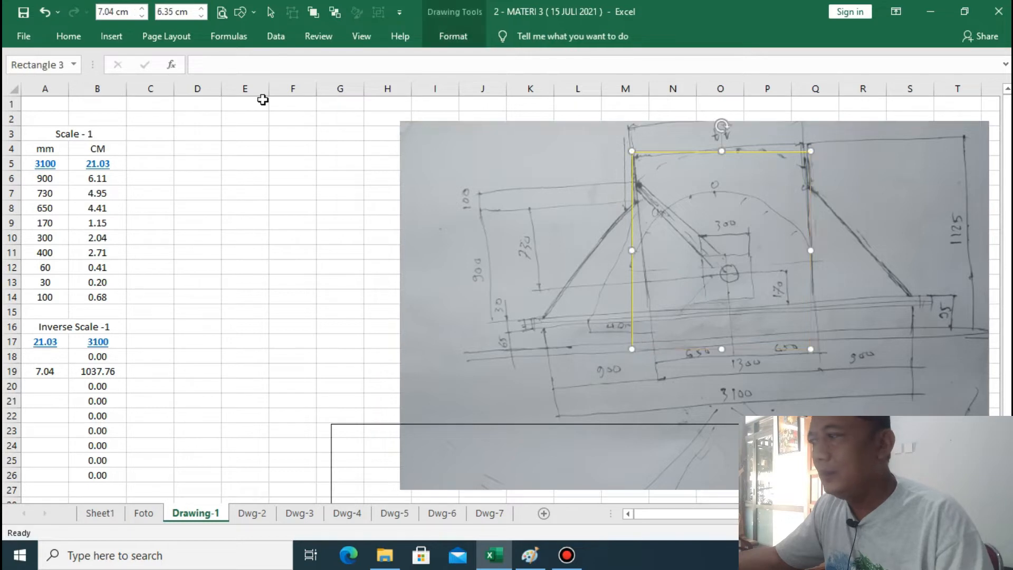
left_click(68, 35)
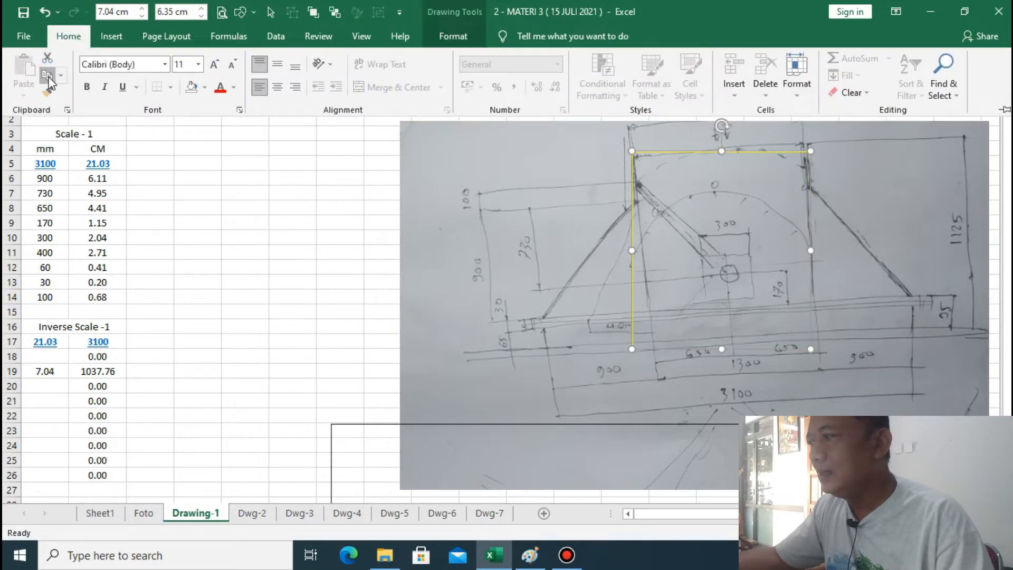
key("ctrl+d")
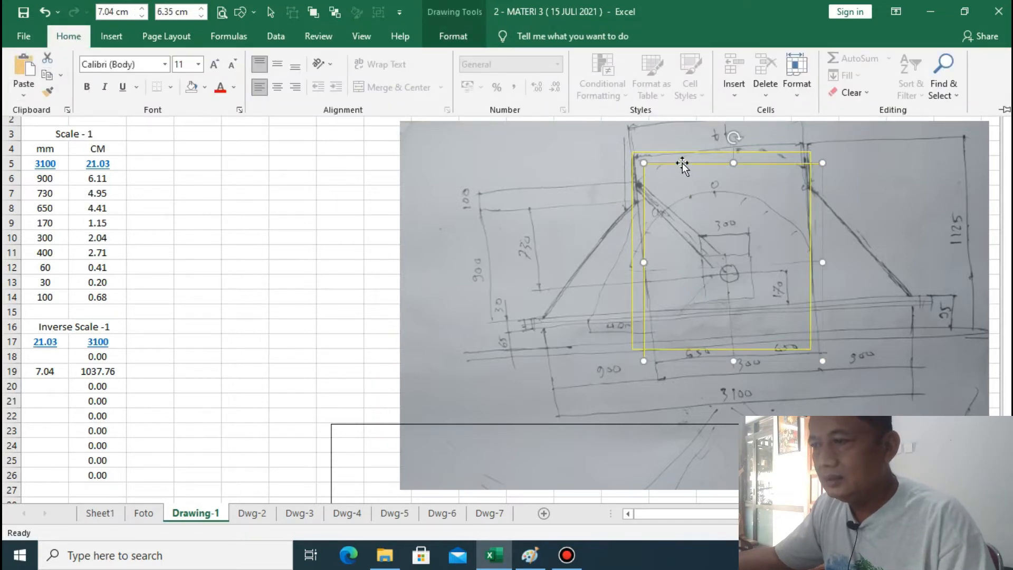
left_click_drag(682, 162, 632, 200)
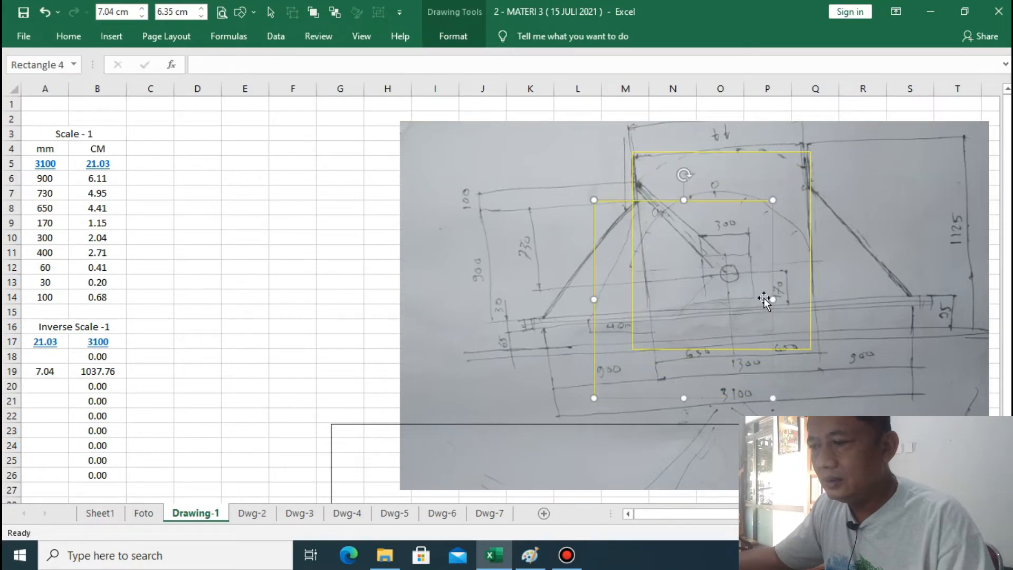
Resize the copied rectangle to enclose both slanted struts, 4.37 cm high and 14.02 cm wide
left_click_drag(771, 299, 918, 299)
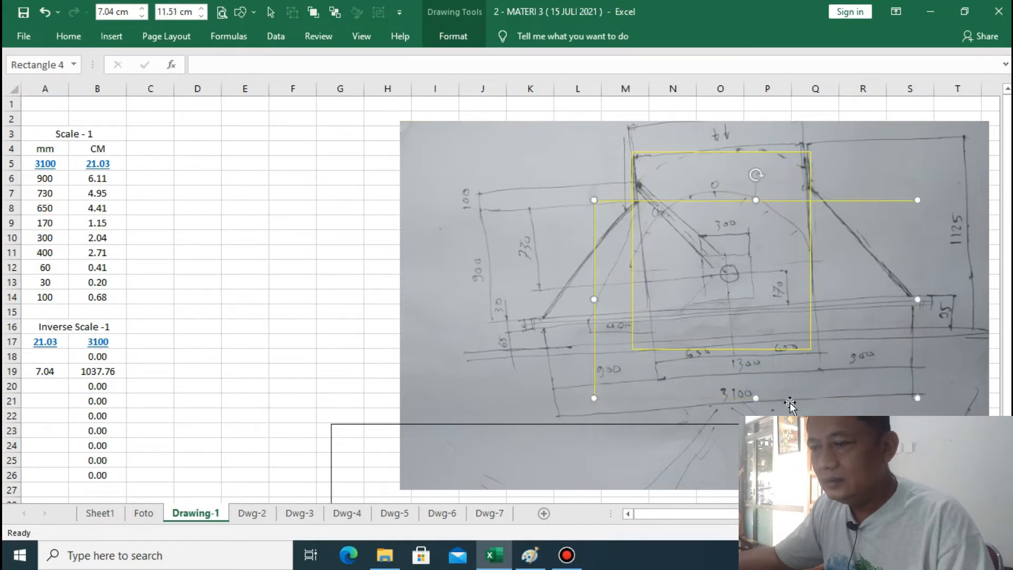
left_click_drag(755, 397, 755, 323)
left_click_drag(594, 261, 523, 274)
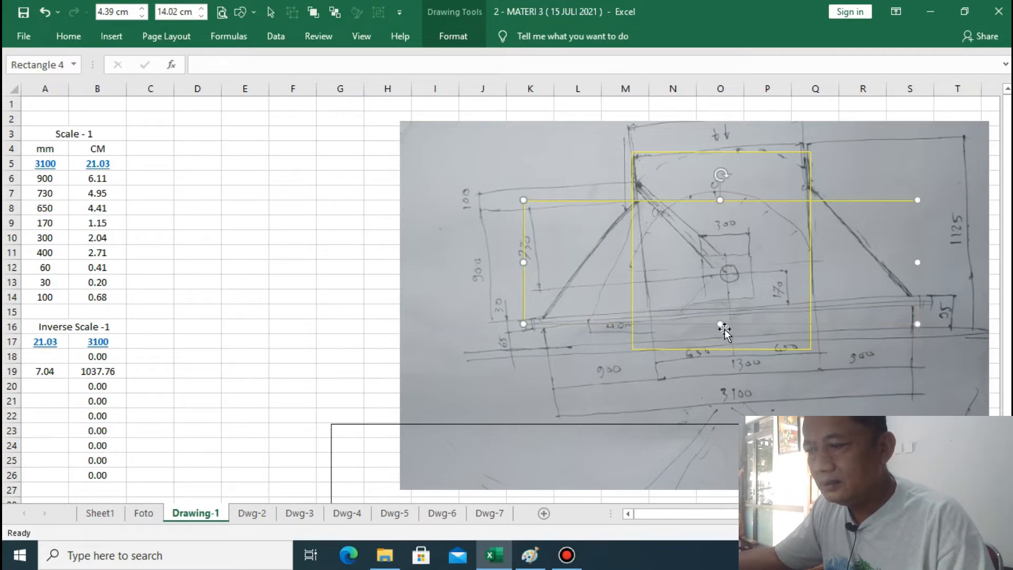
left_click_drag(719, 322, 720, 315)
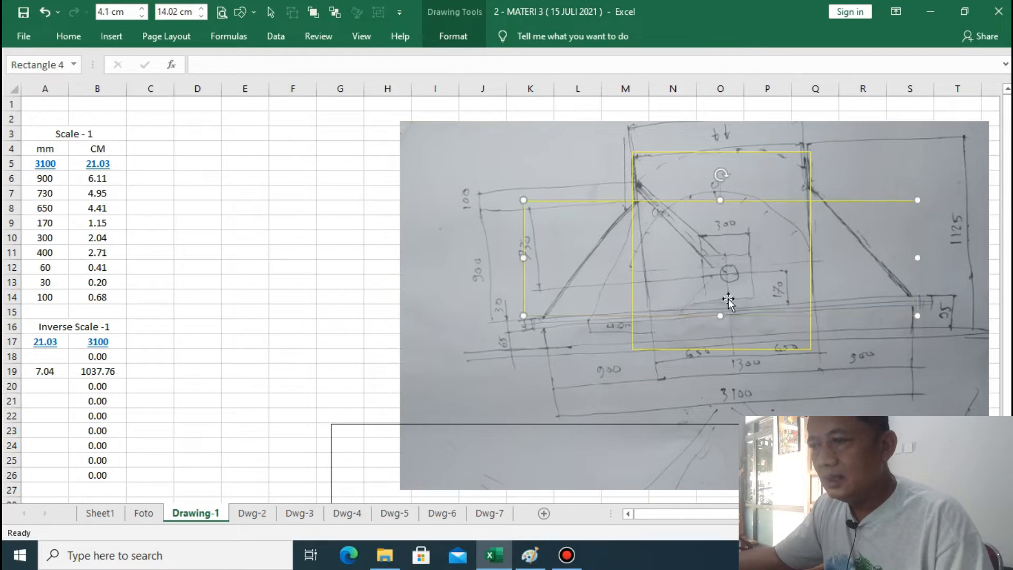
left_click_drag(718, 199, 719, 192)
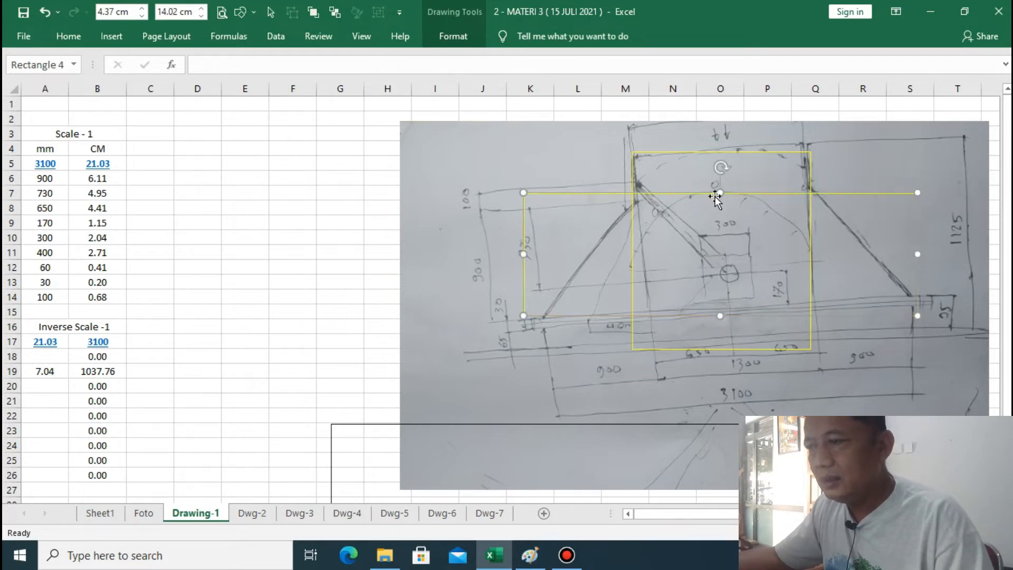
left_click(289, 211)
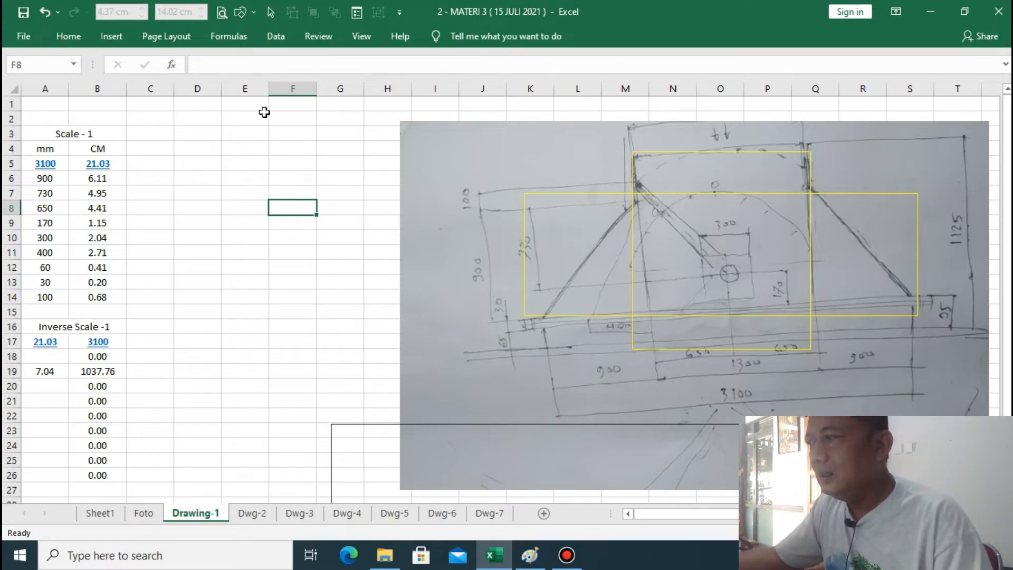
Duplicate the wide yellow rectangle and flatten the copy into a 0.27 cm high strip along the sketch's base beam
left_click(538, 200)
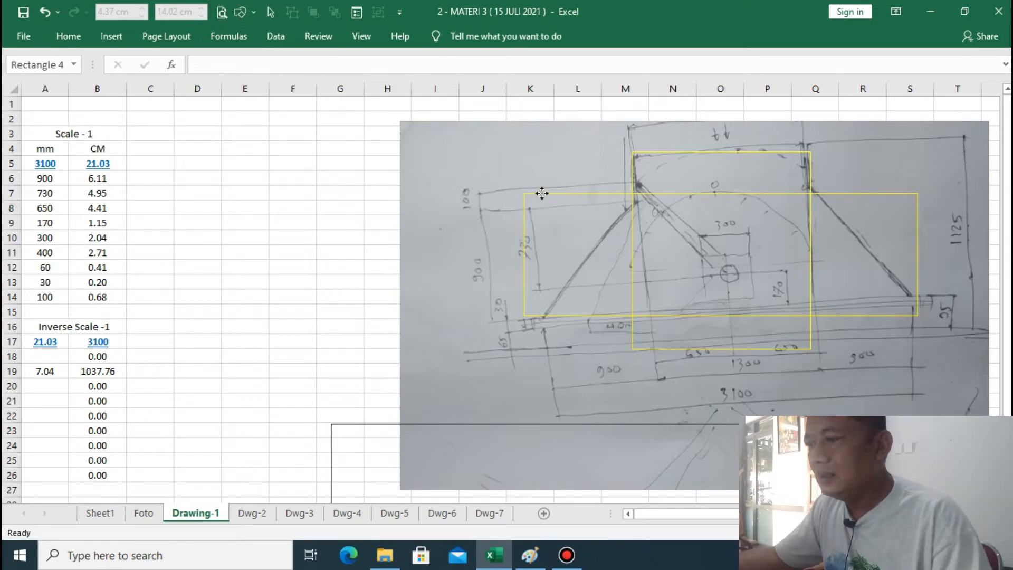
left_click(67, 36)
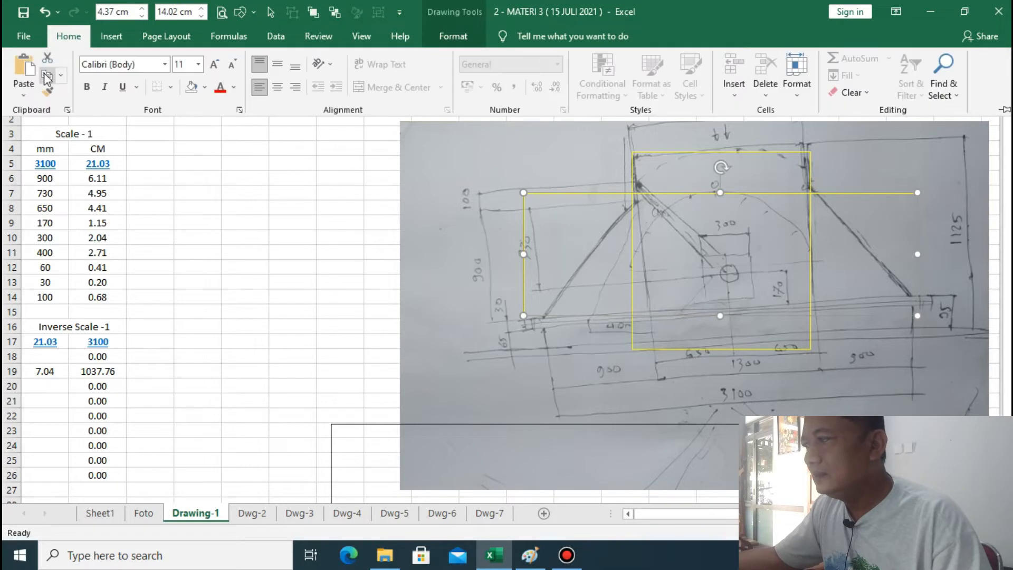
left_click(47, 75)
left_click(23, 67)
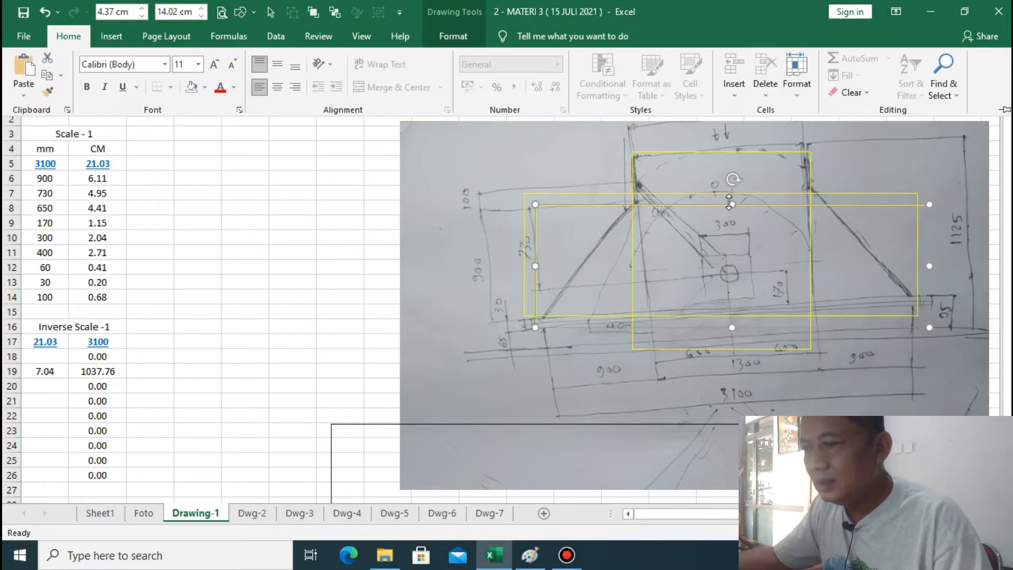
left_click(731, 232)
left_click_drag(731, 205, 691, 318)
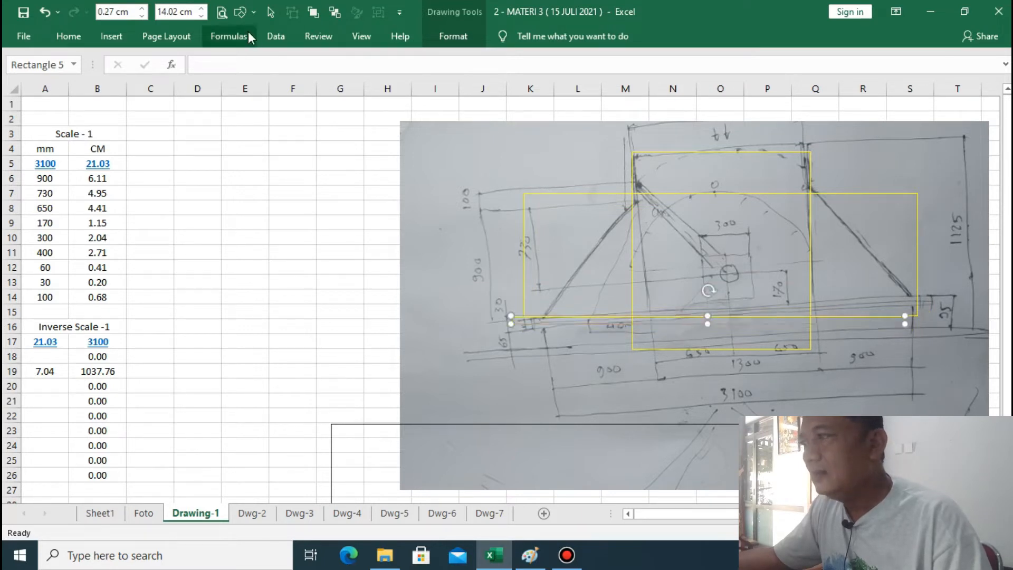
Widen the base strip to 15.6 cm and shift it slightly left to centre it on the base beam
left_click_drag(203, 9, 203, 9)
left_click(203, 8)
left_click(210, 181)
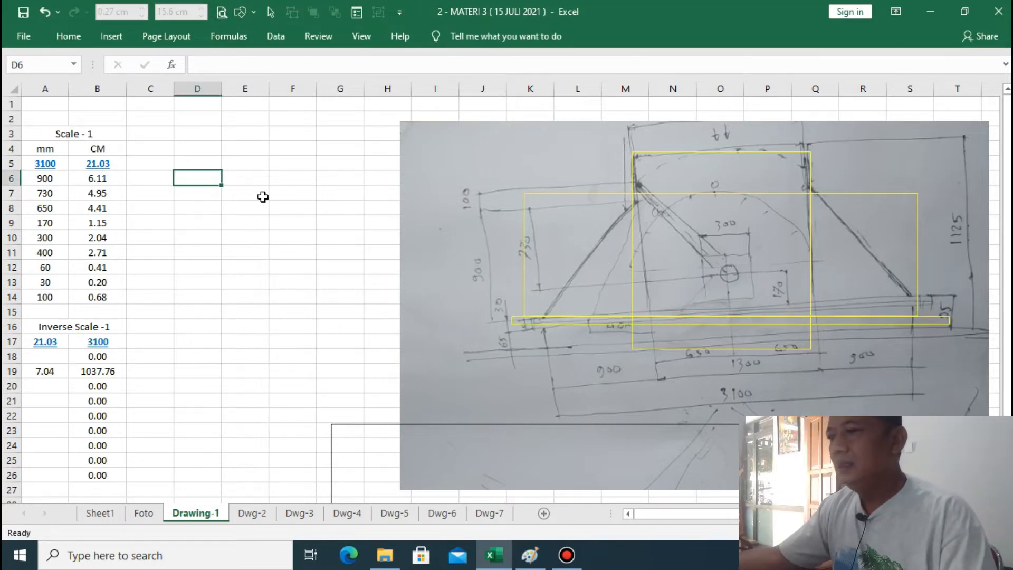
left_click(513, 327)
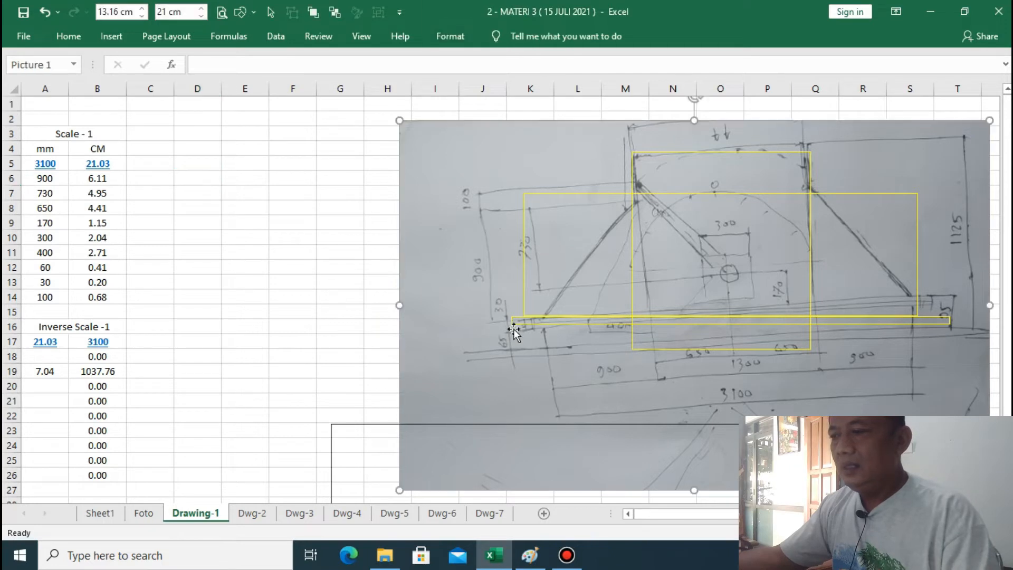
left_click(519, 324)
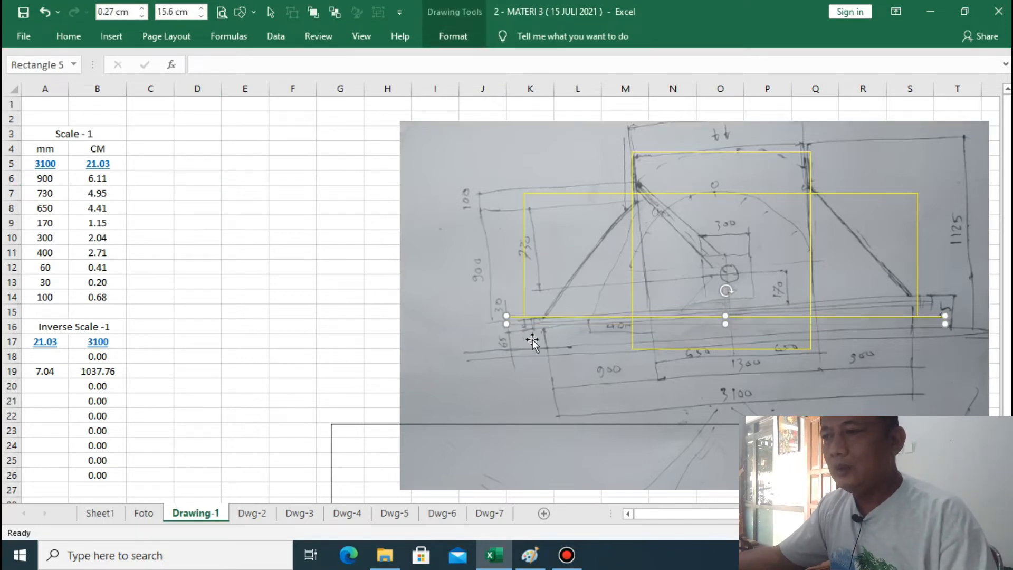
left_click(320, 264)
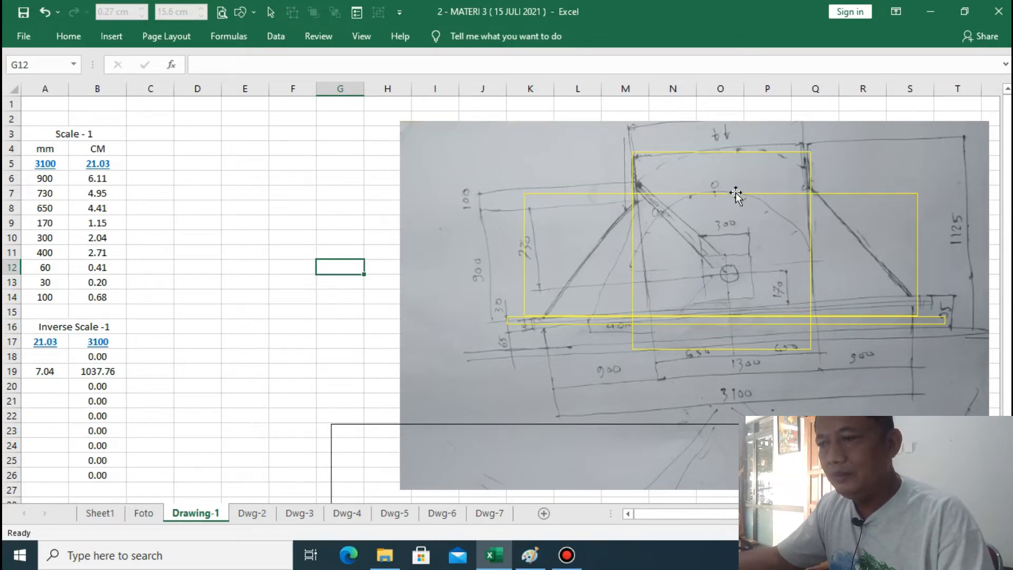
Increase the height of the wide rectangle around the slanted struts to 4.6 cm
left_click(260, 228)
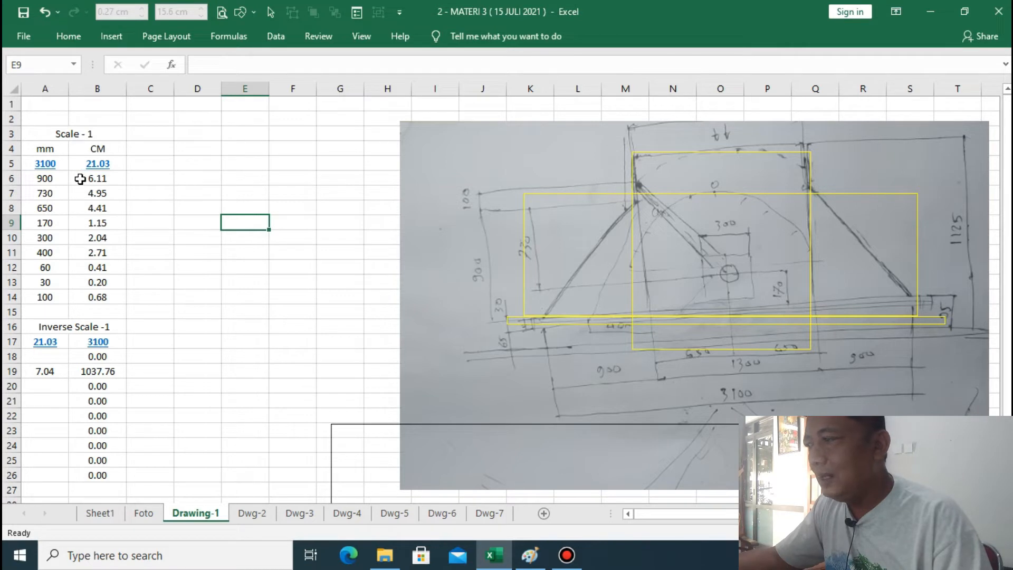
left_click(530, 193)
left_click(533, 194)
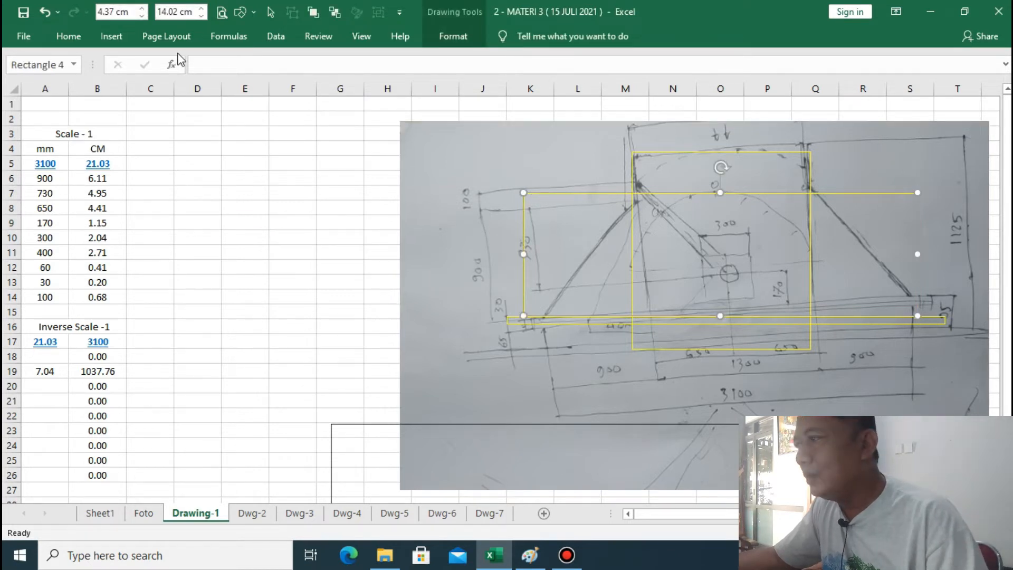
left_click(140, 8)
left_click(140, 8)
left_click(140, 8)
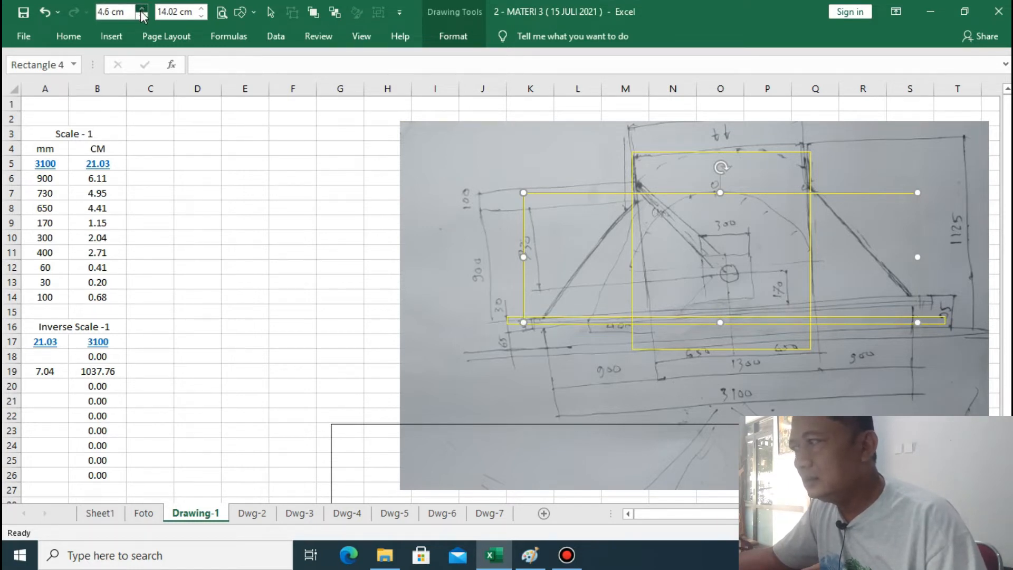
Set the height of the wide yellow rectangle around the slanted struts to 6.11 cm
double_click(112, 13)
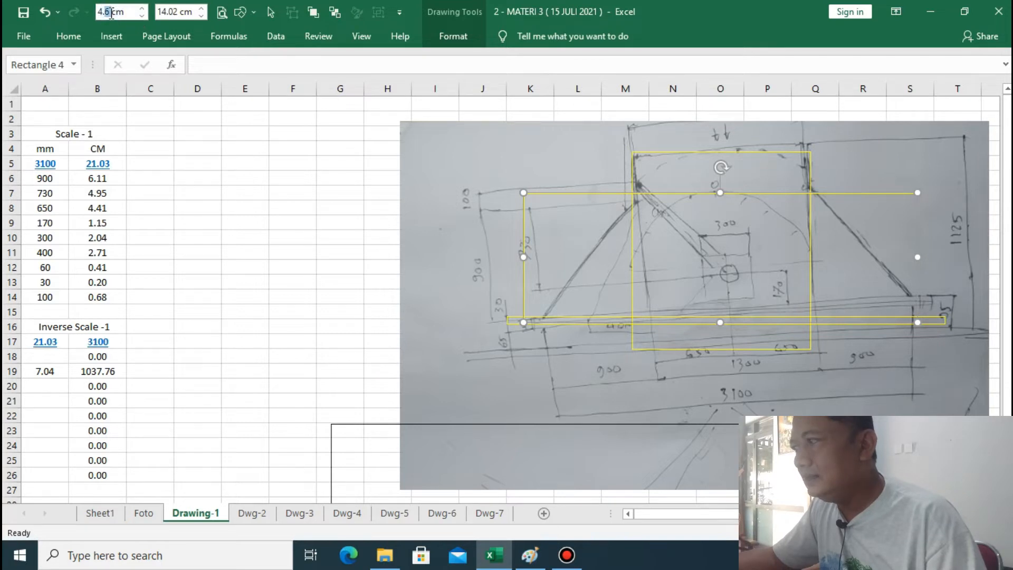
key("BackSpace")
key("BackSpace")
type("6")
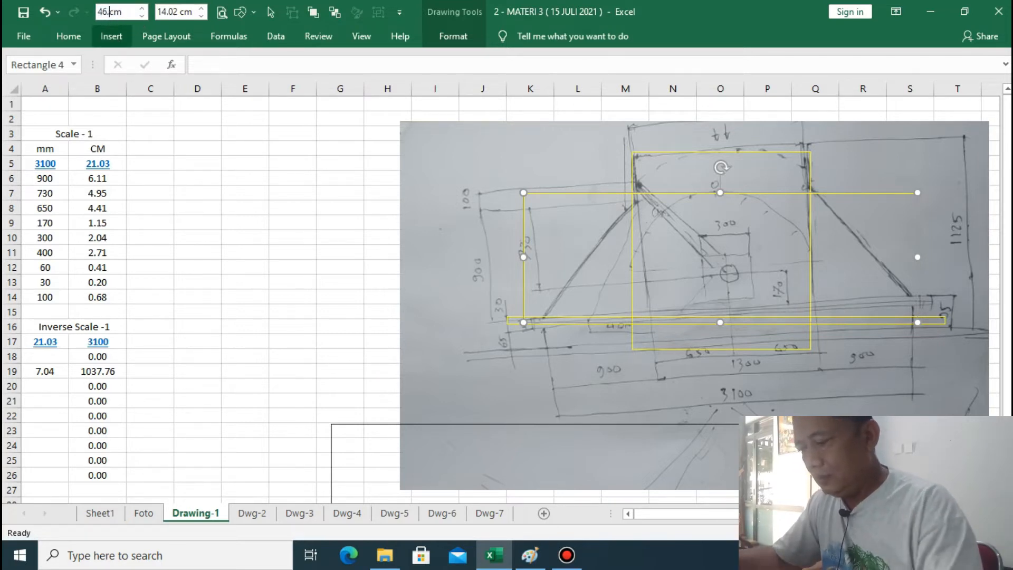
type(".11")
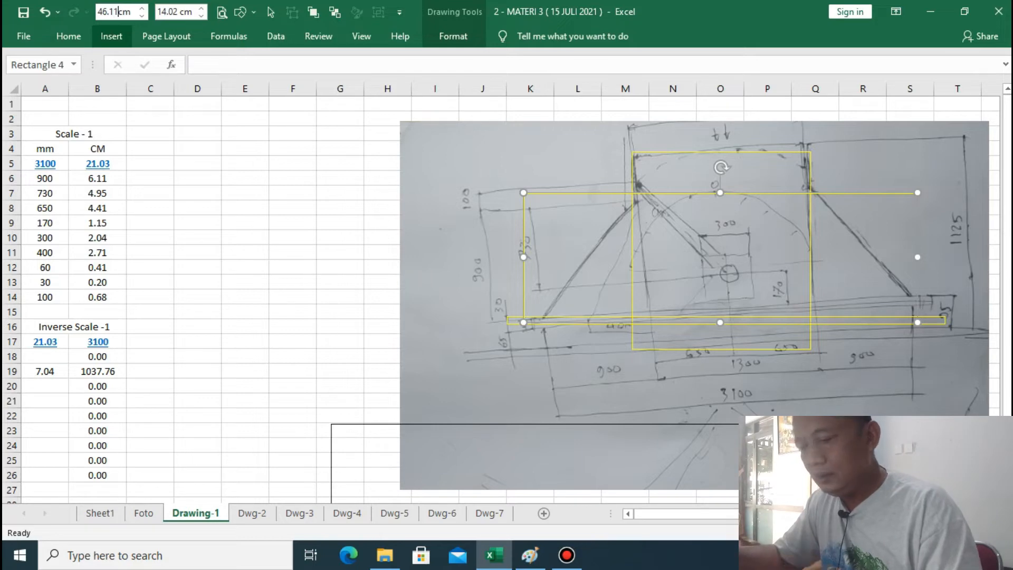
key("Return")
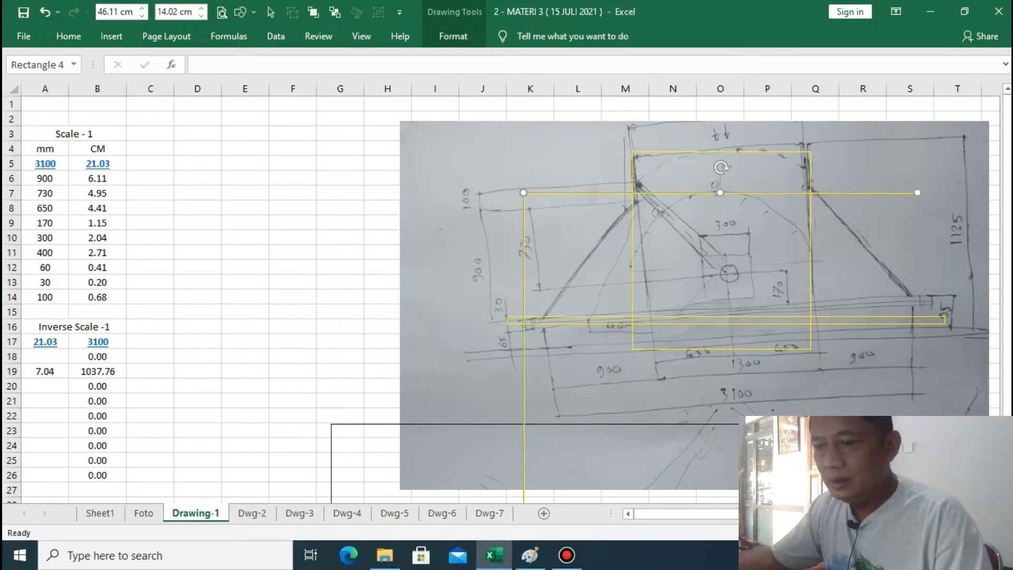
scroll(727, 364, "down", 2)
scroll(506, 299, "down", 2)
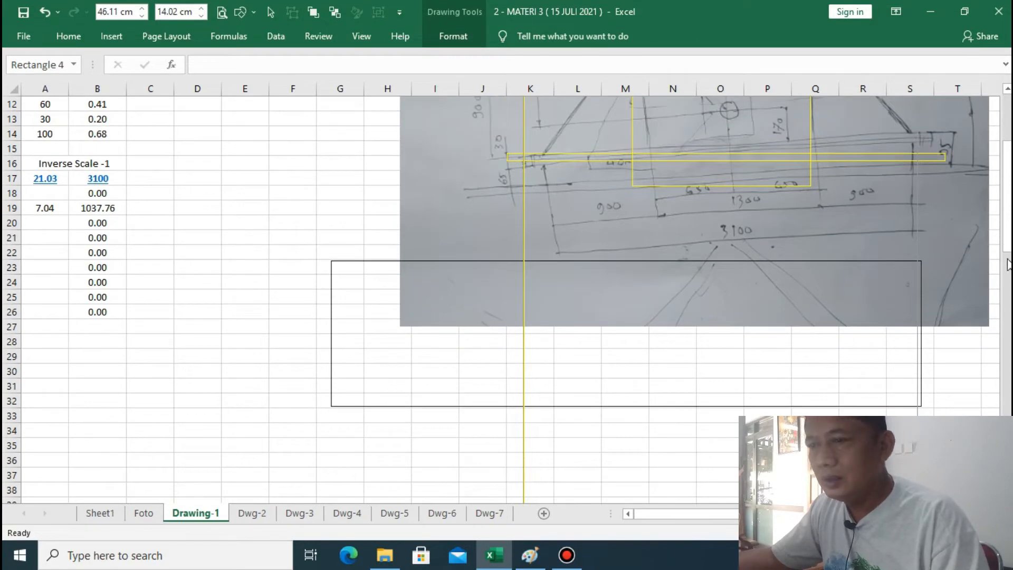
left_click_drag(1007, 263, 1007, 216)
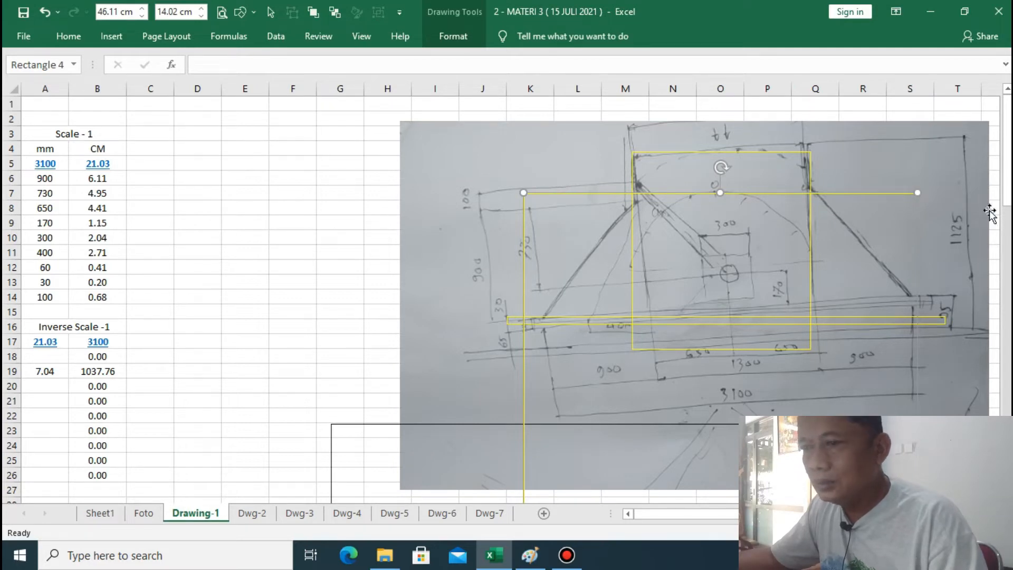
mouse_move(1007, 200)
left_mouse_down()
mouse_move(1008, 466)
mouse_move(1008, 100)
left_mouse_up()
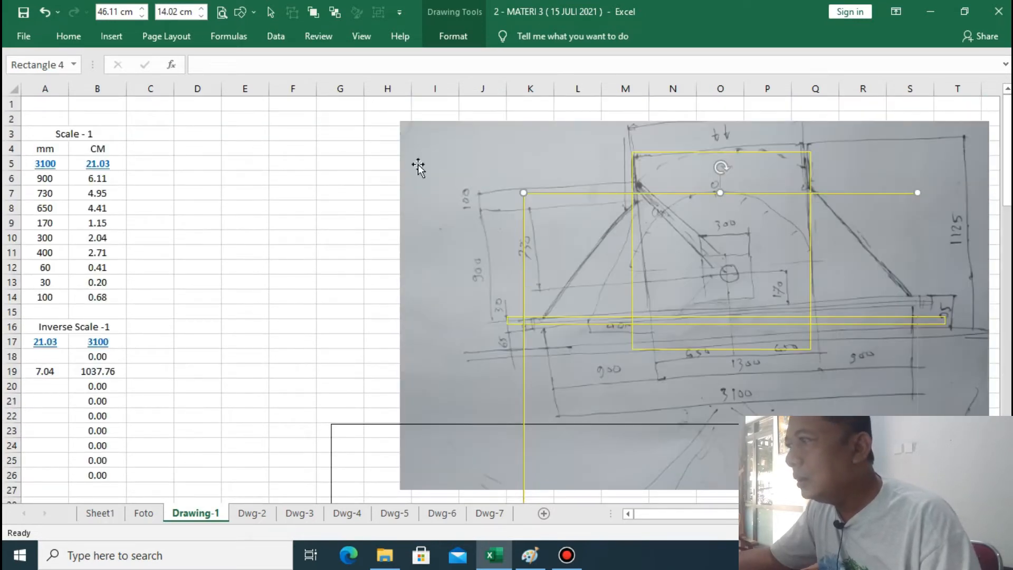
left_click(113, 11)
left_click(104, 13)
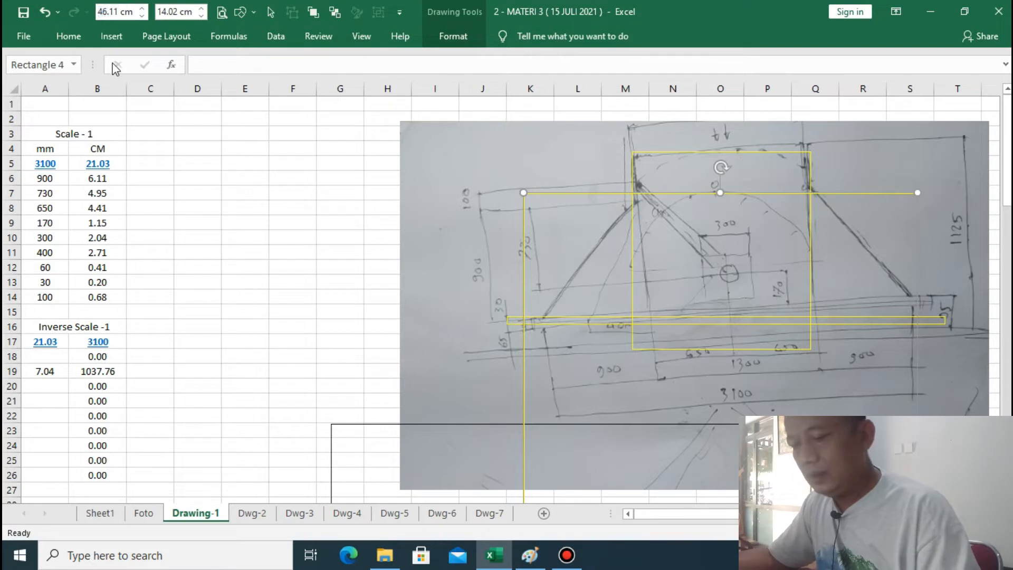
key("BackSpace")
key("Return")
left_click(97, 222)
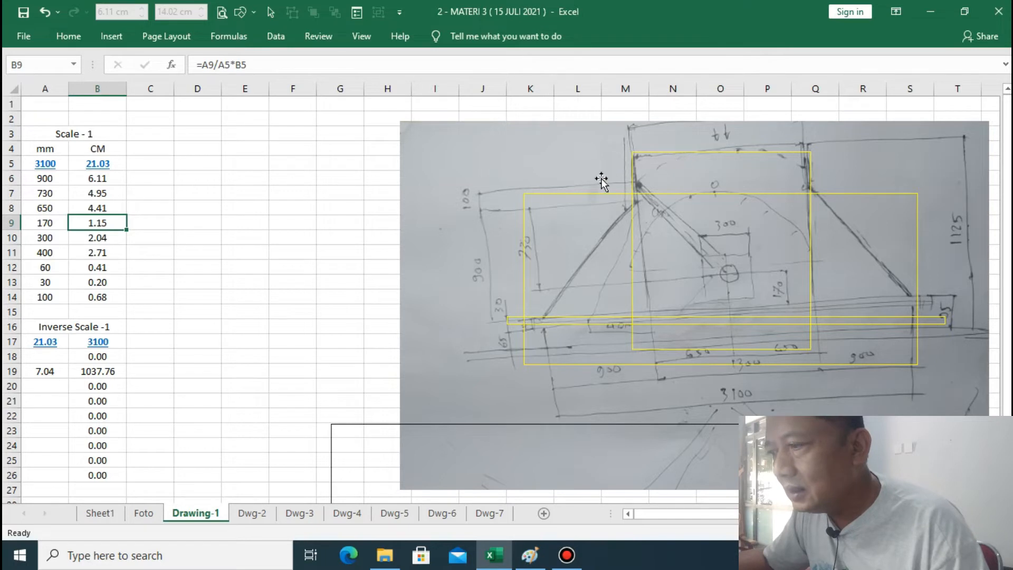
Shift the sketch photo slightly down and left beneath the yellow rectangles
left_click_drag(581, 194, 580, 202)
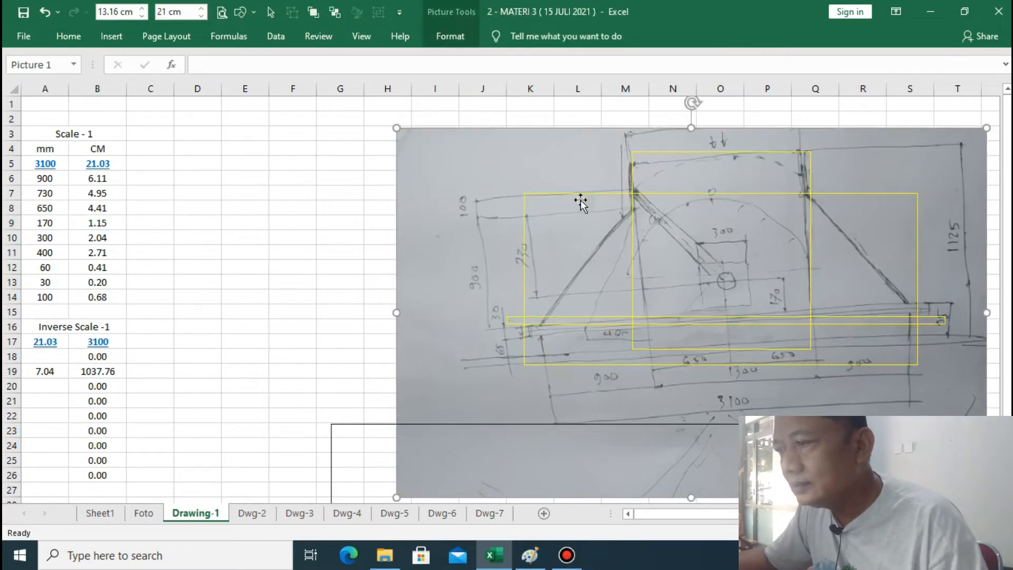
left_click(293, 149)
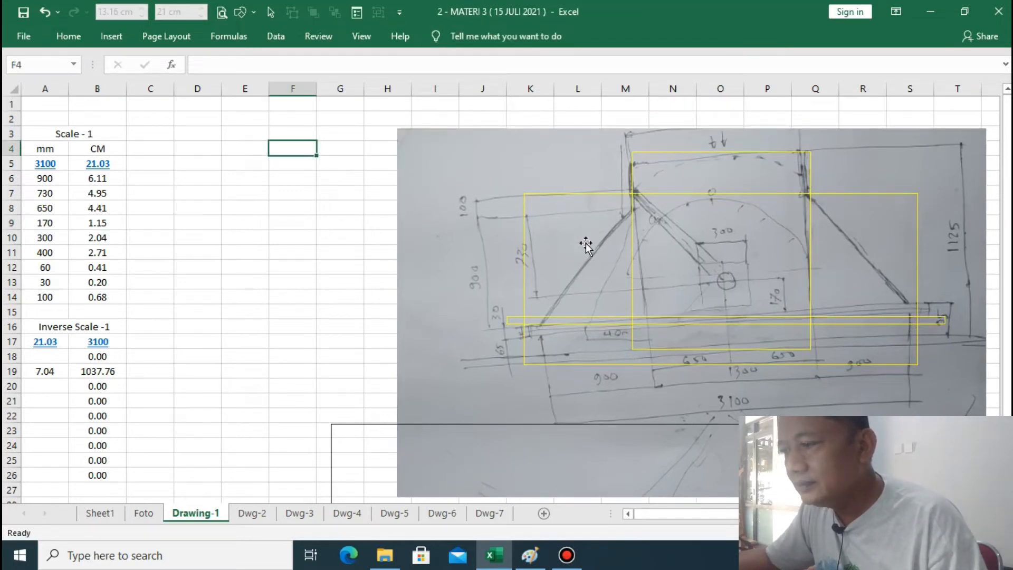
left_click(272, 182)
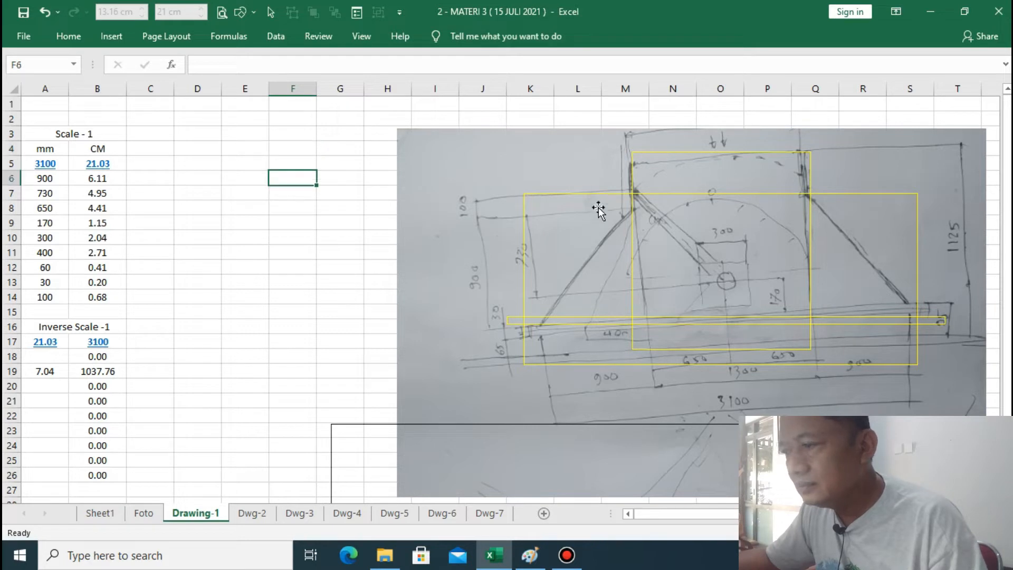
Reduce the height of the thin yellow strip on the base beam to 0.2 cm
left_click(513, 322)
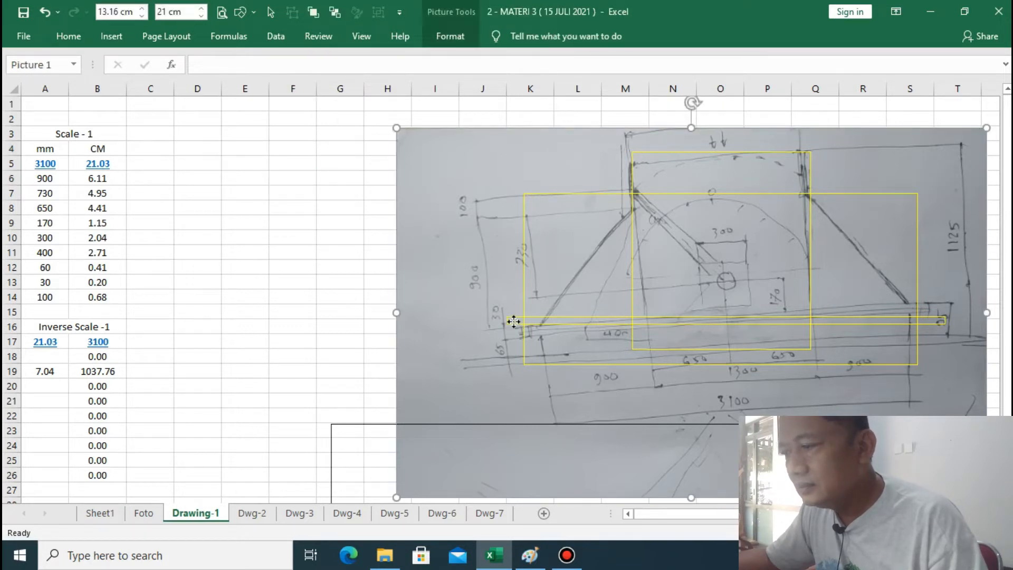
left_click(513, 321)
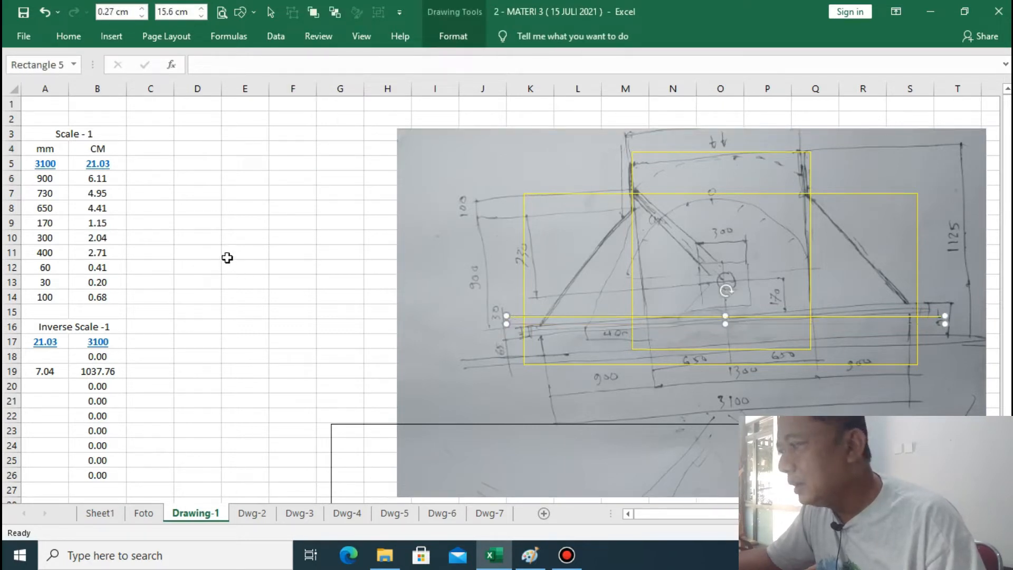
left_click(115, 12)
key("BackSpace")
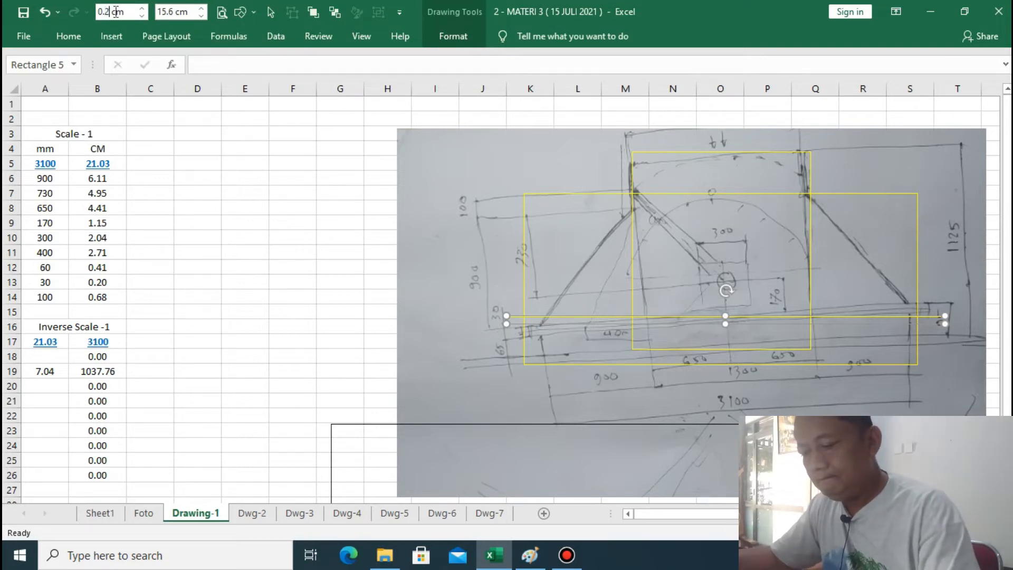
key("Return")
key("Escape")
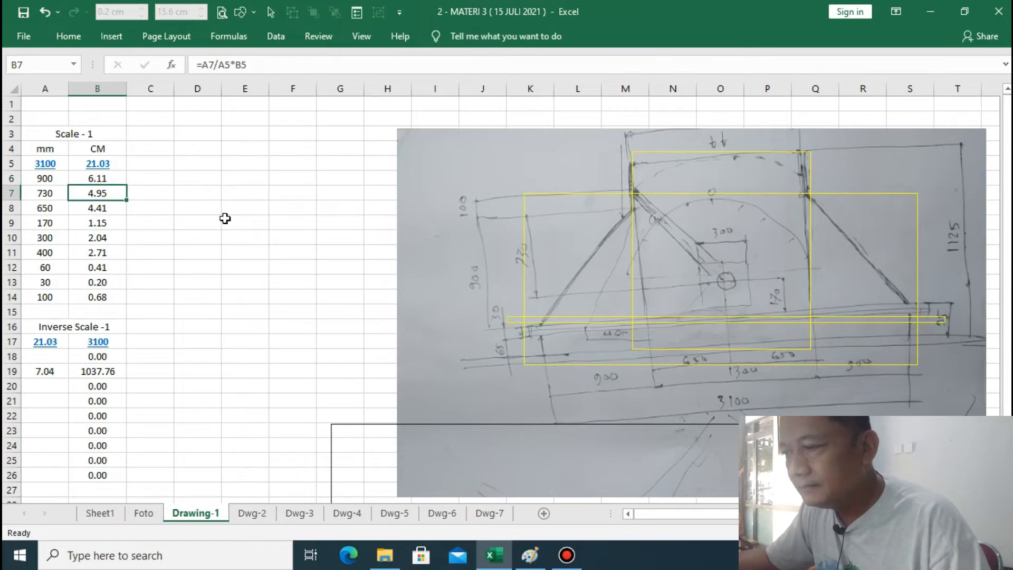
left_click(224, 218)
left_click(395, 285)
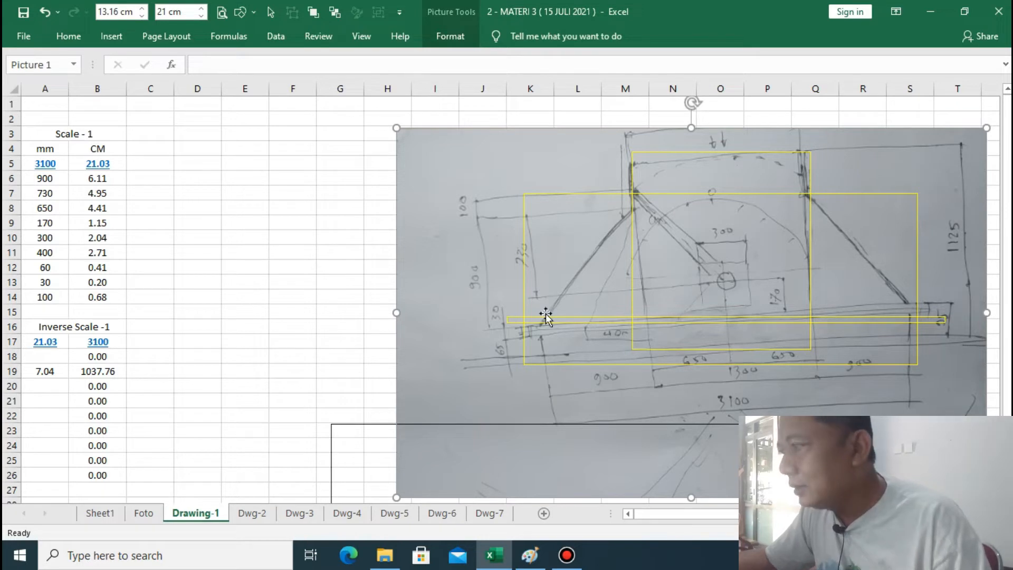
Replace the 100 mm entry in cell A14 of the scale table with 1300
left_click(36, 295)
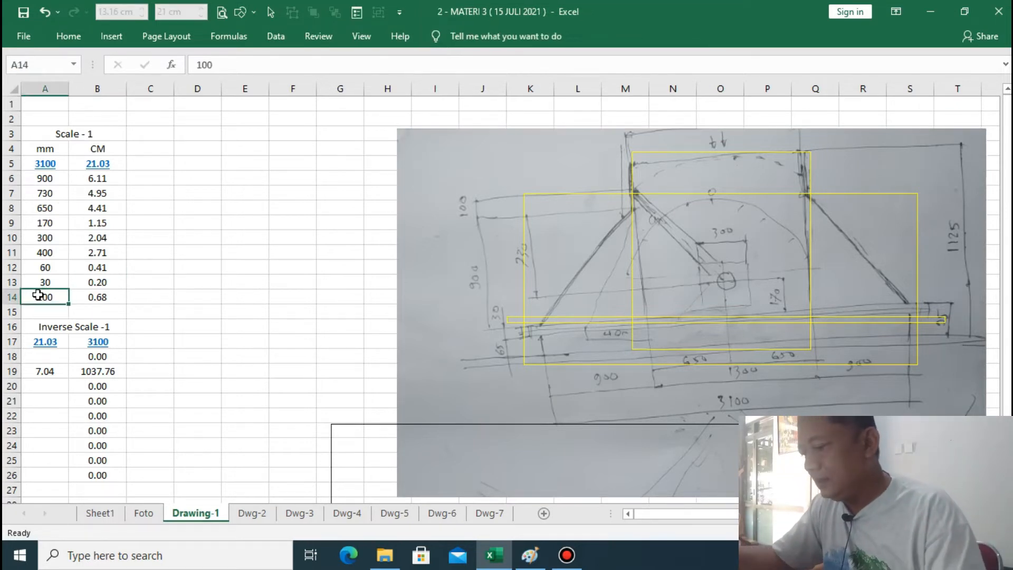
type("1300")
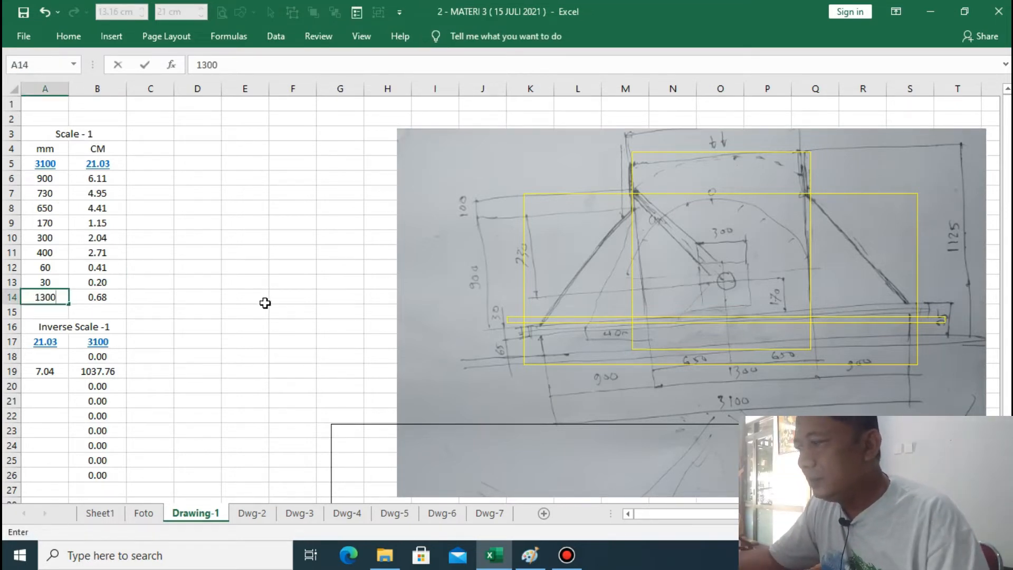
left_click(265, 303)
Widen the tall yellow rectangle around the sketch's central posts to 8.82 cm
left_click(747, 153)
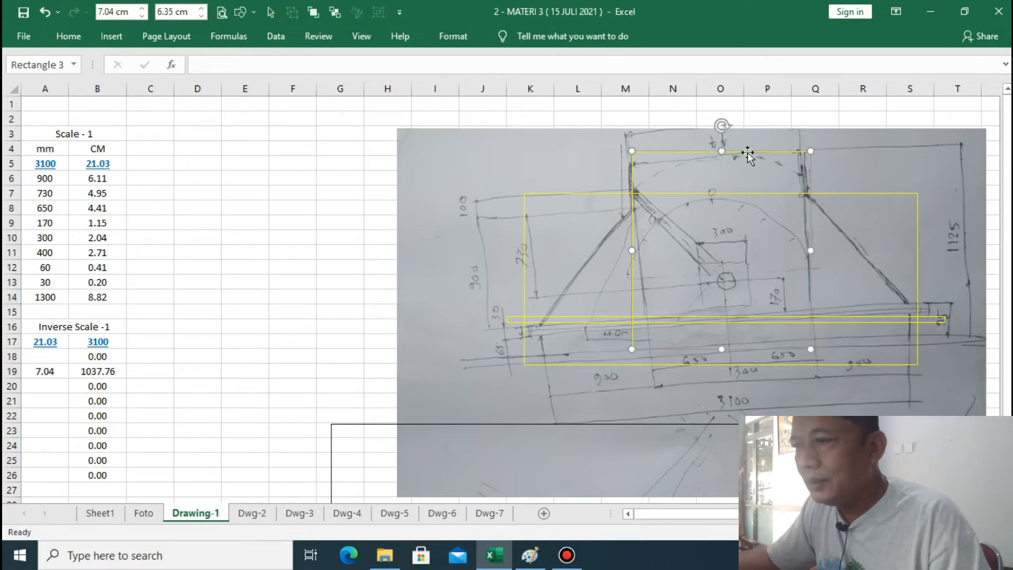
left_click(201, 8)
left_click(201, 8)
left_click(200, 9)
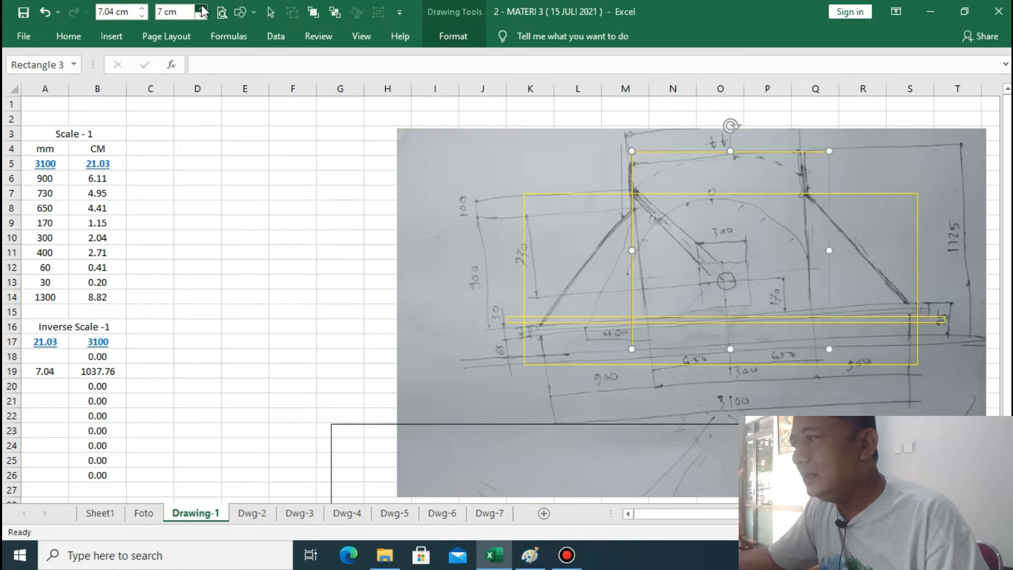
left_click(200, 9)
left_click(200, 8)
left_click(201, 8)
left_click(200, 8)
left_click(201, 8)
left_click(200, 8)
left_click(200, 8)
left_click(201, 8)
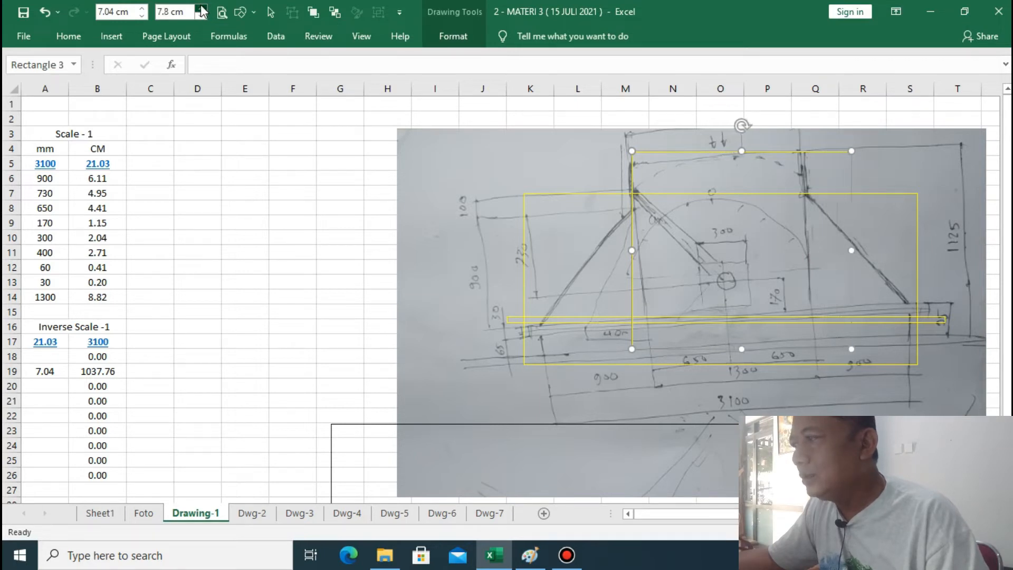
left_click(200, 9)
left_click(200, 8)
left_click(201, 9)
left_click(170, 13)
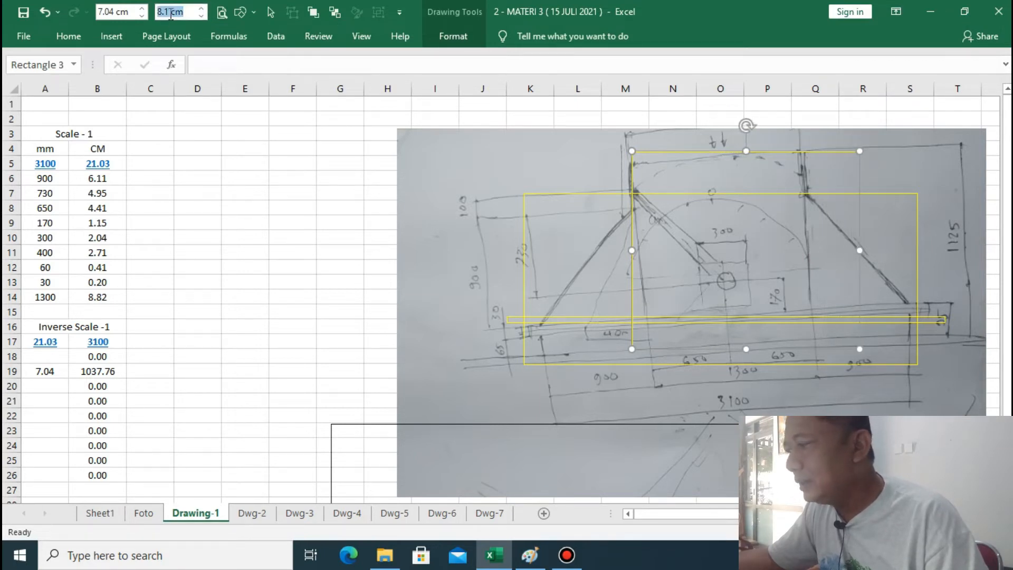
left_click(170, 14)
key("BackSpace")
type("82")
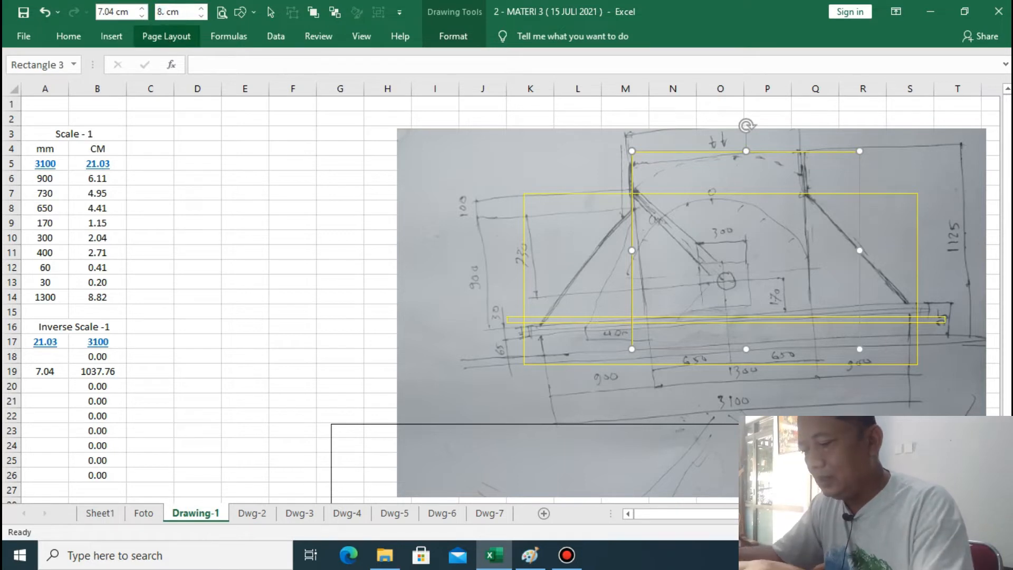
key("Return")
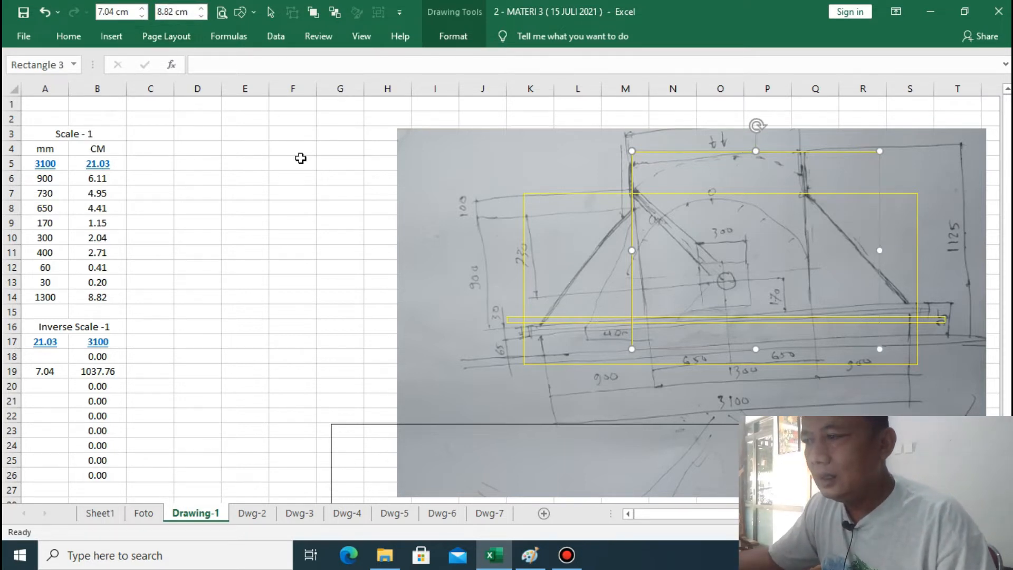
left_click(222, 195)
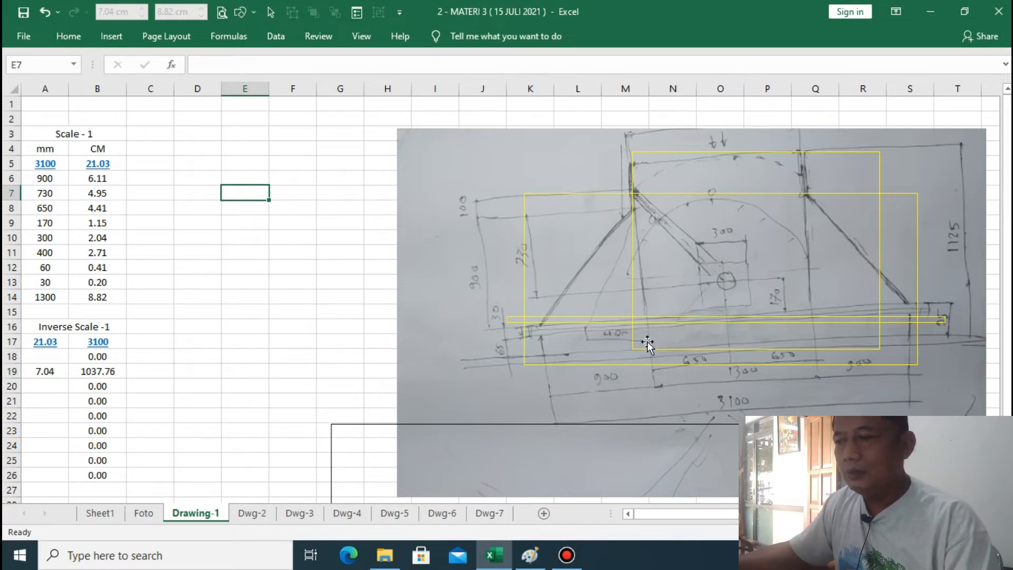
left_click(860, 153)
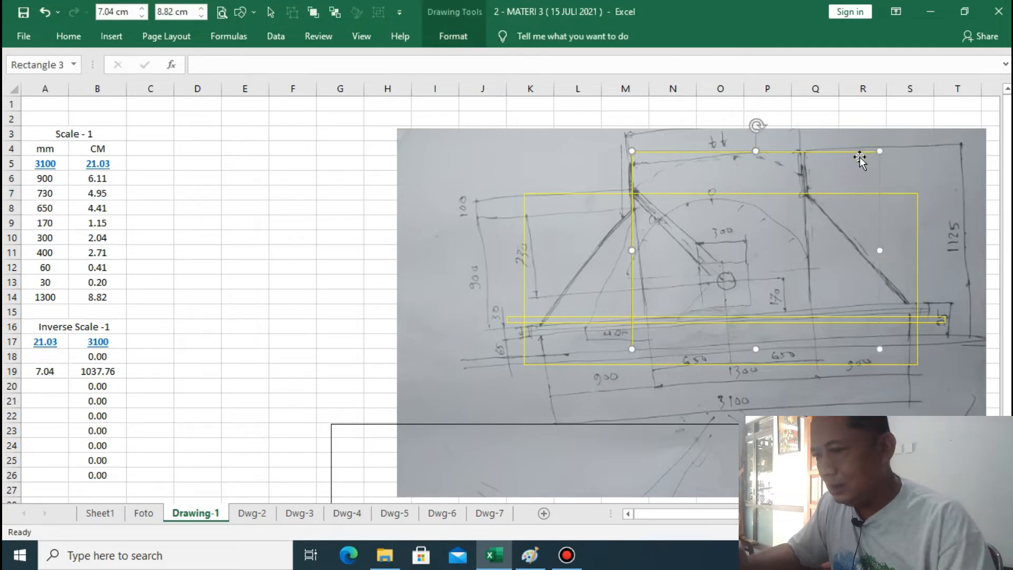
left_click(910, 193, "ctrl")
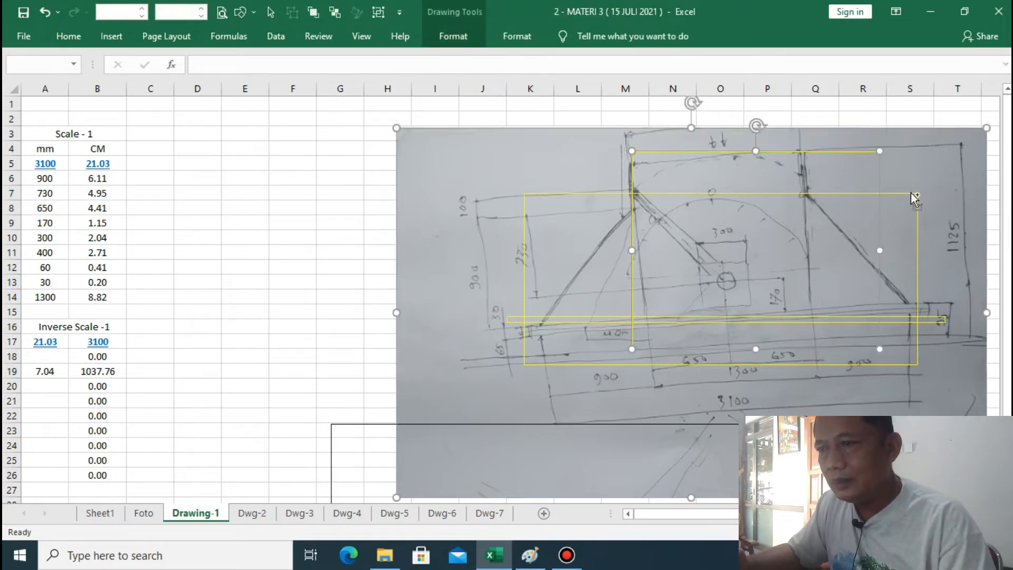
left_click(913, 194, "ctrl")
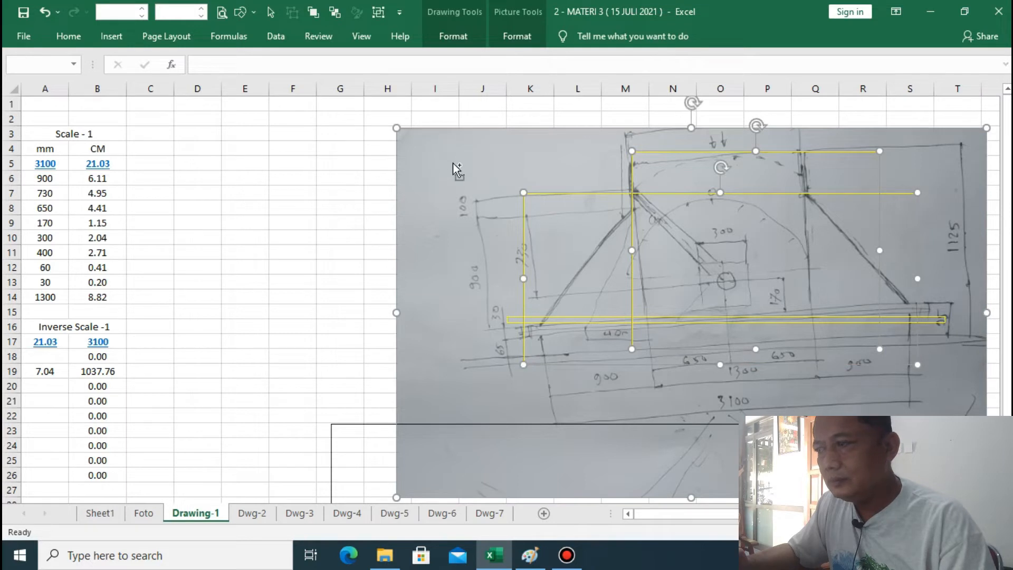
left_click_drag(456, 197, 459, 195)
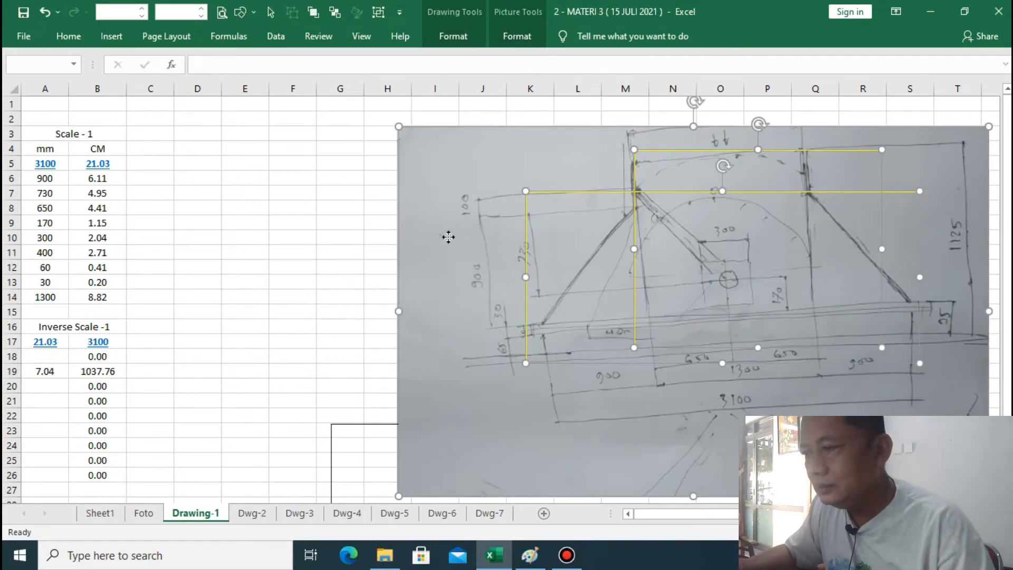
left_click_drag(450, 236, 423, 258)
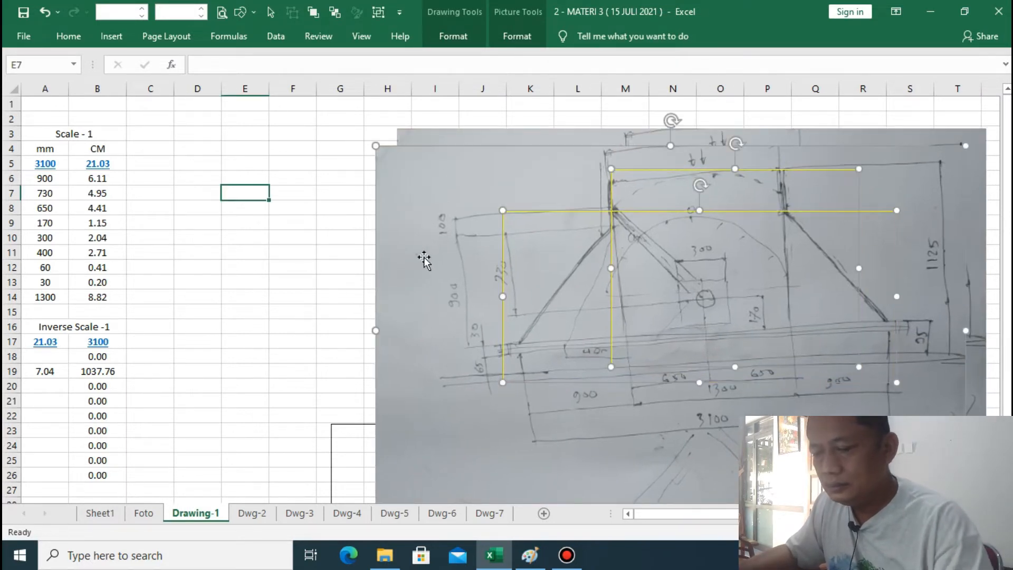
key("ctrl+z")
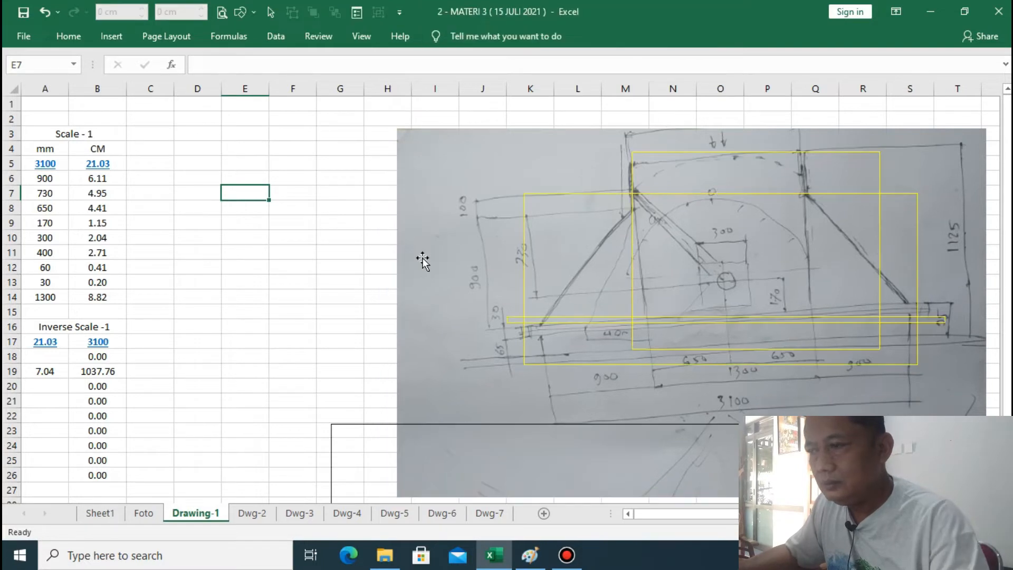
Align the two yellow rectangles and the thin base strip on a common vertical centre line and group the three shapes
left_click(649, 153)
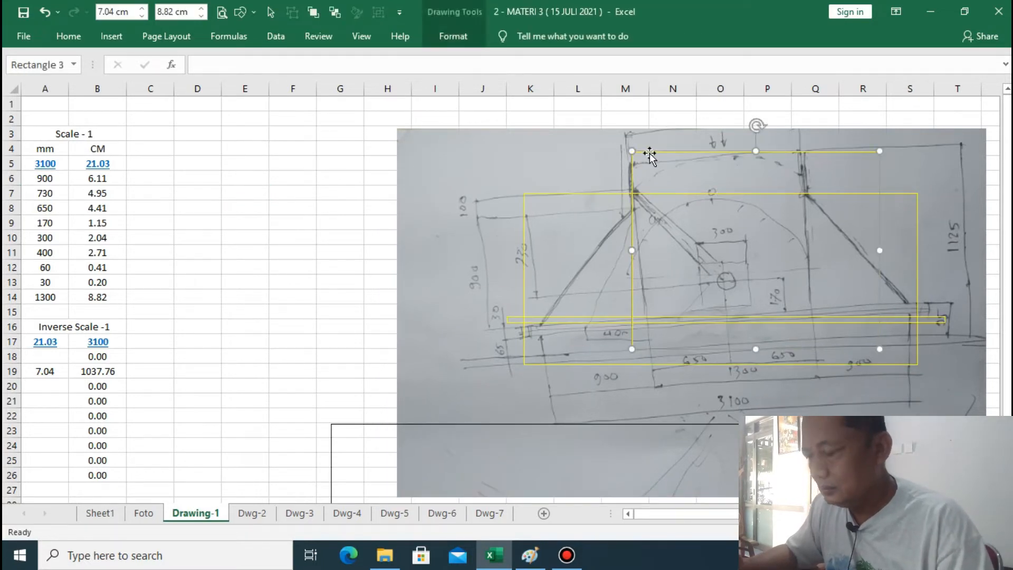
left_click(559, 194, "ctrl")
left_click(559, 192, "ctrl")
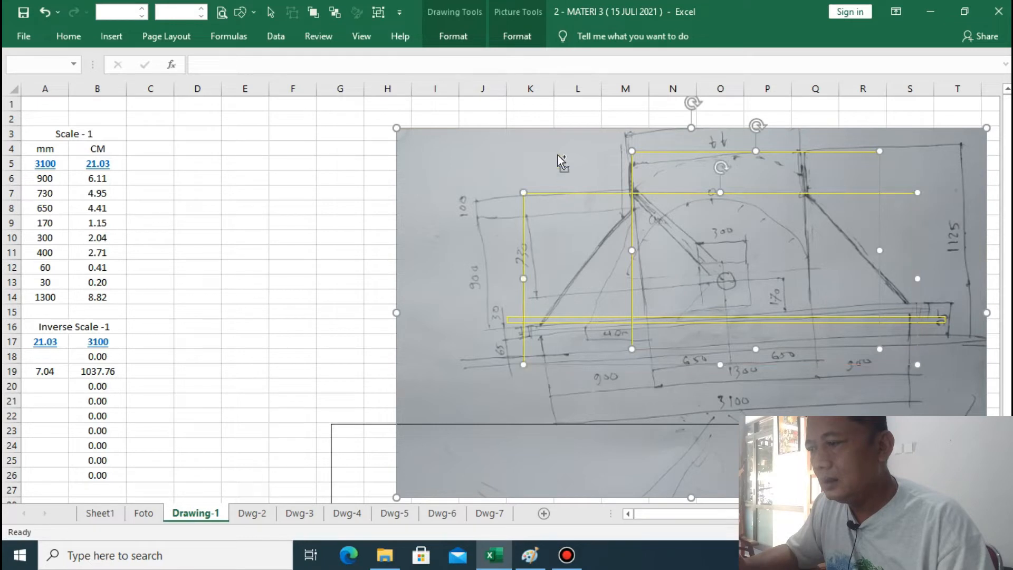
left_click(558, 155, "ctrl")
left_click(520, 320, "ctrl")
left_click(517, 316, "ctrl")
left_click(457, 164, "ctrl")
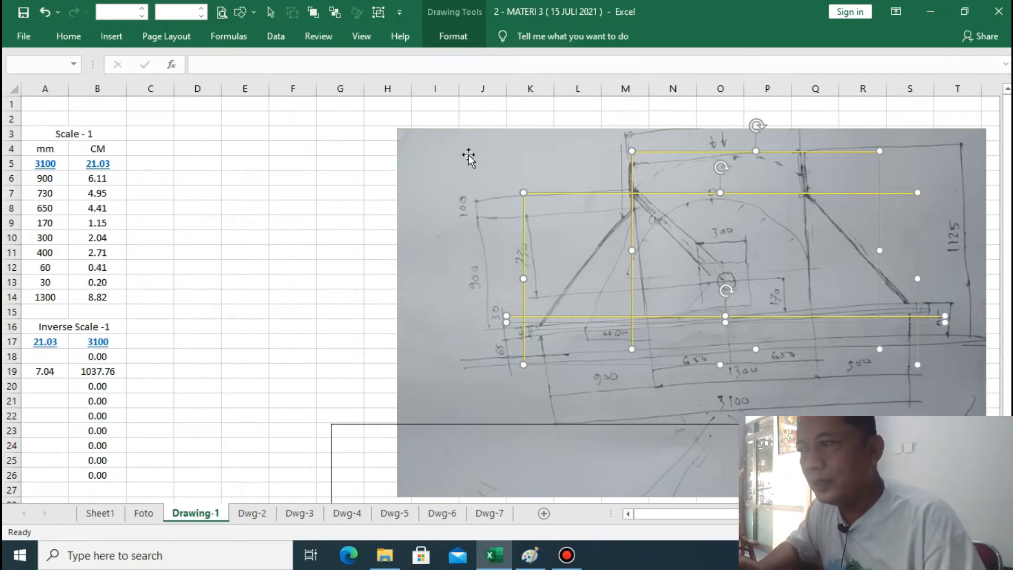
left_click(447, 37)
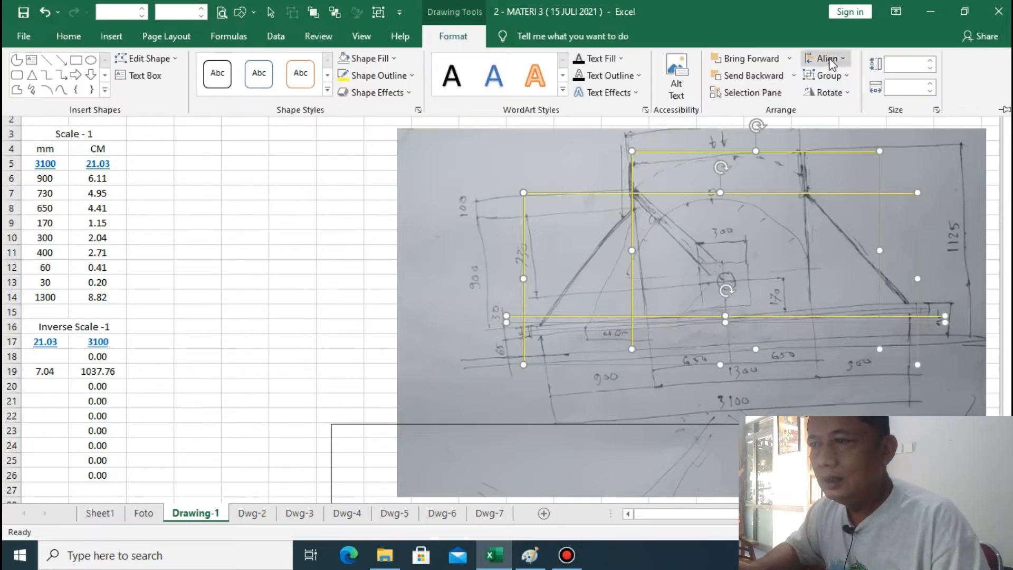
left_click(830, 59)
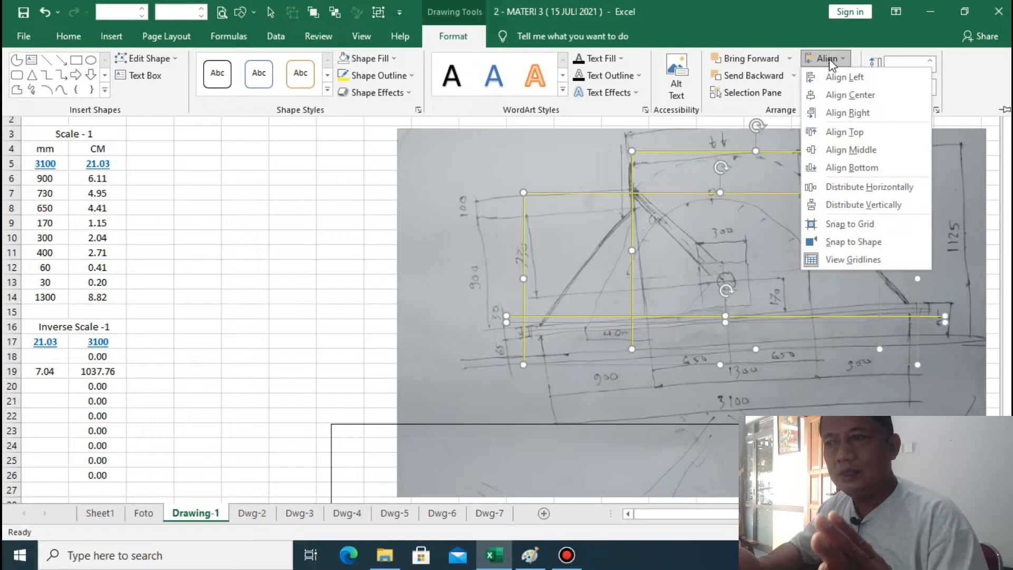
left_click(845, 96)
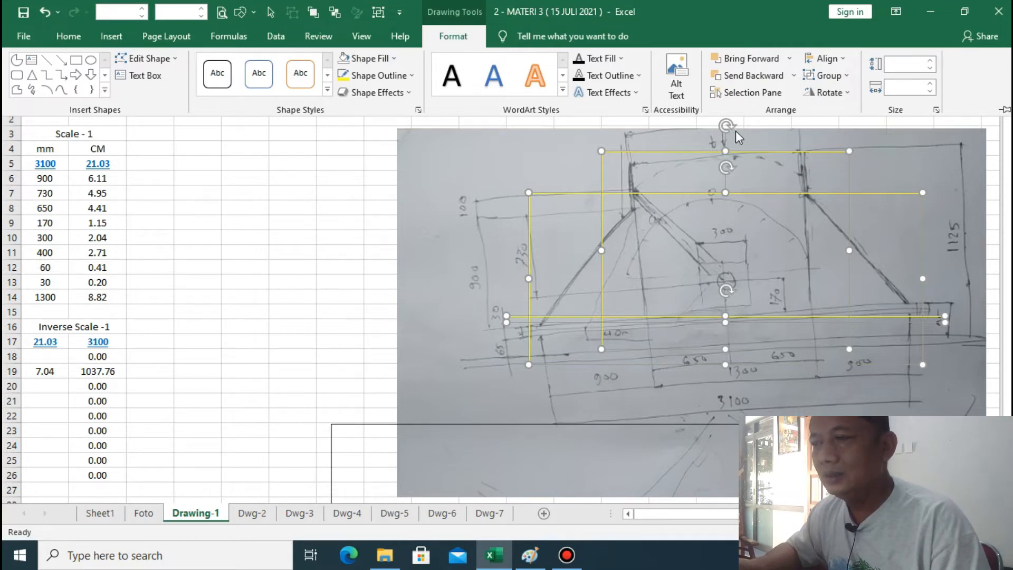
left_click(379, 11)
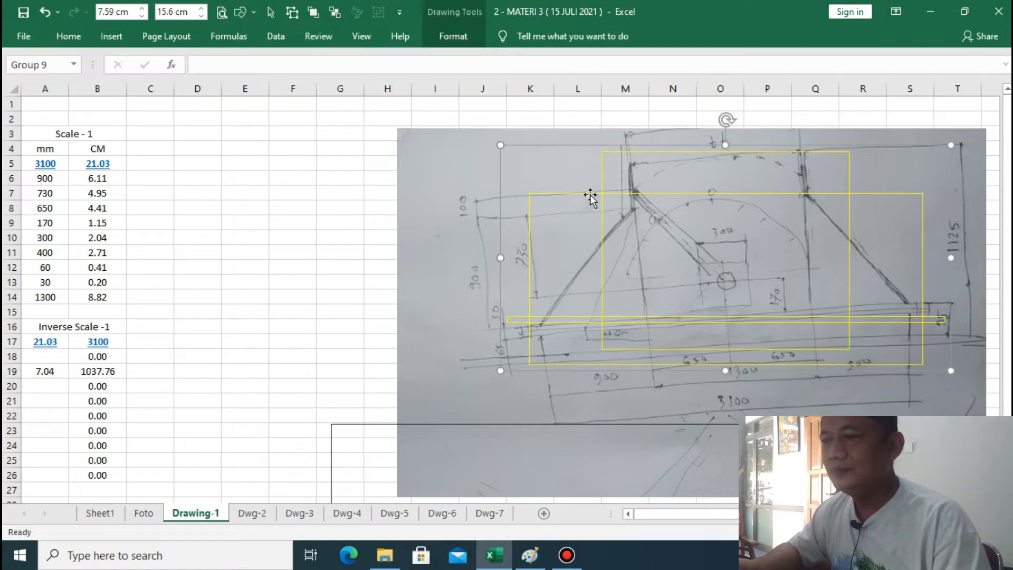
Move the grouped shapes leftward, mostly off the sketch photo, and change their outline from yellow to black
left_click_drag(601, 199, 275, 222)
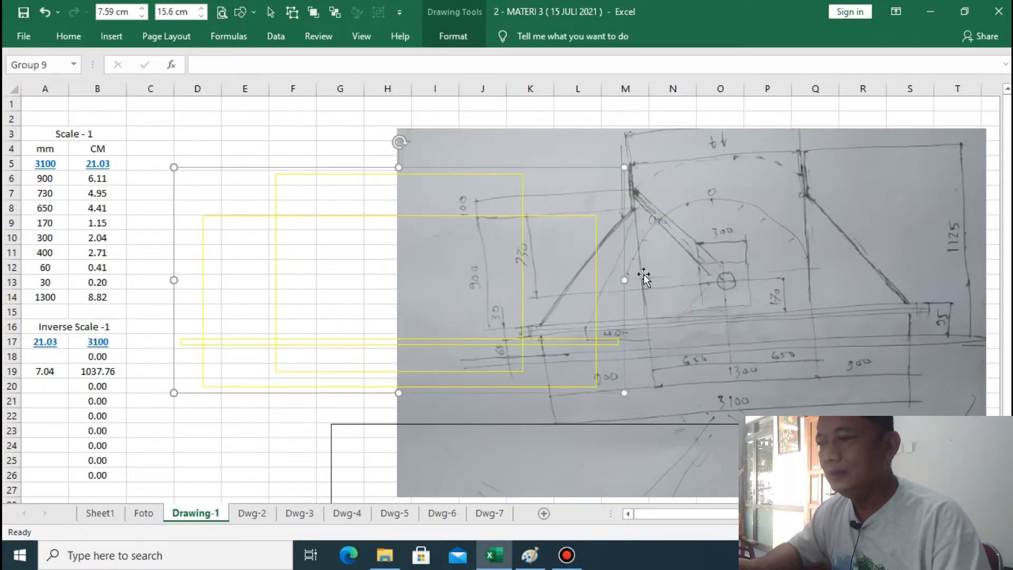
left_click(457, 37)
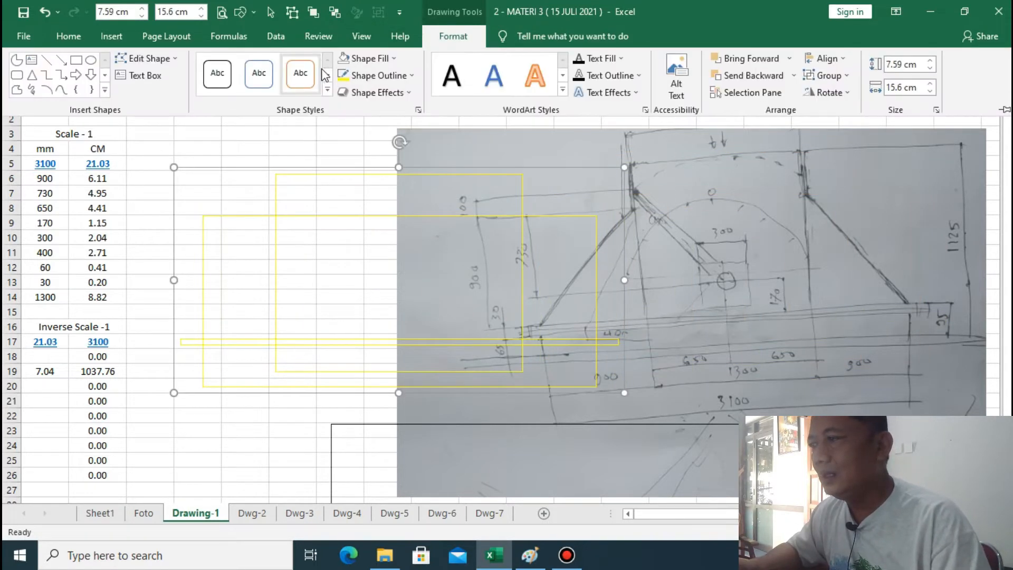
left_click(358, 75)
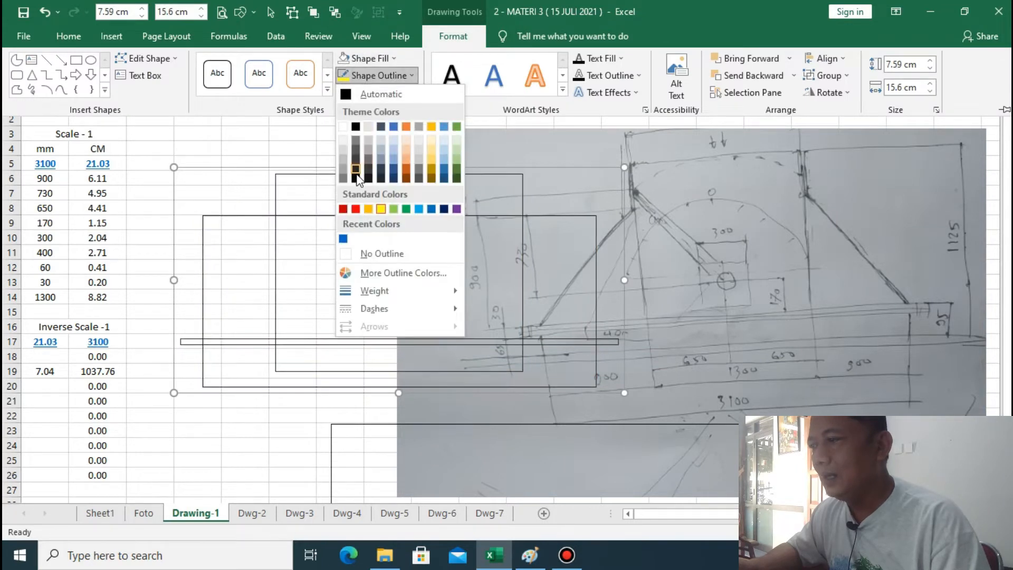
key("Escape")
left_click(795, 318)
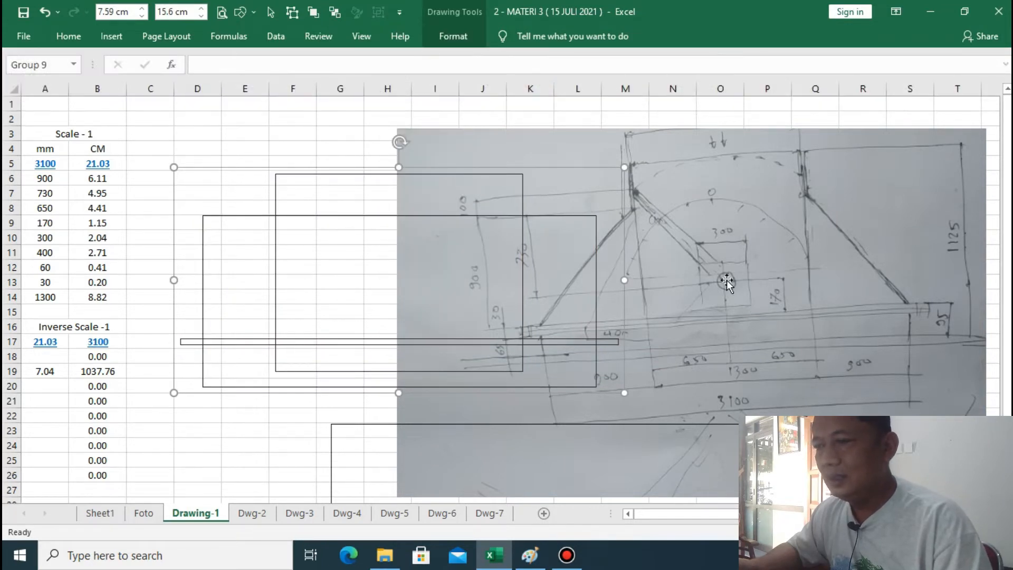
Move the sketch photo rightward so that it almost clears the grouped rectangles
left_click_drag(728, 283, 914, 280)
left_click_drag(843, 321, 858, 313)
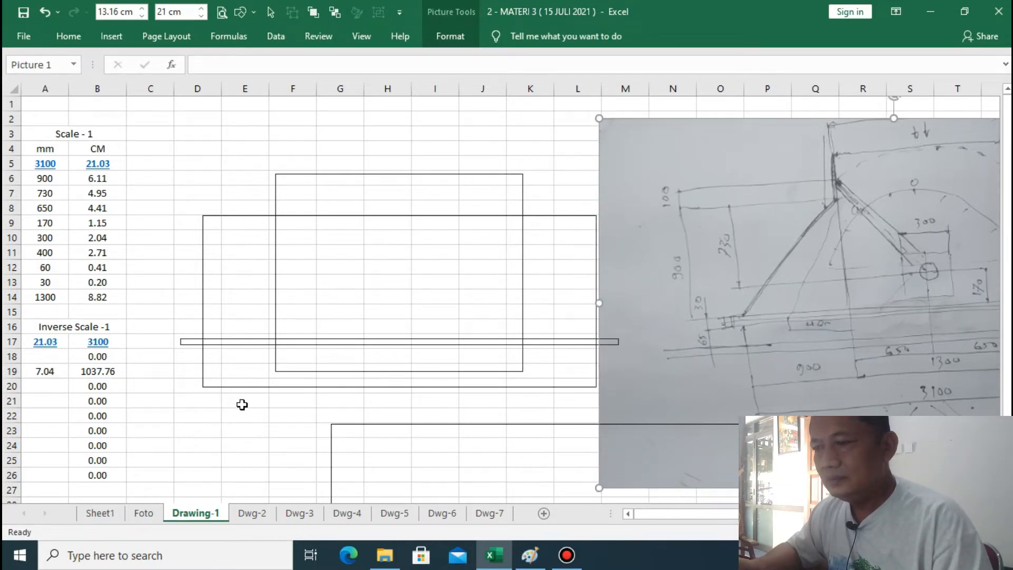
Raise the wide rectangle within the group until its lower edge rests on the upper edge of the thin base strip
left_click(255, 343)
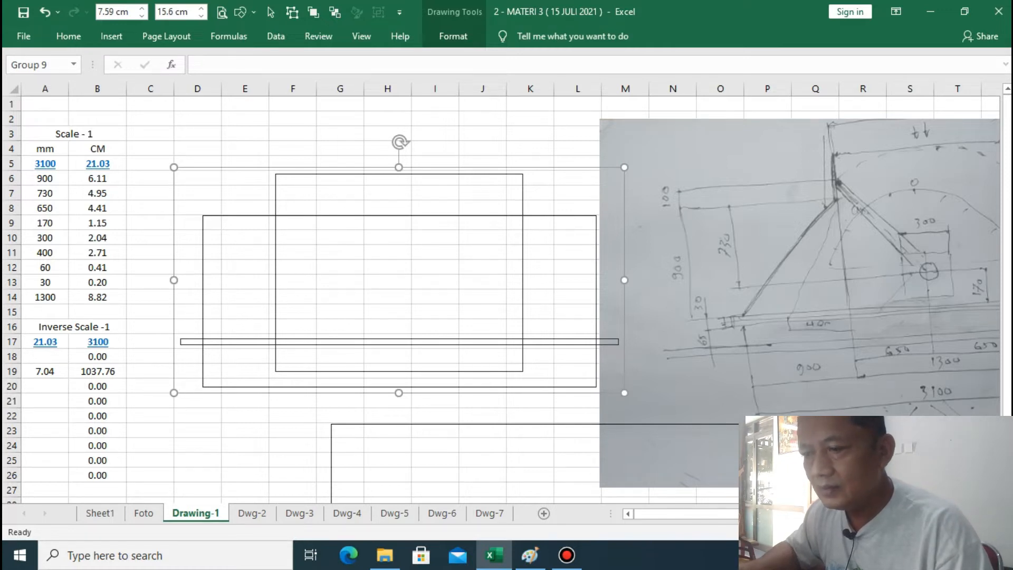
scroll(510, 301, "right", 2)
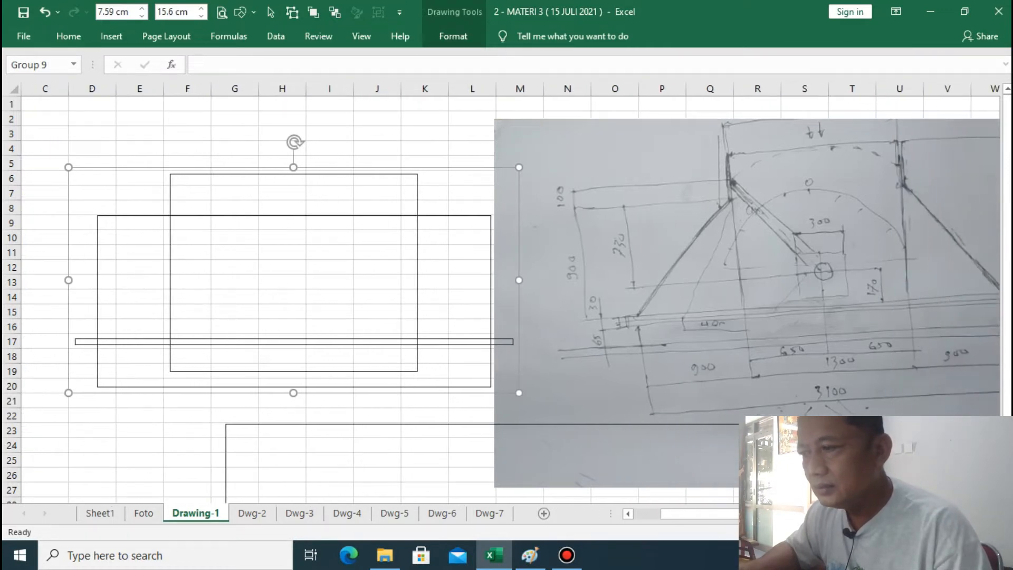
left_click(141, 219)
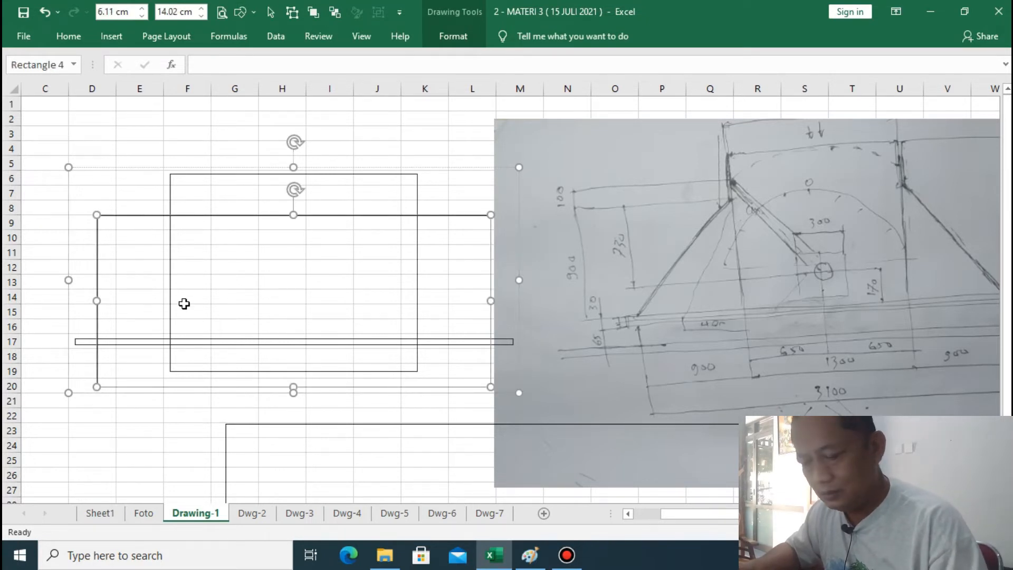
key("Up")
key("Up")
key("Up")
key("Up")
key("Up")
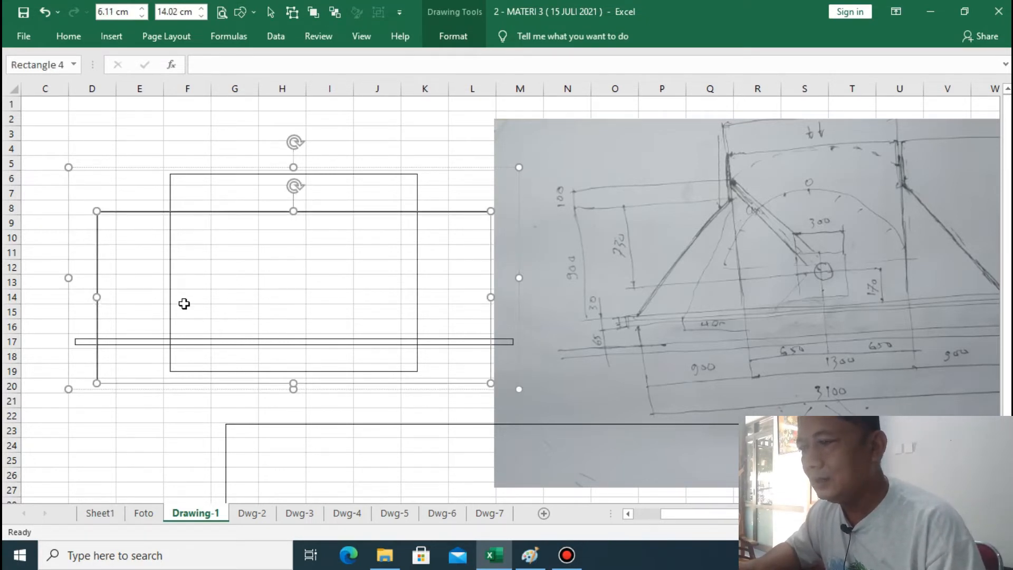
key("Up")
key("Up")
key("Up")
key("Up")
key("Up")
key("Up")
key("Up")
key("Up")
key("Up")
key("Up")
key("Up")
key("Up")
key("Up")
key("Up")
key("Up")
key("Up")
key("Up")
key("Up")
key("Up")
key("Up")
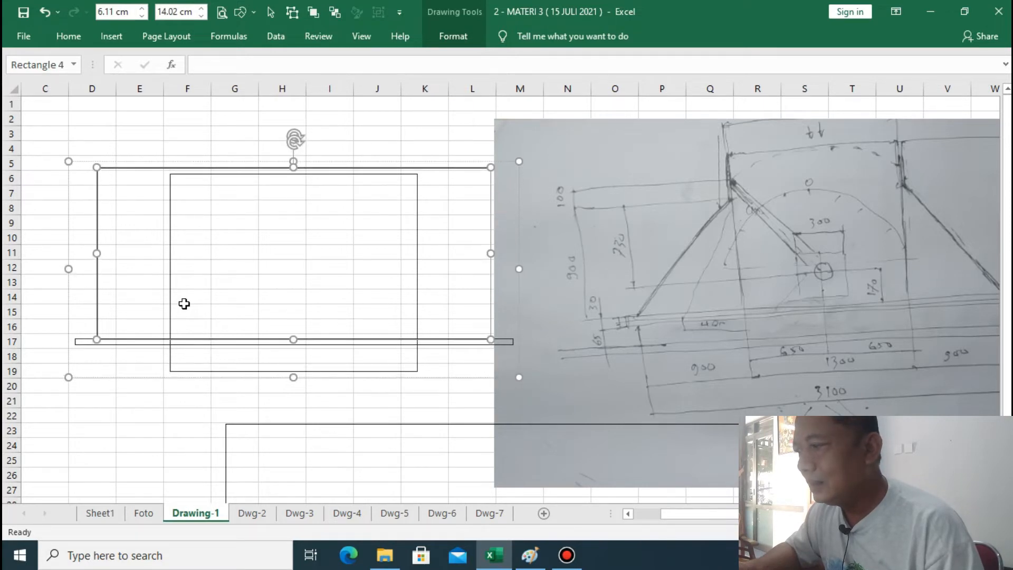
key("Up")
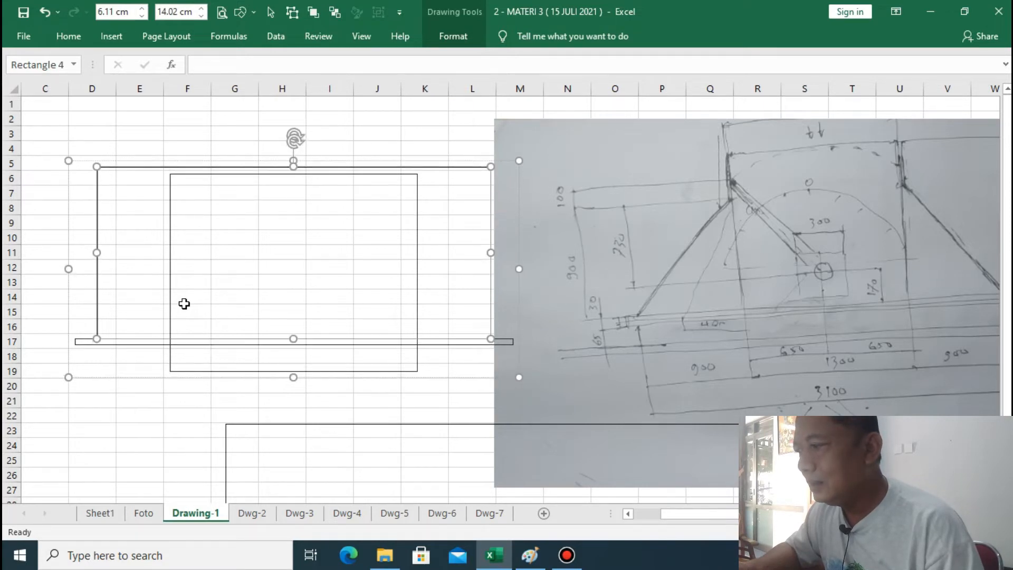
left_click(113, 383)
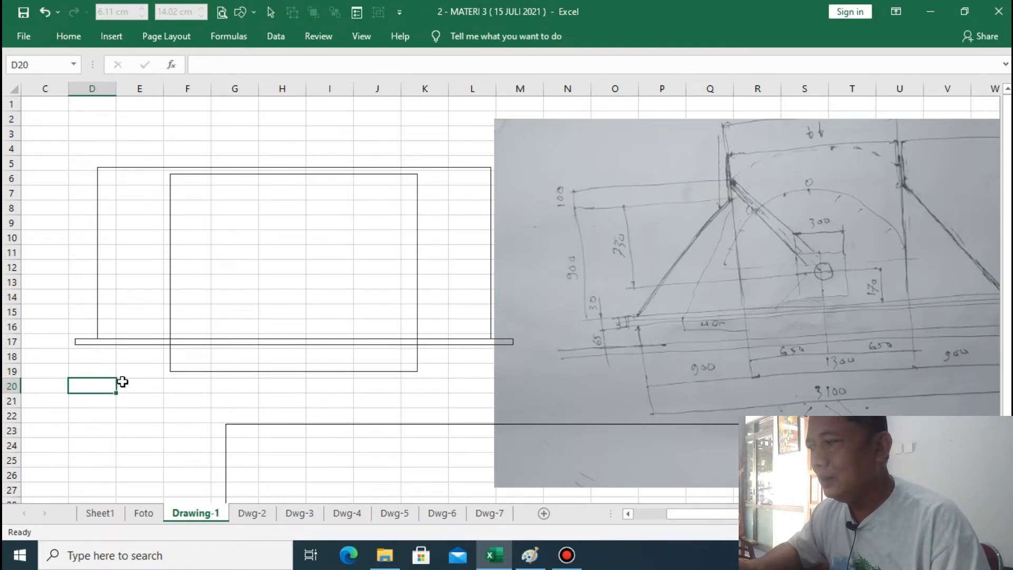
Stretch the narrower central rectangle upward to a height of about 8.97 cm, extending it above the wide rectangle
left_click(383, 174)
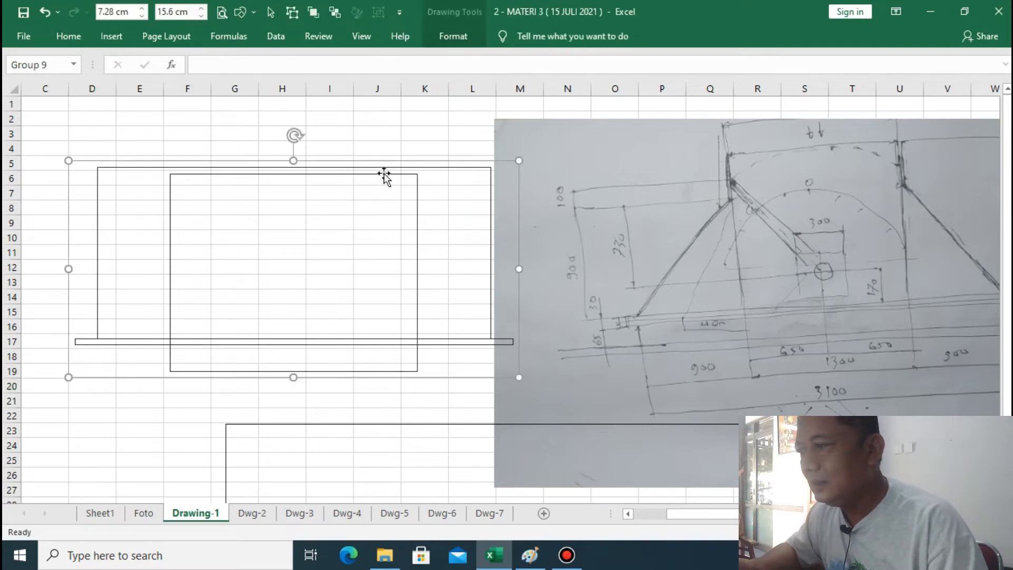
left_click(418, 189)
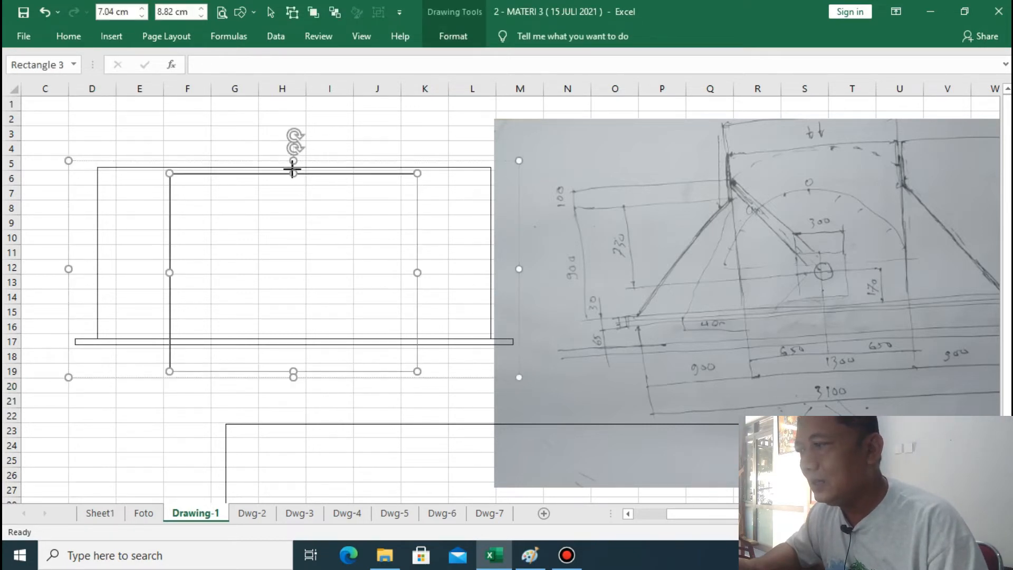
left_click_drag(293, 170, 293, 119)
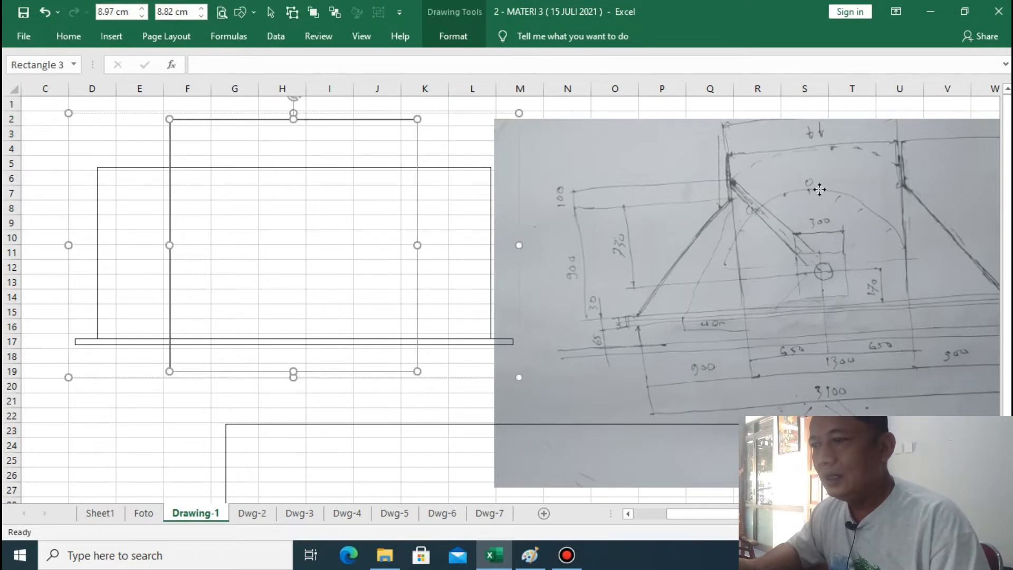
Shift the sketch photo a little farther right and slightly up, leaving a gap beside the rectangle group
left_click_drag(819, 189, 866, 182)
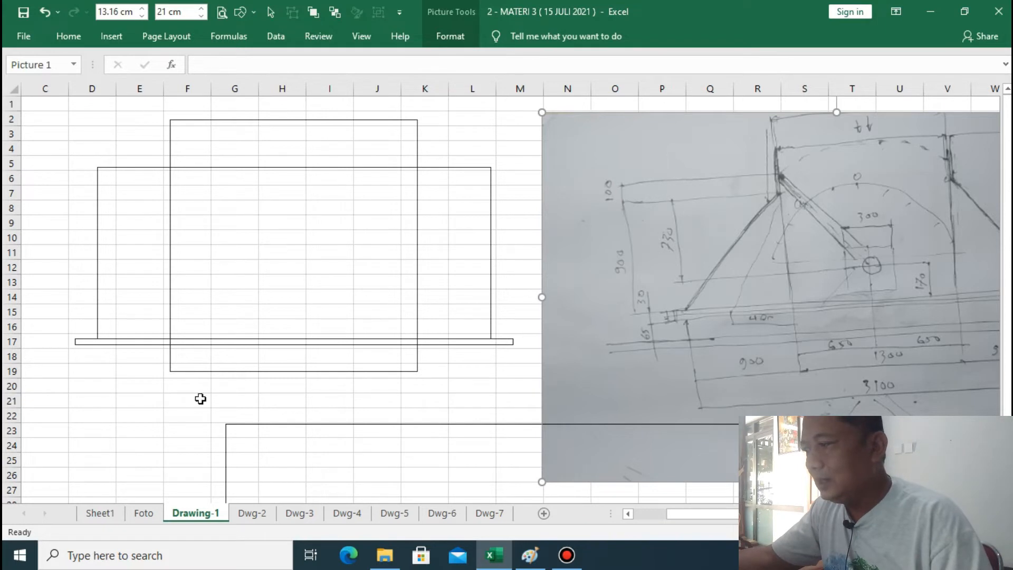
left_click(627, 515)
left_click(628, 515)
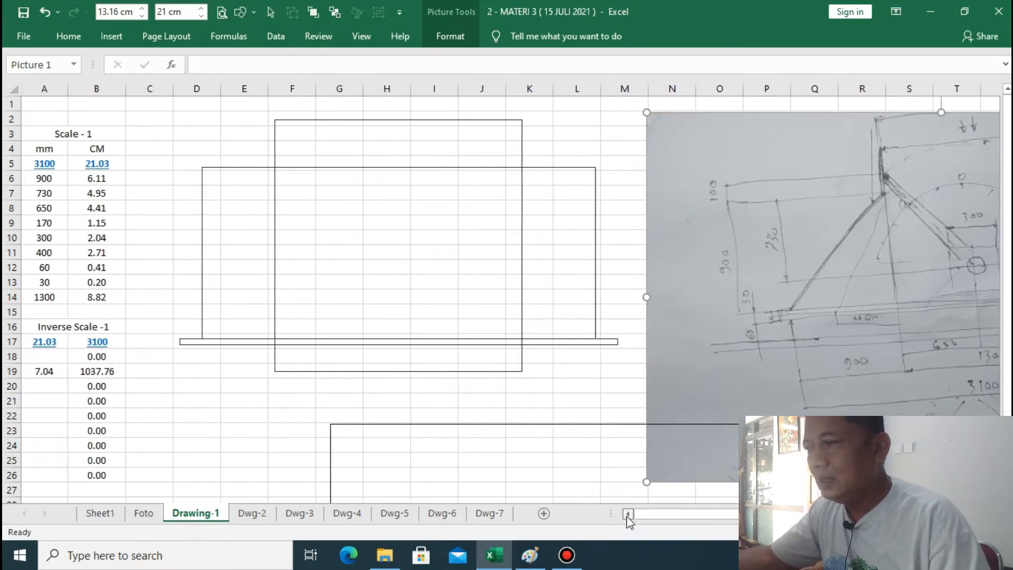
left_click(198, 431)
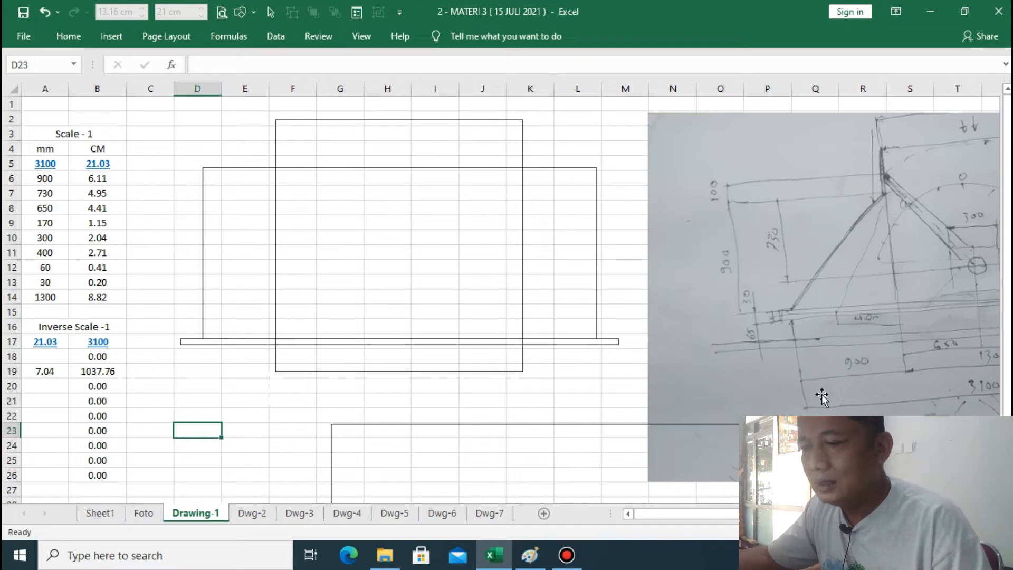
Check the sketch's dimensions and replace the 30 mm entry in cell A13 of the scale table with 225
left_click(994, 514)
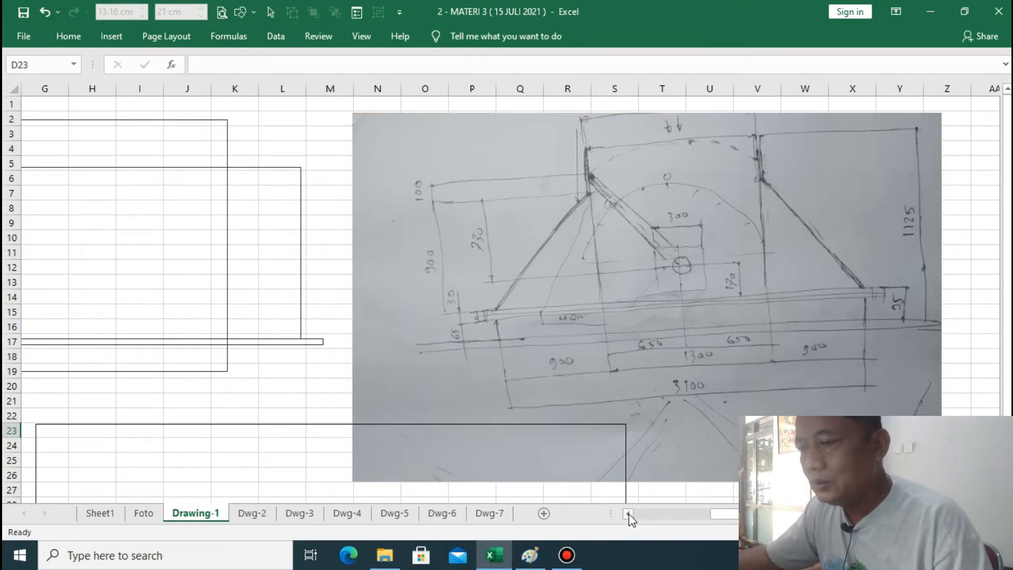
left_click_drag(627, 514, 627, 513)
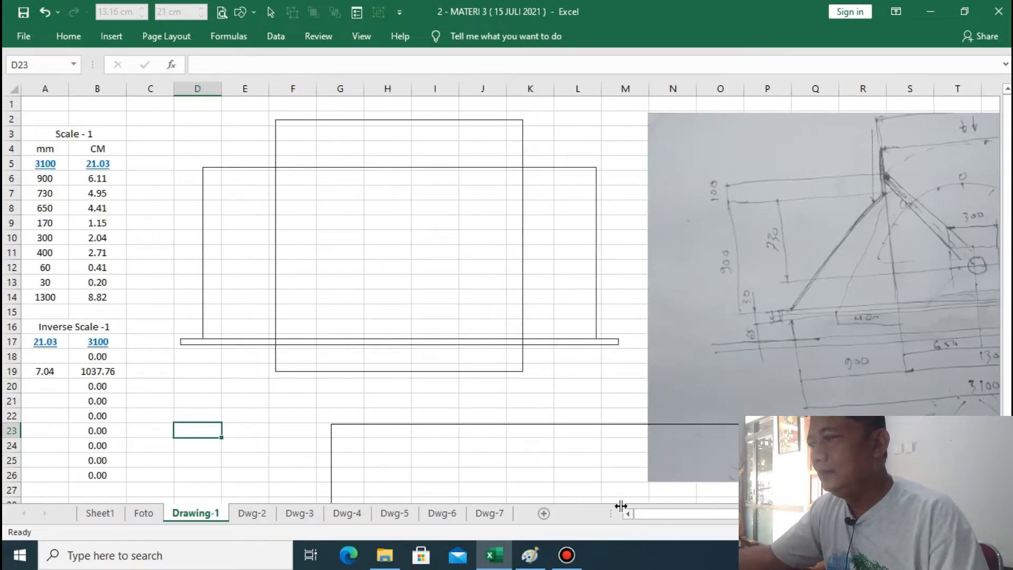
left_click(46, 281)
type("225")
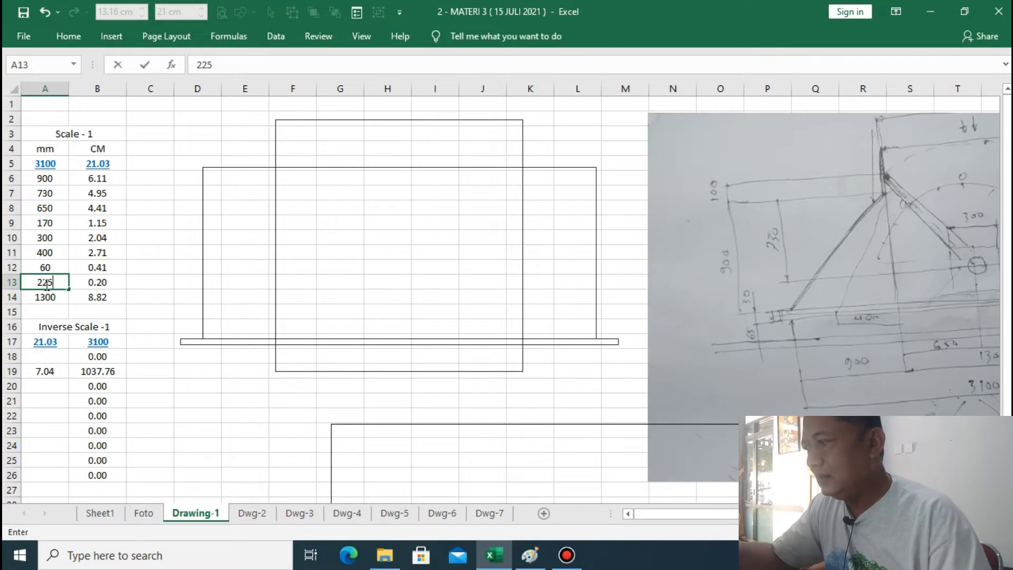
left_click(143, 221)
left_click(309, 372)
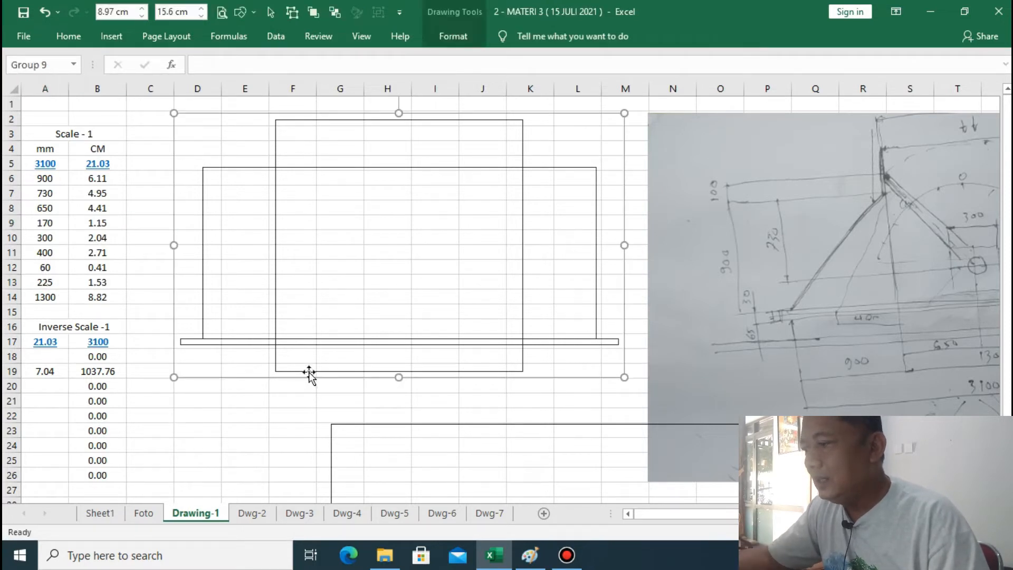
left_click(309, 371)
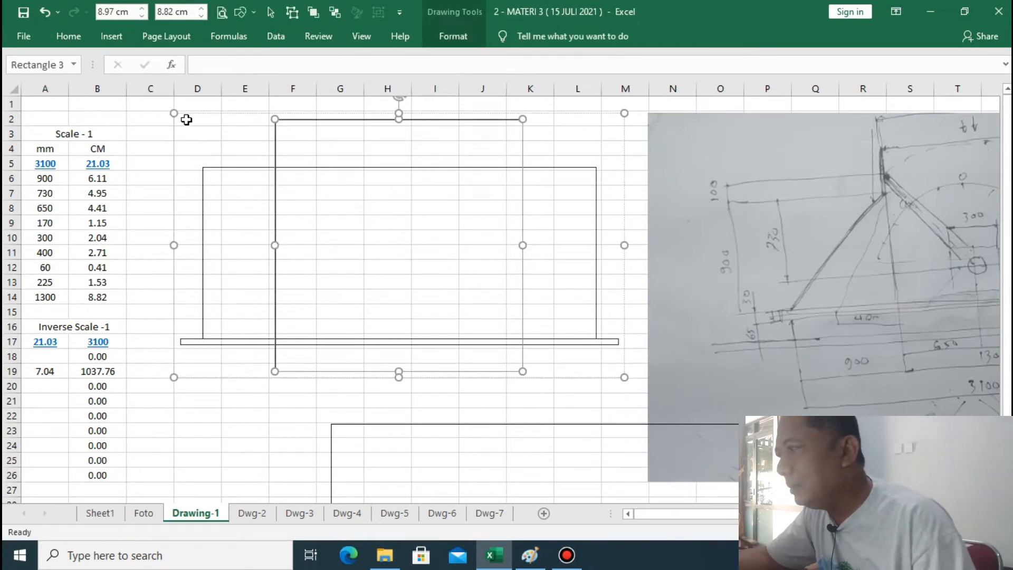
left_click(113, 11)
left_click(112, 11)
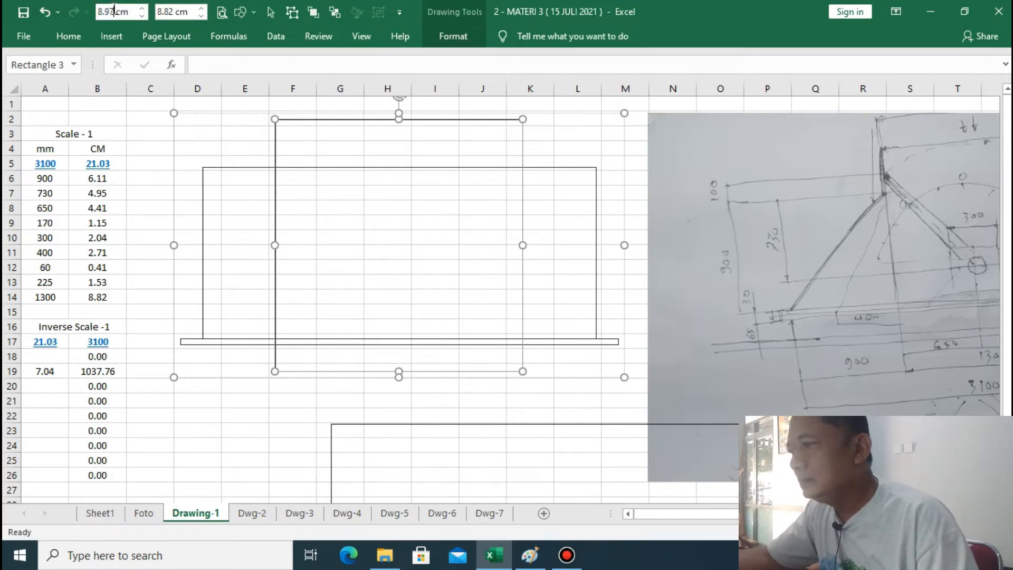
left_click(136, 137)
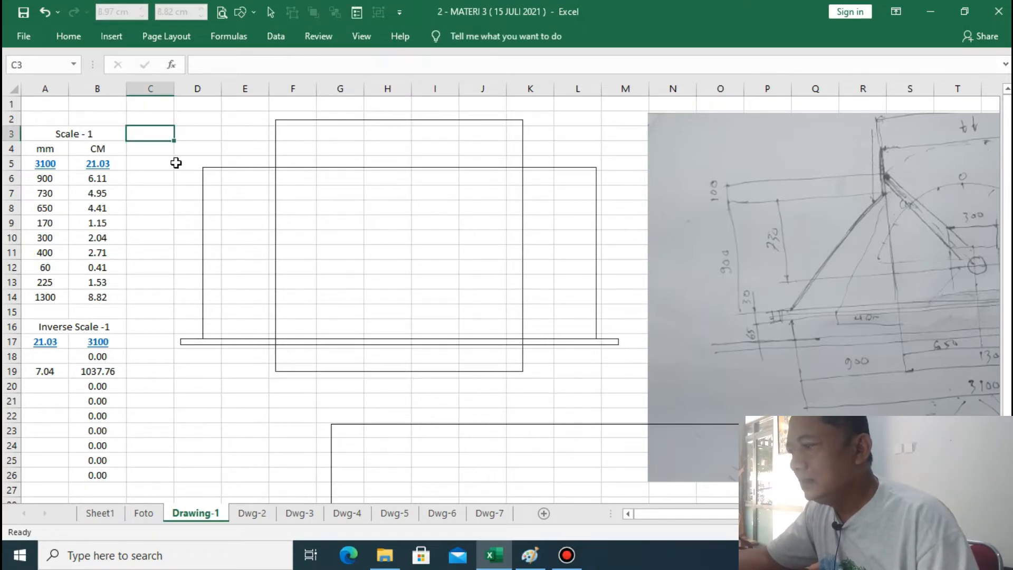
Copy the tall central rectangle out of the group and paste a duplicate of it onto the sheet
left_click(277, 239)
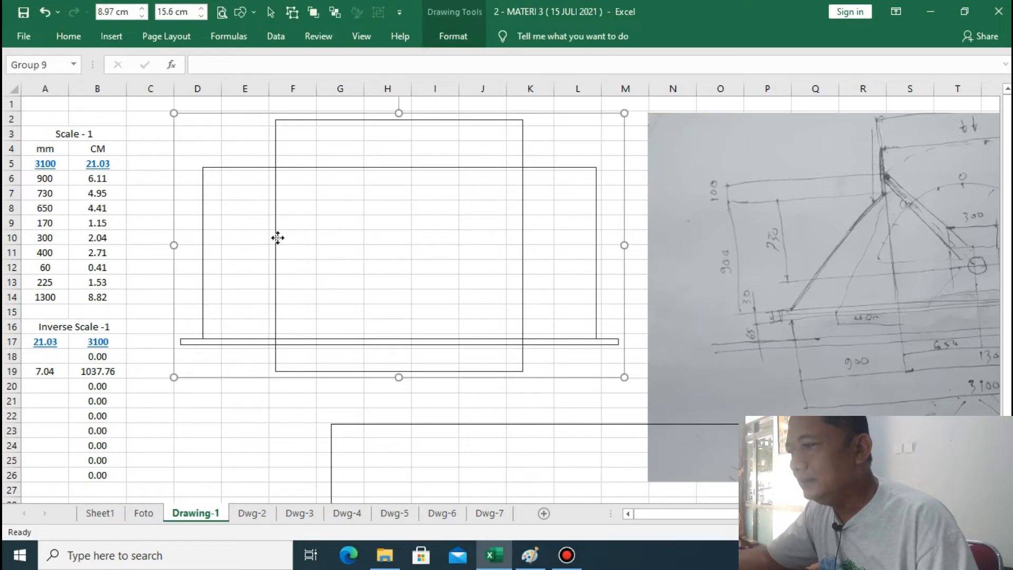
left_click(276, 238)
left_click(69, 36)
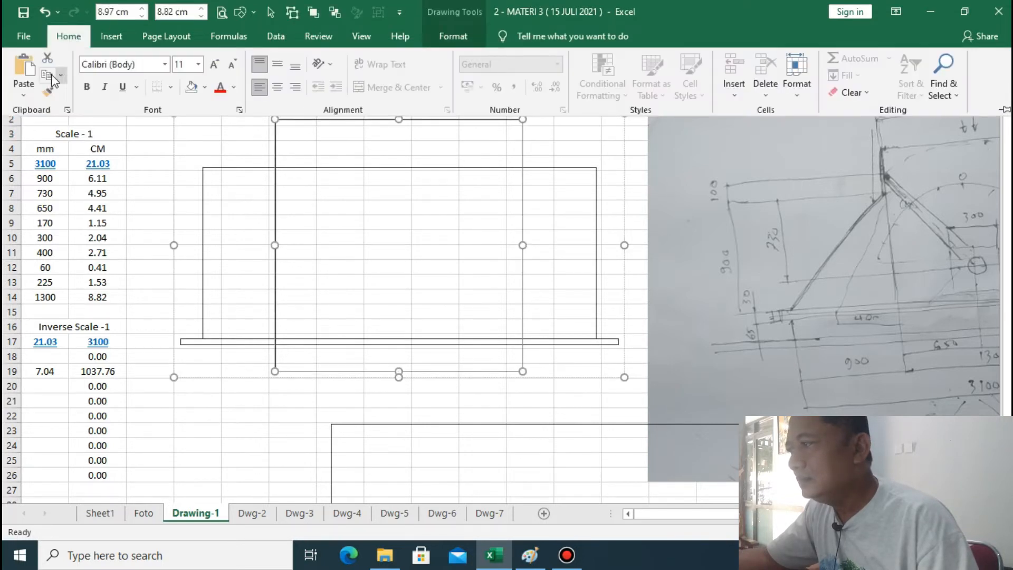
left_click(50, 75)
left_click(30, 71)
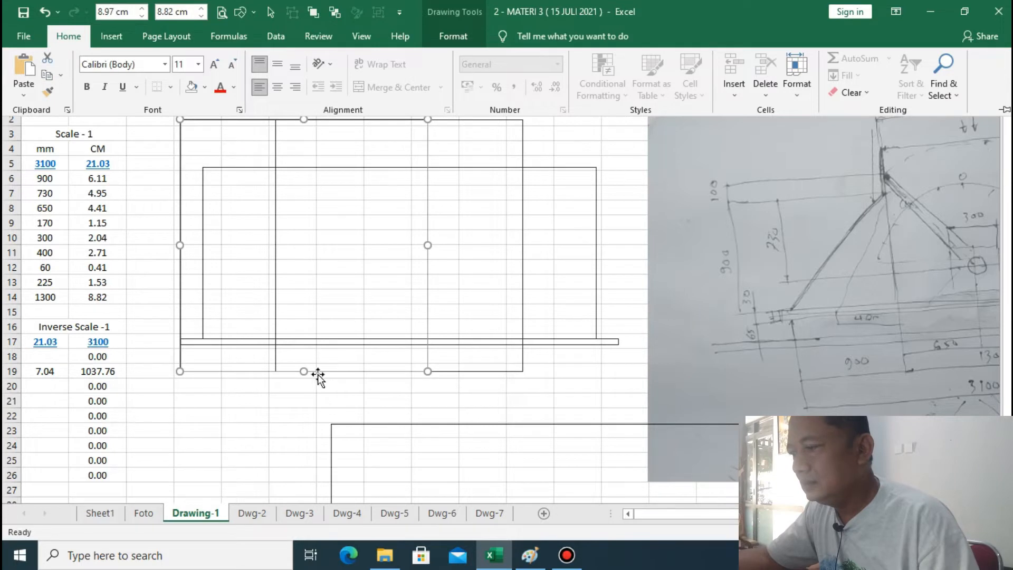
Shorten the pasted copy of the tall rectangle from its lower edge and set its height to 1.53 cm
left_click(330, 389)
left_click(330, 388)
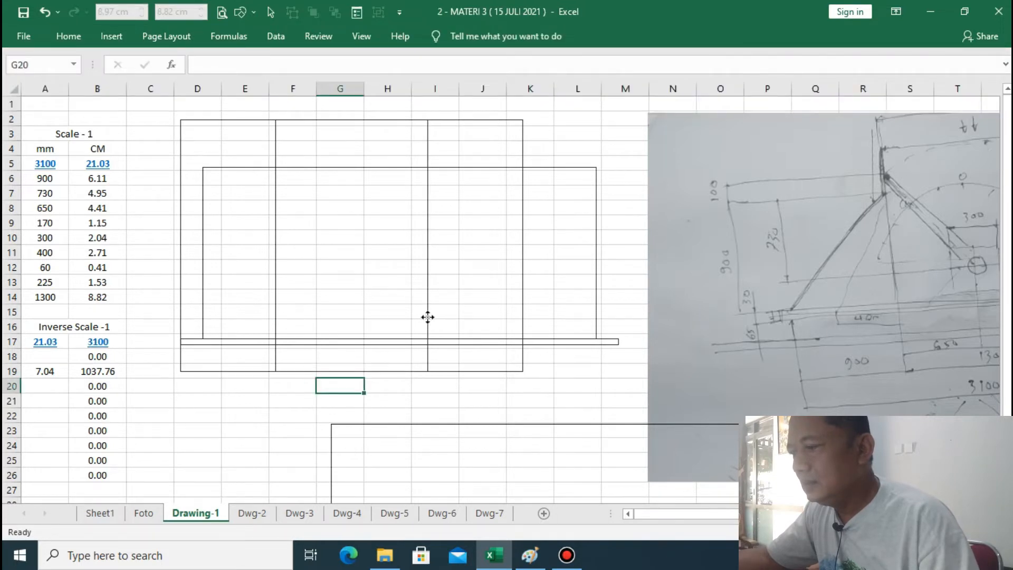
left_click(427, 317)
left_click_drag(303, 372, 304, 168)
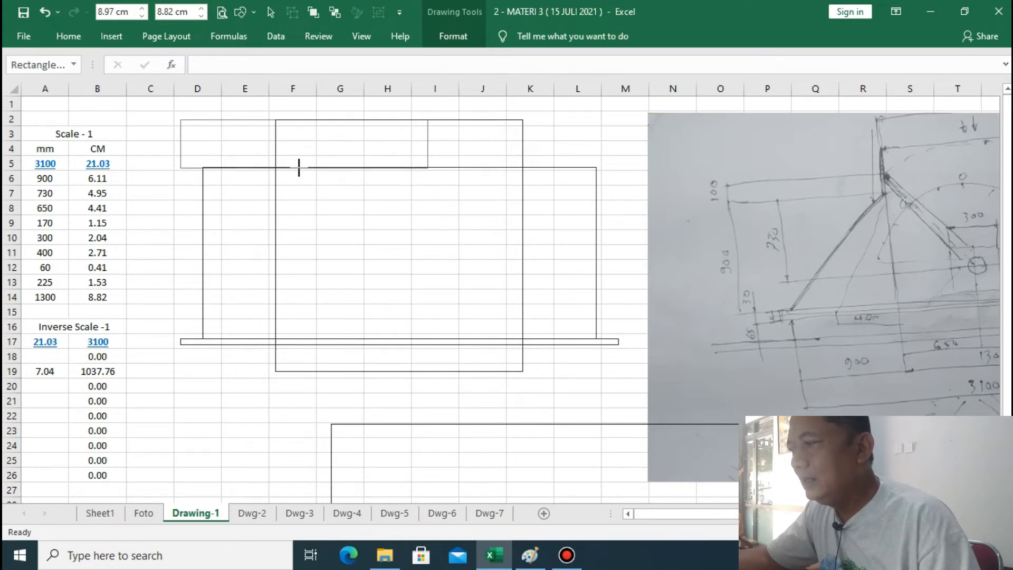
left_click(295, 166)
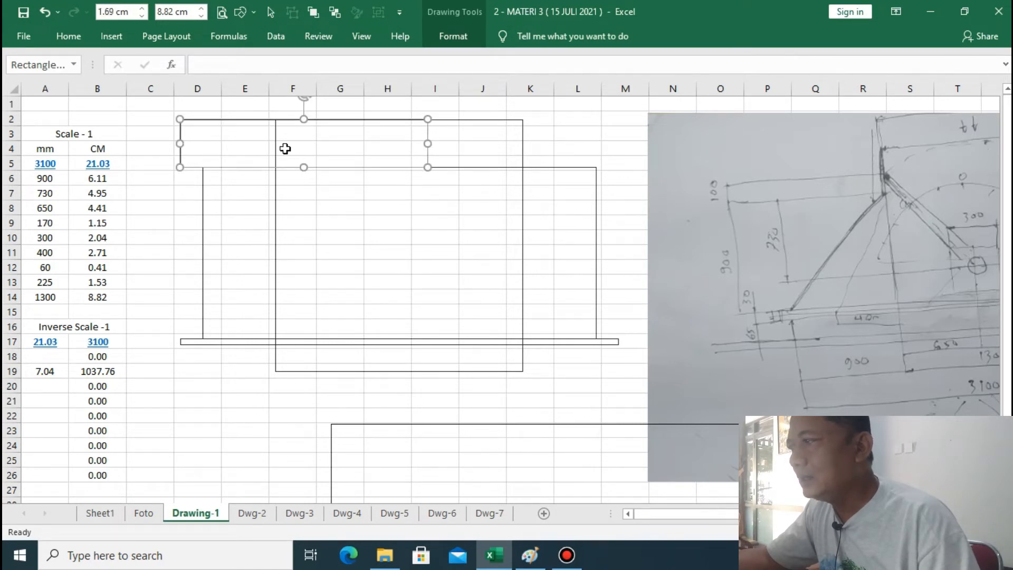
double_click(113, 13)
type("1.53")
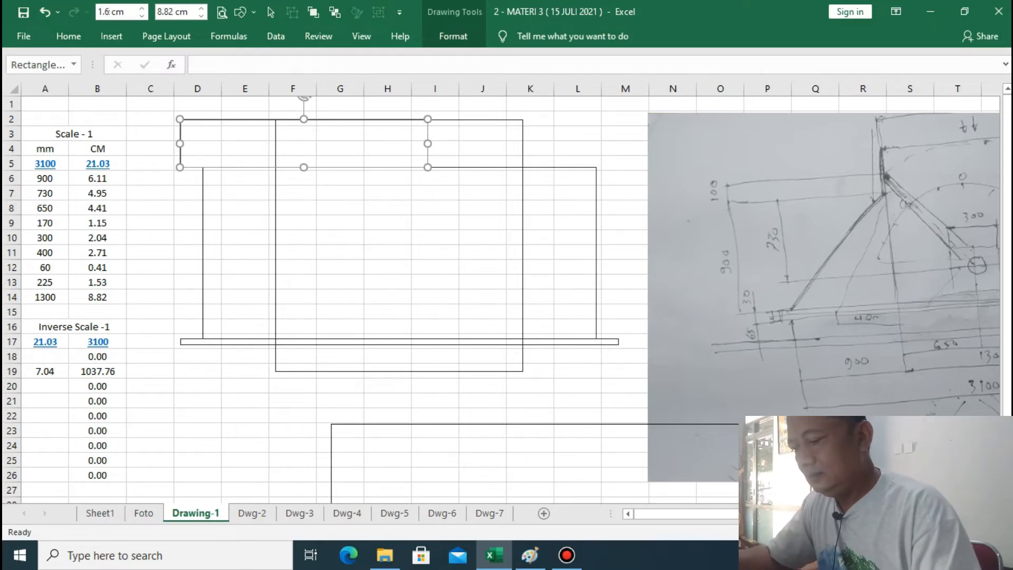
key("Return")
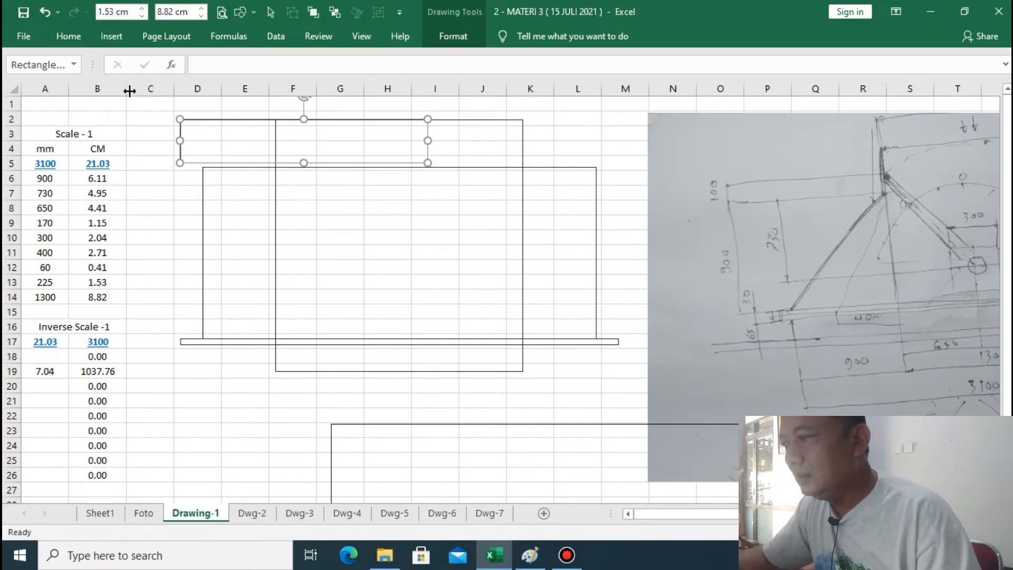
Nudge the 1.53 cm high rectangle down until its lower edge meets the wide rectangle's upper edge
key("Down")
key("Down")
key("Down")
key("Down")
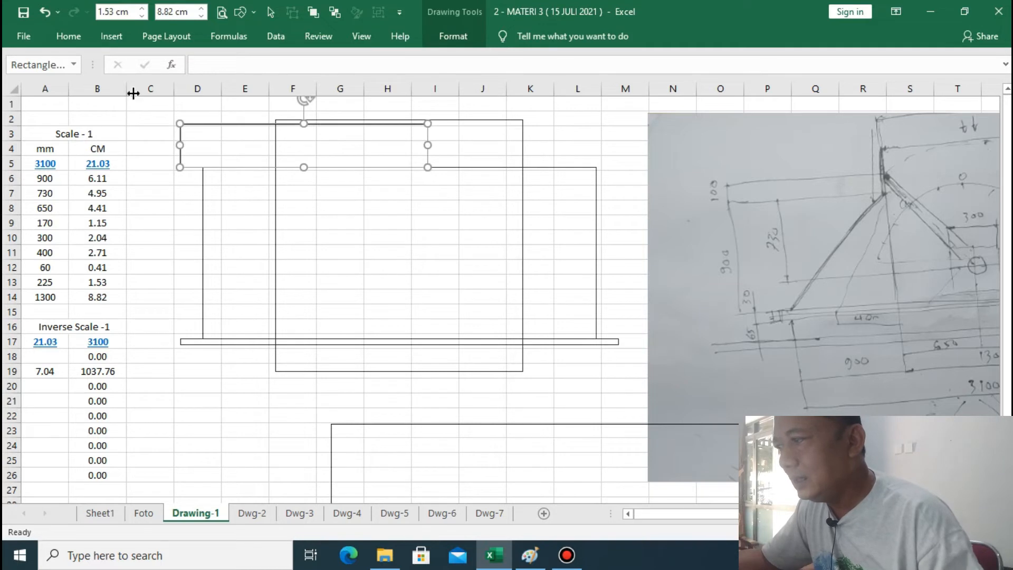
Nudge the tall central rectangle down within the group until its upper edge lines up with the 1.53 cm high rectangle's
left_click(452, 121)
left_click(452, 122)
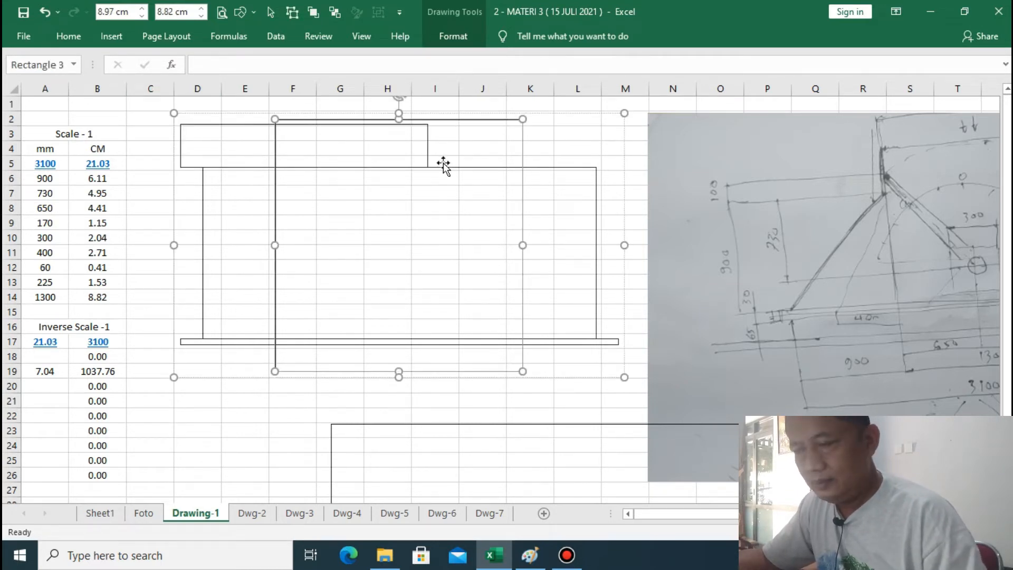
key("Down")
key("Down")
key("Down")
key("Down")
key("Down")
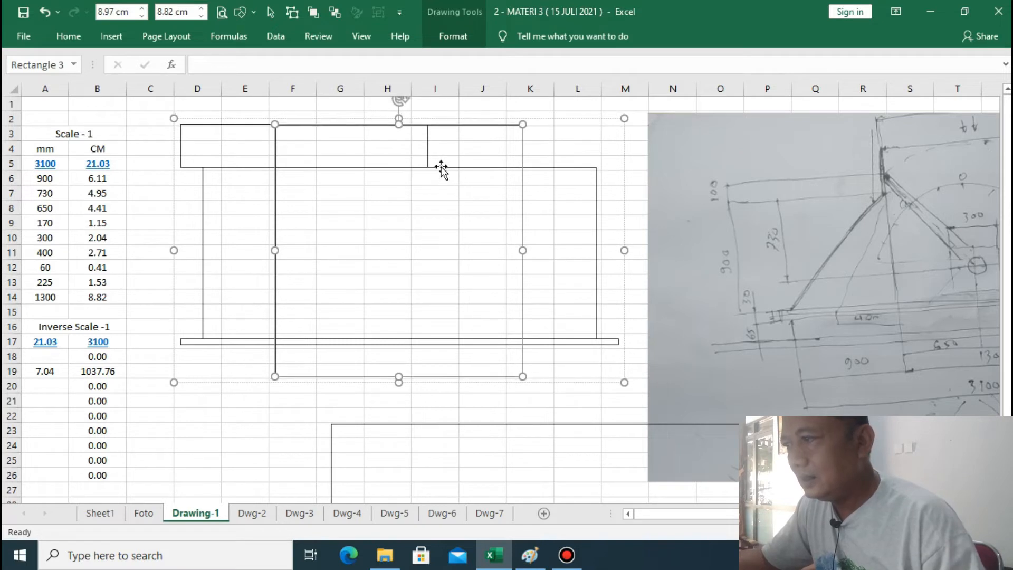
left_click(404, 240)
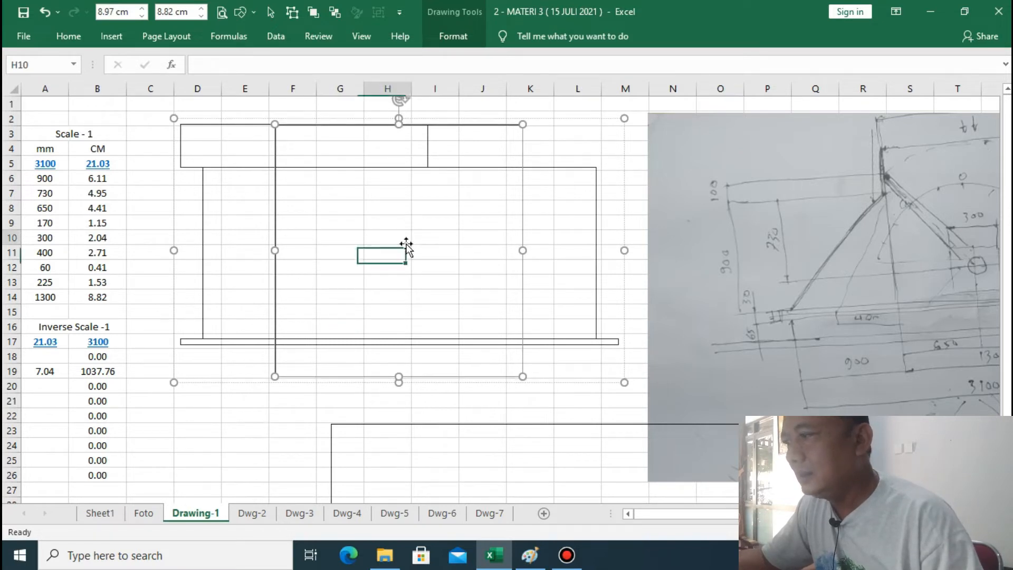
left_click(490, 129)
left_click(490, 129)
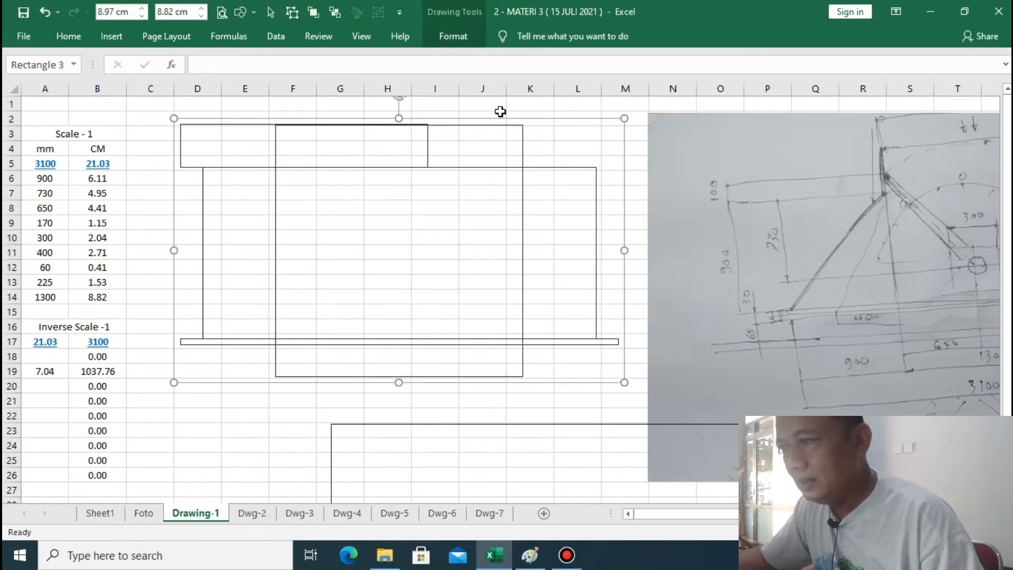
left_click(504, 126)
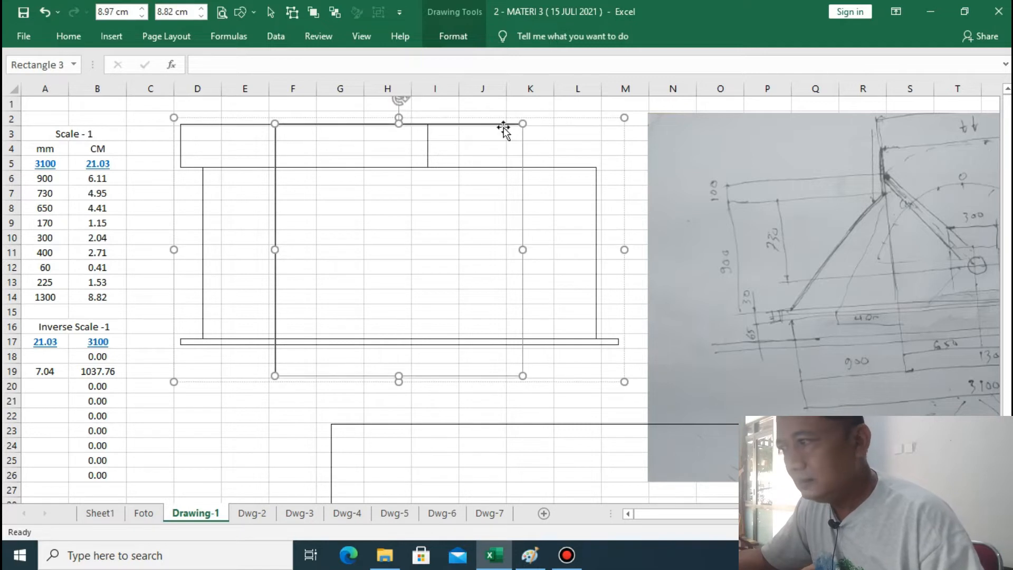
left_click(503, 194)
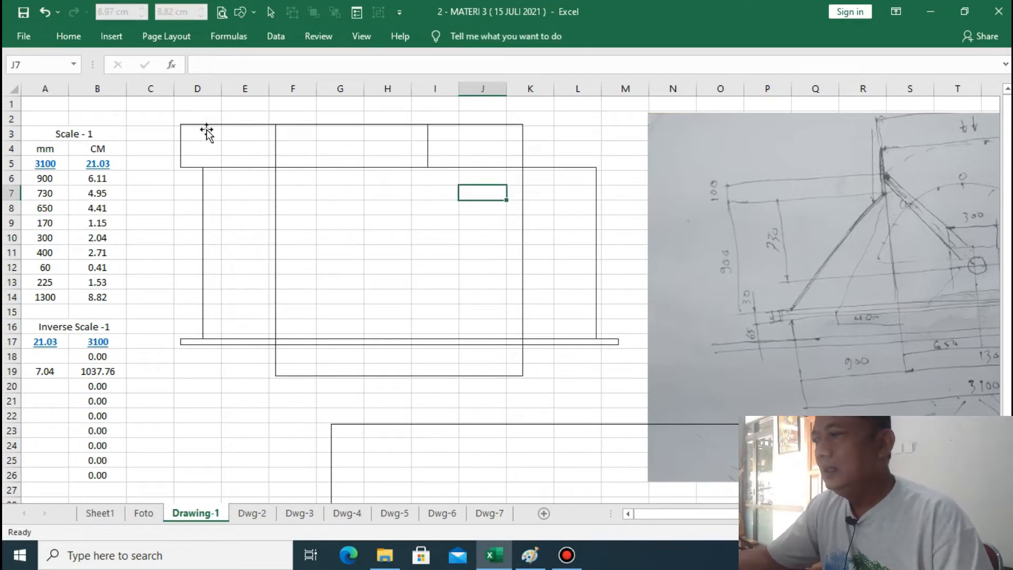
Move the 1.53 cm high rectangle below the drawing, out of the way, and check the sketch photo's full outline
left_click(211, 163)
mouse_move(210, 163)
left_mouse_down()
mouse_move(405, 436)
mouse_move(452, 442)
mouse_move(452, 425)
left_mouse_up()
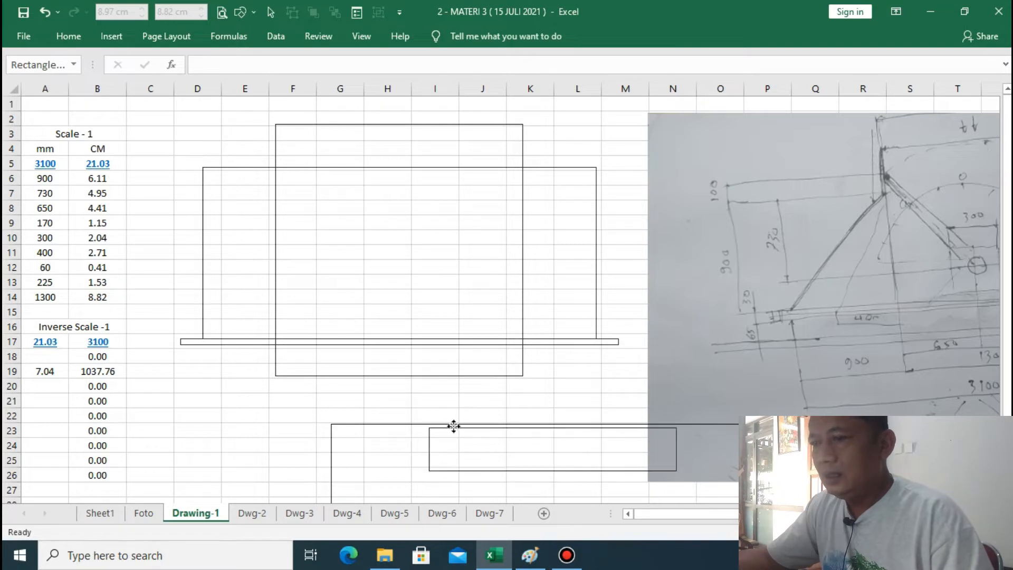
scroll(825, 230, "right", 5)
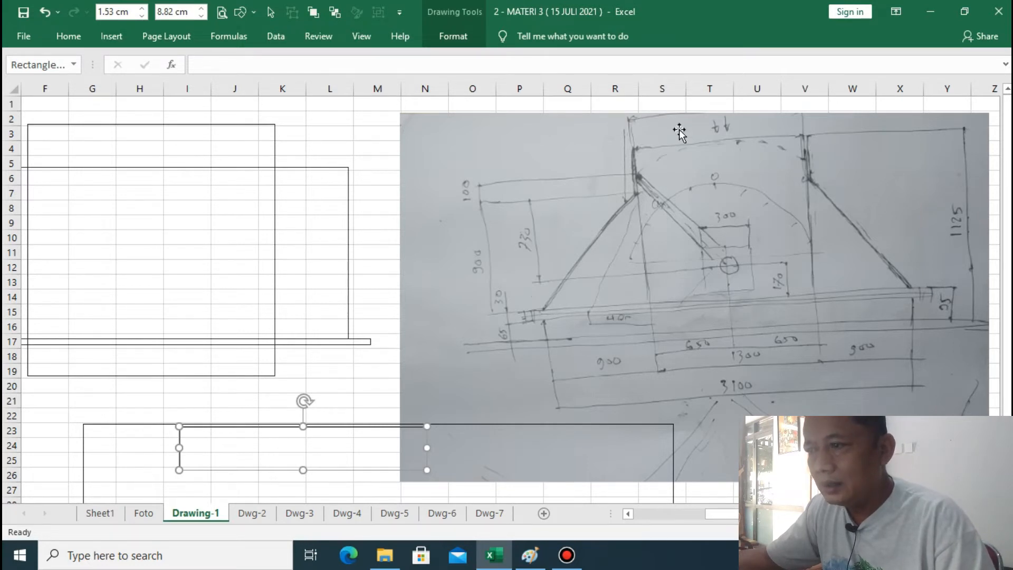
left_click_drag(762, 514, 720, 520)
left_click(628, 516)
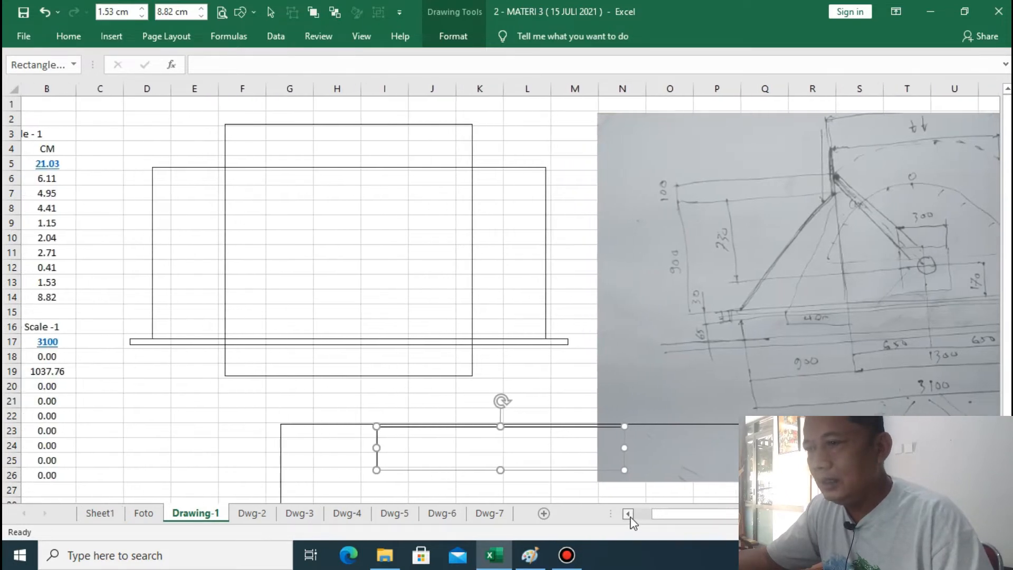
left_click(627, 517)
left_click(207, 437)
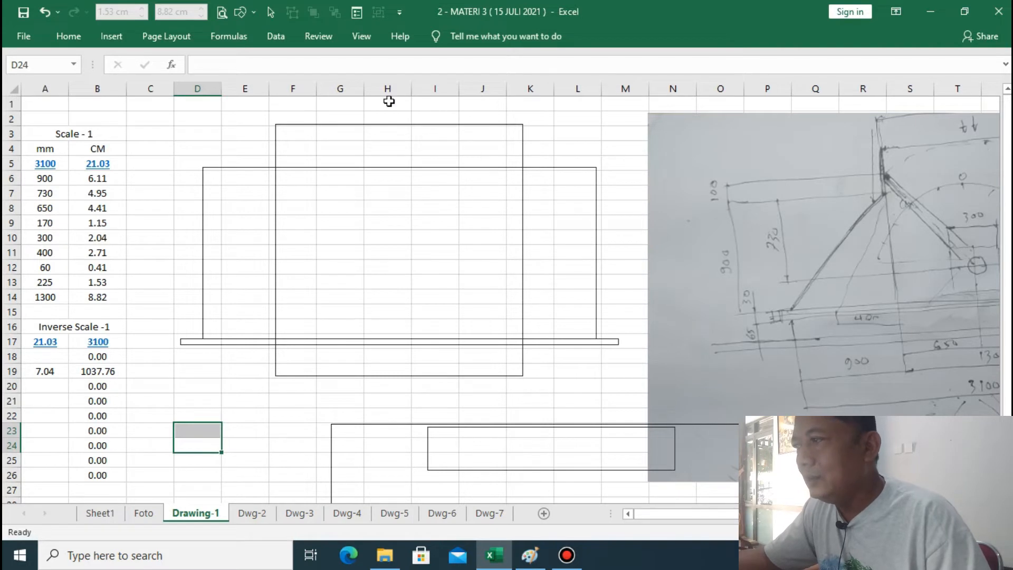
Trace an open freeform about 14.05 by 7.65 cm along both short uprights, the sloping legs and the base bar's upper edge
left_click(247, 13)
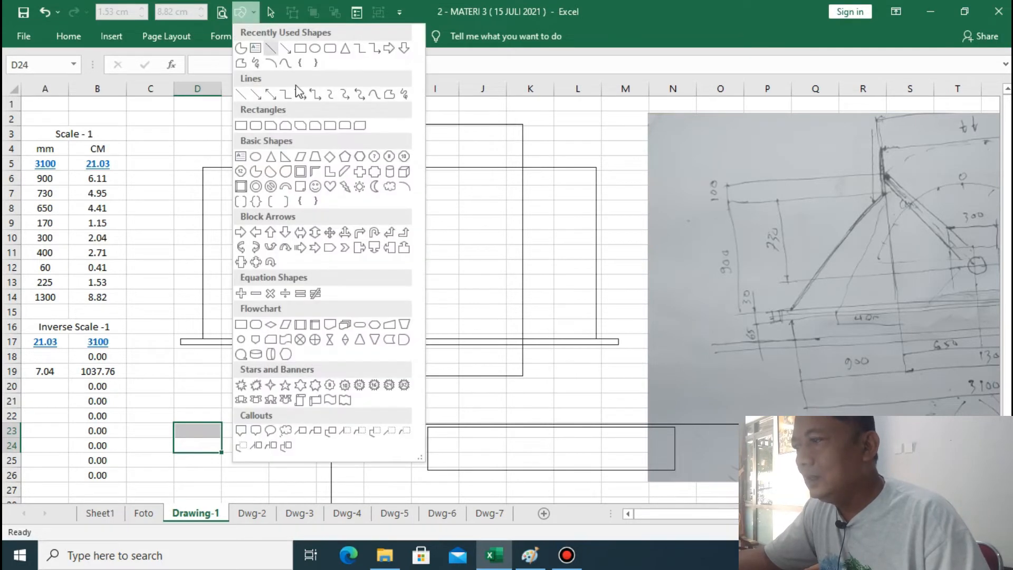
left_click(391, 95)
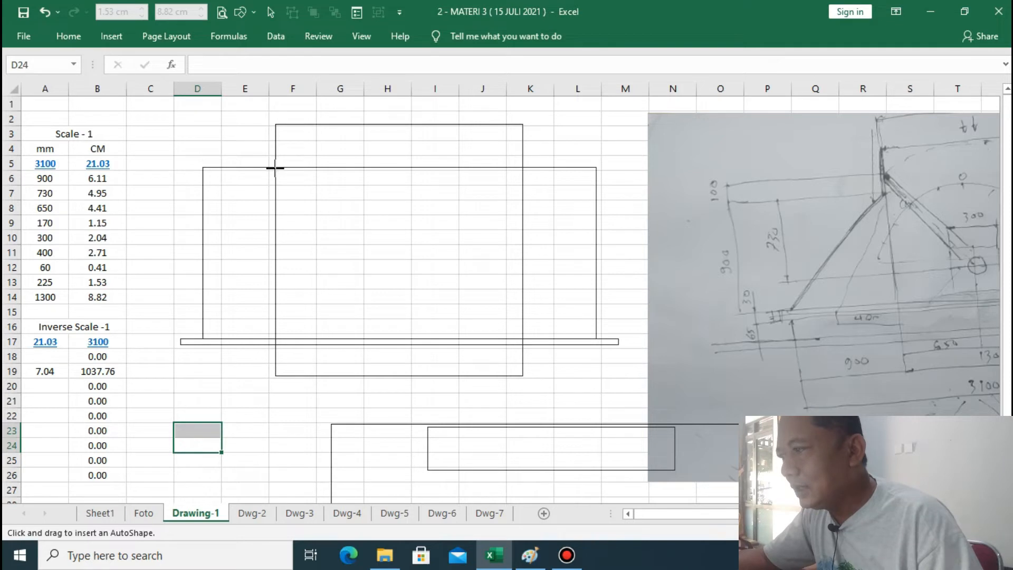
left_click_drag(274, 168, 203, 337)
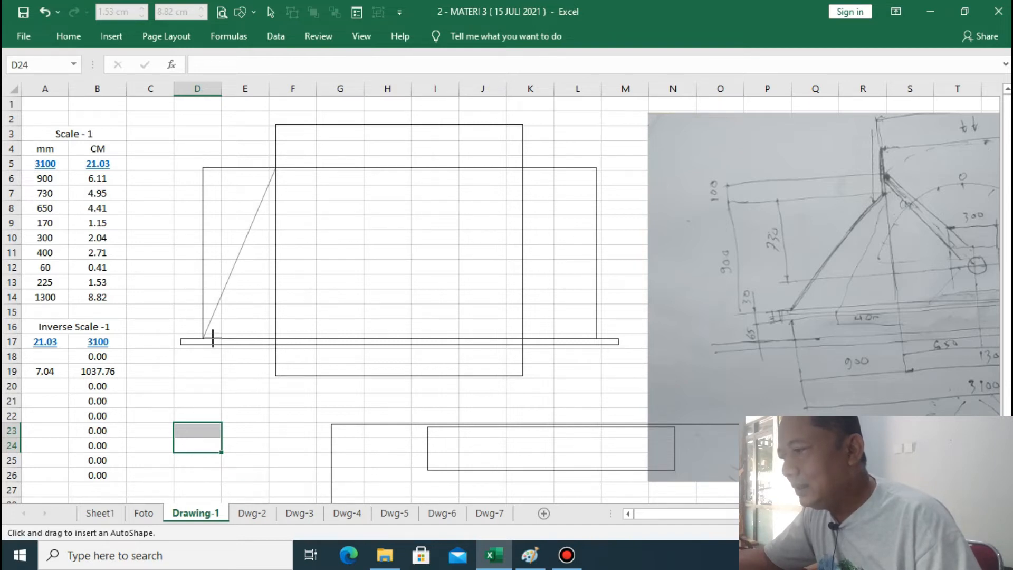
left_click_drag(213, 338, 597, 338)
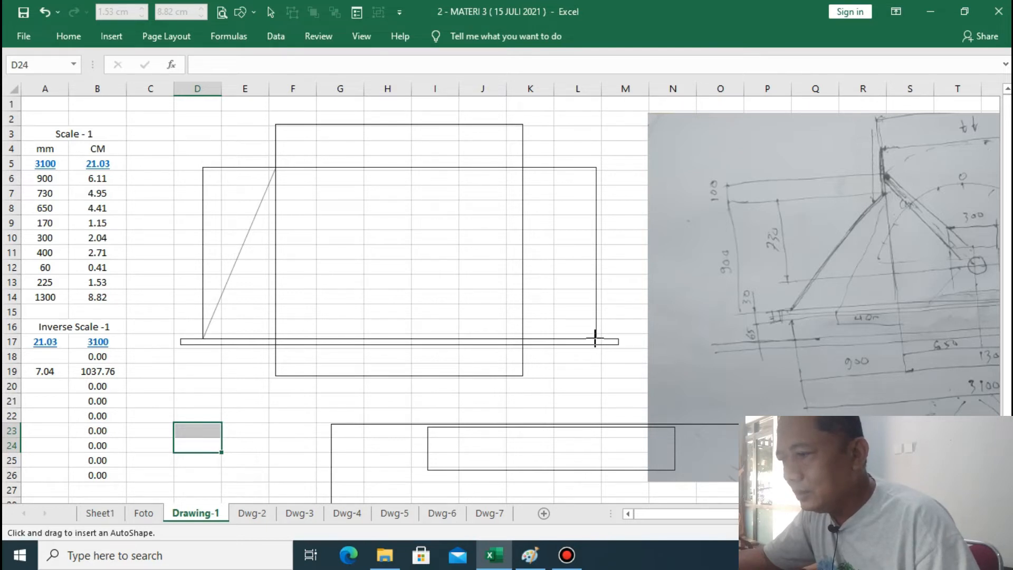
left_click_drag(595, 337, 521, 168)
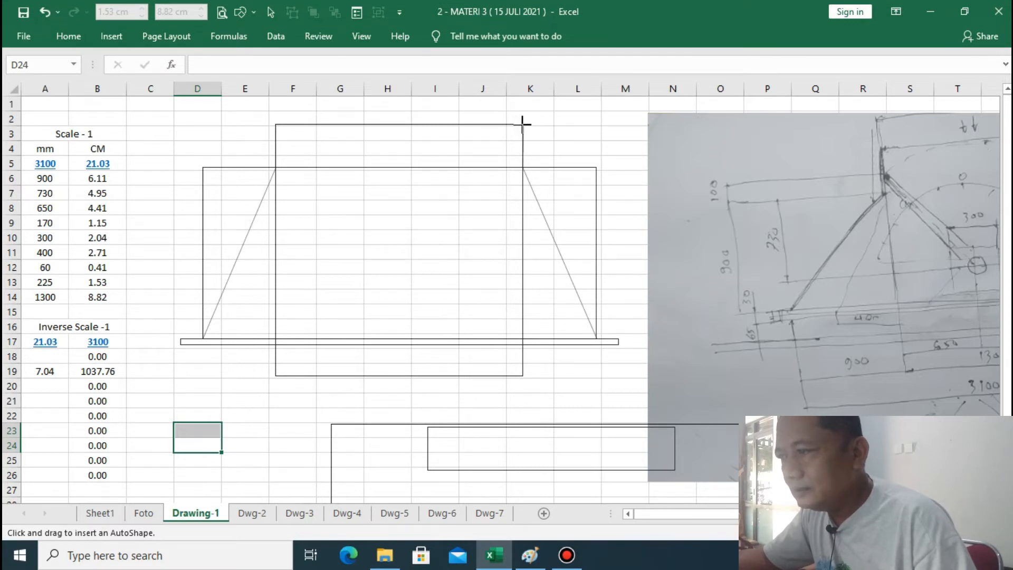
double_click(522, 123)
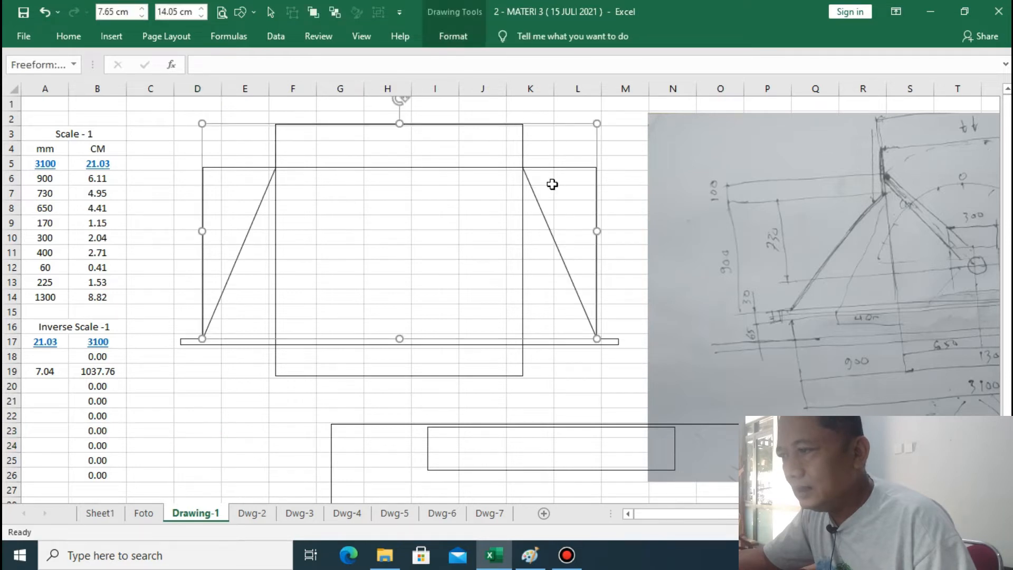
left_click(595, 384)
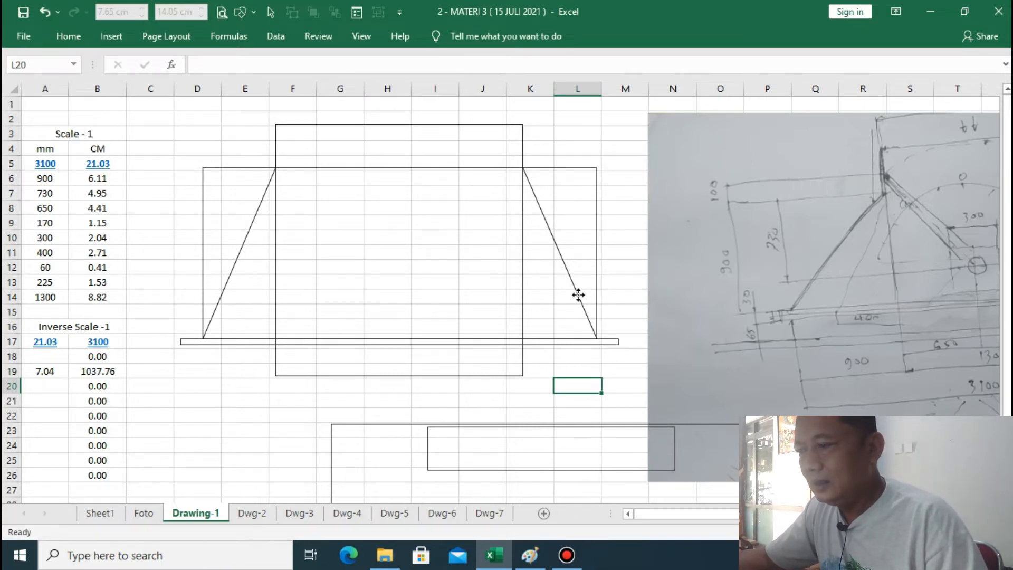
Move the freeform outline off the rectangles to check its shape, and place it back on the construction corners
mouse_move(579, 294)
left_mouse_down()
mouse_move(552, 352)
mouse_move(554, 393)
left_mouse_up()
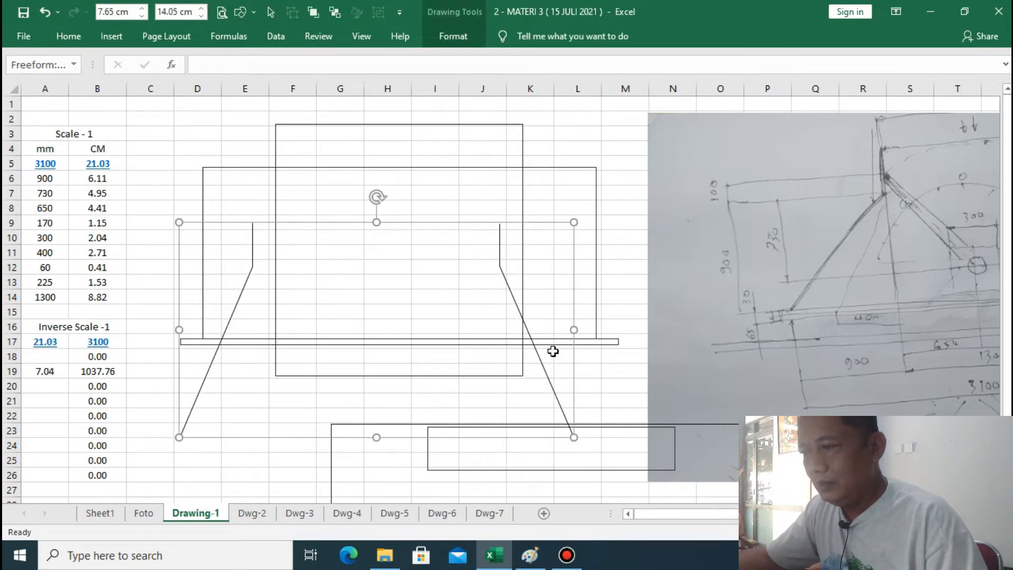
left_click_drag(570, 320, 568, 243)
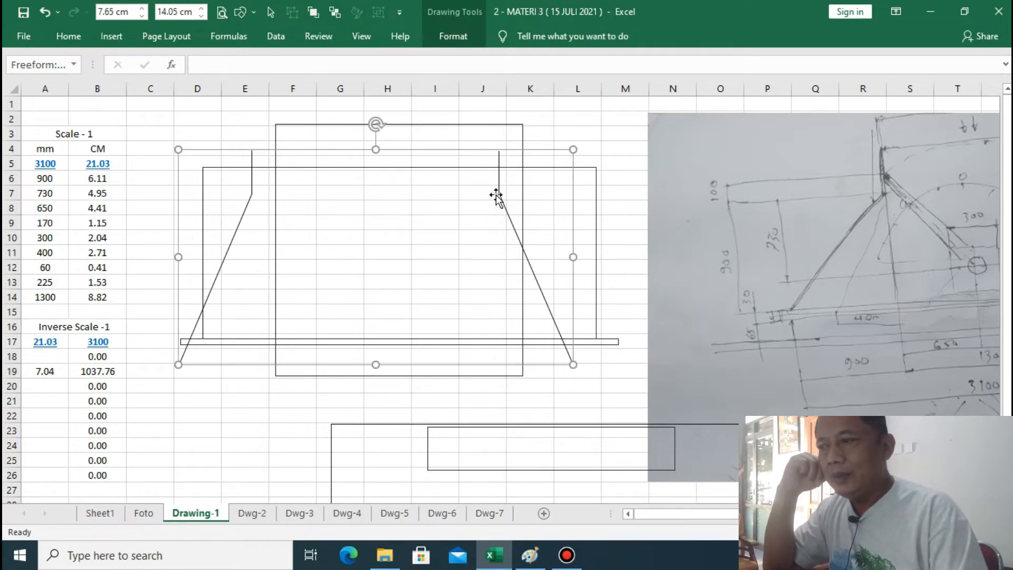
left_click_drag(496, 196, 520, 169)
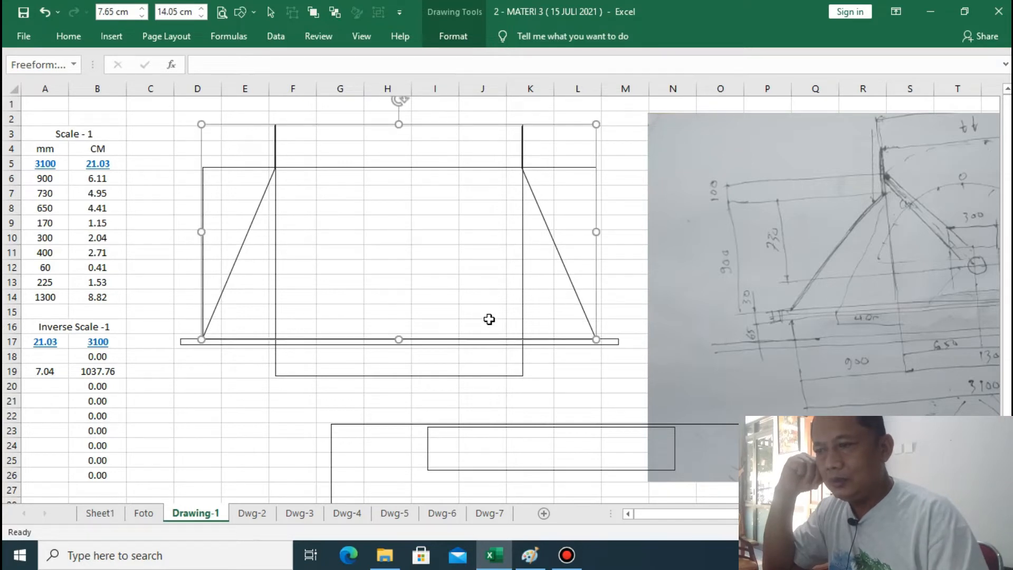
left_click(253, 401)
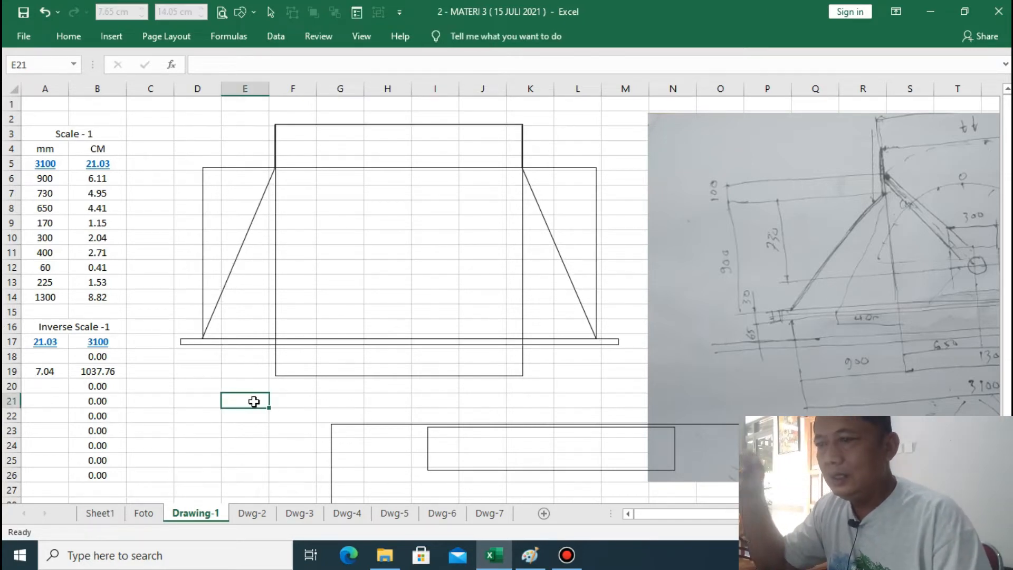
Ungroup the construction rectangles and move the wide 6.11 cm high rectangle below the drawing
left_click(593, 175)
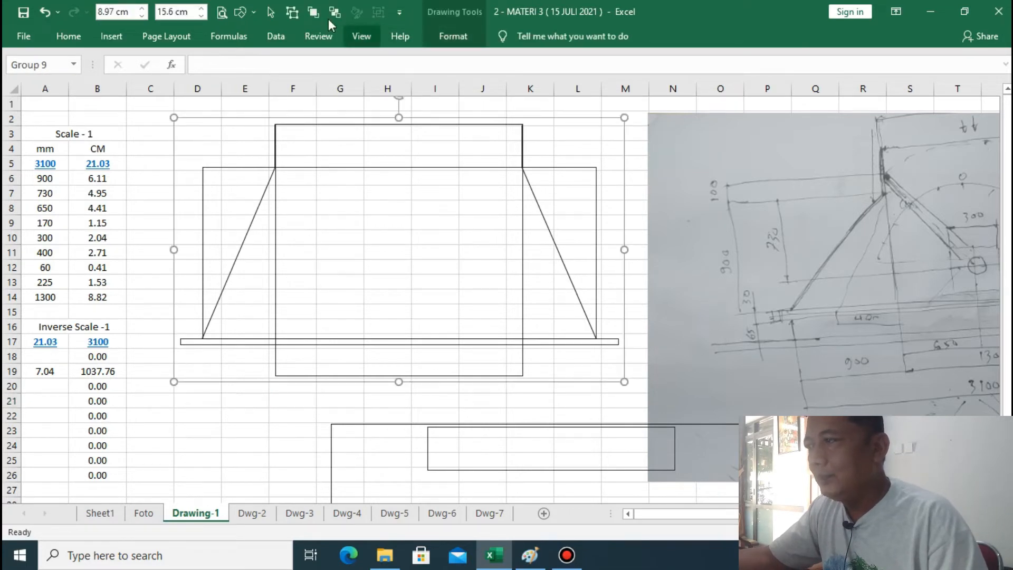
left_click(609, 248)
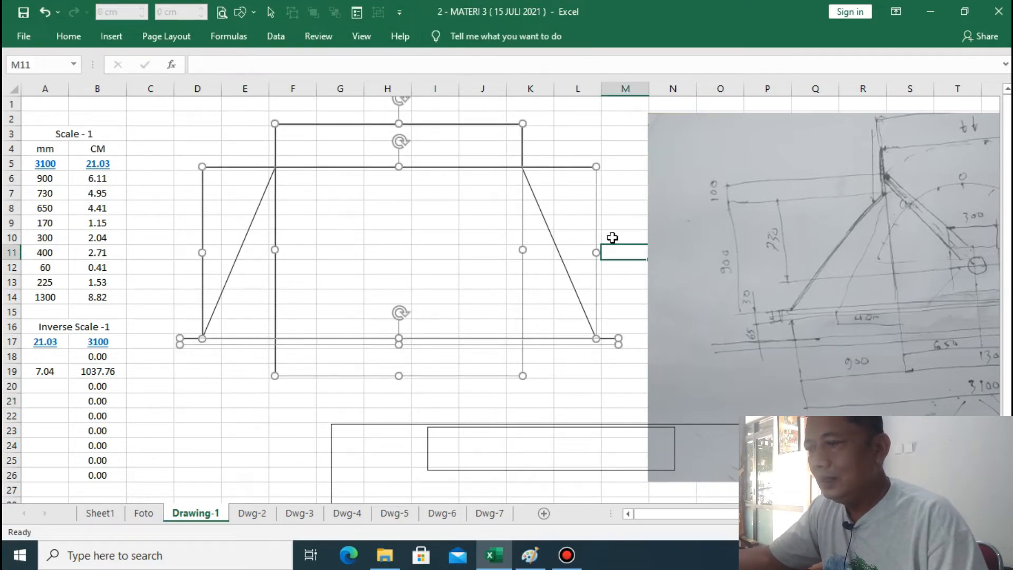
left_click_drag(595, 213, 622, 428)
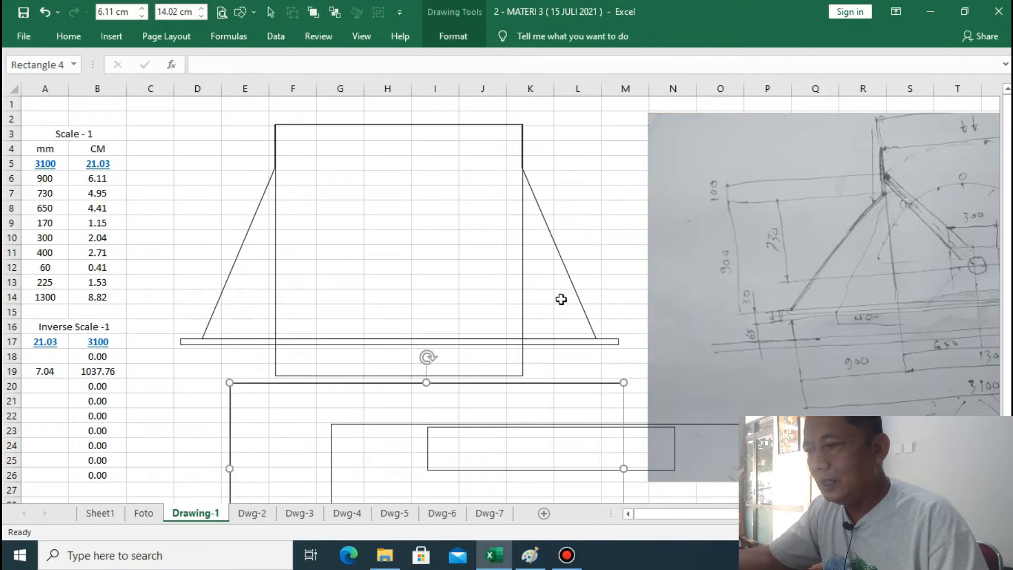
left_click(571, 287)
left_click_drag(571, 287, 656, 454)
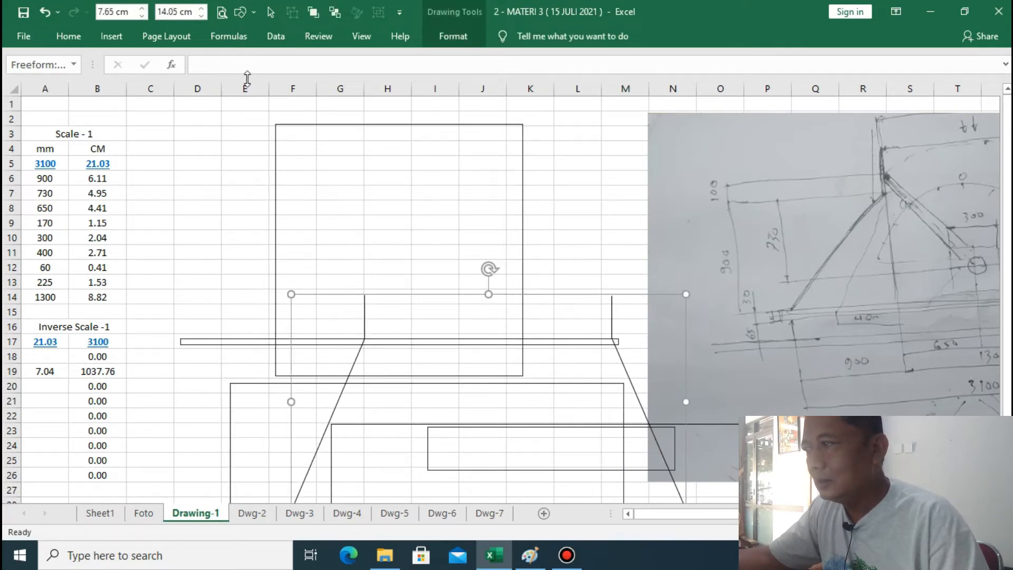
left_click(44, 11)
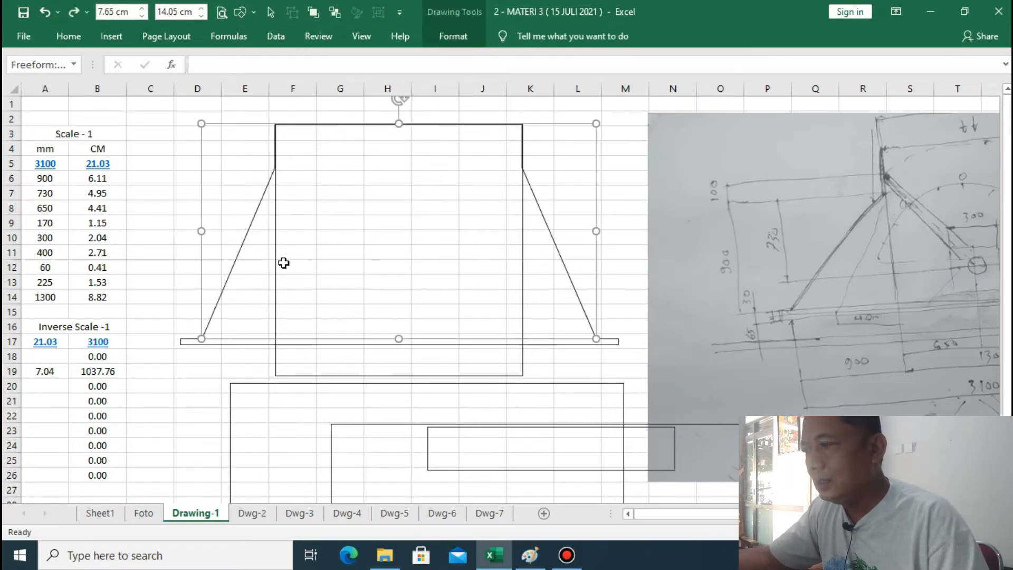
Move the tall central rectangle down out of the frame, leaving only the freeform outline and base bar in place
left_click_drag(273, 262, 399, 452)
left_click_drag(394, 359, 383, 438)
left_click_drag(402, 352, 366, 428)
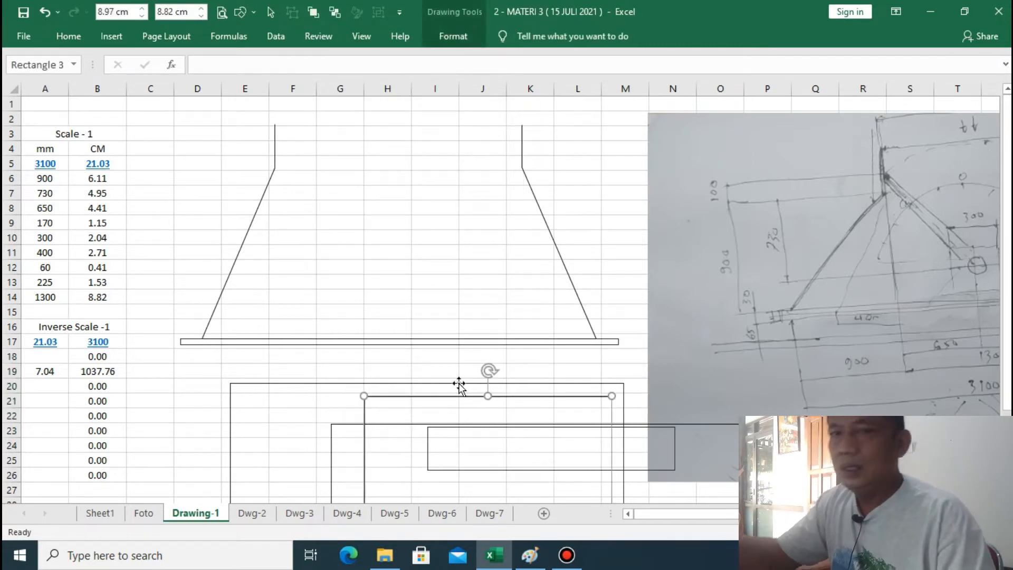
Group the freeform outline with the thin base bar
left_click(335, 344)
left_click(566, 262, "shift")
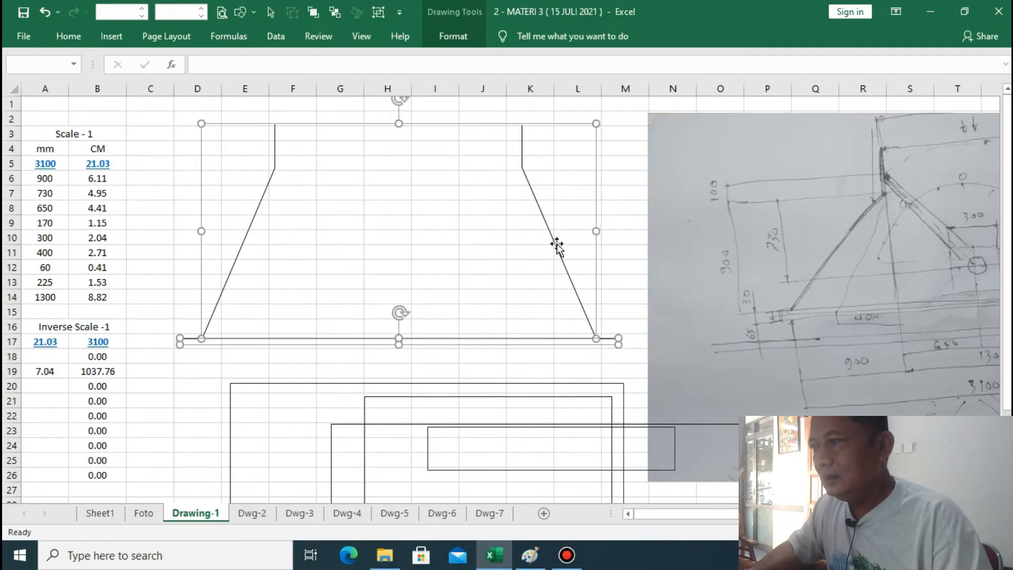
left_click(377, 12)
left_click(422, 223)
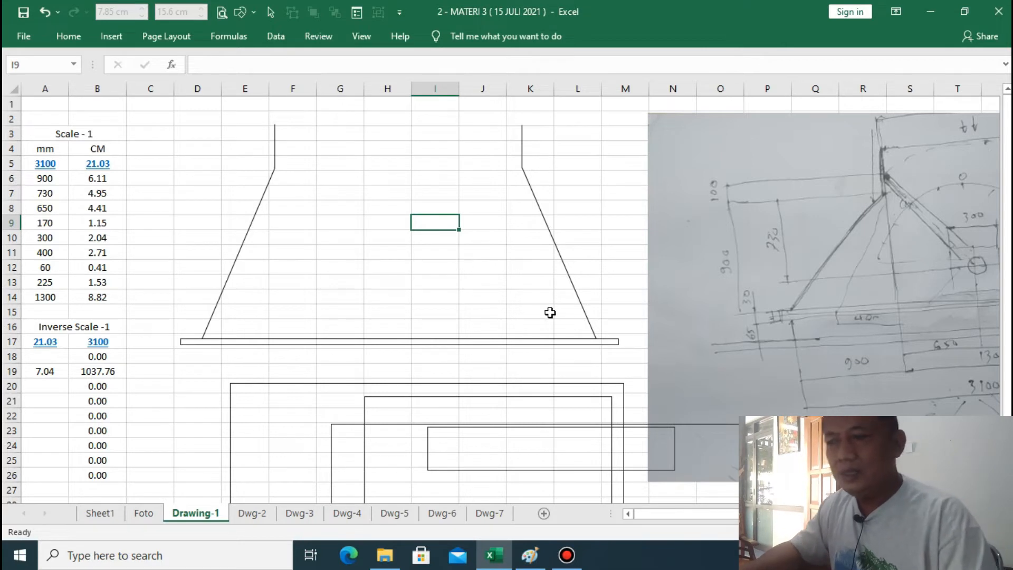
Compare the grouped frame drawing with the dimensions on the hand sketch
scroll(549, 311, "right", 1)
scroll(507, 295, "right", 1)
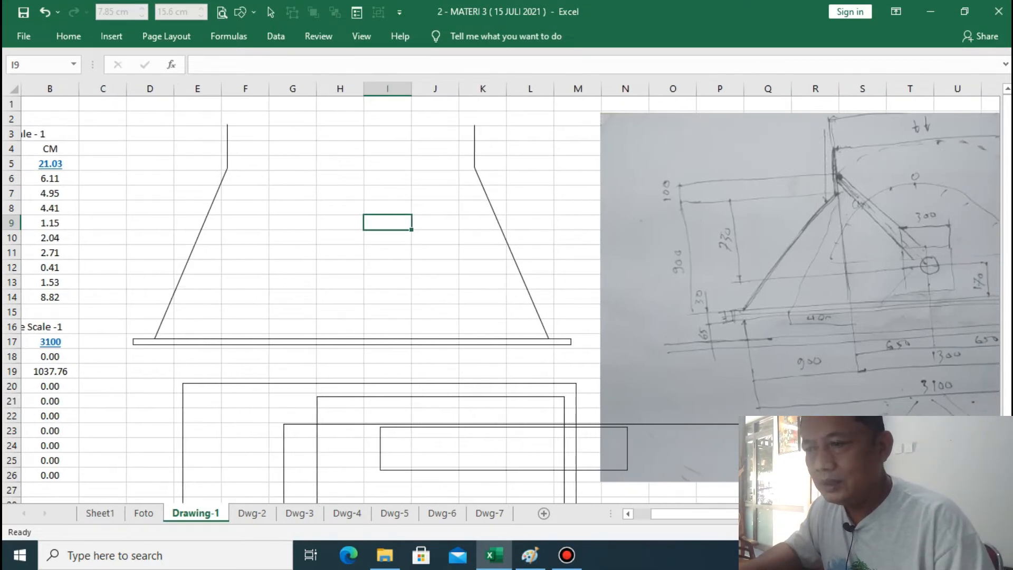
scroll(658, 349, "right", 8)
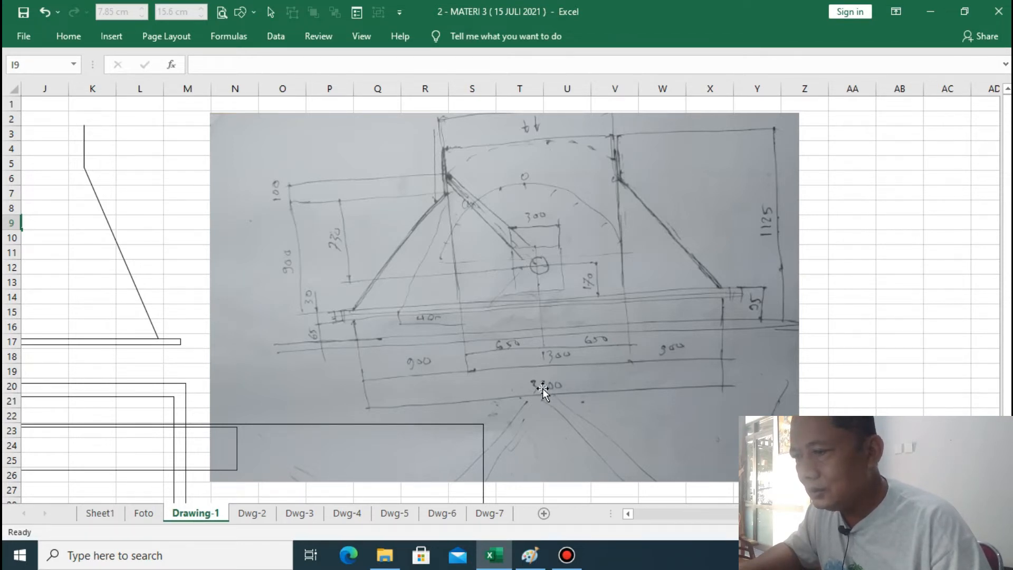
left_click(629, 514)
left_click_drag(633, 517, 633, 517)
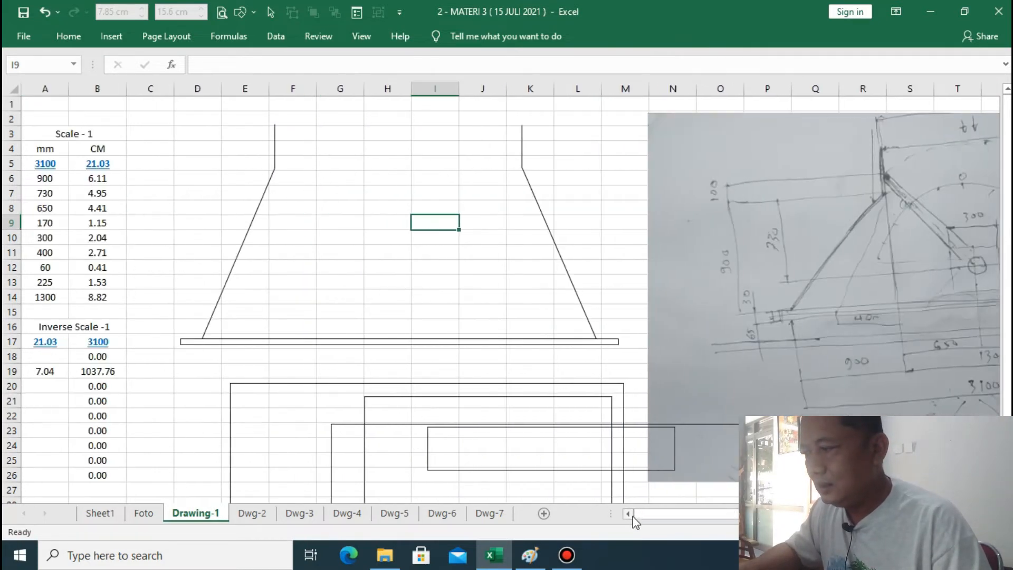
left_click(579, 309)
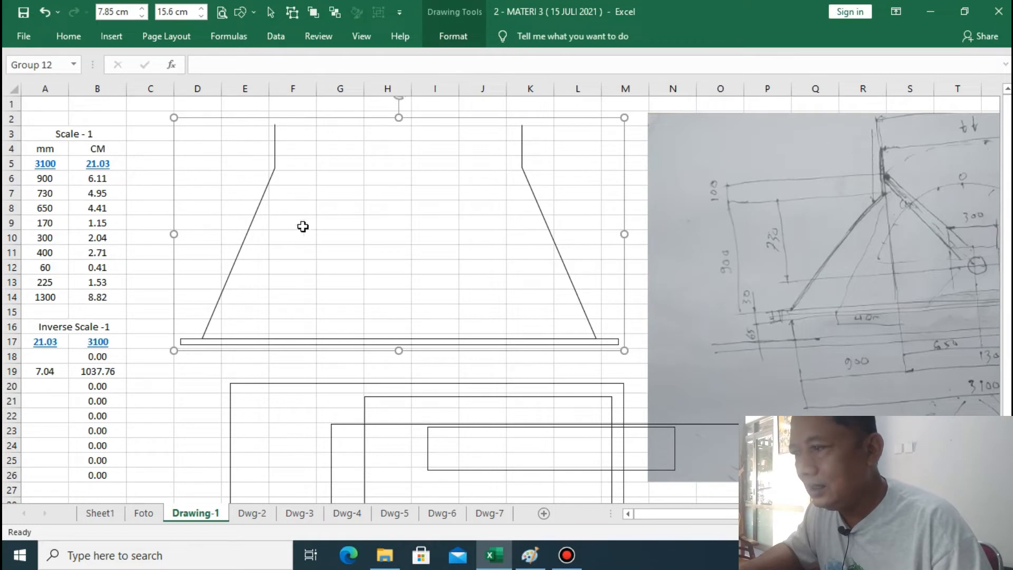
left_click(328, 234)
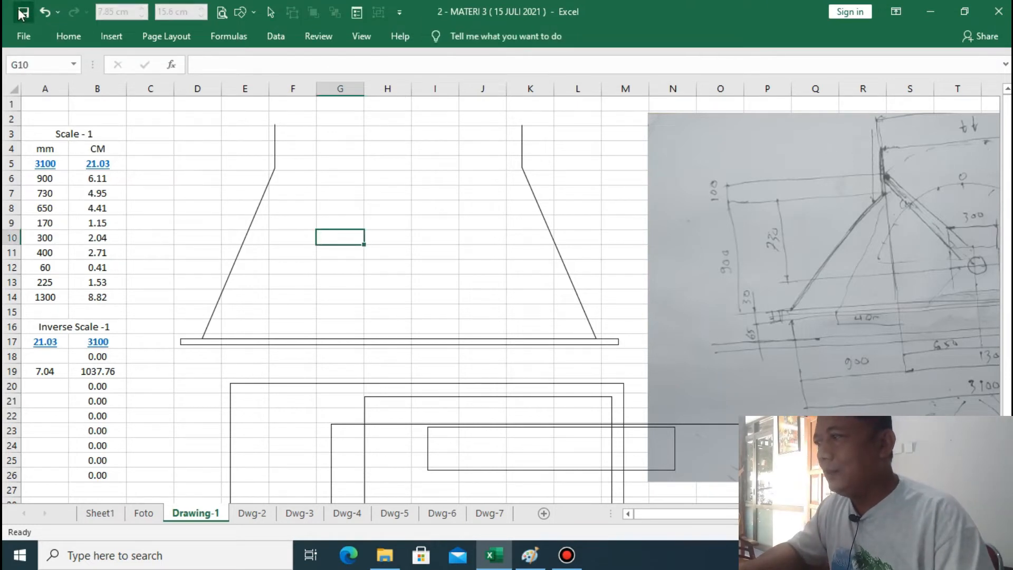
left_click(419, 258)
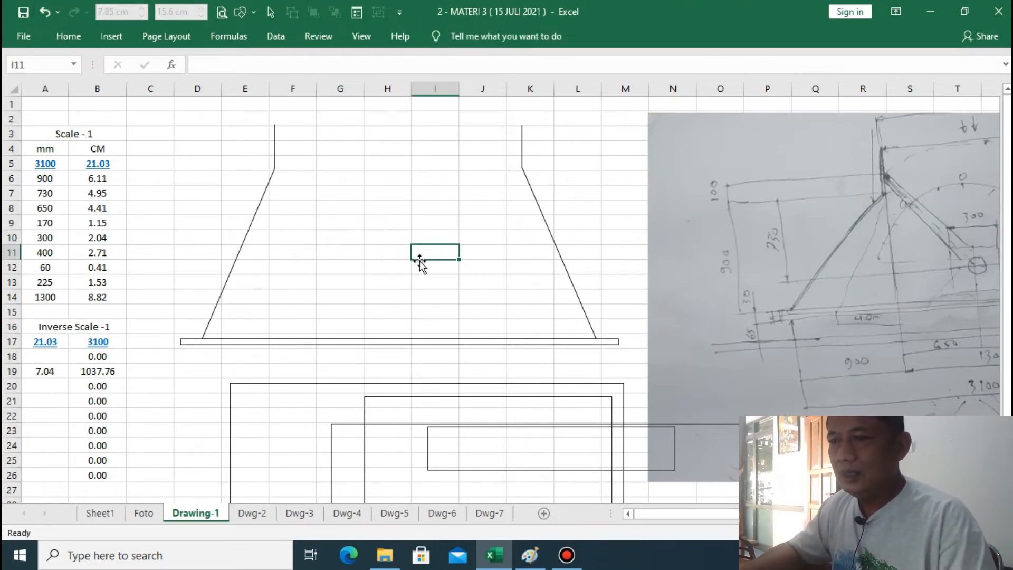
scroll(420, 262, "right", 3)
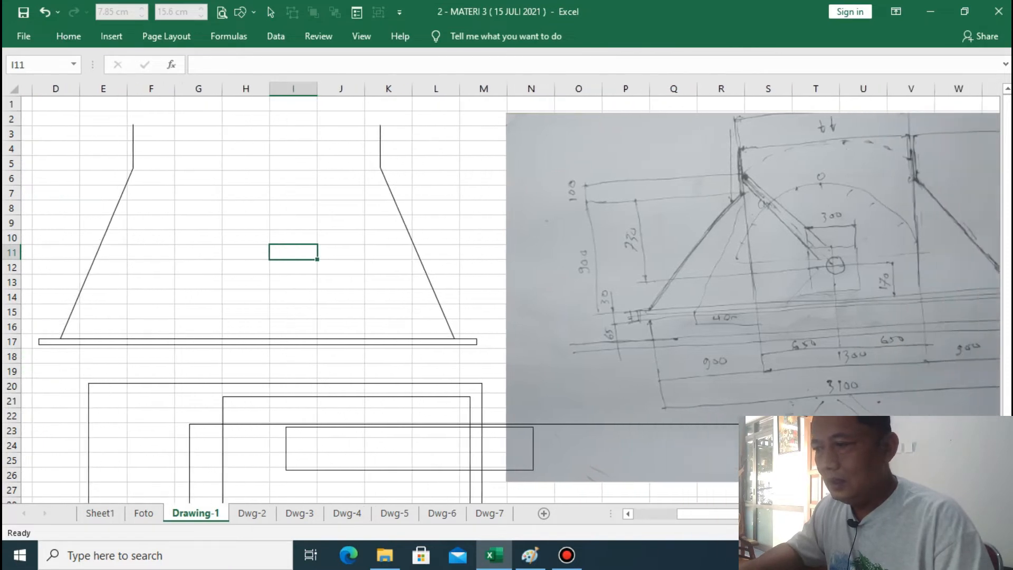
scroll(510, 299, "right", 5)
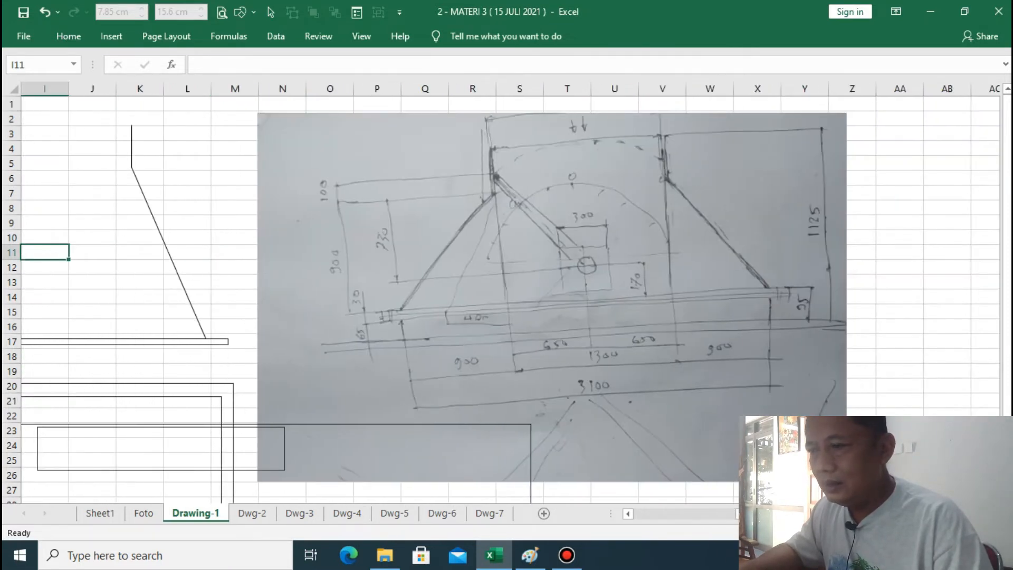
left_click(628, 514)
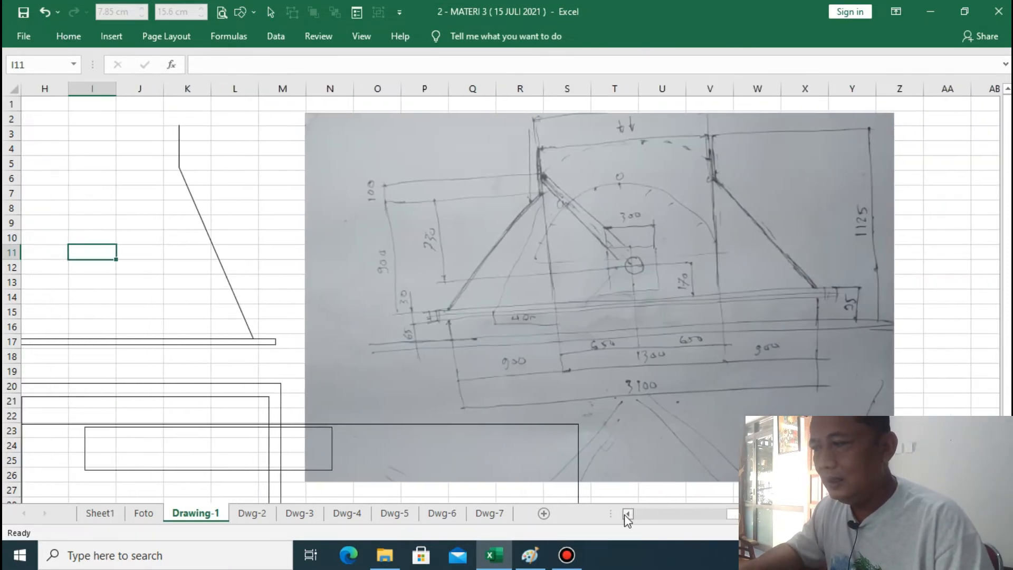
Copy the thin base bar and place the duplicate directly beneath the original, aligned with its ends
left_click(418, 342)
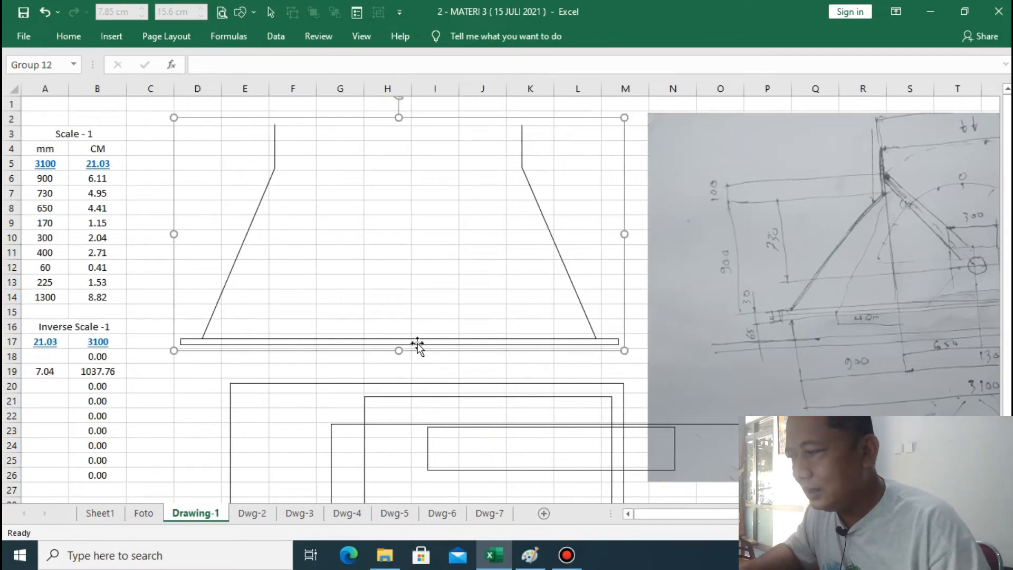
left_click(257, 343)
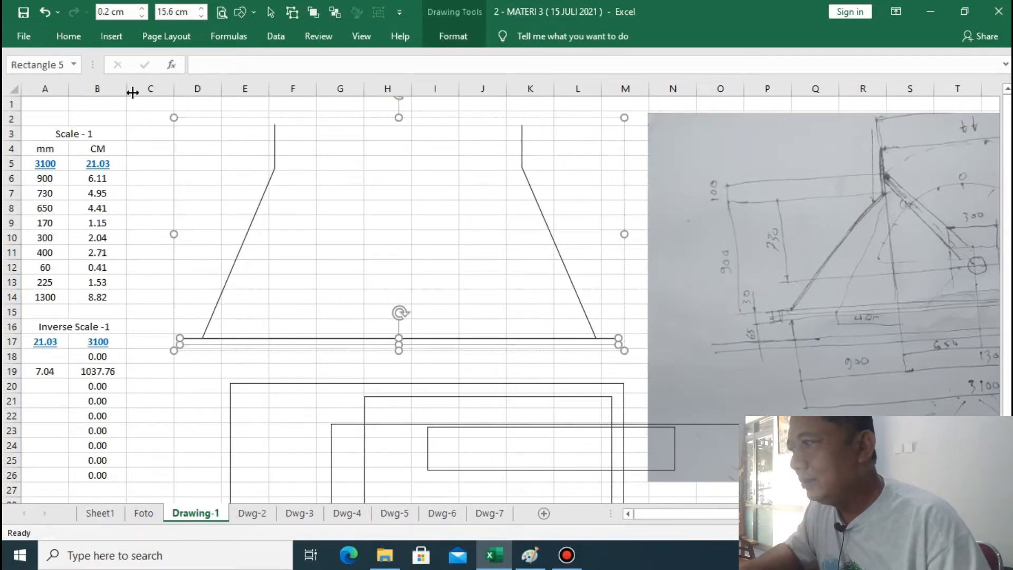
left_click(69, 36)
left_click(36, 72)
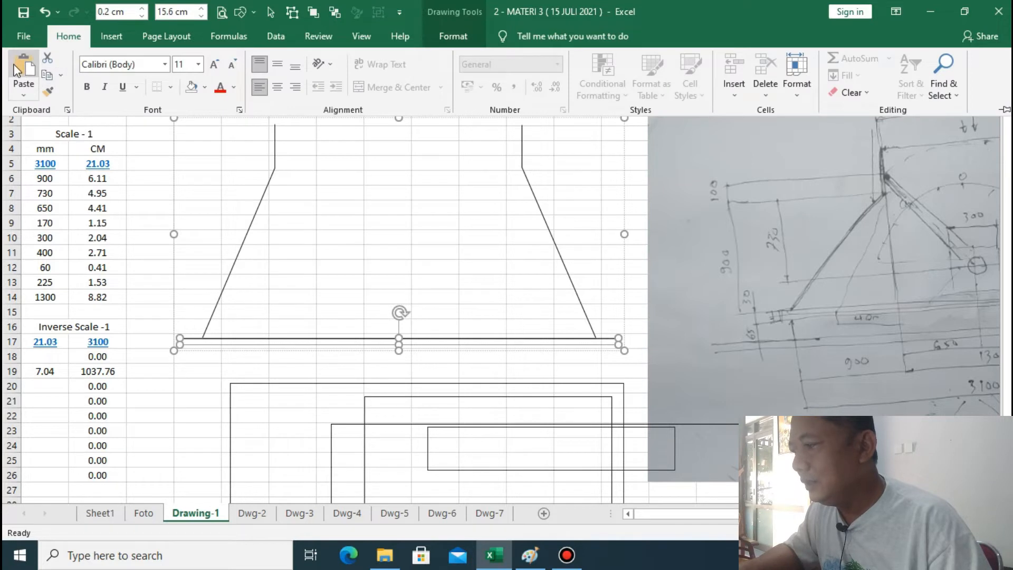
left_click_drag(346, 136, 346, 354)
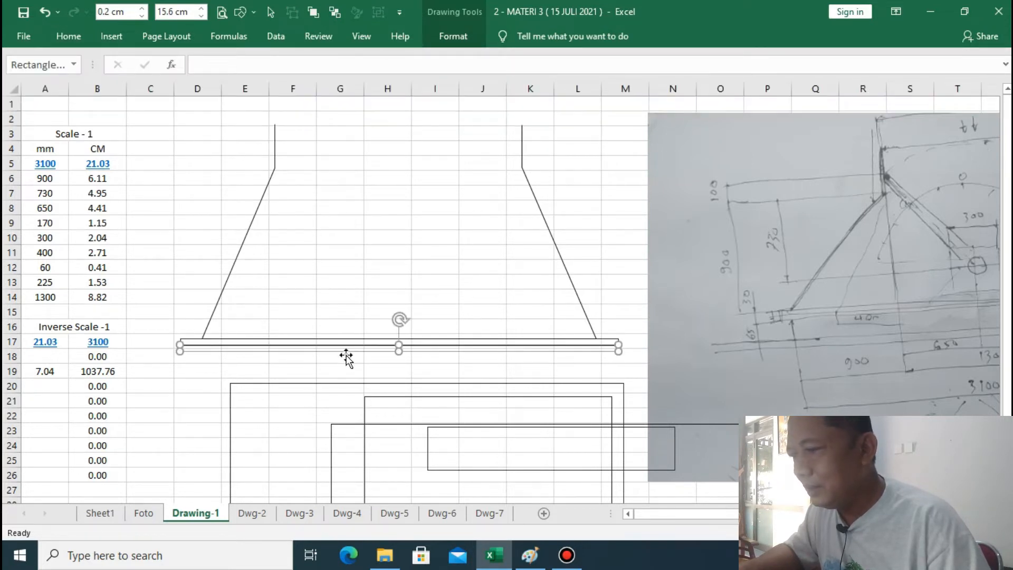
Group the duplicated base bar with the existing frame group
left_click(137, 236)
left_click(242, 350)
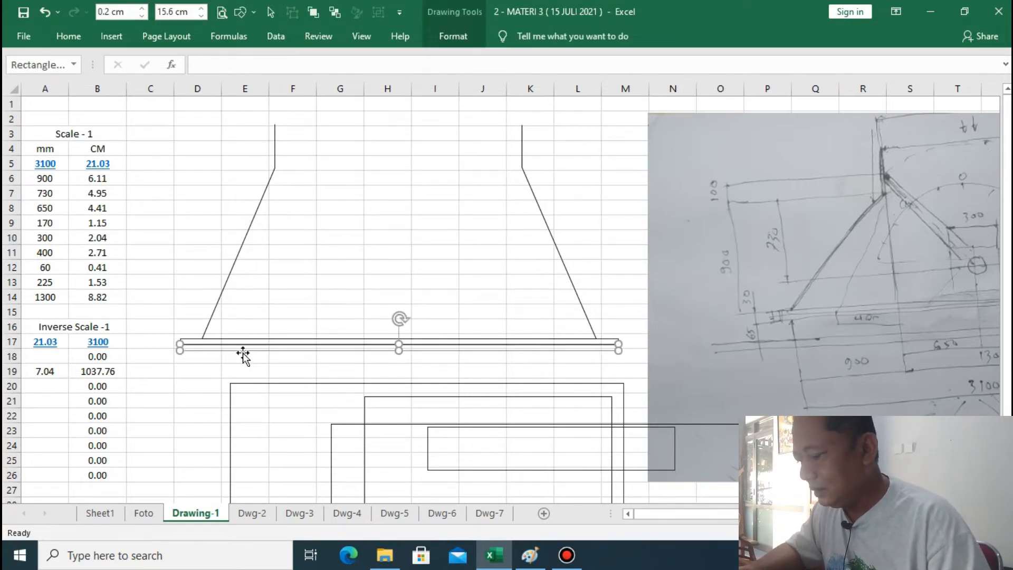
left_click(220, 342, "ctrl")
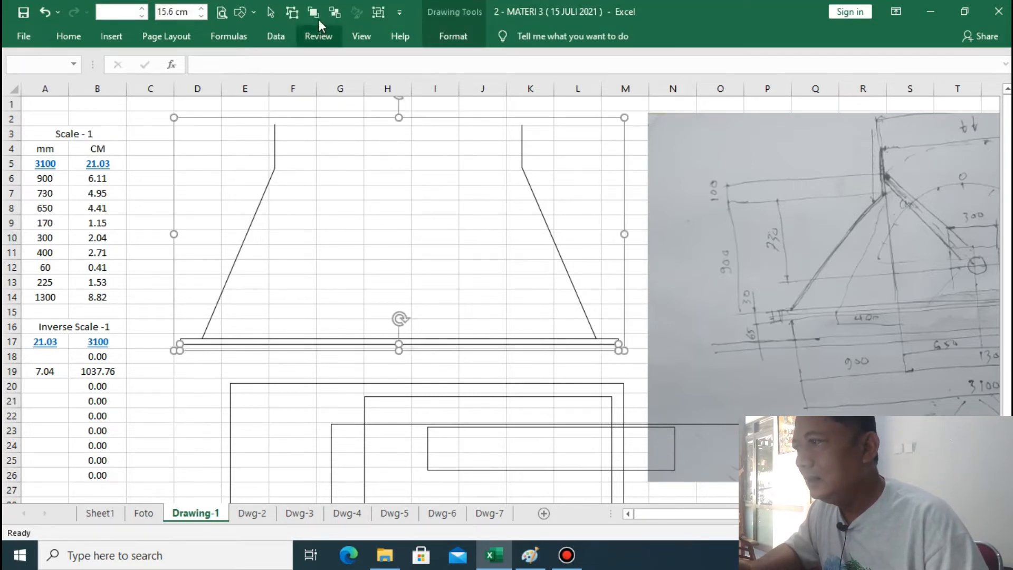
left_click(378, 12)
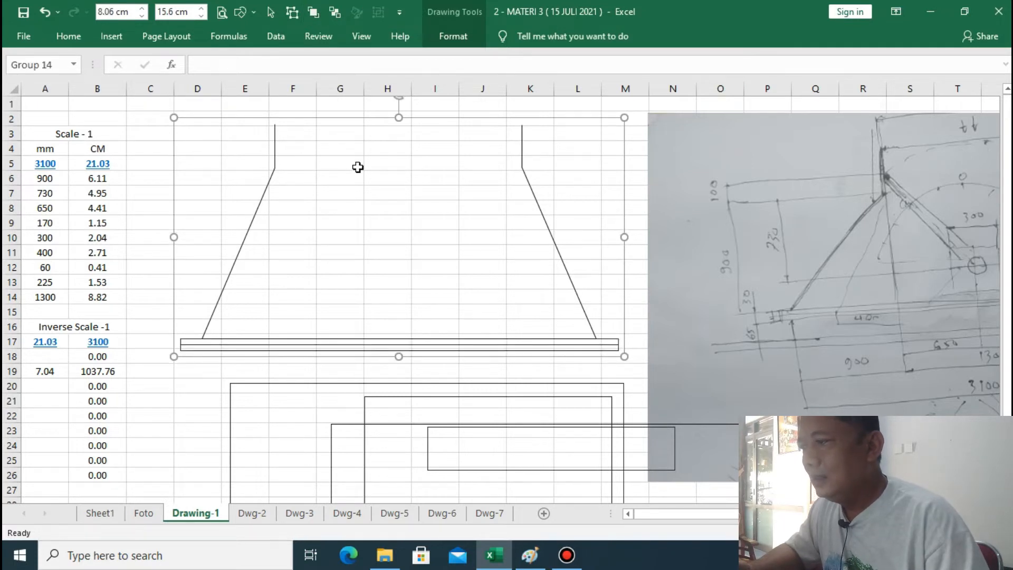
left_click(357, 168)
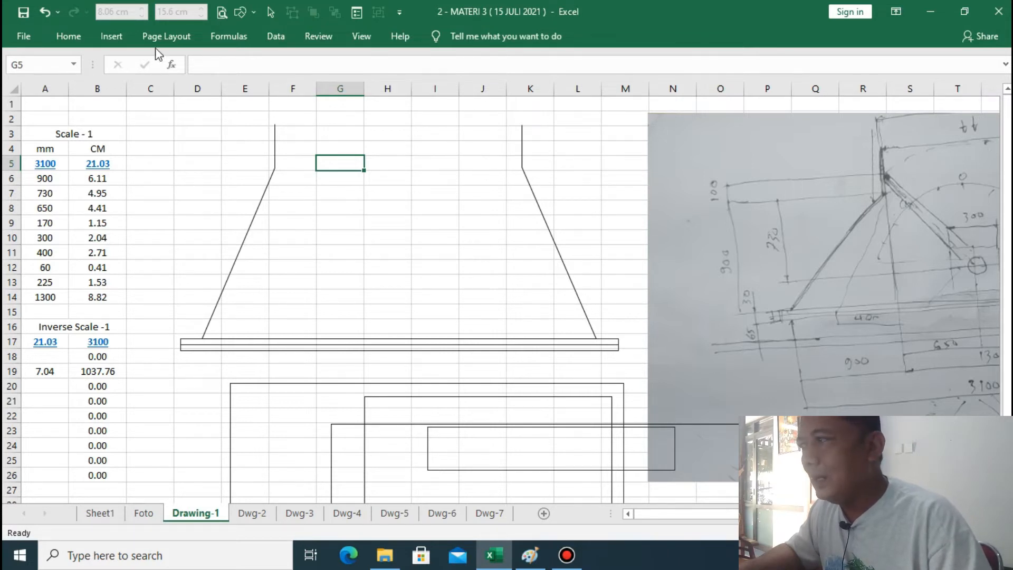
Draw a wavy curve about 8.81 cm wide and 1 cm high across the frame's open top, joining both uprights
left_click(254, 15)
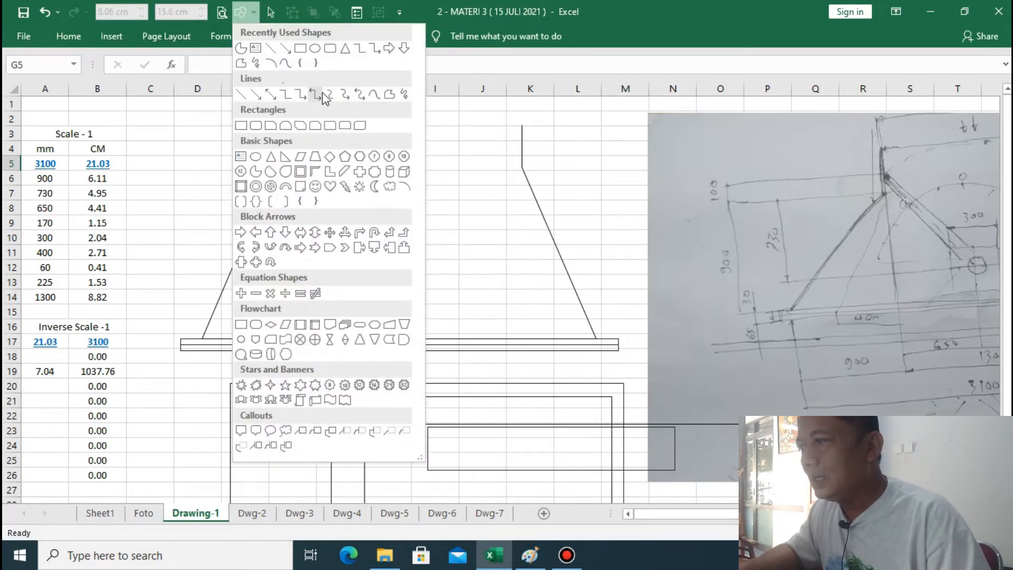
left_click(374, 96)
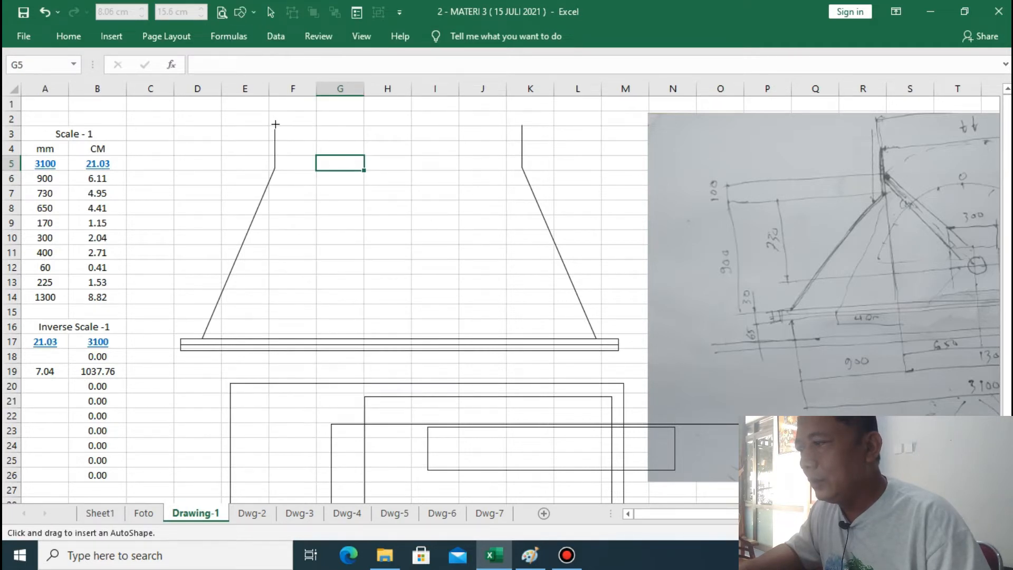
left_click(313, 120)
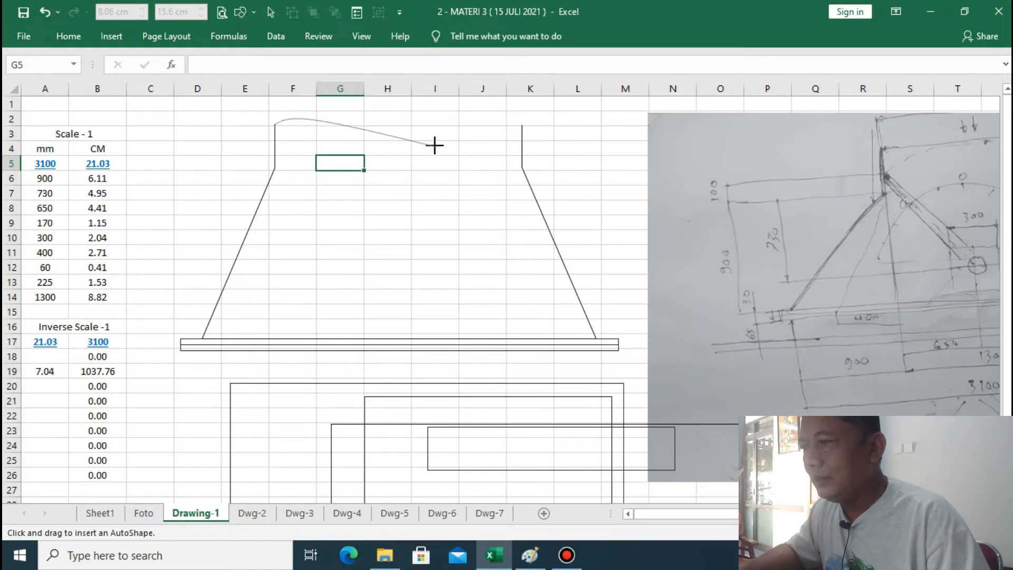
double_click(521, 126)
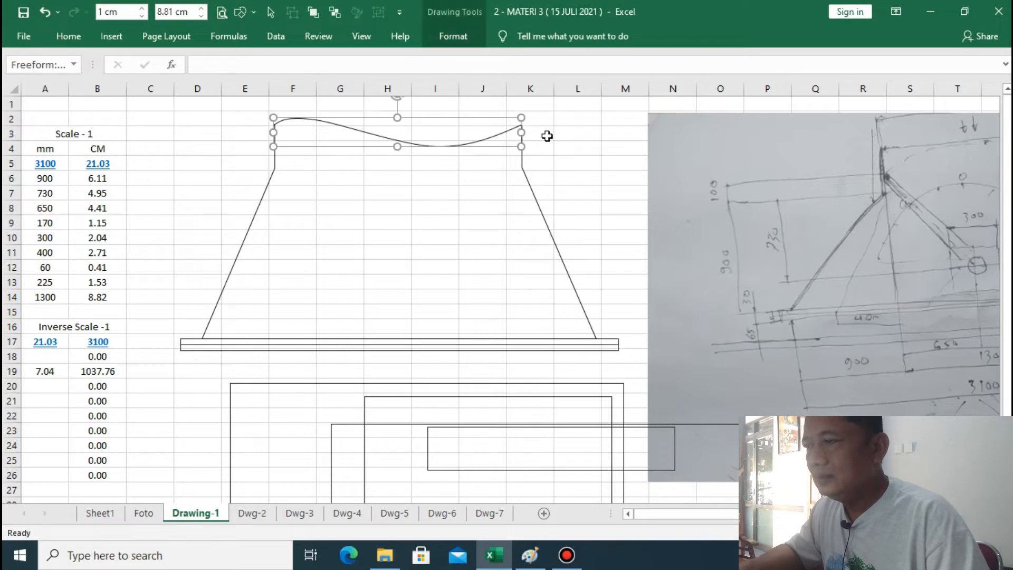
left_click(546, 135)
left_click(566, 191)
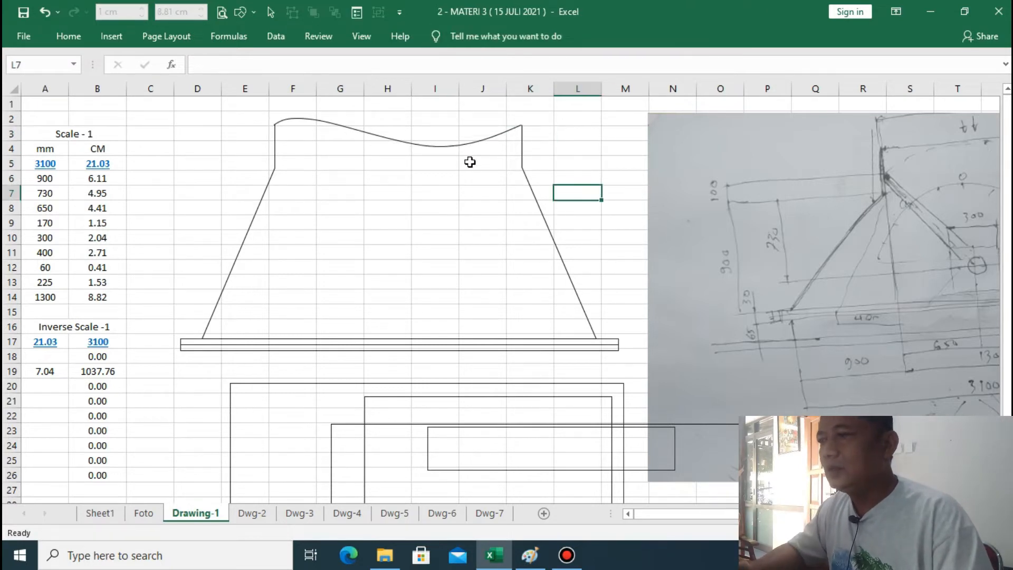
Fill the grouped frame outline and base bars with white
left_click(559, 248)
left_click(559, 248)
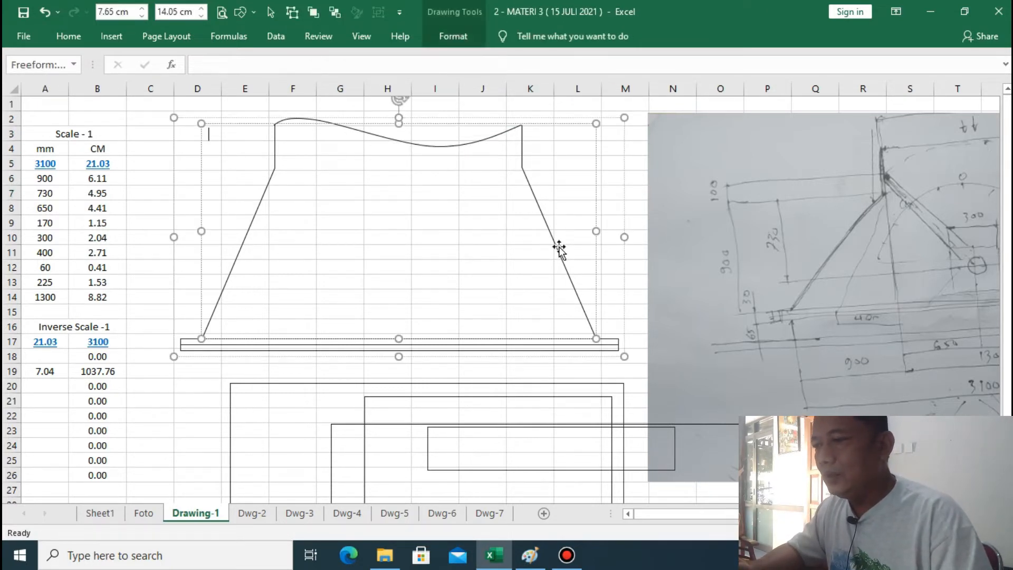
left_click(580, 241)
left_click(570, 271)
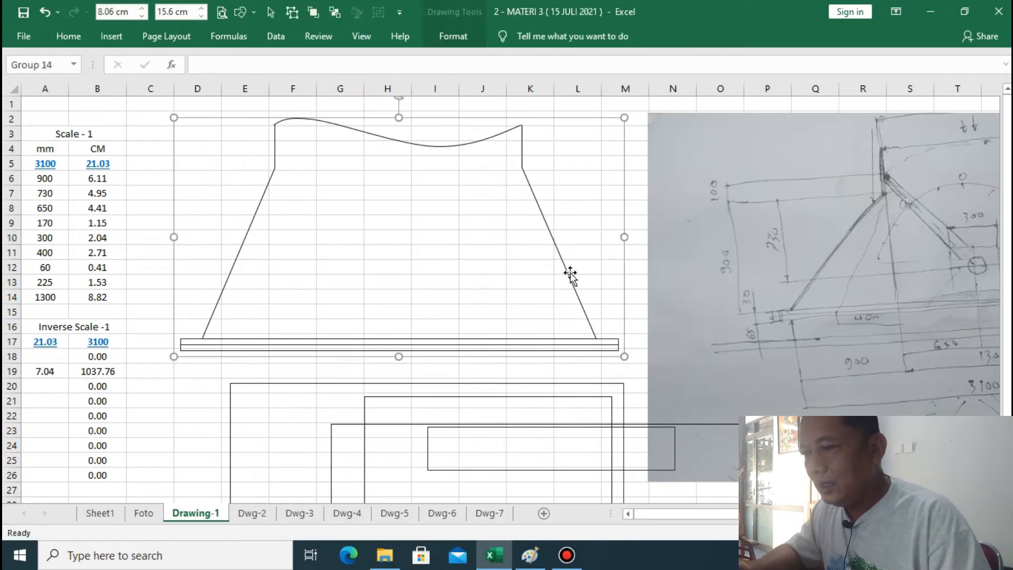
left_click(452, 36)
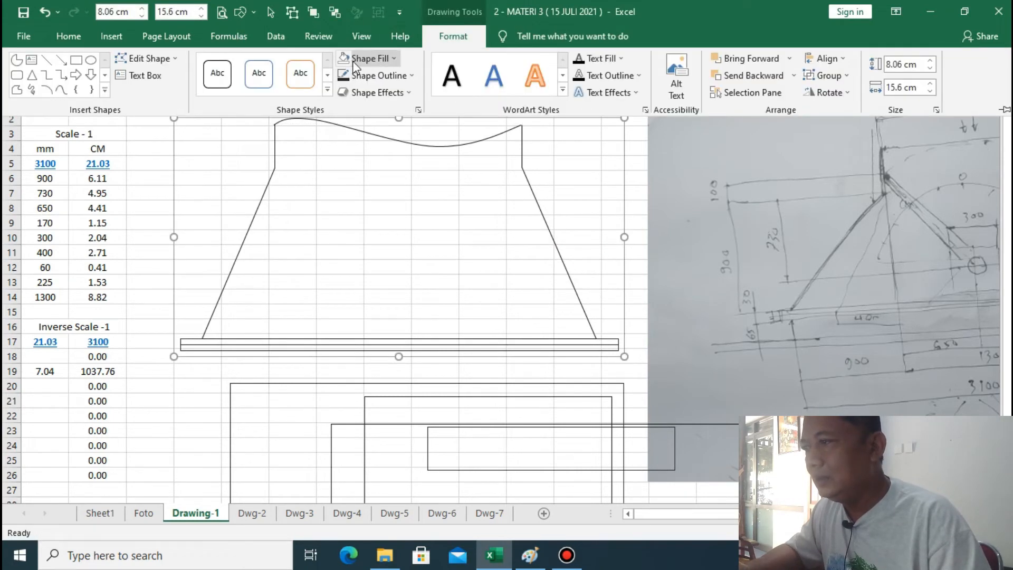
left_click(352, 61)
left_click(347, 107)
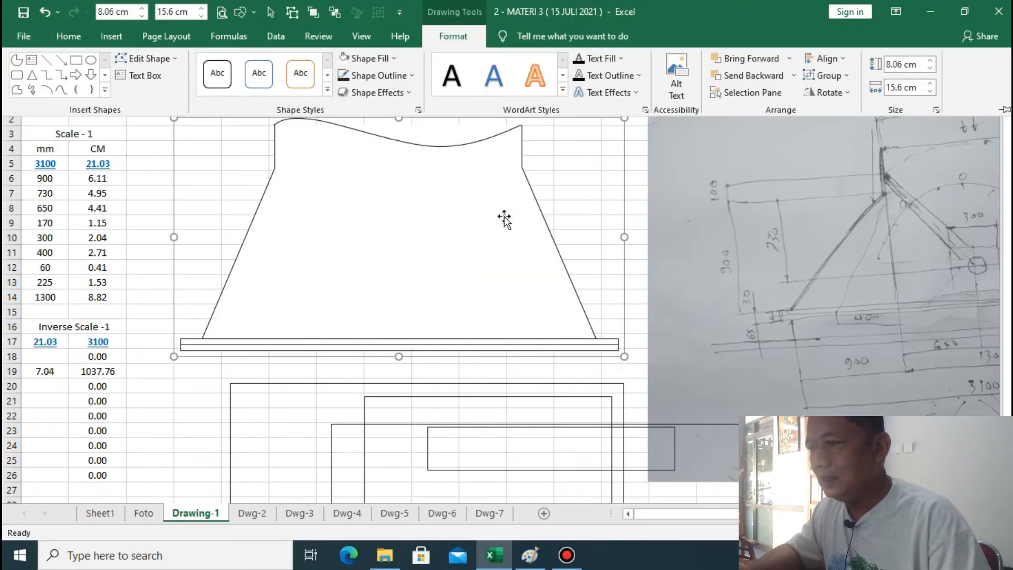
left_click(582, 222)
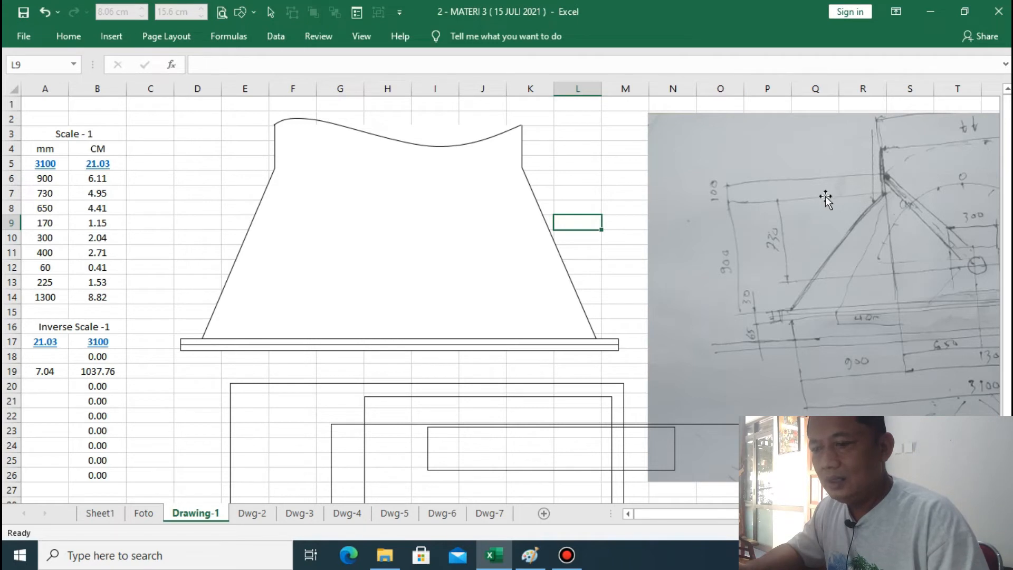
Move the hand sketch photo further right, away from the frame drawing
left_click(599, 153)
mouse_move(680, 179)
left_mouse_down()
mouse_move(733, 206)
mouse_move(751, 172)
mouse_move(766, 174)
left_mouse_up()
left_click(658, 177)
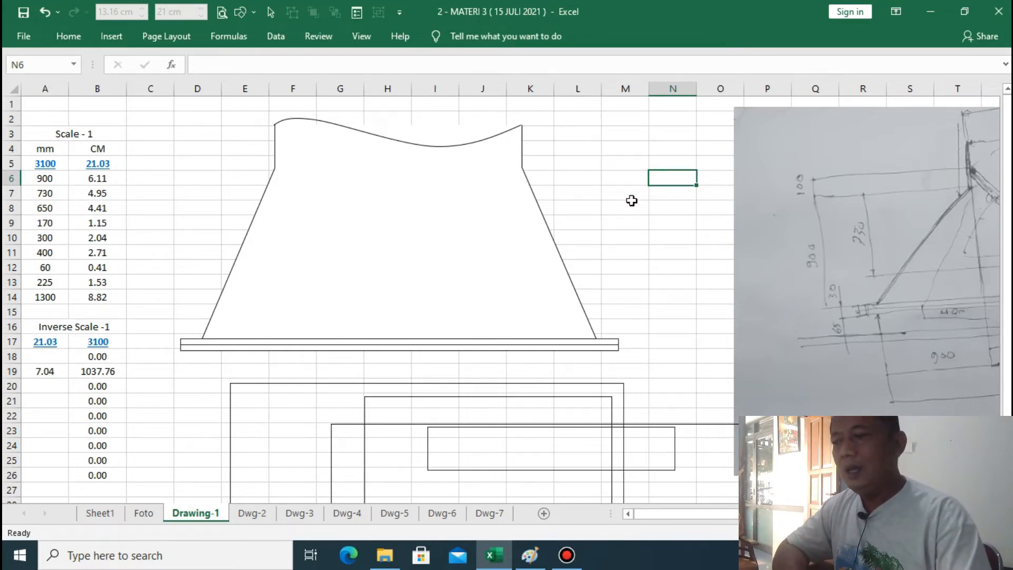
Add a new worksheet and move it to the end of the workbook
left_click(544, 512)
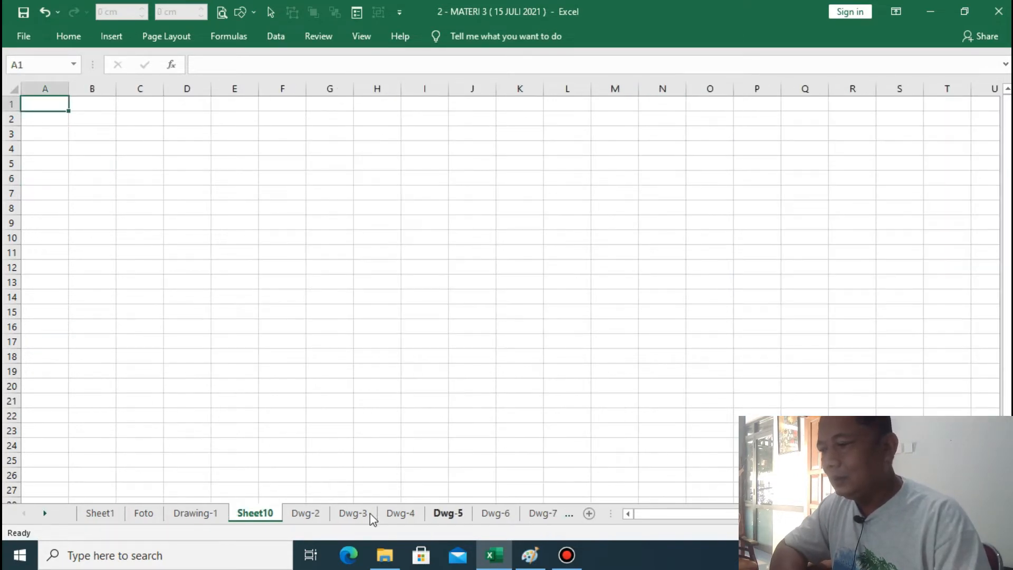
right_click(260, 512)
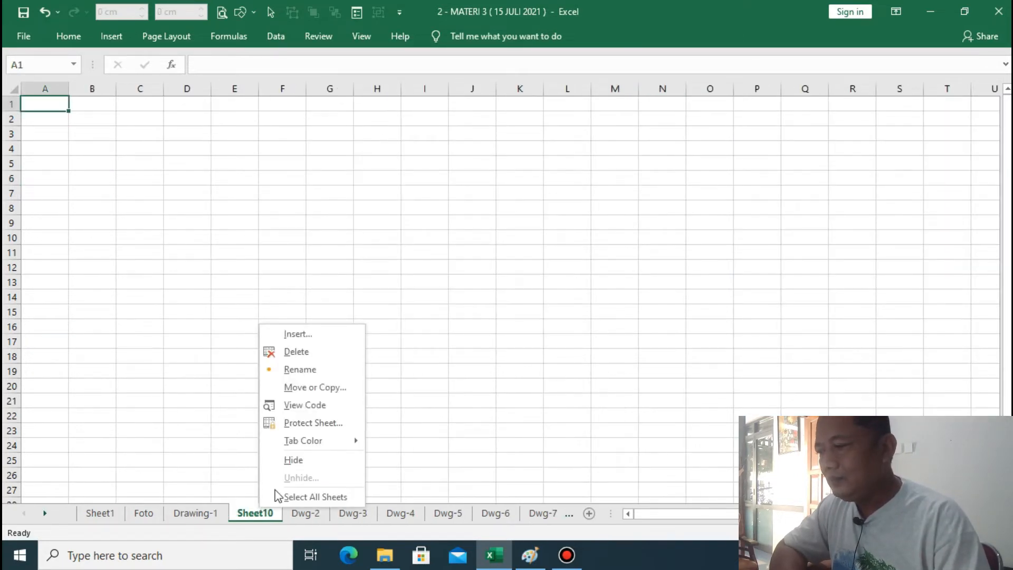
left_click(333, 392)
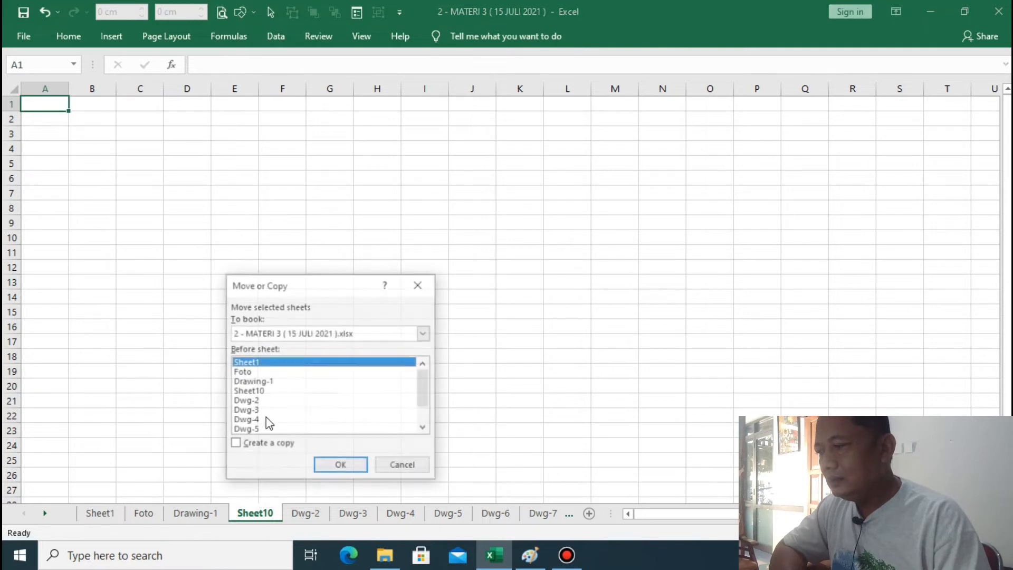
left_click(423, 428)
left_click(423, 427)
left_click(423, 428)
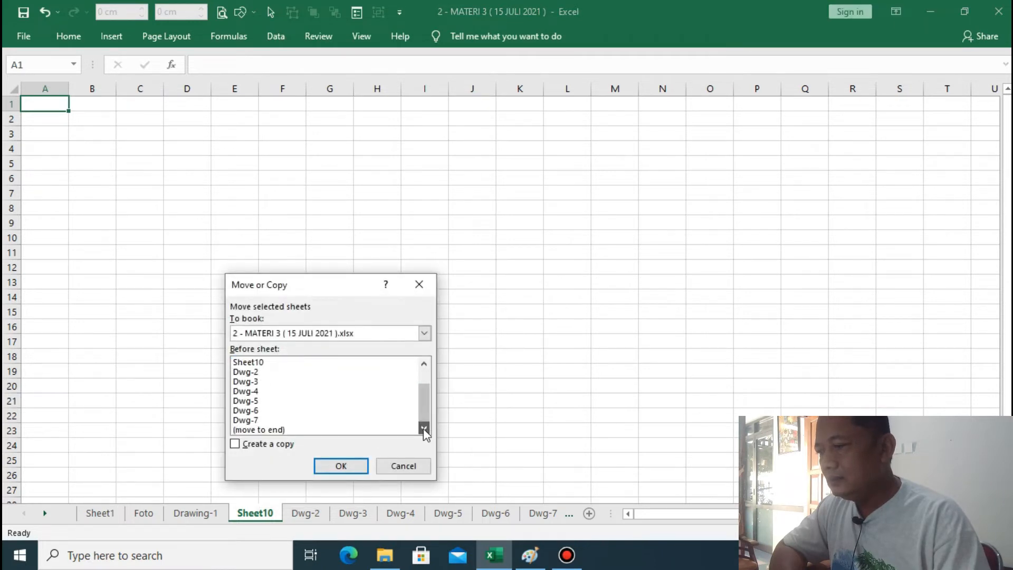
left_click(276, 430)
left_click(337, 466)
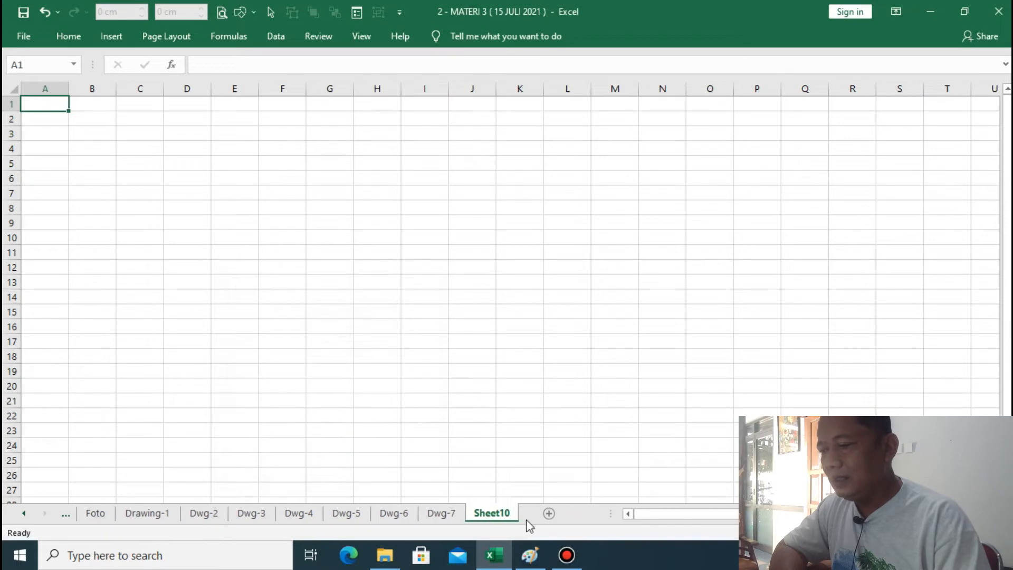
Rename the new worksheet as Line-arrow
right_click(498, 518)
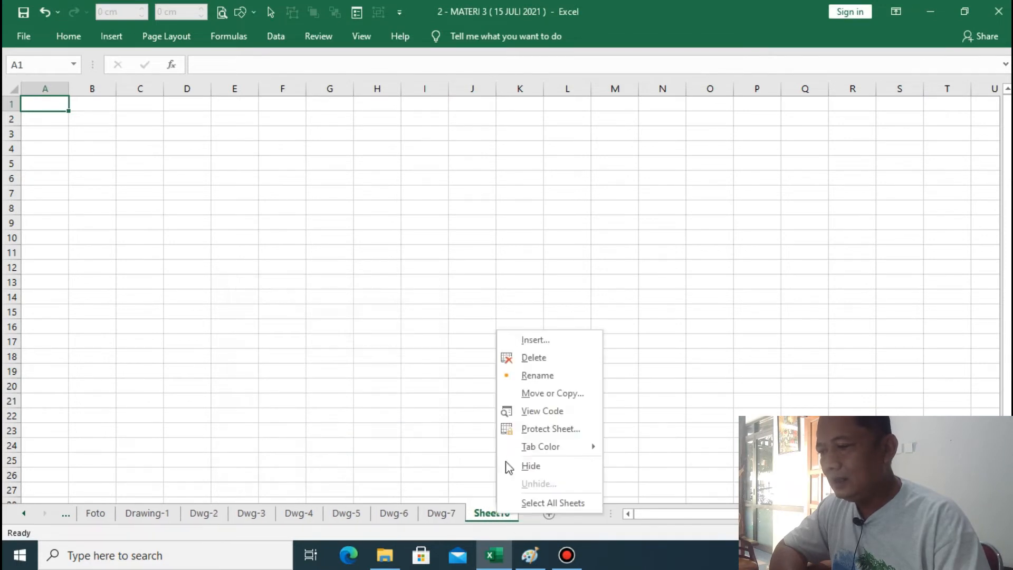
left_click(533, 379)
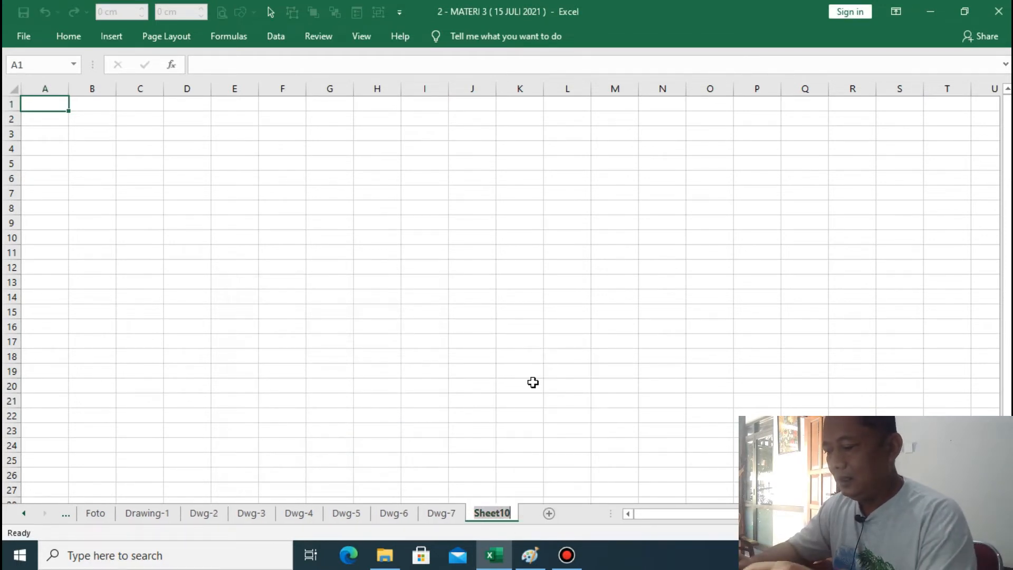
type("Line")
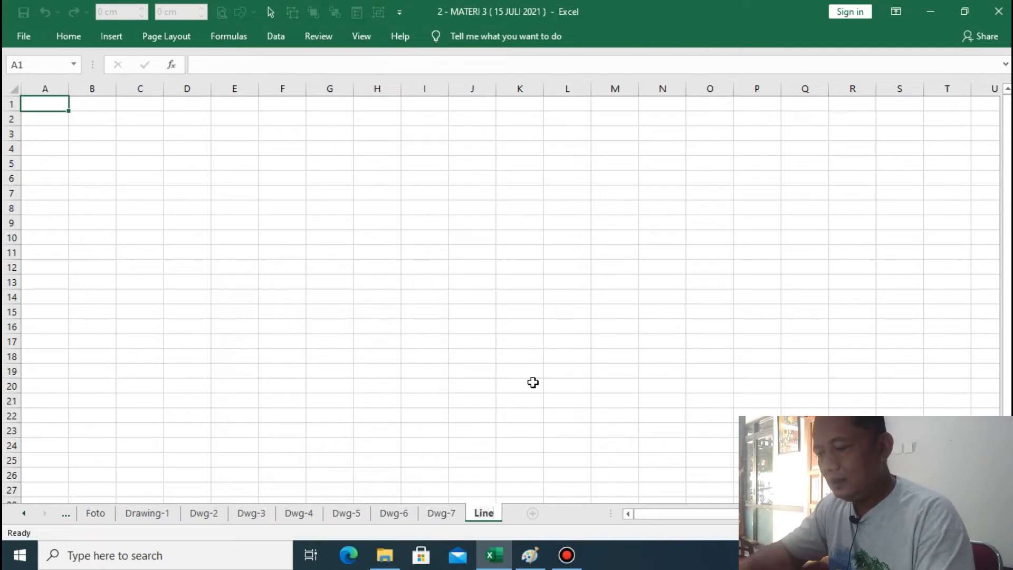
type("-arrow")
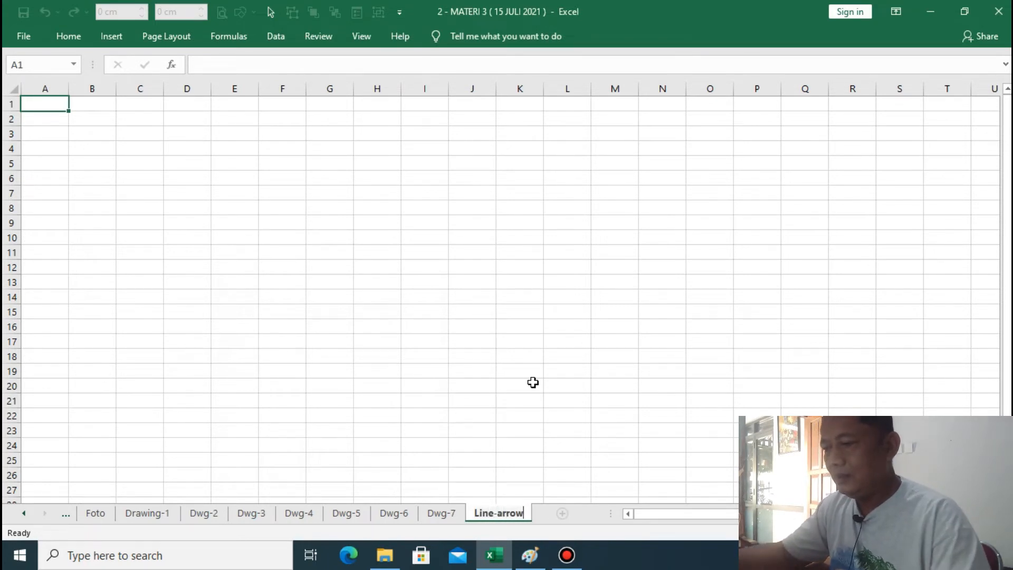
left_click(533, 382)
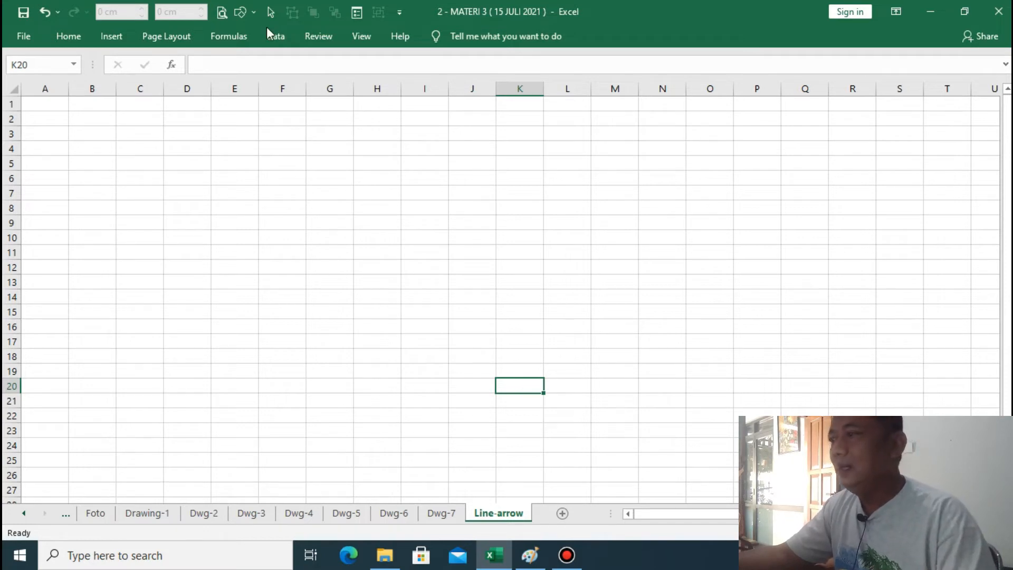
Draw a straight horizontal freeform line about 11.8 cm long across row 5, from column C to column J
left_click(252, 16)
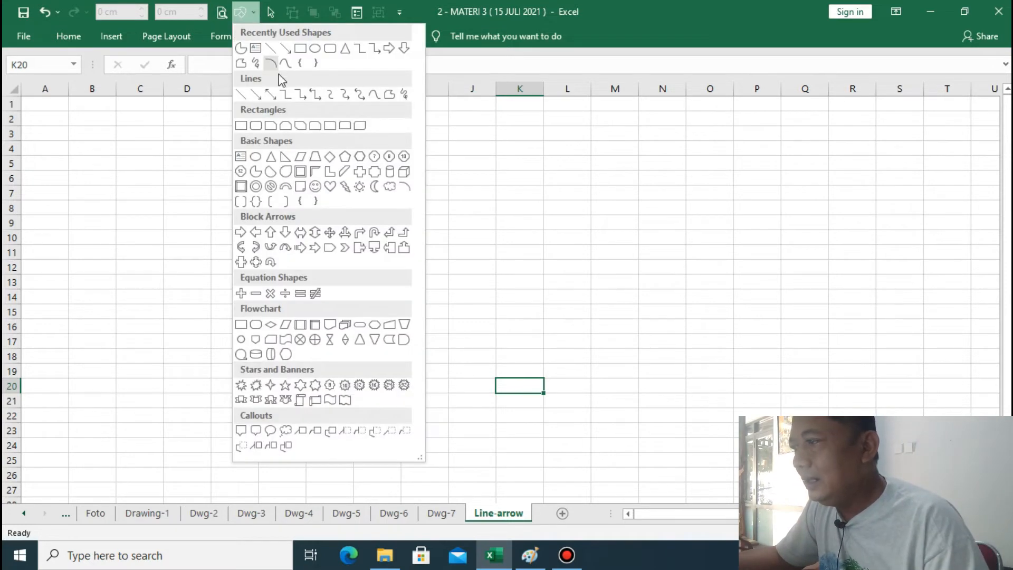
left_click(390, 96)
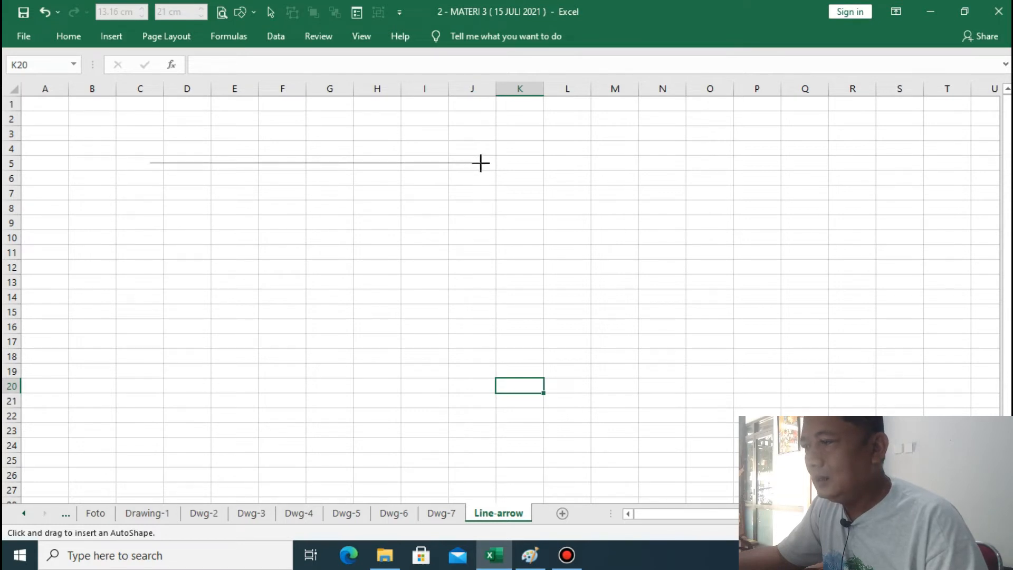
double_click(480, 163)
left_click(522, 190)
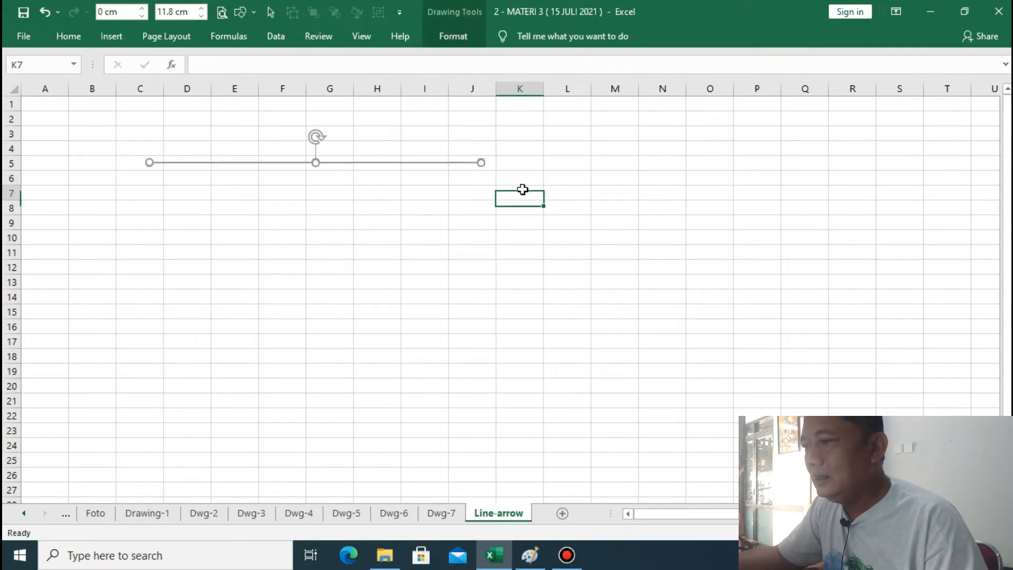
left_click(477, 163)
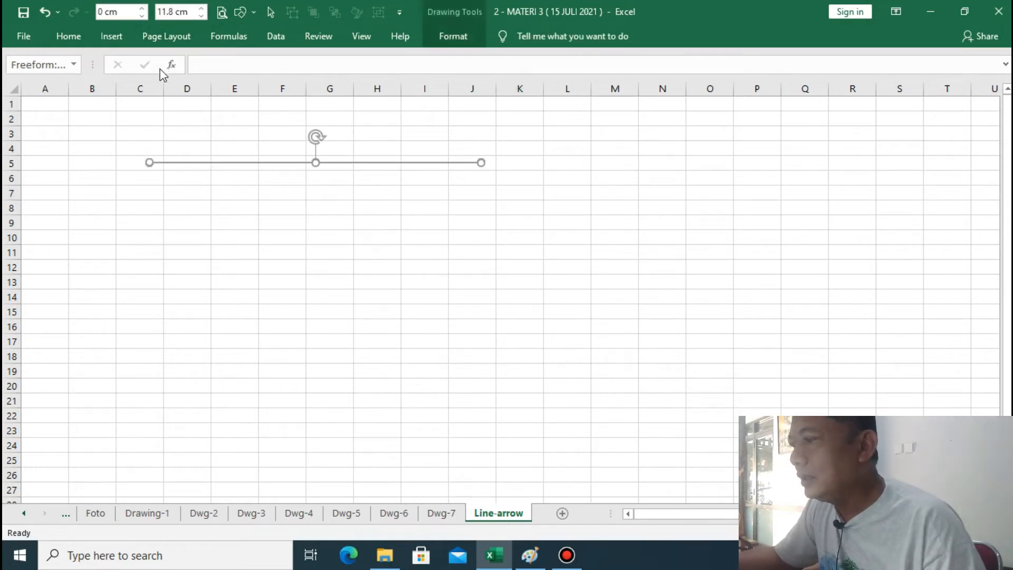
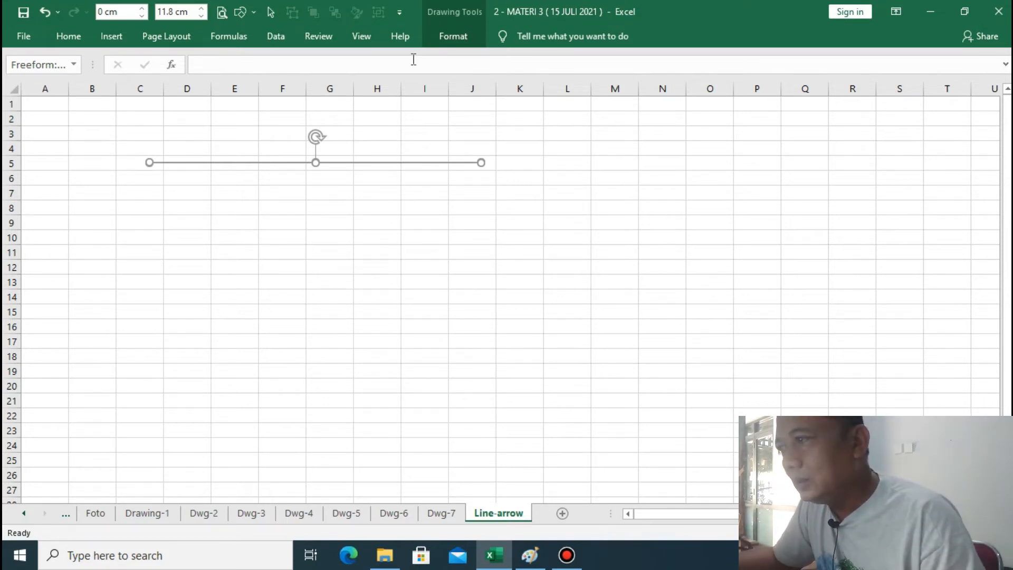
Set the line's outline to the custom blue-violet color #3D1DB3
left_click(449, 40)
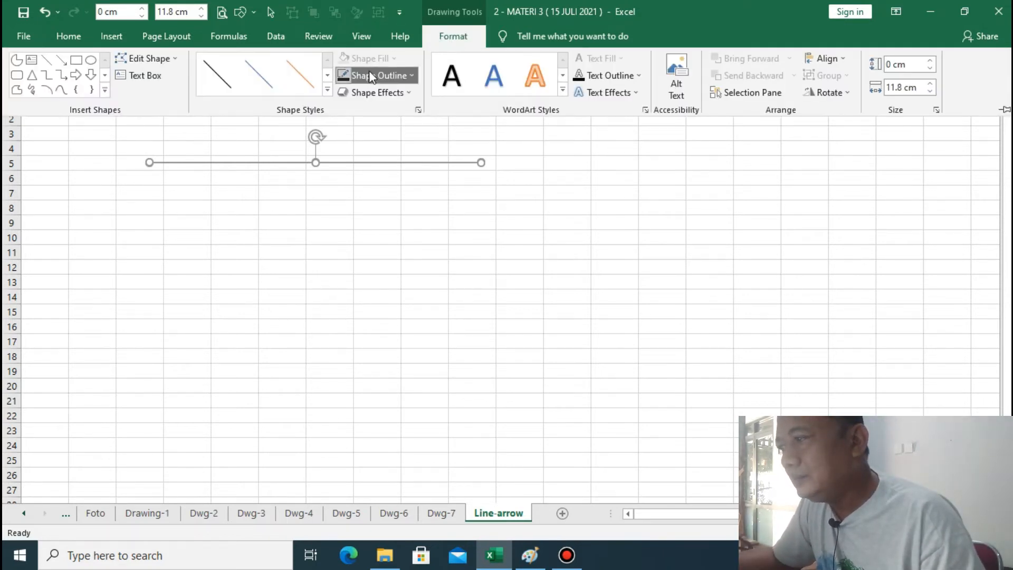
left_click(369, 75)
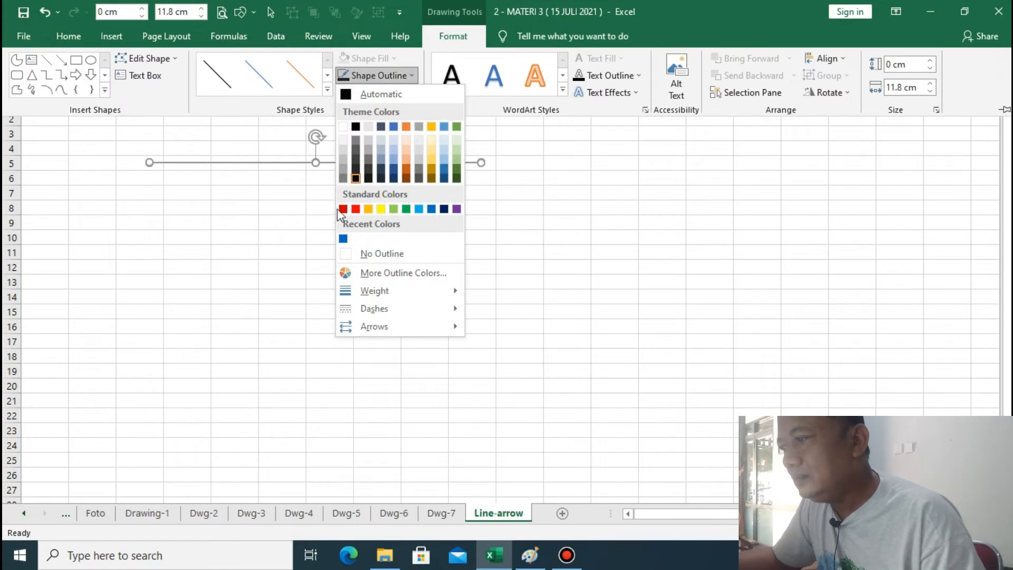
left_click(369, 274)
left_click(739, 232)
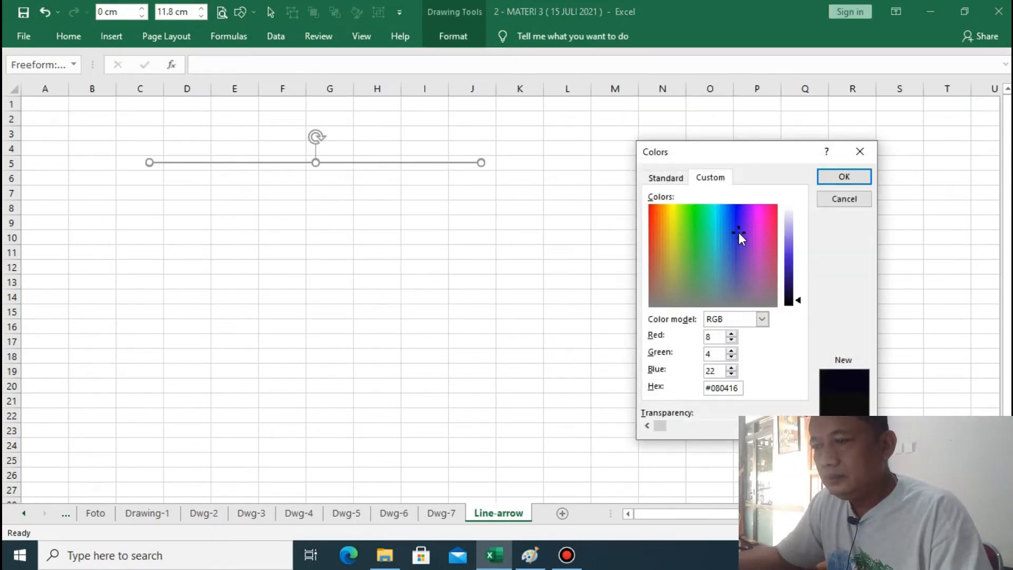
left_click(789, 269)
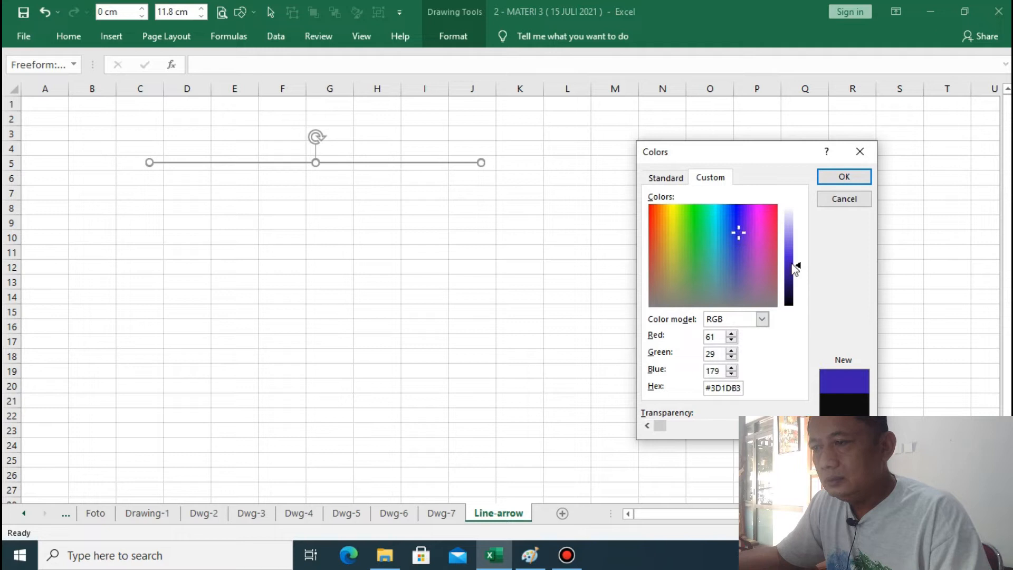
left_click(844, 176)
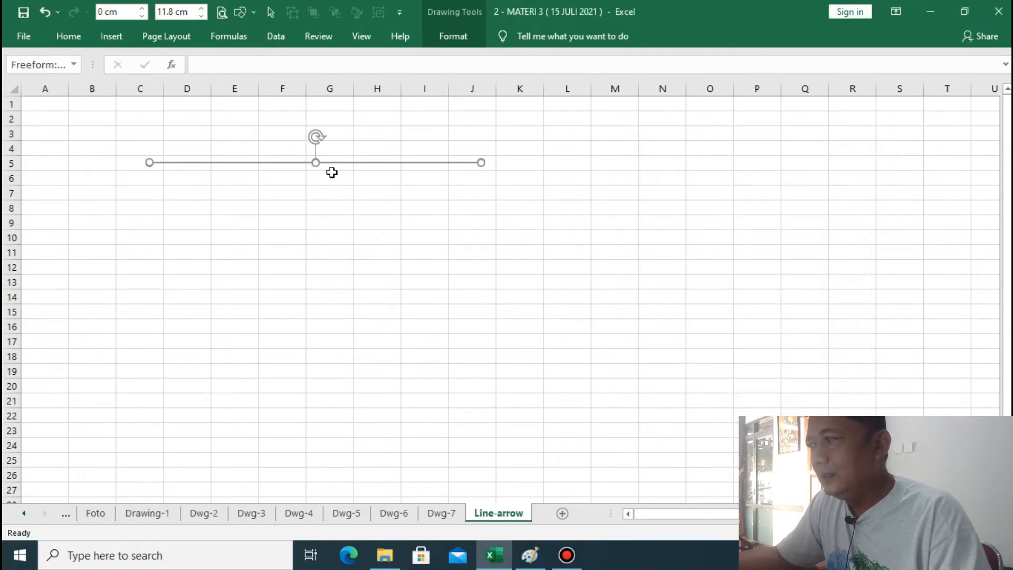
Duplicate the line with the copy placed in row 25, and move the original up to row 4
left_click(68, 36)
left_click(49, 74)
left_click(24, 68)
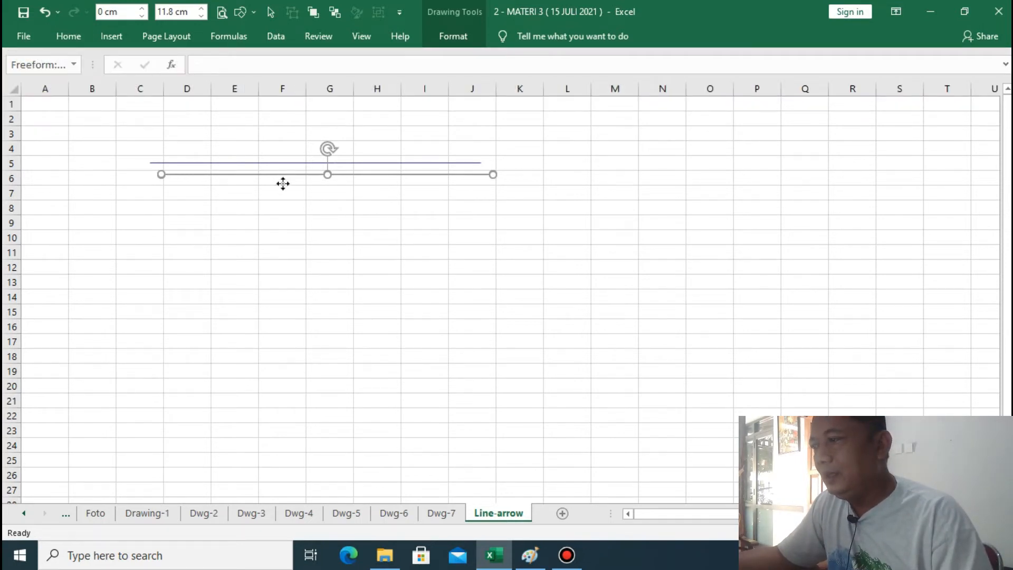
left_click_drag(283, 179, 296, 461)
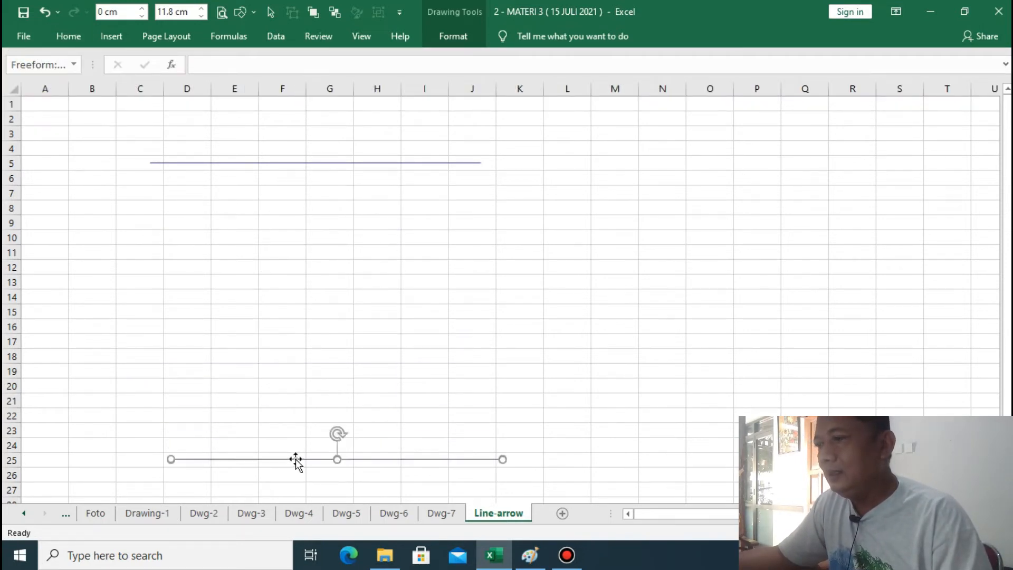
left_click(517, 383)
left_click_drag(354, 161, 355, 142)
left_click(549, 232)
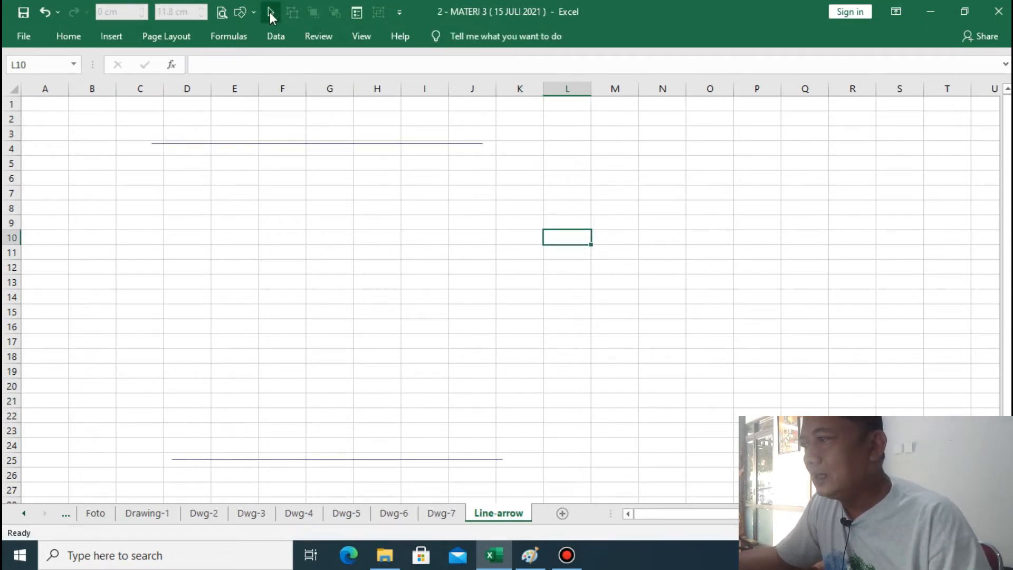
Align the two horizontal lines by their right ends and group them
left_click(270, 12)
mouse_move(129, 124)
left_mouse_down()
mouse_move(362, 374)
mouse_move(549, 481)
mouse_move(559, 456)
left_mouse_up()
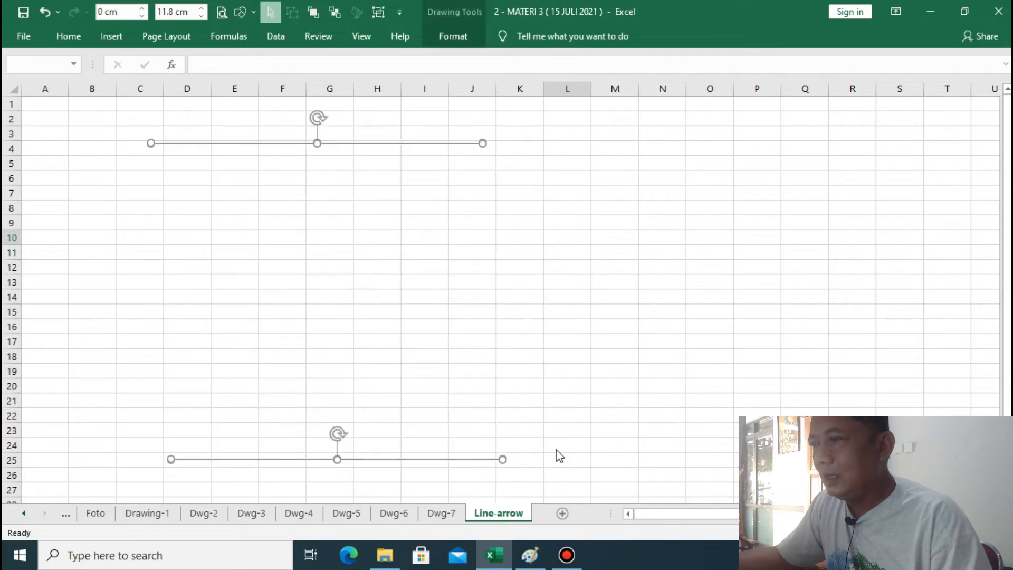
left_click(452, 37)
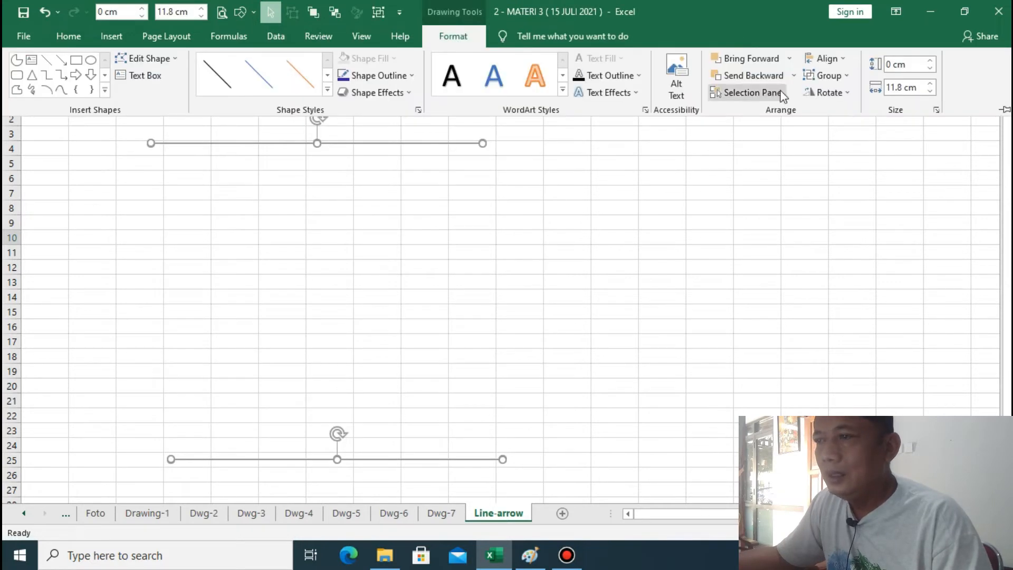
left_click(833, 64)
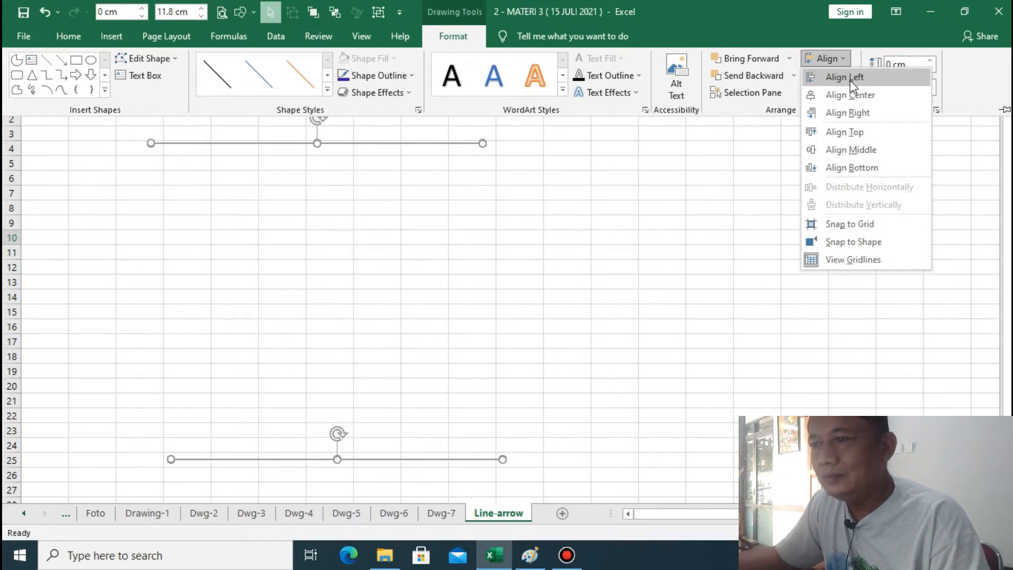
left_click(860, 112)
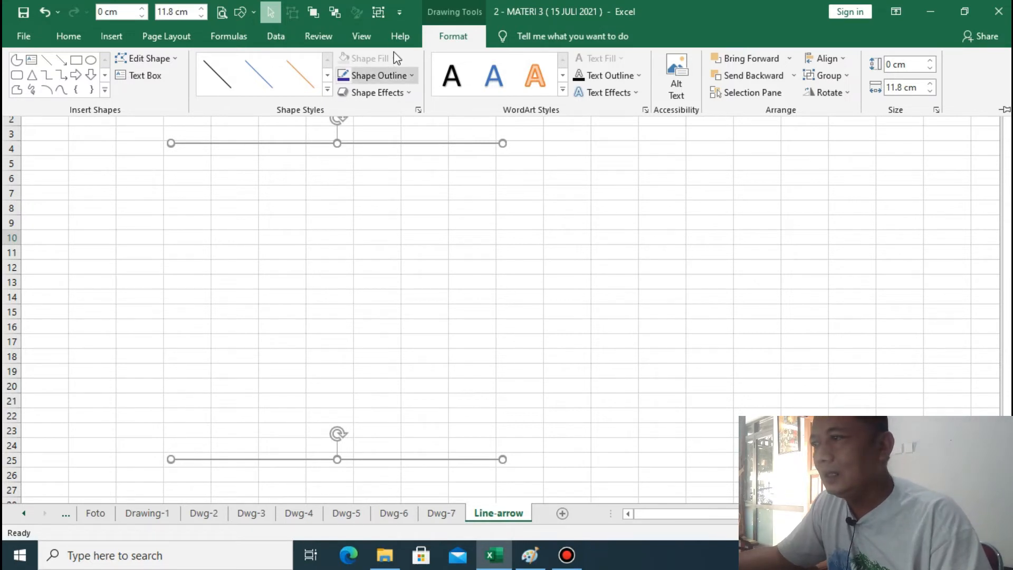
left_click(378, 12)
left_click(621, 274)
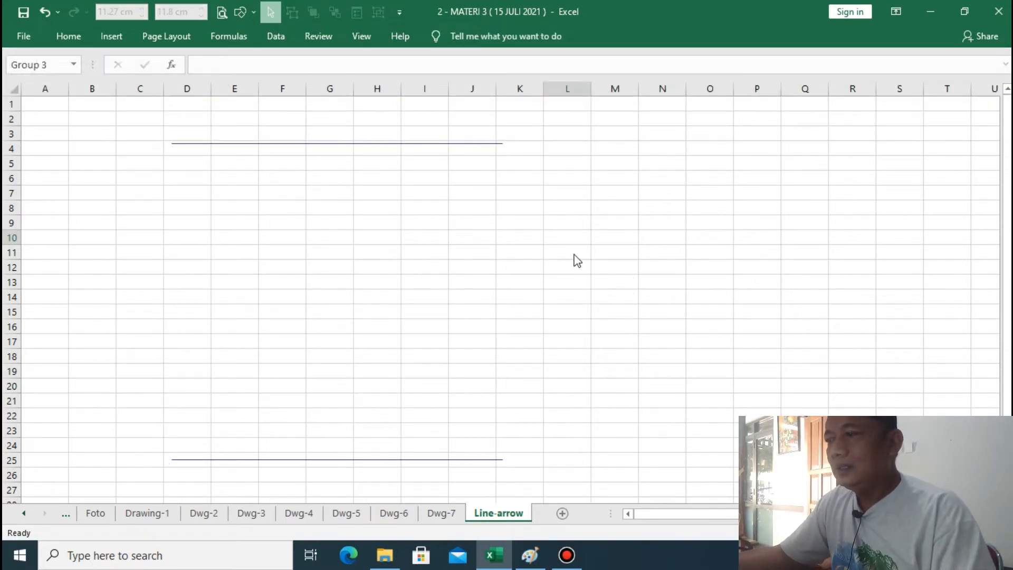
Draw a vertical freeform line about 11.27 cm long joining the right ends of the two horizontal lines
left_click(253, 13)
left_click(389, 95)
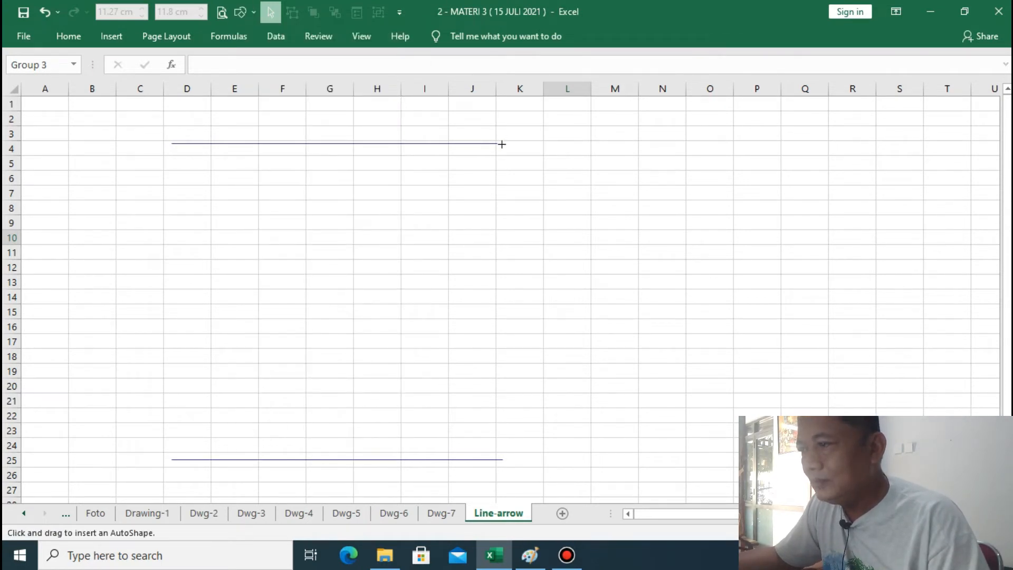
left_click_drag(501, 150, 501, 459)
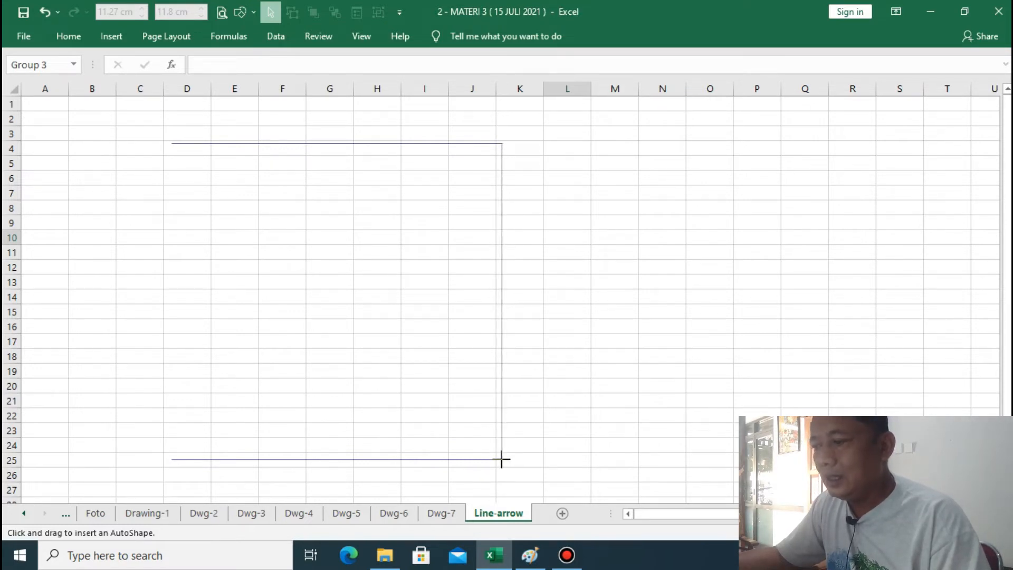
left_click_drag(501, 459, 502, 460)
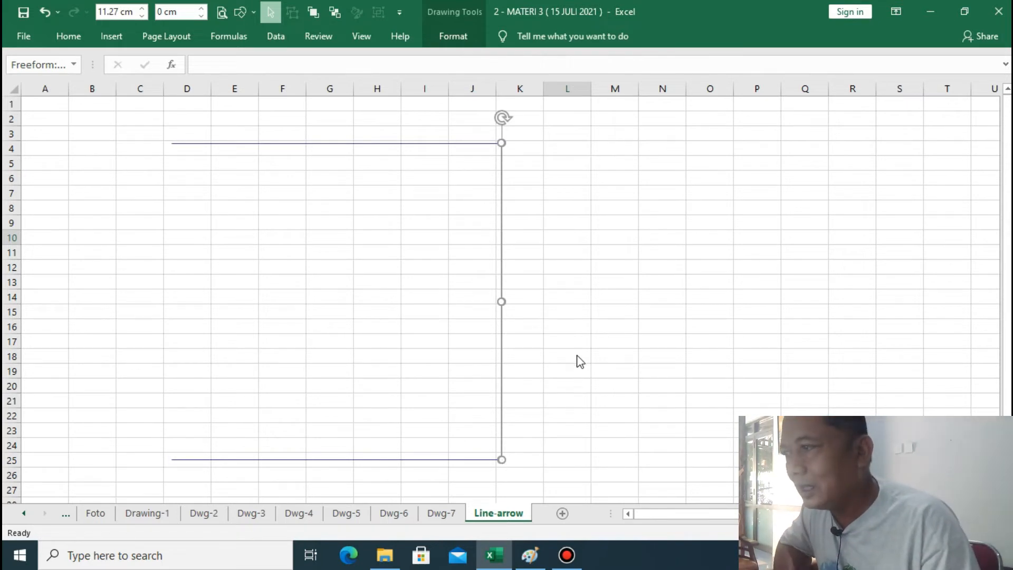
Give the vertical line solid arrowheads at both ends and an outline weight of ½ pt
left_click(450, 36)
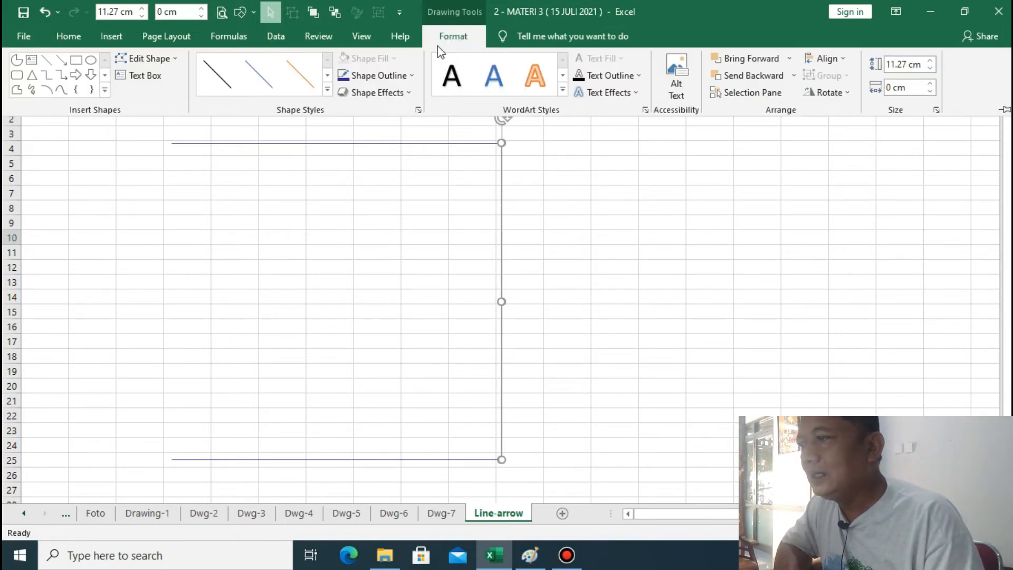
left_click(371, 79)
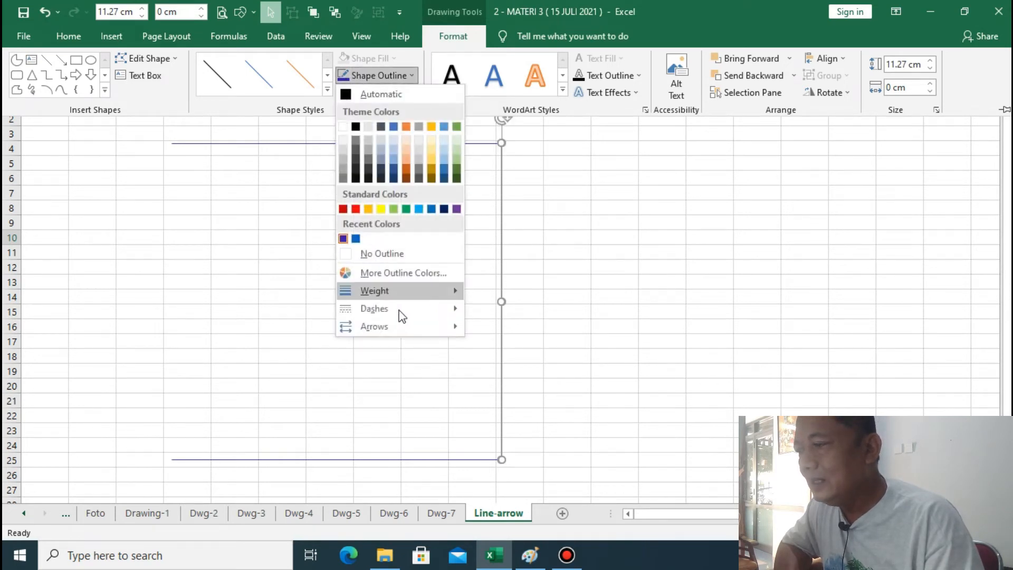
mouse_move(396, 326)
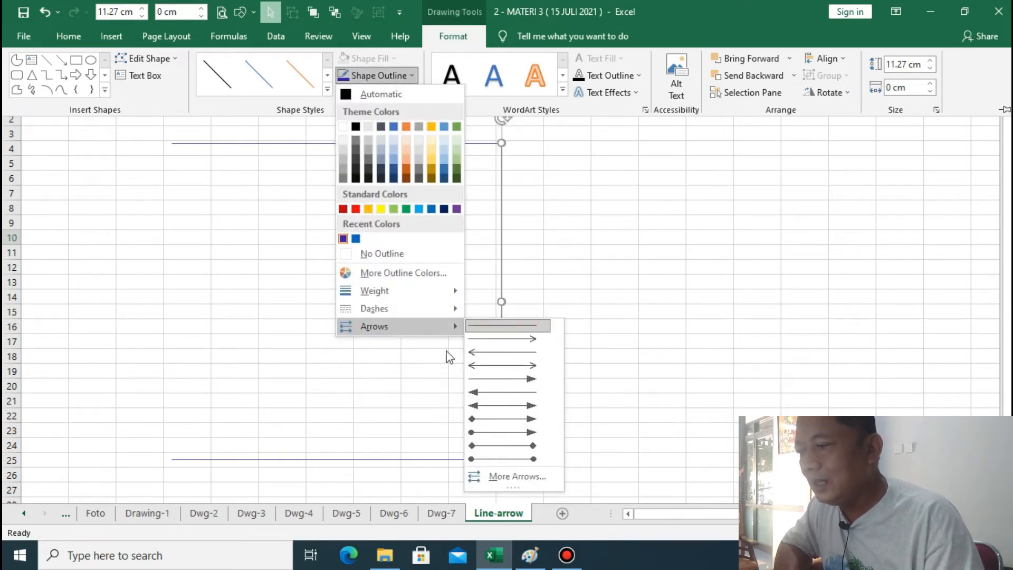
left_click(508, 406)
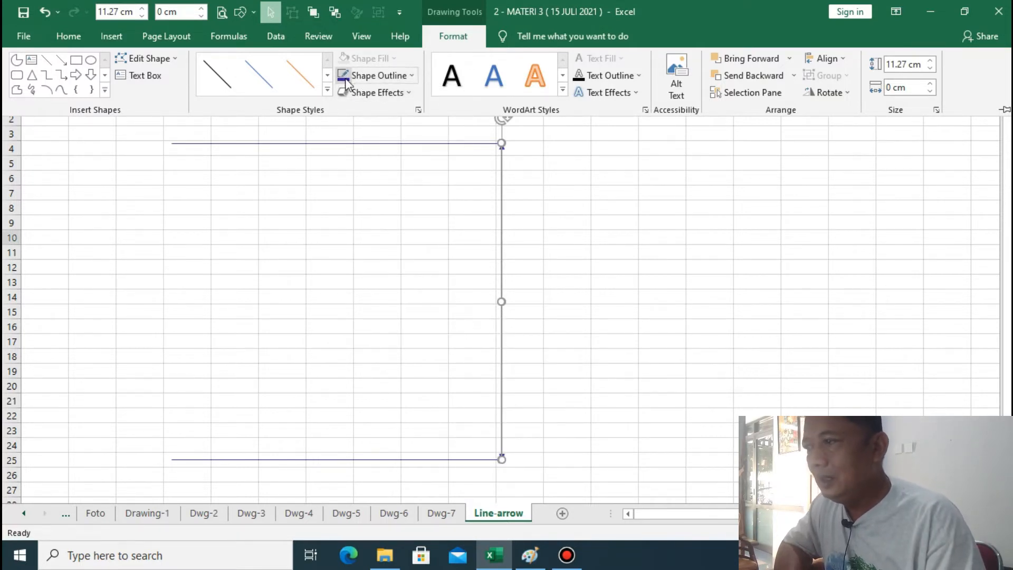
left_click(393, 78)
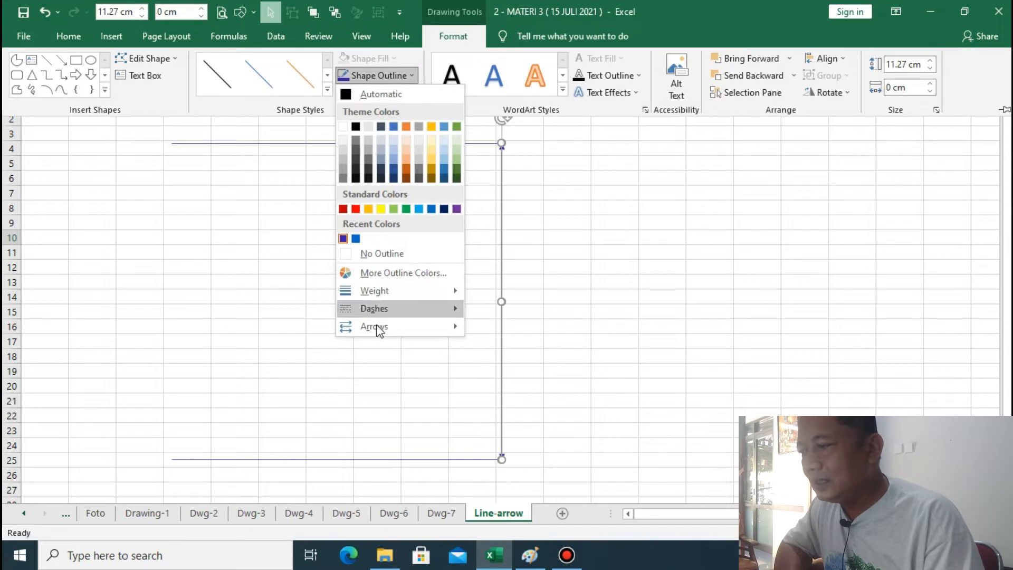
mouse_move(376, 294)
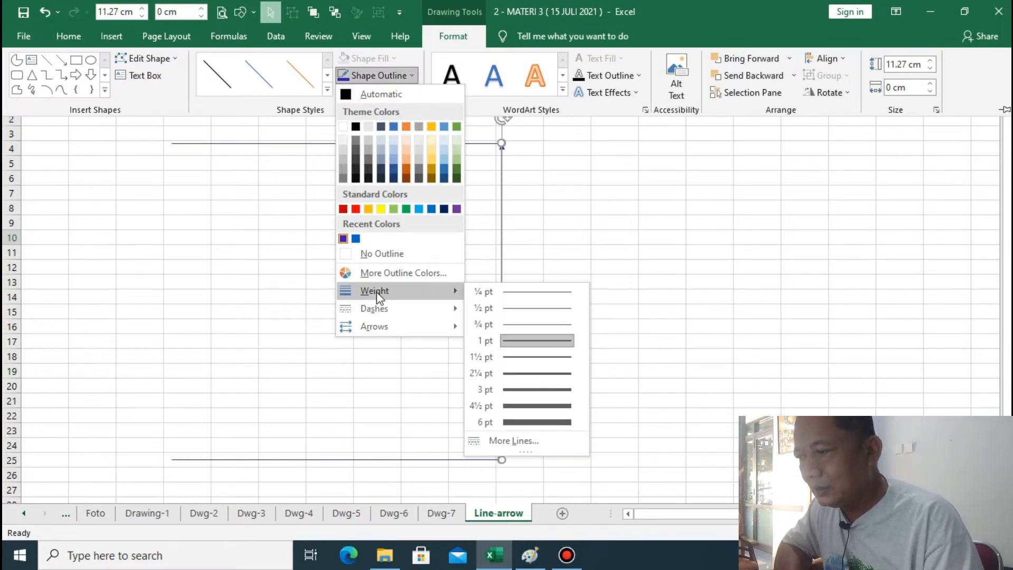
left_click(507, 312)
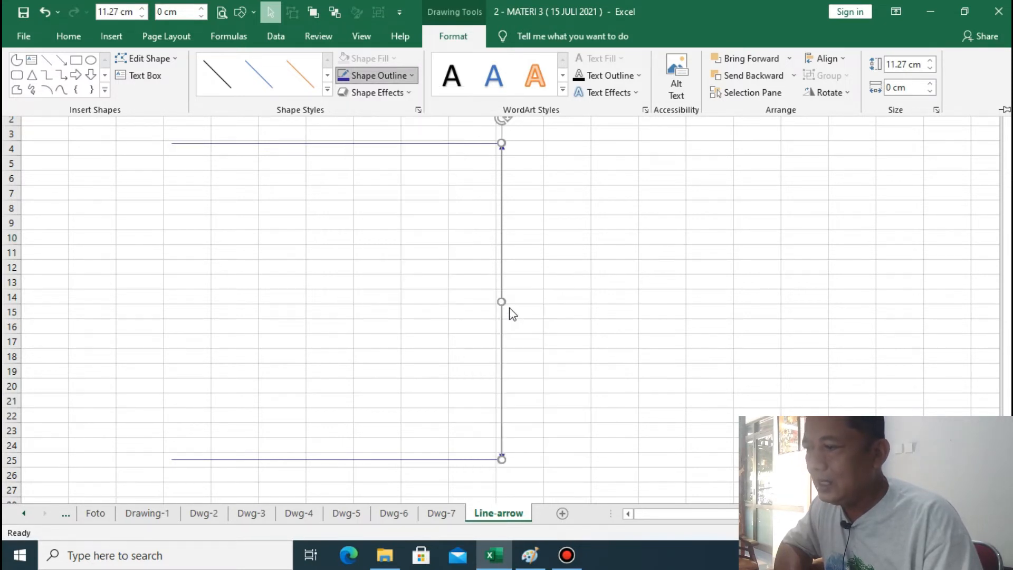
Set the outline weight of the grouped horizontal lines to ½ pt
left_click(439, 144)
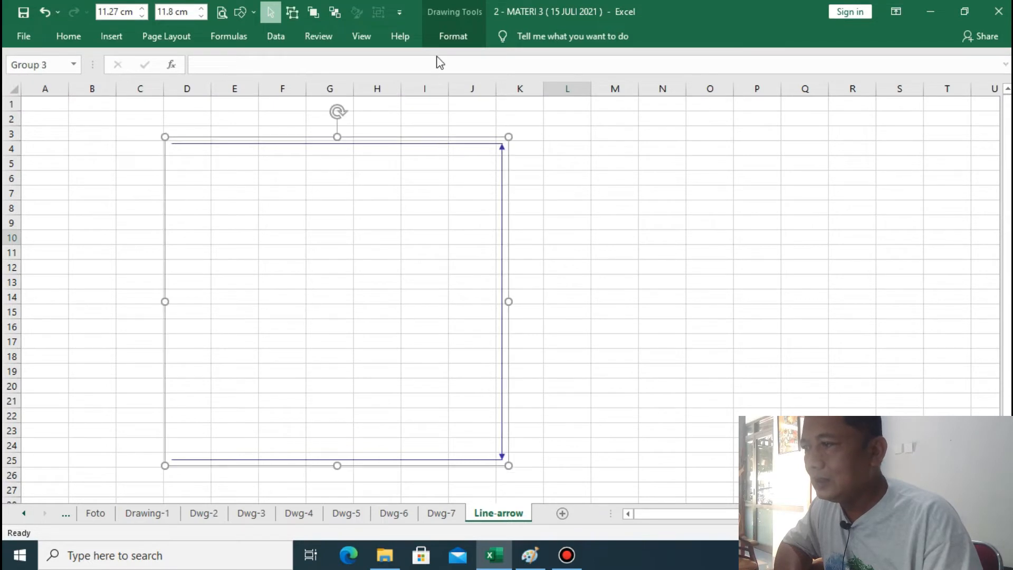
left_click(449, 33)
left_click(369, 76)
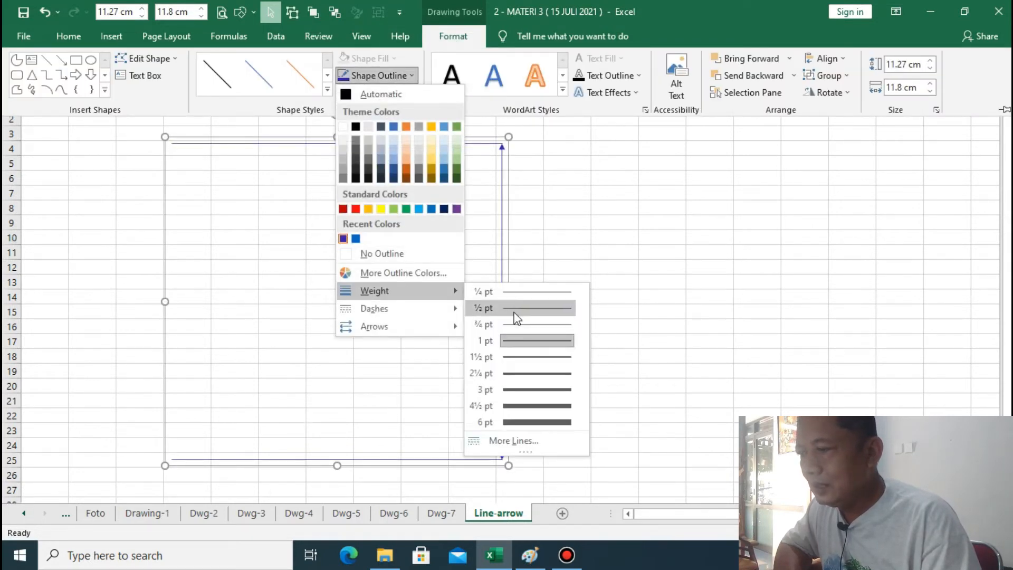
left_click(528, 310)
key("Escape")
key("Escape")
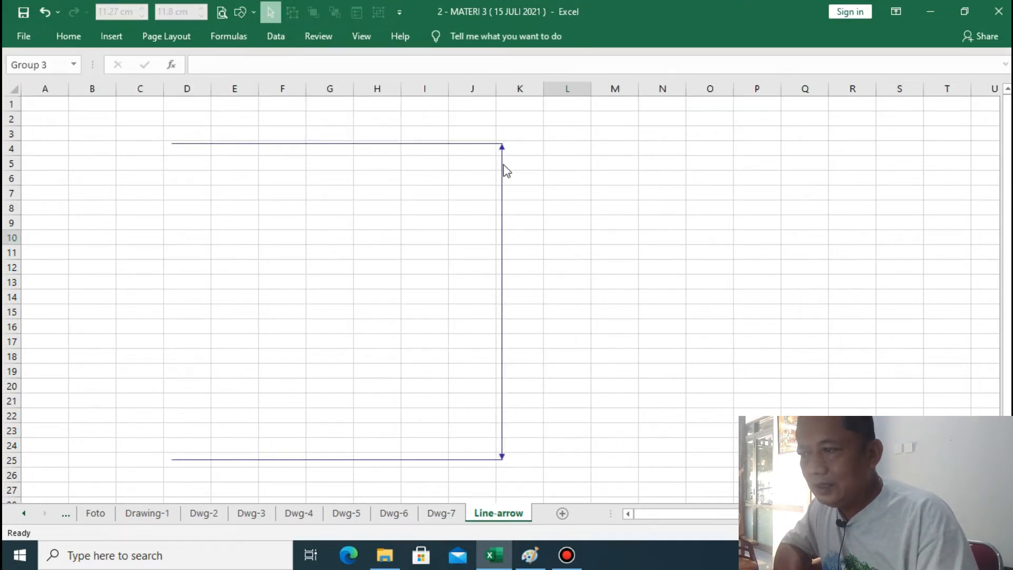
Reduce the size of both the begin and end arrowheads on the vertical line
left_click(502, 195)
left_click(441, 37)
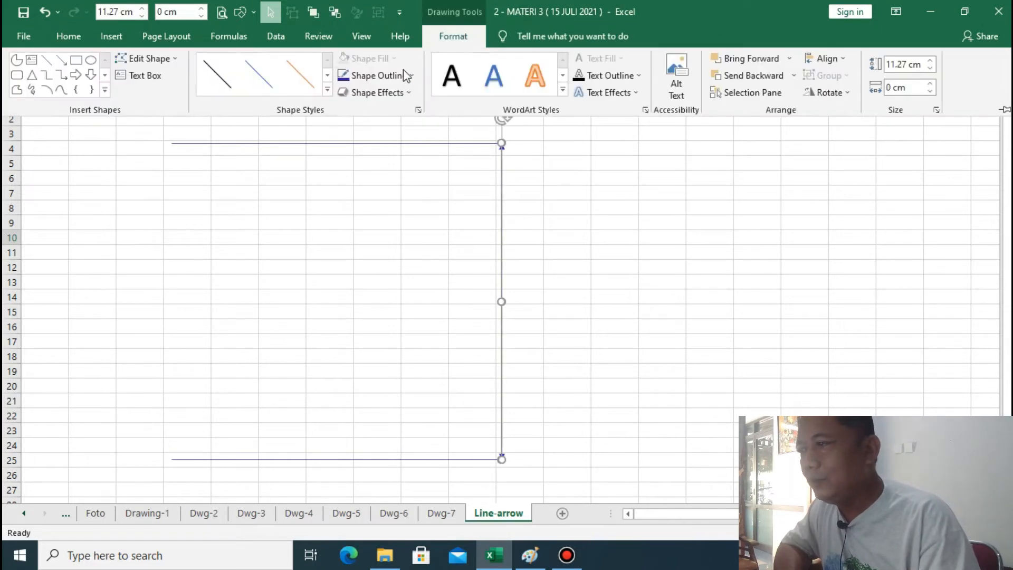
left_click(388, 74)
mouse_move(393, 326)
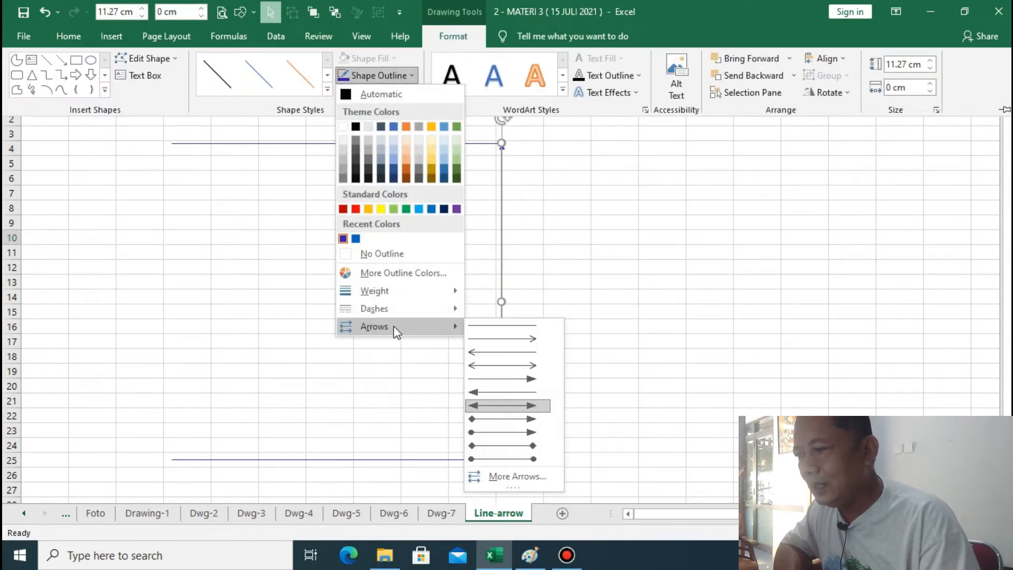
left_click(523, 476)
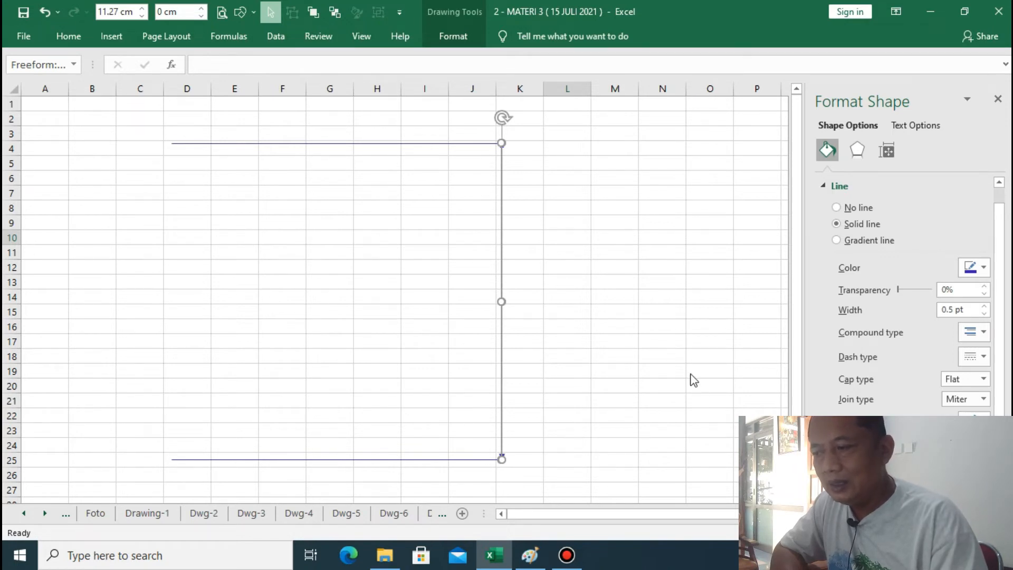
key("Escape")
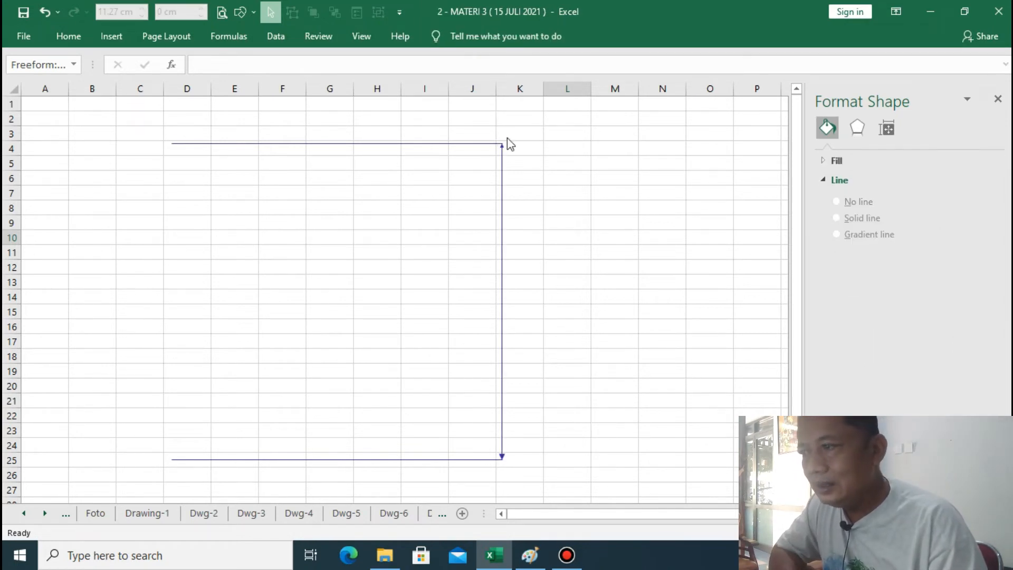
left_click(502, 458)
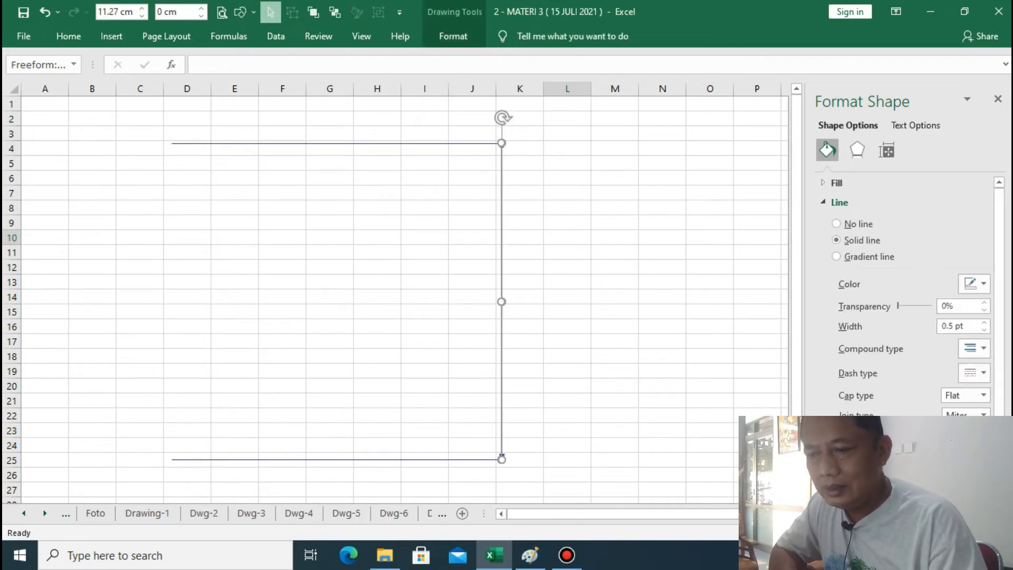
scroll(902, 448, "down", 1)
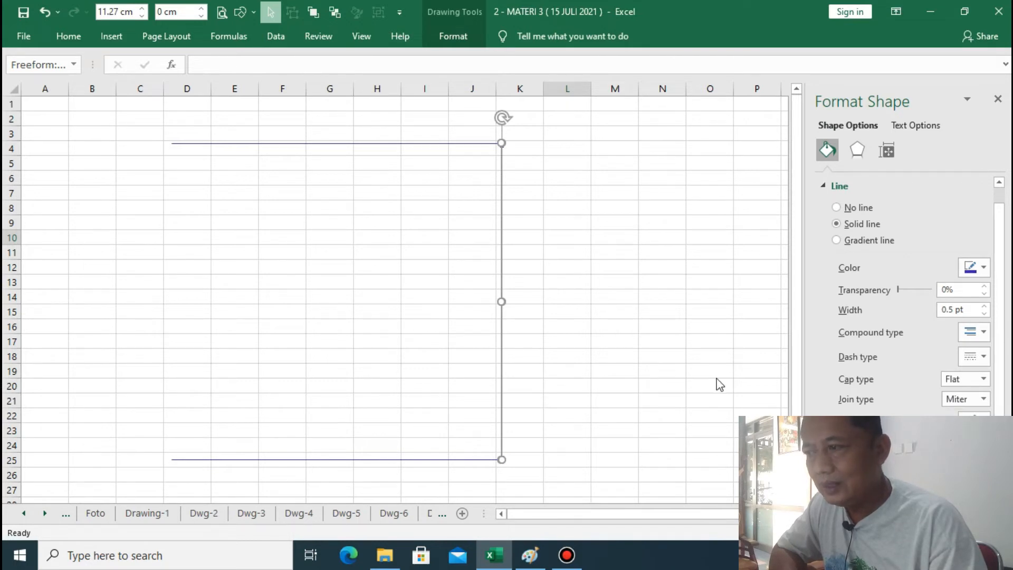
key("Escape")
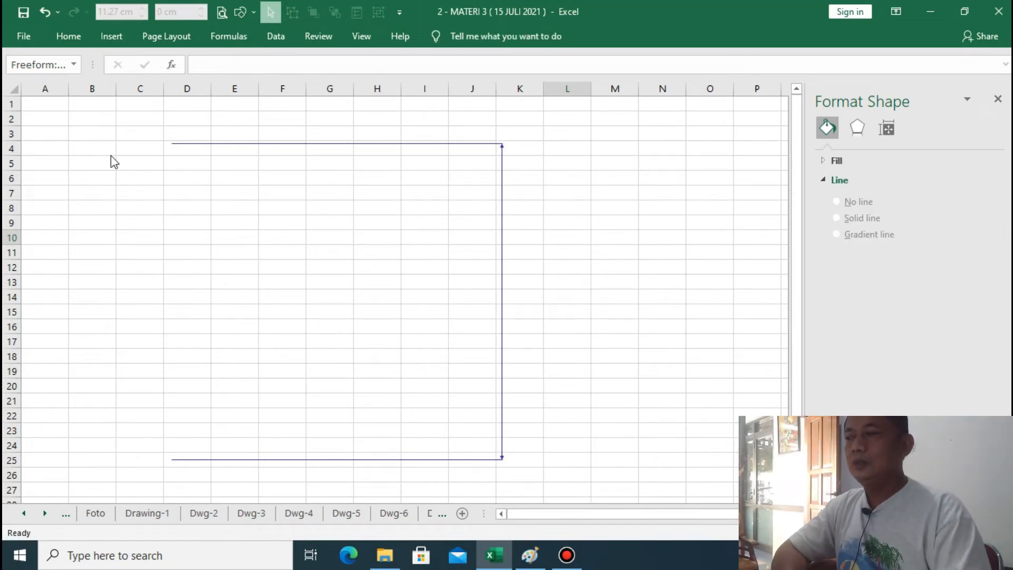
Align the vertical arrow line and the horizontal line pair to the right, and group them
left_click_drag(150, 115, 547, 481)
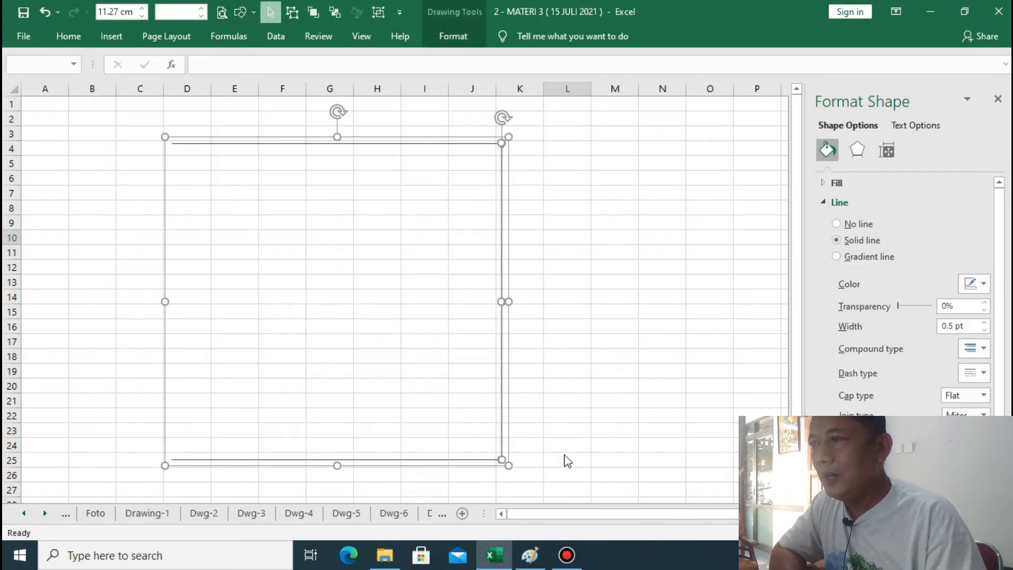
left_click(457, 37)
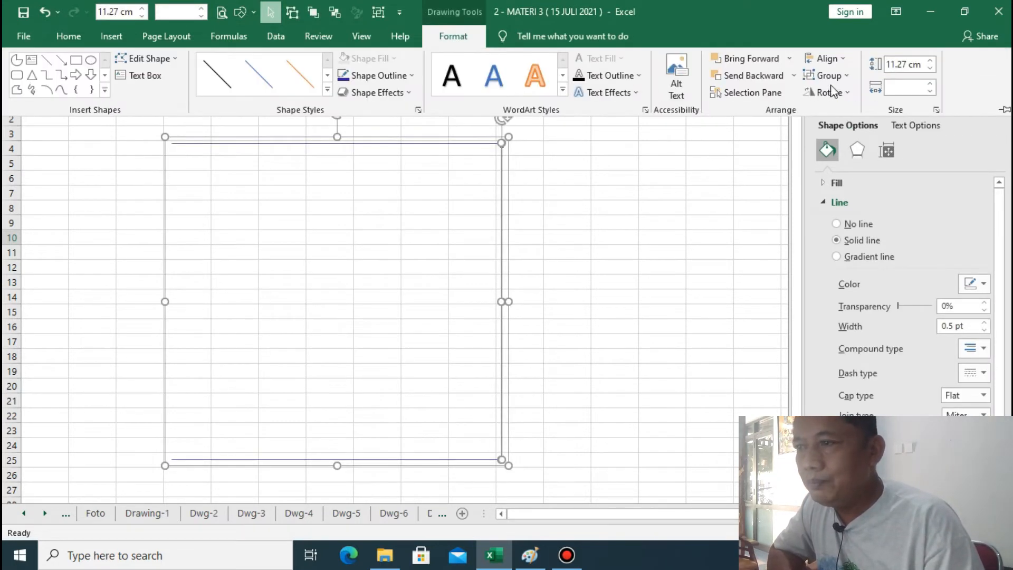
left_click(824, 58)
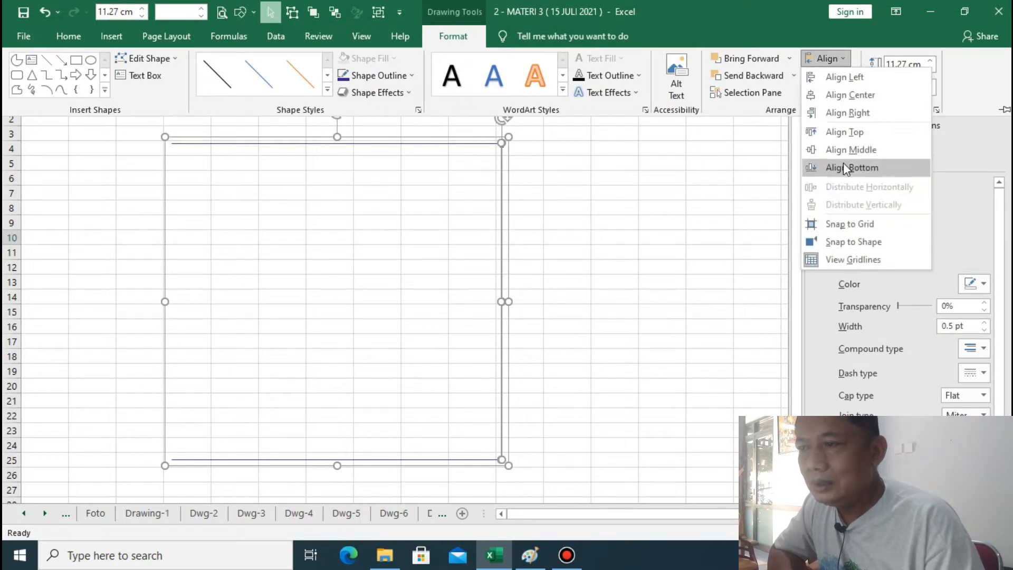
left_click(842, 114)
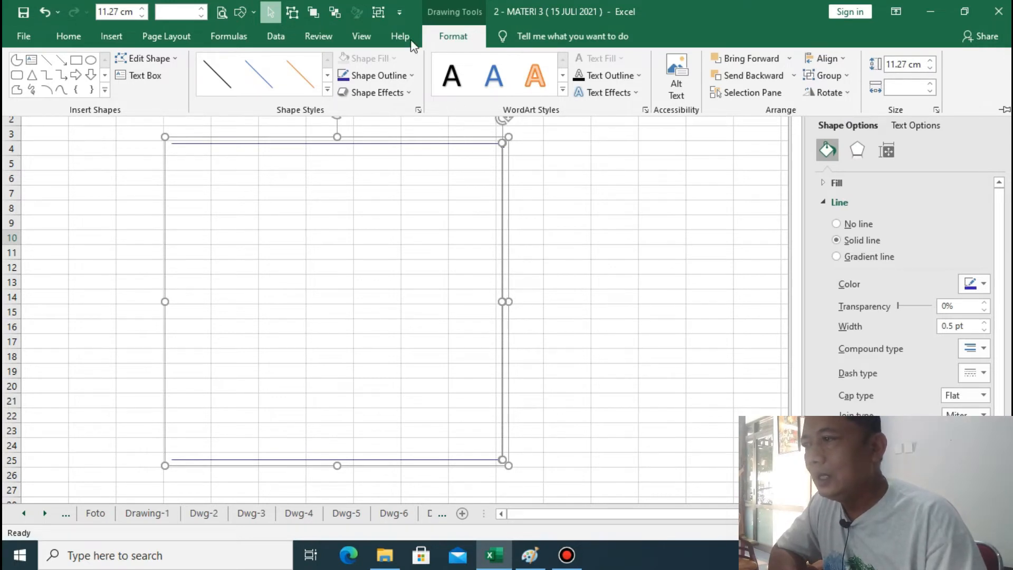
left_click(380, 11)
Shrink the grouped dimension line to about 4.42 cm high and 1.54 cm wide, and place it around column B, rows 4 to 13
left_click(509, 465)
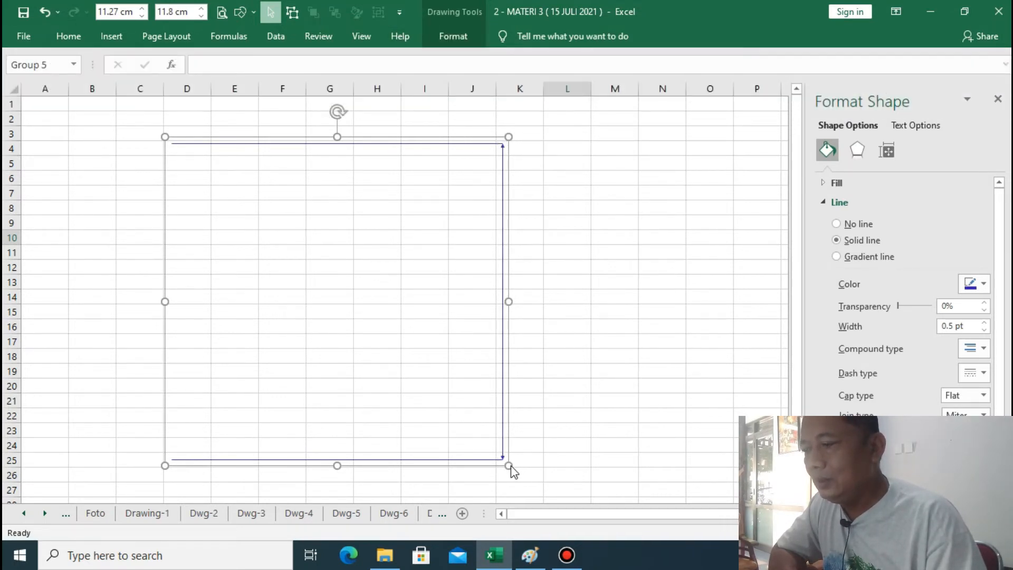
mouse_move(509, 465)
left_mouse_down()
mouse_move(217, 267)
mouse_move(115, 284)
left_mouse_up()
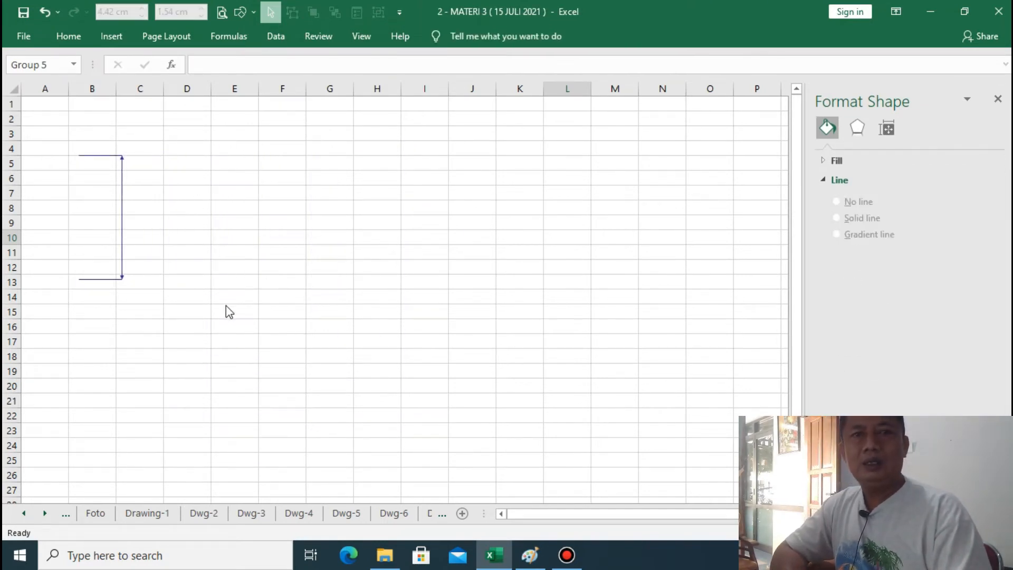
Draw a vertical freeform line about 11.14 cm long in column G, rows 4 to 25, and set its width to 0 cm
left_click(254, 12)
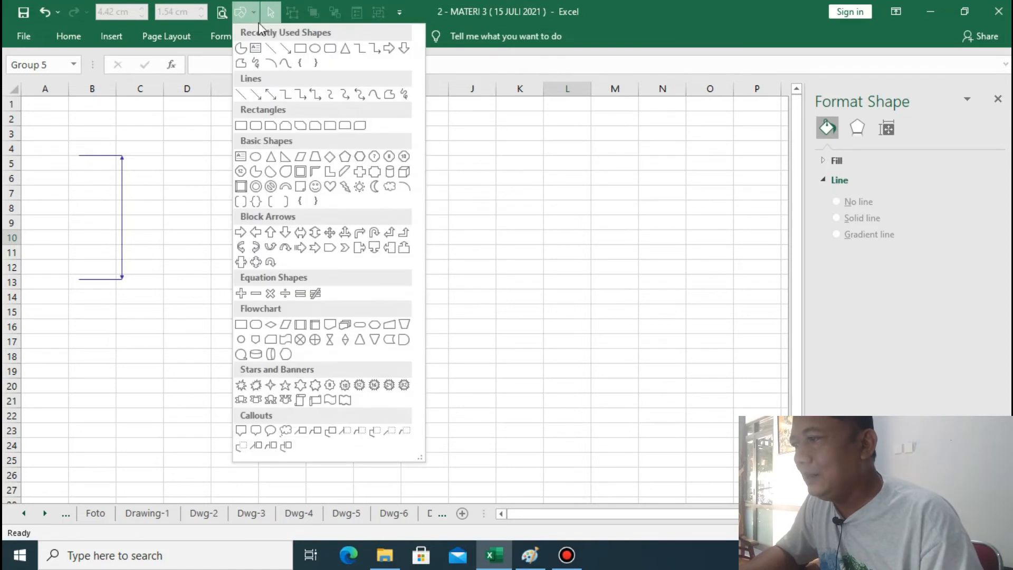
left_click(389, 95)
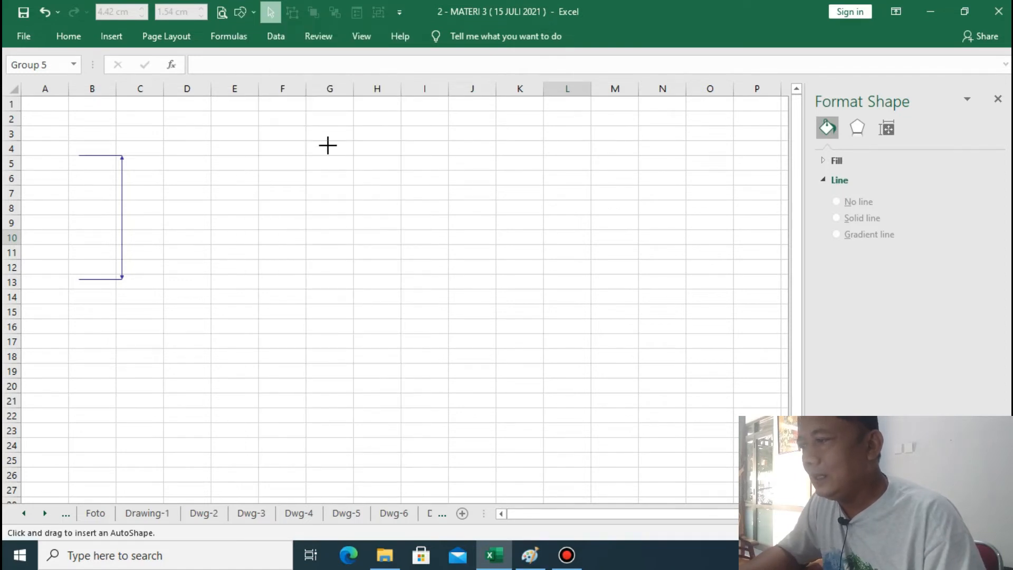
left_click_drag(329, 150, 329, 457)
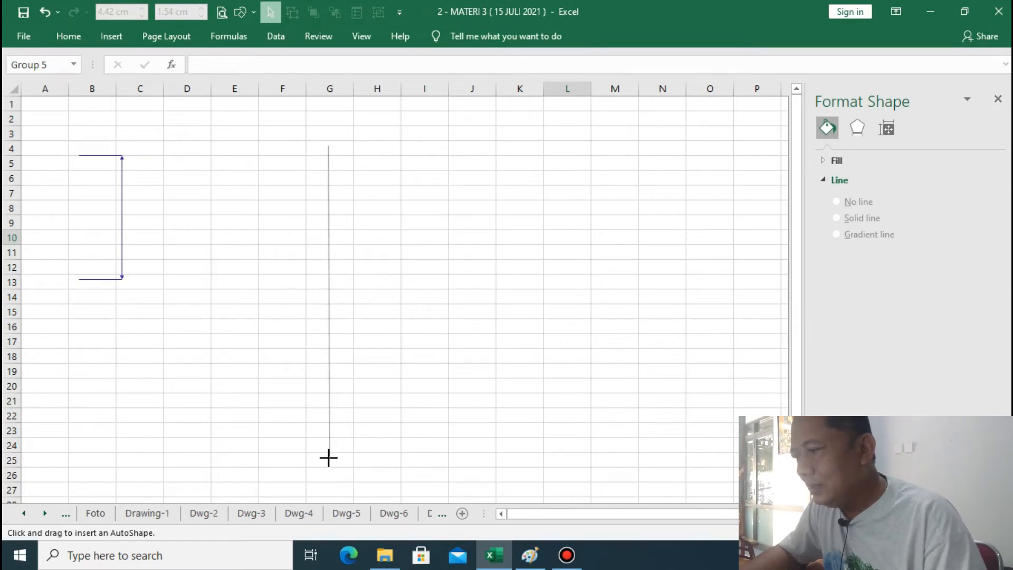
left_click_drag(326, 457, 328, 457)
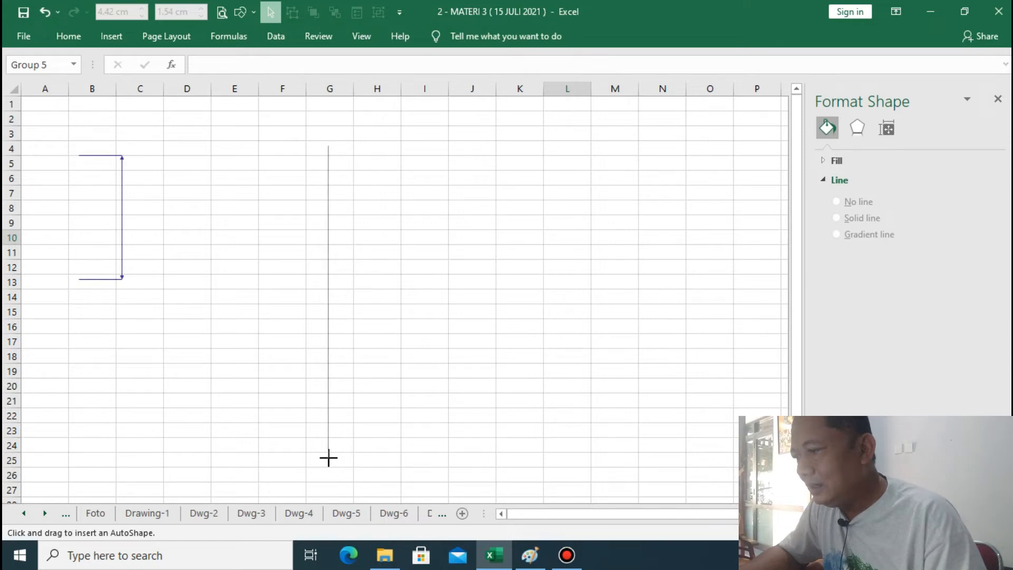
double_click(329, 457)
left_click(356, 448)
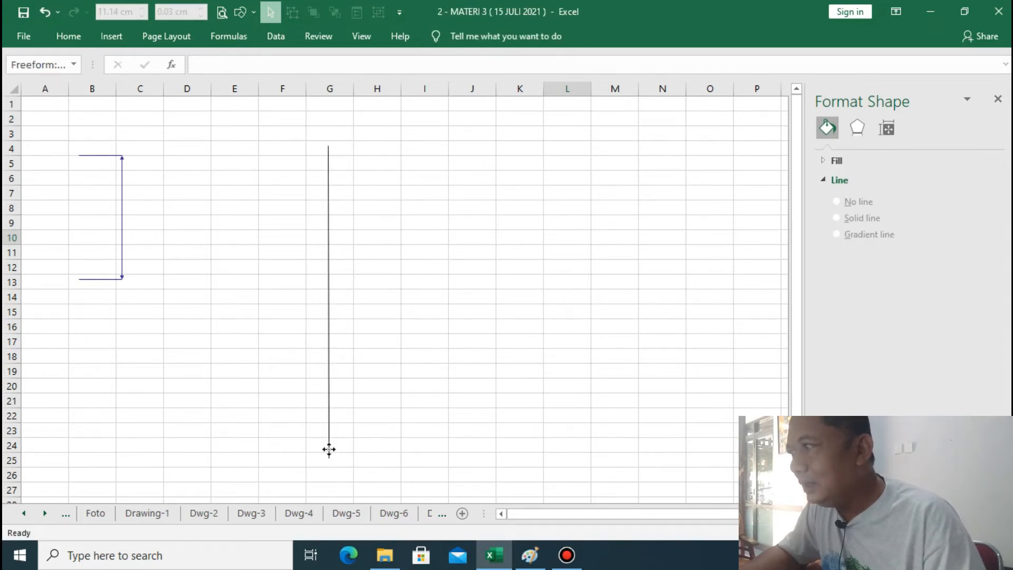
left_click(328, 449)
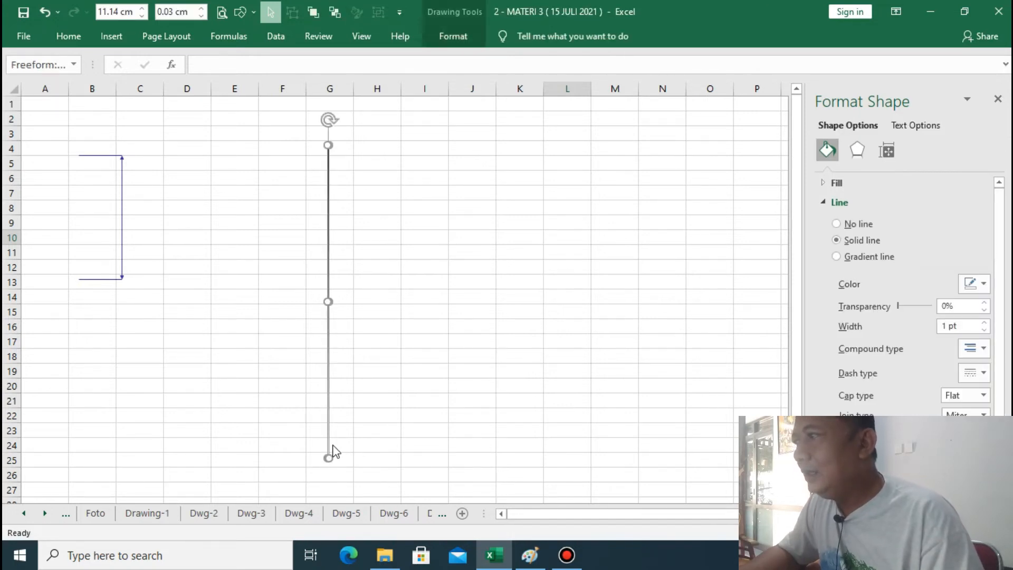
left_click(198, 18)
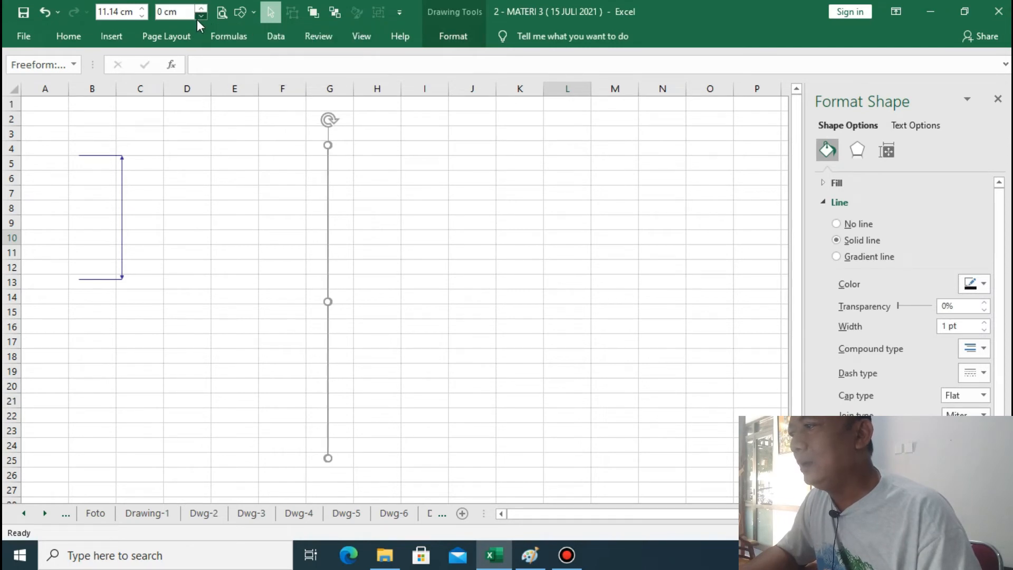
left_click(397, 336)
Copy and paste the vertical line, and move the copy to the boundary of columns O and P
left_click(328, 347)
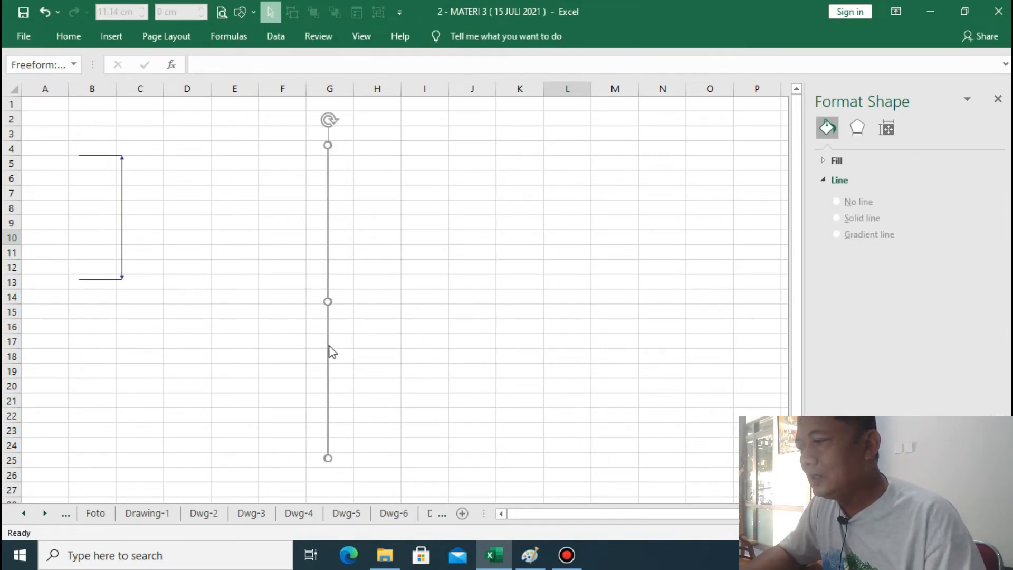
left_click(67, 35)
left_click(29, 67)
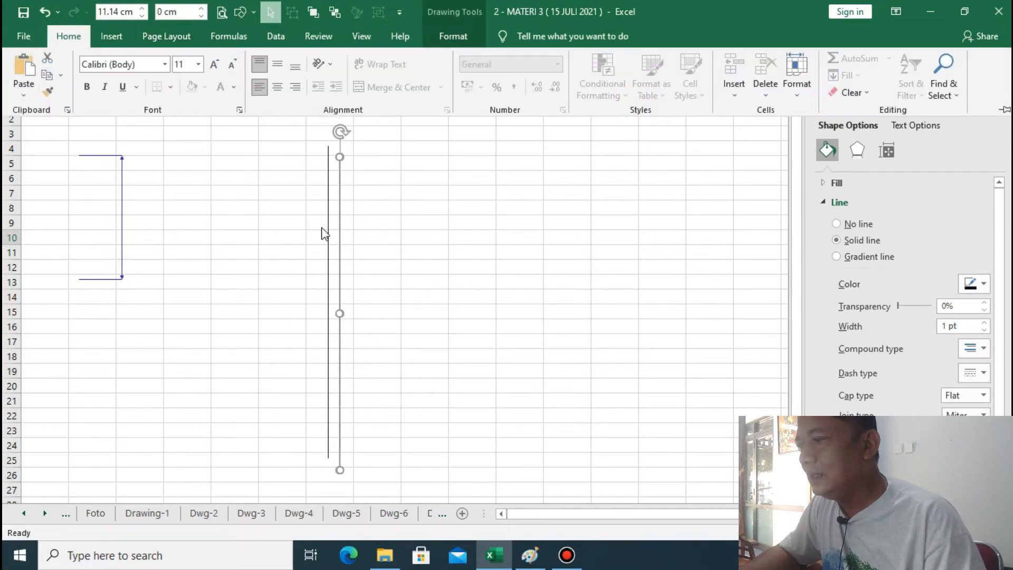
left_click(345, 243)
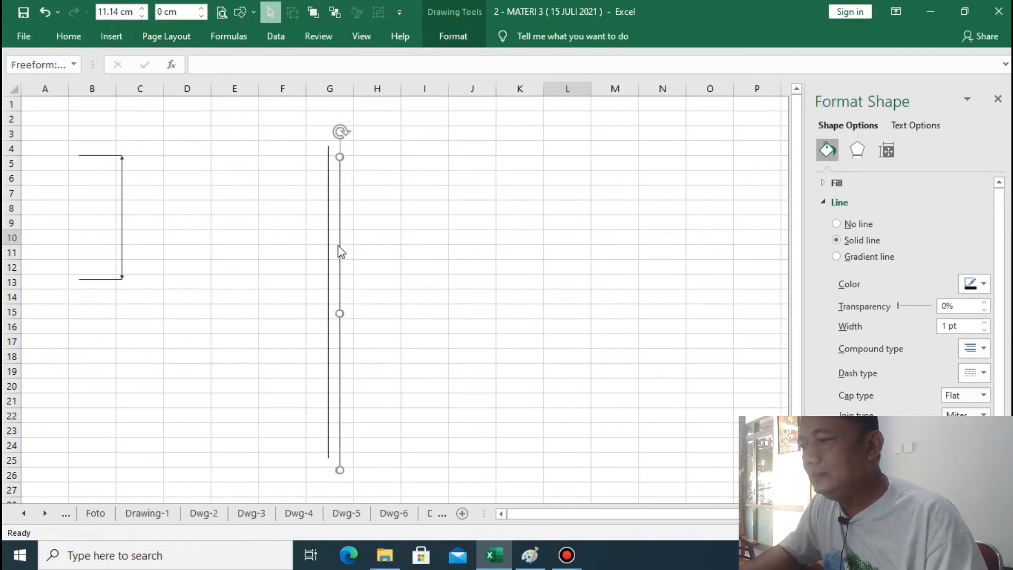
left_click_drag(339, 252, 734, 226)
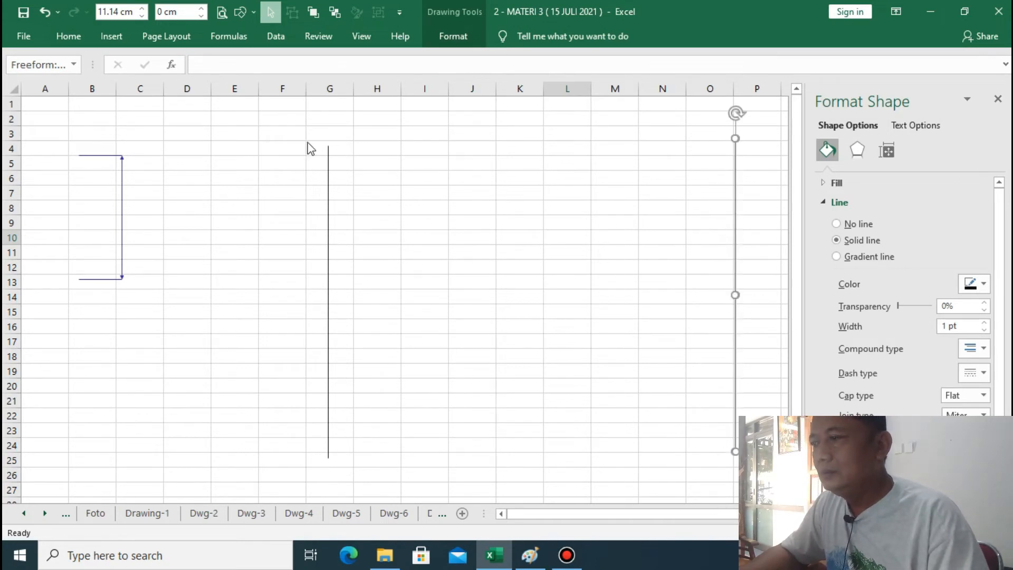
Align the two vertical lines by their bottom ends and group them
left_click(328, 209, "shift")
left_click(440, 38)
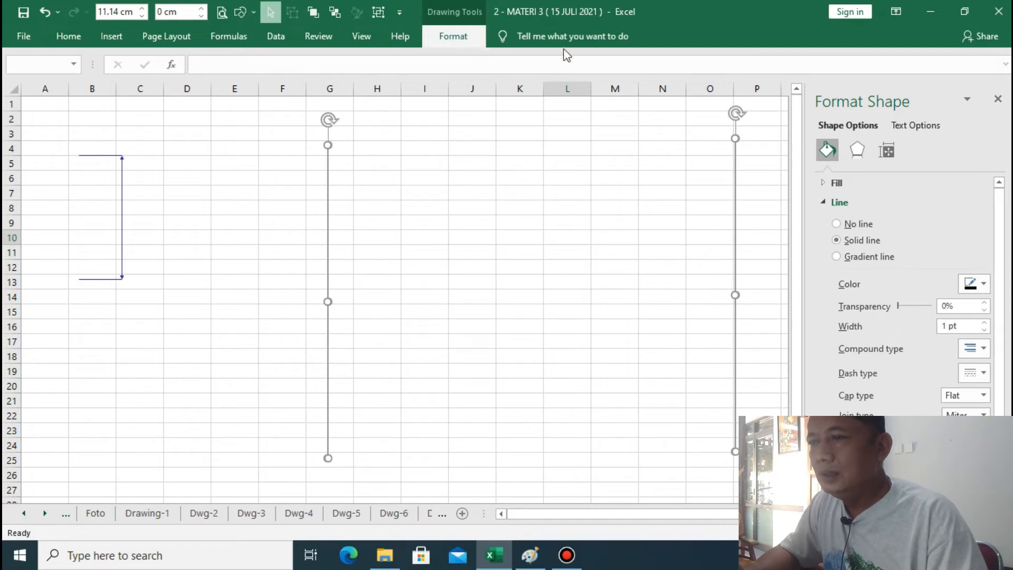
left_click(823, 58)
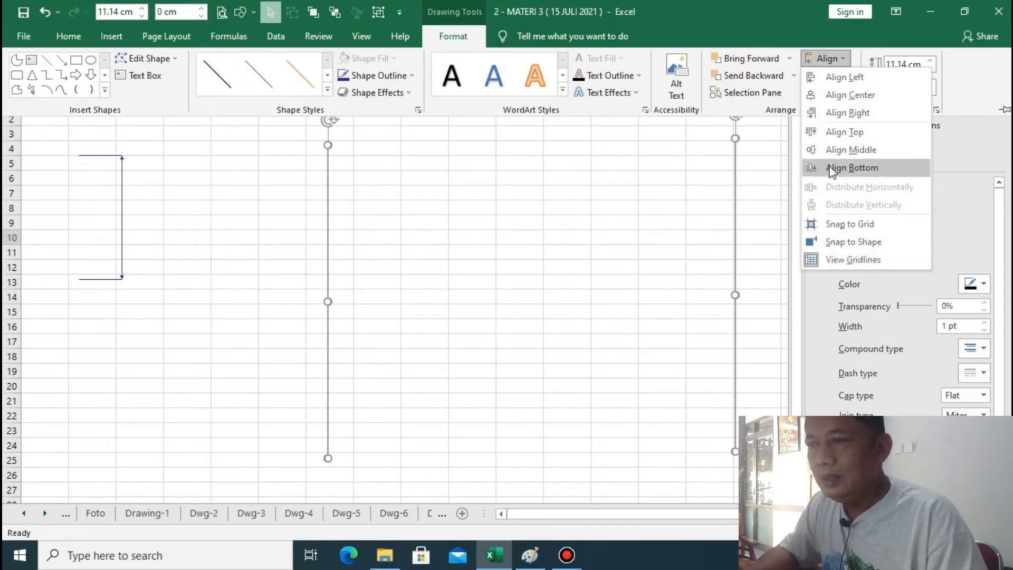
left_click(829, 168)
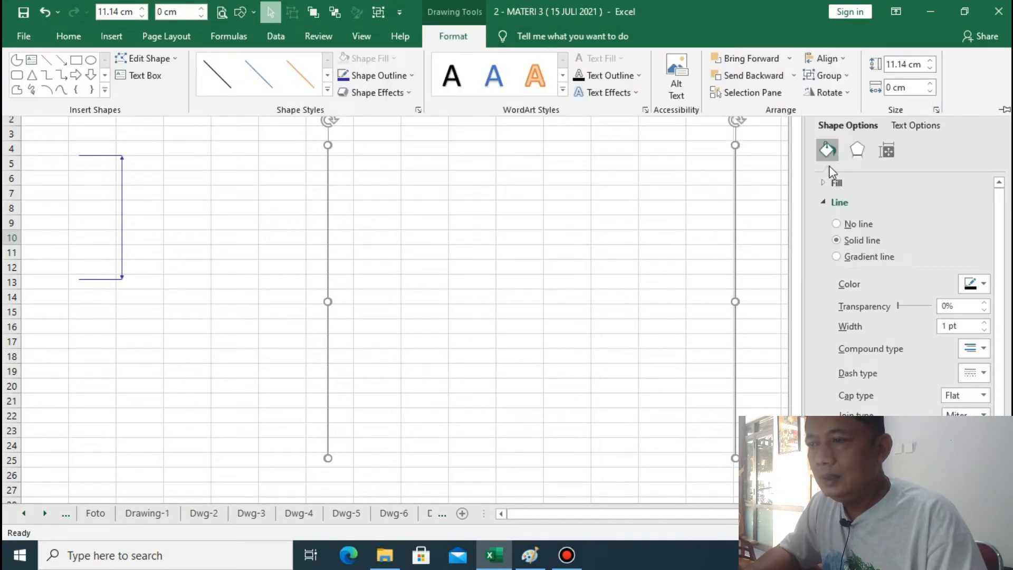
left_click(378, 11)
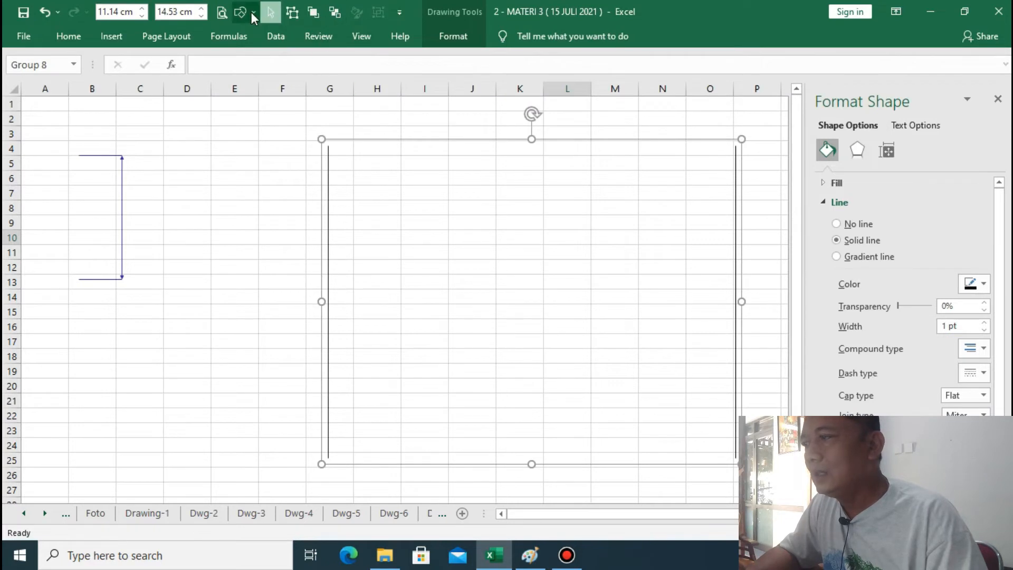
Draw a double-headed arrow line about 14.47 cm long between the lower ends of the two vertical lines, and set its height to 0 cm
left_click(252, 13)
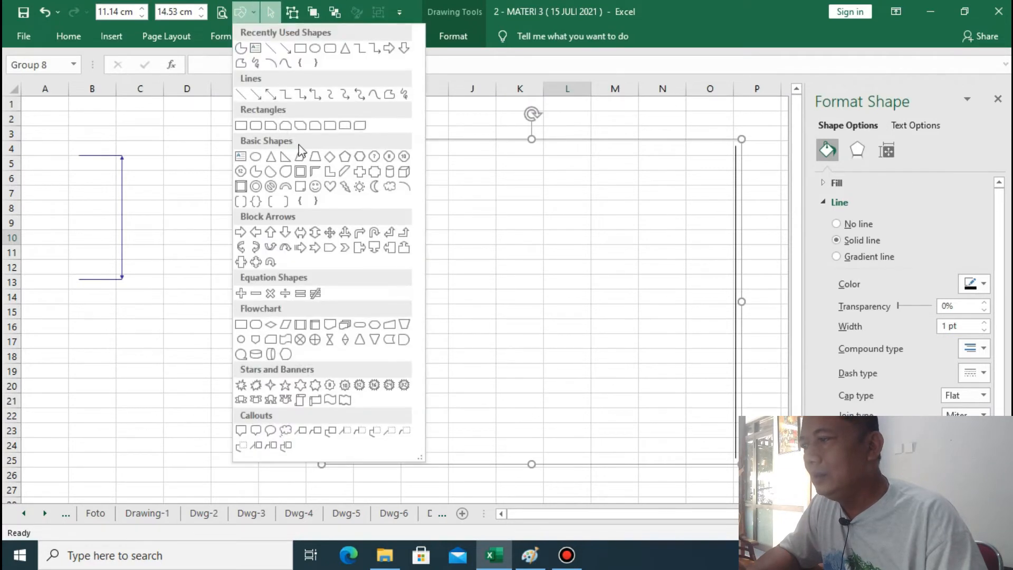
left_click(270, 94)
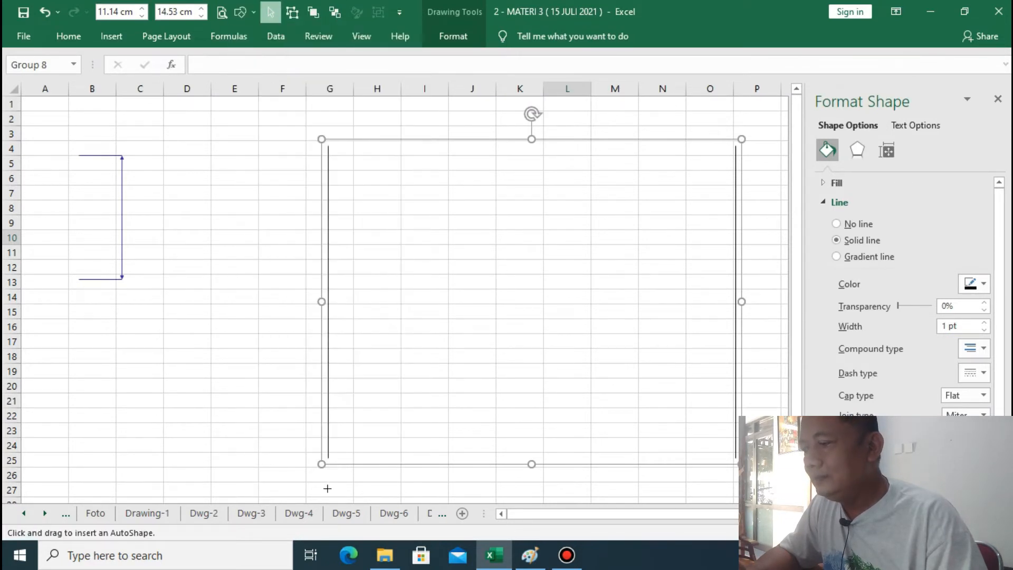
left_click(329, 458)
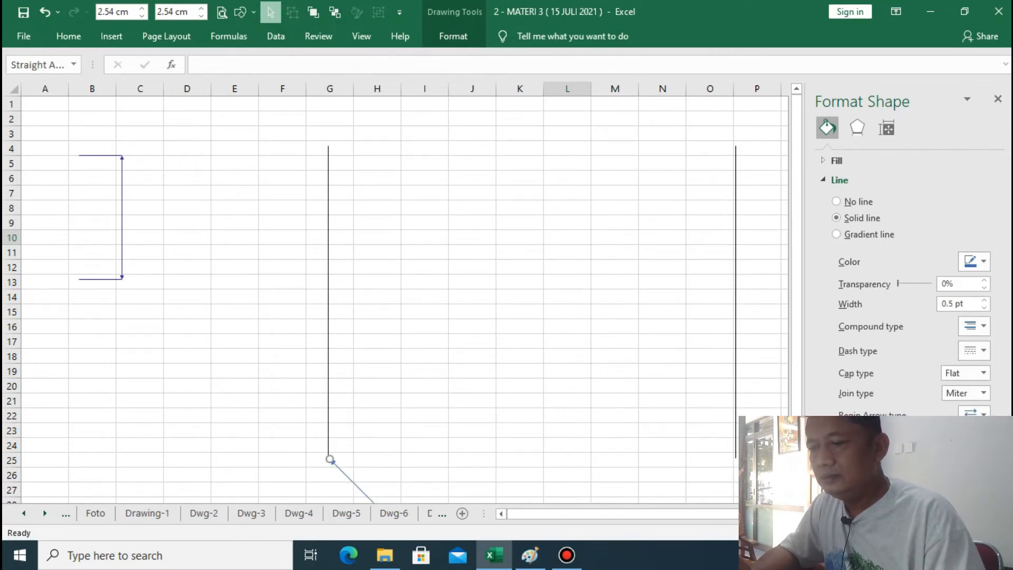
scroll(517, 416, "down", 3)
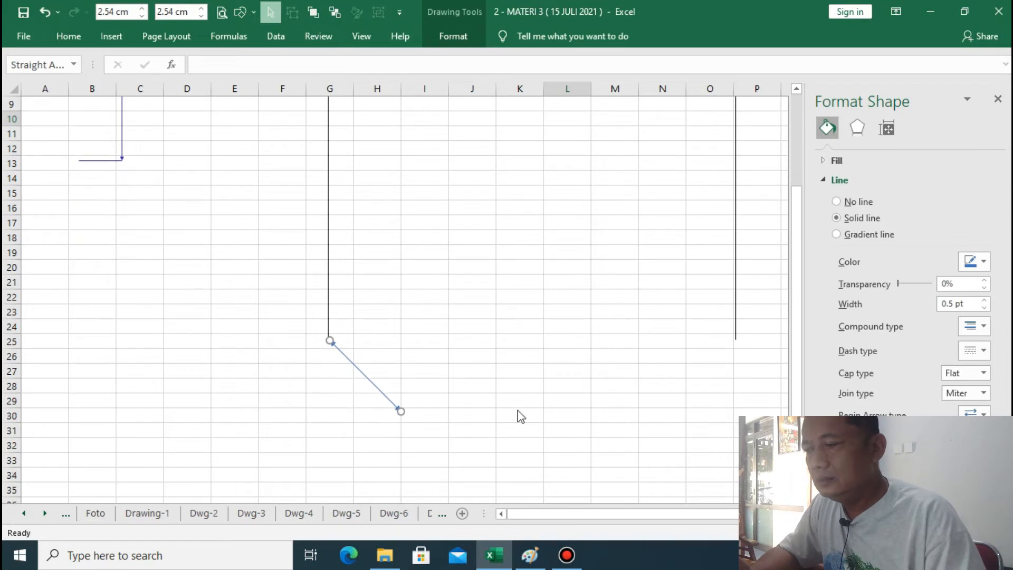
left_click_drag(437, 406, 735, 340)
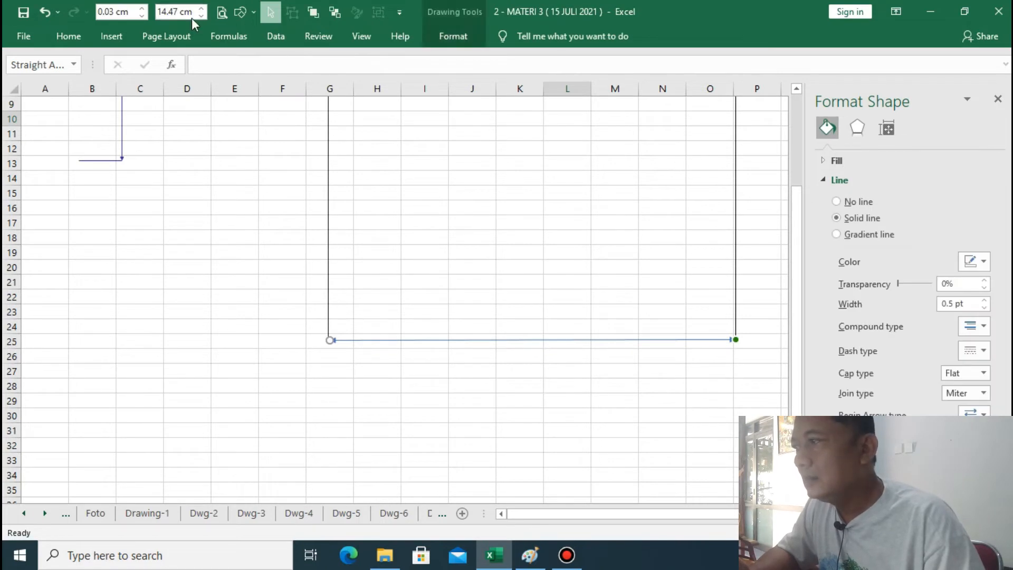
left_click(142, 16)
left_click(422, 408)
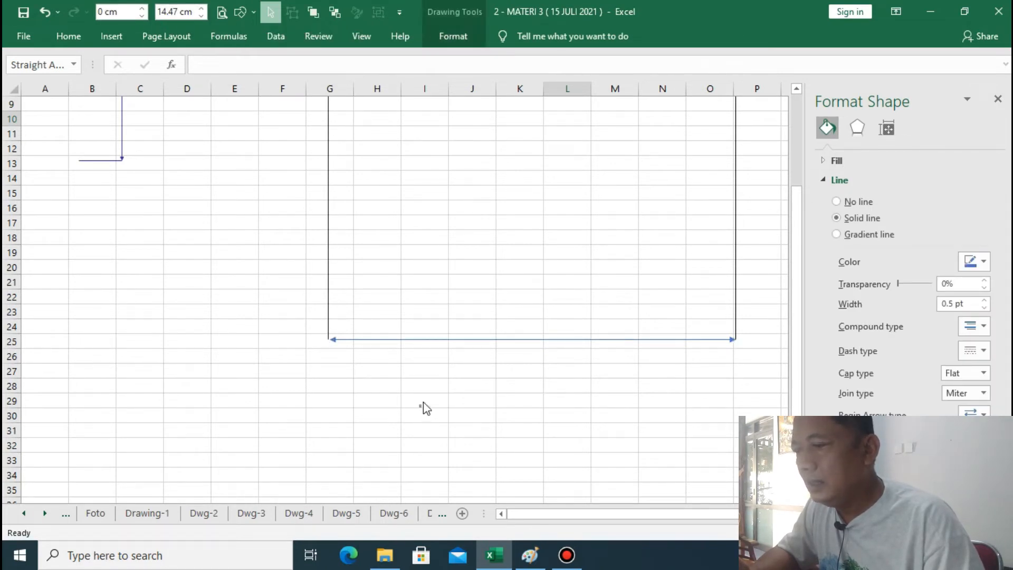
Set the arrow line's width to 14.53 cm to match the vertical-line group, and nudge it so its ends meet both lines
left_click(328, 278)
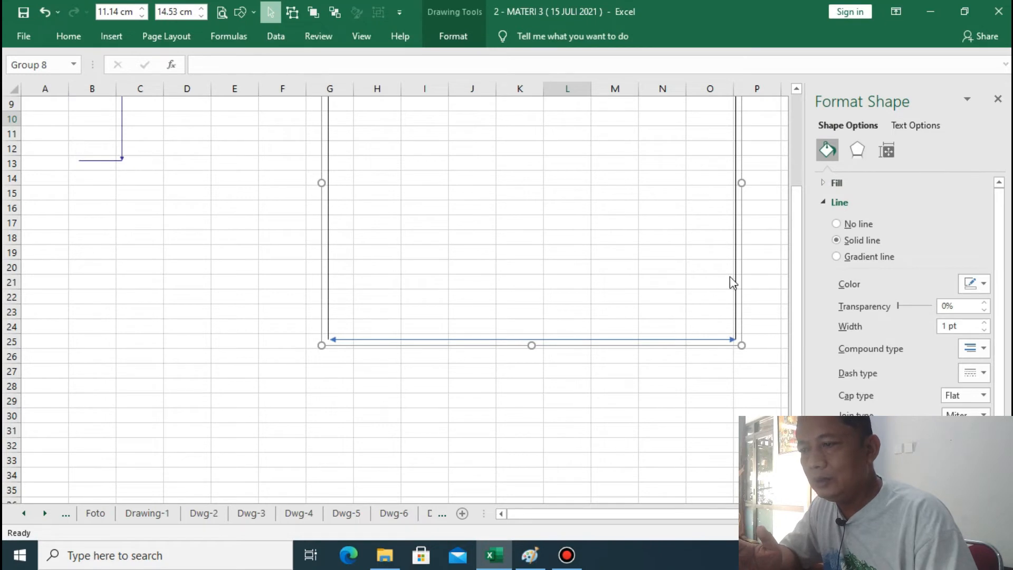
left_click(620, 340)
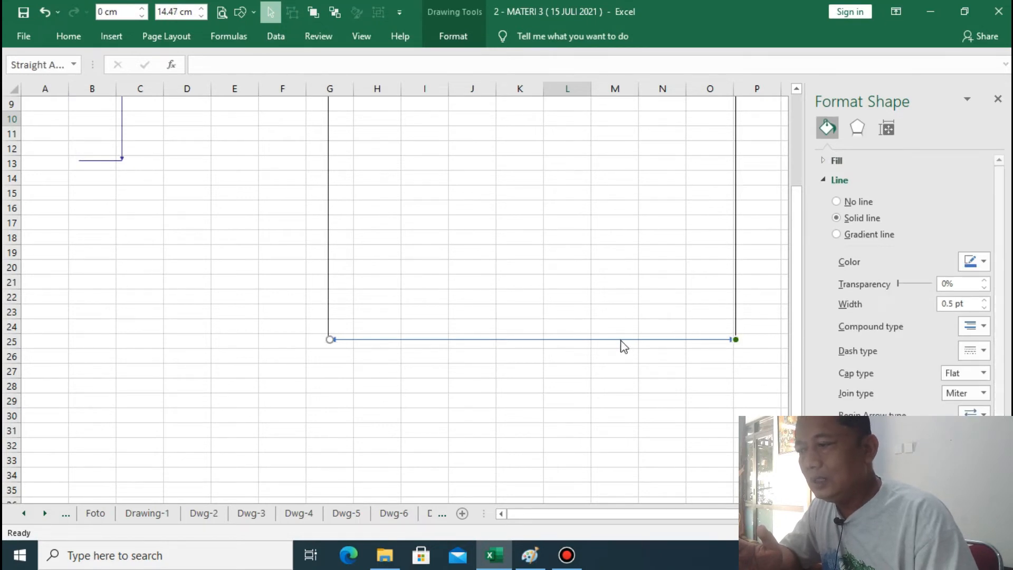
left_click(179, 12)
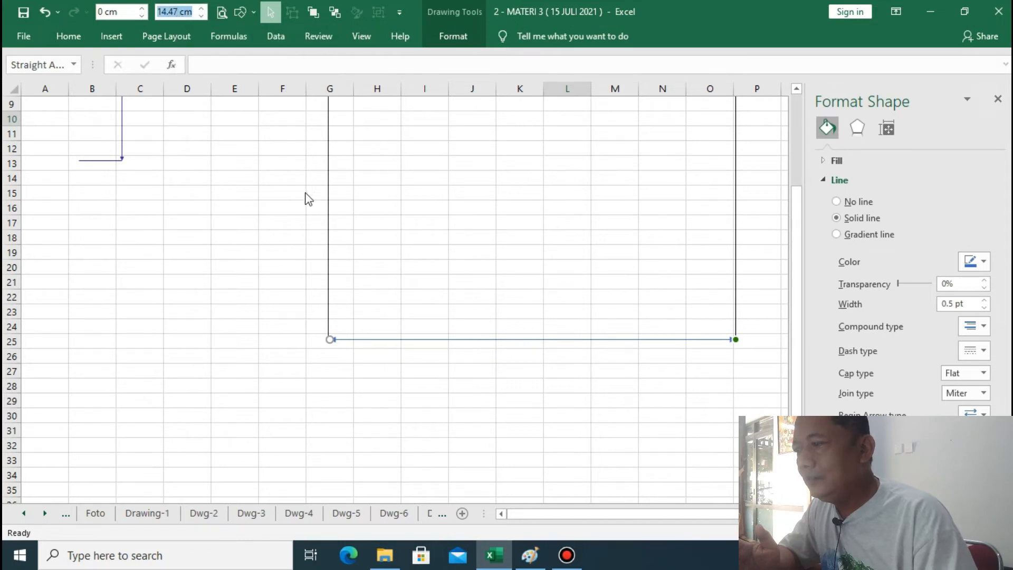
left_click(328, 204)
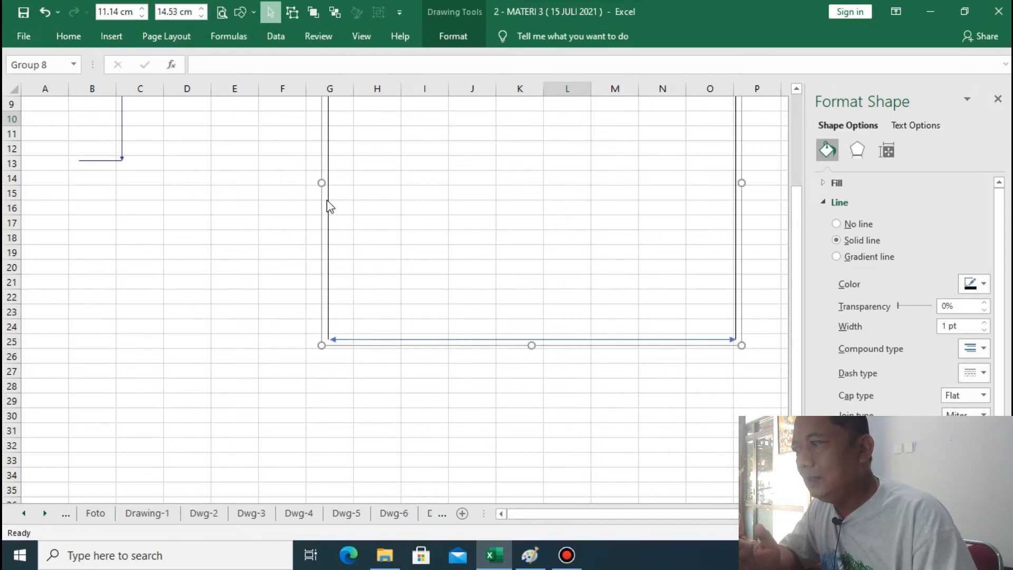
left_click(368, 339)
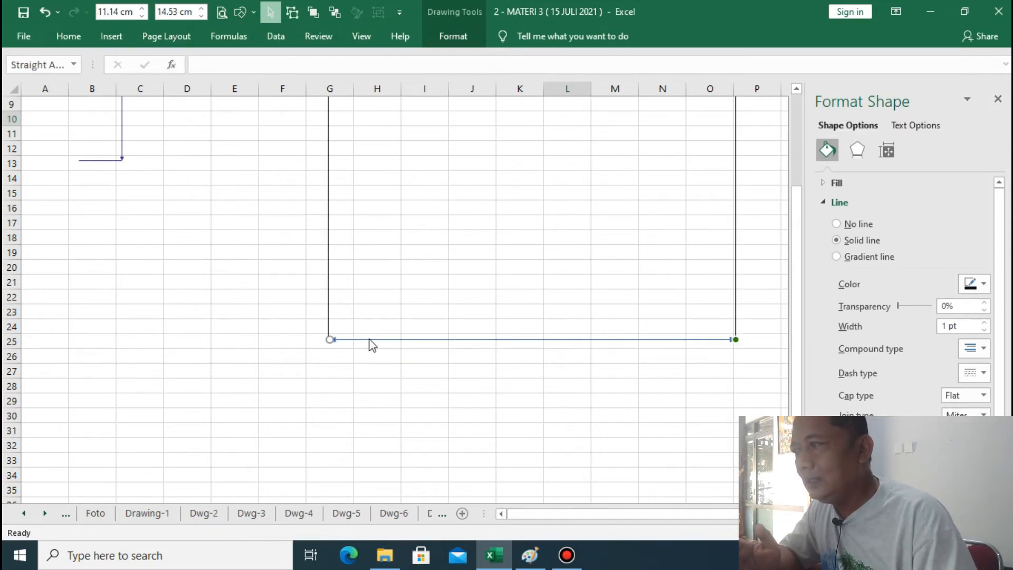
double_click(178, 13)
key("BackSpace")
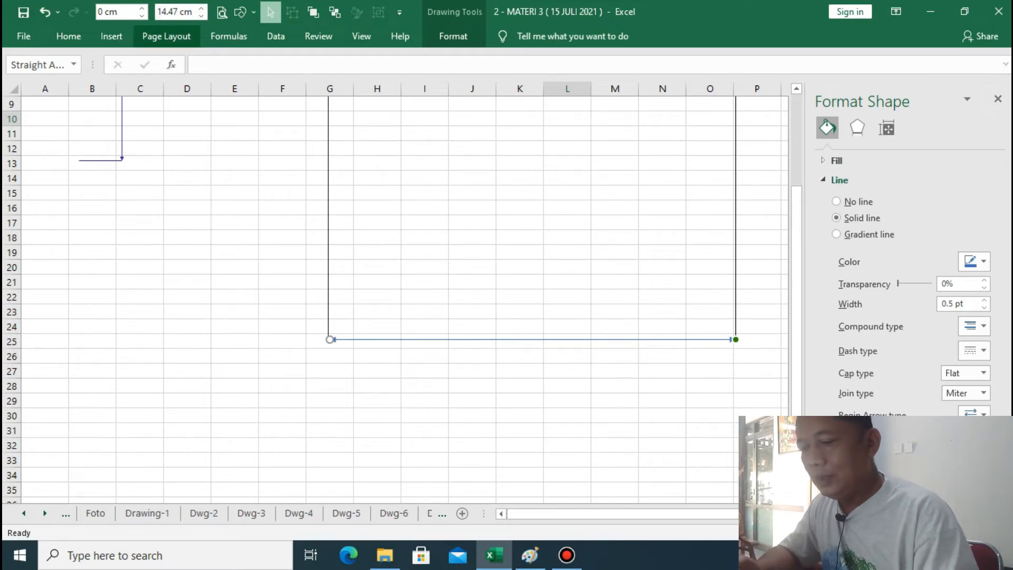
type("53")
key("Return")
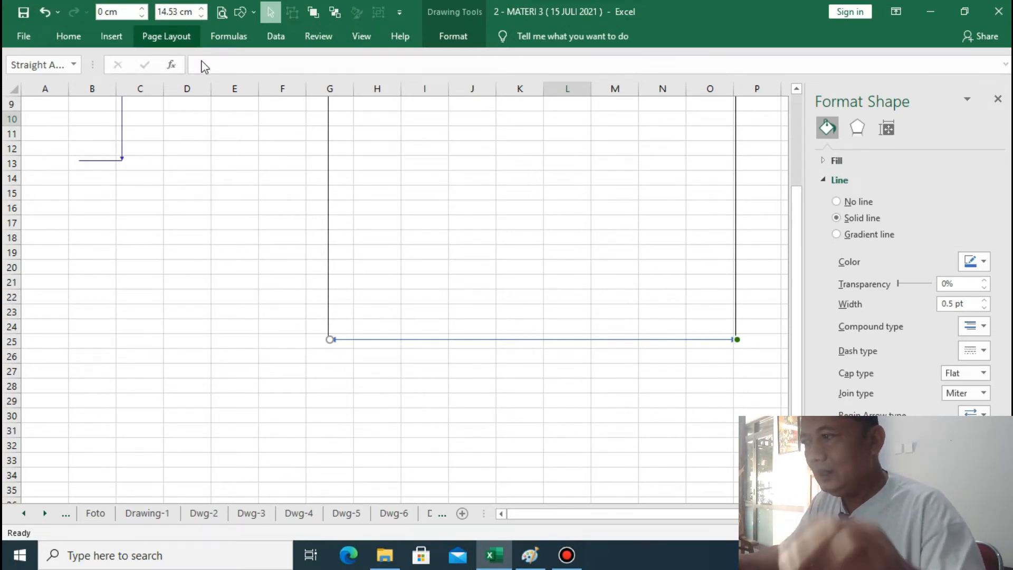
key("Escape")
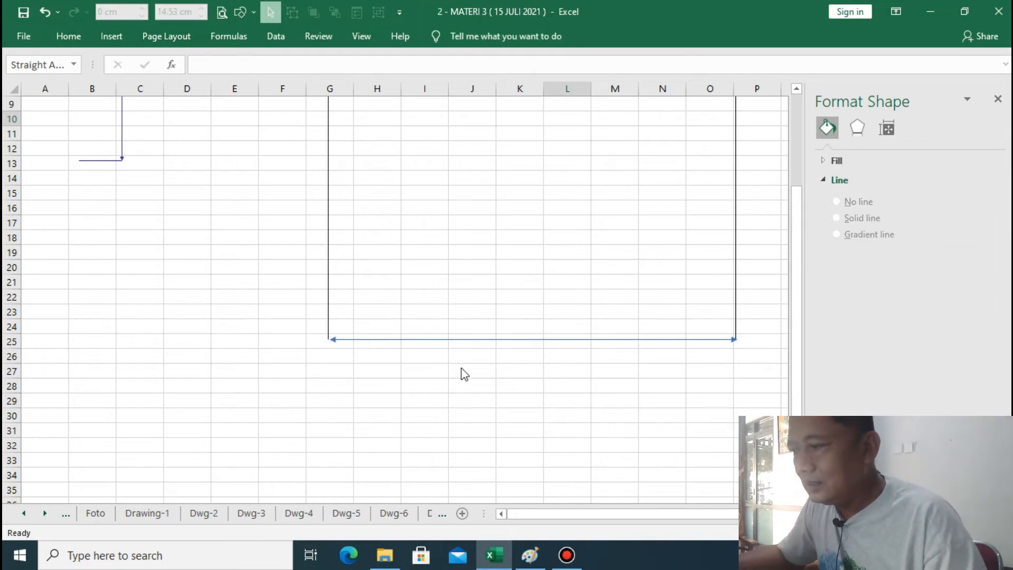
left_click(468, 338)
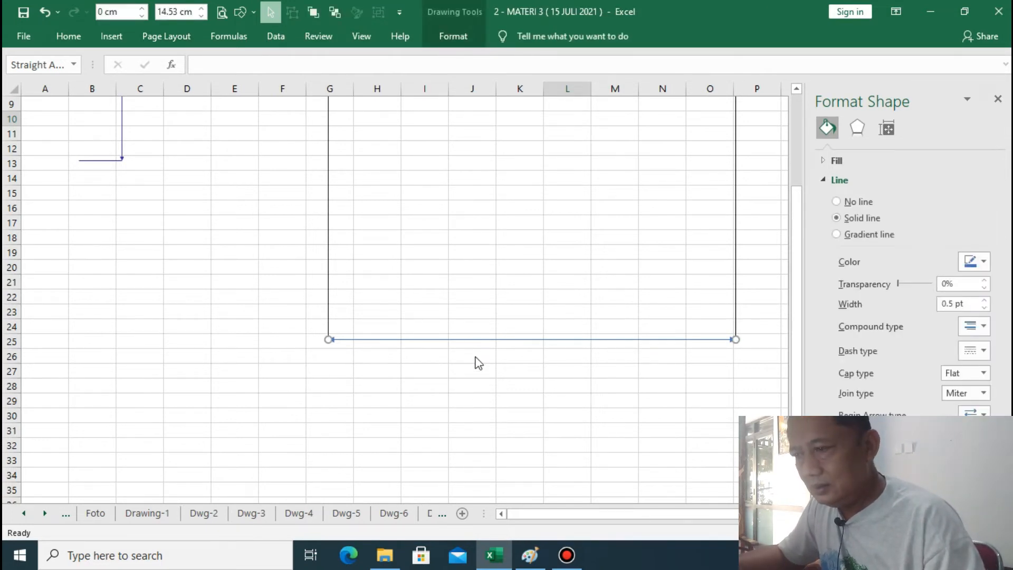
key("Escape")
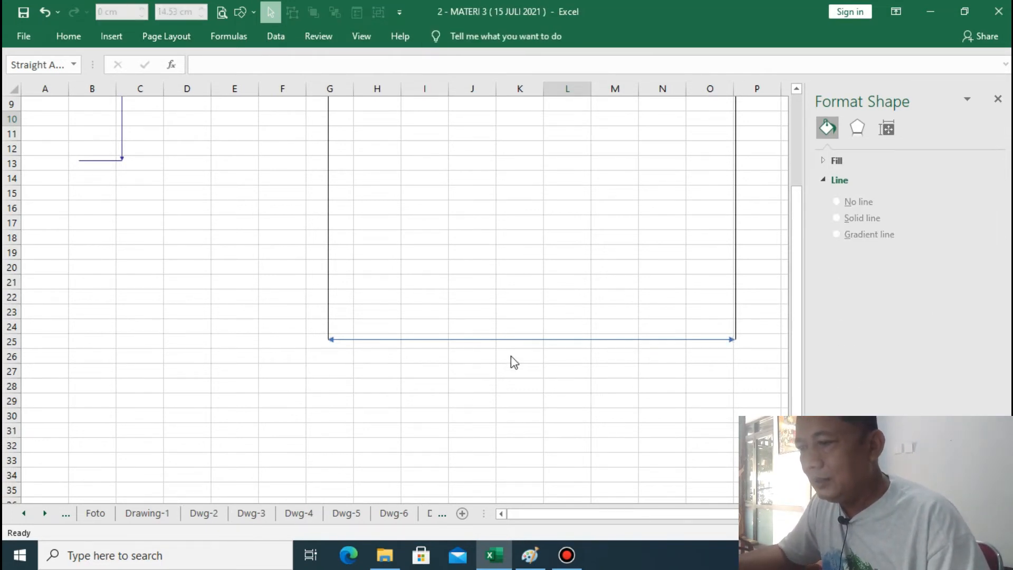
Bottom-align the arrow line with the vertical-line pair and group them, giving the group a dark blue outline
left_click(522, 341)
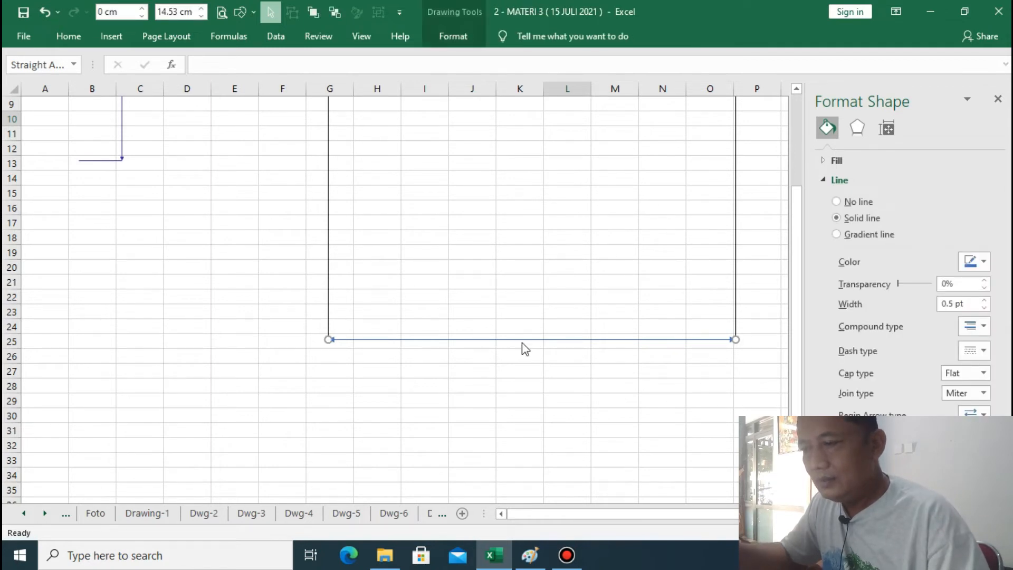
left_click(328, 269)
left_click(457, 33)
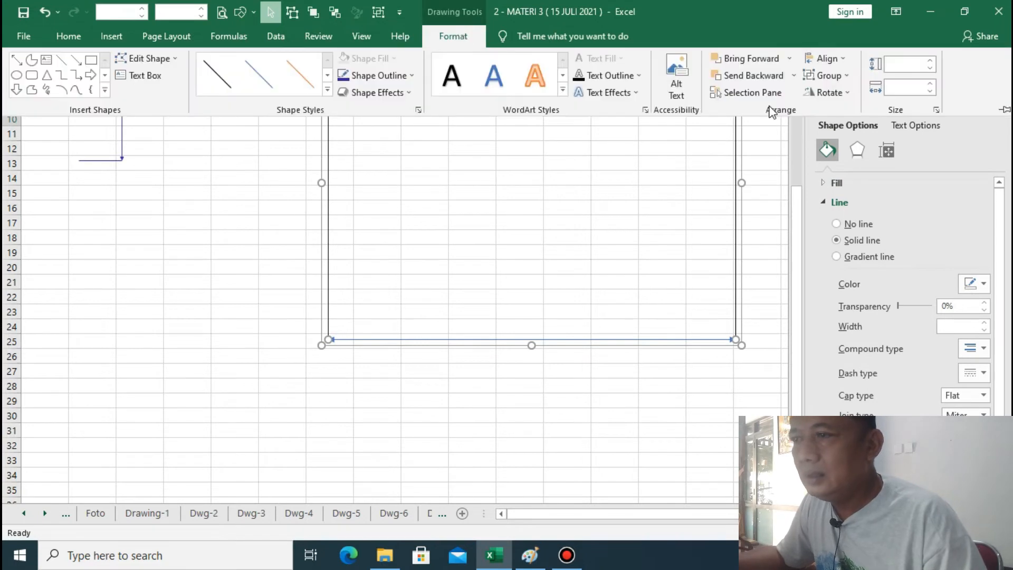
left_click(829, 59)
left_click(848, 166)
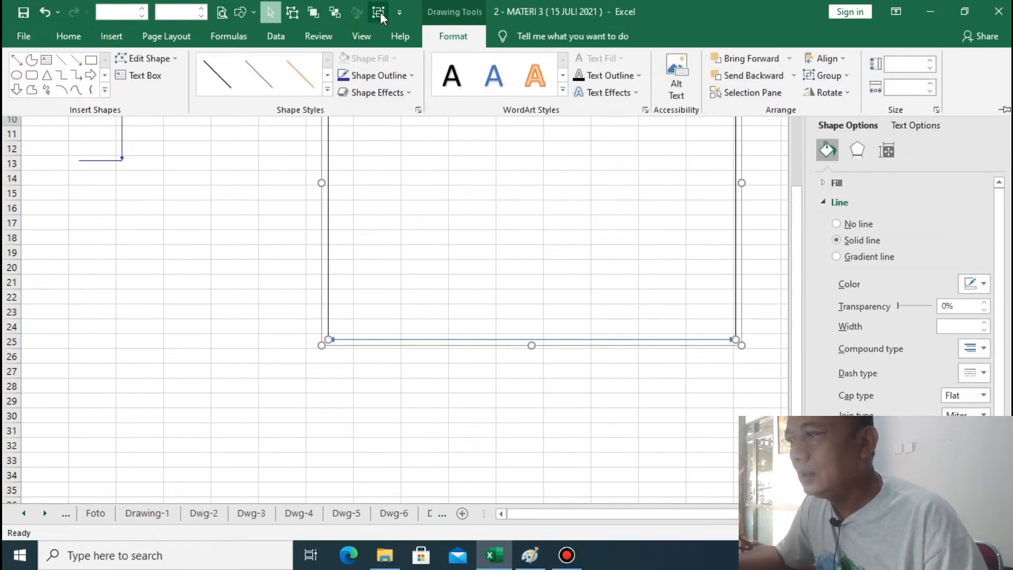
left_click(351, 76)
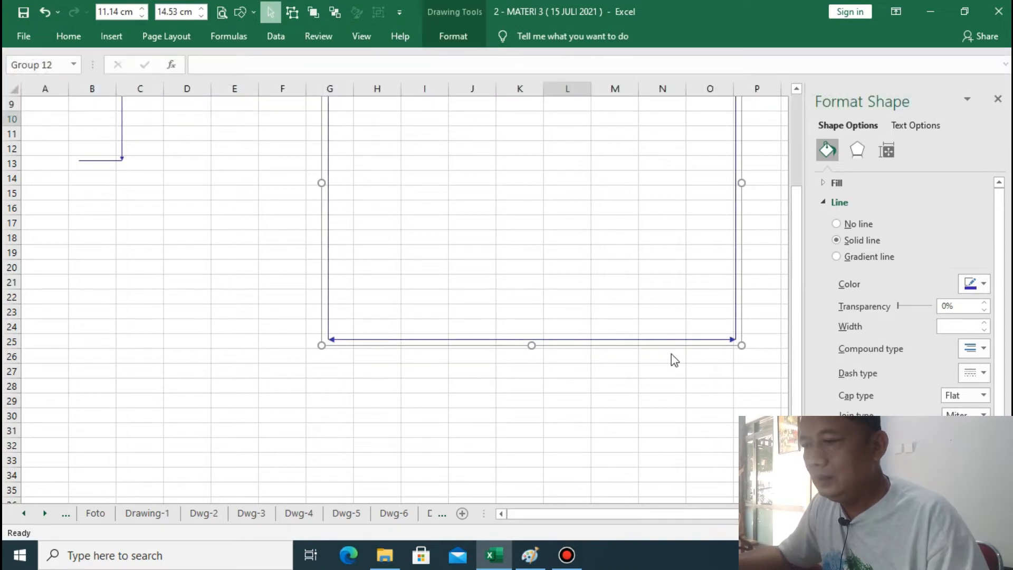
Shrink the horizontal dimension group to about 2.12 cm high and 9.55 cm wide, and place it across columns A to G, rows 16 to 19
left_click_drag(742, 348, 635, 157)
left_click_drag(561, 156, 273, 357)
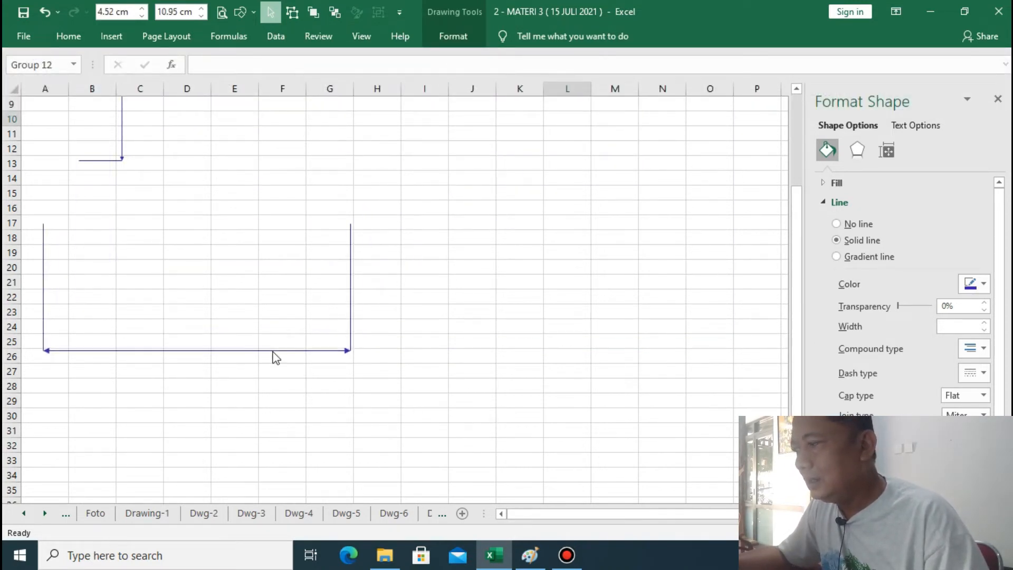
left_click_drag(357, 357, 266, 265)
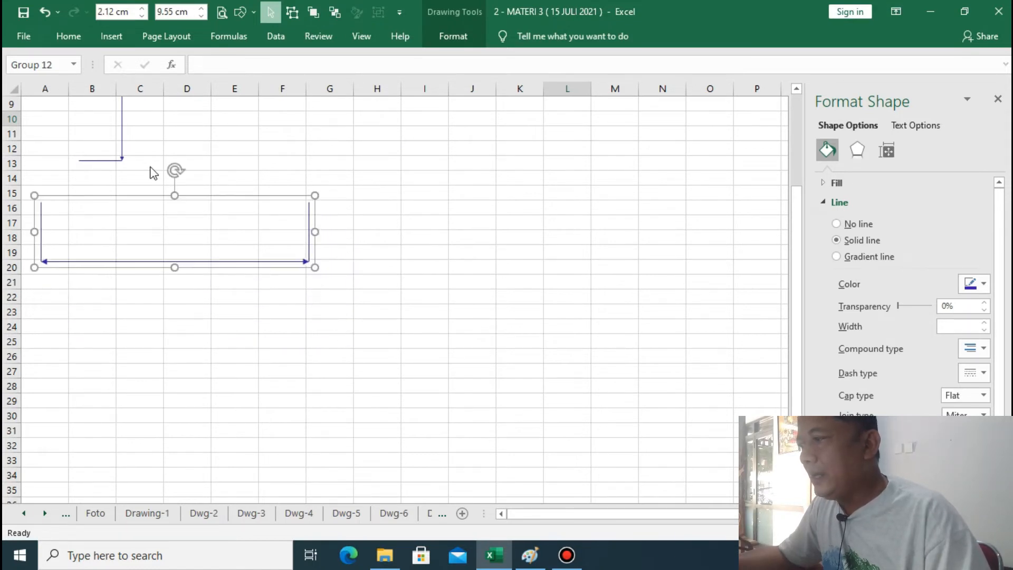
Copy the vertical dimension line around column B and paste four copies of it
left_click(124, 140)
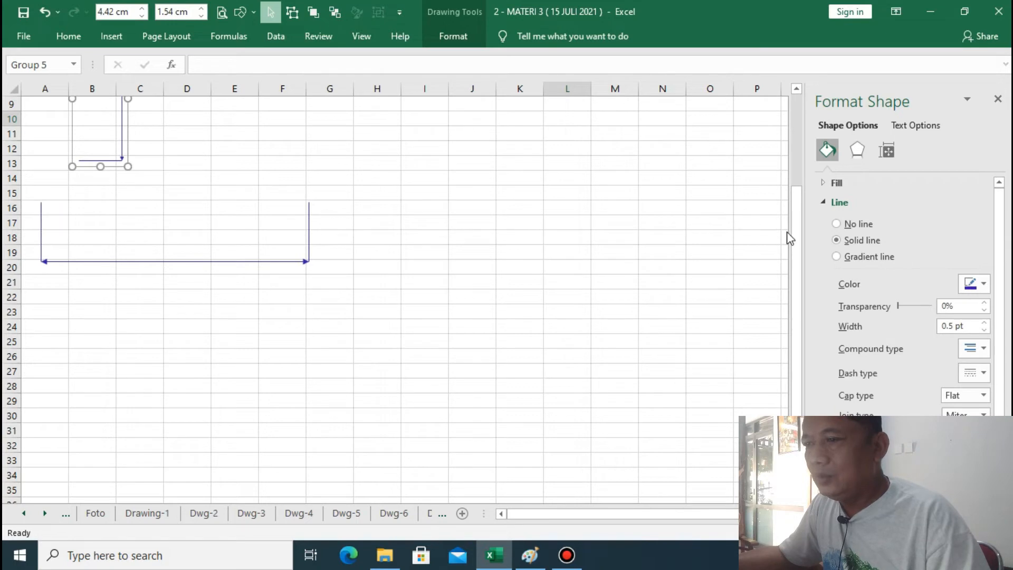
scroll(796, 223, "up", 3)
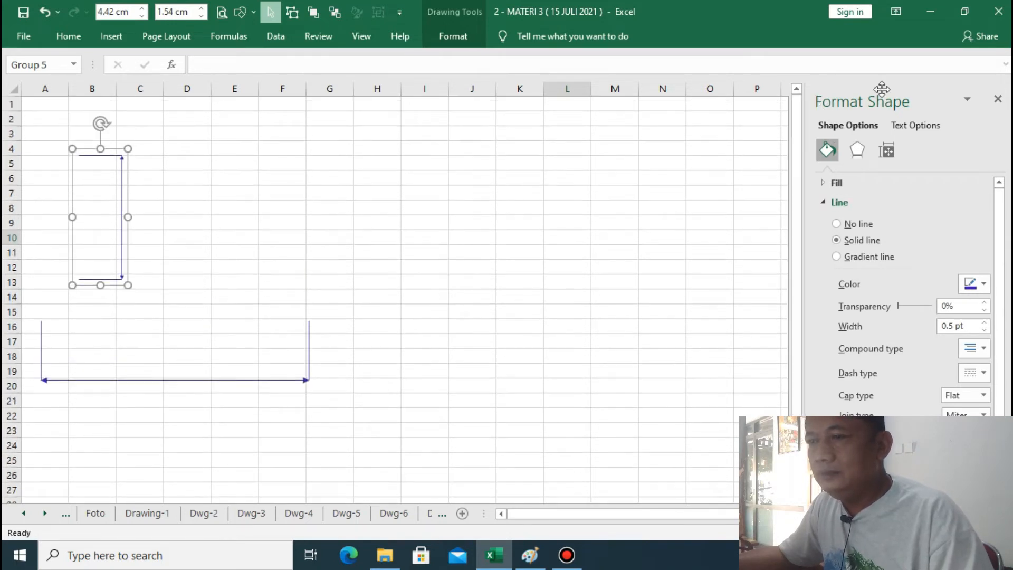
key("Escape")
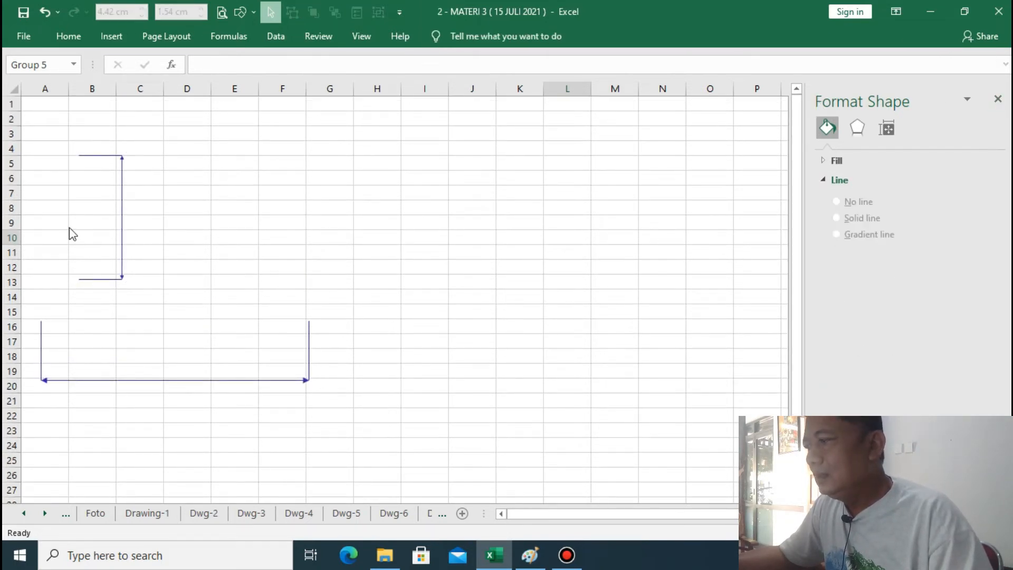
left_click(121, 231)
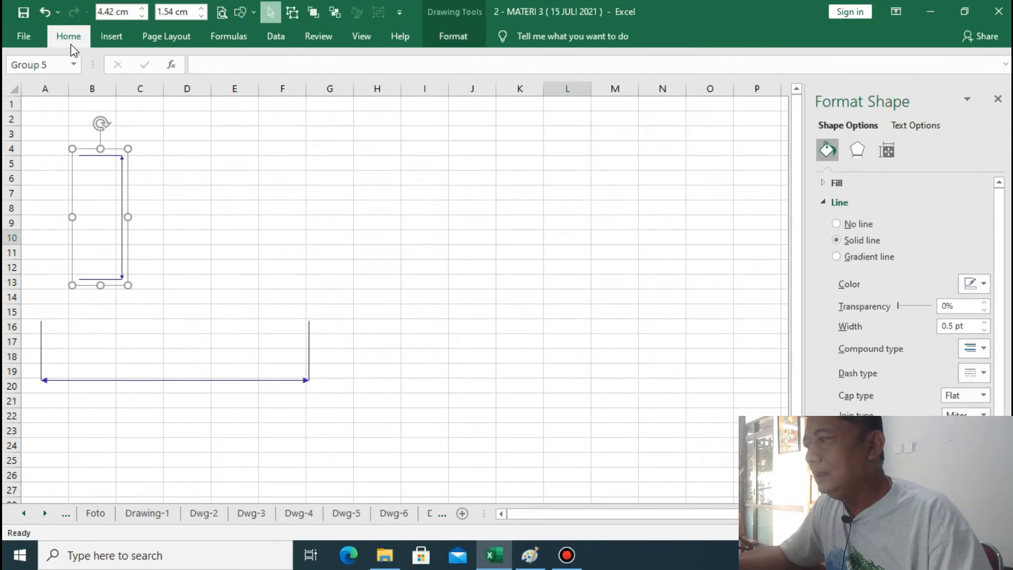
left_click(71, 44)
left_click(45, 74)
left_click(25, 66)
left_click(24, 66)
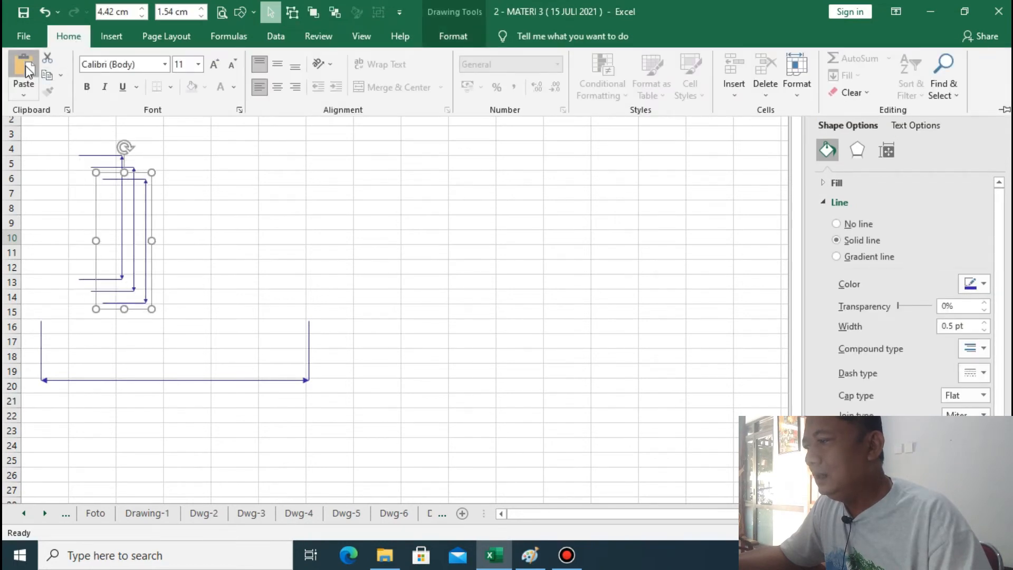
left_click(25, 66)
left_click(25, 66)
Move the last pasted vertical dimension line to around columns F and G, and flip it horizontally
left_click(210, 264)
left_click_drag(179, 256, 356, 210)
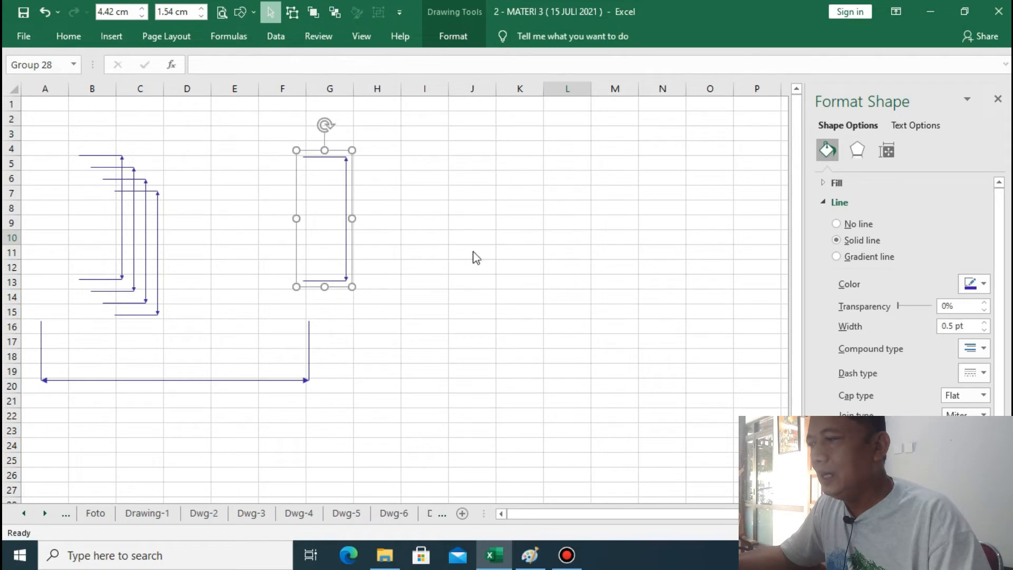
left_click(463, 35)
left_click(840, 90)
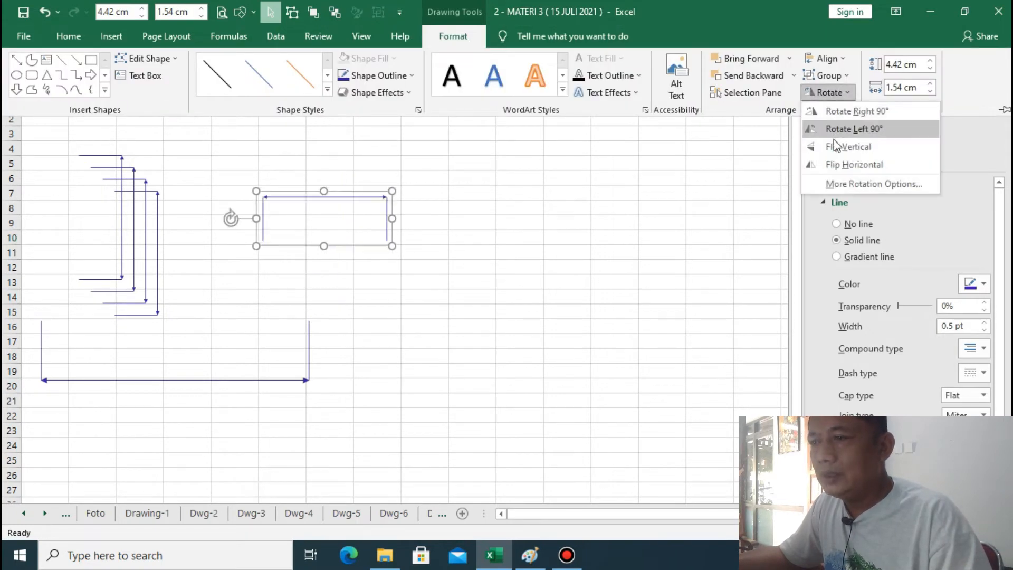
left_click(832, 162)
left_click(583, 264)
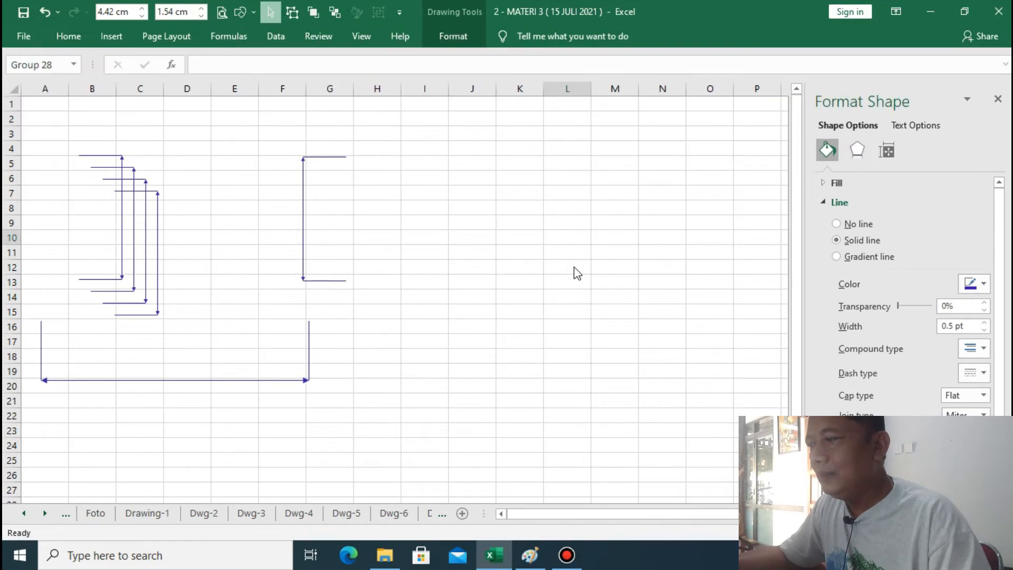
Move the flipped dimension line to column E, rows 3 to 11, copy it and paste four copies
left_click_drag(295, 274, 246, 258)
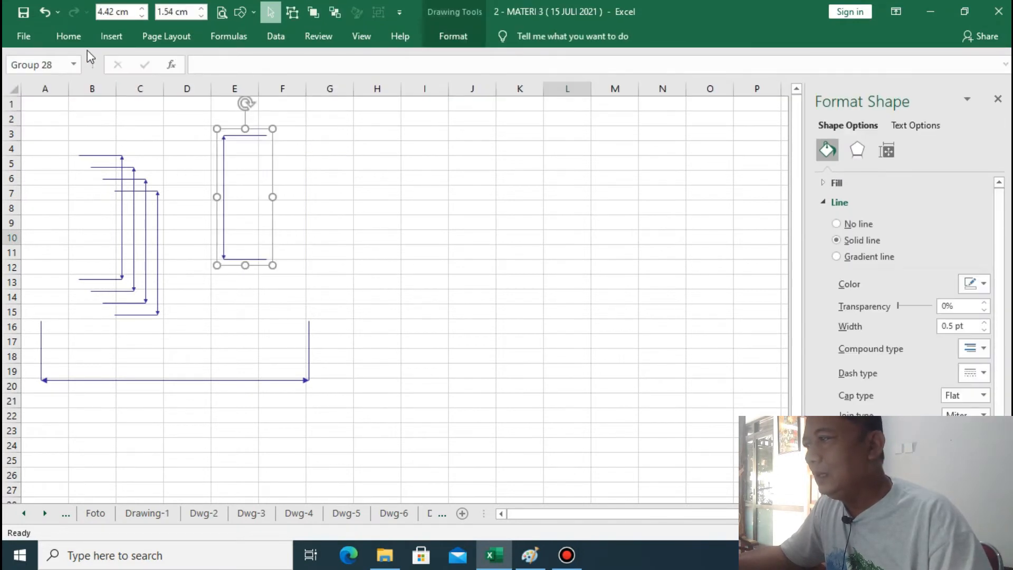
left_click(69, 37)
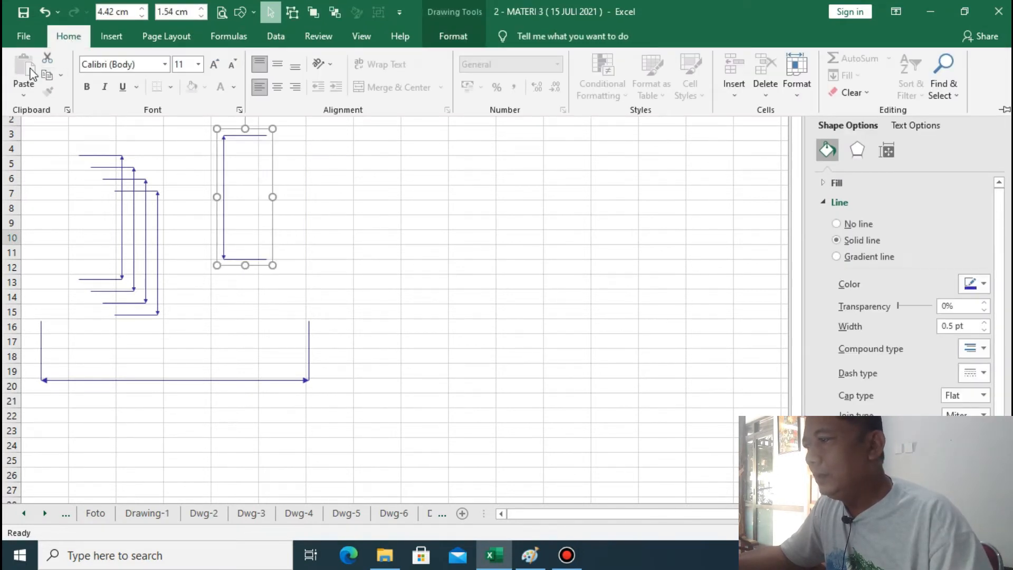
key("ctrl+v")
key("ctrl+v")
key("ctrl+v")
key("ctrl+v")
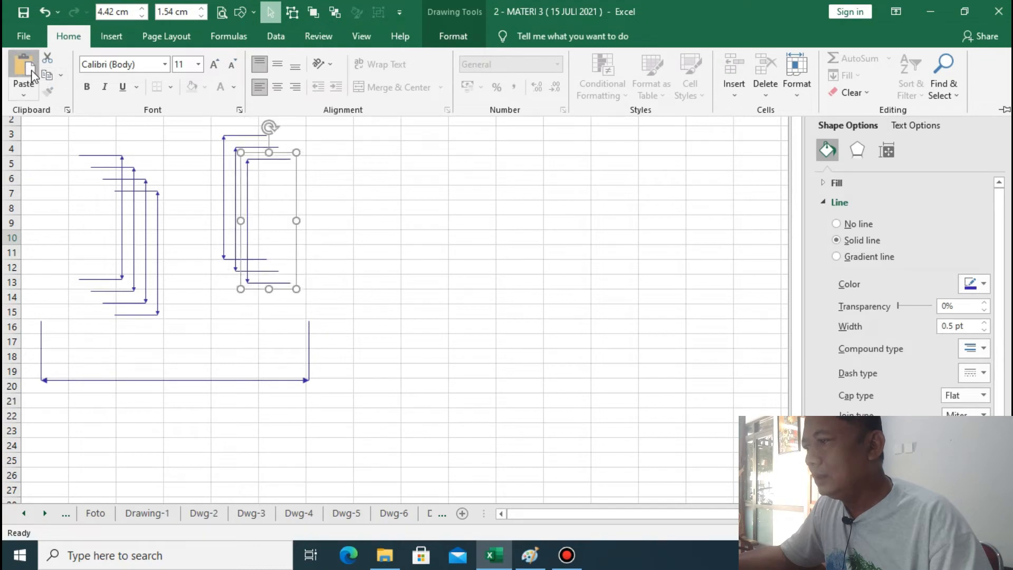
Reduce the arrowhead size at both ends of the horizontal dimension line
left_click(298, 380)
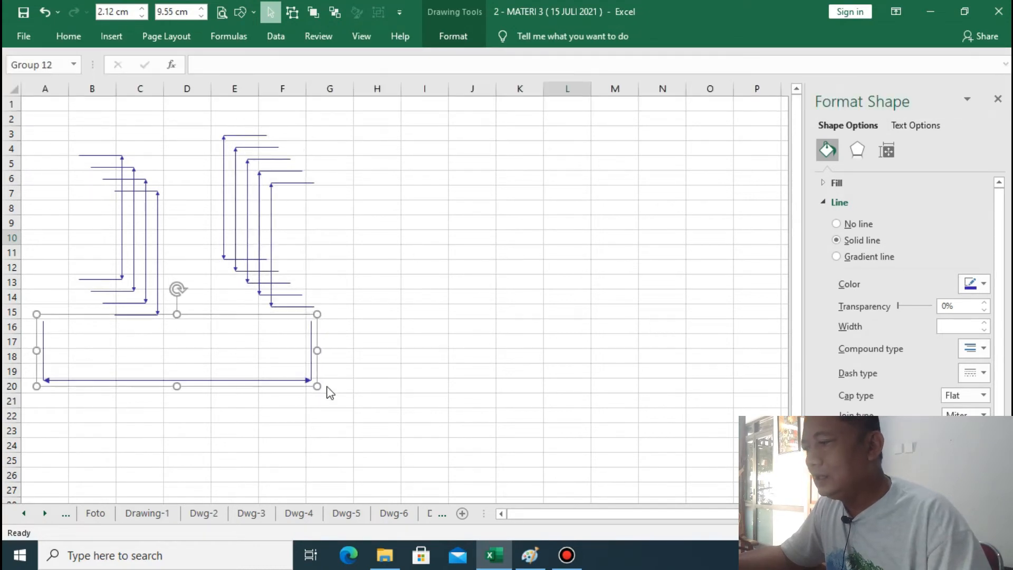
left_click(294, 381)
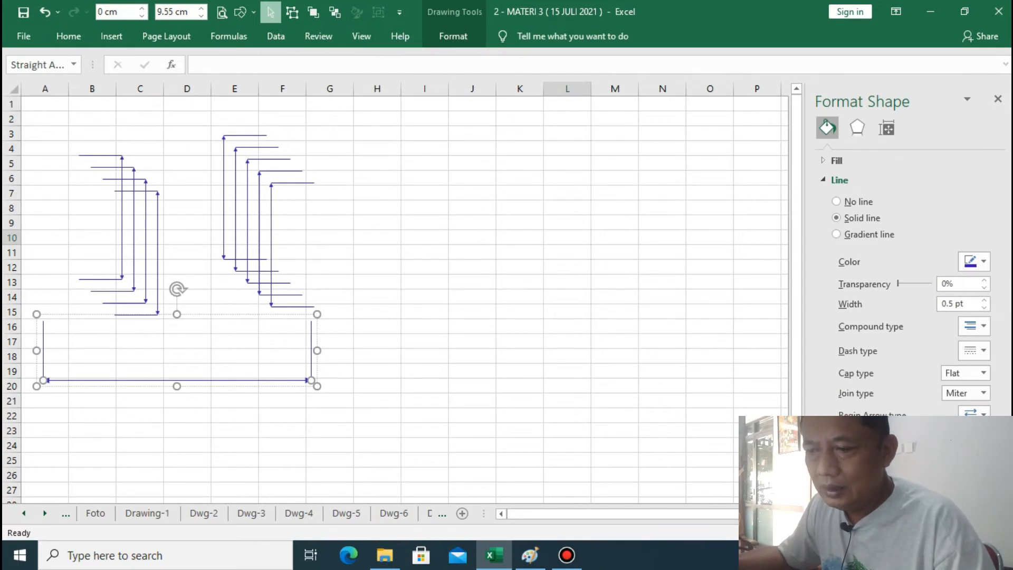
left_click(974, 488)
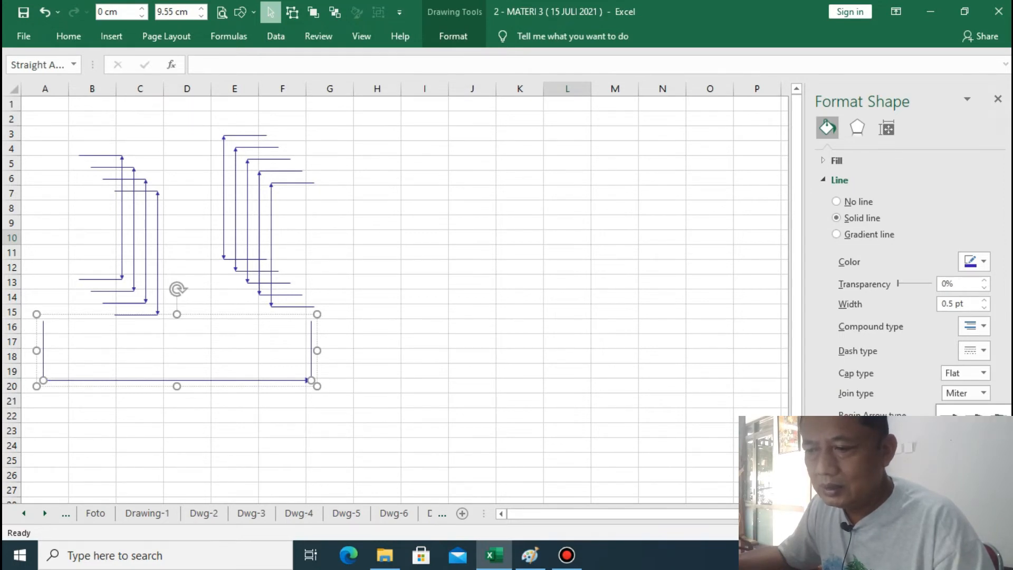
left_click(553, 365)
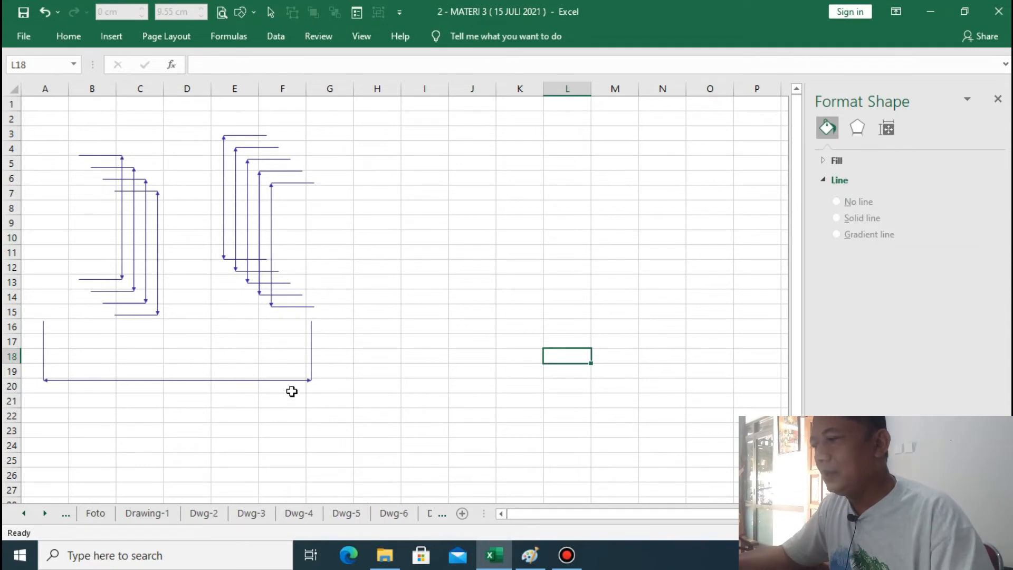
Move the horizontal dimension line down to rows 18 to 22, columns B to G, copy it and paste six copies
left_click_drag(294, 386, 318, 427)
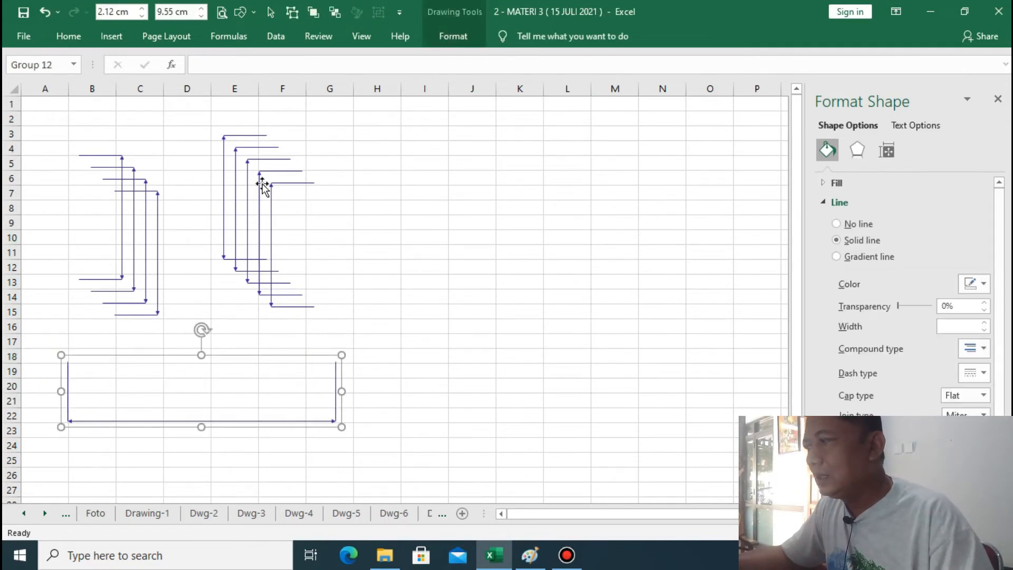
left_click(69, 36)
key("ctrl+v")
key("ctrl+v")
key("ctrl+v")
key("ctrl+v")
key("ctrl+v")
key("ctrl+v")
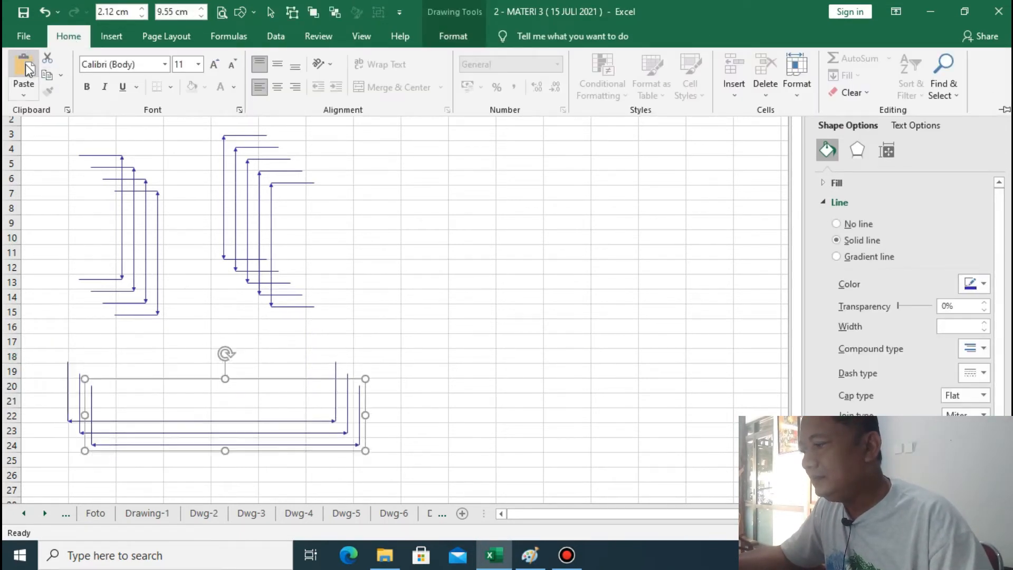
left_click(474, 358)
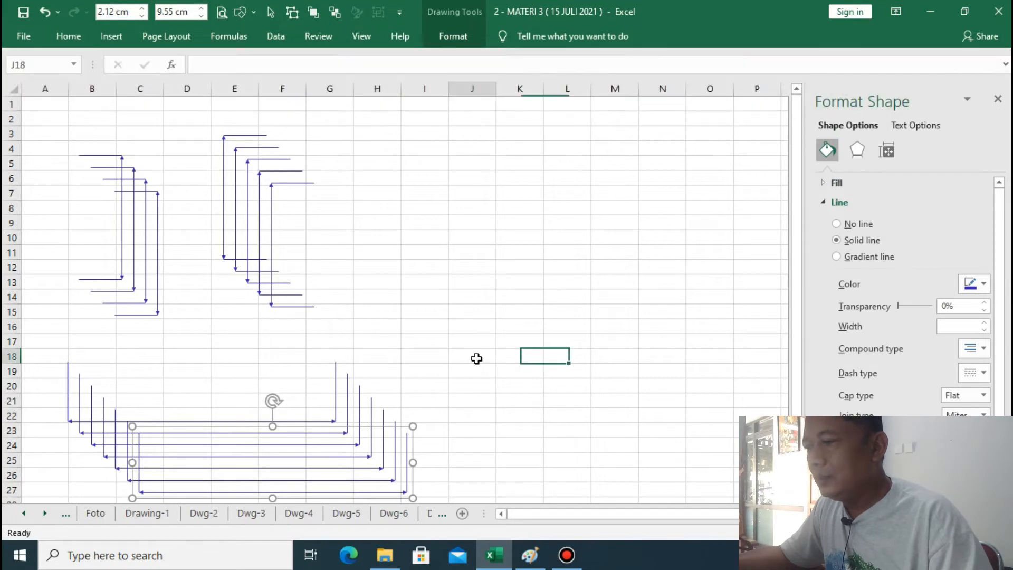
Paste another horizontal dimension line from around cell J18, flip it vertically and move it up to rows 12 to 17
right_click(477, 360)
left_click(514, 94)
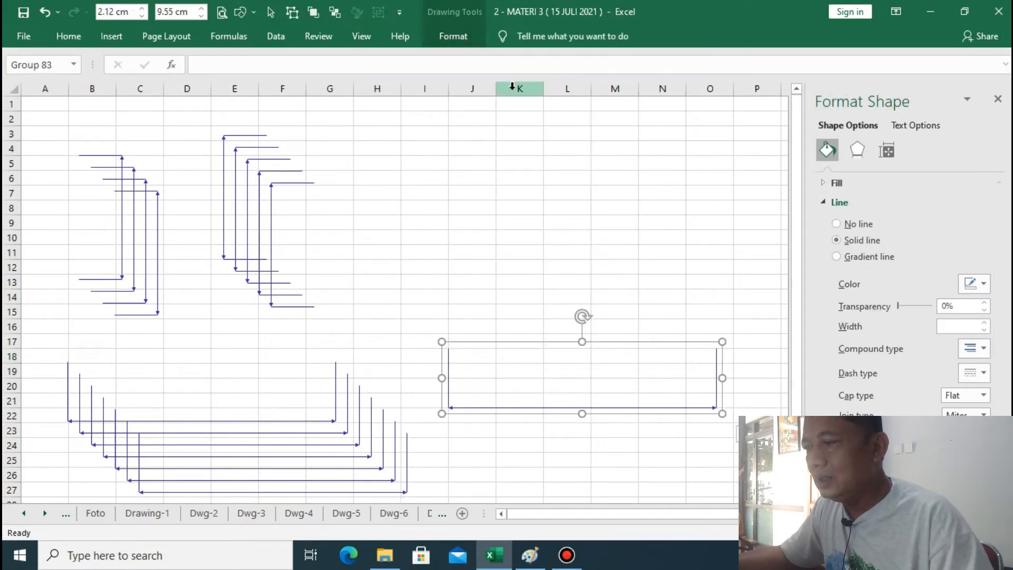
left_click(454, 36)
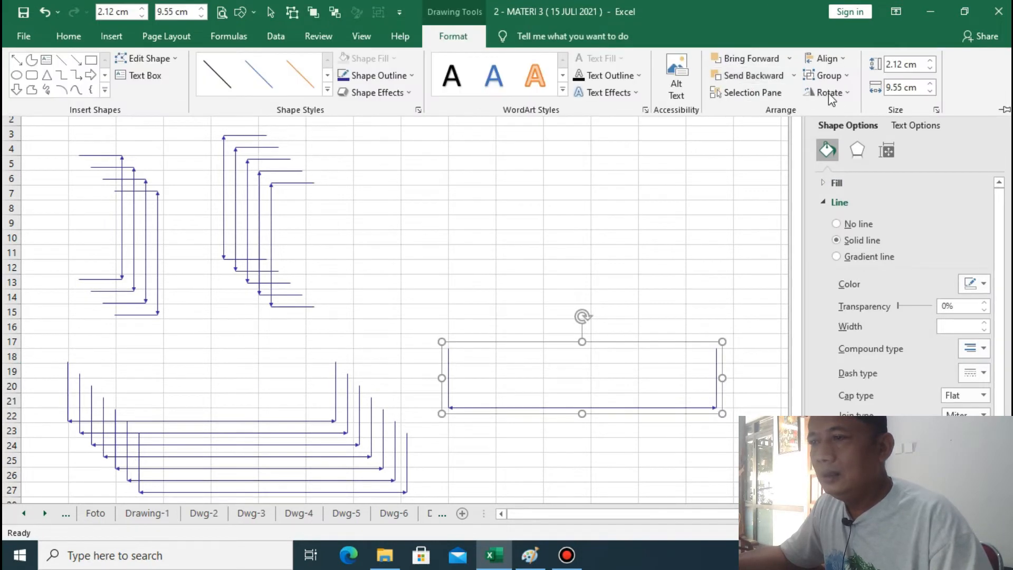
left_click(831, 94)
left_click(820, 149)
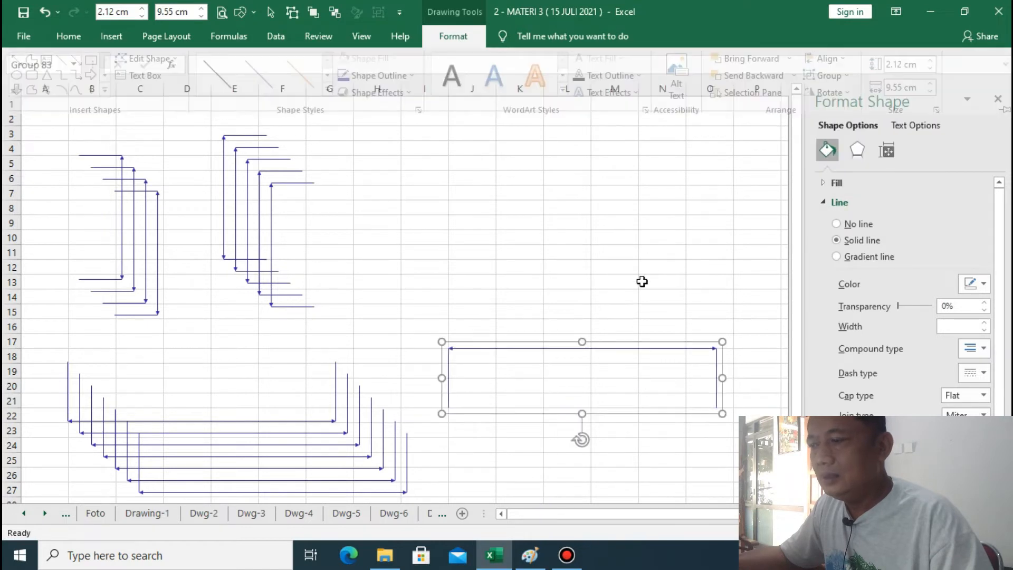
left_click_drag(607, 345, 596, 277)
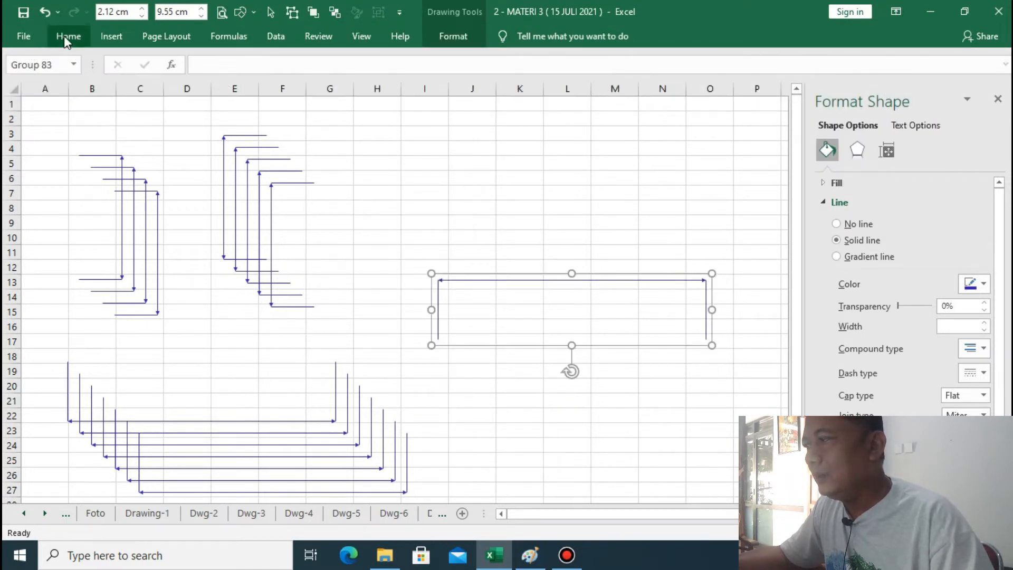
Copy the vertically flipped dimension line and paste six copies of it
left_click(65, 37)
left_click(29, 68)
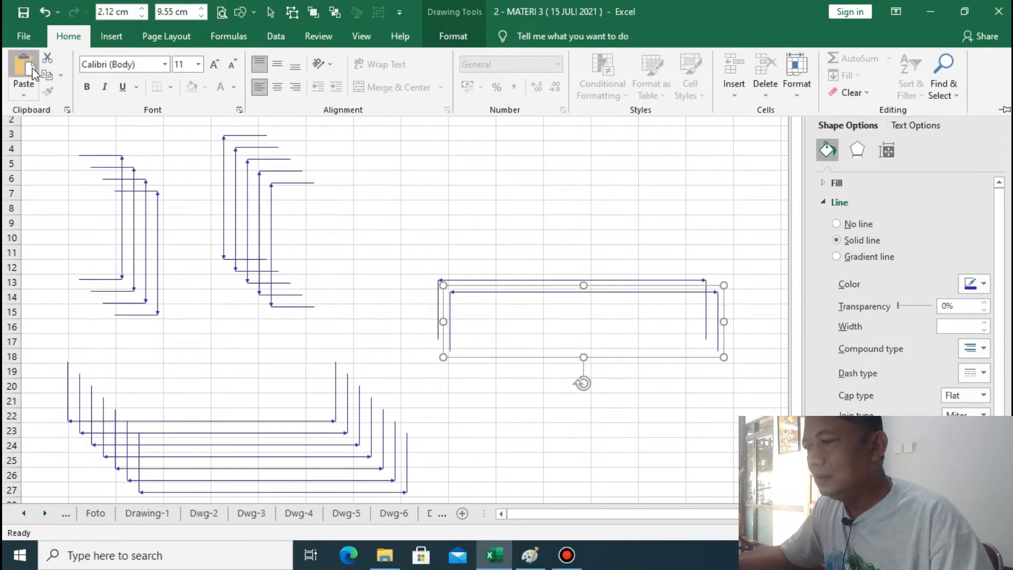
left_click(28, 68)
left_click(29, 68)
left_click(28, 68)
left_click(28, 69)
left_click(29, 69)
left_click(566, 231)
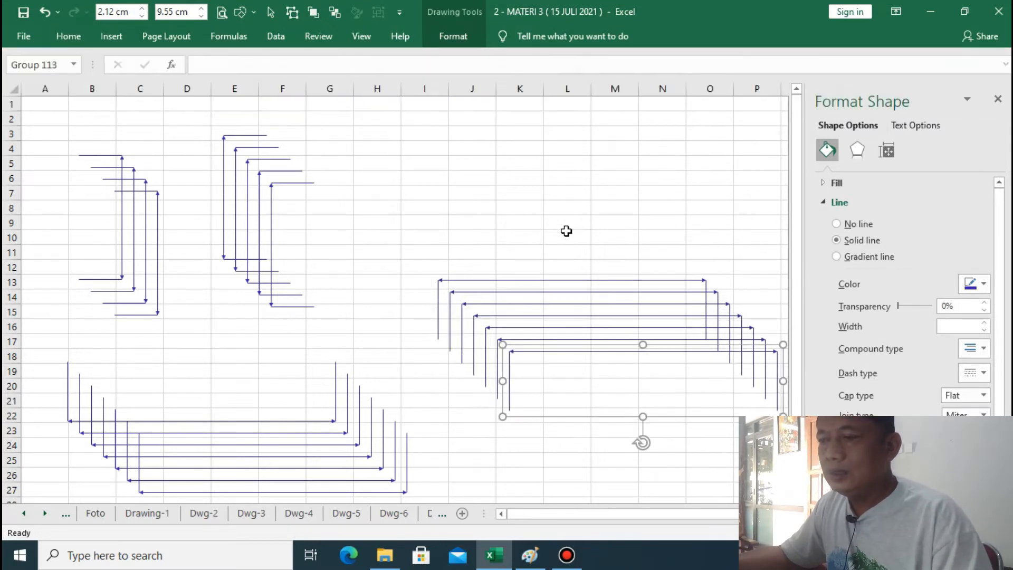
left_click(577, 219)
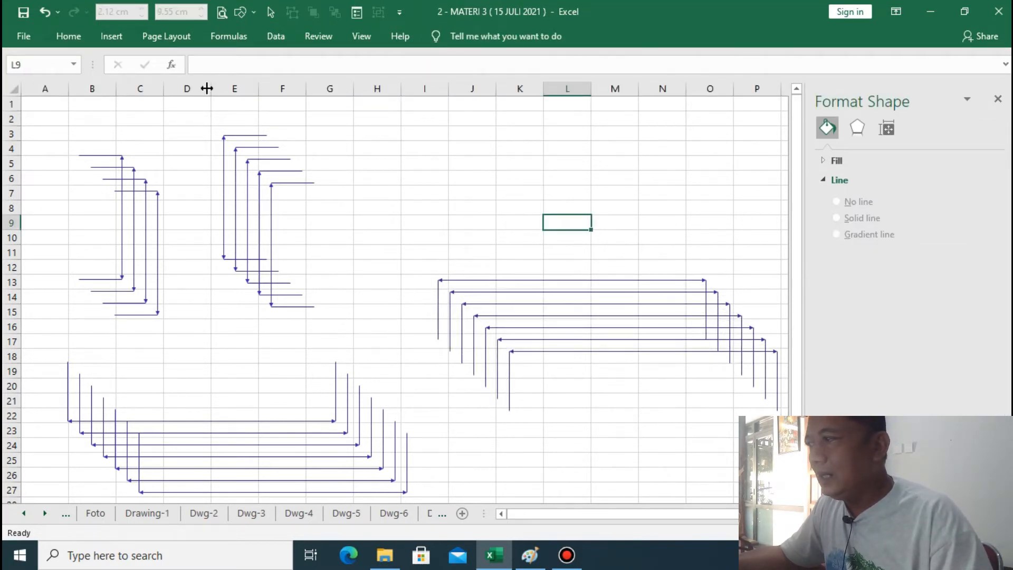
Insert a text box about 1.59 cm high and 3.55 cm wide across columns H to J, rows 3 to 5, containing 1300
left_click(112, 40)
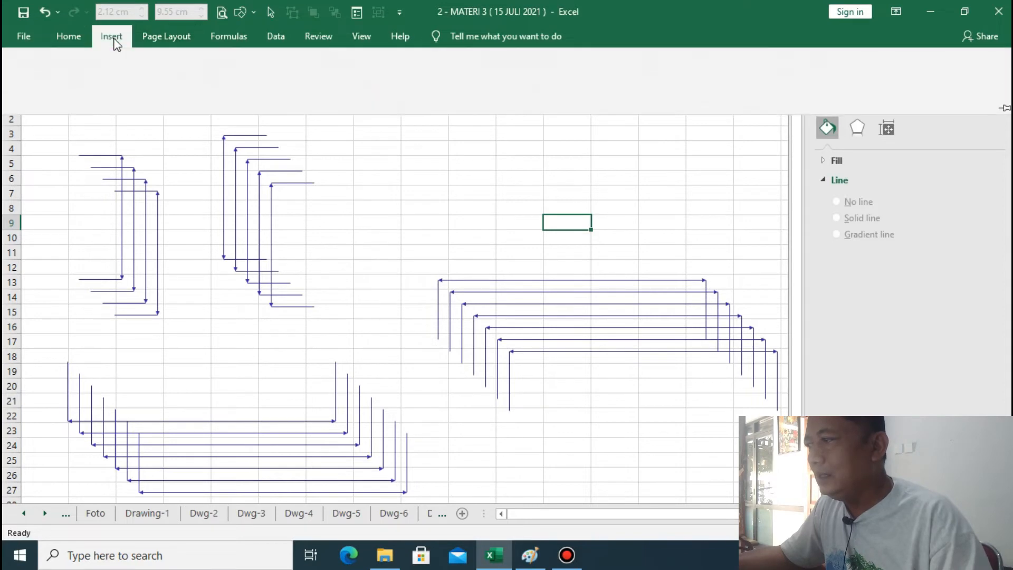
left_click(373, 163)
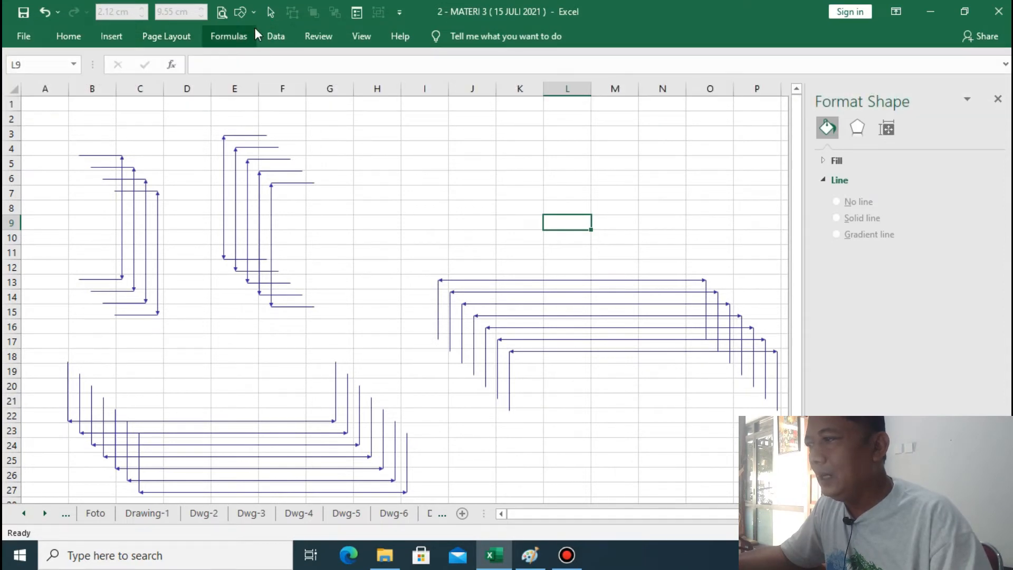
left_click(254, 12)
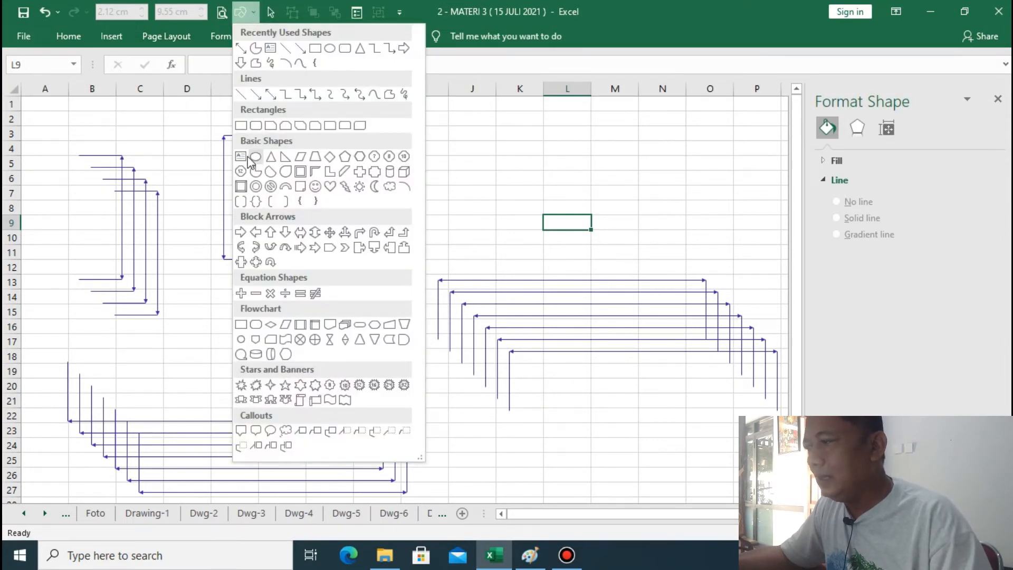
left_click(241, 156)
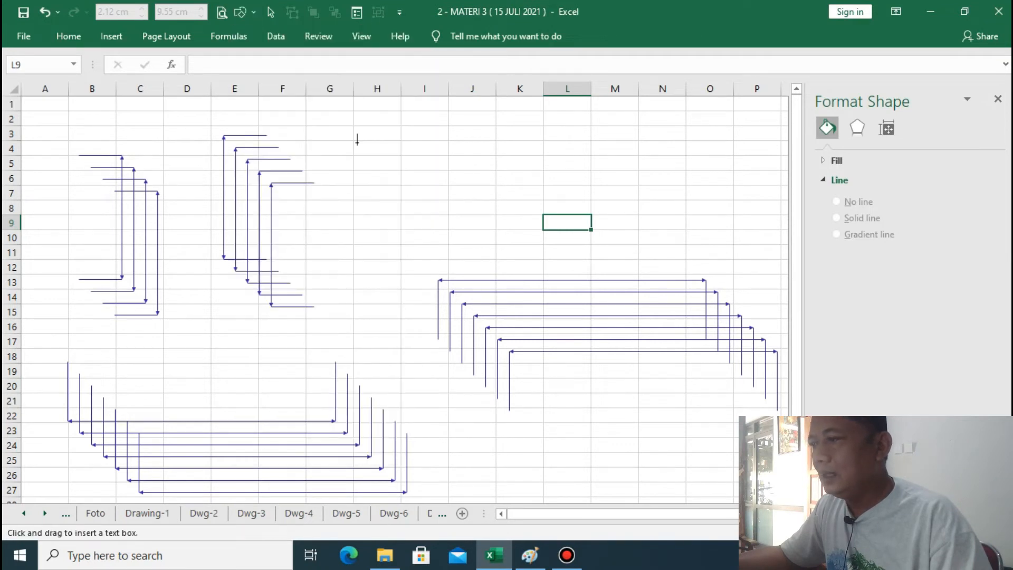
left_click_drag(376, 126, 476, 171)
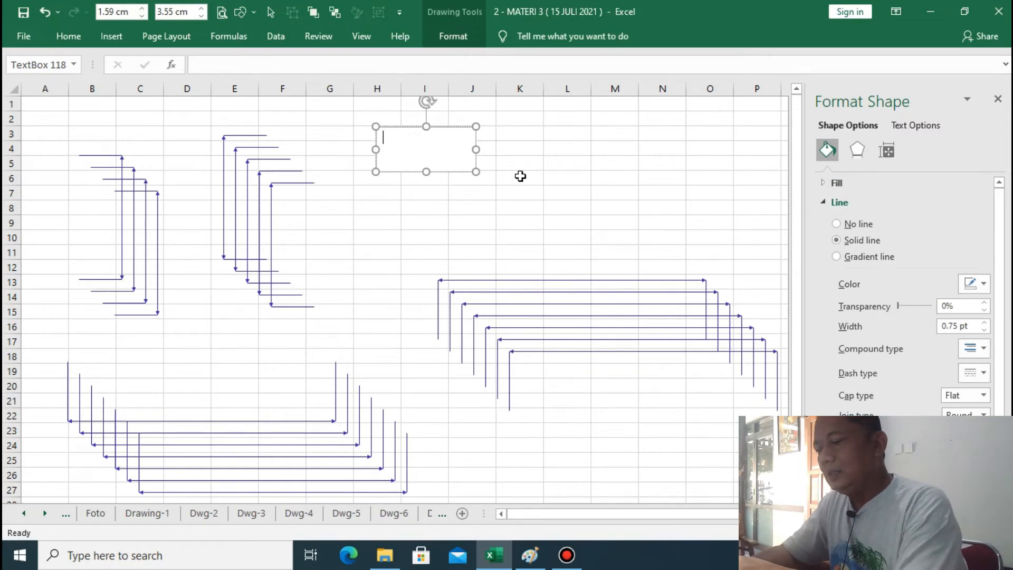
type("1300")
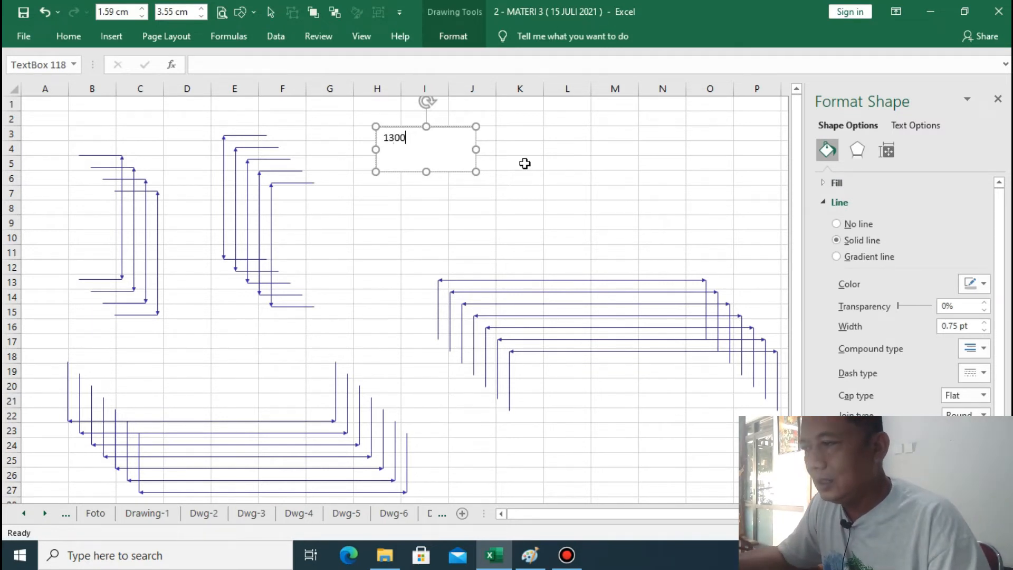
left_click(521, 163)
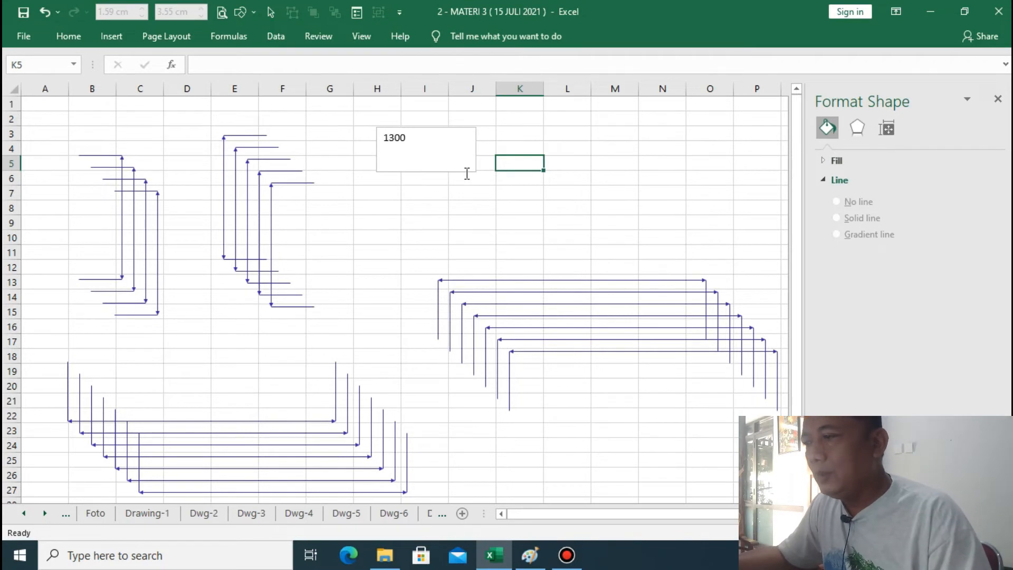
Set the 1300 text box's vertical alignment to Middle Centered and shrink it to about 0.74 cm high and 2.22 cm wide
left_click(470, 171)
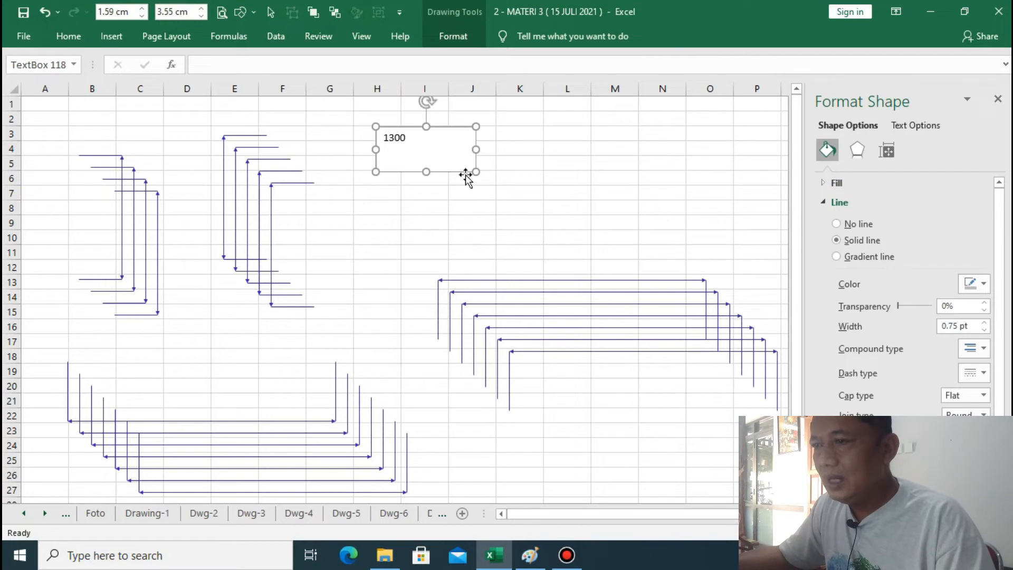
left_click(920, 127)
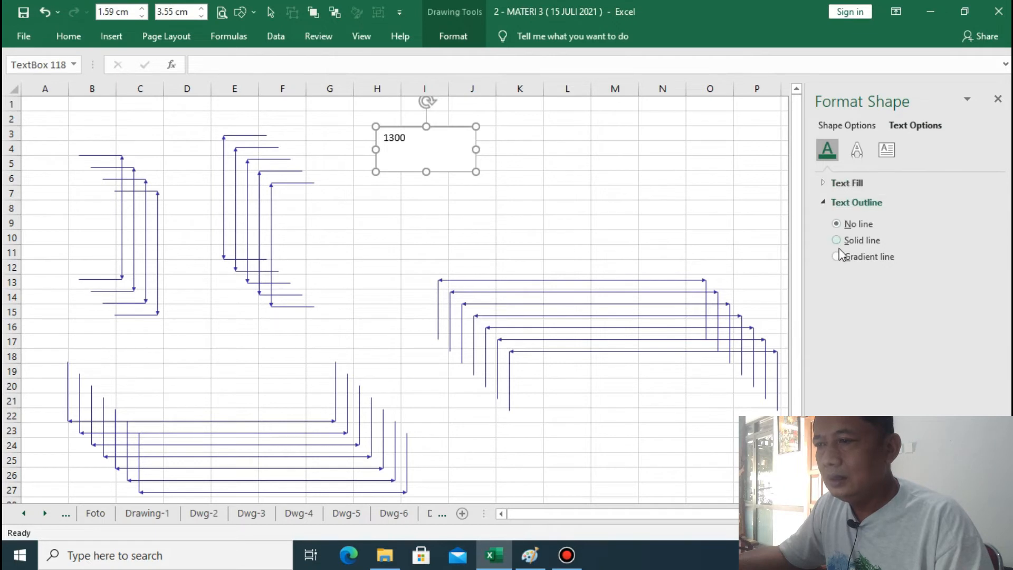
left_click(451, 36)
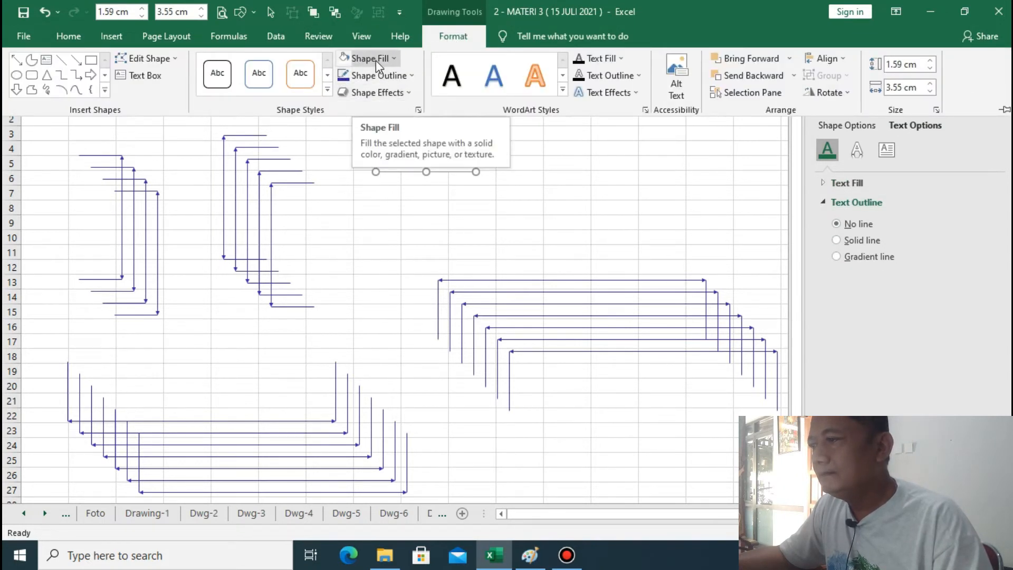
left_click(935, 110)
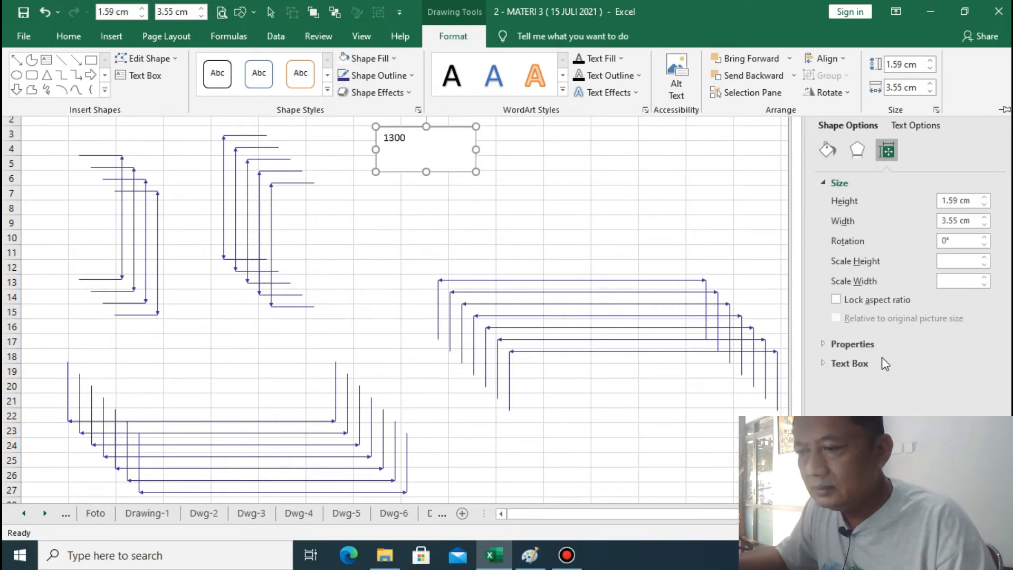
left_click(850, 366)
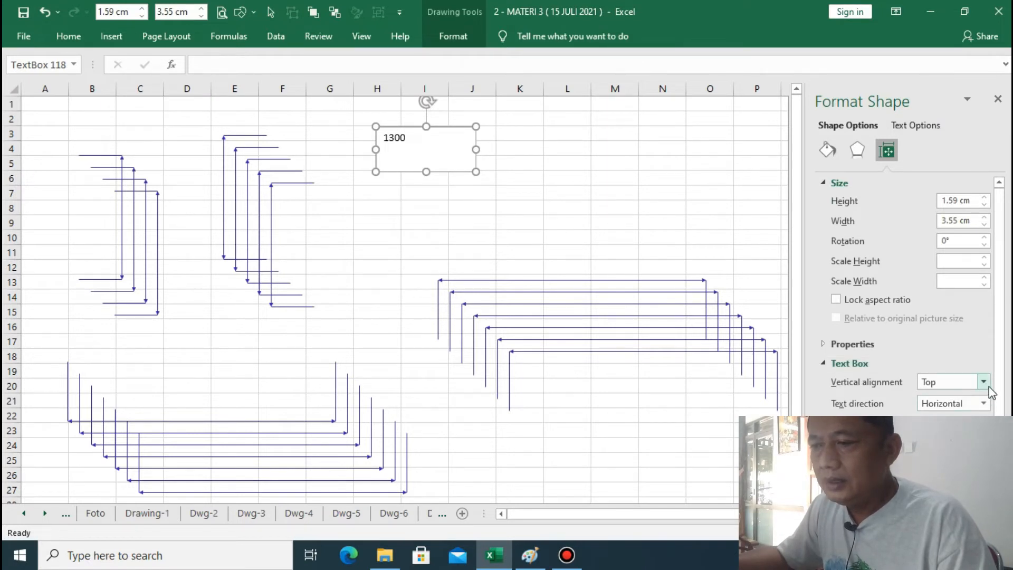
left_click(983, 381)
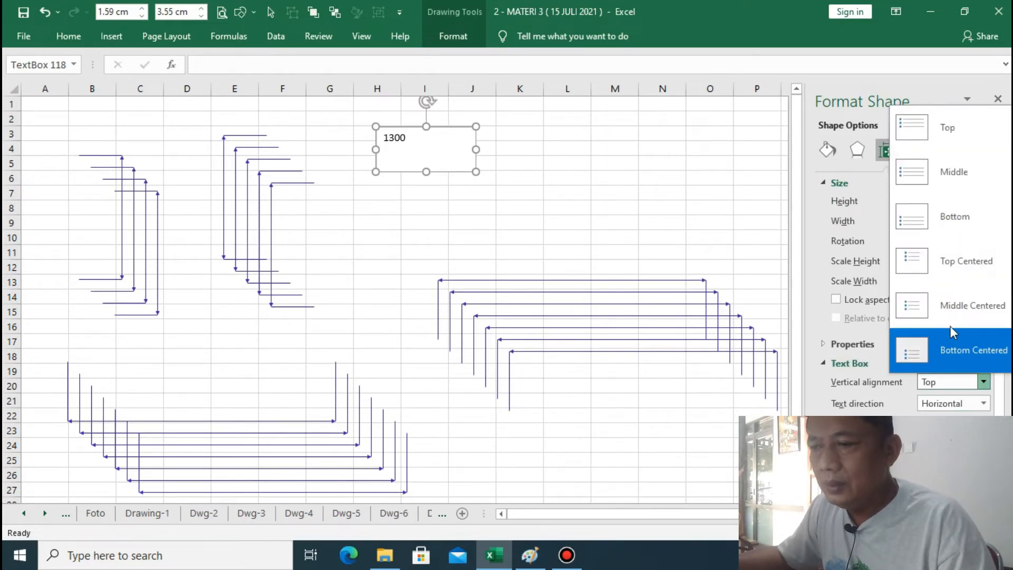
left_click(948, 303)
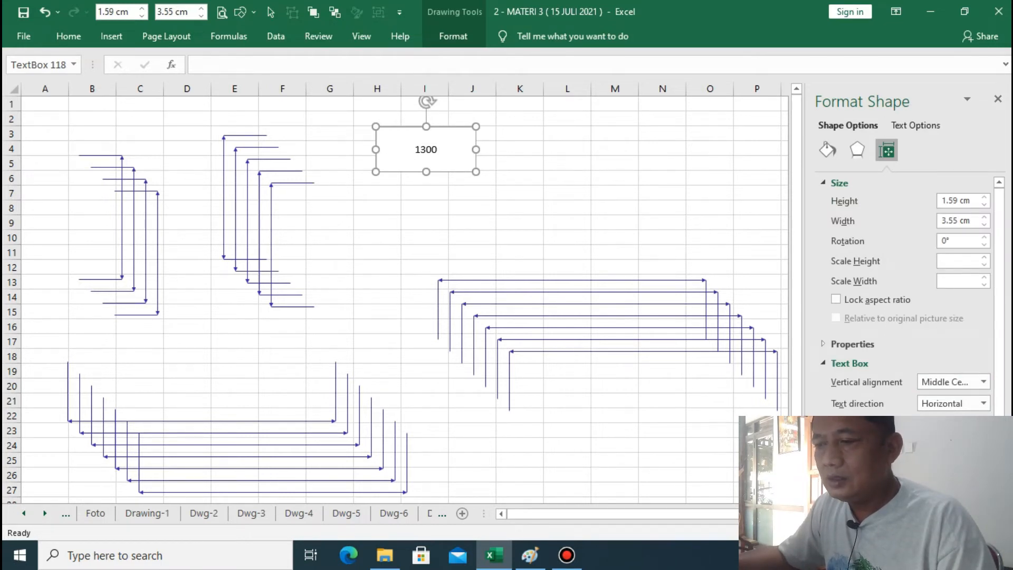
left_click(835, 423)
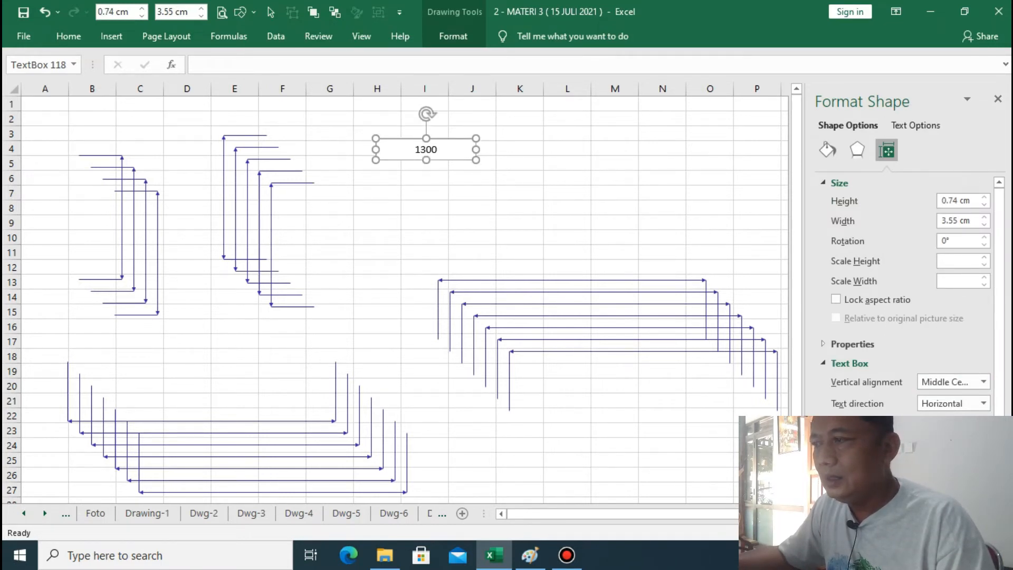
left_click_drag(477, 149, 438, 149)
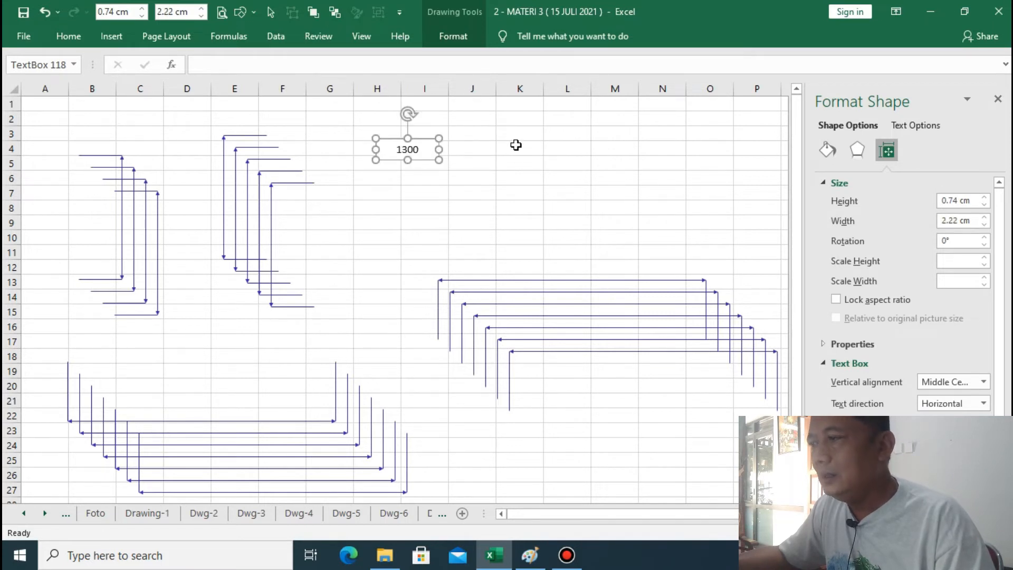
Remove the outline and fill from the 1300 text box and move it to around column H, rows 2 to 3
left_click(454, 33)
left_click(378, 75)
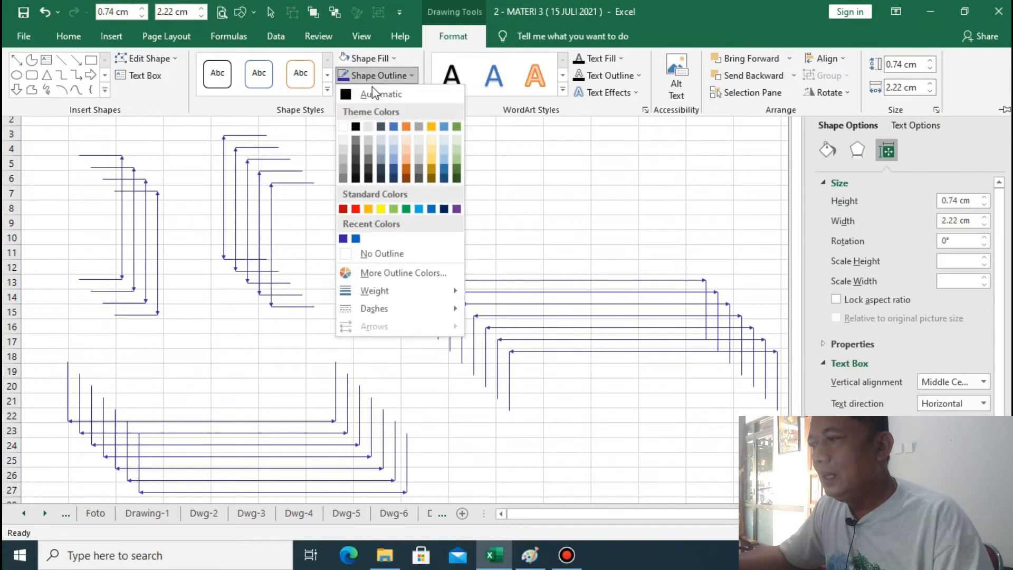
left_click(370, 253)
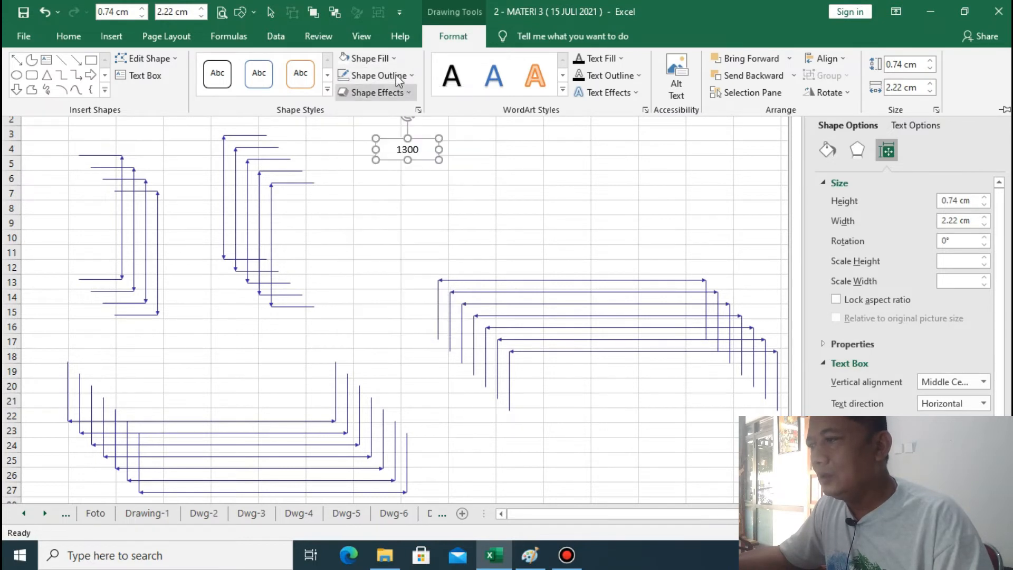
left_click(366, 59)
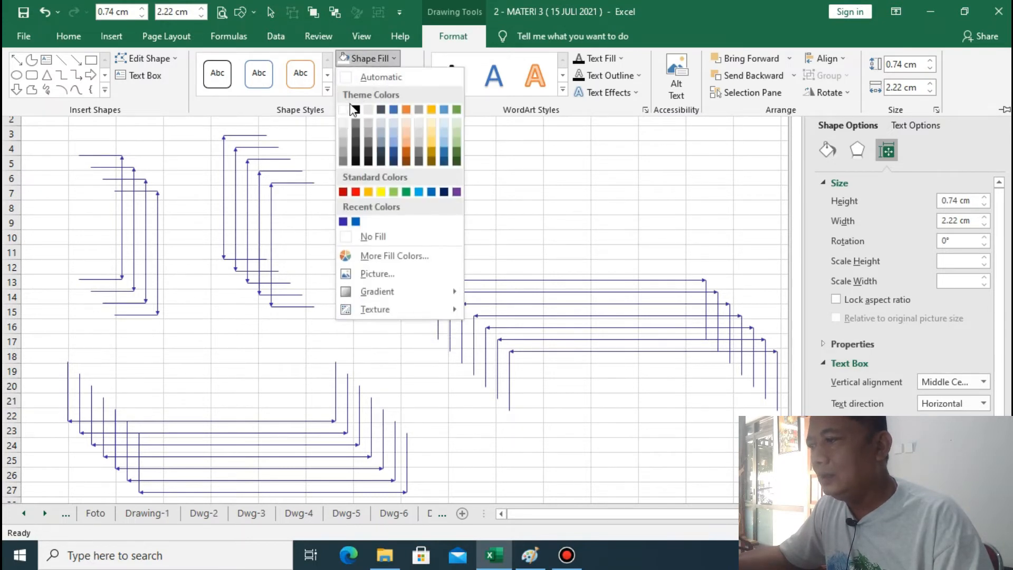
left_click(376, 237)
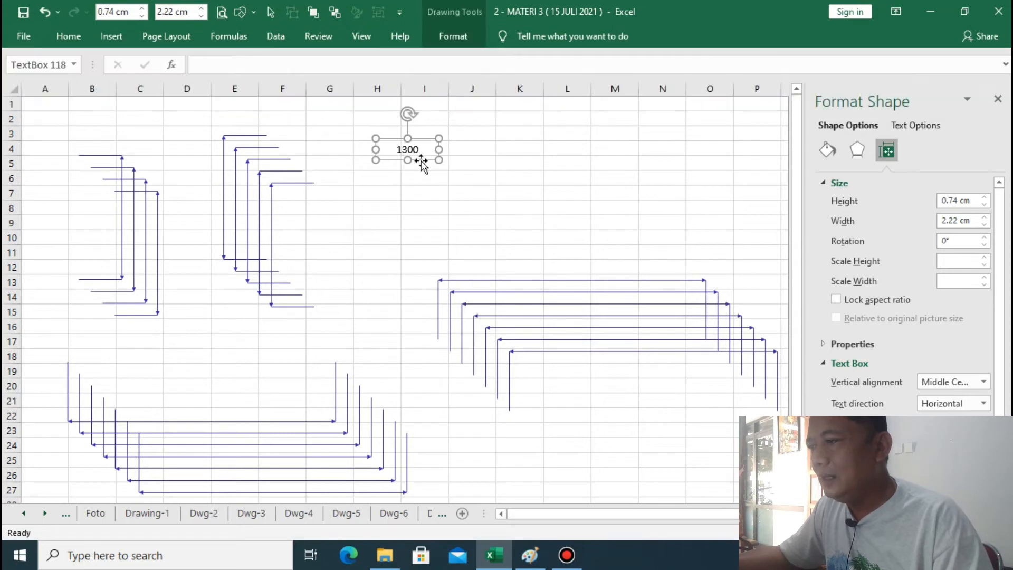
left_click_drag(446, 207, 388, 111)
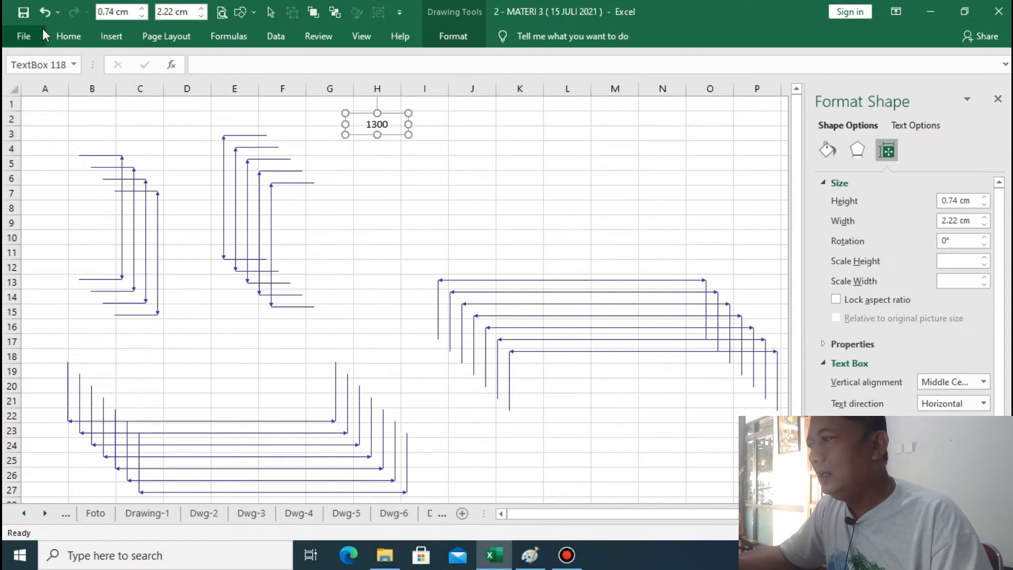
Copy the 1300 text box and paste four copies of it on the sheet
left_click(66, 36)
left_click(47, 75)
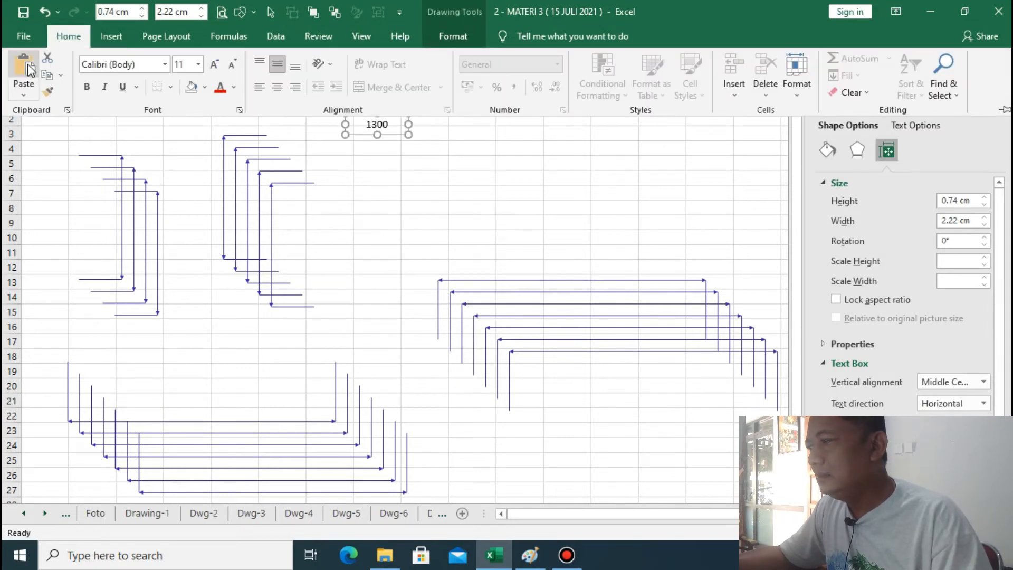
left_click(24, 66)
left_click(24, 66)
left_click(23, 66)
left_click(23, 66)
left_click(556, 194)
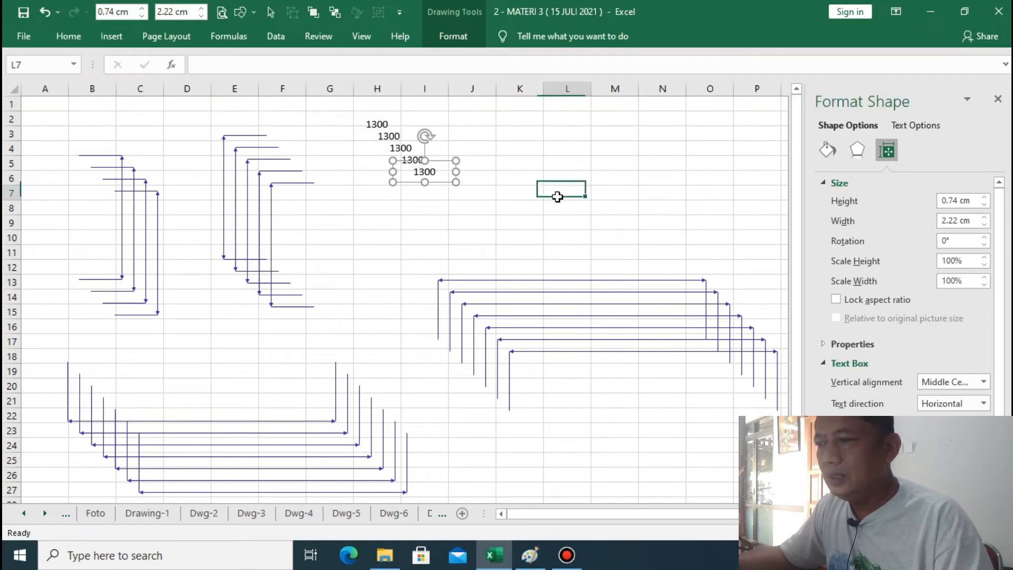
Copy the lowest 1300 text box and paste five more copies, continuing the diagonal row
left_click(442, 178)
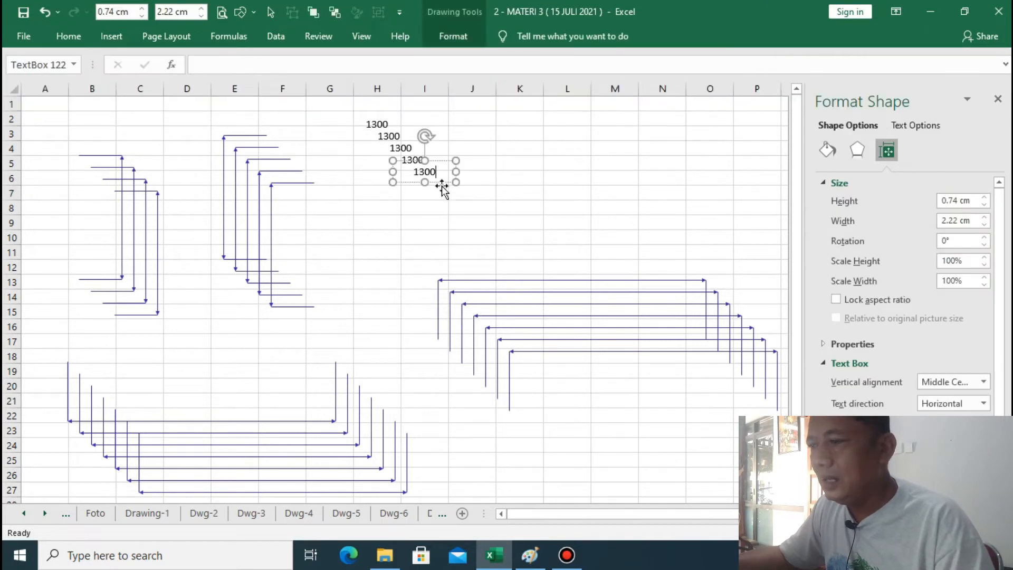
left_click(442, 183)
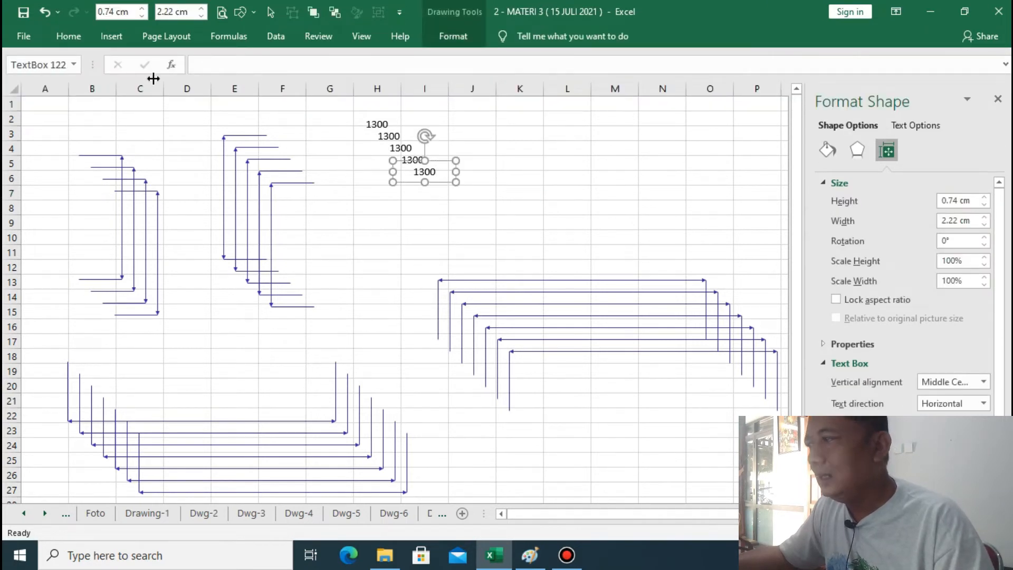
left_click(72, 42)
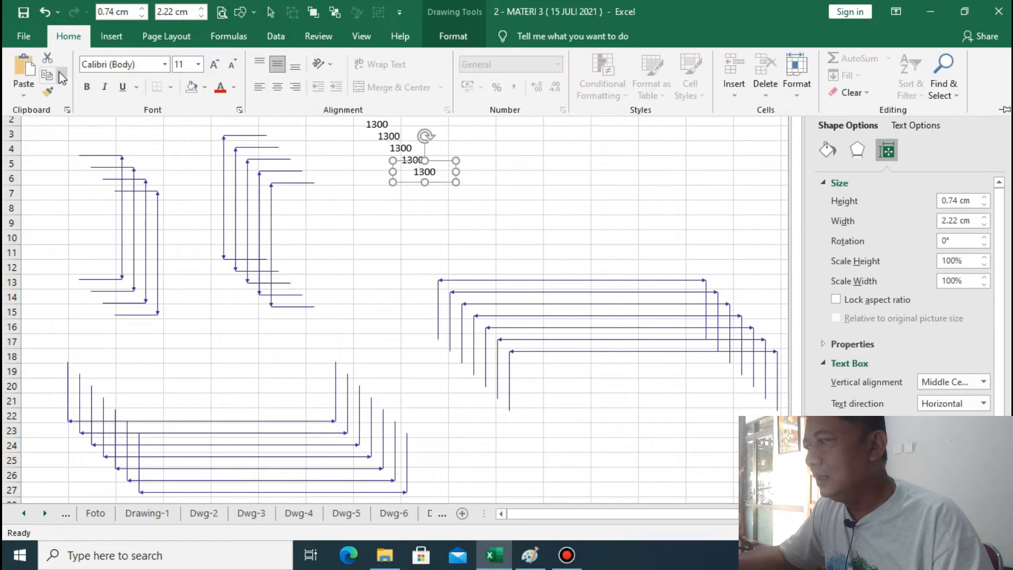
left_click(24, 67)
left_click(23, 68)
left_click(23, 67)
left_click(24, 68)
left_click(24, 67)
left_click(511, 251)
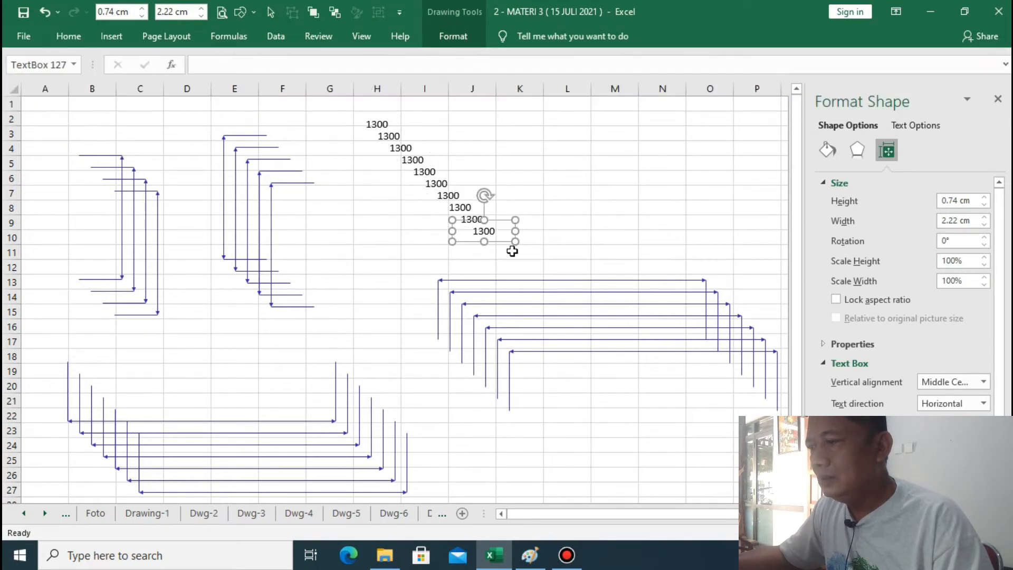
Move the last 1300 text box to column K, rotate its text to read upward, and resize it to about 1.35 cm high and 0.99 cm wide
left_click_drag(503, 239, 560, 131)
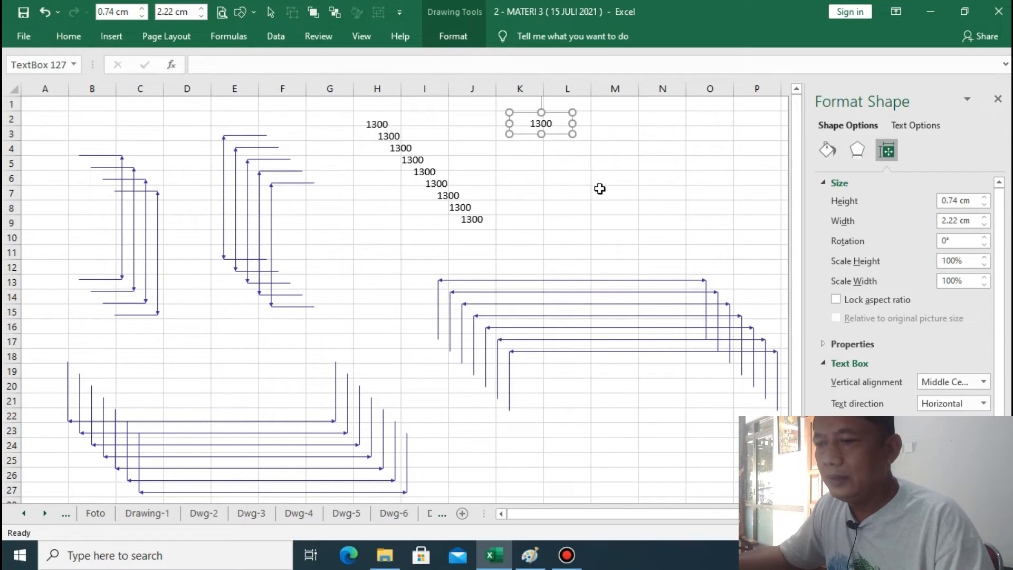
left_click(983, 404)
left_click(908, 327)
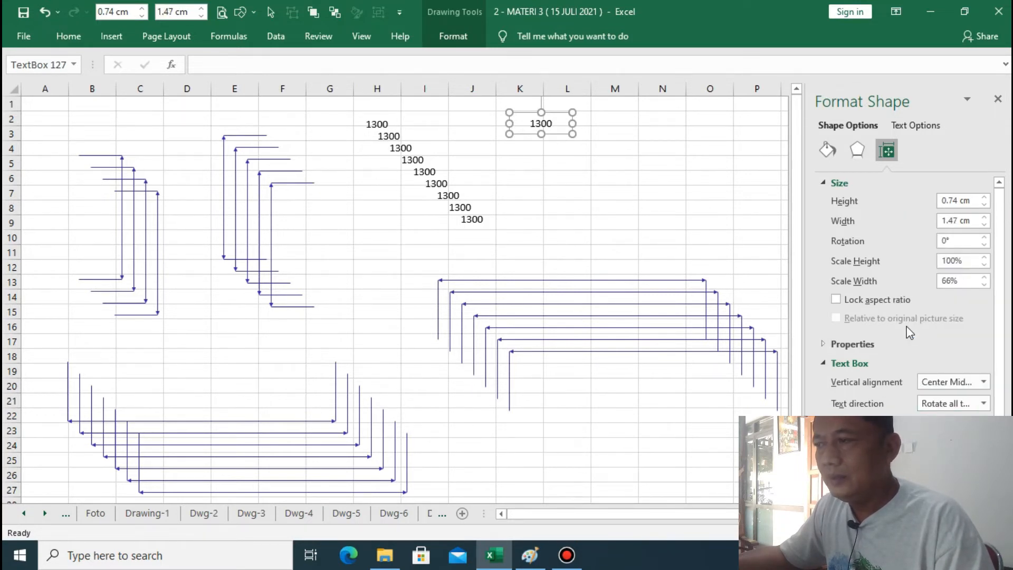
mouse_move(540, 134)
left_mouse_down()
mouse_move(536, 163)
mouse_move(545, 151)
left_mouse_up()
left_click(583, 160)
left_click(536, 129)
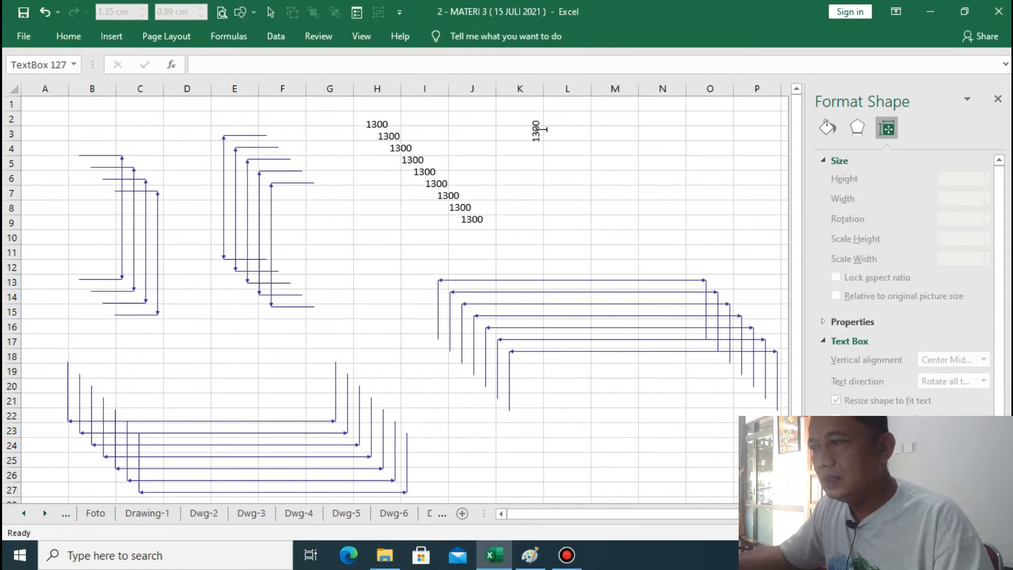
left_click_drag(549, 119, 530, 124)
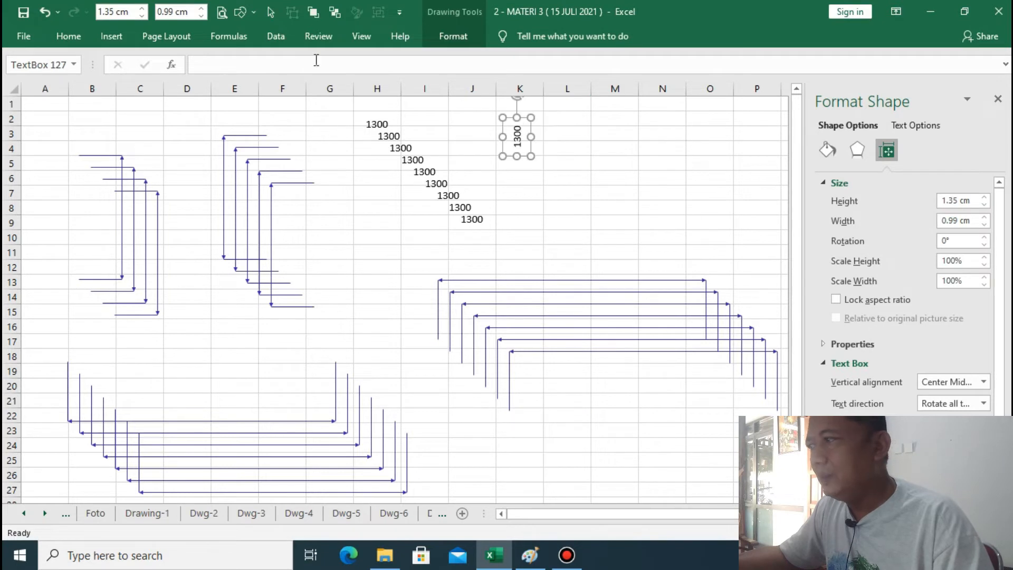
Copy the rotated 1300 text box and paste four copies of it
left_click(67, 36)
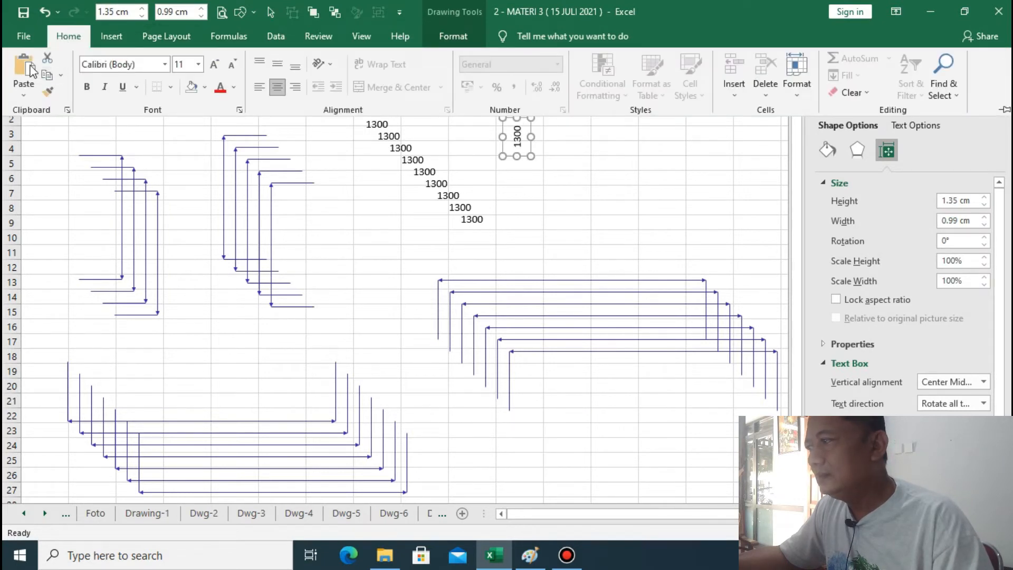
left_click(27, 67)
left_click(26, 67)
left_click(26, 67)
left_click(26, 67)
left_click(615, 196)
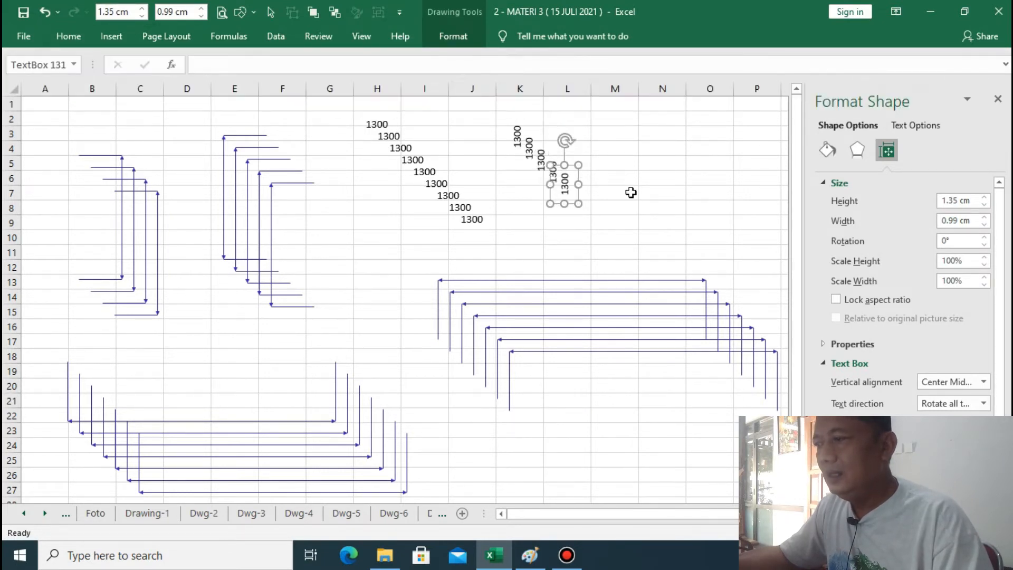
left_click(615, 194)
Widen the sheet tab area from the Drawing-1 worksheet until the Line-arrow tab is visible, and return to Line-arrow
left_click(143, 514)
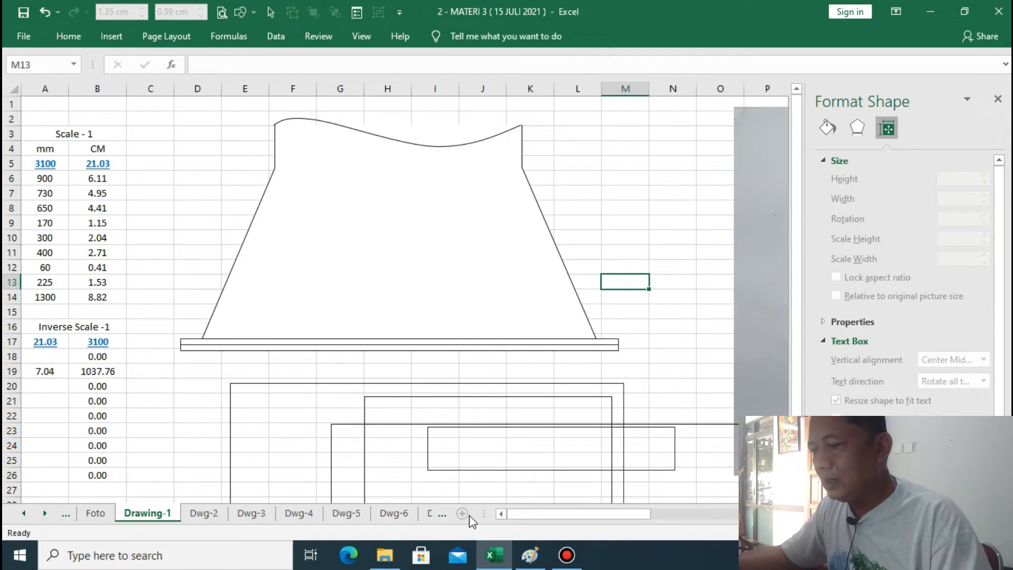
left_click_drag(486, 513, 665, 512)
left_click(496, 513)
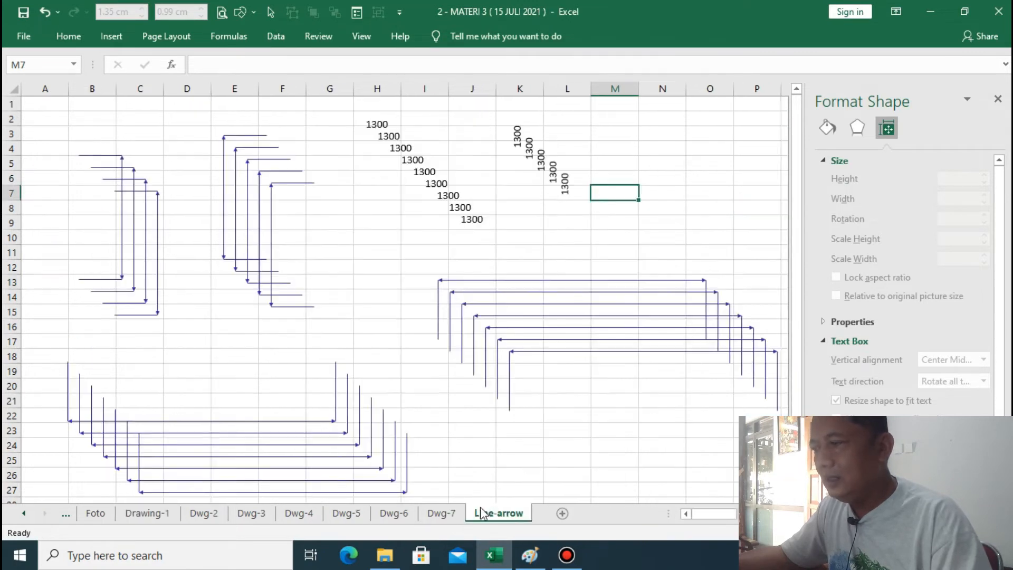
Cut the lowest bottom-group horizontal dimension line, the last left-group vertical one, the last horizontal 1300 and the last rotated 1300 text box
left_click(271, 497)
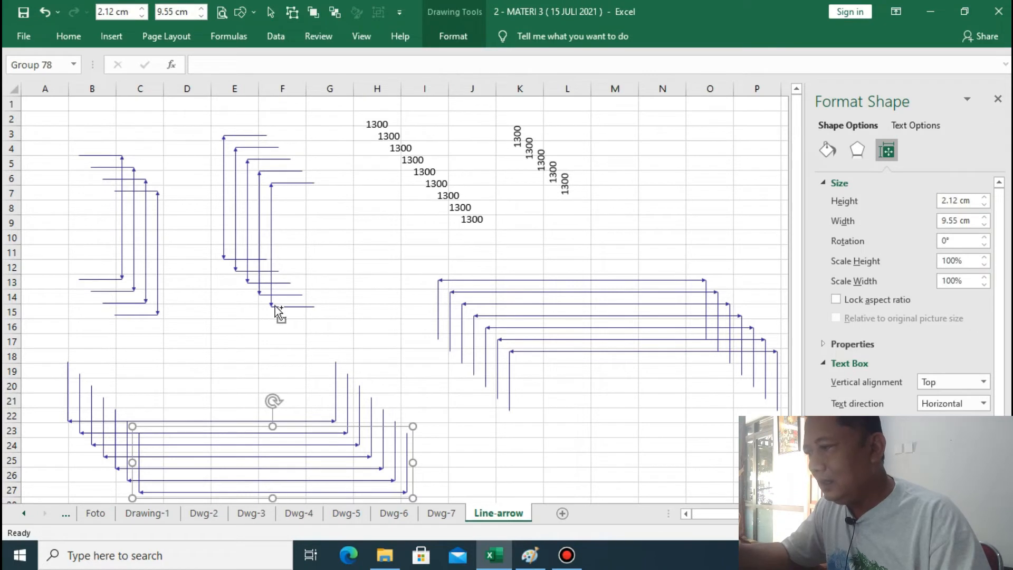
left_click(161, 308, "shift")
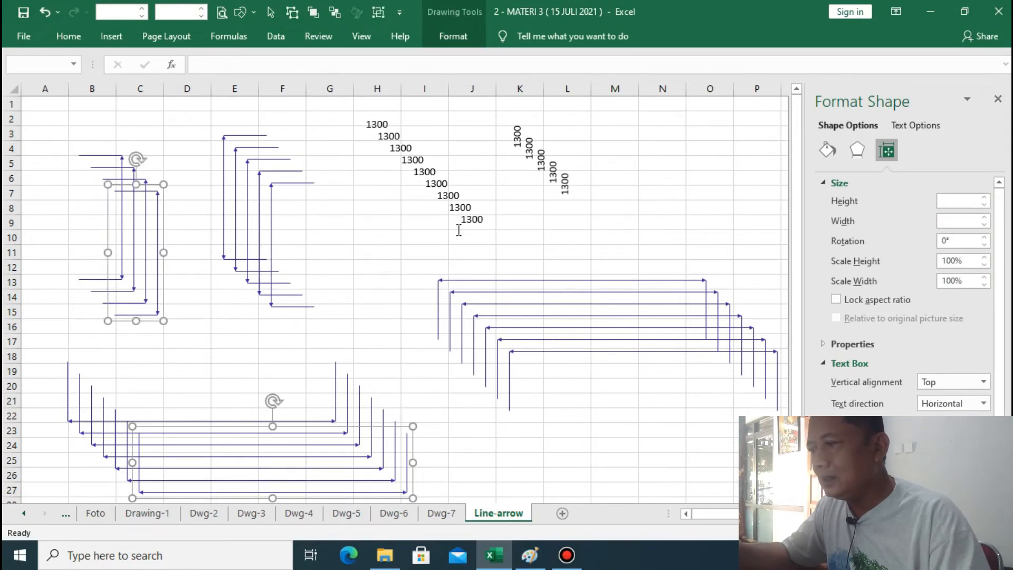
left_click(477, 224, "shift")
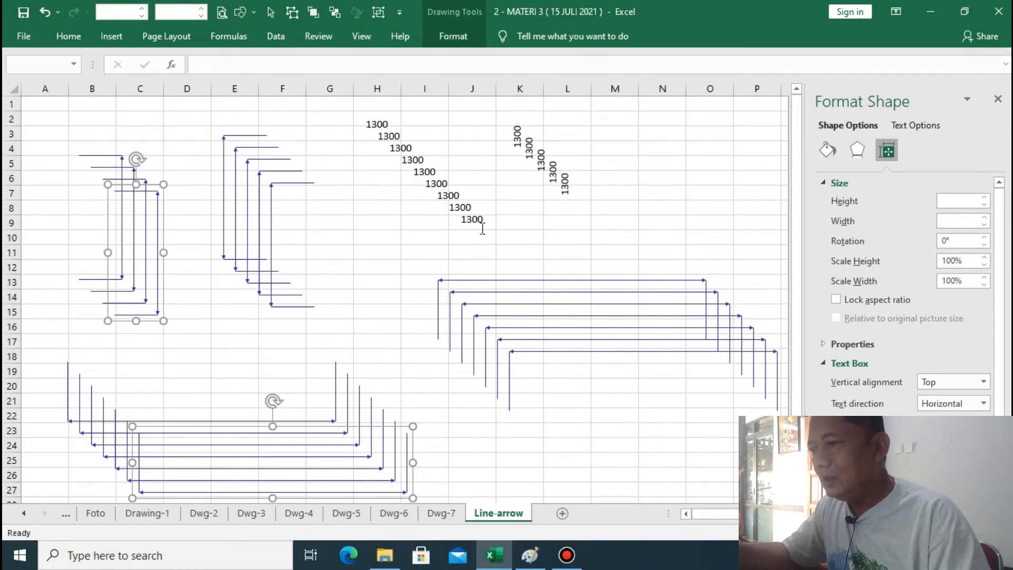
left_click(566, 175, "shift")
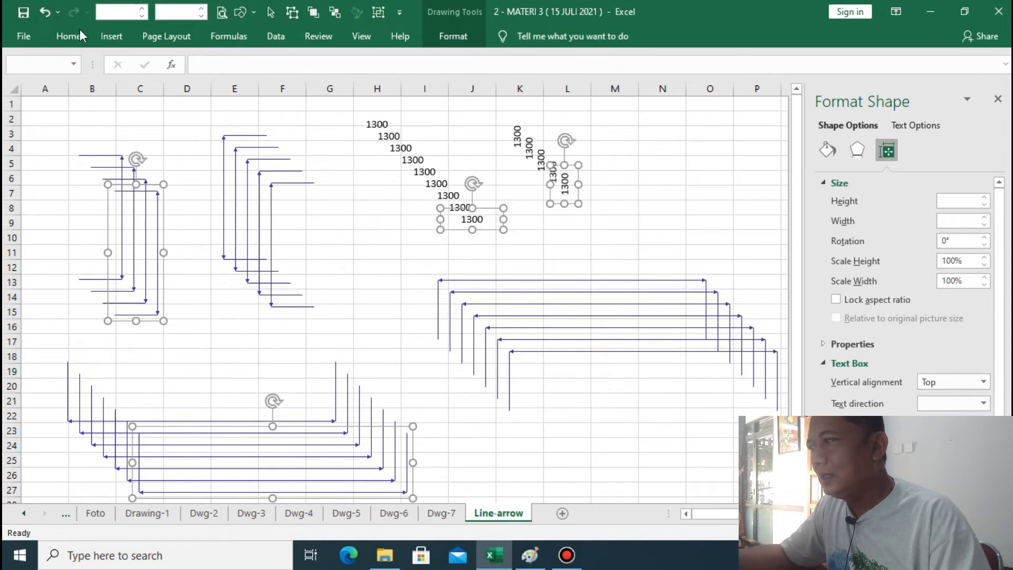
left_click(68, 37)
left_click(48, 59)
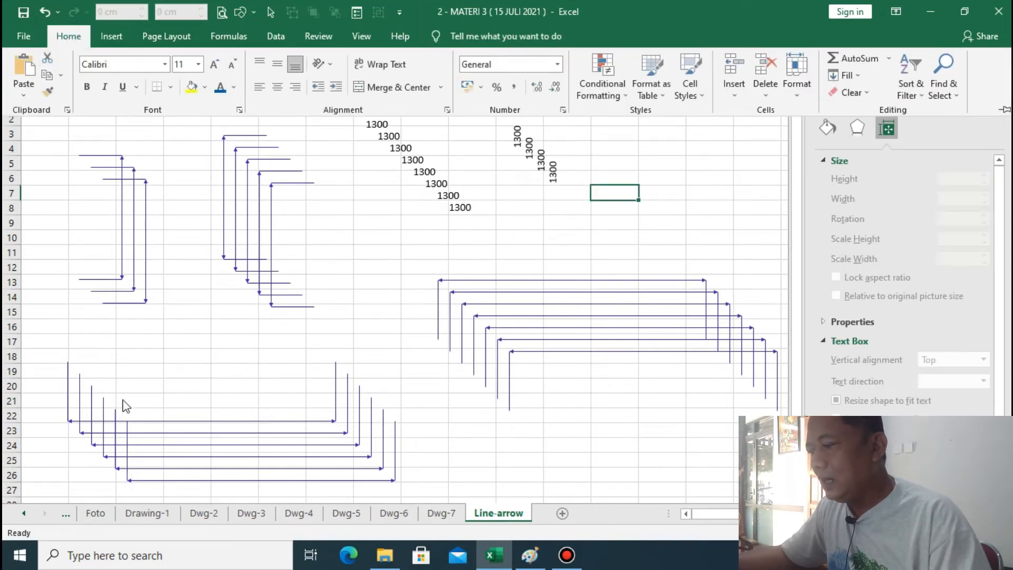
Paste the cut dimension lines and text boxes onto the Drawing-1 worksheet at column D, row 6, and close the Format Shape pane
left_click(159, 521)
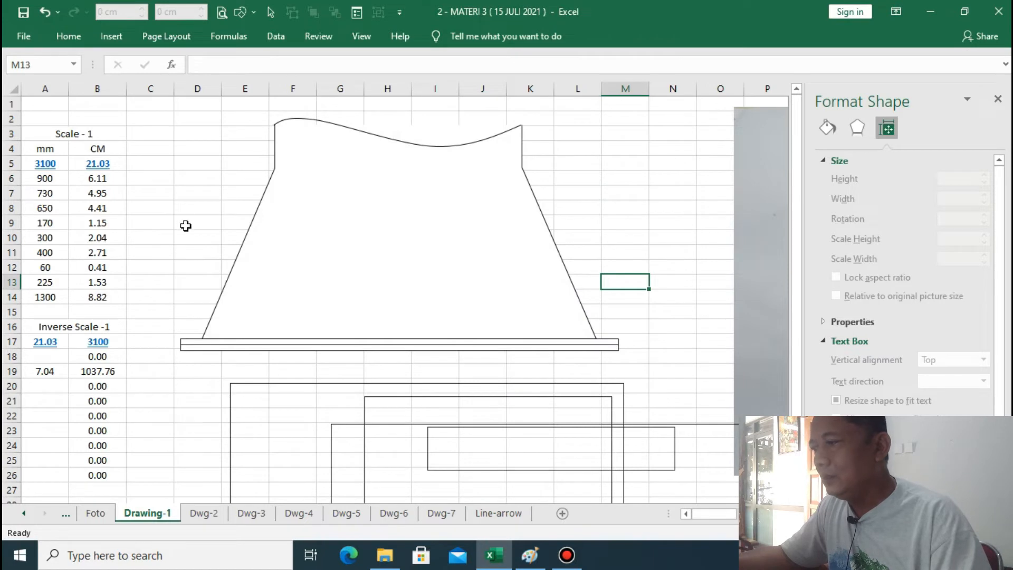
left_click_drag(190, 193, 190, 180)
right_click(189, 180)
left_click(219, 237)
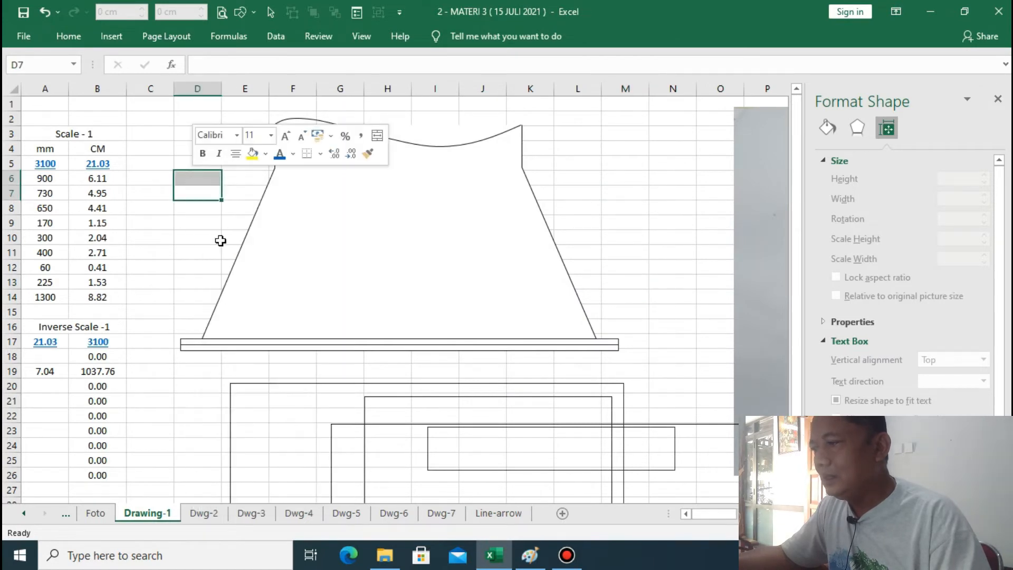
left_click(632, 253)
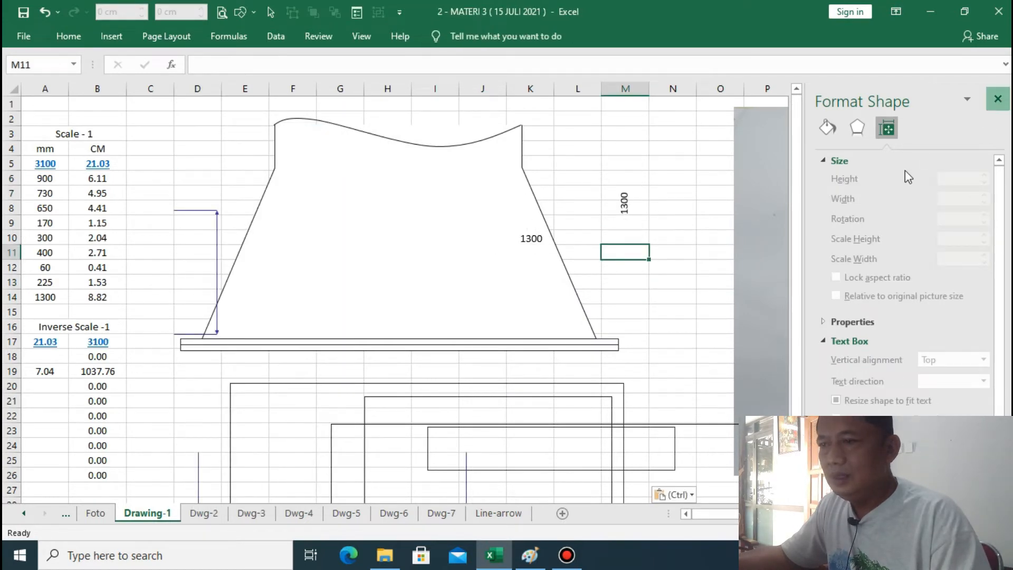
left_click(997, 99)
left_click(652, 210)
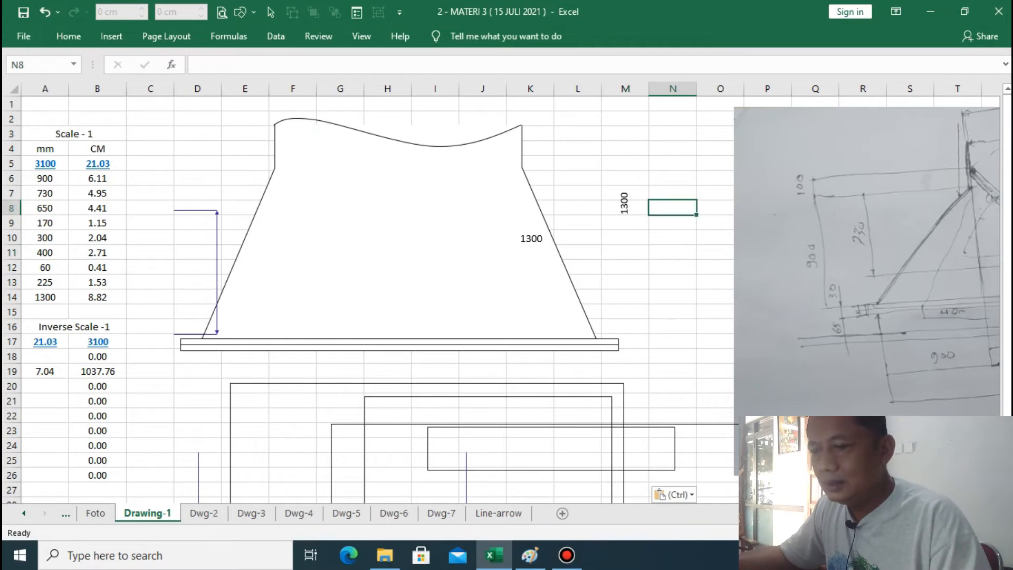
Fit the horizontal dimension line under the frame's base at about 15.61 cm wide, with shorter extension lines, and place the horizontal 1300 text above its middle
scroll(472, 389, "down", 1)
scroll(565, 429, "down", 2)
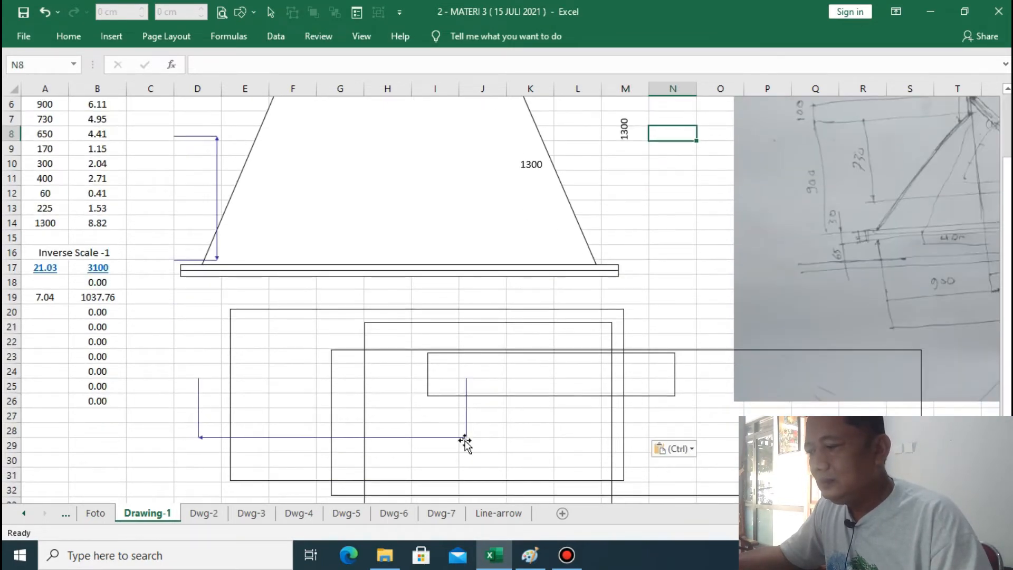
left_click_drag(464, 442, 446, 342)
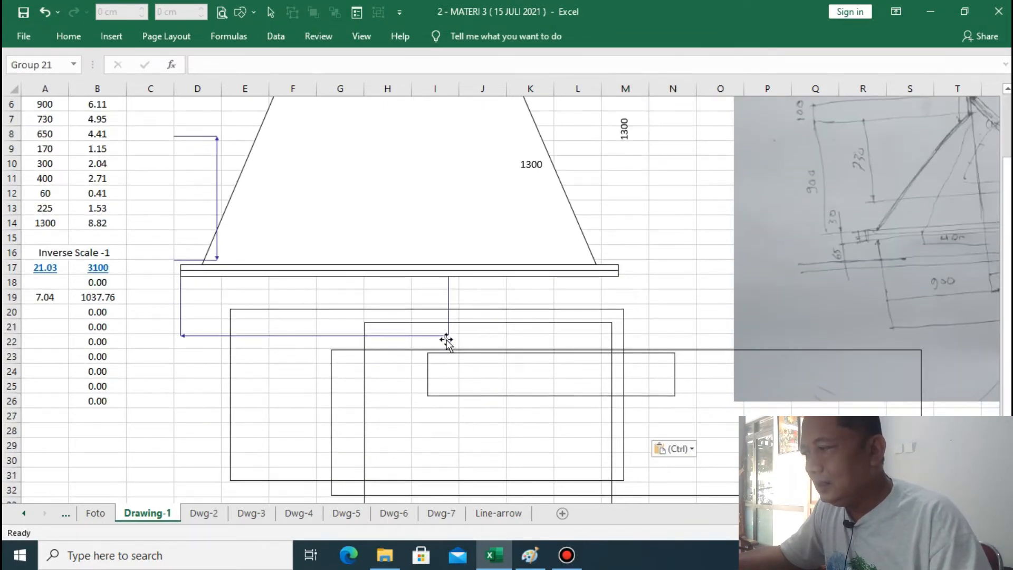
left_click_drag(456, 304, 618, 315)
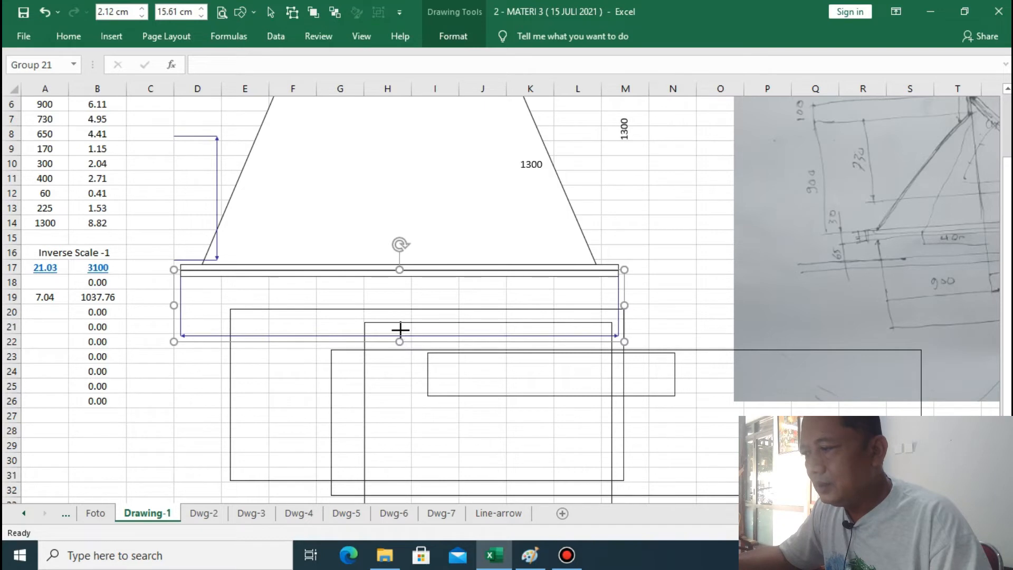
left_click_drag(400, 329, 400, 328)
left_click(520, 164)
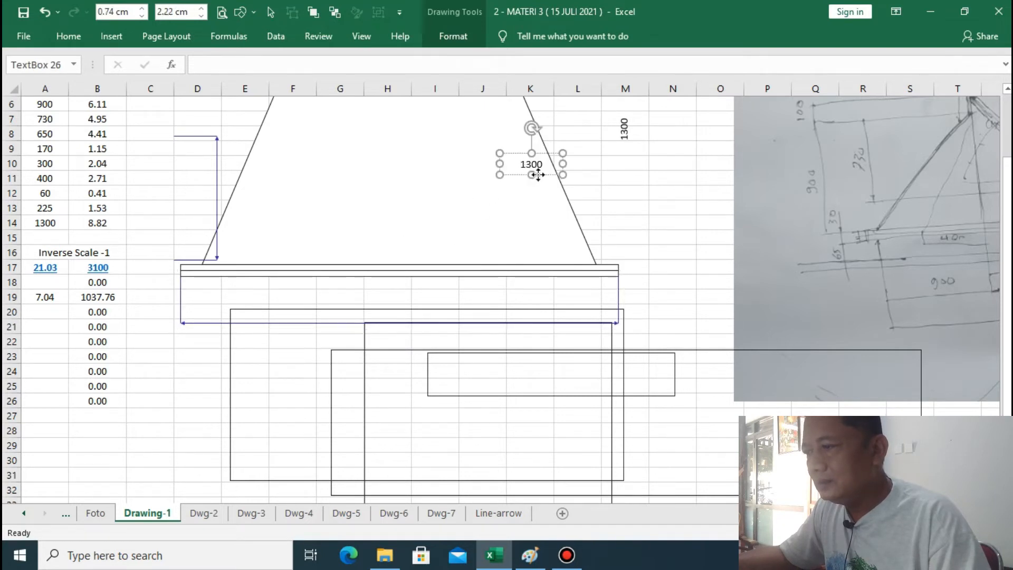
left_click_drag(537, 175, 384, 323)
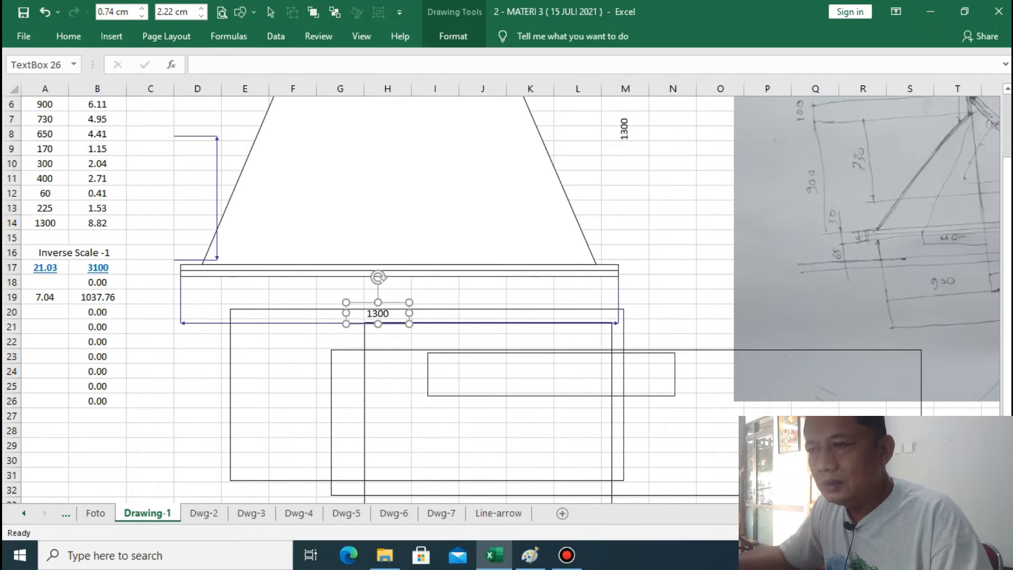
Place the vertical dimension line beside the frame's right slope, stretched from the slope's top to the base, about 6.06 cm high and 4.97 cm wide
scroll(377, 211, "up", 2)
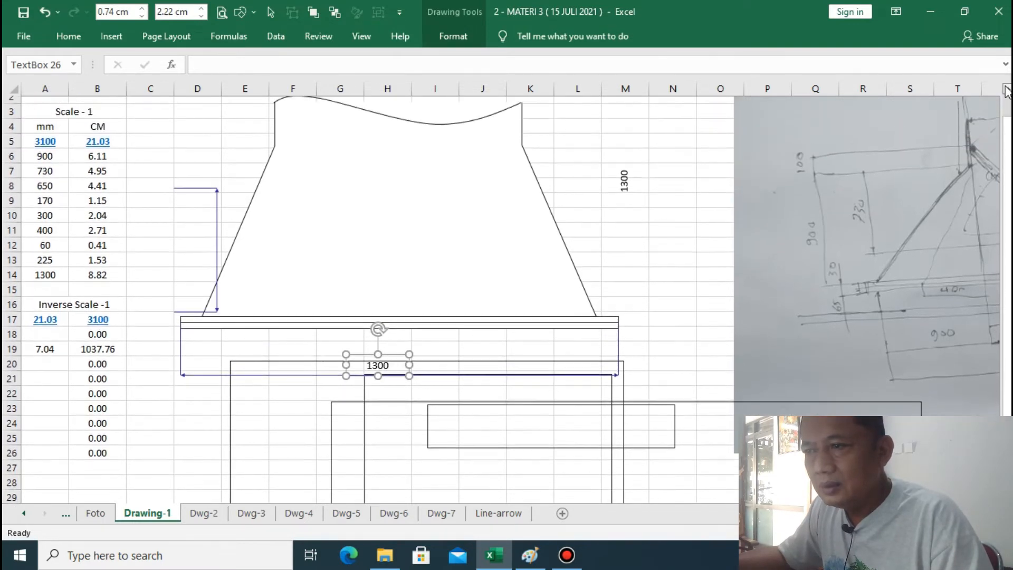
left_click_drag(222, 217, 565, 178)
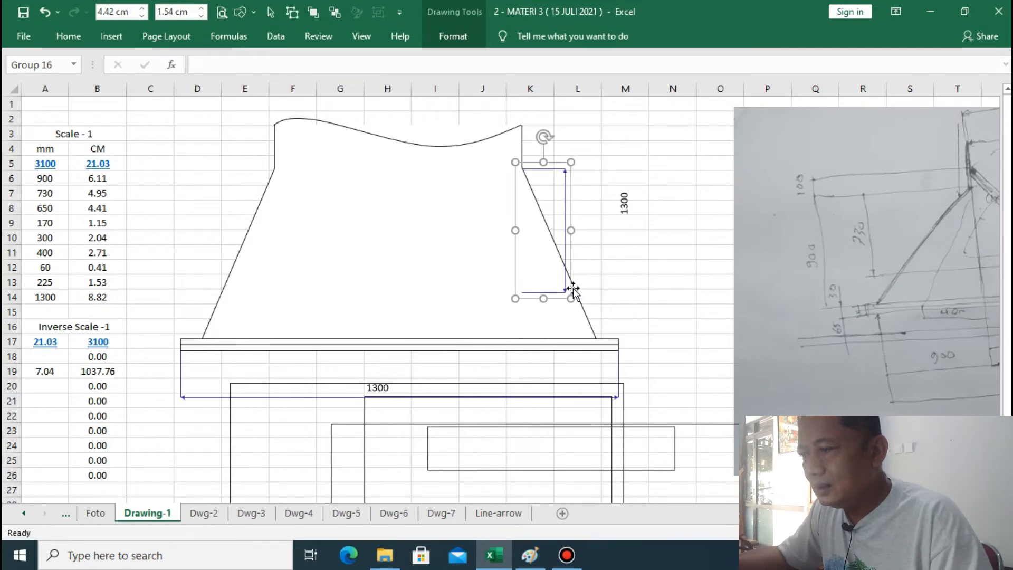
left_click_drag(571, 230, 660, 235)
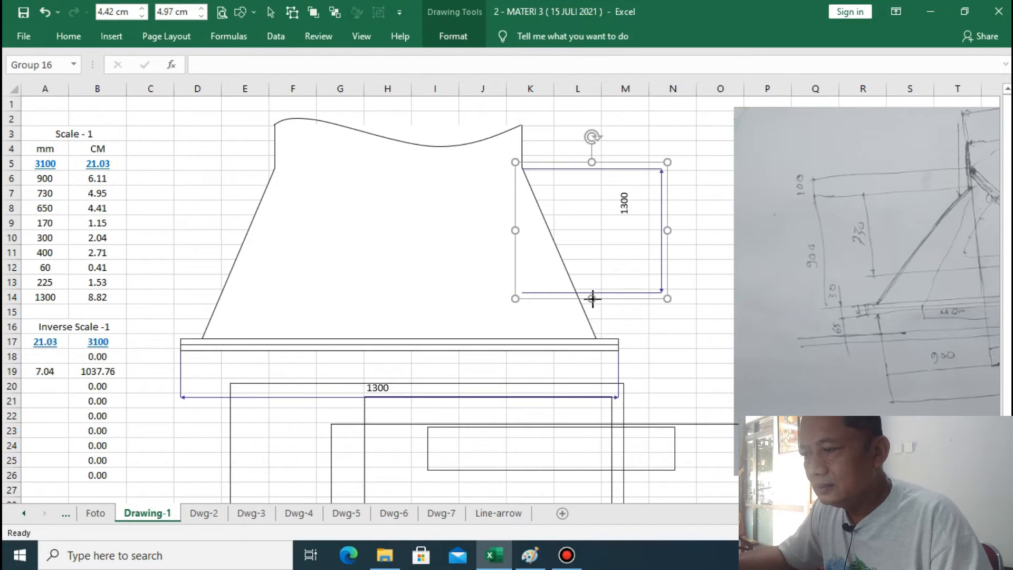
left_click_drag(593, 298, 583, 339)
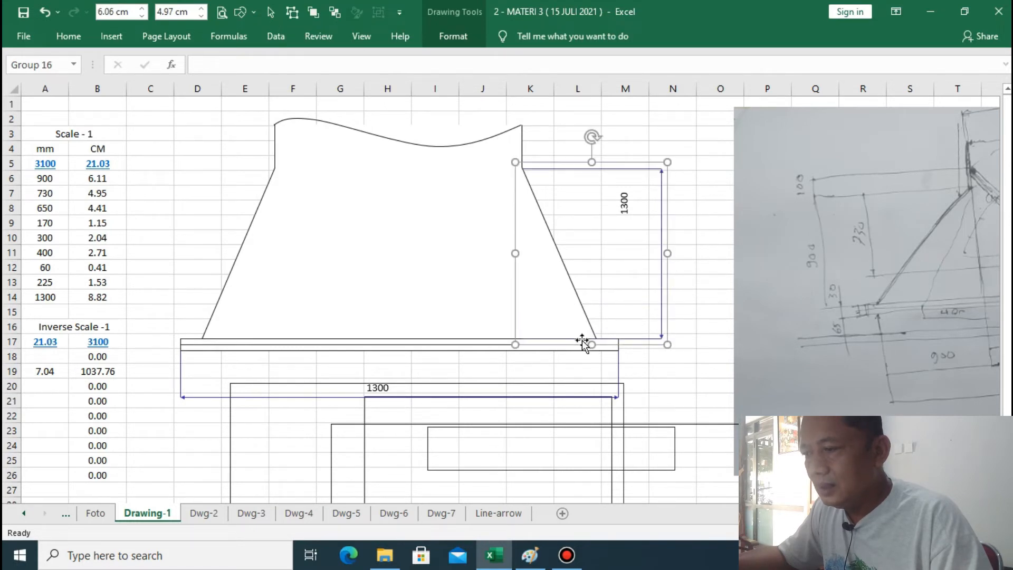
Move the hand-sketch photo farther from the drawing, to around column R, row 3
left_click(621, 340)
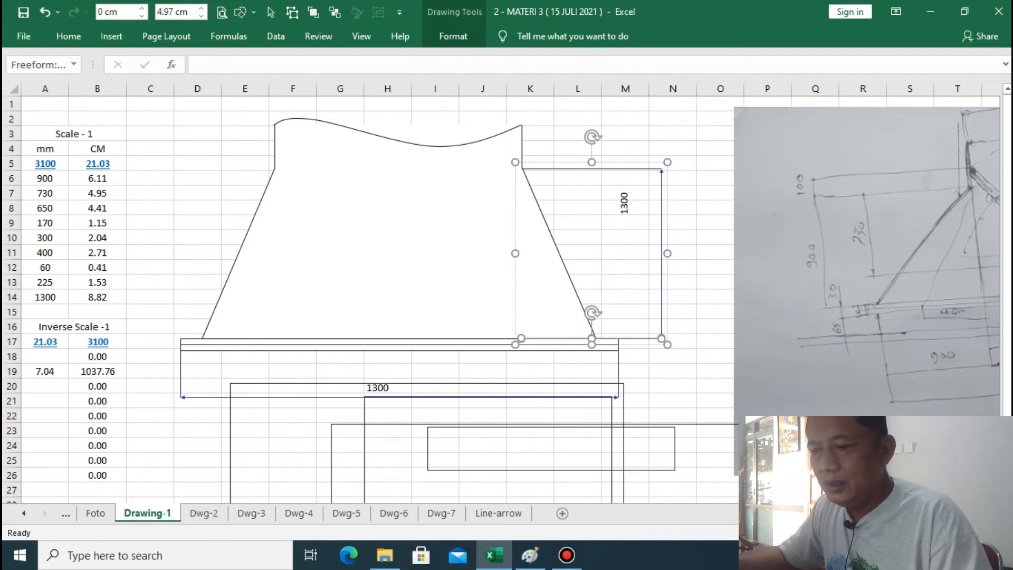
left_click(994, 513)
left_click(995, 513)
left_click(994, 513)
left_click_drag(695, 269, 802, 295)
Nudge the lower extension line of the vertical dimension rightward, past the arrow line
left_click(481, 339)
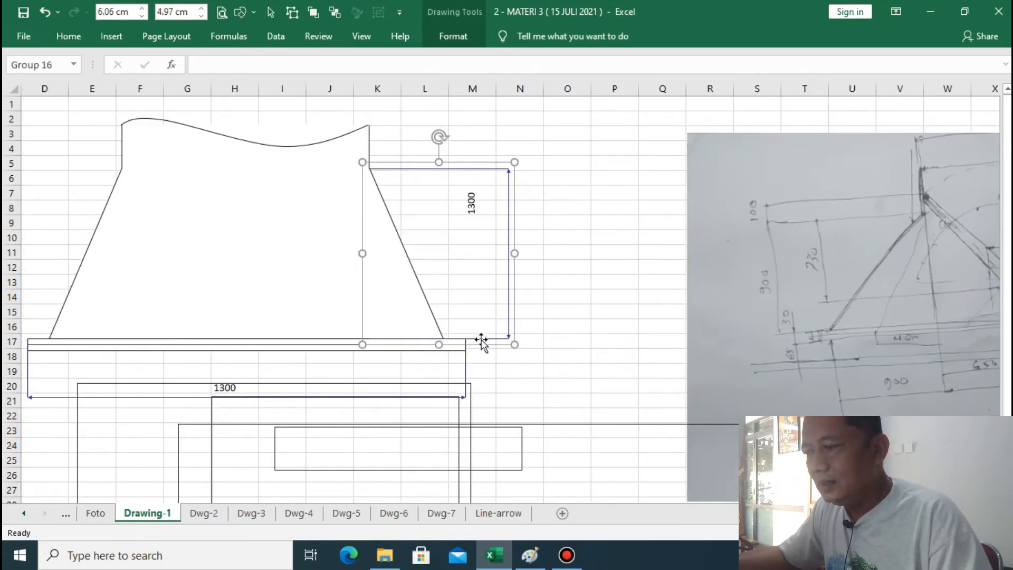
left_click(480, 339)
key("Right")
key("Right")
key("Right")
key("Right")
key("Right")
key("Right")
key("Right")
key("Right")
key("Right")
key("Right")
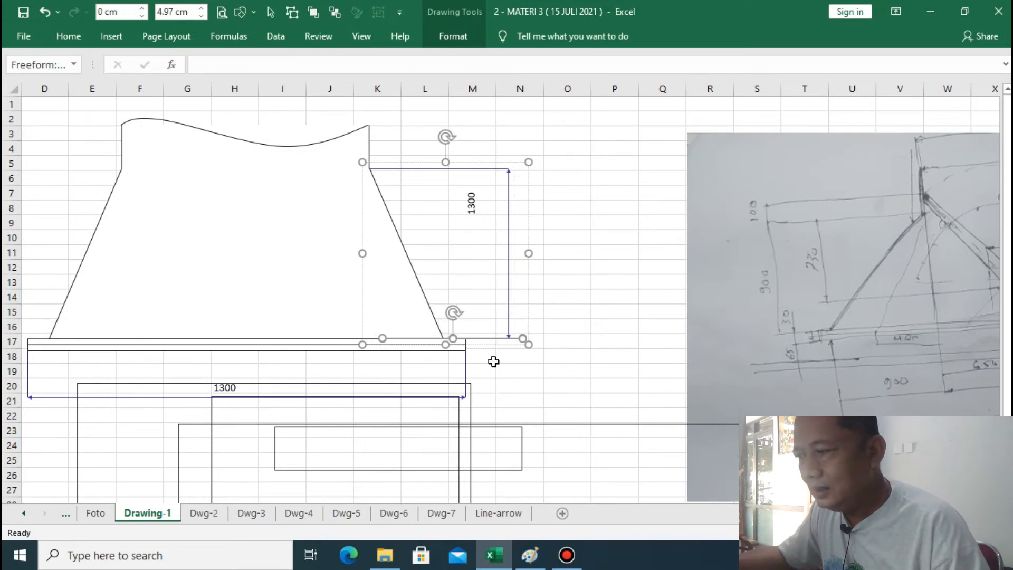
Shift the vertical dimension's lower extension line to start at the base's right end and shorten it to 1.5 cm, ending at the arrow line
key("ctrl+Right")
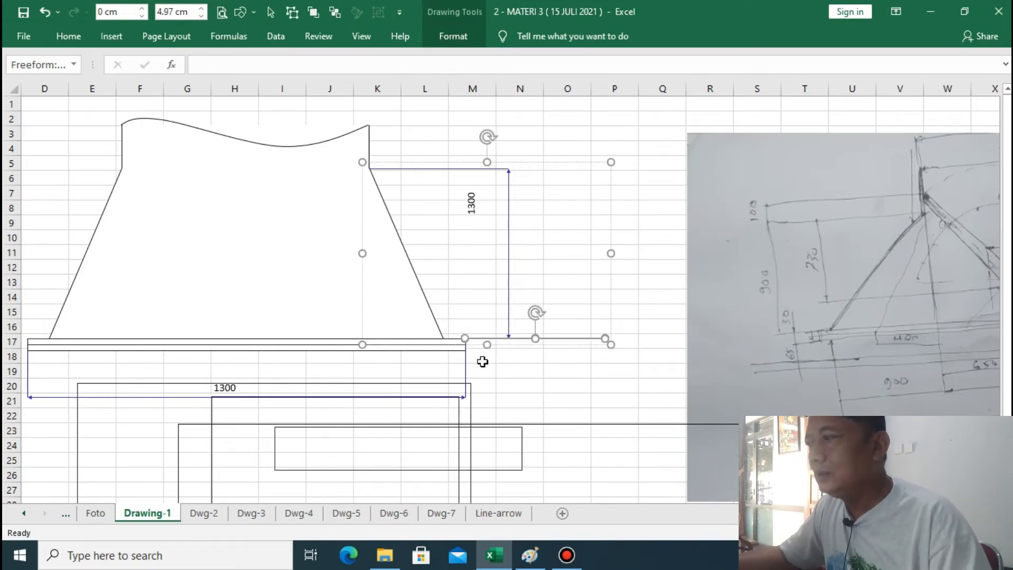
left_click(201, 16)
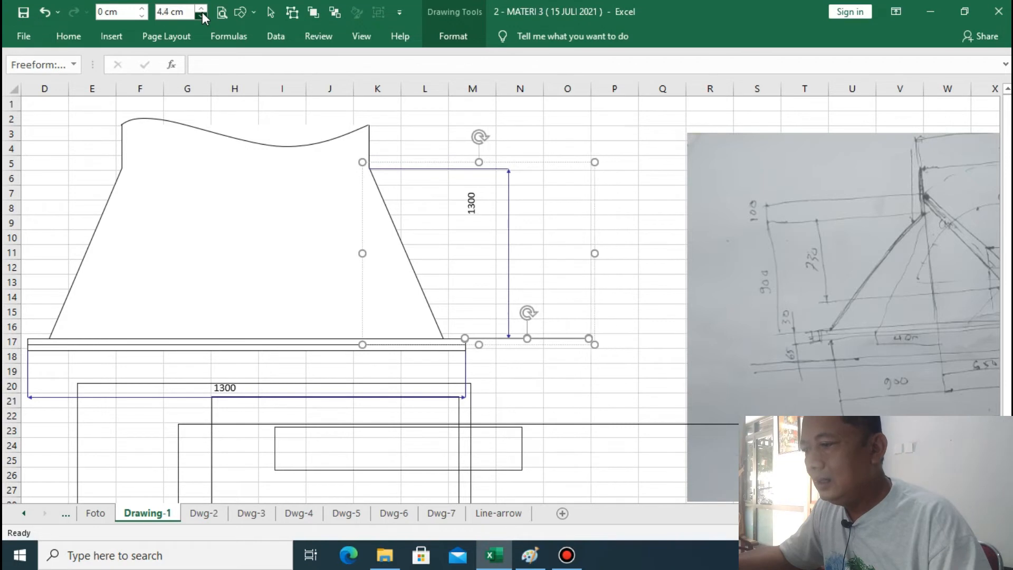
left_click_drag(202, 14, 202, 14)
left_click(201, 14)
left_click(576, 324)
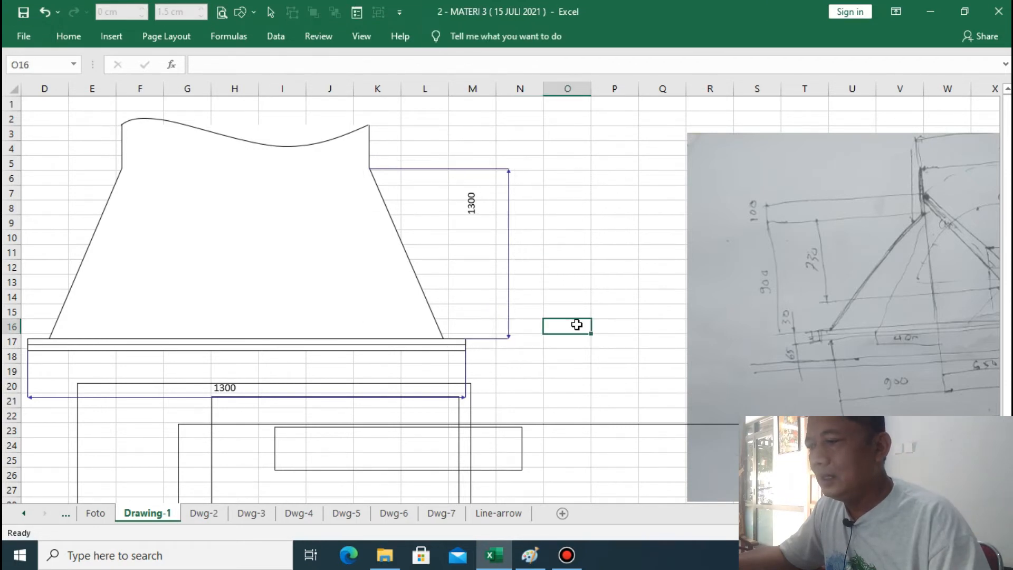
Move the vertical 1300 text beside the middle of the vertical dimension line and change it to 900
left_click(476, 211)
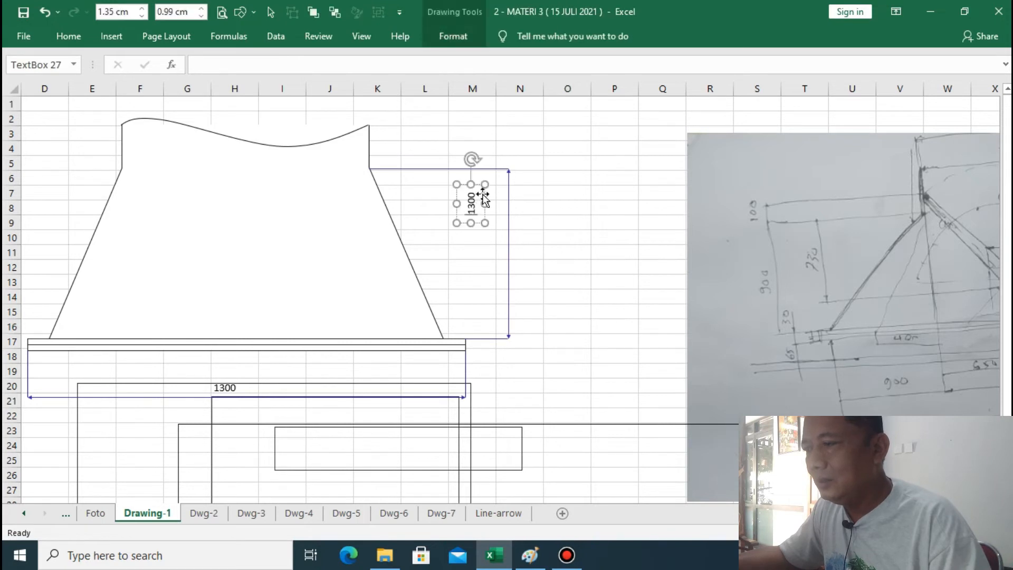
left_click_drag(486, 194, 511, 245)
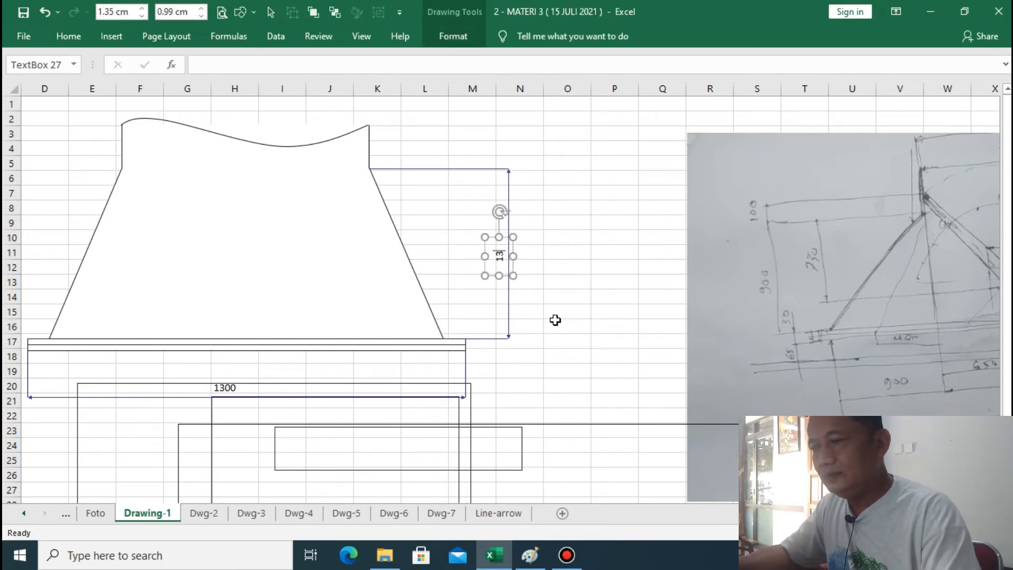
type("900")
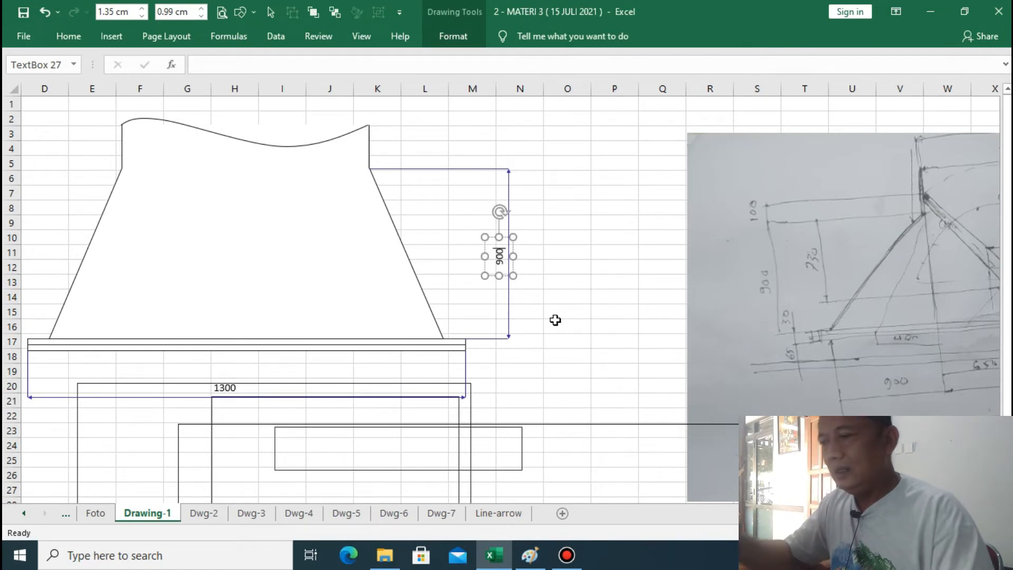
left_click(560, 324)
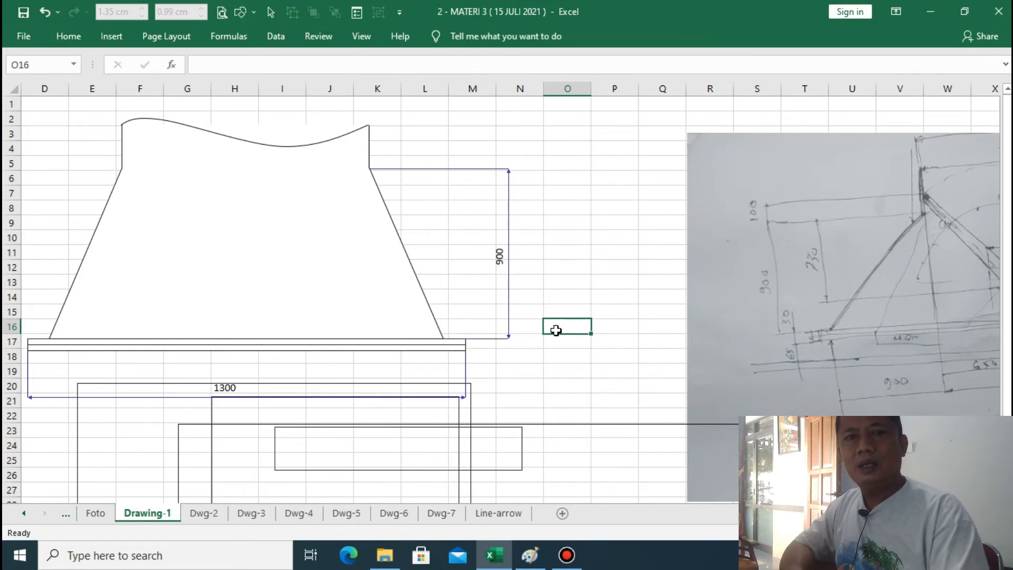
Examine the hand sketch and its dimensions, and compare them with the hood drawing and scale table
left_click(649, 314)
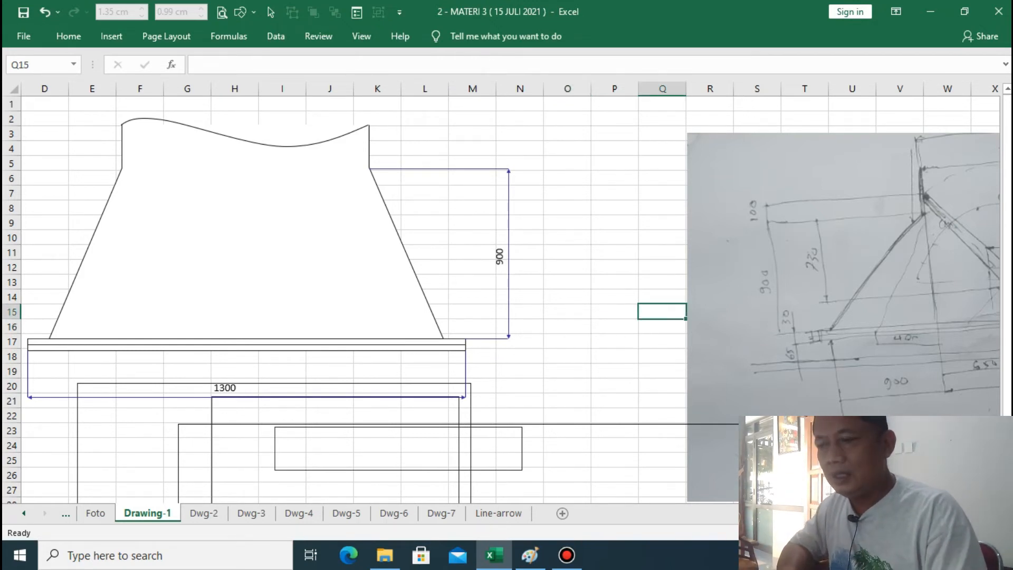
scroll(512, 293, "left", 3)
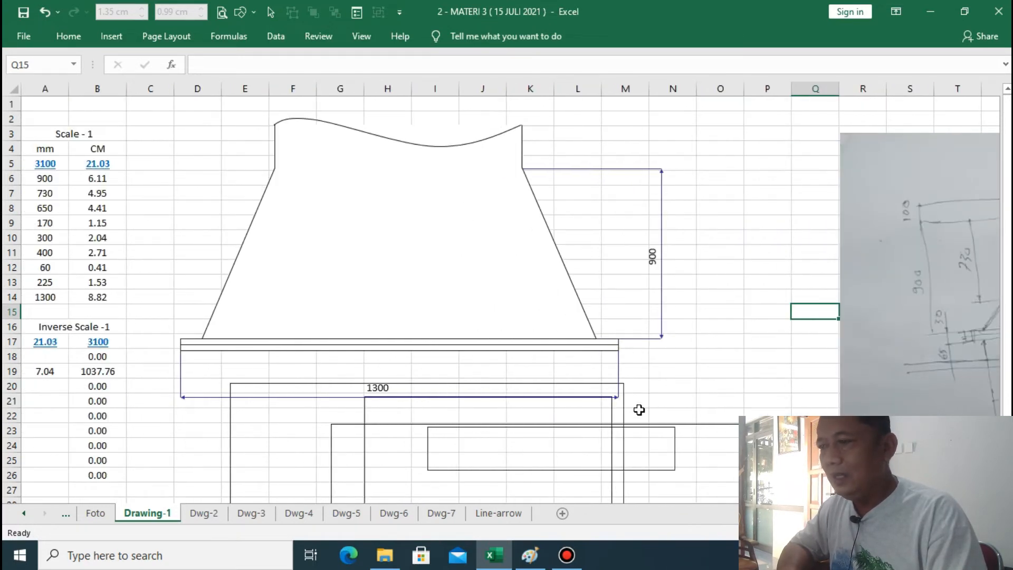
scroll(512, 293, "right", 13)
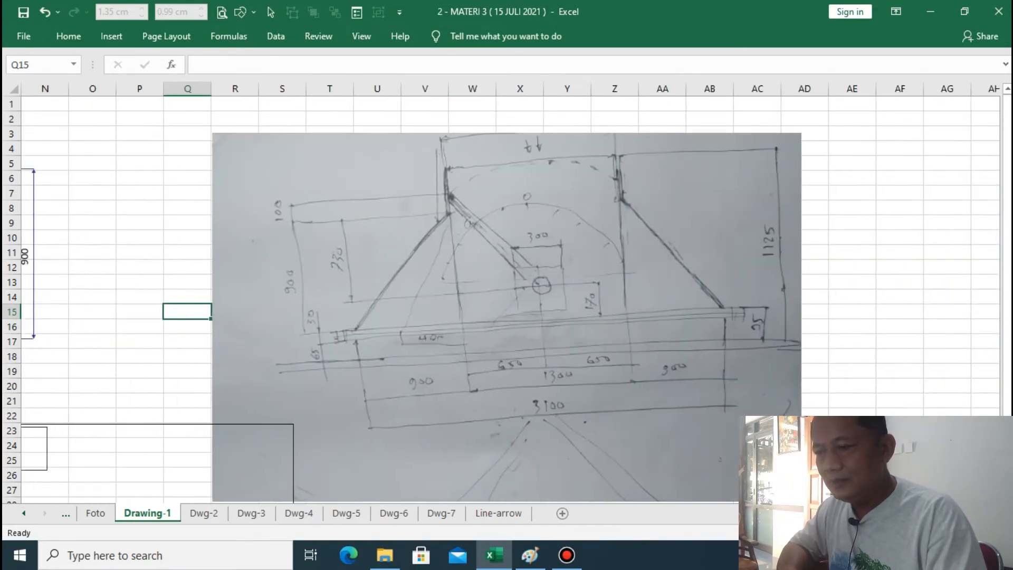
scroll(512, 293, "left", 1)
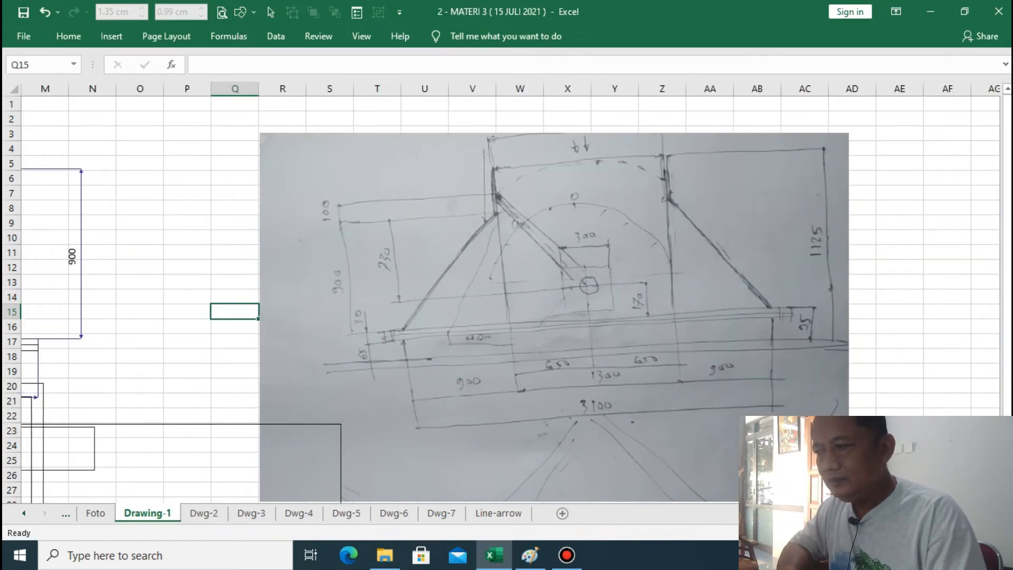
scroll(511, 293, "left", 12)
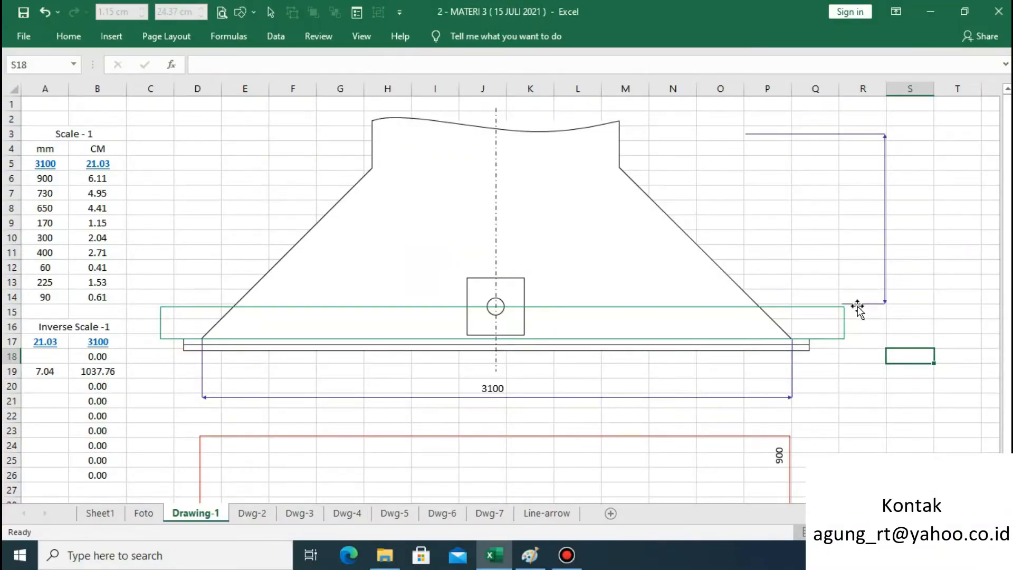
Fit the spare dimension between the shaft centre and the hood's base beside the square plate, and move the green helper rectangle below the drawing
left_click(782, 339)
left_click(558, 300)
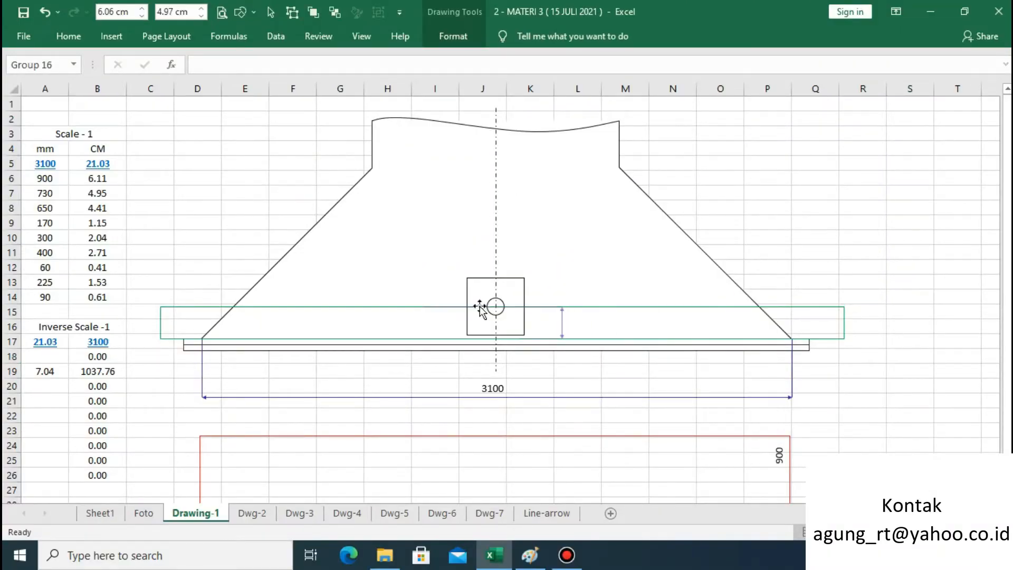
left_click_drag(423, 322, 525, 322)
left_click_drag(764, 307, 768, 457)
Draw a horizontal centre line about 3.47 cm long through the shaft circle and give it a dash-dot style
left_click(253, 13)
left_click(258, 42)
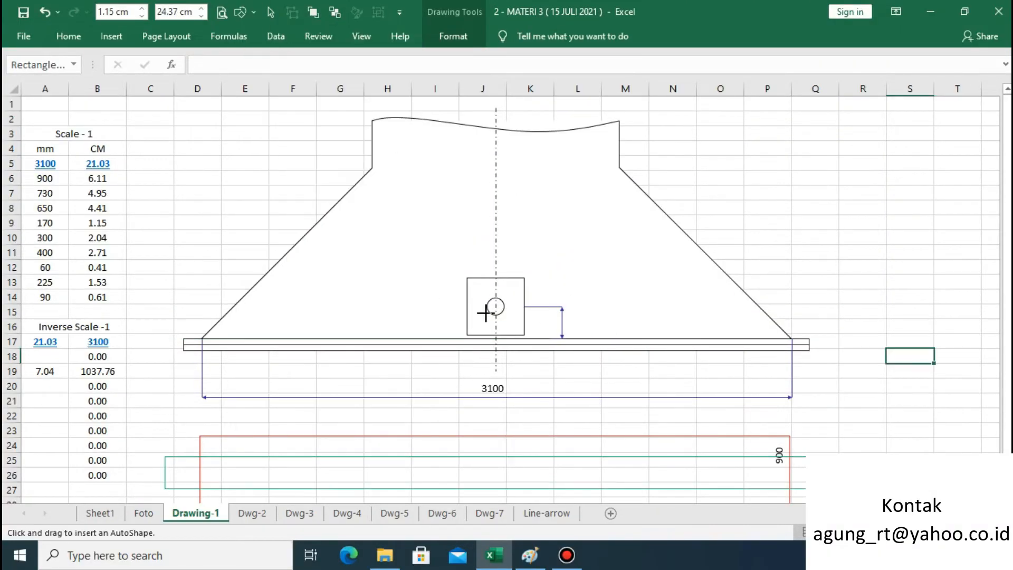
double_click(534, 307)
left_click(875, 263)
left_click(456, 307)
left_click(457, 307)
left_click_drag(457, 308, 467, 306)
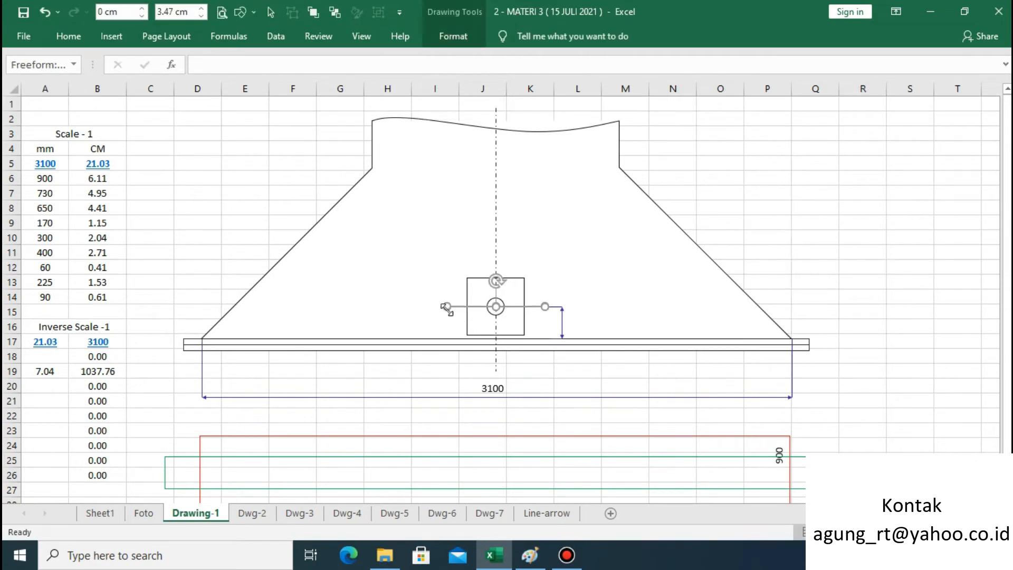
left_click(453, 37)
left_click(384, 75)
mouse_move(369, 307)
left_click(506, 369)
left_click(862, 237)
Move the loose 900 label beside the short height dimension and change it to 170
left_click(779, 454)
left_click_drag(793, 443, 804, 177)
left_click(836, 297)
Copy the 170 dimension line and stretch it along the hood's right side from the base to the upper corner of the slope
left_click(562, 322)
left_click(69, 36)
left_click(42, 75)
key("ctrl+v")
left_click(545, 334)
left_click_drag(545, 334, 567, 314)
left_click(769, 222)
left_click_drag(803, 182, 658, 189)
left_click_drag(662, 183, 813, 183)
left_click_drag(713, 205, 727, 338)
left_click_drag(812, 253, 846, 252)
Shift the new dimension's lower extension line outward and shorten it to end at the dimension arrow
left_click(817, 338)
key("Right")
key("Right")
key("Right")
key("Right")
key("Right")
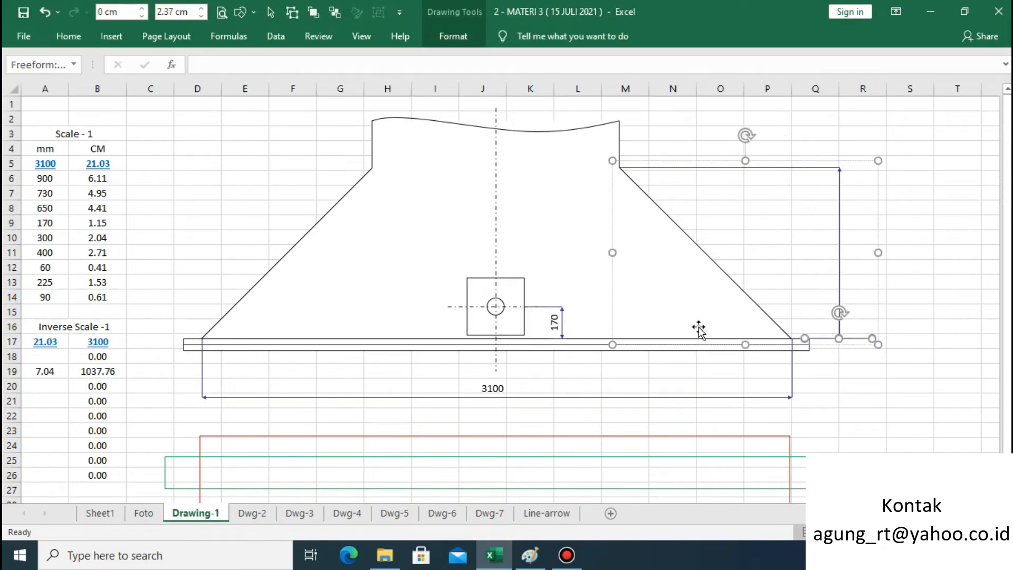
left_click(201, 15)
left_click(201, 16)
left_click(201, 16)
left_click(201, 16)
left_click(201, 16)
left_click(201, 16)
Copy the 170 label beside the tall height dimension on the right and change it to 900
left_click(909, 401)
left_click(552, 322)
left_click(69, 36)
left_click(42, 75)
key("ctrl+v")
left_click_drag(569, 311, 832, 232)
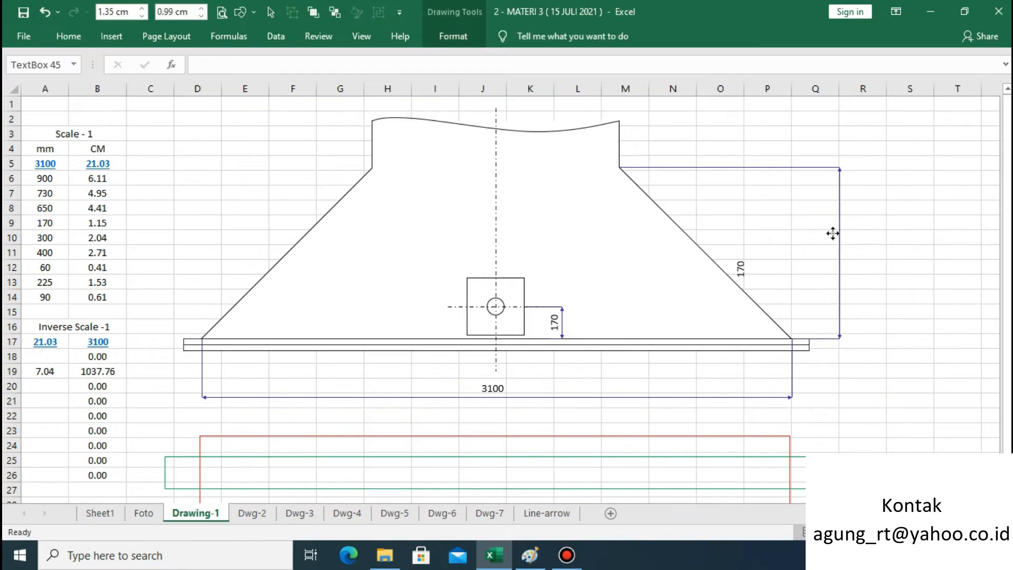
key("BackSpace")
key("BackSpace")
key("BackSpace")
type("900")
left_click(880, 314)
left_click(954, 397)
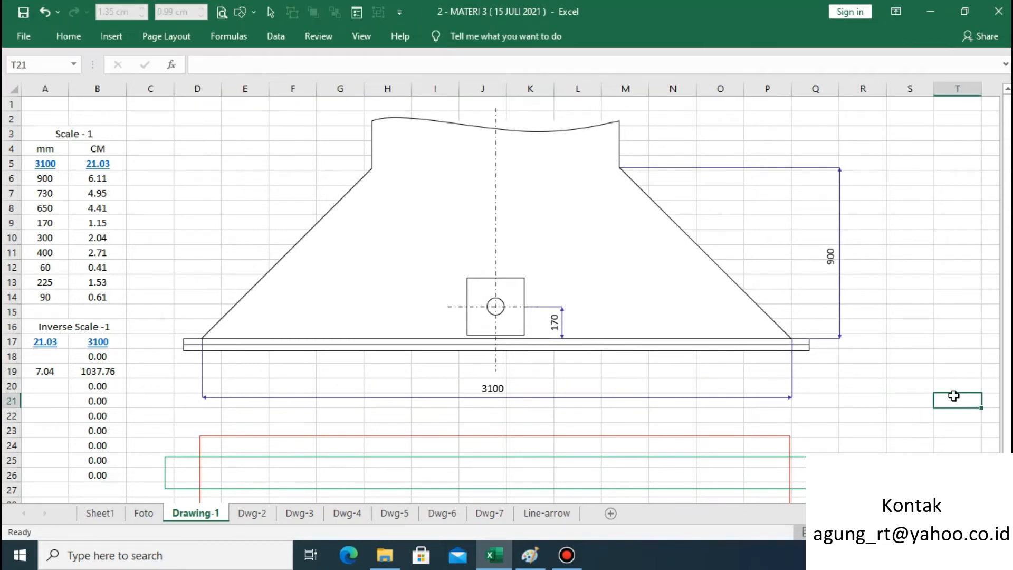
Copy the 3100 dimension line and flip the copy vertically
left_click(776, 398)
left_click(68, 37)
key("ctrl+v")
left_click(452, 36)
left_click(835, 96)
left_click(844, 147)
left_click(909, 341)
Insert three rows at the top of the sheet to make room above the drawing
left_click_drag(670, 104, 671, 133)
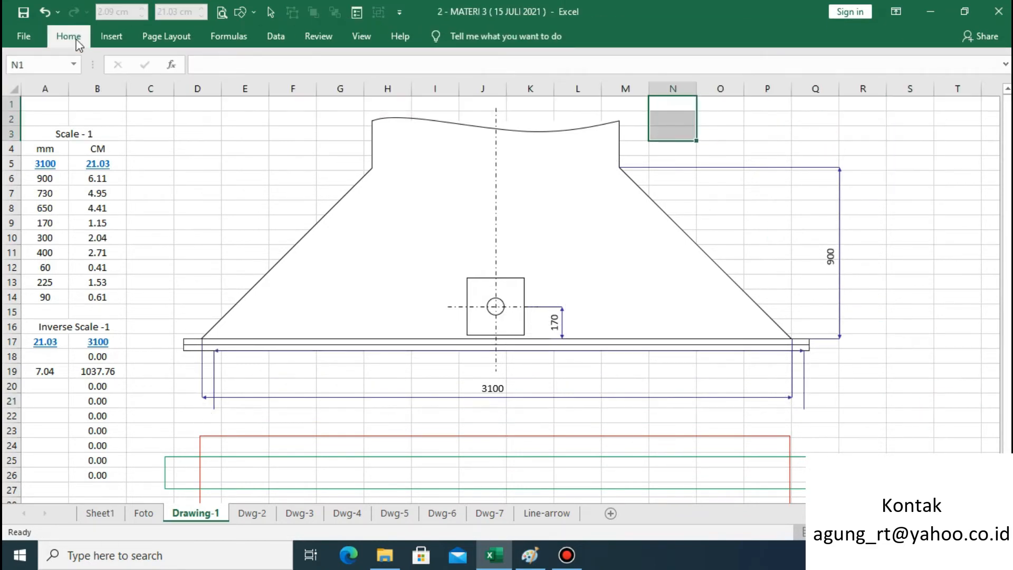
left_click(76, 40)
left_click(799, 91)
left_click(838, 132)
Fit the flipped dimension line across the hood's upper opening and add a copied label above it reading 1300
mouse_move(804, 420)
left_mouse_down()
mouse_move(962, 135)
mouse_move(618, 156)
left_mouse_up()
left_click_drag(494, 103, 494, 118)
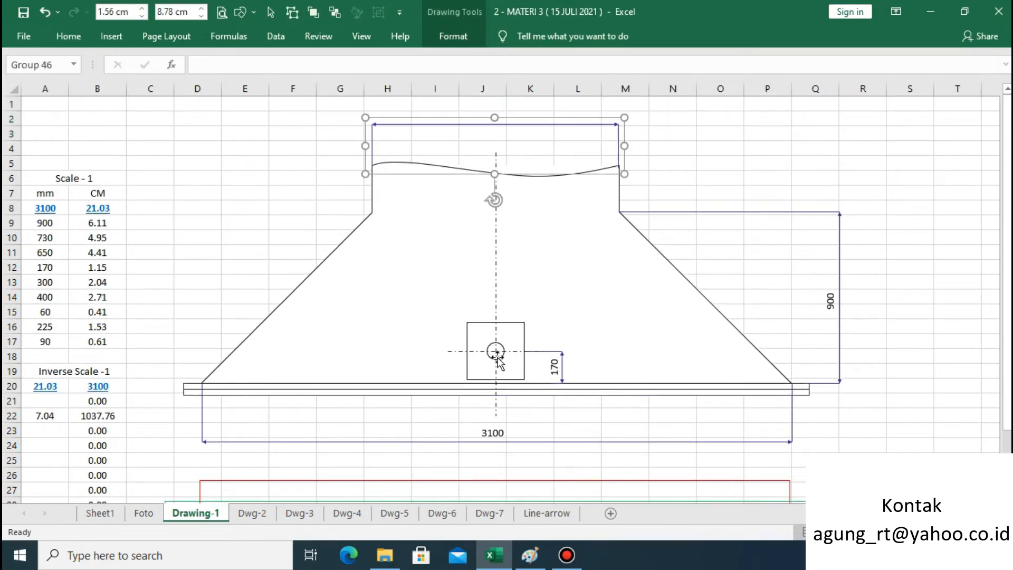
left_click(480, 421)
left_click(69, 36)
left_click(46, 75)
key("ctrl+v")
left_click_drag(512, 397, 512, 124)
double_click(494, 115)
key("Delete")
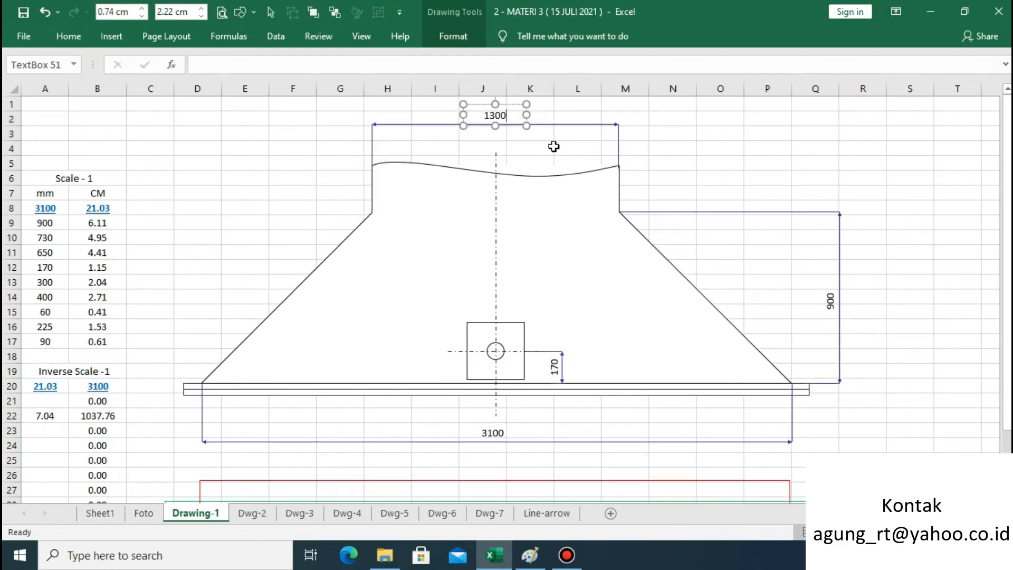
left_click(936, 354)
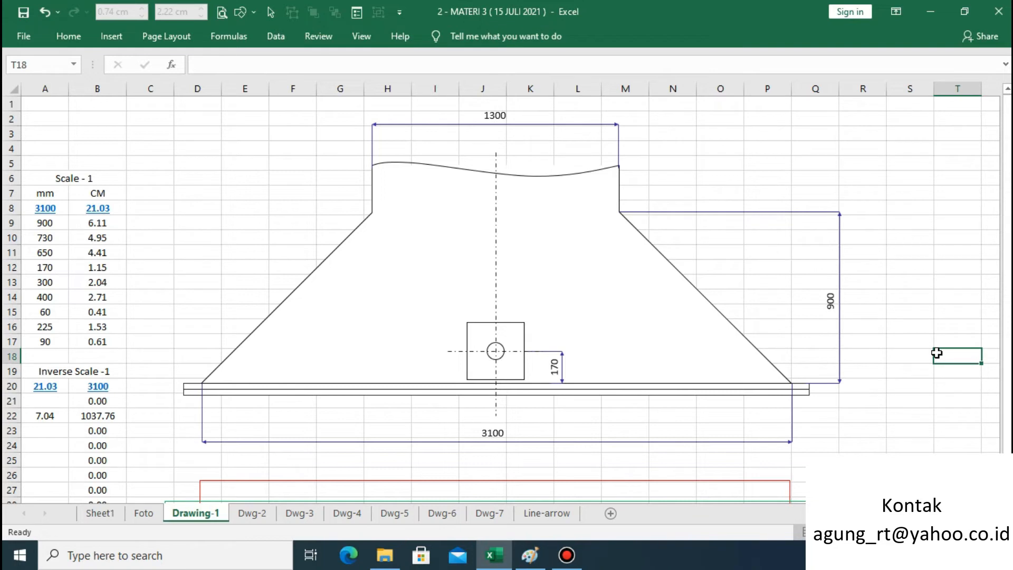
Copy the 3100 dimension line and resize it to 1.03 by 10.48 cm, spanning from the hood's left end to the centre line
left_click(670, 413)
left_click(68, 37)
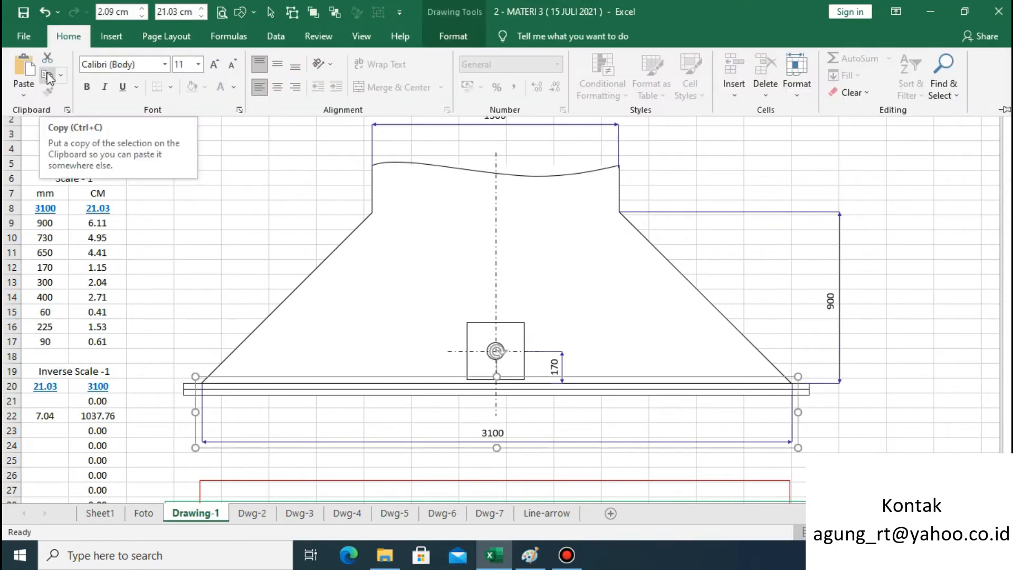
left_click(48, 77)
key("ctrl+v")
left_click_drag(404, 455, 399, 415)
left_click_drag(497, 350, 497, 398)
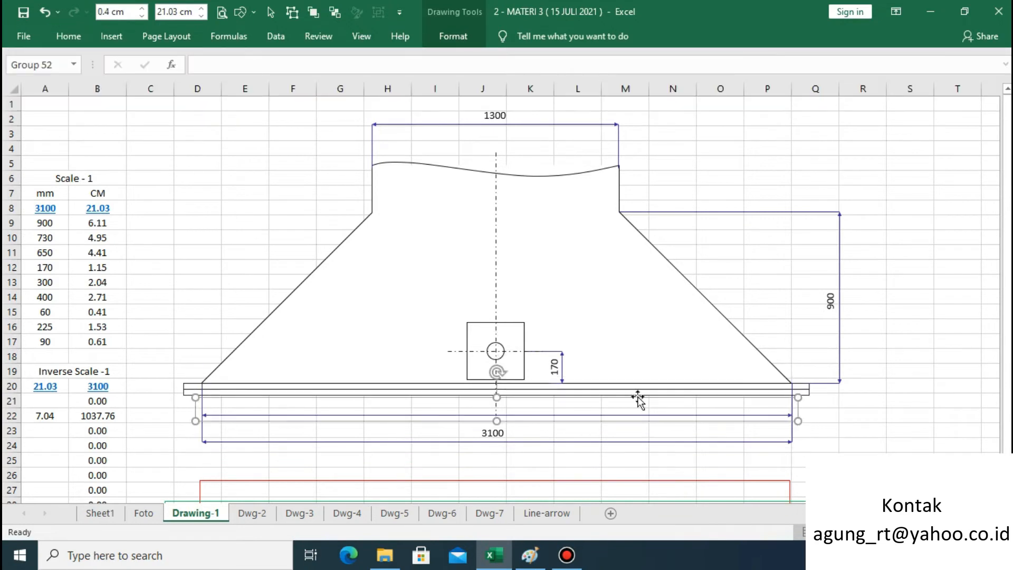
left_click_drag(797, 410, 571, 393)
left_click_drag(495, 398, 495, 398)
left_click_drag(348, 421, 348, 433)
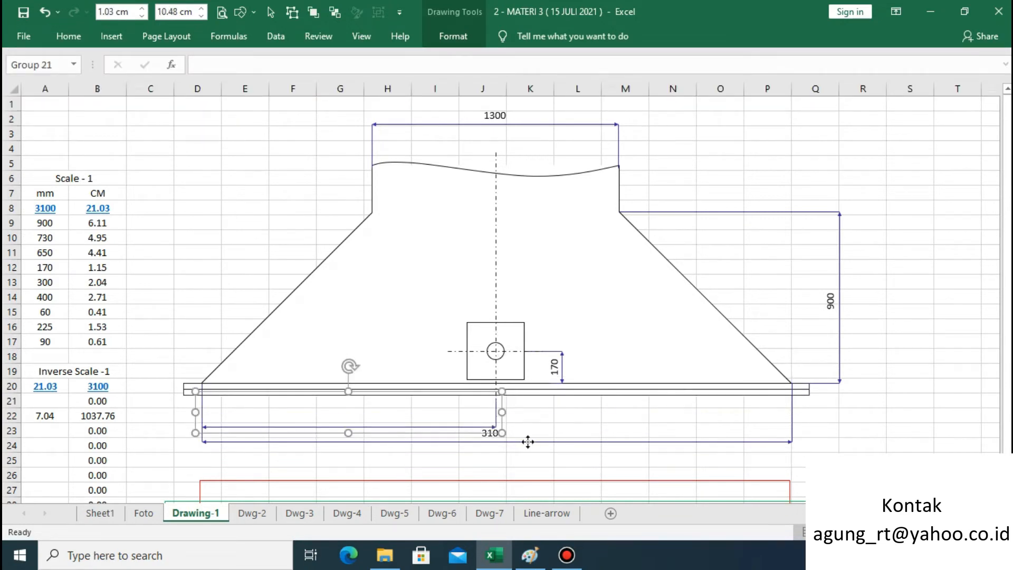
Move the 3100 label and its dimension line lower, clear of the half-span dimension
left_click(526, 441)
left_click(500, 434)
mouse_move(497, 448)
left_mouse_down()
mouse_move(497, 462)
mouse_move(506, 458)
left_mouse_up()
Copy the half-span dimension line to the right of the centre line
left_click(438, 426)
left_click_drag(438, 426, 739, 445)
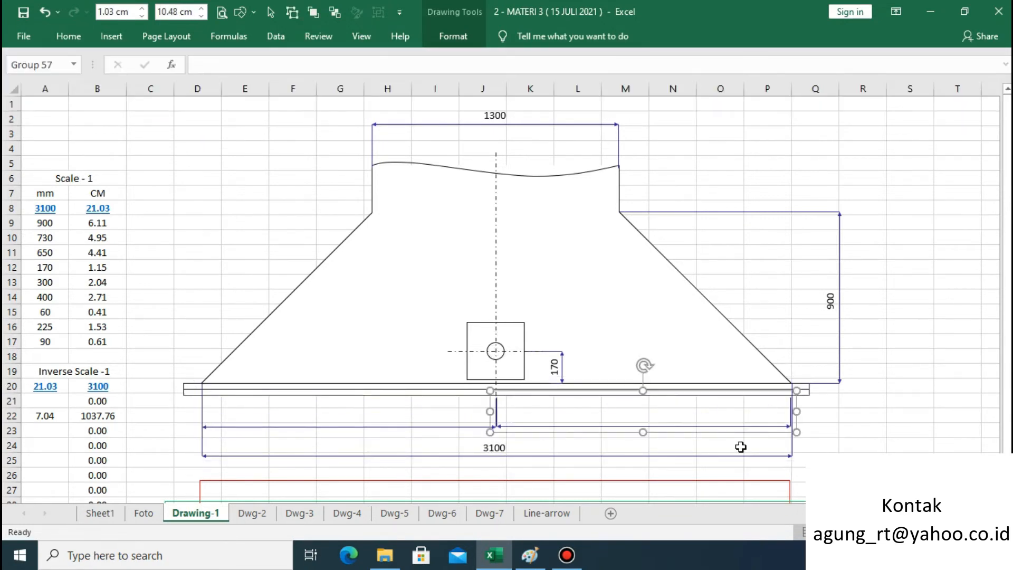
left_click(847, 442)
left_click(780, 454)
left_click(753, 356)
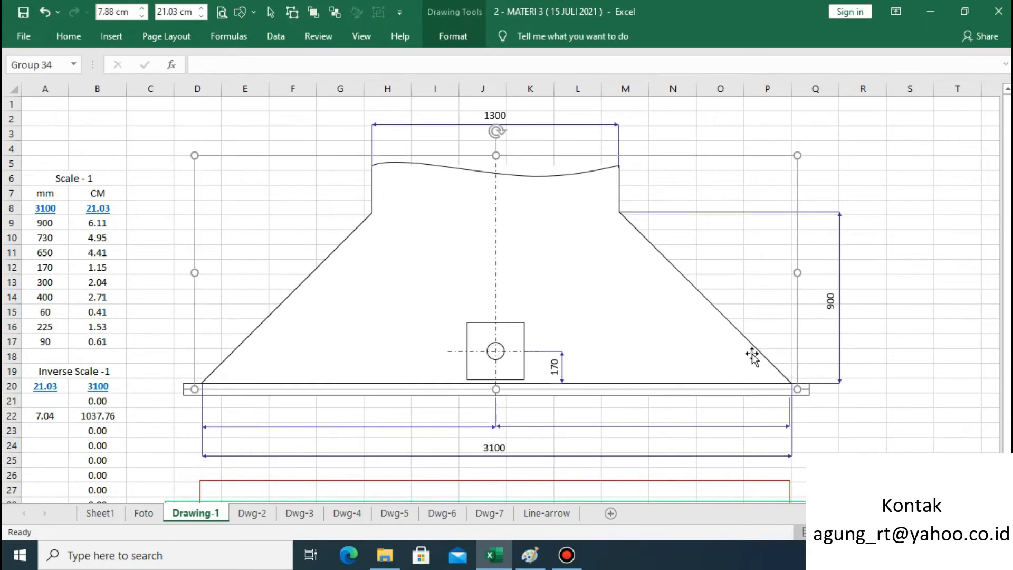
left_click(441, 429)
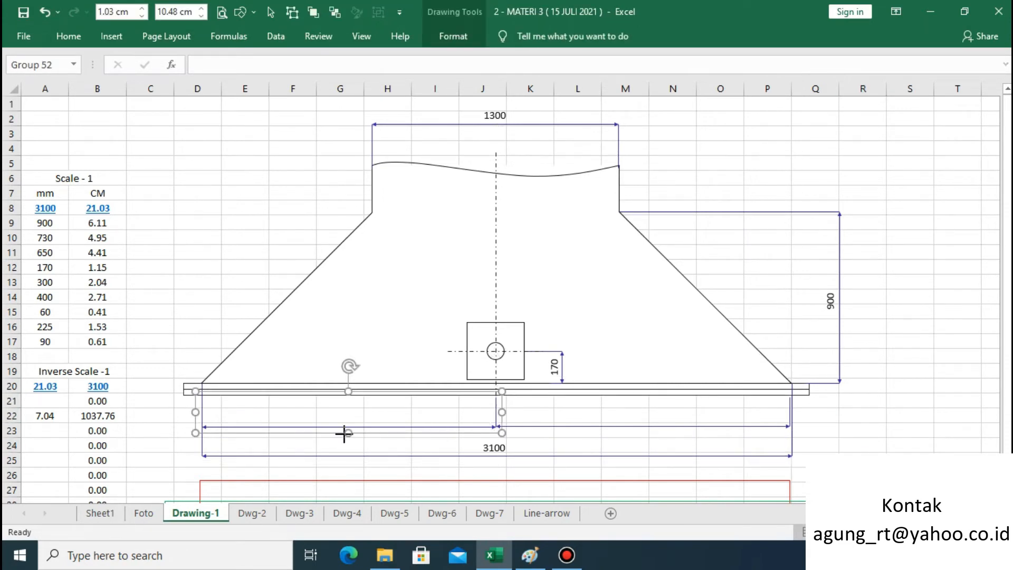
left_click_drag(344, 434, 352, 427)
Fit the right half-span dimension to the hood's right end and level it with the left one
left_click(777, 426)
left_click(462, 427)
left_click(538, 427)
left_click_drag(795, 411, 791, 409)
left_click(860, 432)
left_click(768, 427)
left_click(867, 436)
left_click(805, 396)
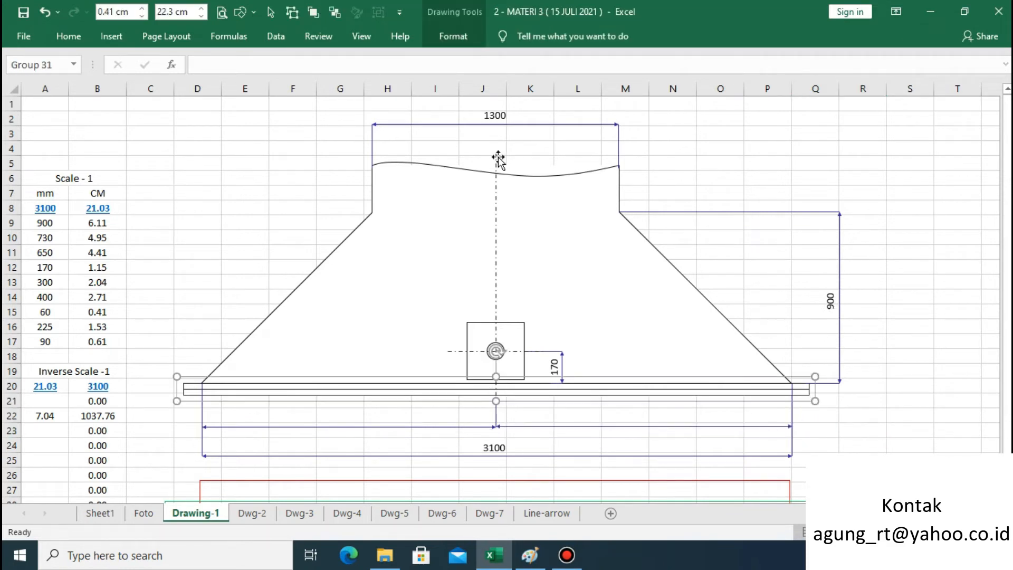
left_click(497, 158)
left_click(533, 426)
key("Down")
Copy the 3100 label above the left half-span dimension and change it to 1550
left_click(505, 448)
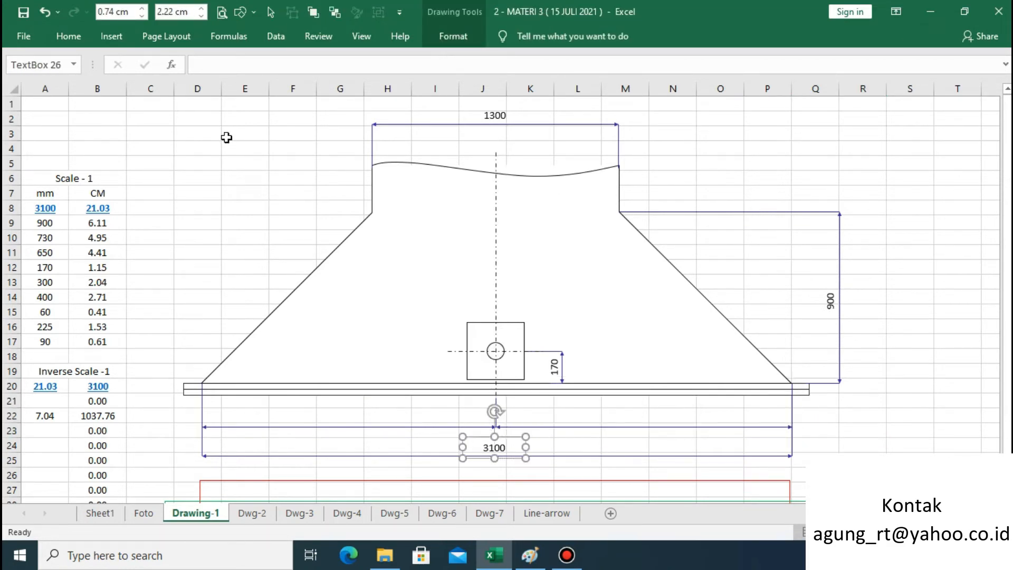
left_click(68, 36)
left_click(47, 71)
left_click(22, 65)
left_click_drag(467, 447, 442, 434)
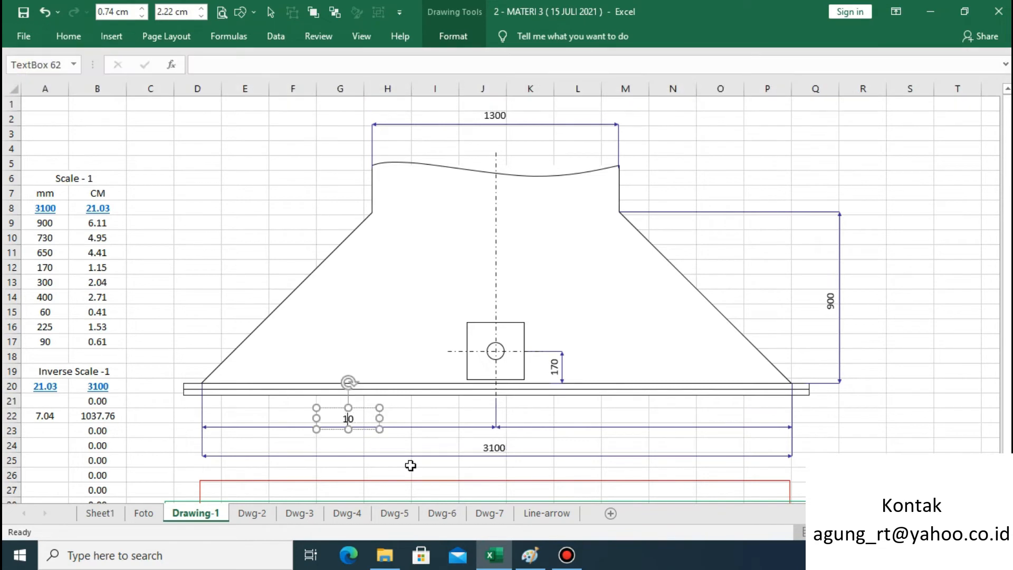
Copy the 1550 label above the right half-span dimension
left_click(363, 407)
left_click(69, 37)
left_click(48, 70)
left_click(21, 64)
left_click_drag(368, 438, 671, 429)
left_click(883, 444)
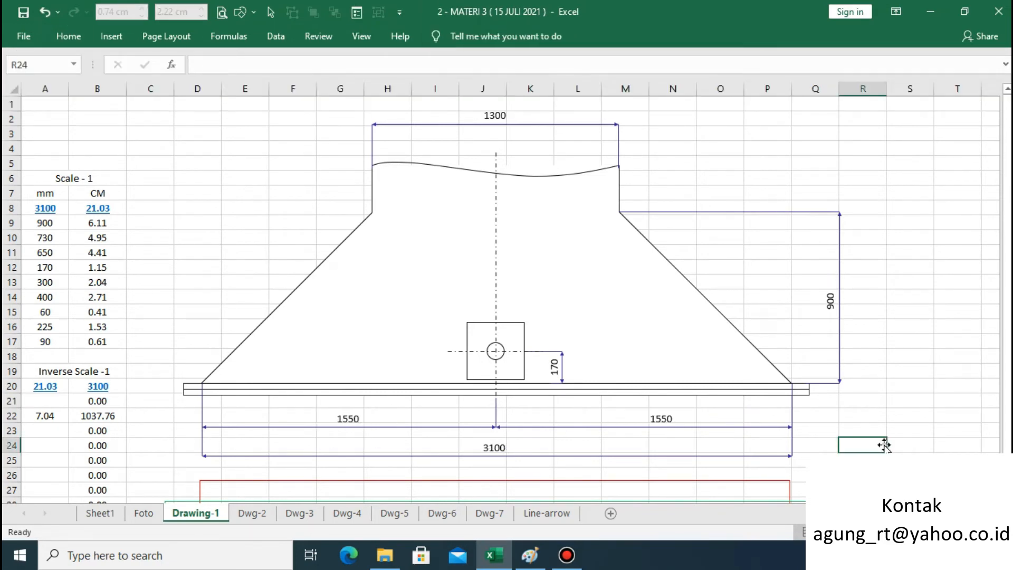
Copy the 1300 dimension line and resize it to span the square plate's width just above the plate
left_click(411, 124)
left_click(69, 36)
left_click(47, 71)
left_click(21, 65)
left_click_drag(630, 148, 522, 313)
left_click_drag(529, 299, 497, 299)
Copy the 1300 label above the square plate's dimension and change it to 300
left_click(509, 115)
left_click(68, 37)
left_click(47, 71)
left_click(21, 65)
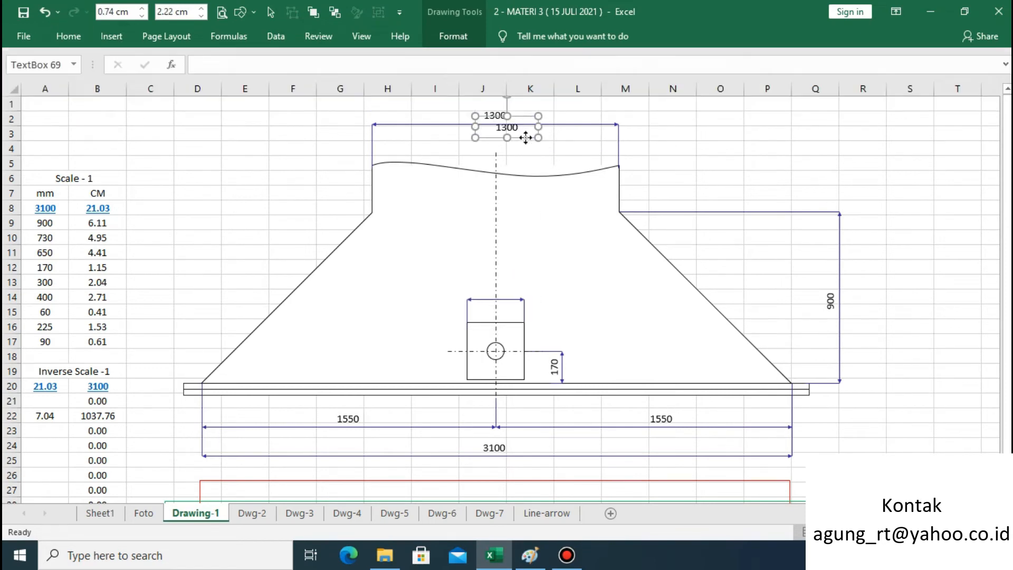
left_click_drag(524, 137, 512, 300)
left_click(490, 291)
key("BackSpace")
left_click(725, 168)
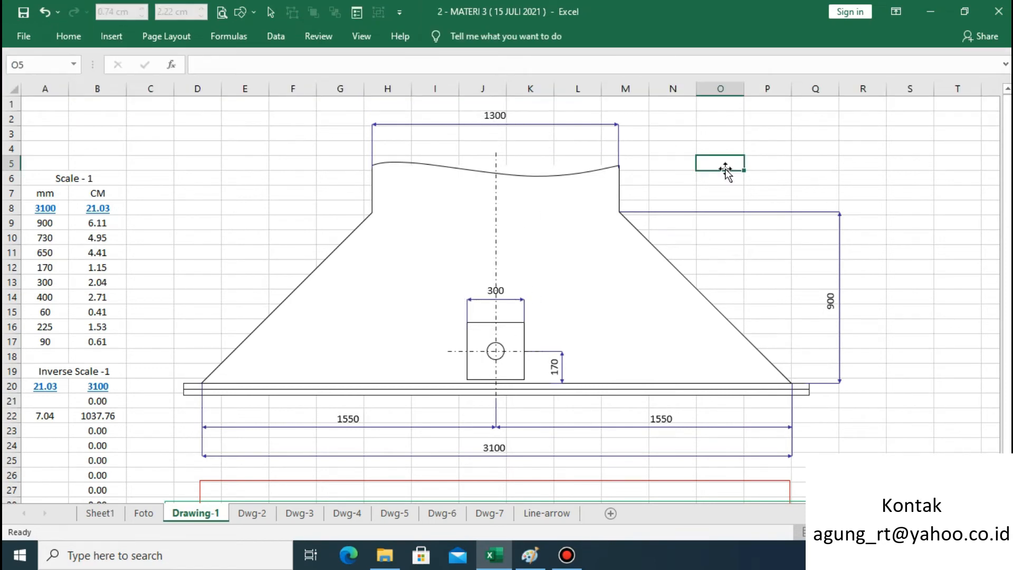
Draw a narrow slanted freeform arm from the shaft circle to the hood's upper left wall, about 5.72 by 4.47 cm
left_click(910, 342)
left_click(242, 12)
left_click(389, 97)
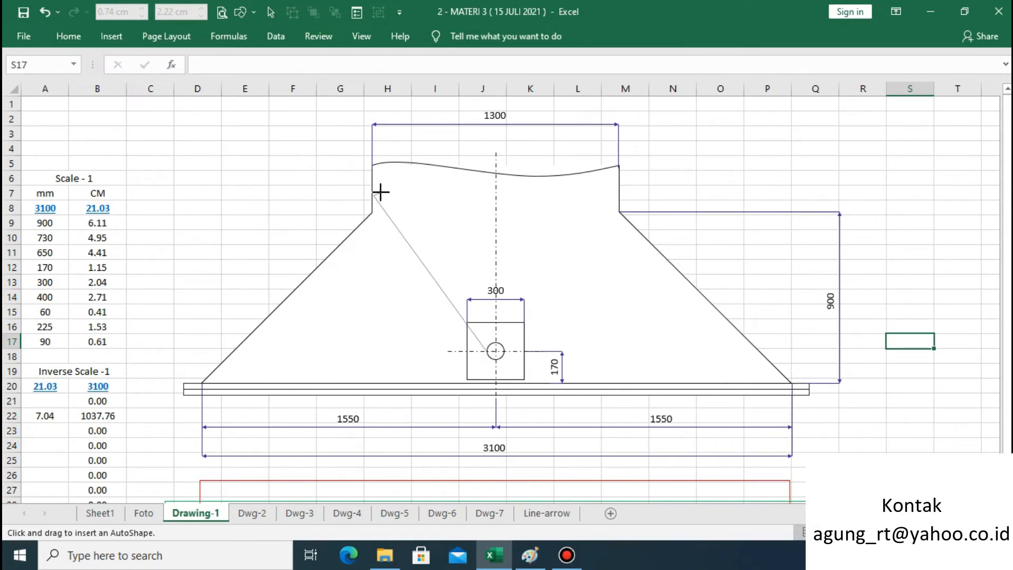
left_click(498, 342)
left_click(232, 207)
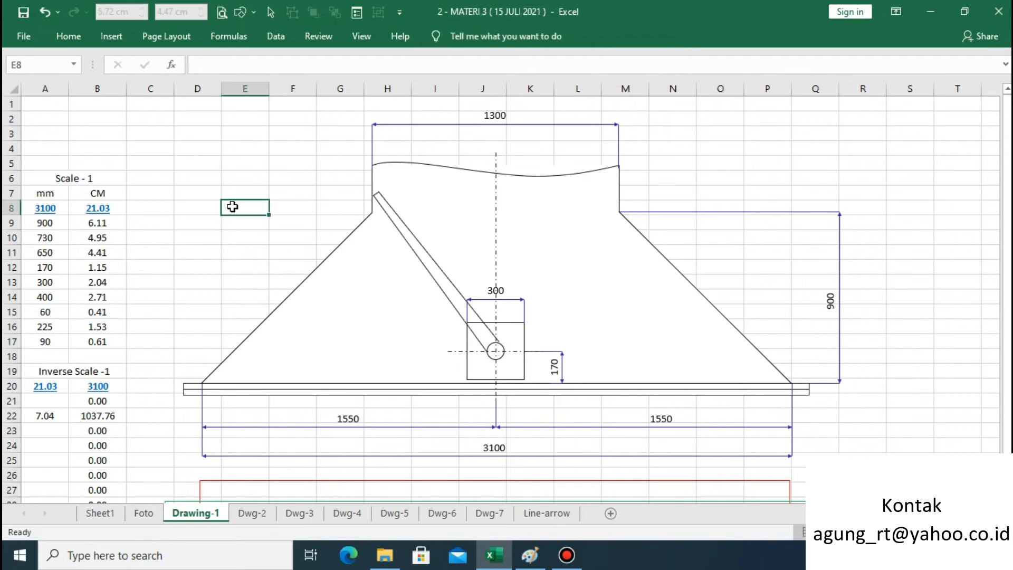
Set the last millimetre value in the Scale - 1 table to 100
left_click(645, 212)
left_click(46, 341)
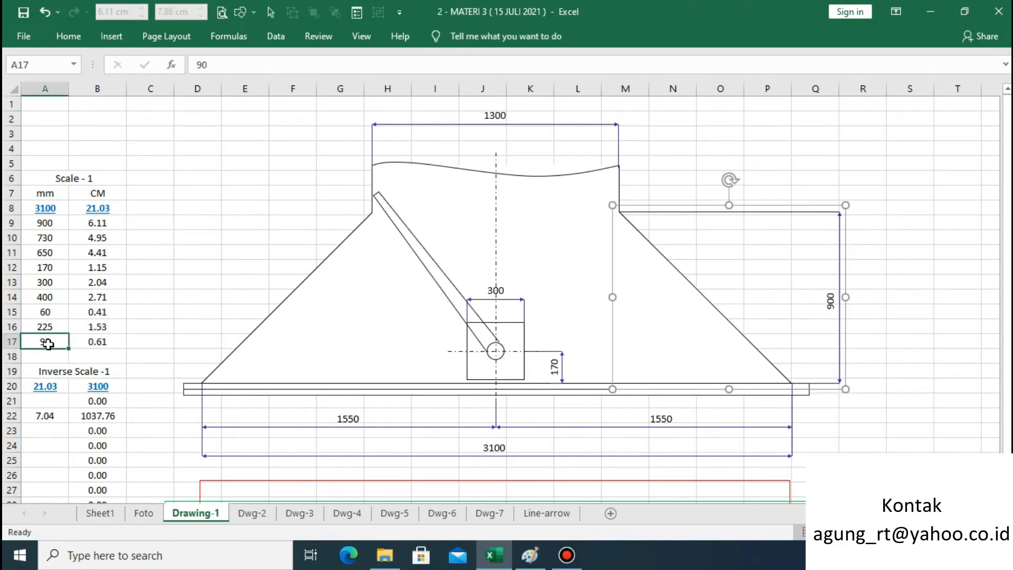
type("100")
Copy the 900 dimension line, set its height to 0.68 cm and place it directly above the original
left_click(839, 274)
left_click(68, 36)
left_click(51, 74)
left_click(24, 67)
left_click(114, 11)
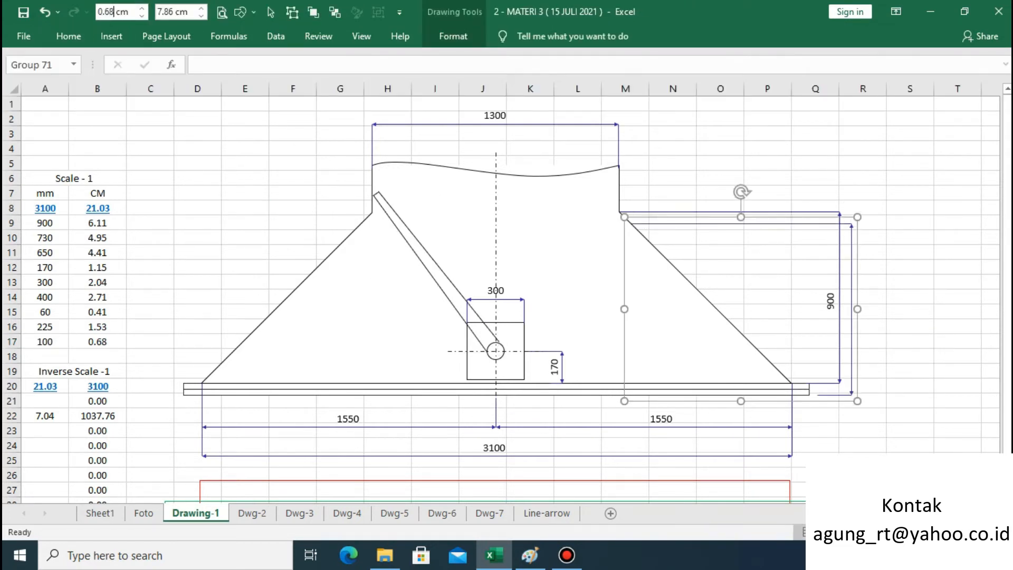
key("Return")
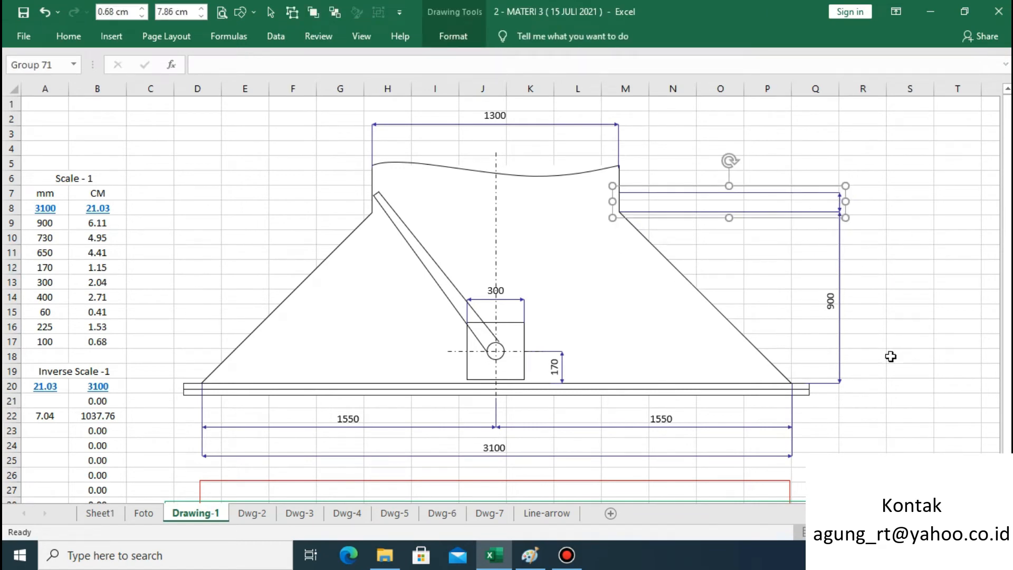
Flip the 900 dimension line and the short one above it horizontally and move both to the hood's left side
left_click(839, 277, "ctrl")
left_click(453, 37)
left_click(827, 92)
left_click(849, 163)
left_click(832, 194)
key("Left")
key("Left")
key("Left")
key("Left")
key("Left")
key("Left")
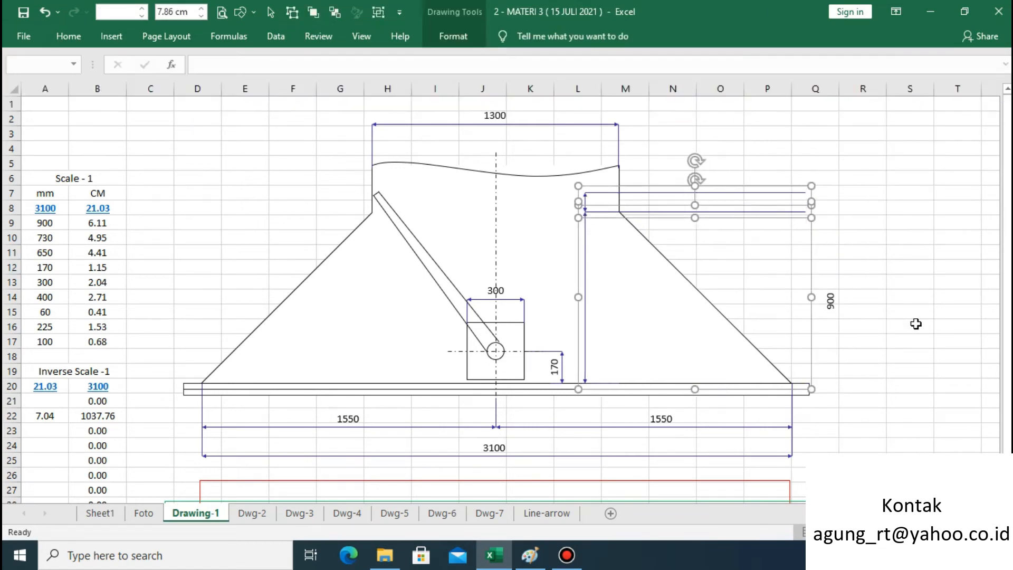
key("Left")
key("Left")
key("Left")
key("Left")
key("Left")
key("Left")
key("Left")
key("Left")
key("Left")
key("Left")
key("Left")
key("Left")
key("Left")
key("Left")
key("Left")
key("Left")
key("Left")
key("Left")
key("Left")
key("Left")
left_click(815, 178)
Adjust the slanted arm's size to about 5.87 by 4.52 cm so it fits between the upper left wall and the shaft circle
left_click(428, 260)
left_click_drag(437, 192, 428, 191)
left_click_drag(374, 269, 373, 270)
left_click(816, 222)
left_click(454, 308)
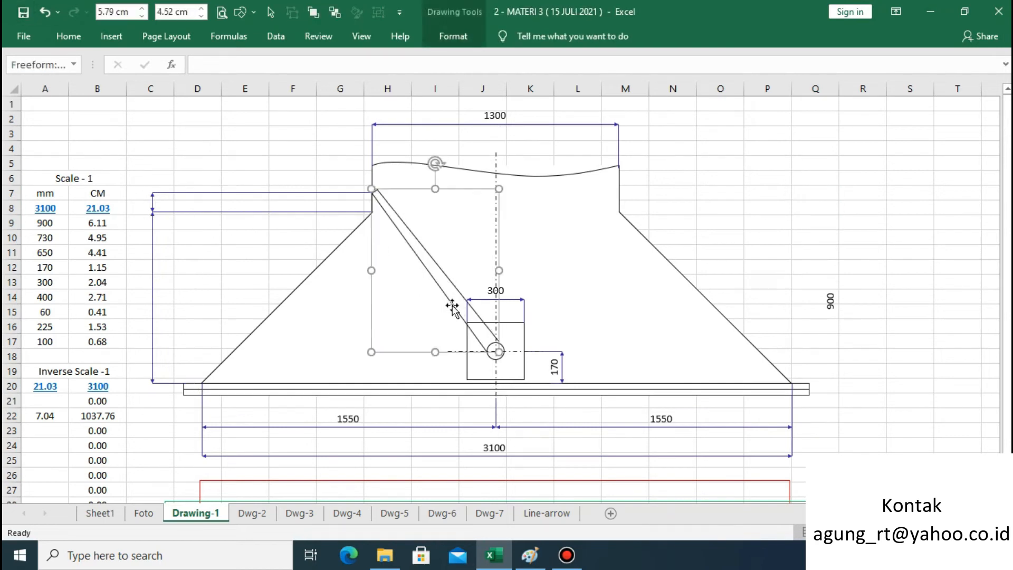
left_click_drag(434, 353, 436, 352)
left_click(781, 227)
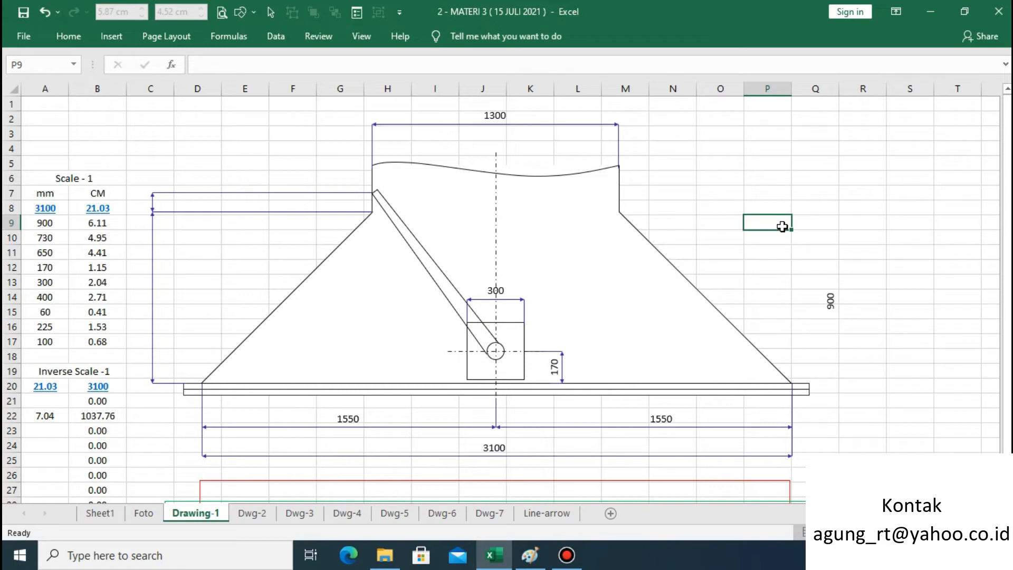
Place a copy of the base flange below it, widen it to 26 cm, delete its inner line and make it about 0.56 cm high
left_click(806, 391)
left_click_drag(806, 390, 780, 437)
left_click(201, 8)
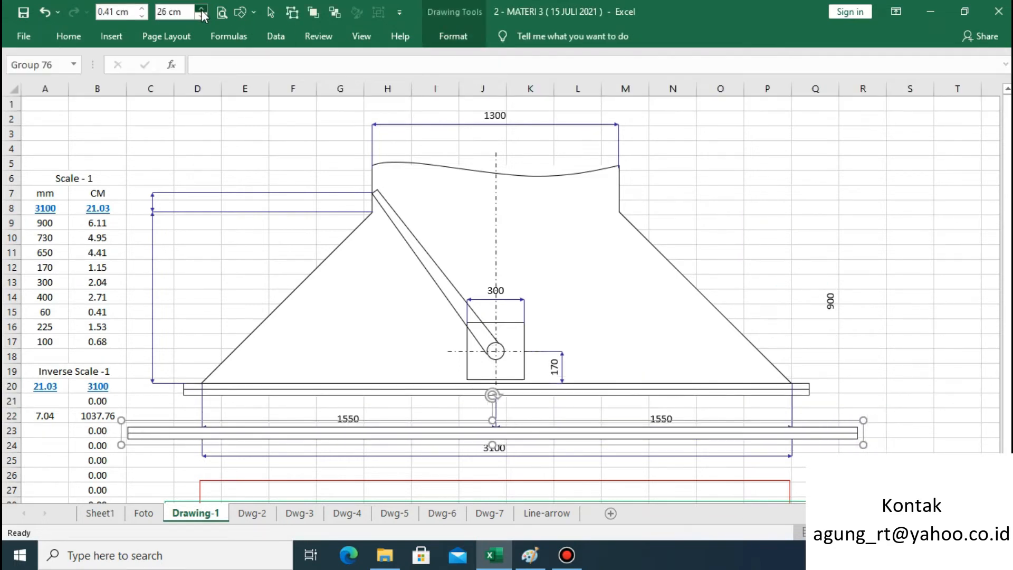
left_click(796, 438)
key("Delete")
left_click_drag(492, 433, 492, 442)
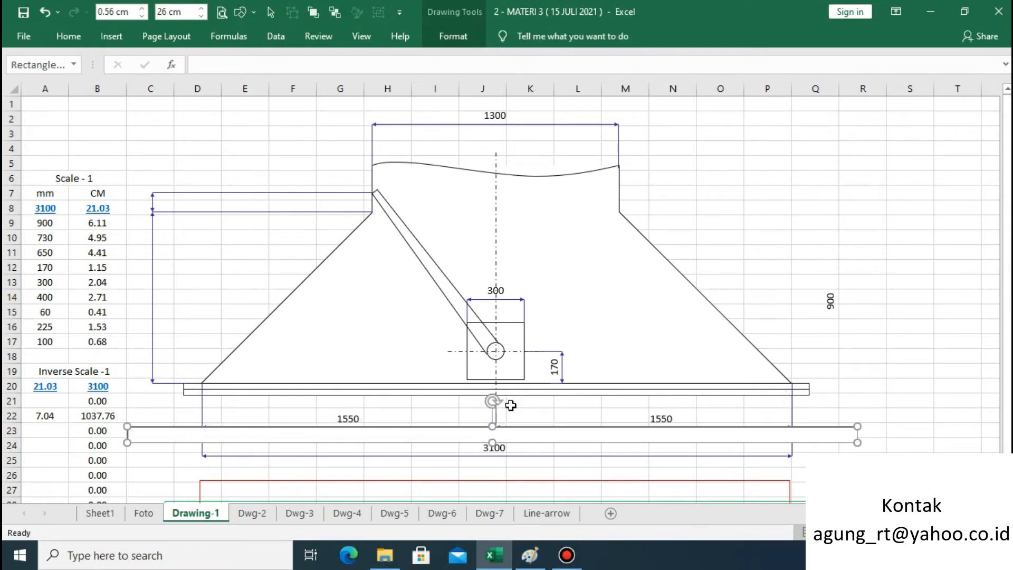
left_click(799, 246)
Set the last millimetre value in the Scale - 1 table to 95
scroll(816, 397, "down", 3)
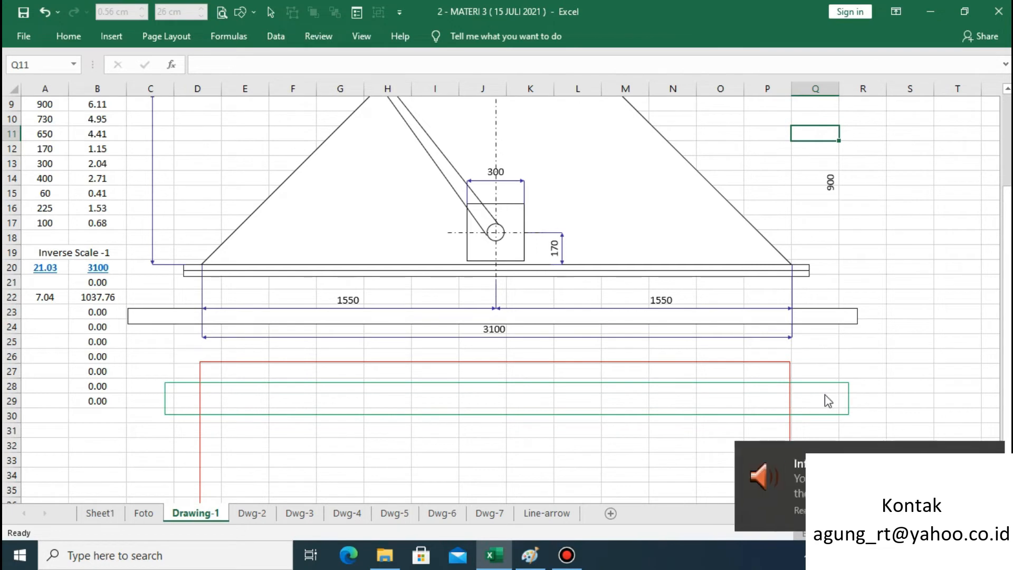
scroll(806, 400, "up", 2)
left_click(790, 433)
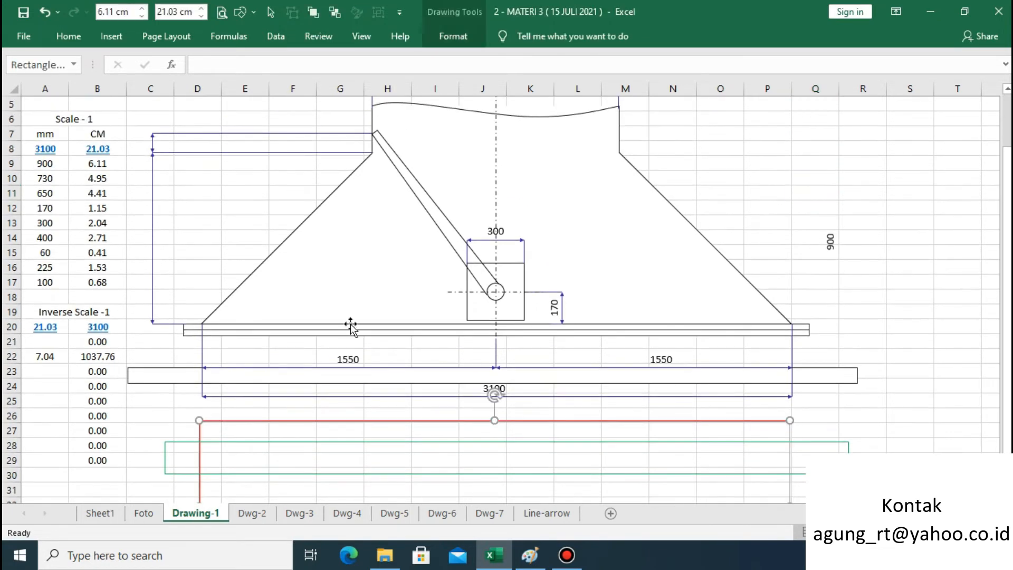
left_click(45, 282)
type("95")
Set the red rectangle's height to 0.64 cm and place it against the underside of the base flange
left_click(695, 420)
type("0.64")
key("Return")
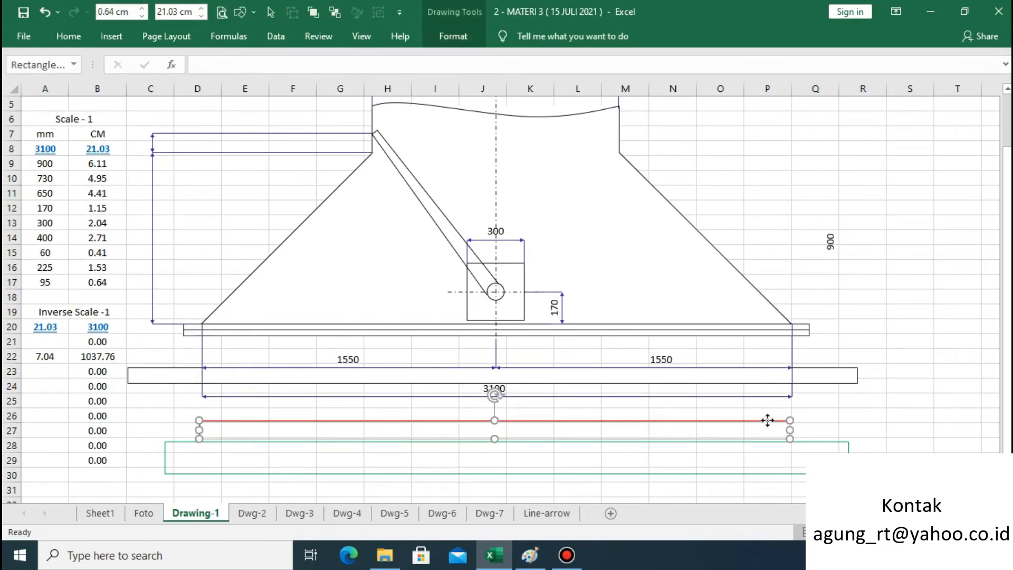
left_click_drag(768, 420, 859, 335)
Raise the 26 cm bar until it meets the underside of the red rectangle
left_click(844, 384)
key("Up")
key("Up")
key("Up")
key("Up")
left_click(909, 415)
left_click(867, 399)
Draw a filled rectangle across the hood's 3100 width between the flange and the long bar, and move the red rectangle away below
left_click(244, 12)
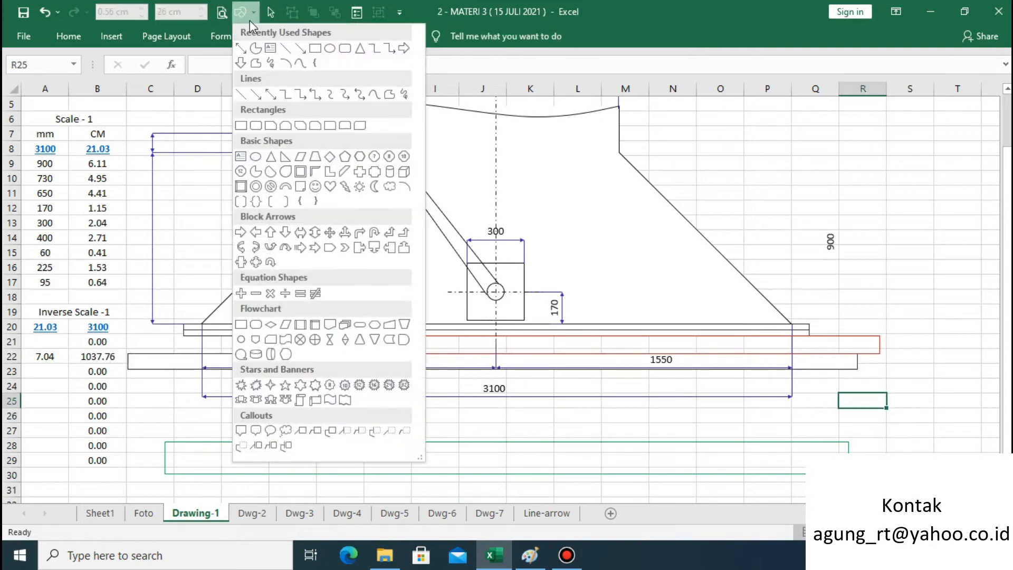
left_click(244, 125)
mouse_move(202, 335)
left_mouse_down()
mouse_move(256, 350)
mouse_move(791, 353)
mouse_move(841, 492)
left_mouse_up()
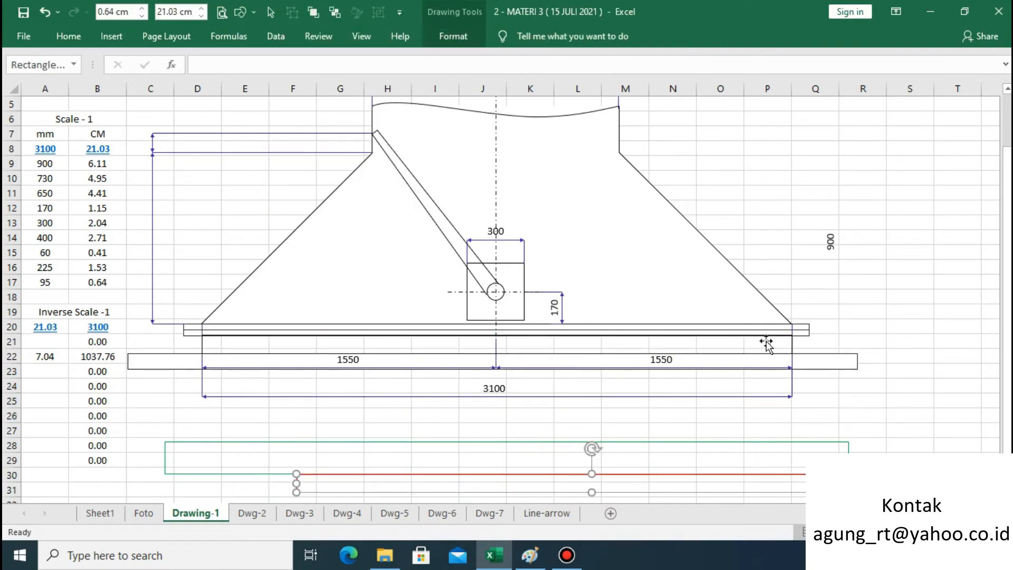
left_click(765, 341)
left_click_drag(496, 335, 496, 335)
left_click(448, 38)
left_click(364, 59)
left_click(881, 404)
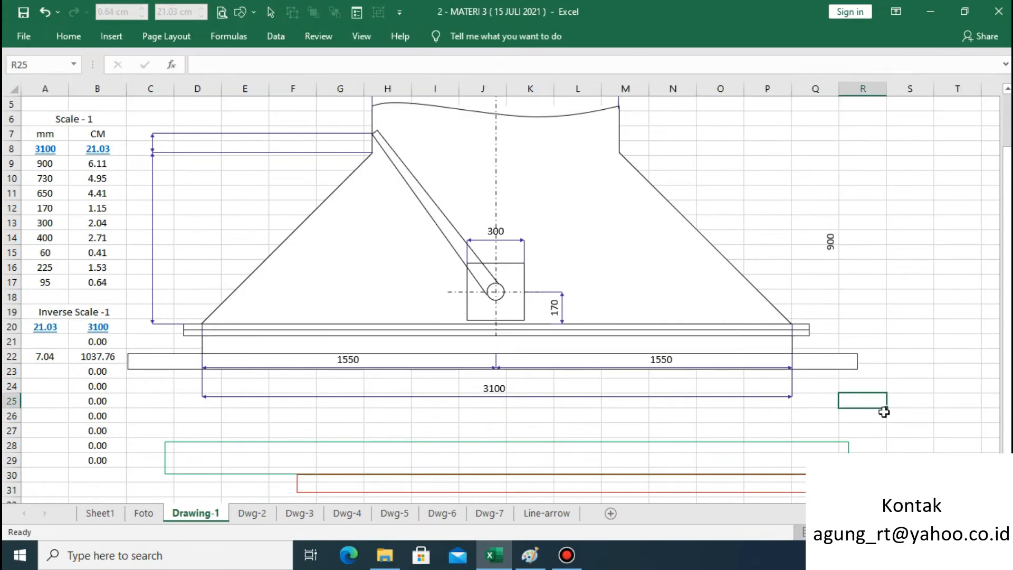
Lower the 3100 dimension line and its label to clear the long bar
scroll(580, 424, "down", 3)
left_click_drag(545, 428, 557, 421)
left_click(502, 278)
mouse_move(496, 284)
left_mouse_down()
mouse_move(497, 302)
mouse_move(504, 288)
left_mouse_up()
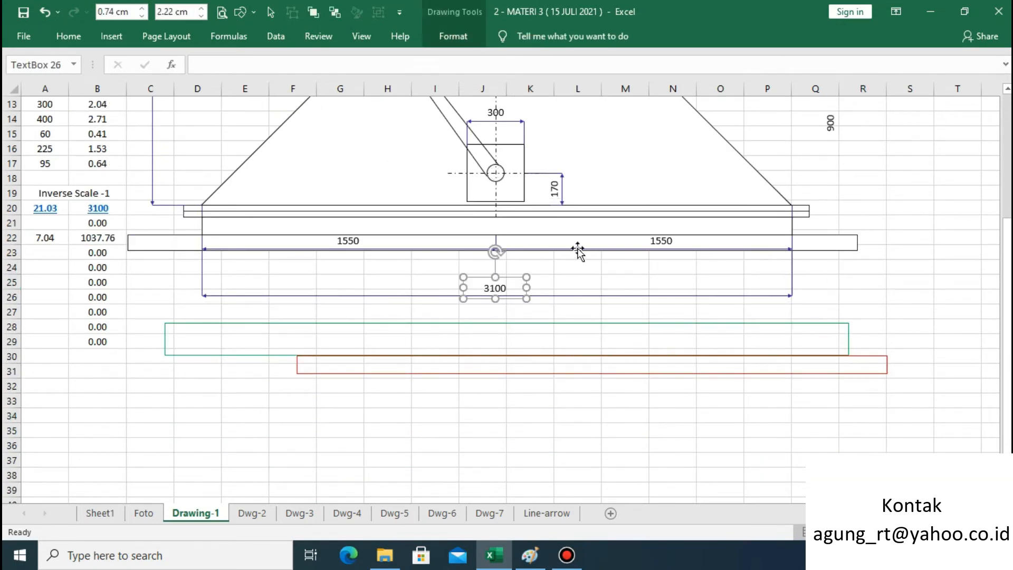
Extend both 1550 dimension lines downward below the long bar and ungroup them
left_click(582, 250)
left_click_drag(643, 255, 643, 274)
left_click(364, 249)
left_click_drag(348, 254, 348, 274)
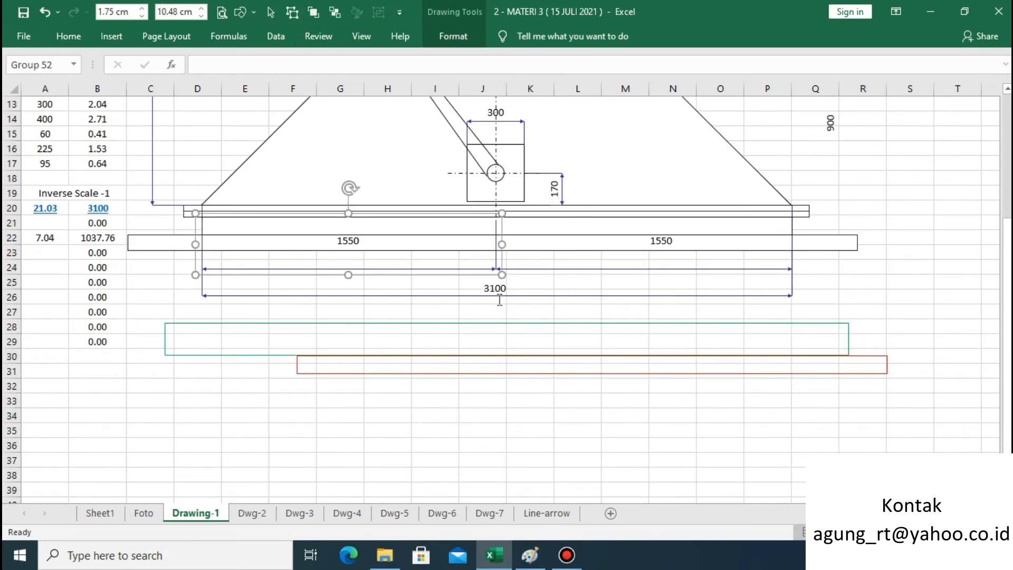
left_click(568, 270, "shift")
left_click(293, 13)
Move the two 1550 labels down to sit just above their dimension lines
left_click(362, 232)
left_click(662, 233, "shift")
key("Down")
key("Down")
key("Down")
key("Down")
key("Down")
key("Down")
key("Down")
key("Down")
key("Down")
key("Down")
key("Down")
key("Down")
key("Down")
key("Down")
key("Down")
key("Down")
key("Down")
key("Down")
key("Down")
key("Down")
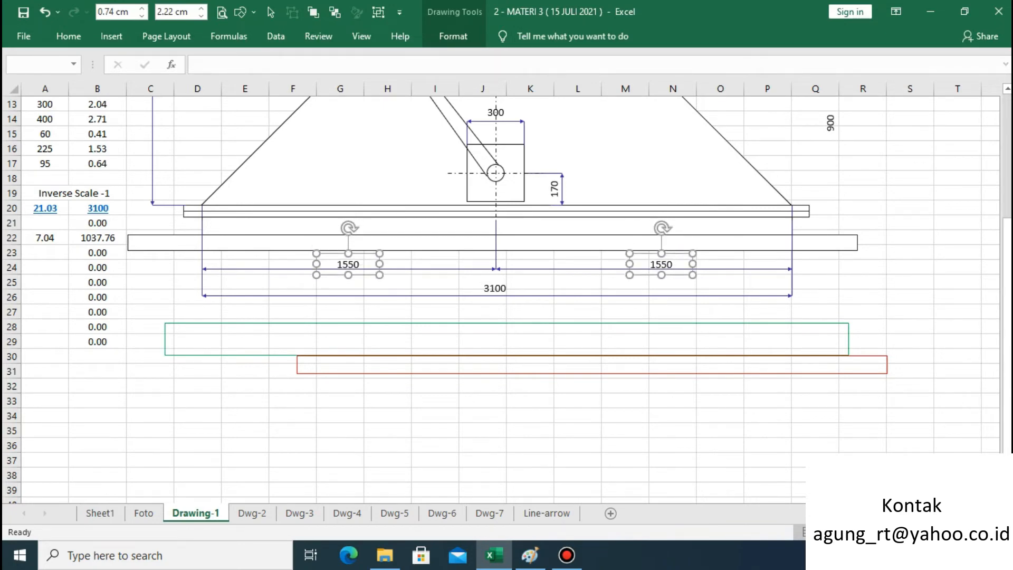
In the Line-arrow sheet, ungroup a vertical dimension line and arrange its parts as two close horizontal lines with a vertical line about 1.64 cm long
scroll(962, 269, "up", 2)
left_click(547, 513)
left_click_drag(271, 253, 726, 196)
left_click_drag(774, 257, 948, 178)
left_click_drag(887, 172, 770, 243)
mouse_move(832, 220)
left_mouse_down()
mouse_move(790, 220)
mouse_move(762, 234)
left_mouse_up()
left_click(293, 12)
left_click(852, 223)
left_click_drag(609, 211, 626, 165)
left_click(738, 234)
left_click_drag(790, 240, 711, 219)
left_click(626, 166)
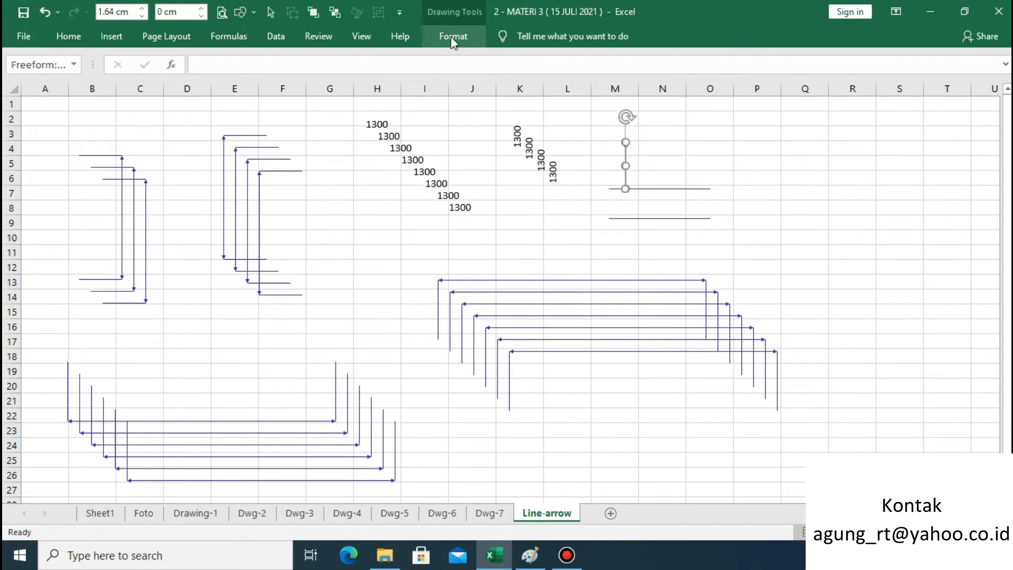
Add an arrowhead to the lower end of the short vertical line and open its line formatting options
left_click(451, 37)
left_click(380, 74)
mouse_move(375, 326)
left_click(501, 388)
left_click(452, 36)
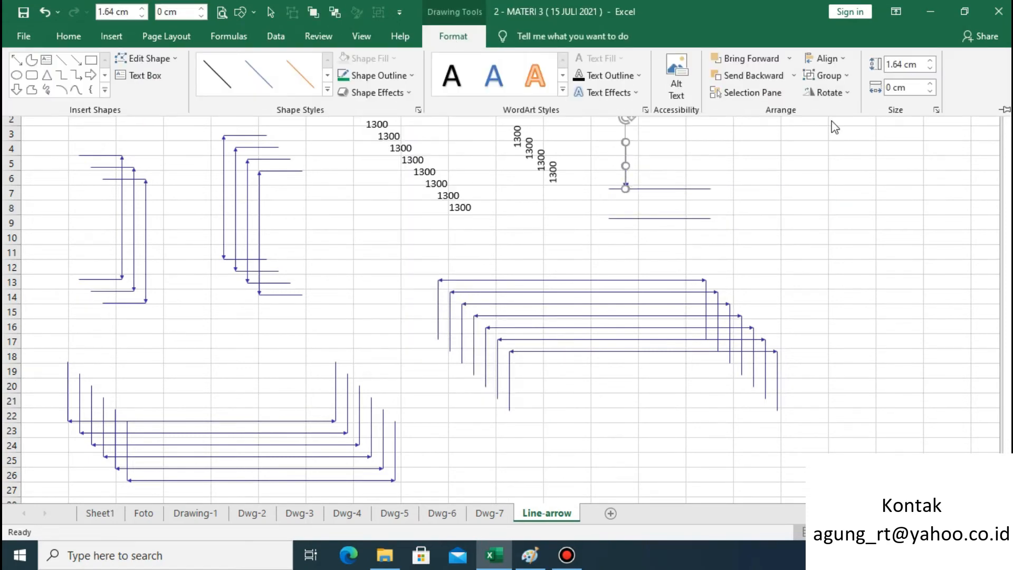
left_click(936, 110)
left_click(452, 36)
left_click(380, 75)
mouse_move(375, 325)
left_click(501, 485)
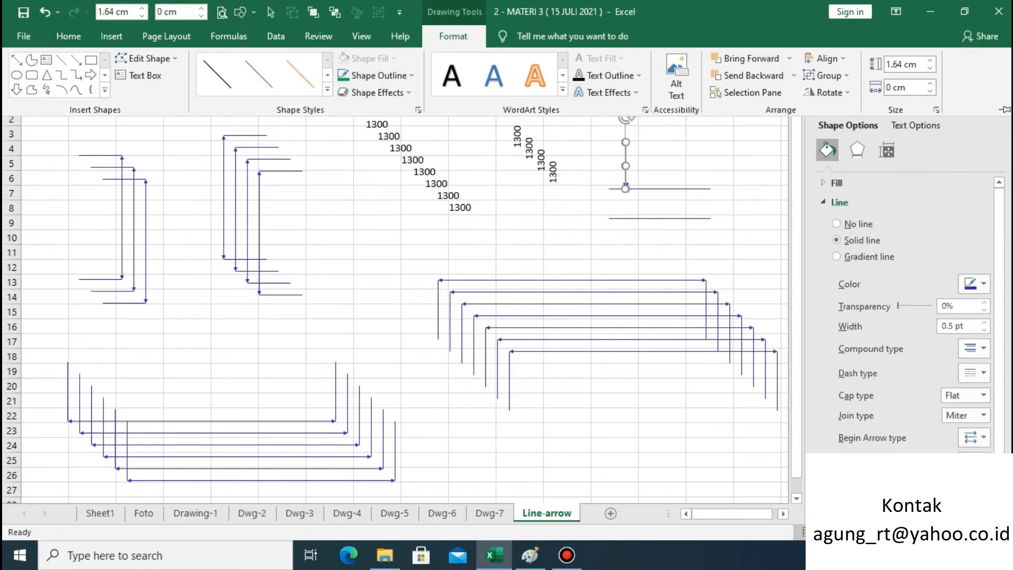
Duplicate the vertical arrow, flip the copy vertically and align it with the original
key("ctrl+d")
left_click(452, 37)
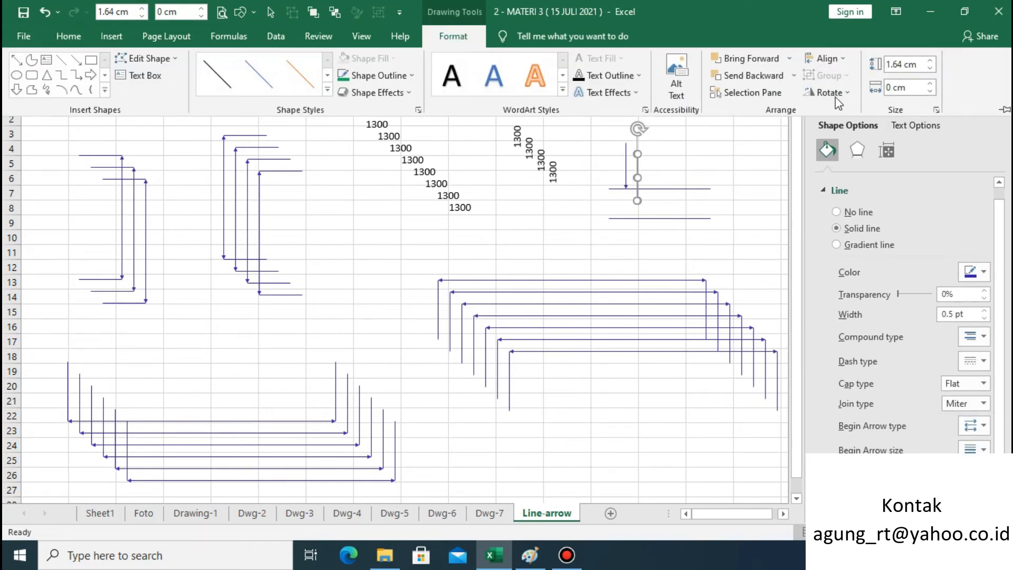
left_click(835, 93)
left_click(850, 142)
mouse_move(637, 177)
left_mouse_down()
mouse_move(626, 242)
mouse_move(626, 188)
left_mouse_up()
Paste another copy of the vertical line, make it 2.8 cm high, place it between the two arrows and remove its arrowhead
left_click(68, 36)
left_click(46, 74)
left_click(20, 63)
left_click(142, 9)
left_click(625, 259)
left_click(625, 201)
left_click(453, 36)
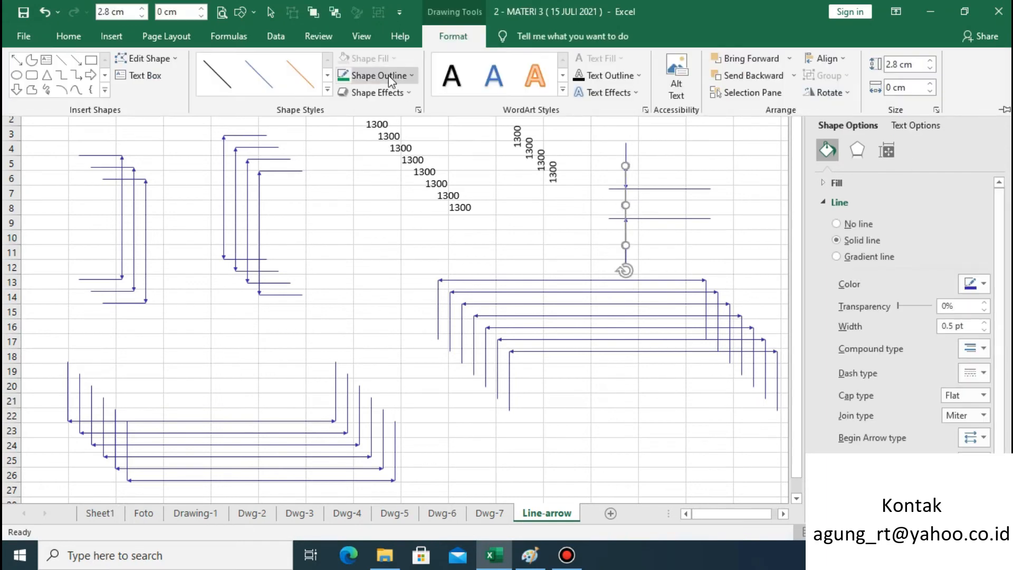
left_click(388, 75)
left_click(519, 237)
left_click(710, 237)
Group the narrow-gap dimension symbol, shrink it to about 1.91 by 2.04 cm beside the vertical 1300 labels, and close the shape formatting options
left_click(271, 12)
left_click_drag(587, 133, 672, 202)
left_click(379, 12)
left_click_drag(643, 175, 617, 168)
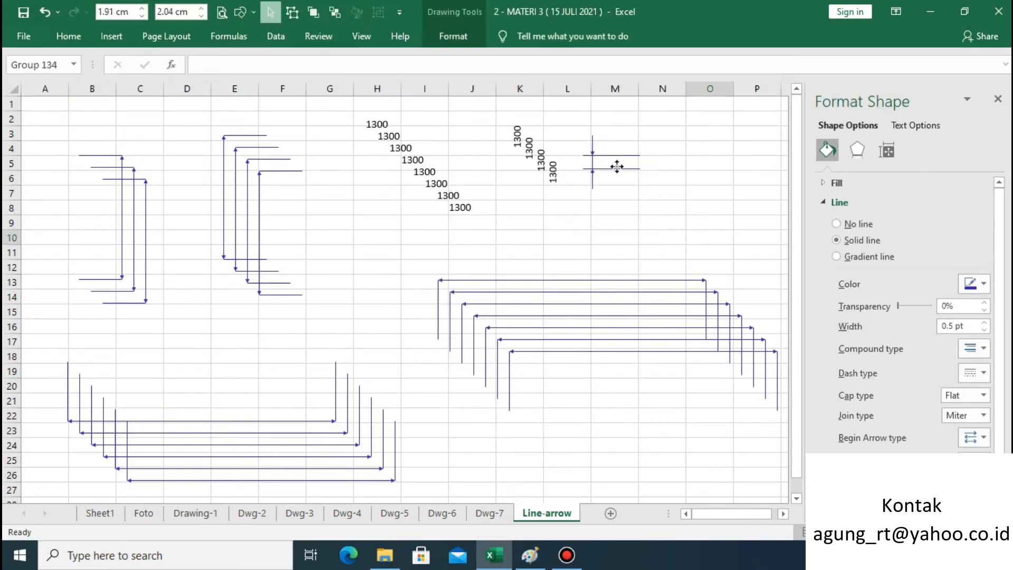
left_click(441, 313)
left_click(998, 100)
Paste three copies of the narrow-gap dimension symbol and spread them out near the original
left_click(614, 168)
left_click(68, 36)
left_click(49, 73)
left_click(24, 63)
left_click(24, 64)
left_click(23, 64)
left_click_drag(654, 204, 728, 218)
left_click_drag(640, 181, 665, 217)
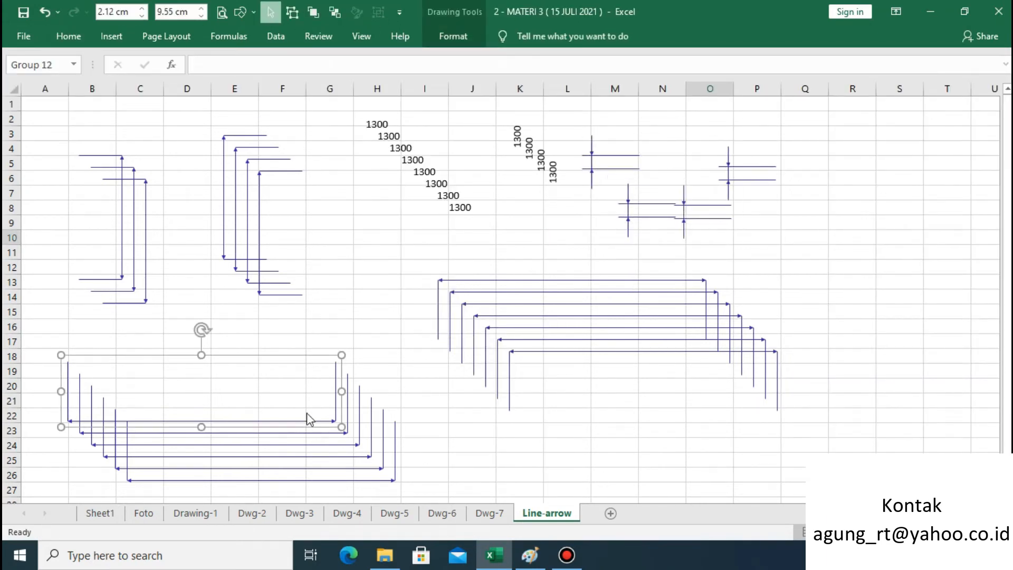
Move one horizontal dimension line out of the stack to the empty area around columns P to V and ungroup it
left_click_drag(570, 352, 758, 268)
left_click(995, 514)
left_click_drag(641, 267, 715, 253)
left_click(292, 12)
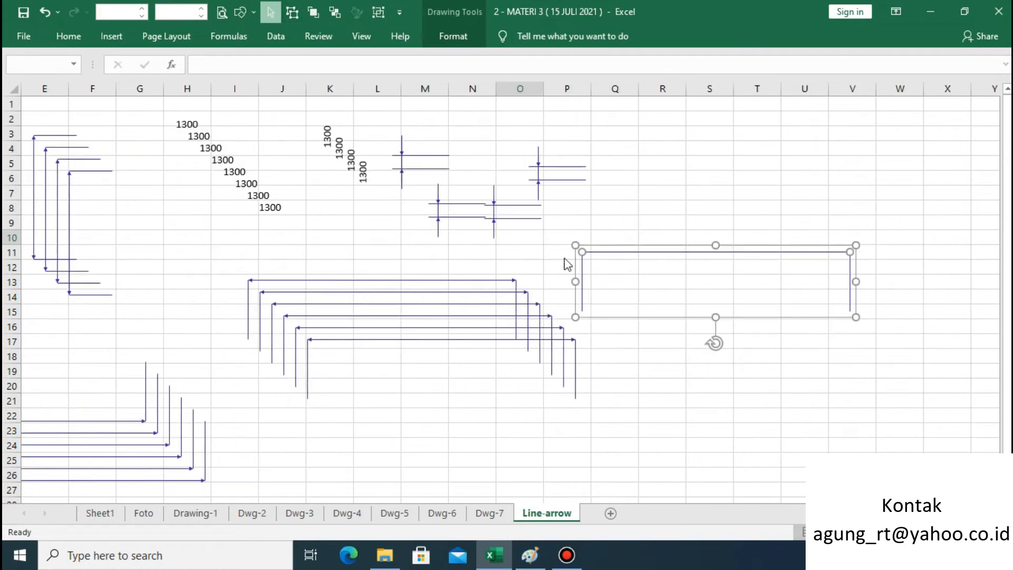
Move the ungrouped symbol's left extension line across to column T, nearer to the right extension line
left_click(563, 259)
left_click(581, 282)
left_click_drag(574, 281, 765, 281)
Shorten the horizontal line to 1.8 cm, place it outside the left extension line and leave one arrowhead pointing at that line
left_click_drag(731, 251, 656, 277)
left_click(201, 16)
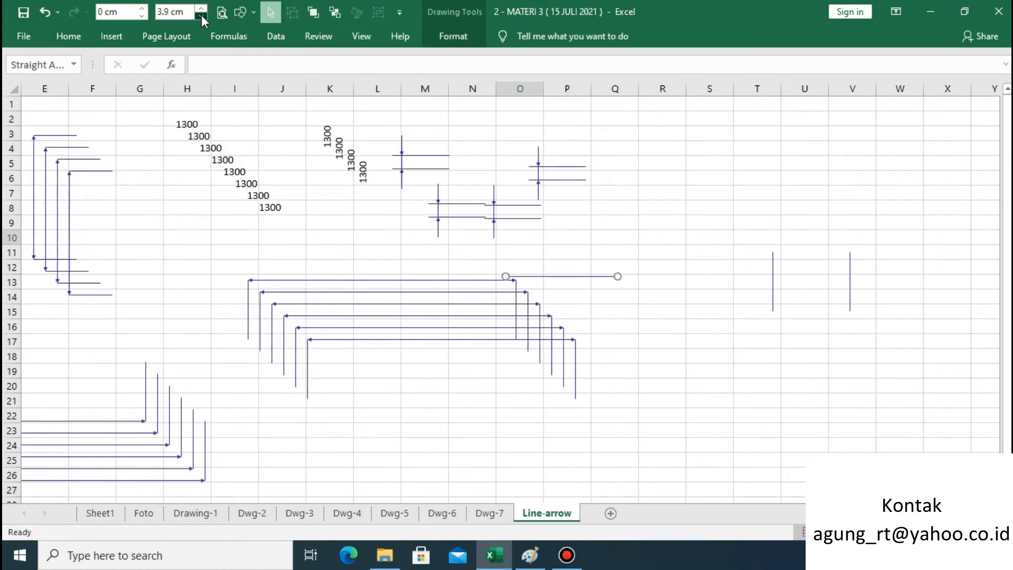
left_click_drag(550, 277, 769, 273)
left_click(453, 36)
left_click(369, 70)
mouse_move(366, 325)
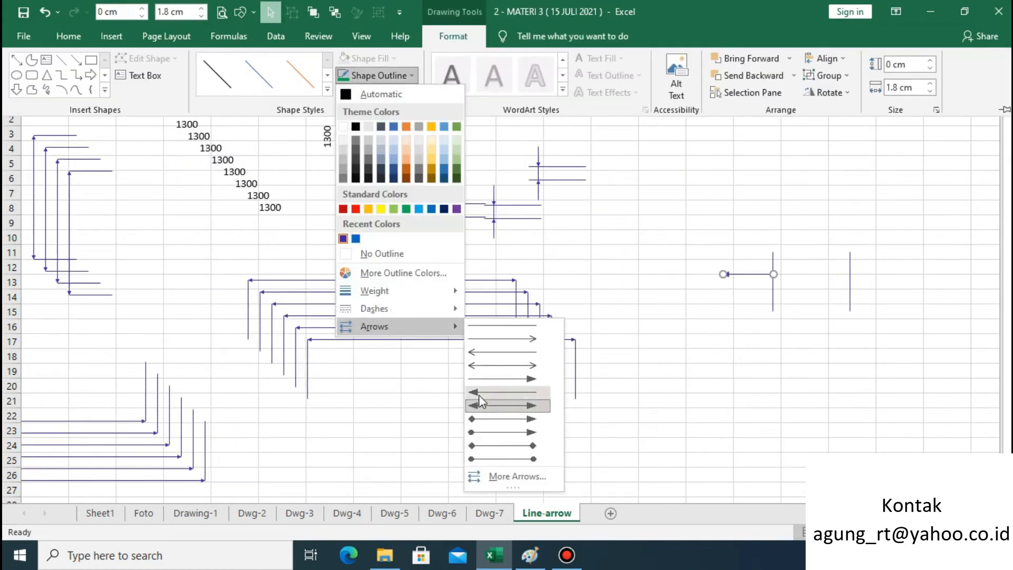
left_click(484, 403)
Duplicate the 1.8 cm arrow, flip it horizontally and place it outside the right extension line
left_click(79, 36)
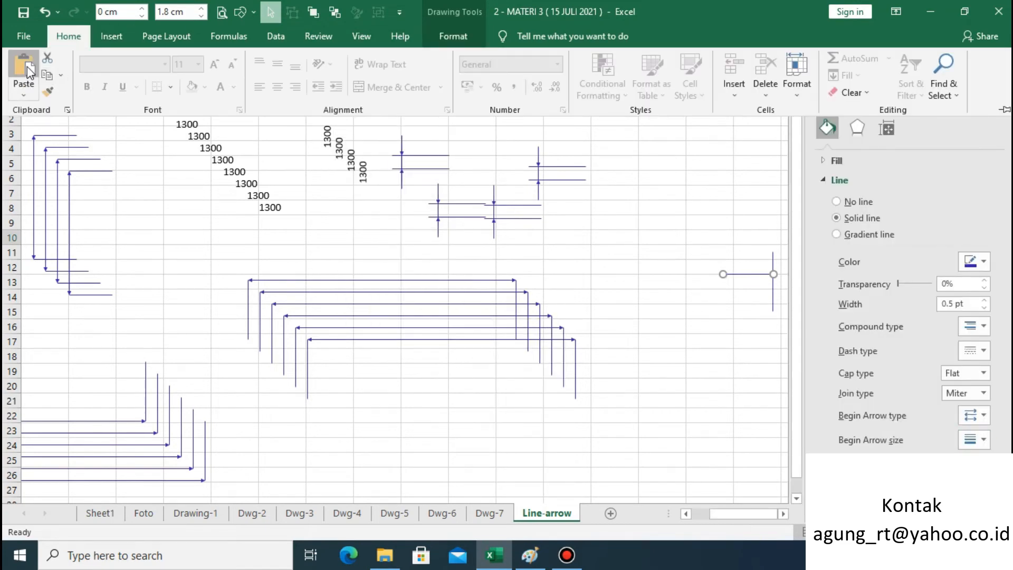
key("ctrl+d")
left_click(453, 36)
left_click(828, 92)
left_click(852, 166)
left_click_drag(760, 288, 880, 290)
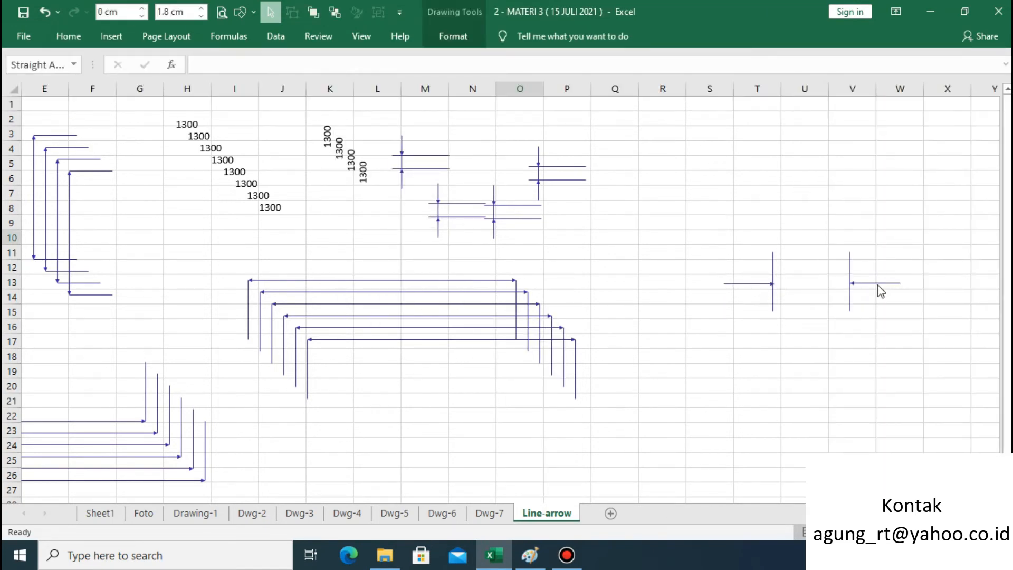
Draw a straight line joining the two opposing arrows and give it the same blue outline colour
left_click(253, 12)
left_click(255, 94)
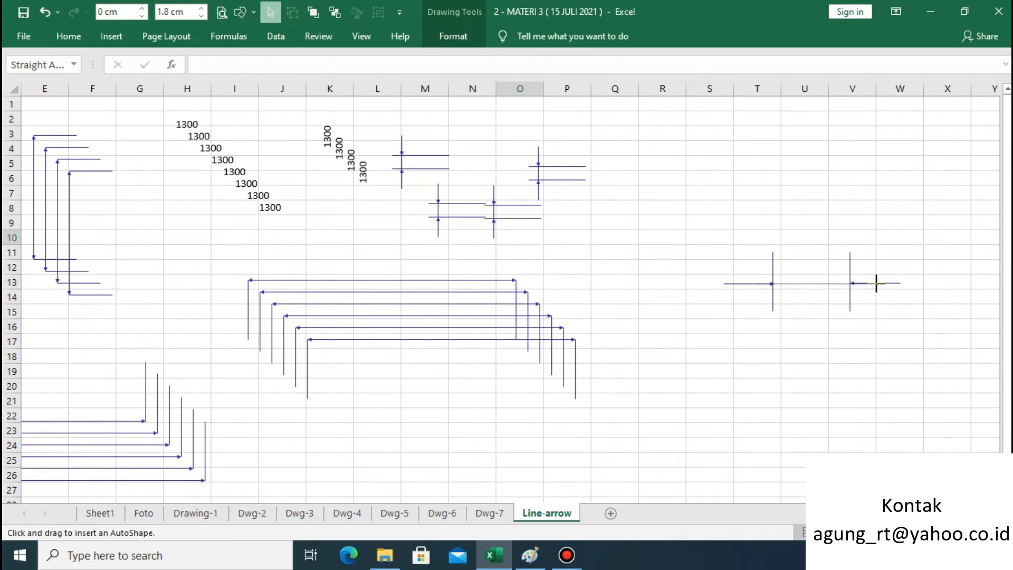
left_click(453, 36)
mouse_move(755, 284)
left_mouse_down()
mouse_move(876, 284)
mouse_move(804, 282)
left_mouse_up()
left_click(370, 77)
Narrow the gap by shifting the right extension line and its arrow toward the left extension line
left_click(818, 306)
left_click(850, 301)
left_click(865, 284)
key("Left")
key("Left")
key("Left")
key("Left")
key("Left")
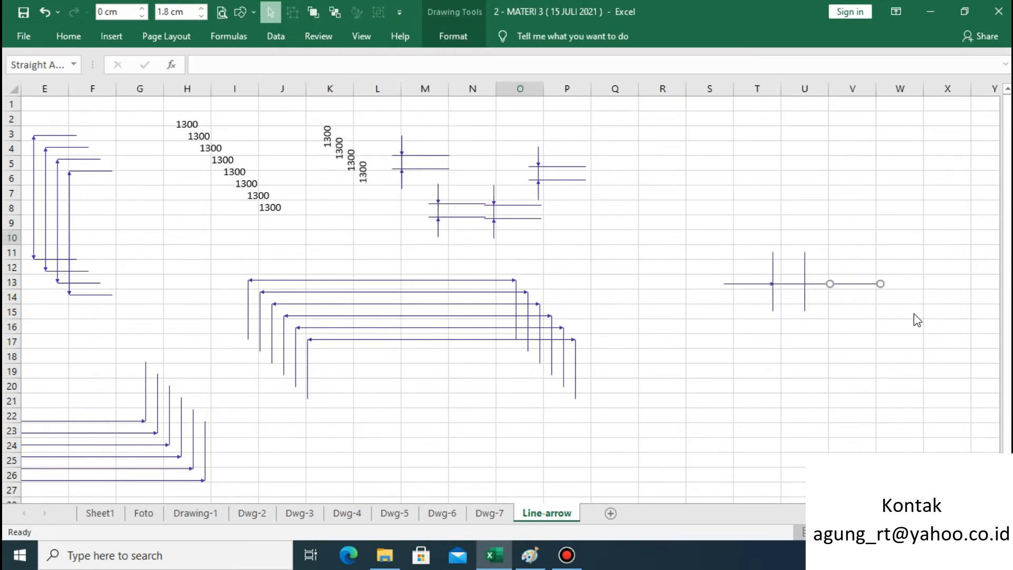
key("Left")
key("Left")
key("Left")
key("Left")
key("Left")
key("Left")
key("Left")
Group the horizontal narrow-gap symbol and move it to columns O to Q, shifting one vertical narrow-gap symbol up out of the way
key("Escape")
left_click(838, 284)
left_click_drag(706, 236, 927, 347)
left_click(378, 12)
left_click_drag(494, 211, 483, 130)
left_click_drag(788, 284, 619, 238)
left_click_drag(714, 236, 624, 237)
Paste three copies of the horizontal narrow-gap symbol and move two of them out to the empty cells beside it
left_click(61, 36)
left_click(51, 78)
key("ctrl+v")
key("ctrl+v")
key("ctrl+v")
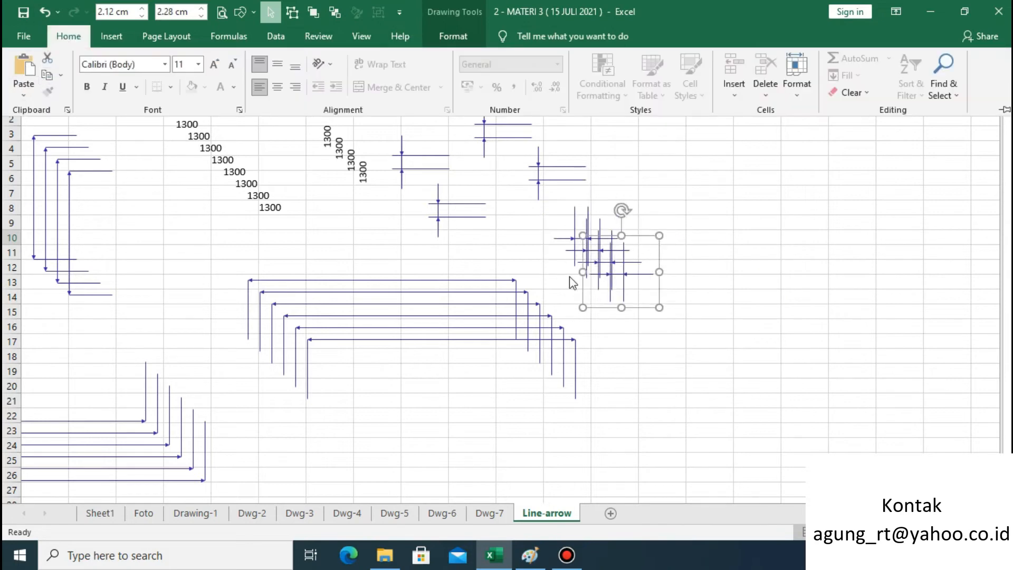
left_click_drag(635, 274, 745, 296)
mouse_move(628, 262)
left_mouse_down()
mouse_move(690, 321)
mouse_move(697, 248)
left_mouse_up()
Copy a vertical narrow-gap dimension symbol from the Line-arrow sheet and paste it into Drawing-1
left_click(195, 513)
left_click(916, 365)
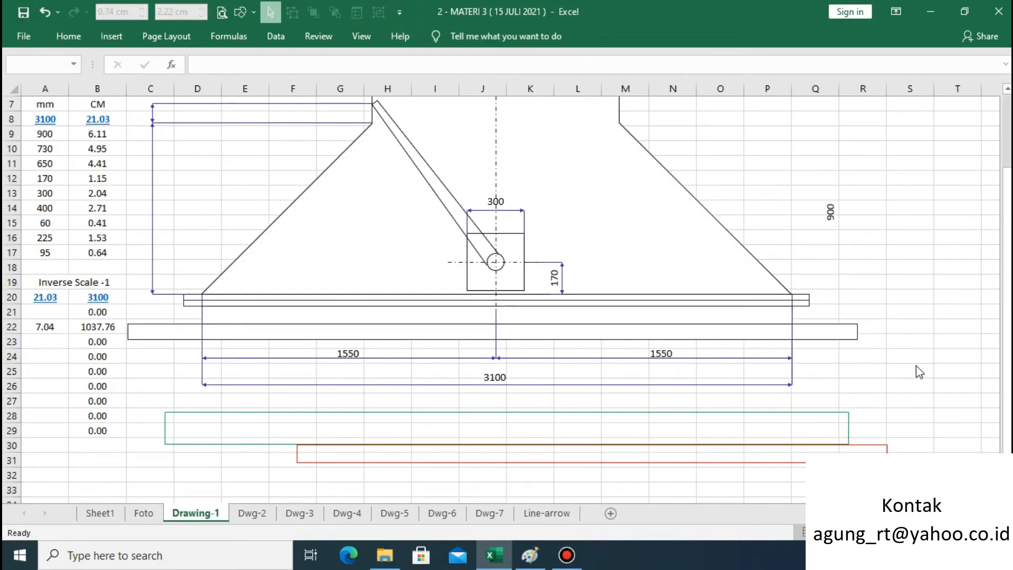
left_click(546, 513)
left_click(61, 36)
left_click(52, 78)
left_click(195, 514)
key("ctrl+v")
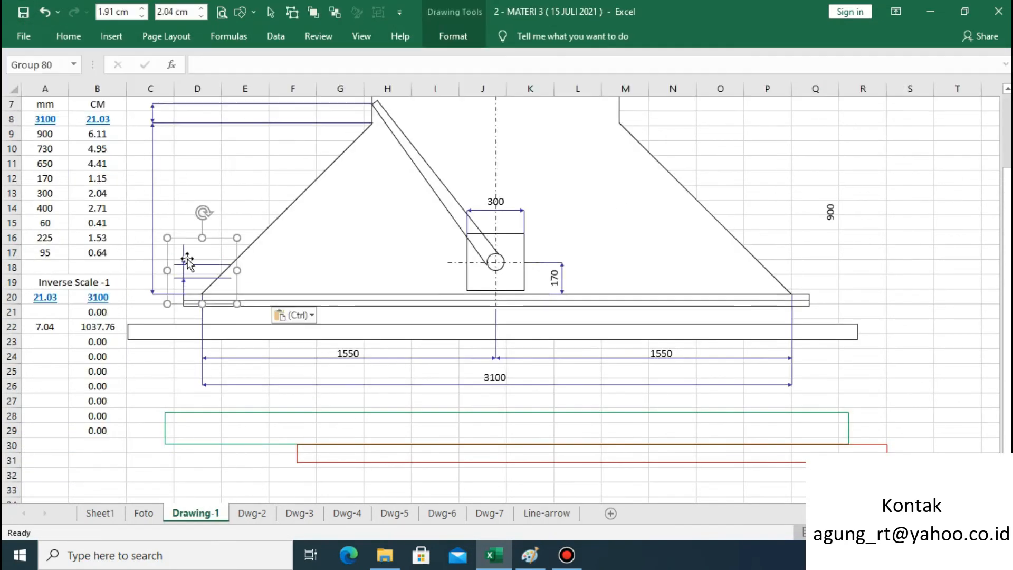
Place the pasted symbol at the flange's left end and nudge its lower extension line and arrow up to narrow the gap
left_click_drag(187, 258, 171, 288)
left_click(172, 307)
key("Up")
key("Up")
key("Up")
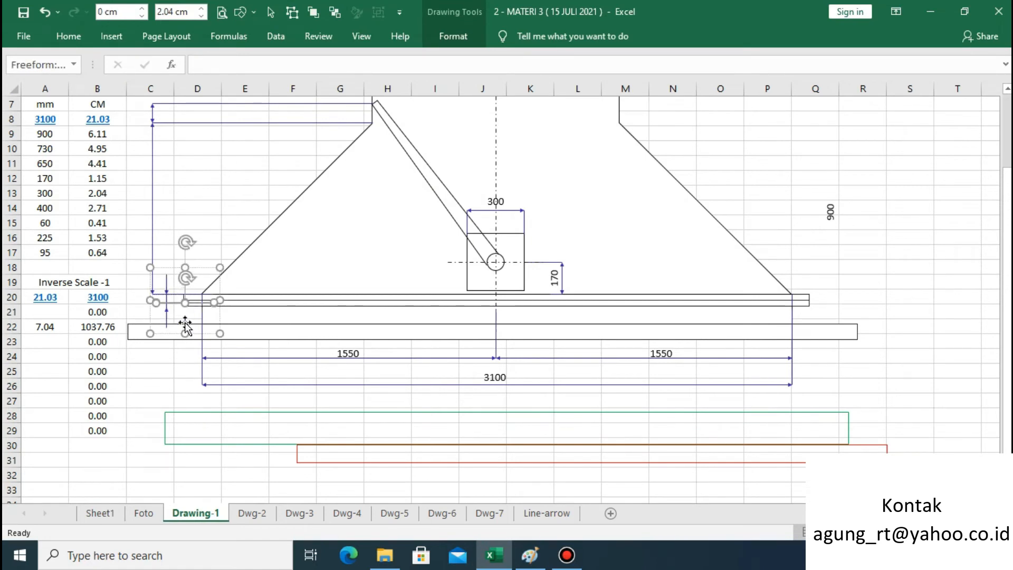
key("Up")
key("Up")
left_click(166, 319)
key("Up")
key("Up")
key("Up")
key("Up")
key("Up")
key("Up")
Reduce the symbol's width and nudge it right so it sits between the 900 dimension line and the flange end
left_click(192, 353)
double_click(180, 301)
left_click(181, 355)
double_click(166, 314)
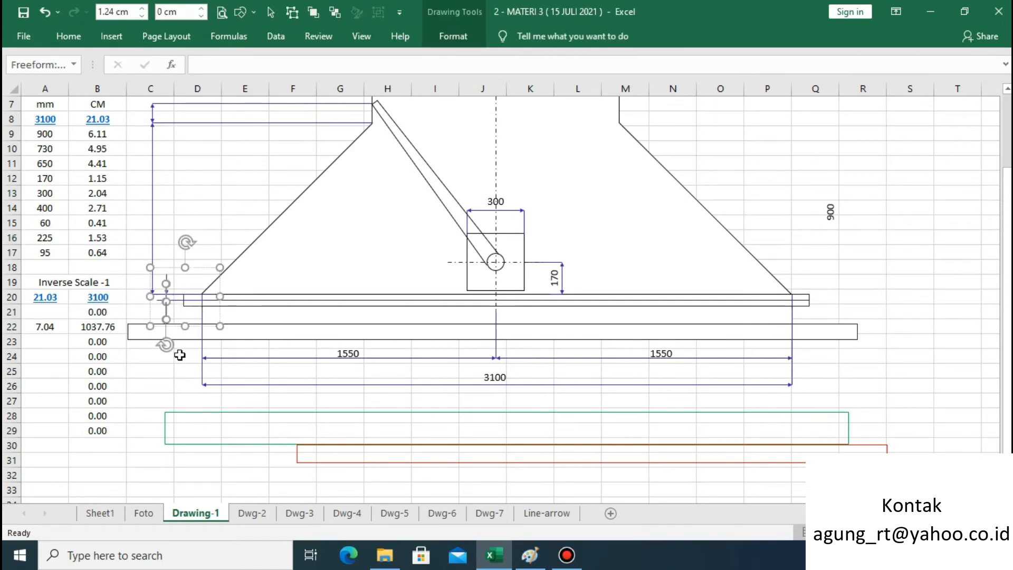
left_click(166, 282)
key("Right")
key("Right")
key("Right")
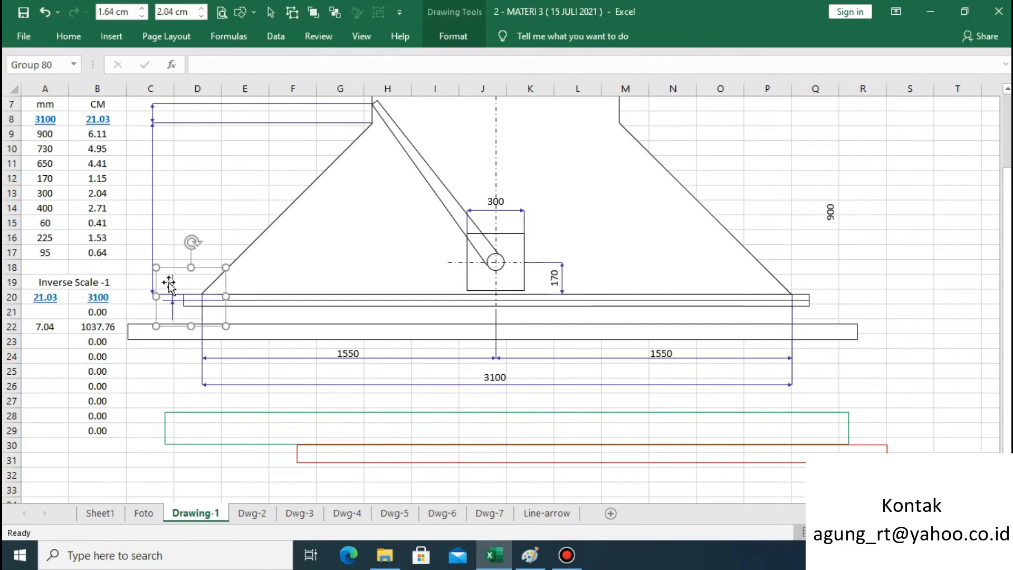
left_click(201, 17)
key("Right")
key("Right")
Move the spare 900 label onto the left vertical dimension and add a duplicate reading 100 at the short dimension above it
left_click(831, 214)
left_click_drag(846, 203, 156, 128)
key("ctrl+d")
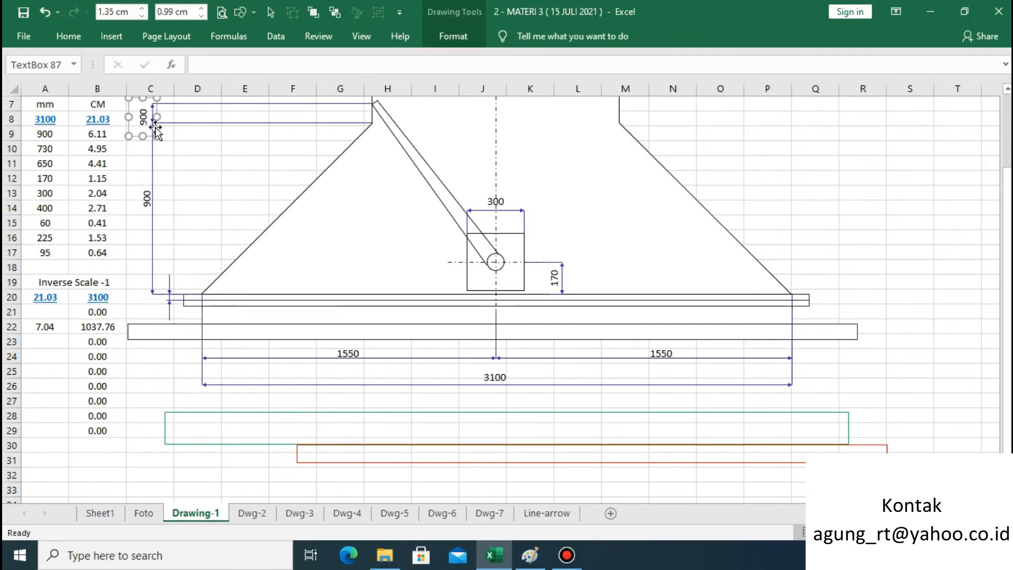
type("100")
left_click(181, 158)
left_click(151, 135)
key("Up")
key("Up")
Paste another copy of the vertical label, set its text to 35 and place it beside the flange thickness dimension
left_click(68, 36)
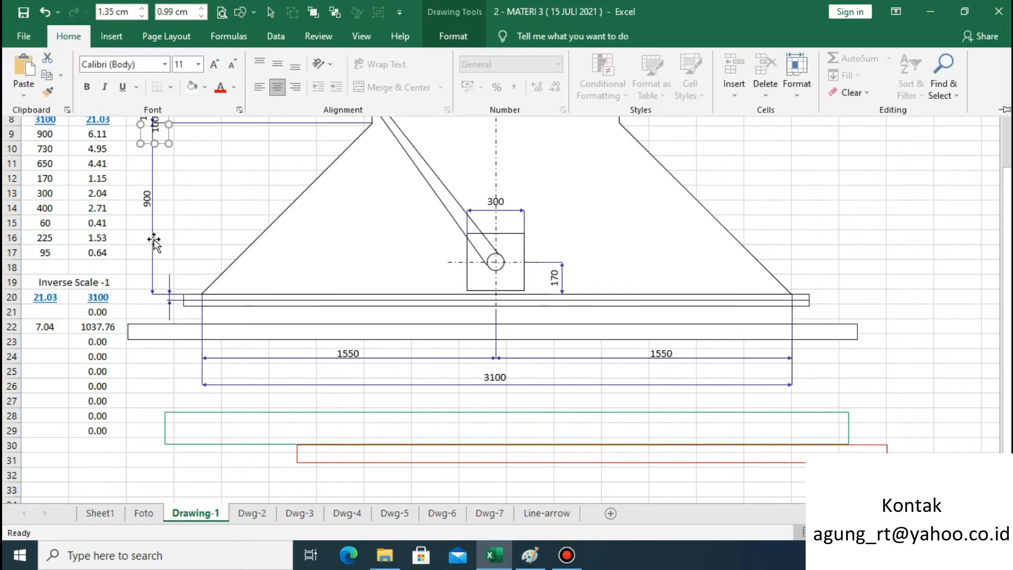
left_click(211, 265)
key("ctrl+v")
left_click_drag(204, 260, 169, 315)
type("35")
key("Escape")
key("Escape")
Shift the 35 dimension's lower extension line and arrow down to the flange's bottom edge
left_click(177, 300)
key("Escape")
left_click(180, 302)
left_click(180, 301)
left_click(234, 239)
left_click(177, 306)
left_click(177, 307)
left_click(169, 310)
left_click(169, 310)
left_click(235, 195)
left_click(169, 311)
left_click(169, 310)
left_click(234, 195)
left_click(169, 317)
left_click(169, 317)
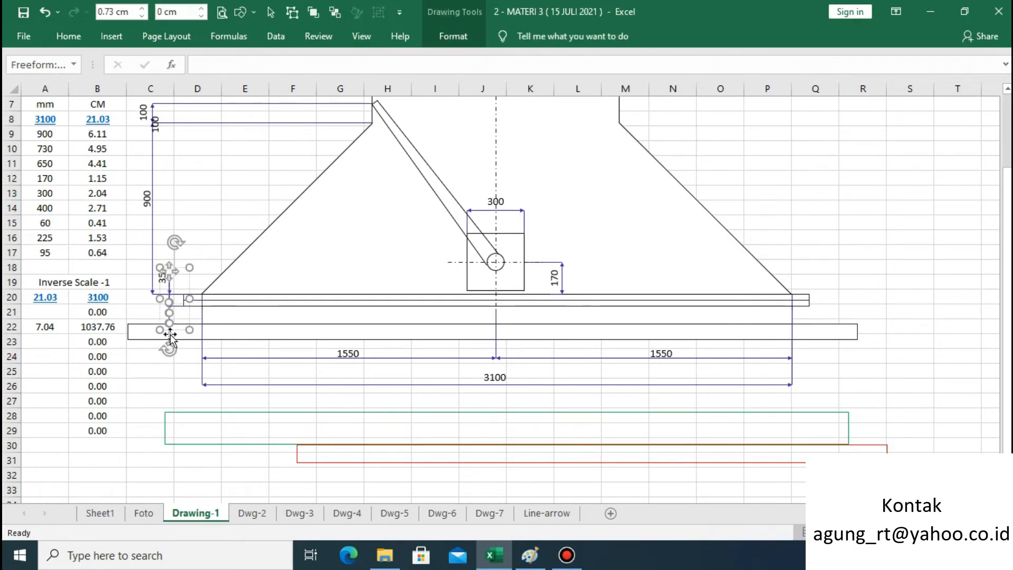
left_click(217, 182)
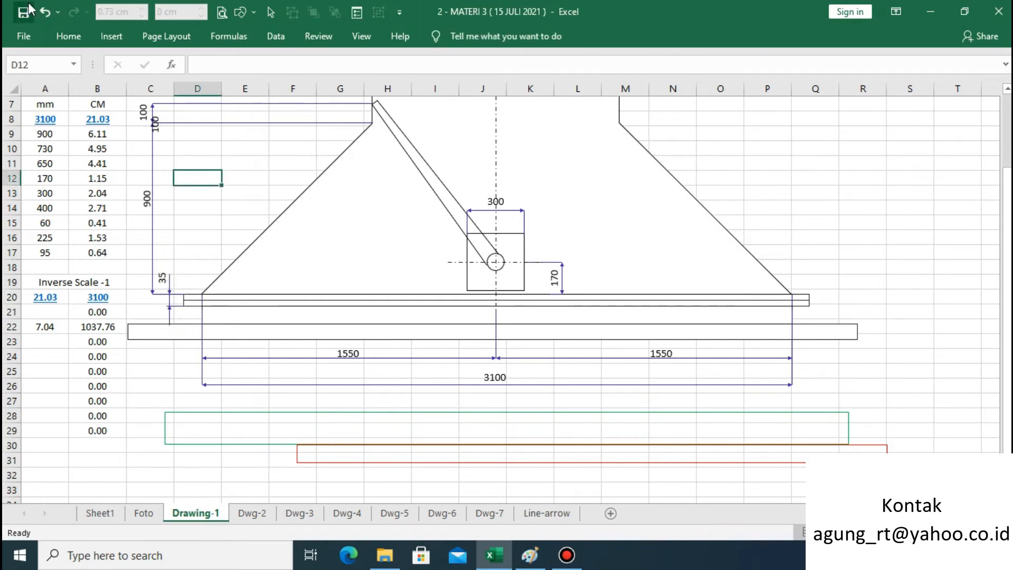
Move the spare 100 label to the empty area around column S, right of the hood
left_click(170, 315)
left_click(169, 315)
left_click(881, 279)
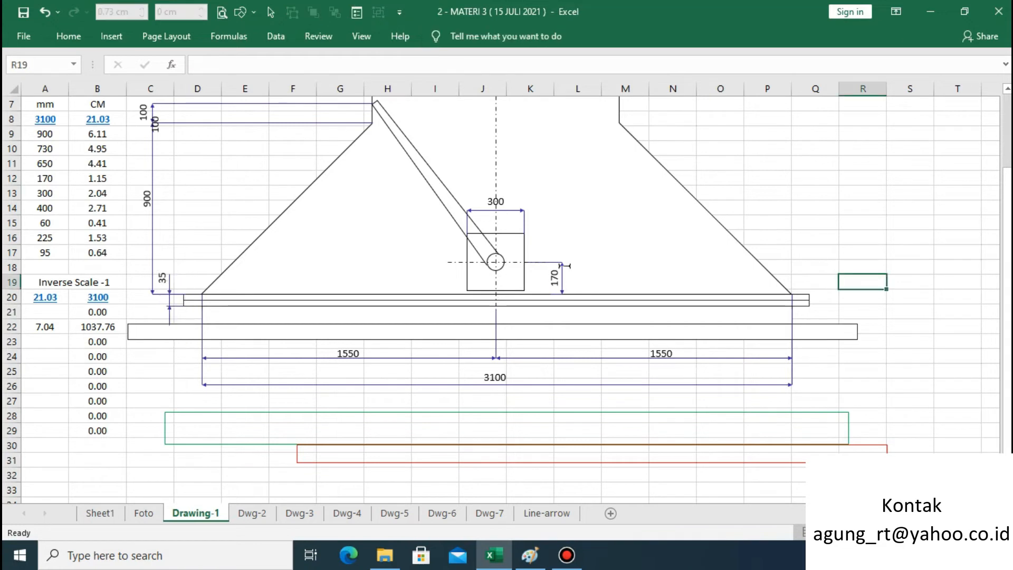
left_click(546, 260)
left_click(895, 268)
left_click_drag(164, 132, 913, 283)
Add a copy of the 100 dimension lines and another 100 label near the flange's right end
left_click(176, 104)
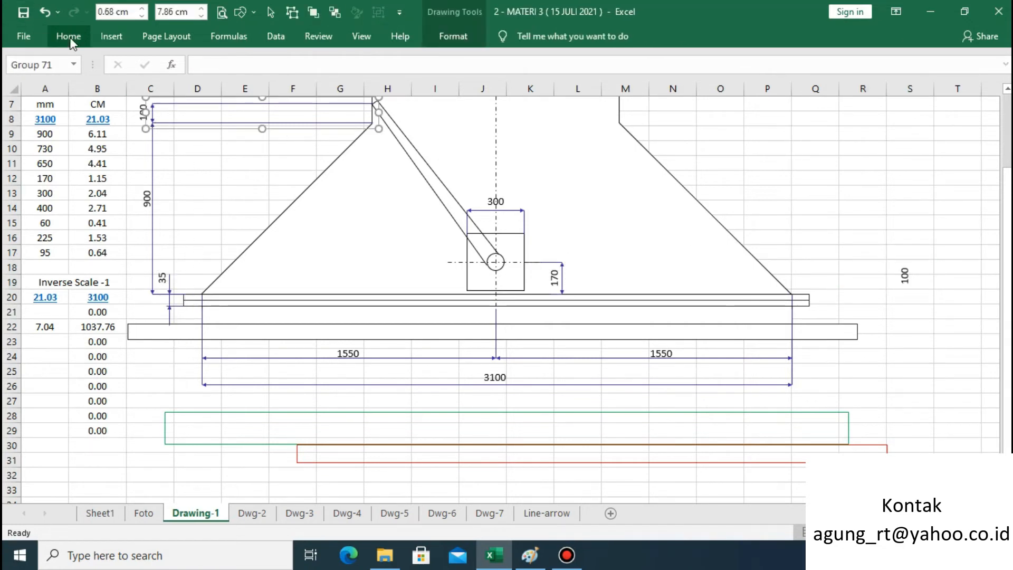
left_click(69, 40)
left_click(47, 74)
left_click(862, 267)
left_click(69, 37)
left_click(28, 70)
left_click(220, 104)
left_click(69, 36)
left_click(25, 69)
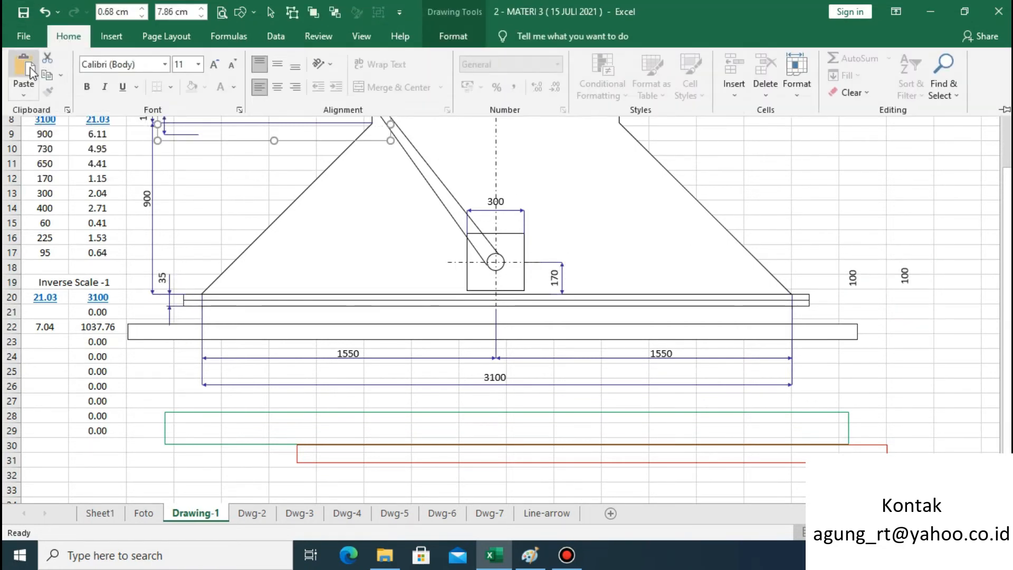
left_click_drag(232, 115, 778, 269)
Flip the copied dimension horizontally and adjust the dimension and labels beside the flange's right end
left_click(453, 37)
left_click(828, 92)
left_click(855, 161)
left_click_drag(905, 269, 961, 301)
scroll(507, 300, "right", 10)
left_click_drag(476, 300, 517, 294)
left_click_drag(548, 303, 373, 302)
left_click_drag(349, 319, 395, 310)
left_click(385, 324)
left_click(425, 356)
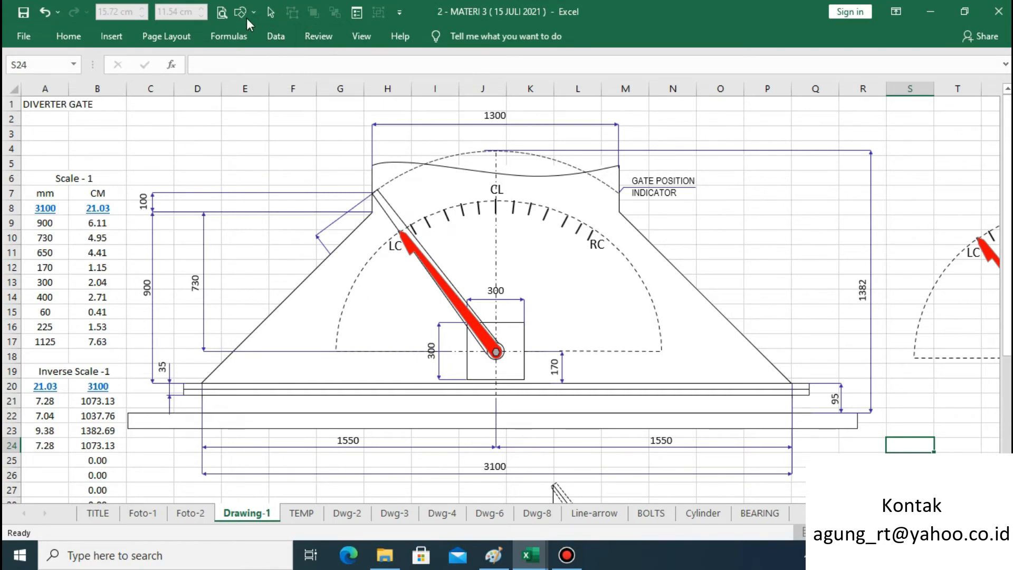
Check the print preview of Drawing-1, and examine the gate, bearing and shaft views on the Dwg-2 sheet
left_click(221, 11)
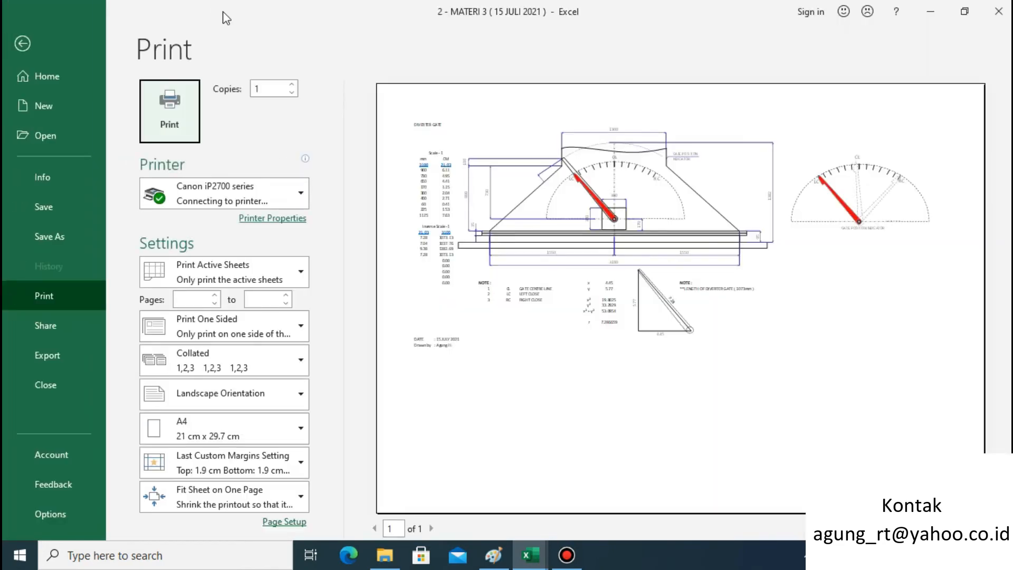
left_click(26, 51)
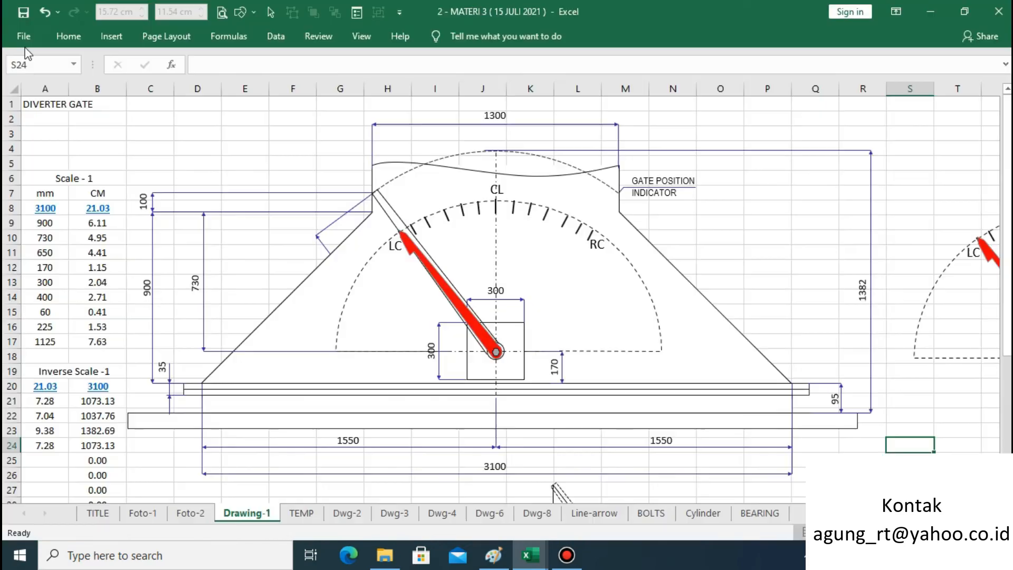
left_click(348, 512)
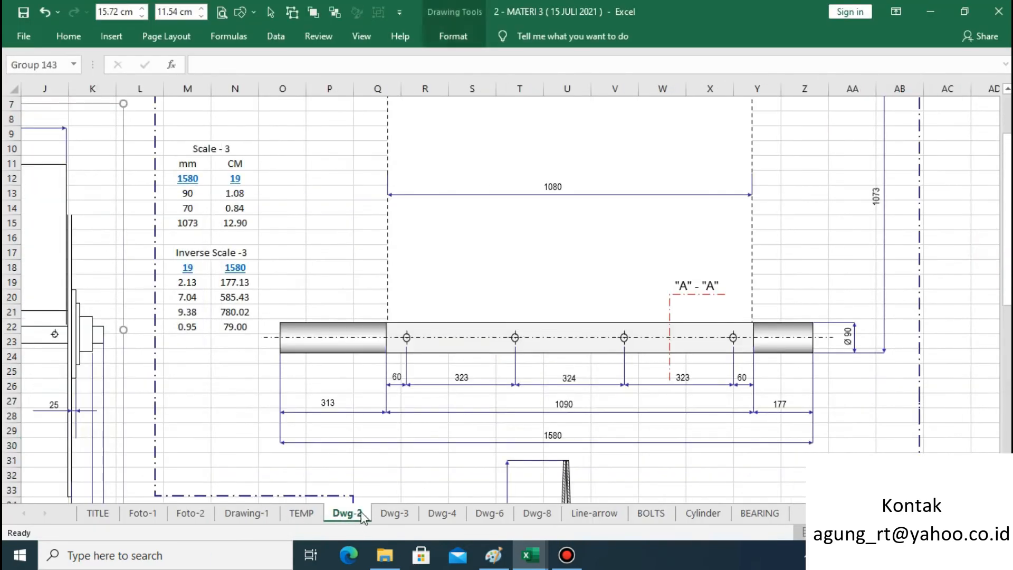
scroll(510, 299, "left", 3)
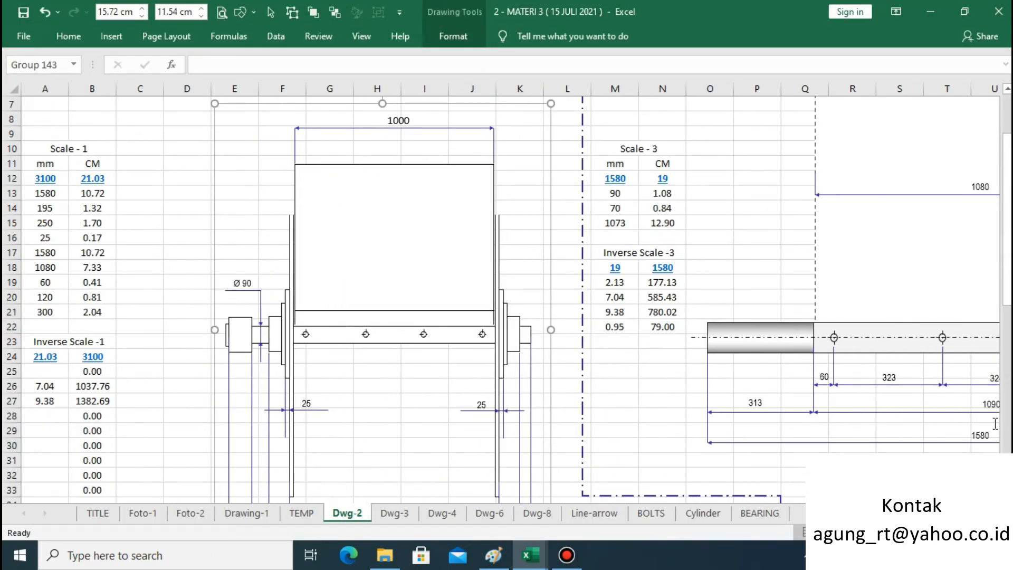
left_click_drag(1007, 287, 1006, 298)
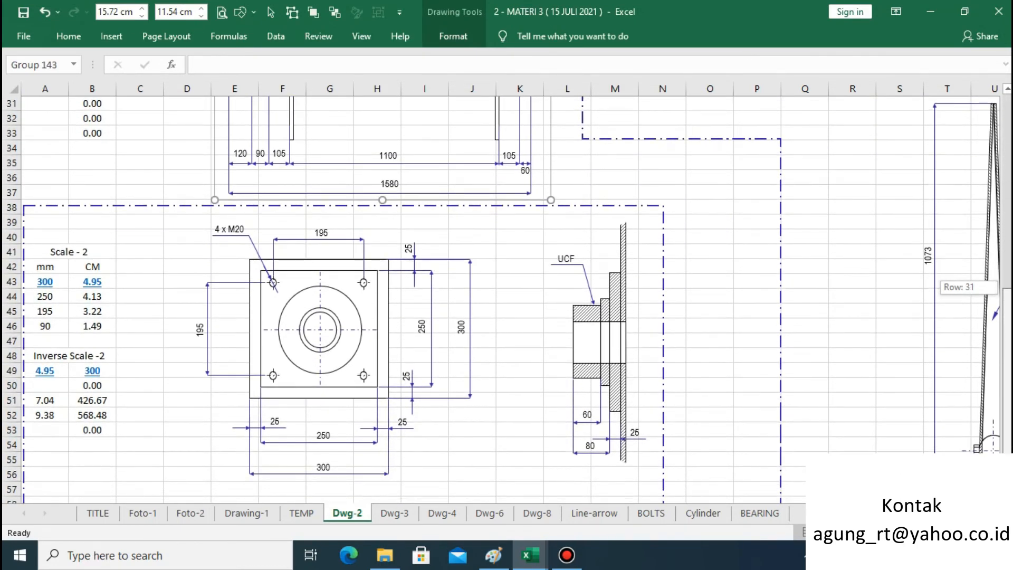
mouse_move(1001, 422)
left_mouse_down()
mouse_move(1001, 412)
mouse_move(998, 431)
left_mouse_up()
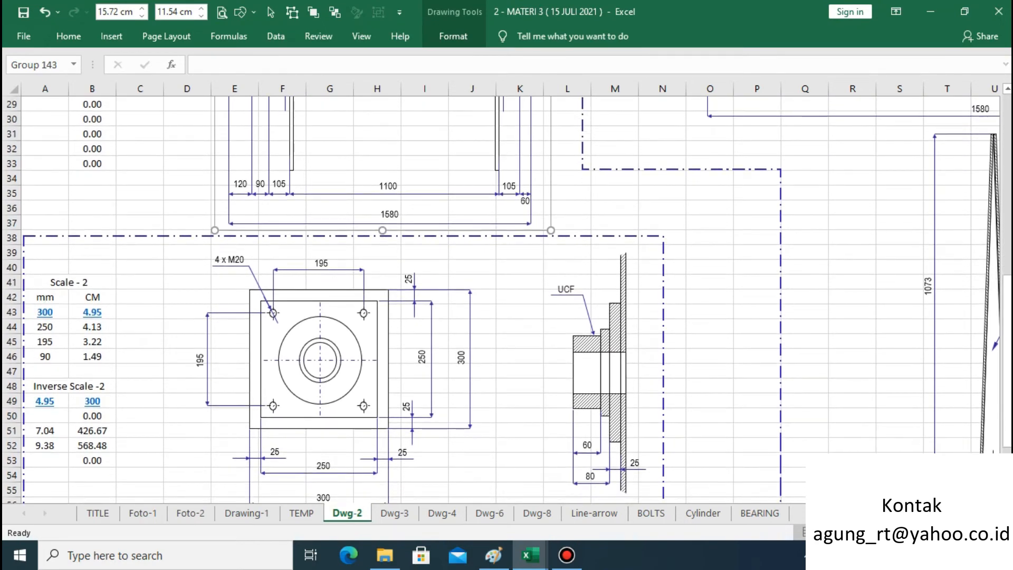
scroll(598, 185, "right", 8)
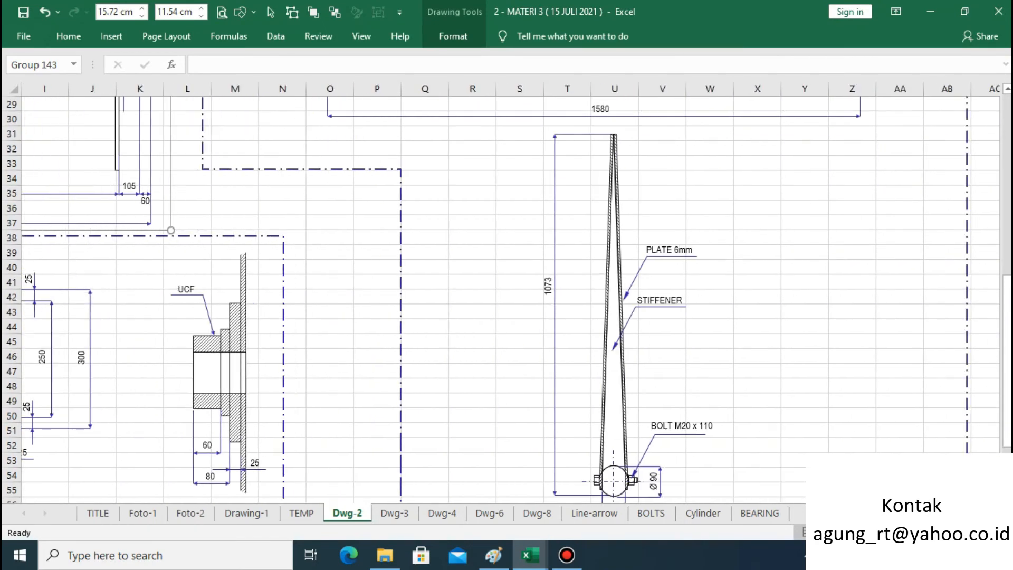
scroll(510, 293, "left", 8)
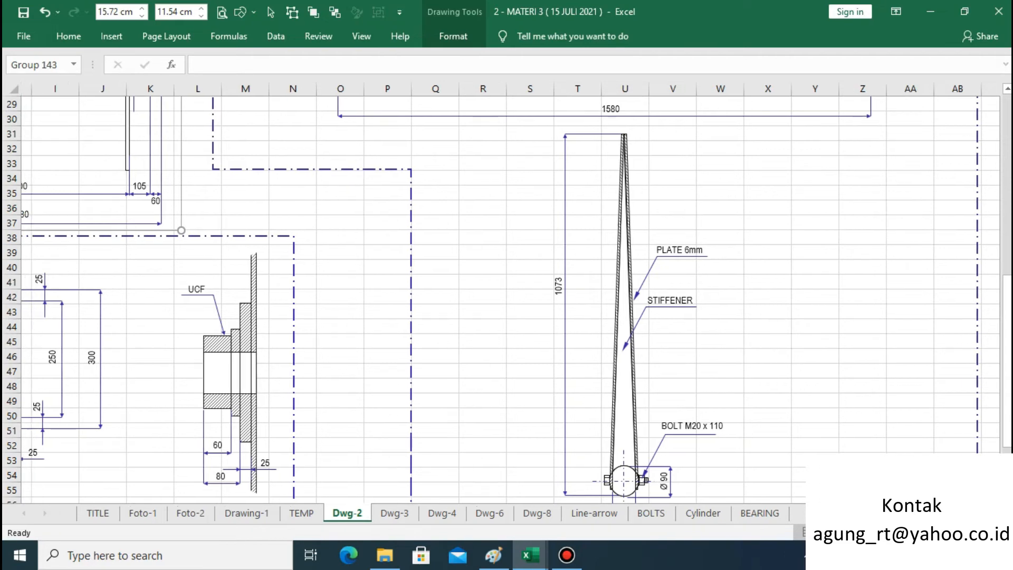
left_click_drag(1007, 377, 1007, 263)
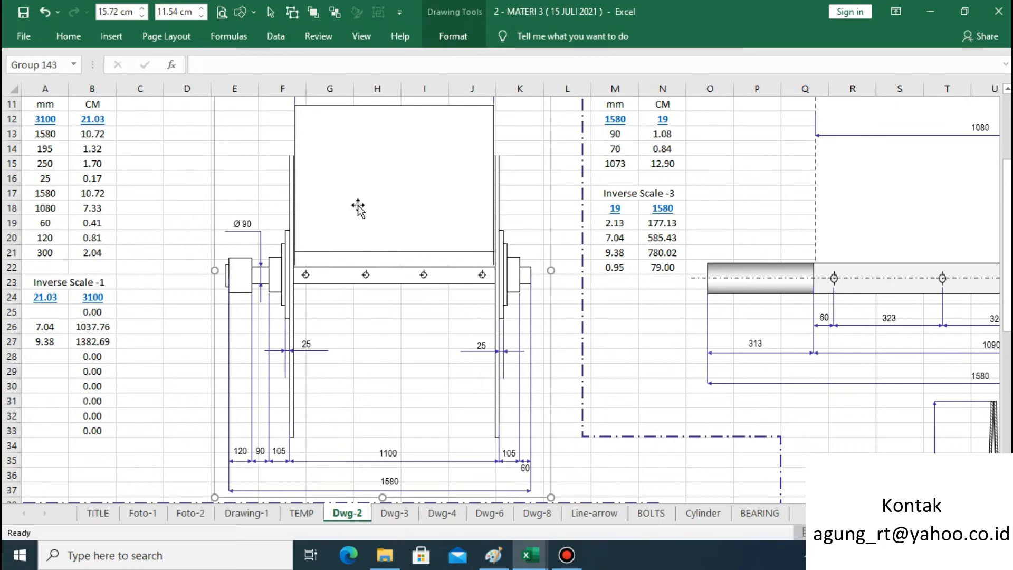
Compare the diverter gate front view on Drawing-1 with the scale tables and detail views on Dwg-2
left_click(262, 517)
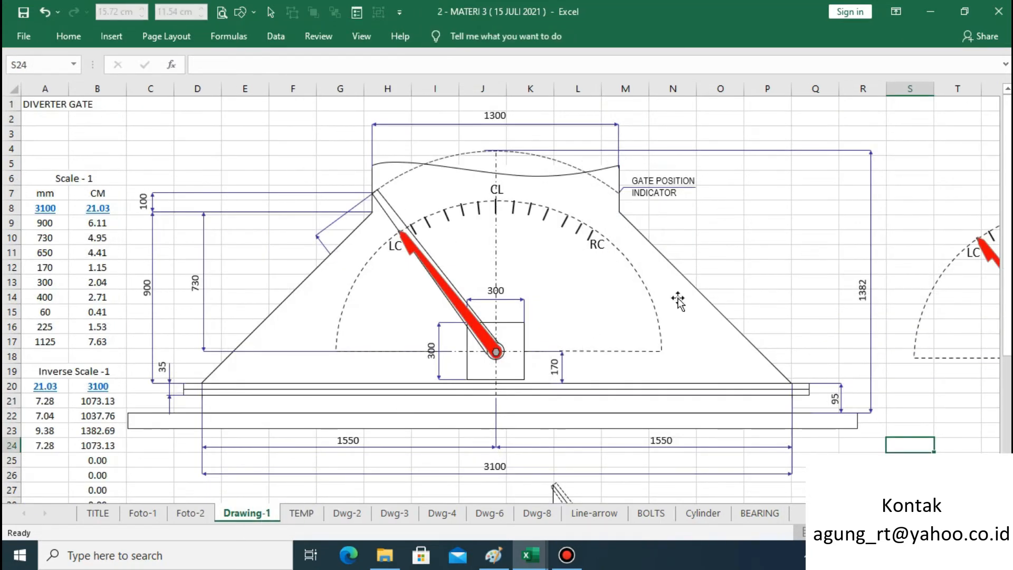
left_click(346, 513)
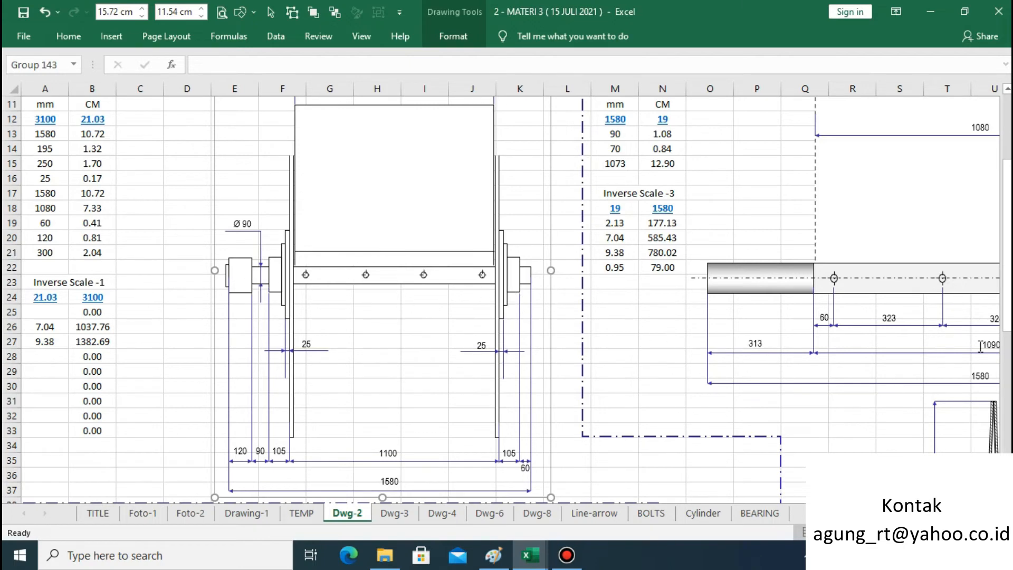
scroll(1006, 263, "up", 4)
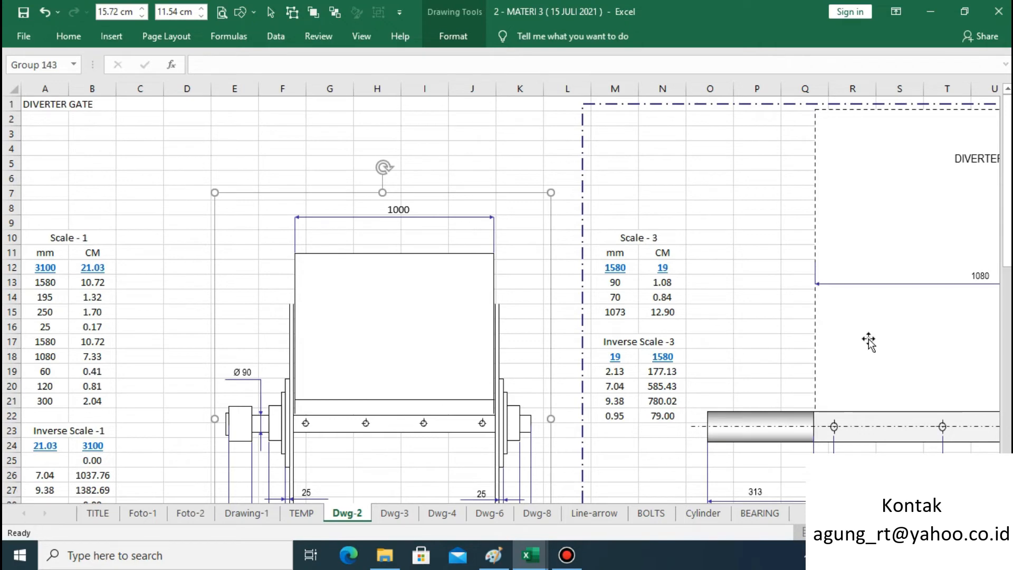
left_click_drag(1009, 240, 1009, 239)
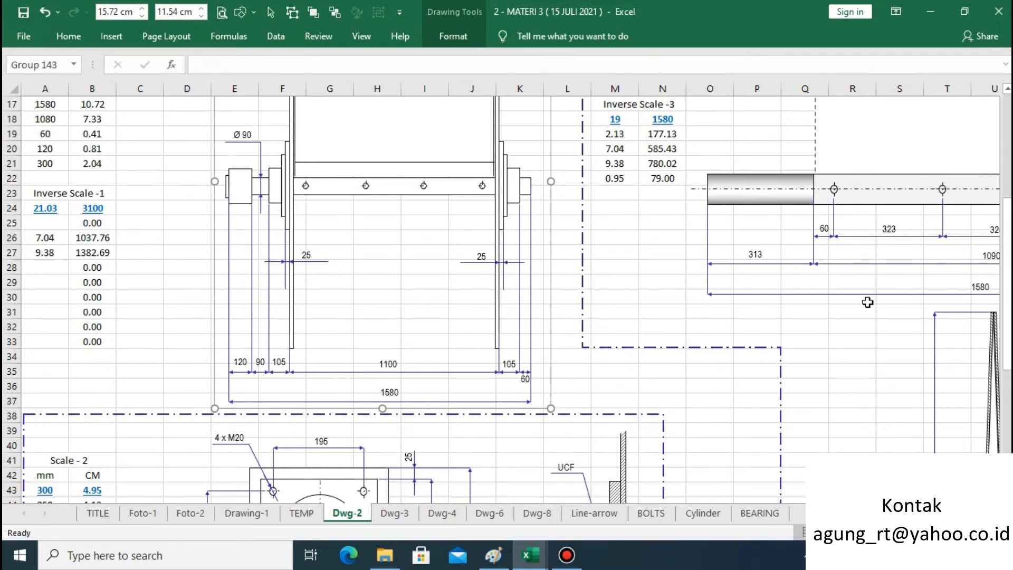
scroll(1004, 253, "down", 4)
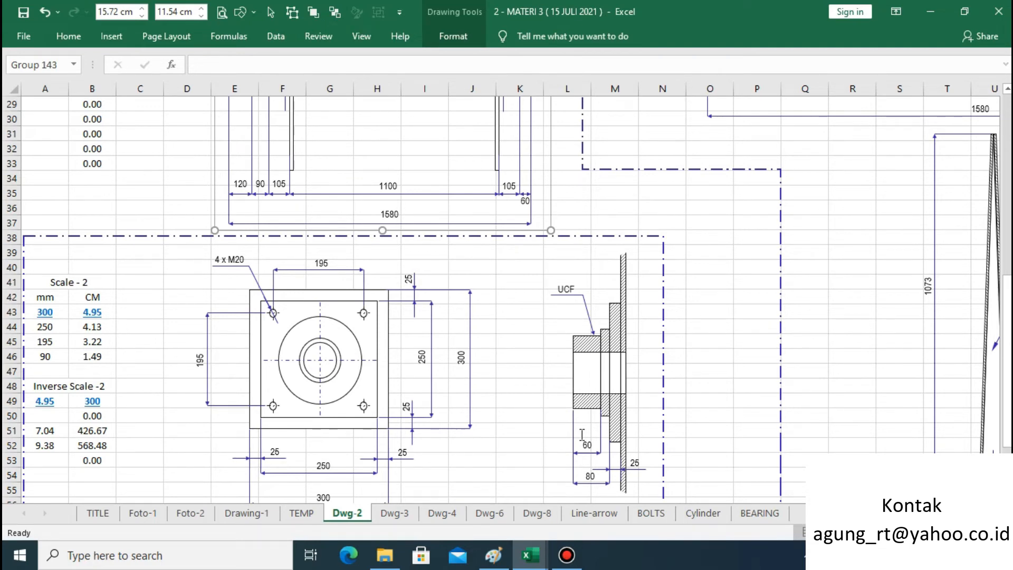
left_click_drag(1006, 375, 1006, 225)
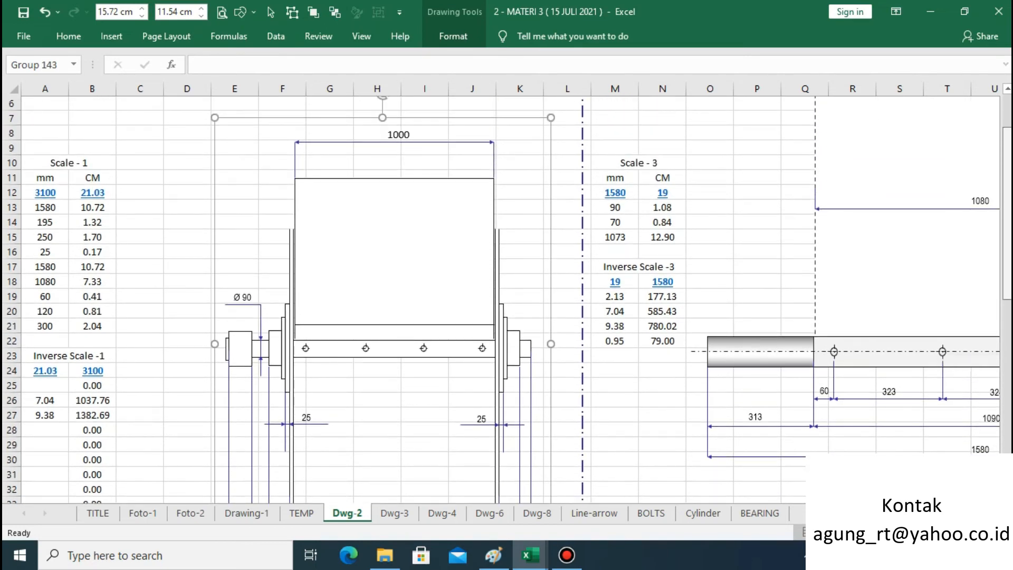
Examine the Dwg-2 shaft dimensions, the Scale-3 table and the diverter gate outline above the shaft
scroll(488, 407, "right", 6)
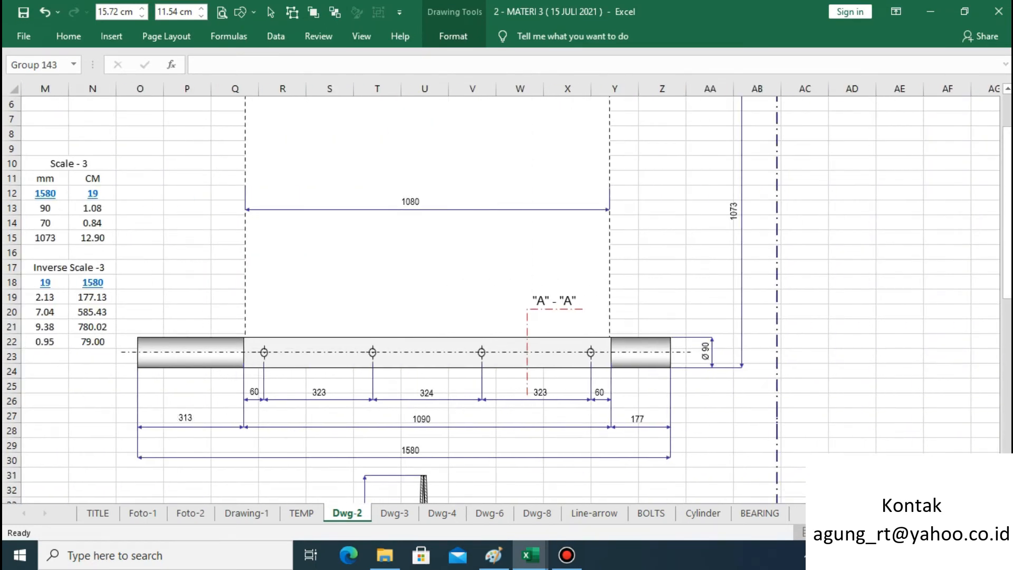
scroll(510, 293, "left", 3)
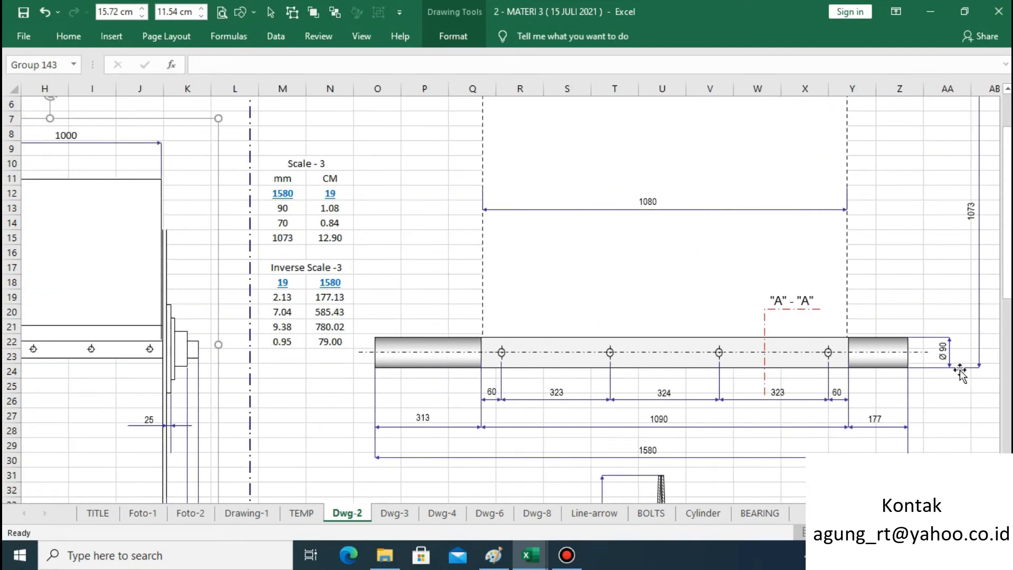
left_click_drag(1007, 281, 1008, 256)
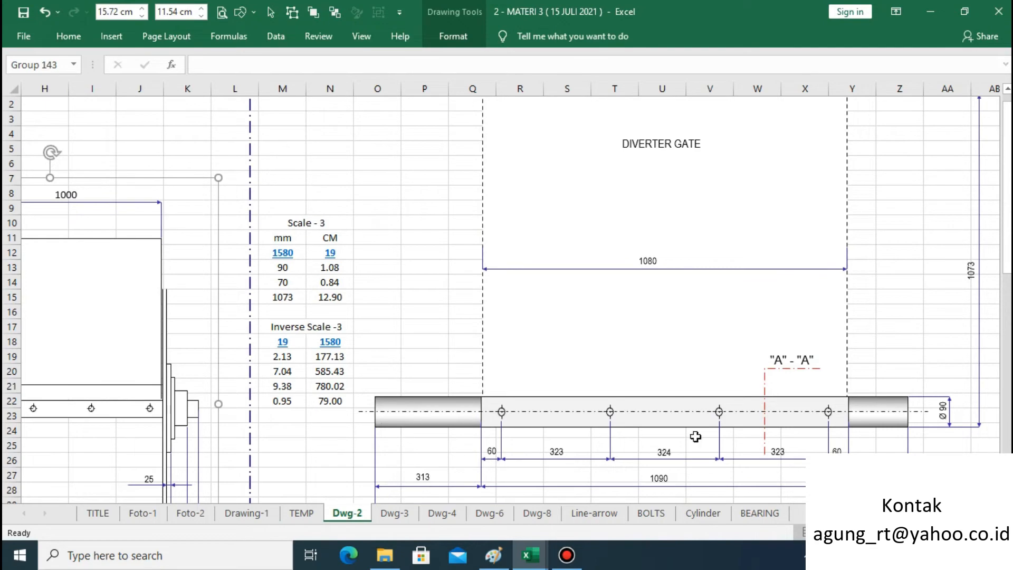
left_click_drag(1007, 252, 1007, 308)
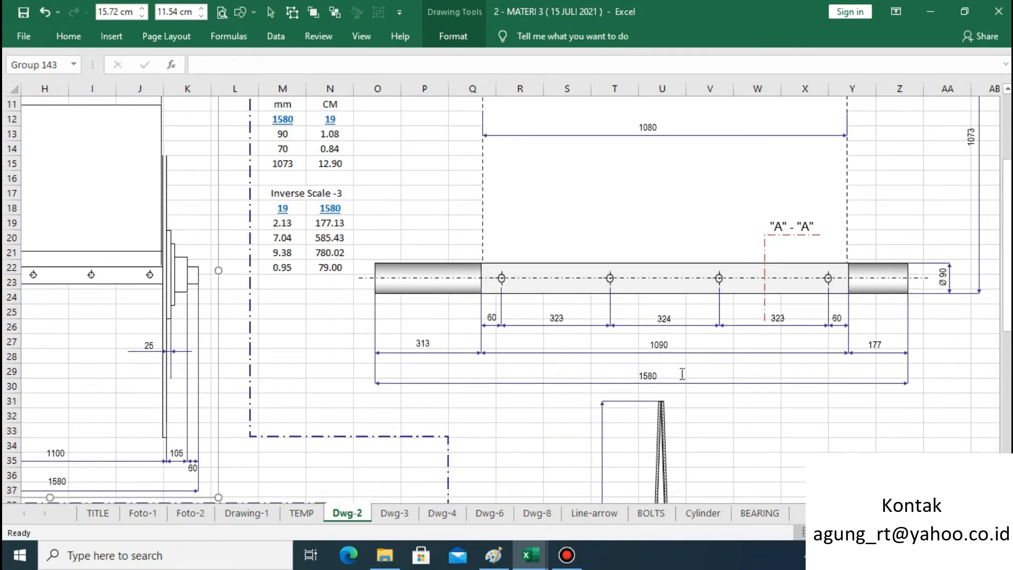
left_click_drag(1007, 277, 1008, 225)
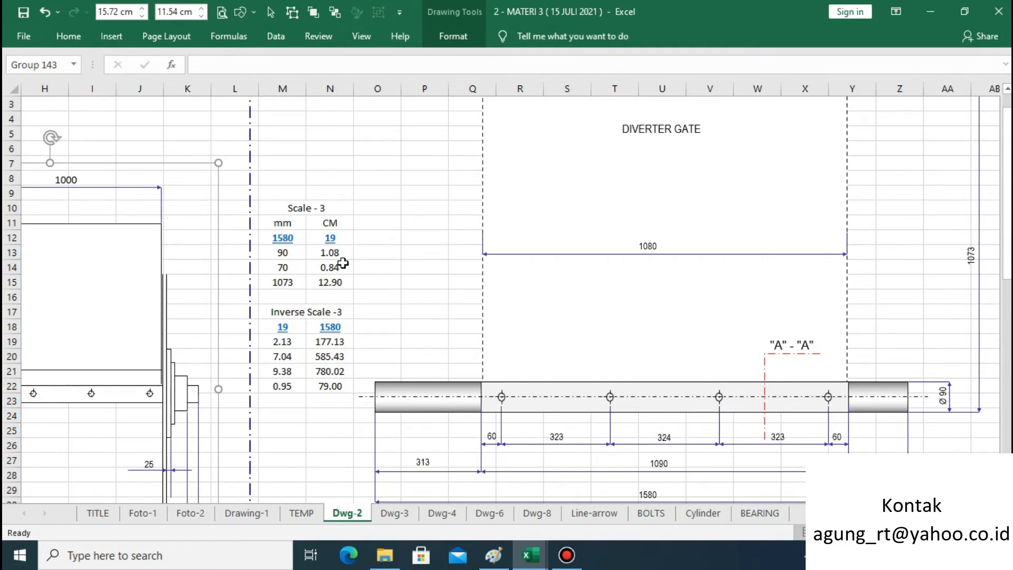
left_click_drag(1007, 266, 994, 219)
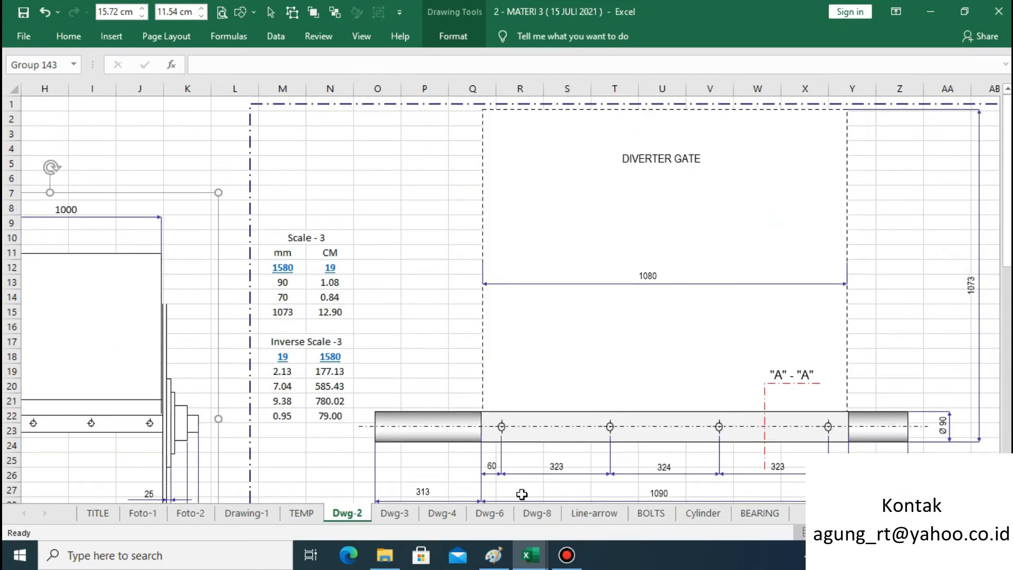
Review the shaft, pillow bearing block and lever drawings on Dwg-3 and the gate, shaft and assembly views on Dwg-4
left_click(394, 514)
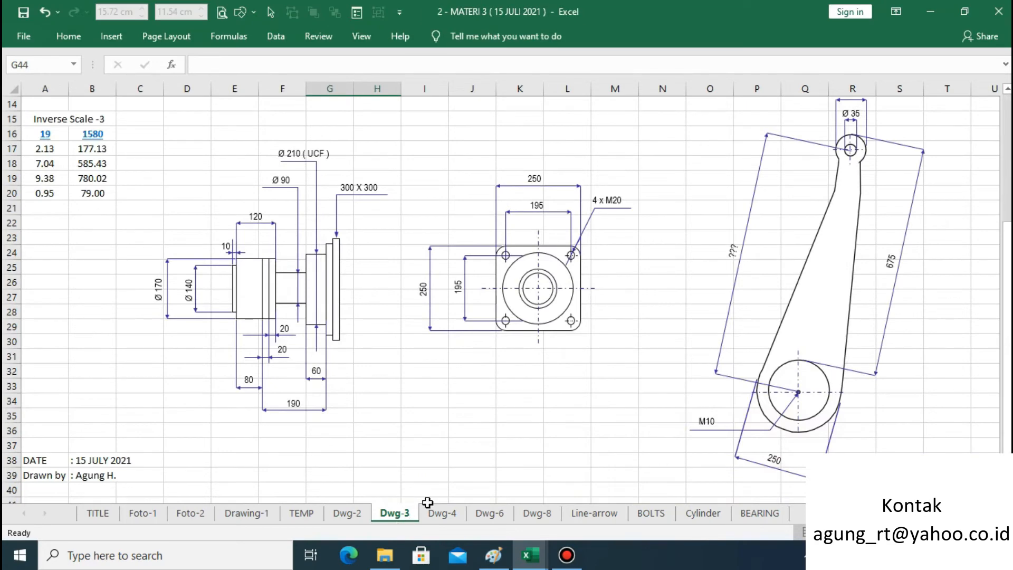
mouse_move(1009, 447)
left_mouse_down()
mouse_move(1006, 321)
mouse_move(1006, 440)
left_mouse_up()
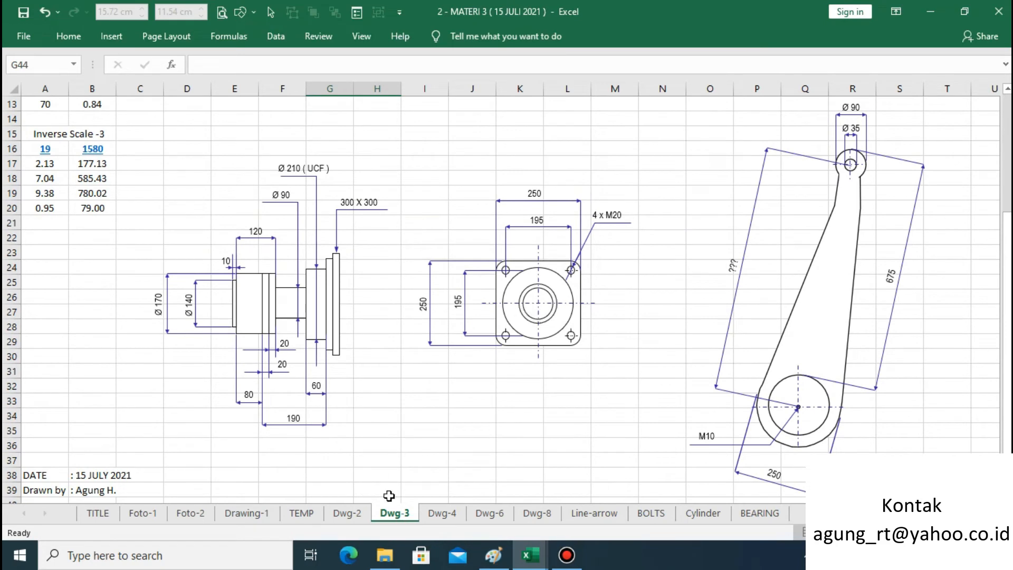
mouse_move(1007, 344)
left_mouse_down()
mouse_move(1008, 352)
mouse_move(1007, 329)
left_mouse_up()
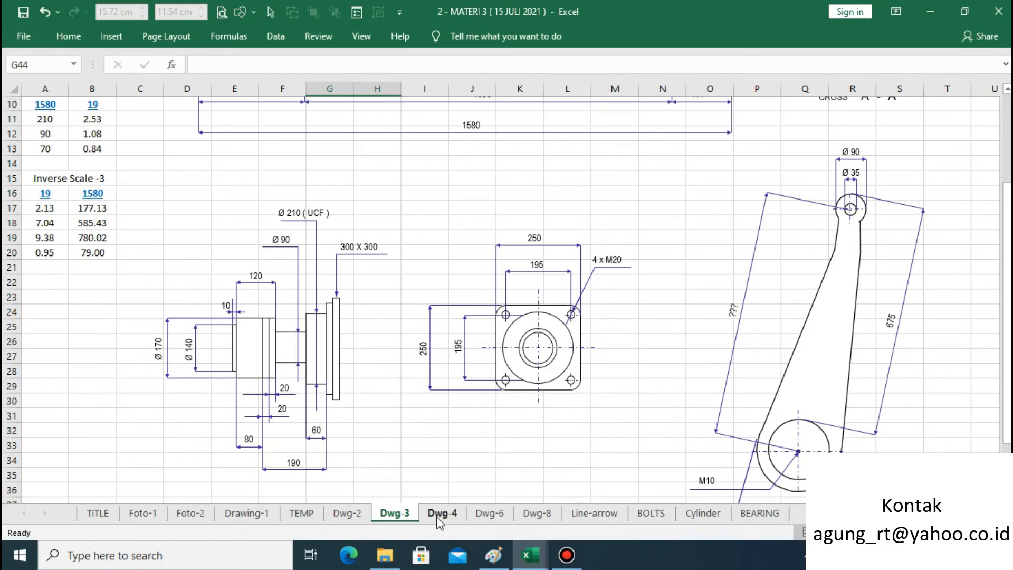
left_click_drag(1007, 393, 1007, 380)
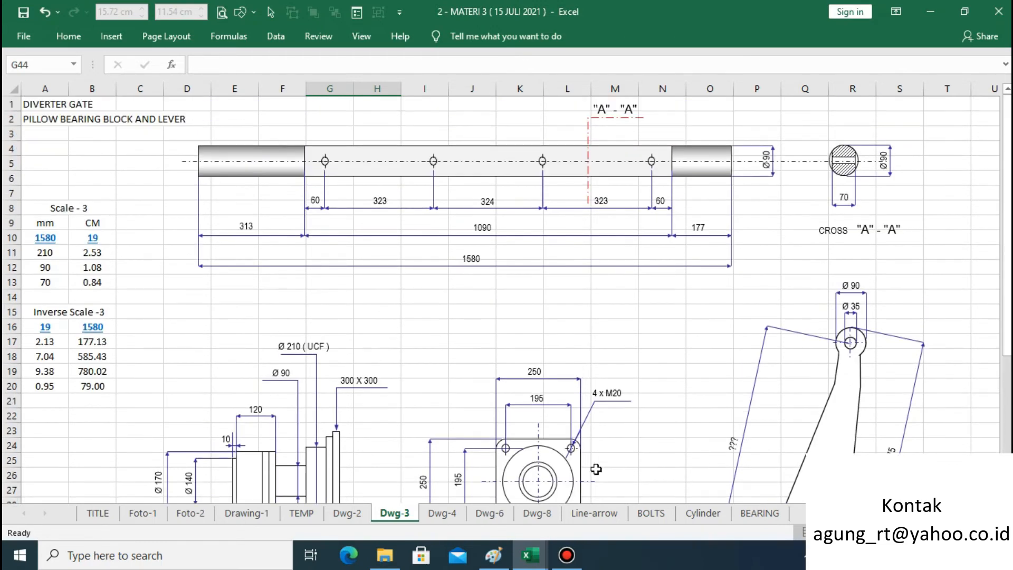
left_click(443, 513)
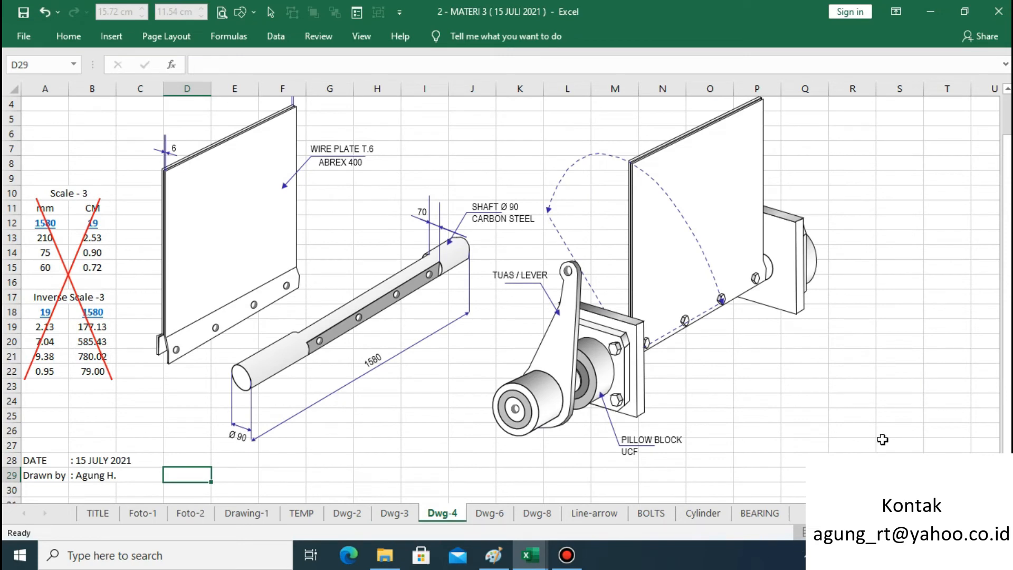
left_click_drag(1008, 261, 1007, 218)
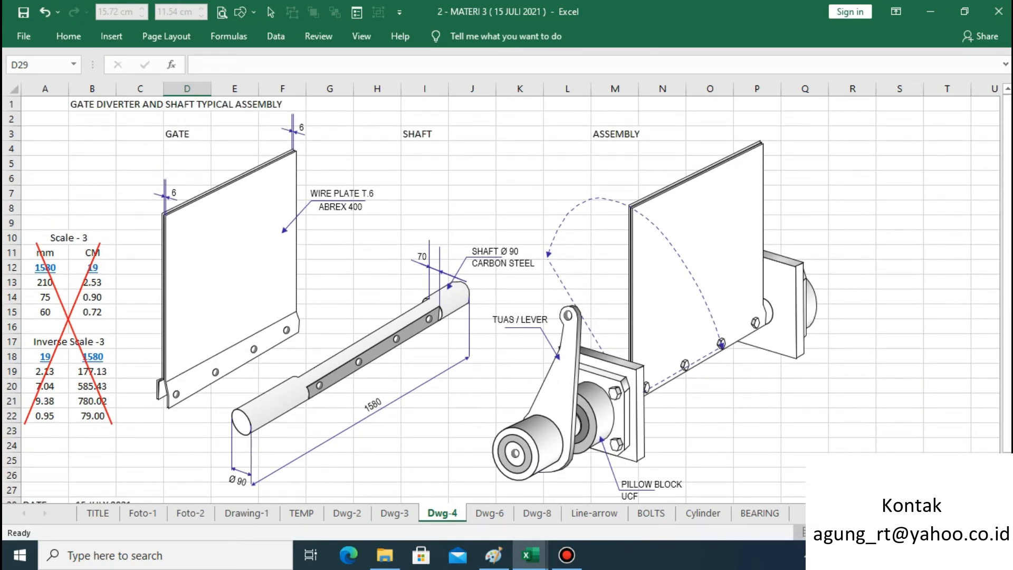
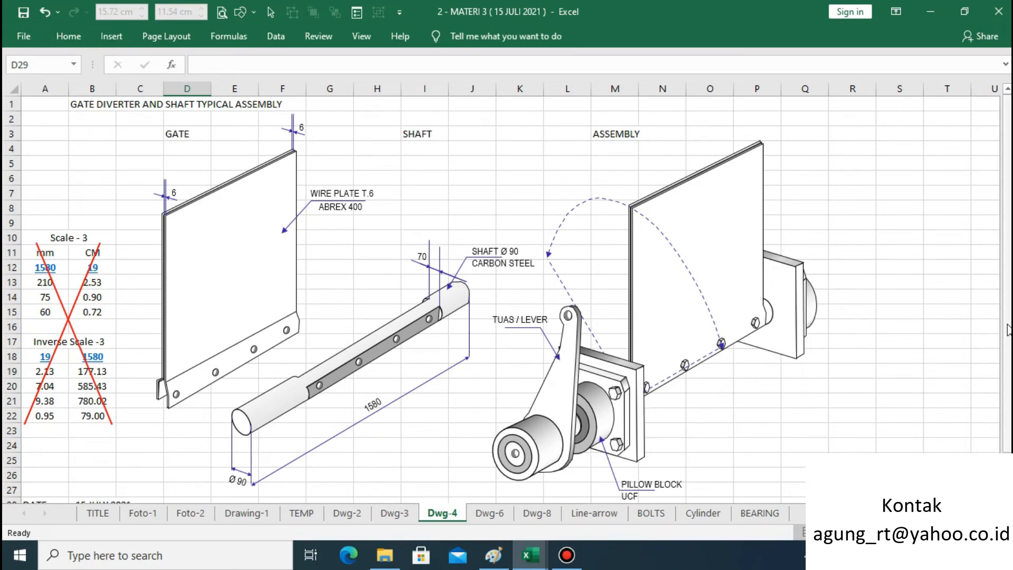
mouse_move(1006, 343)
left_mouse_down()
mouse_move(993, 404)
mouse_move(995, 358)
left_mouse_up()
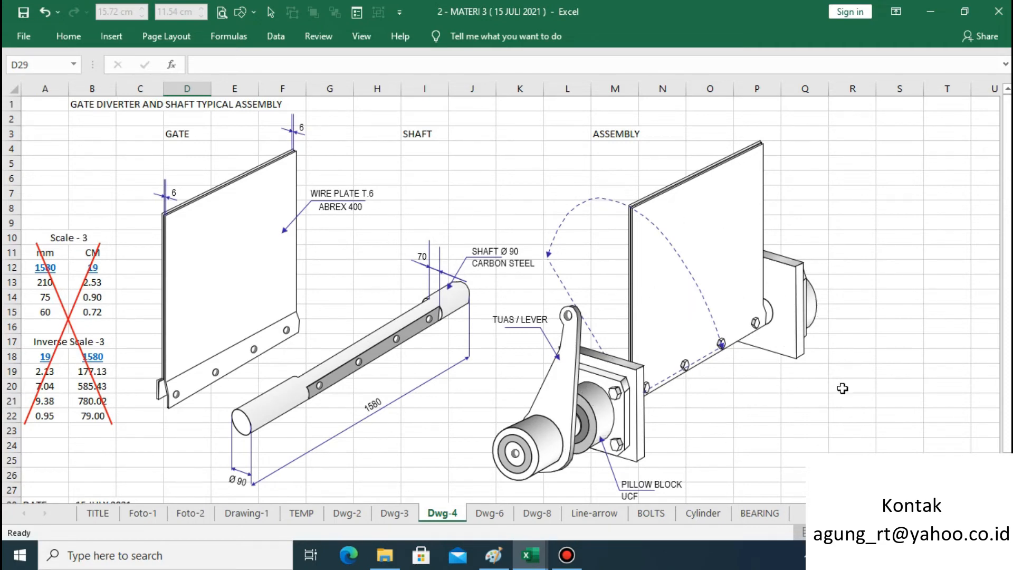
Inspect the lever and cylinder assembly on Dwg-6, and compare its gate front view with the one on Dwg-2
left_click(490, 513)
mouse_move(1009, 346)
left_mouse_down()
mouse_move(1009, 380)
mouse_move(1009, 366)
left_mouse_up()
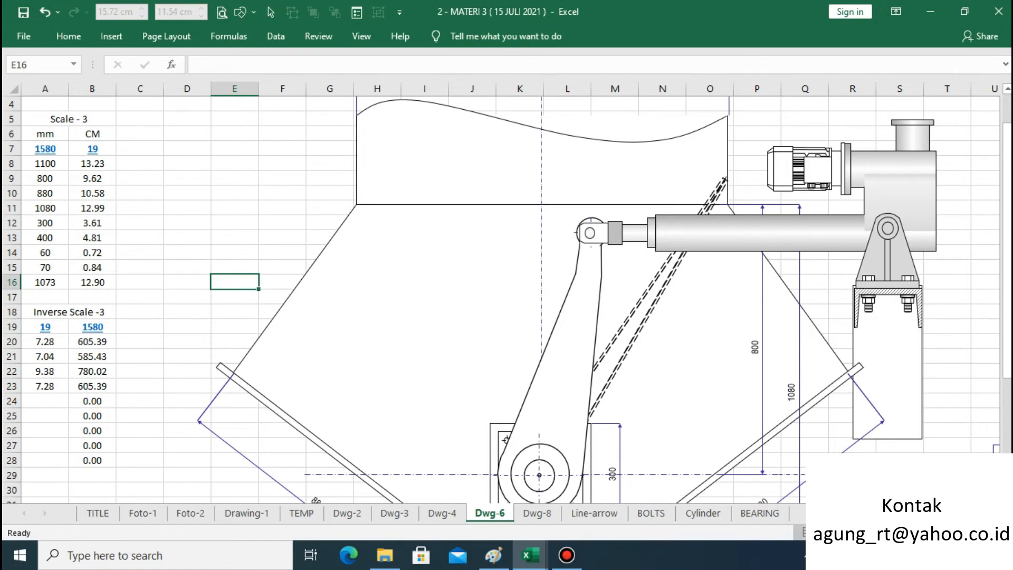
scroll(709, 256, "right", 3)
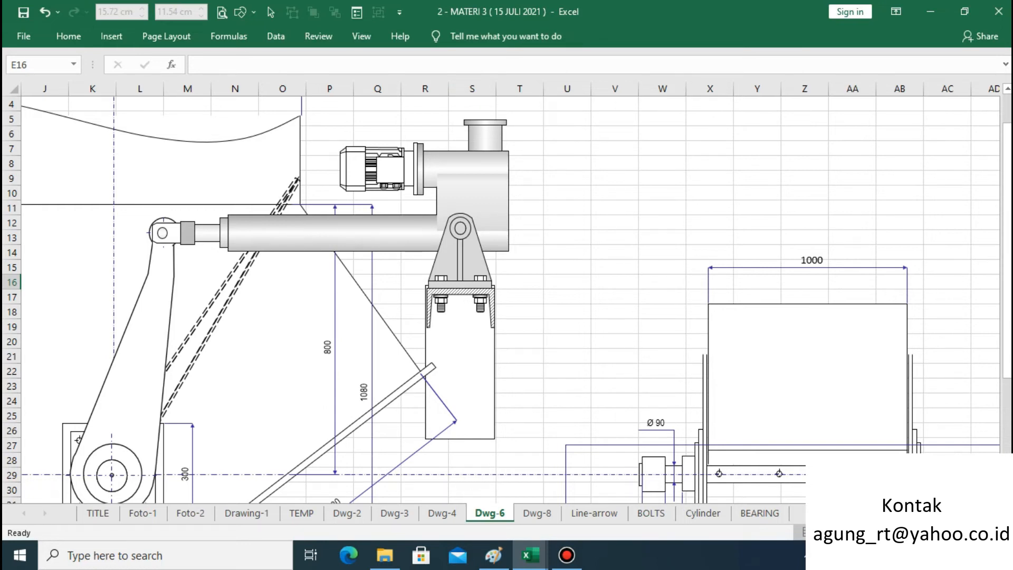
scroll(510, 299, "left", 5)
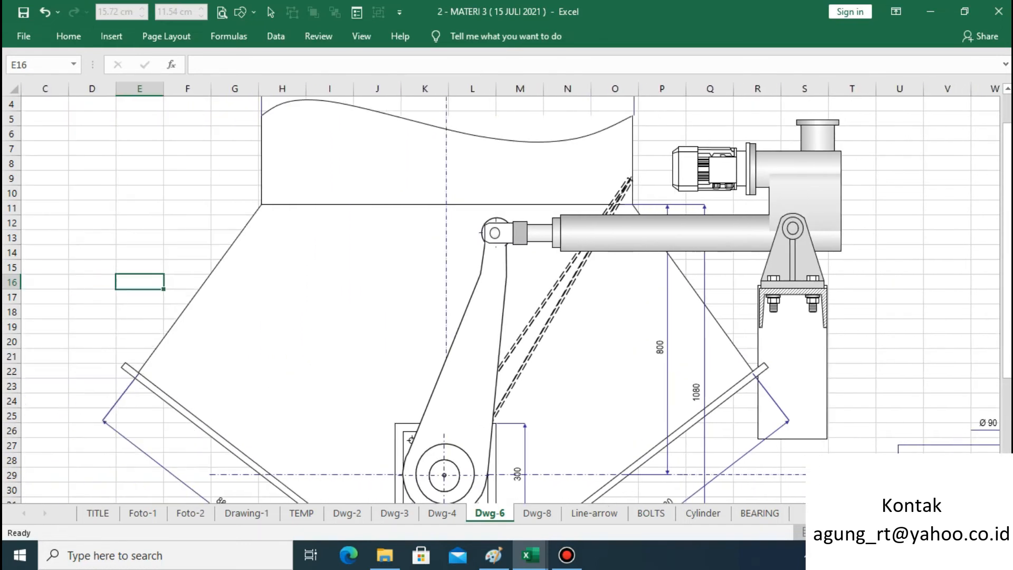
scroll(514, 207, "right", 6)
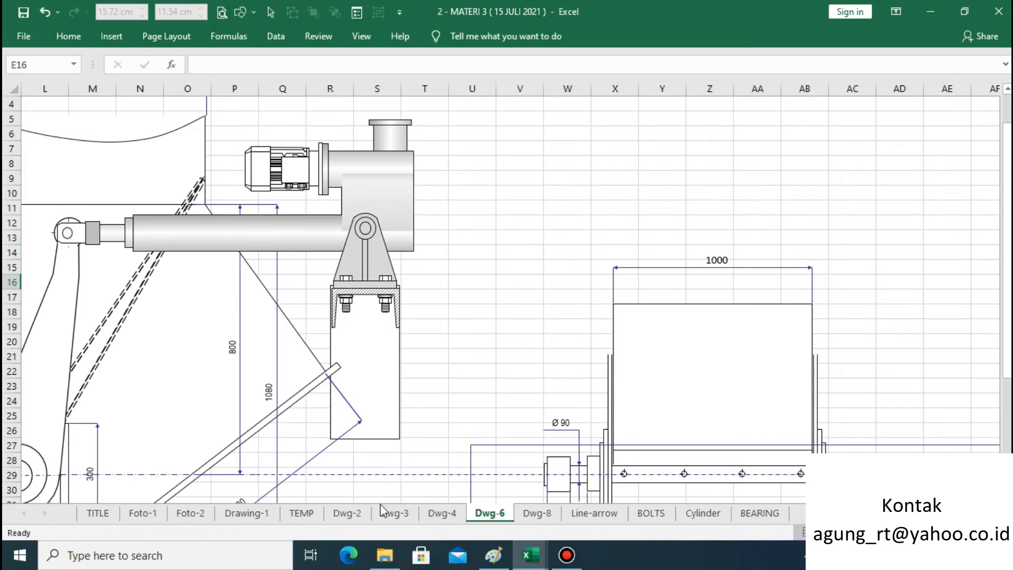
left_click(347, 513)
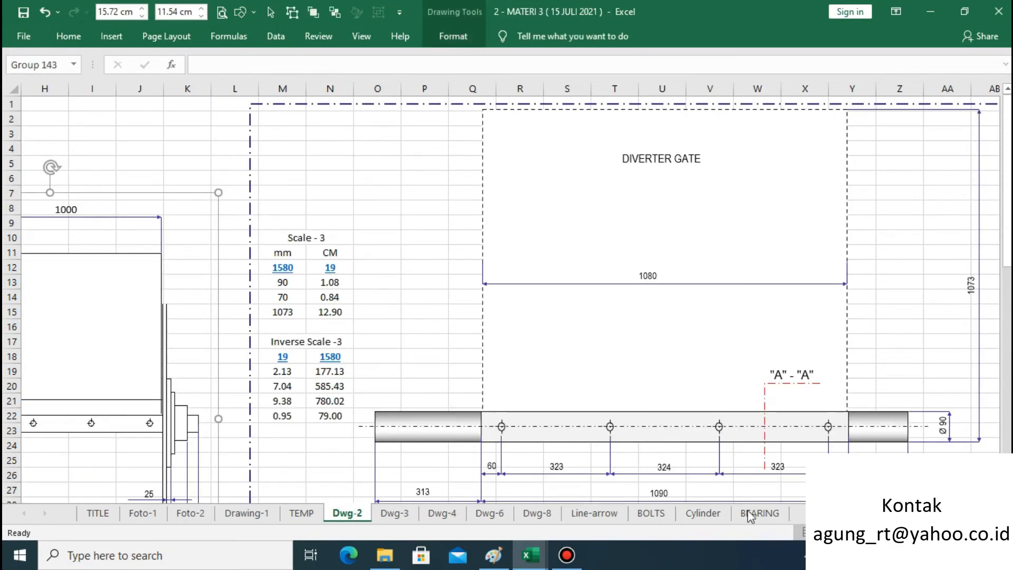
scroll(514, 293, "left", 5)
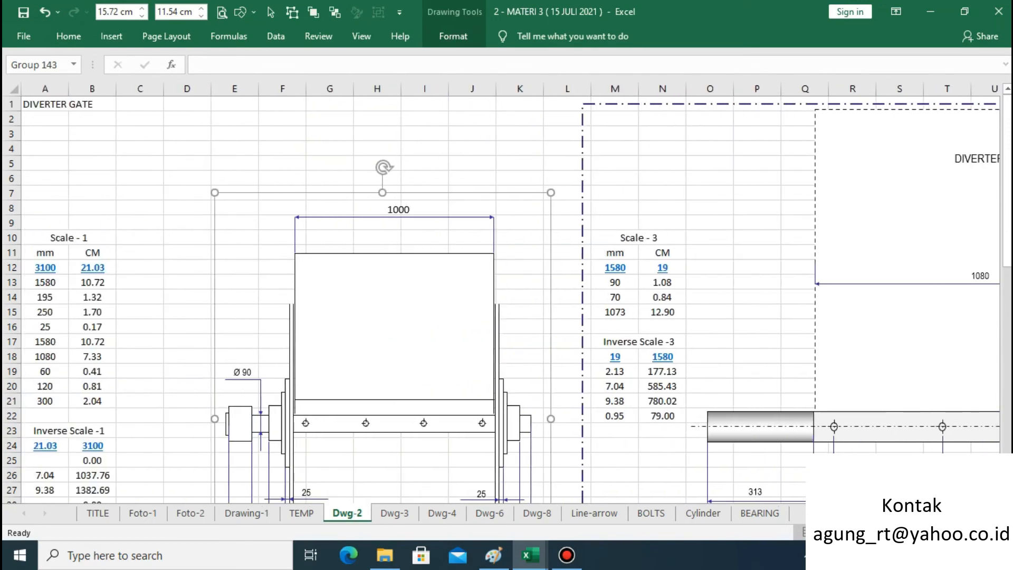
left_click_drag(1007, 272, 1008, 296)
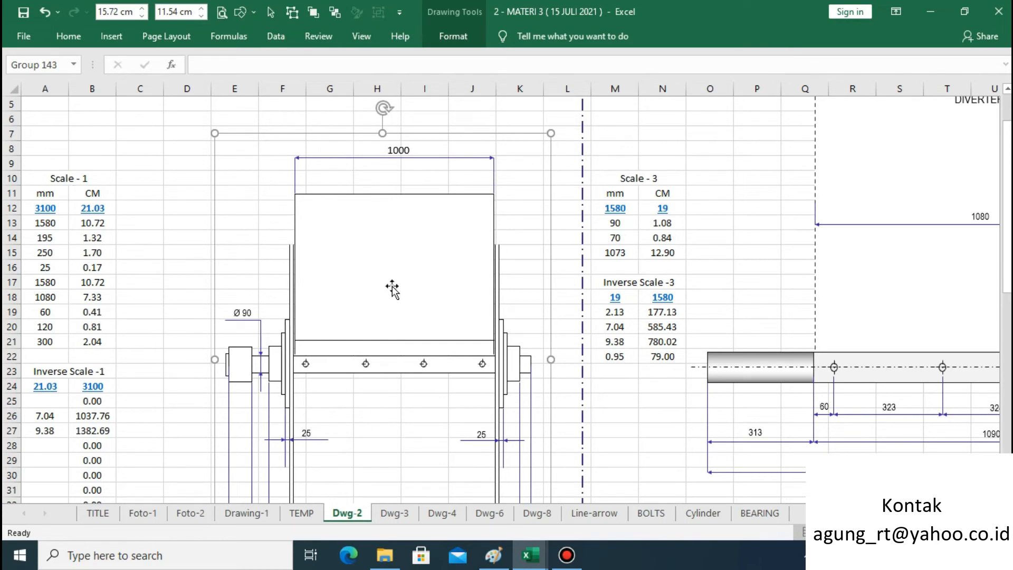
Delete the grouped gate front view beside the lever and cylinder assembly on Dwg-6
left_click(490, 514)
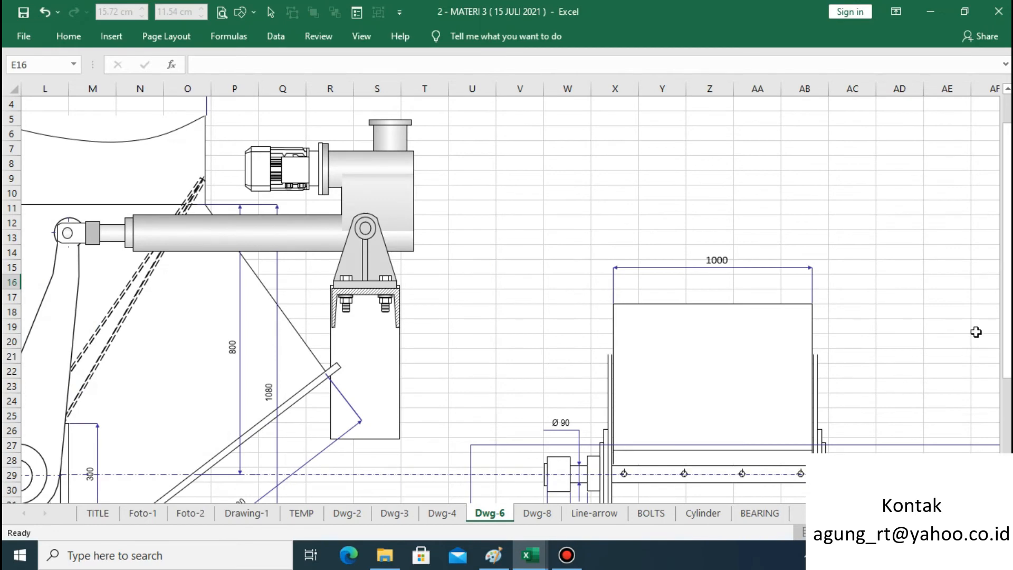
left_click_drag(1007, 356, 1007, 470)
left_click(780, 302)
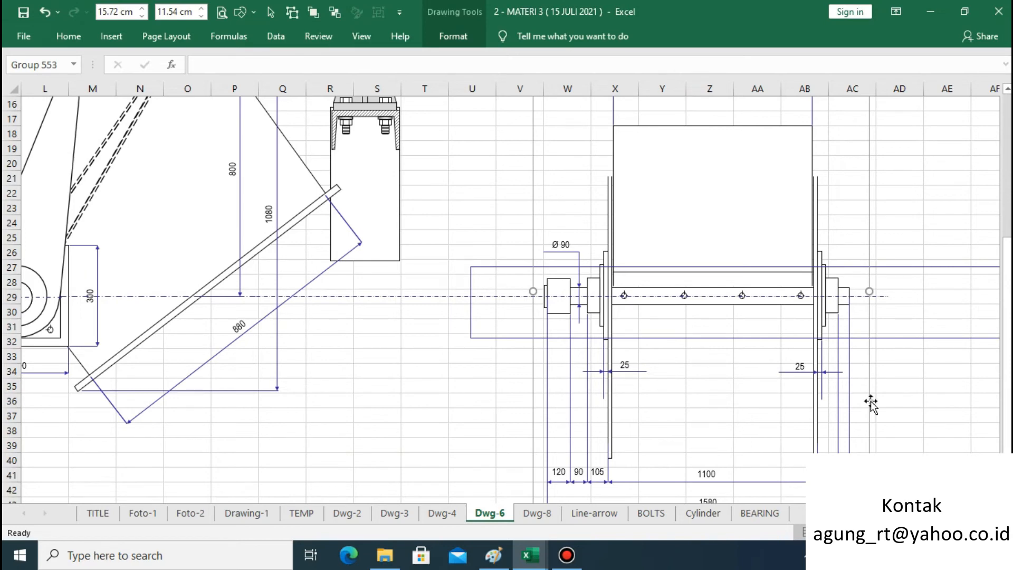
key("Delete")
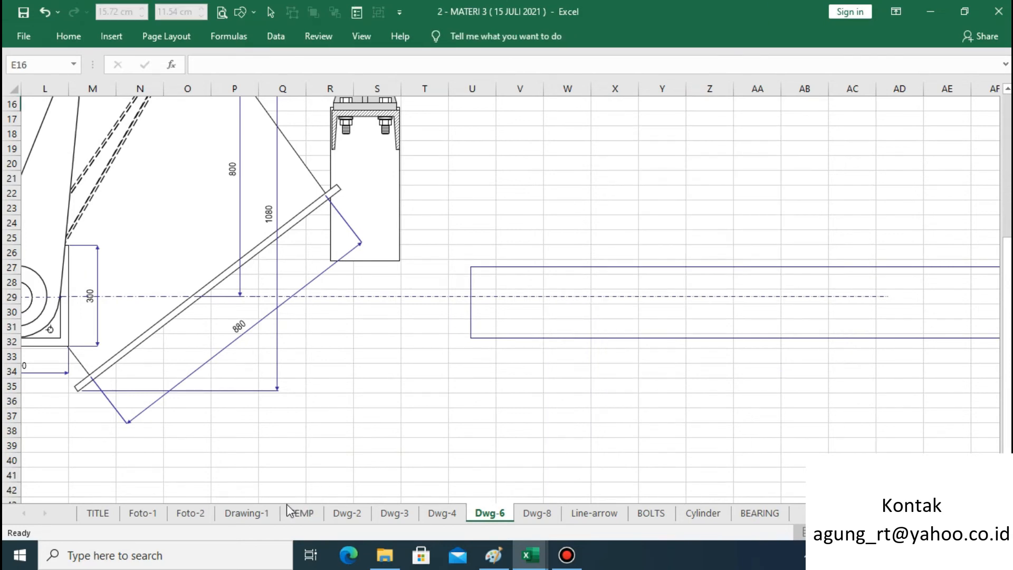
Copy the grouped gate front view from Dwg-2 into Dwg-6 and align its shaft with the horizontal centre line
left_click(344, 517)
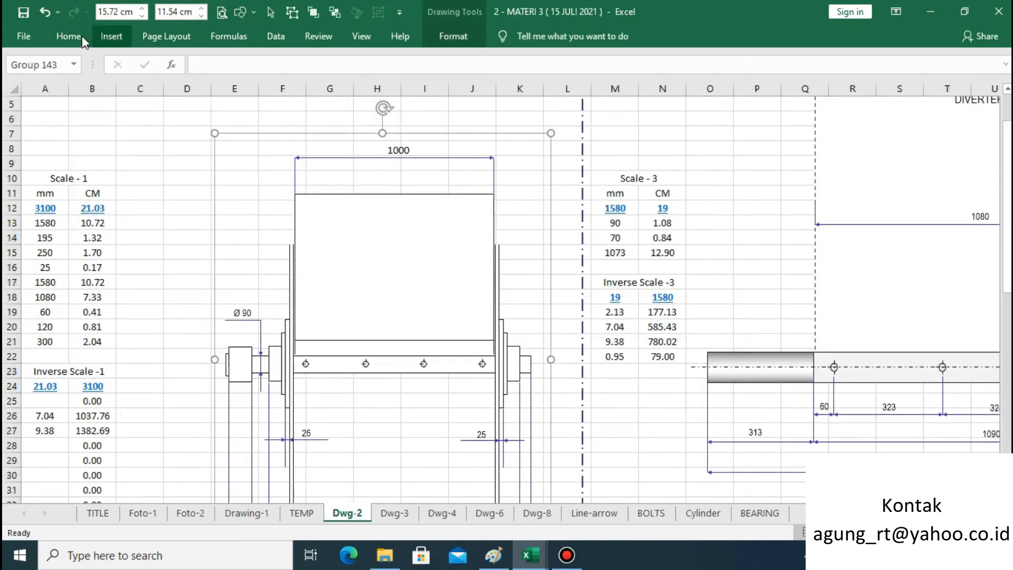
right_click(357, 257)
left_click(390, 282)
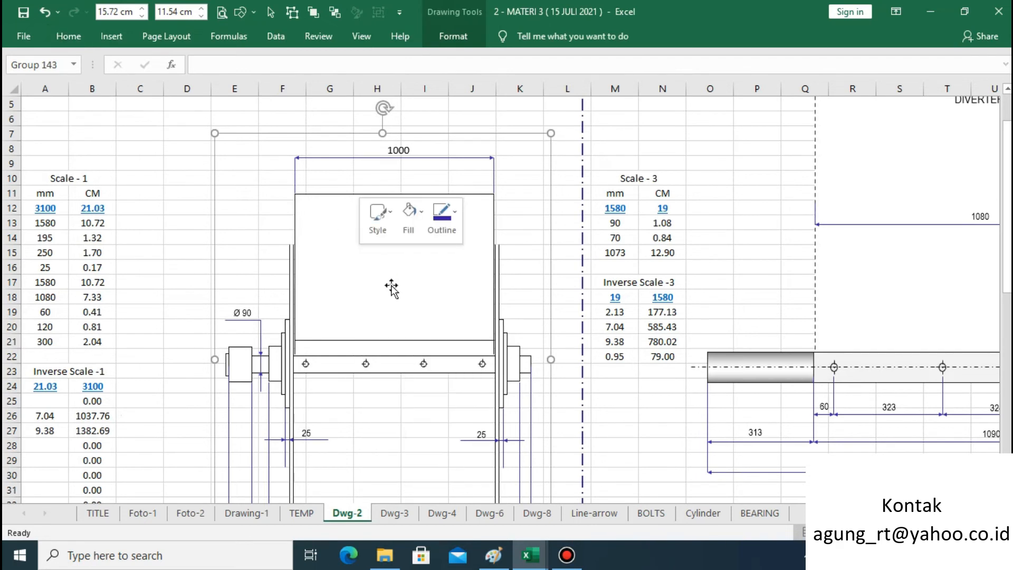
left_click(505, 518)
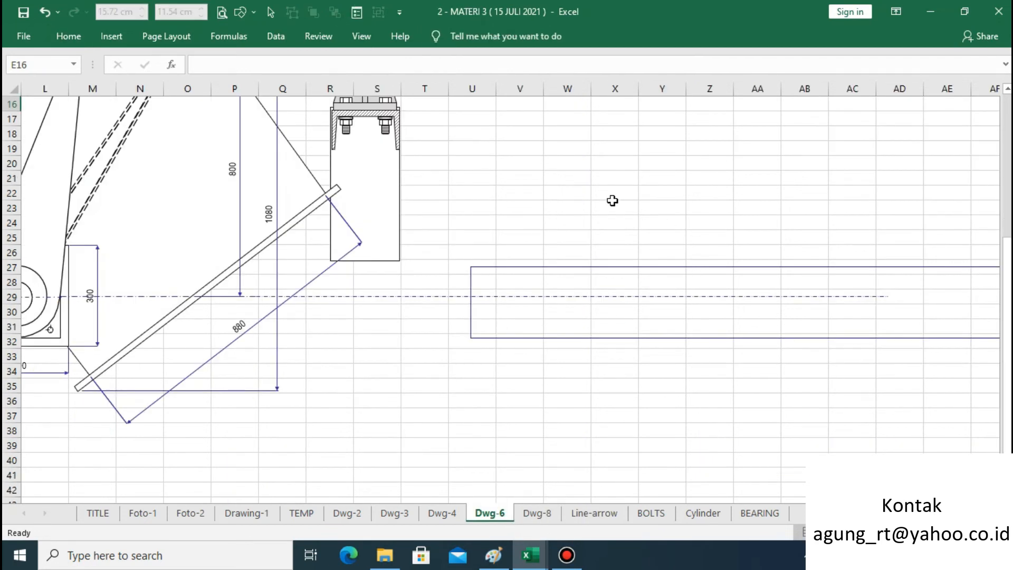
left_click(559, 191)
right_click(559, 191)
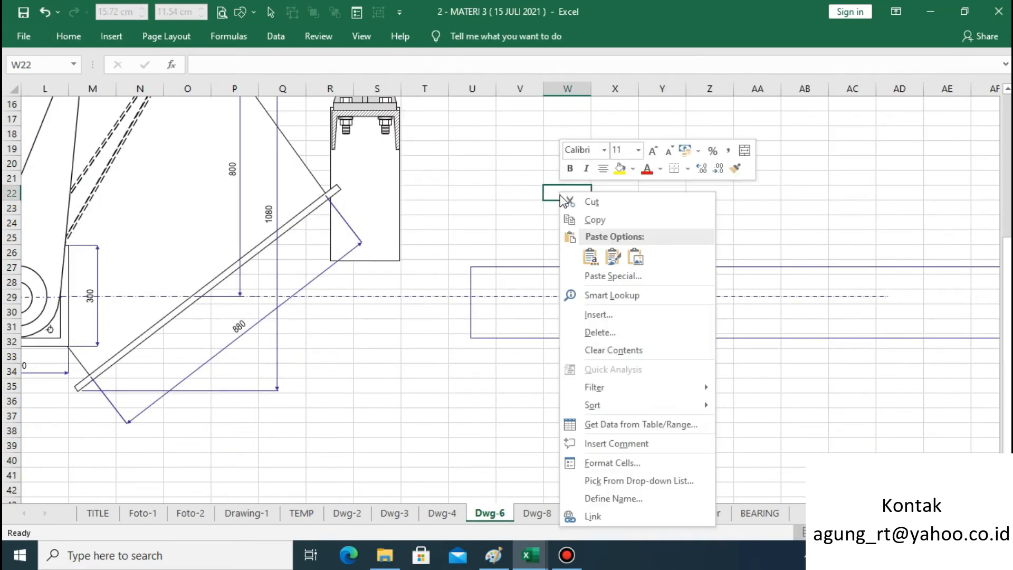
left_click(589, 256)
left_click(930, 407)
left_click_drag(775, 391, 757, 278)
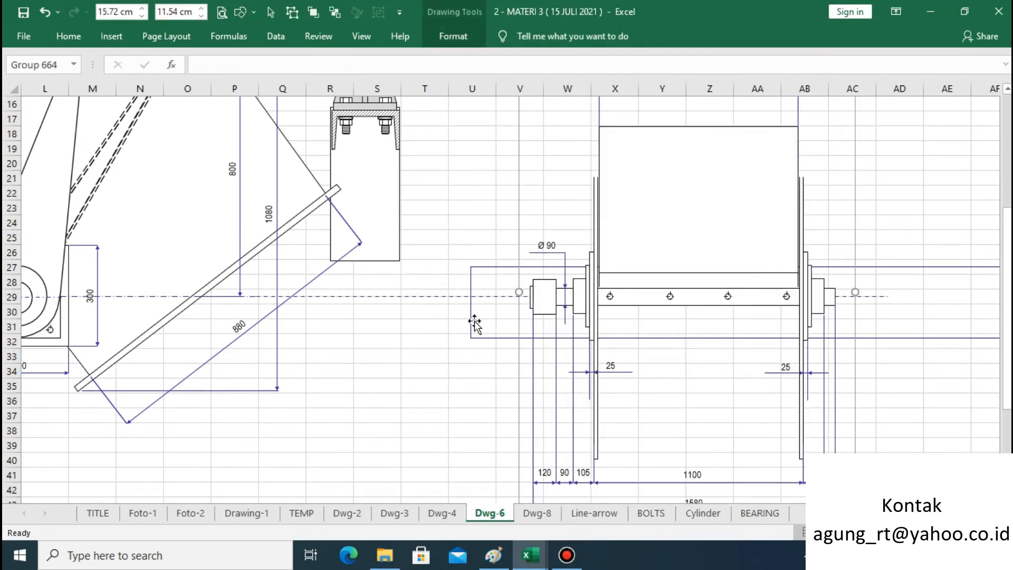
Move the long rectangle behind the pasted gate view up slightly to centre it on the shaft's centre line
scroll(527, 337, "left", 3)
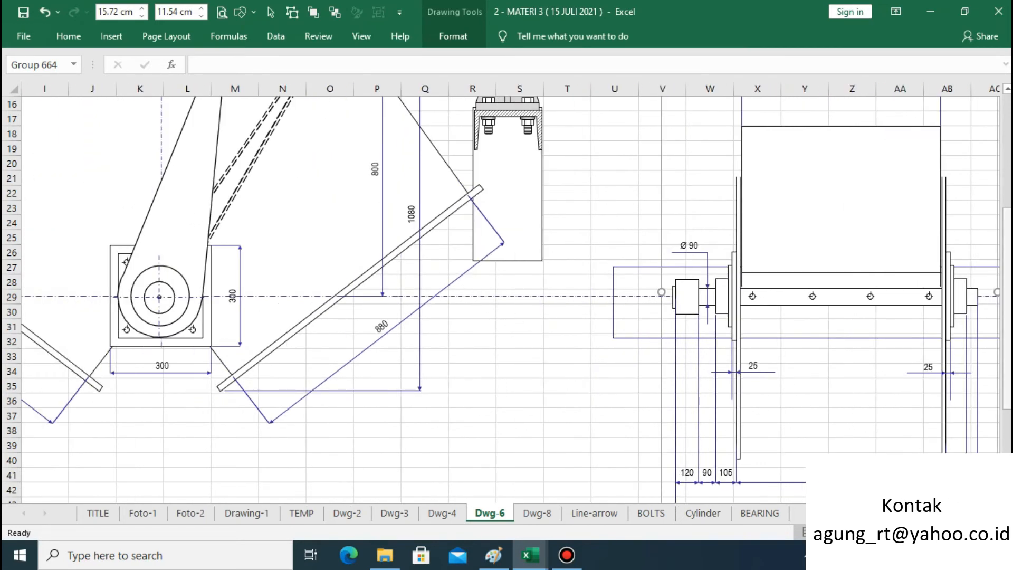
scroll(897, 277, "up", 5)
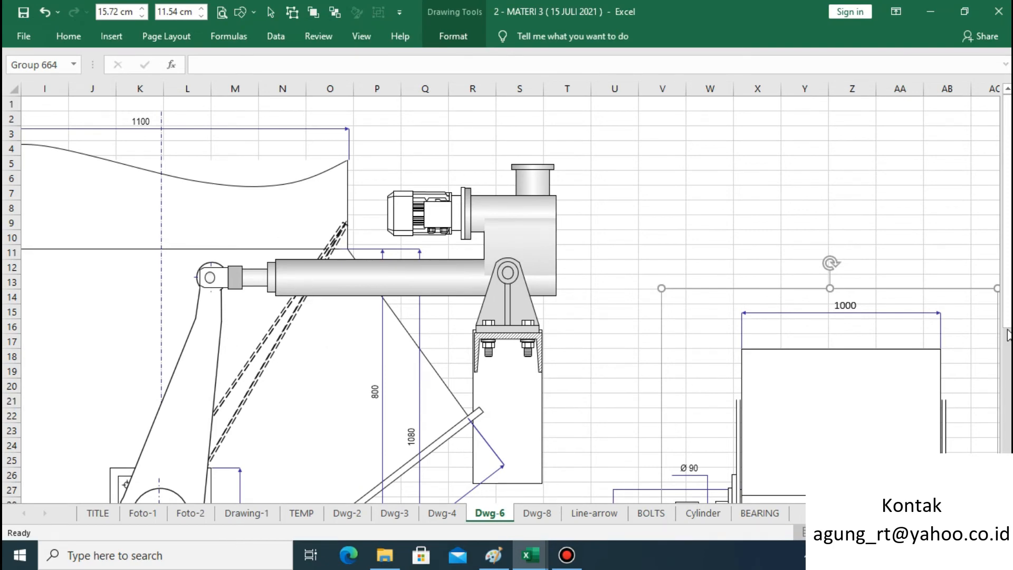
left_click_drag(1008, 333, 1008, 444)
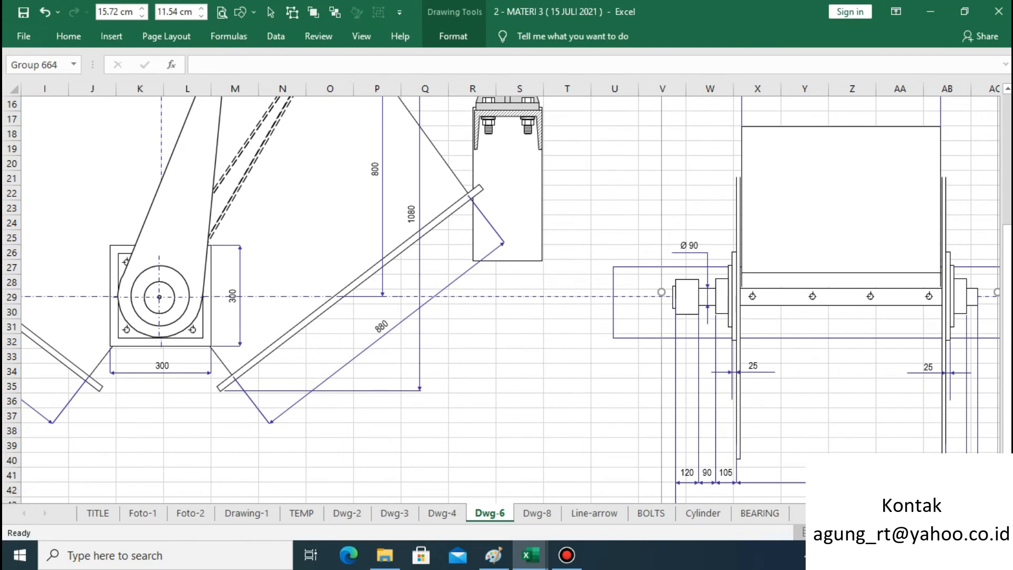
scroll(774, 355, "right", 5)
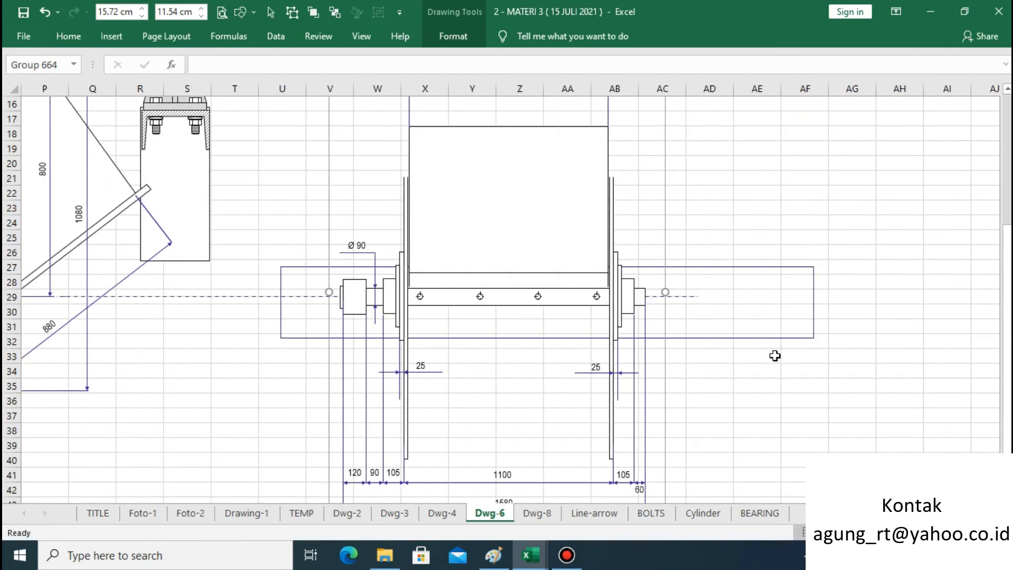
left_click(766, 338)
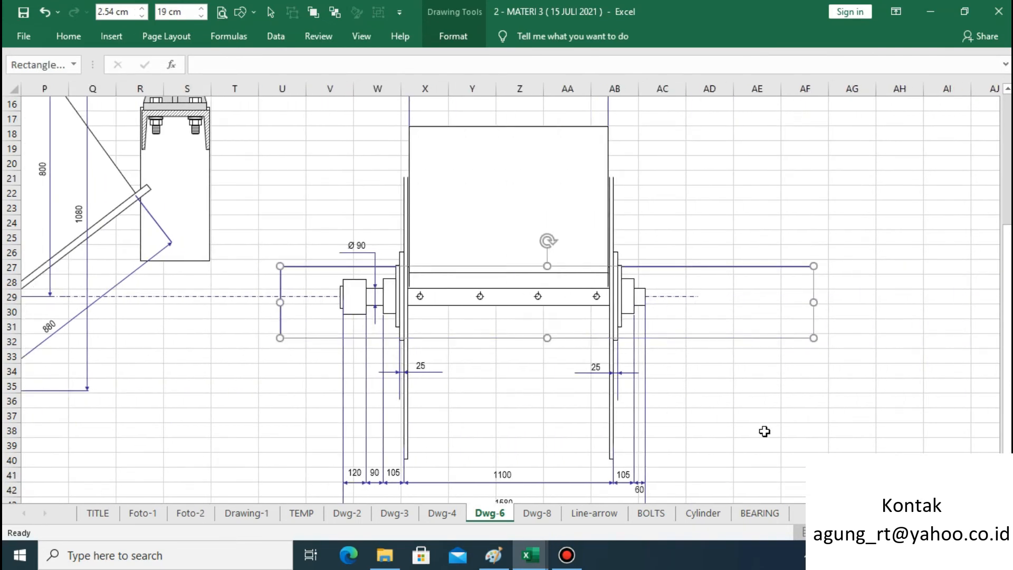
key("Up")
key("Up")
key("Up")
key("Up")
key("Up")
key("Up")
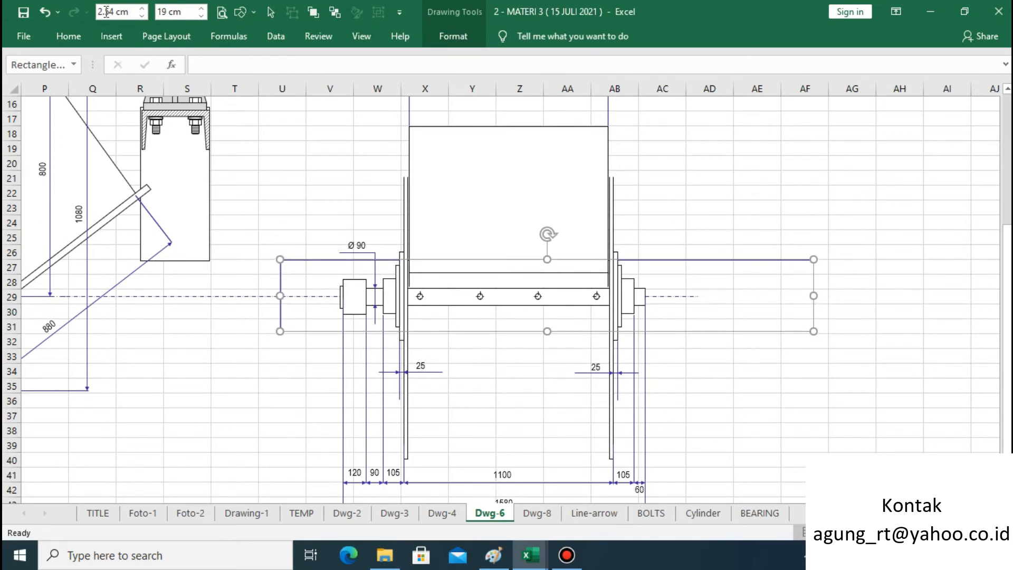
Move the grouped gate view to start at the reference rectangle's left edge, and stretch it horizontally to 20.27 cm wide
left_click(723, 380)
left_click_drag(599, 226, 536, 229)
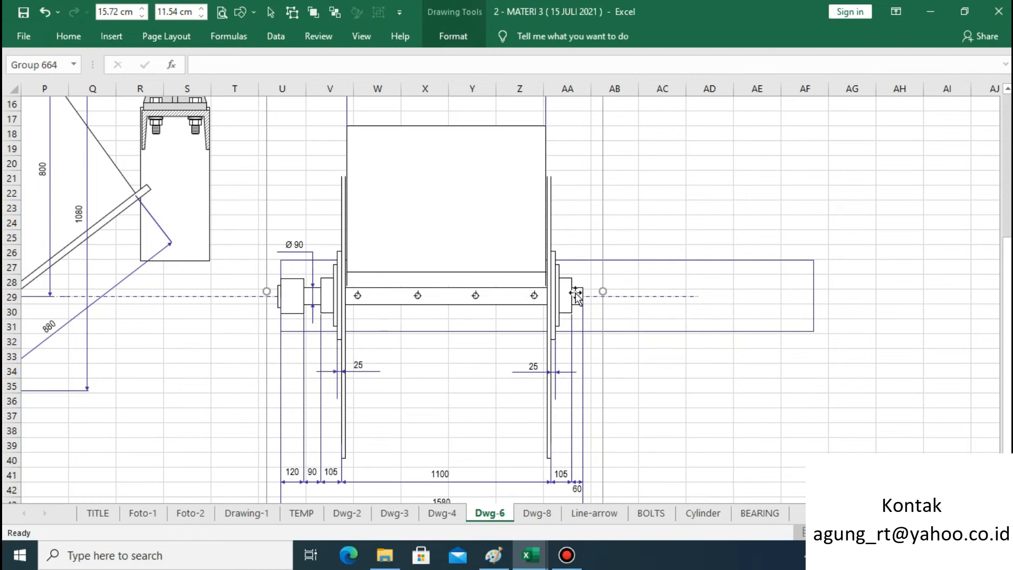
left_click_drag(602, 290, 843, 300)
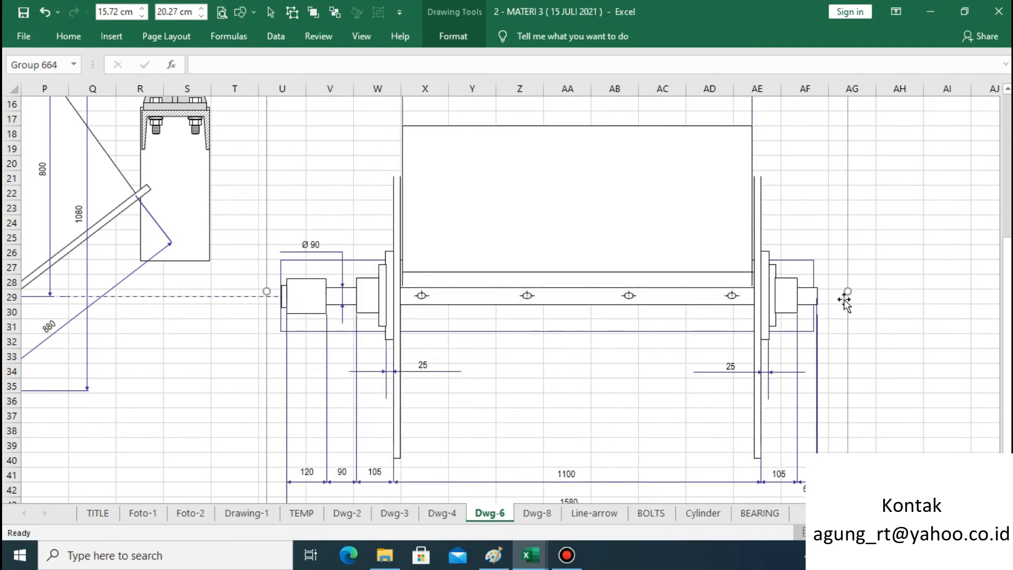
Fine-tune the gate view's horizontal position and widen it to 20.35 cm so the shaft spans the reference rectangle's full length
key("Left")
key("Left")
key("Left")
key("Left")
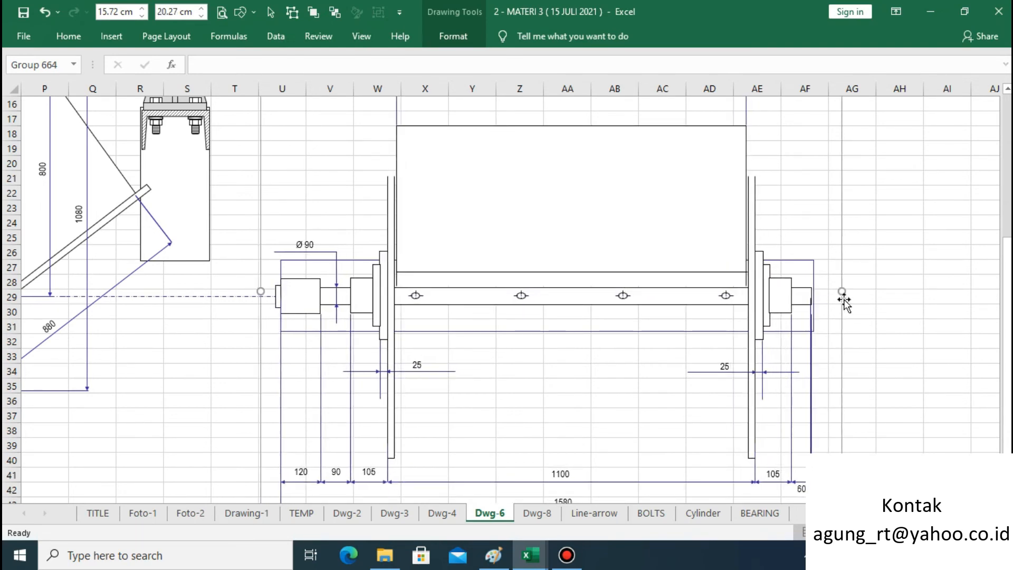
key("Left")
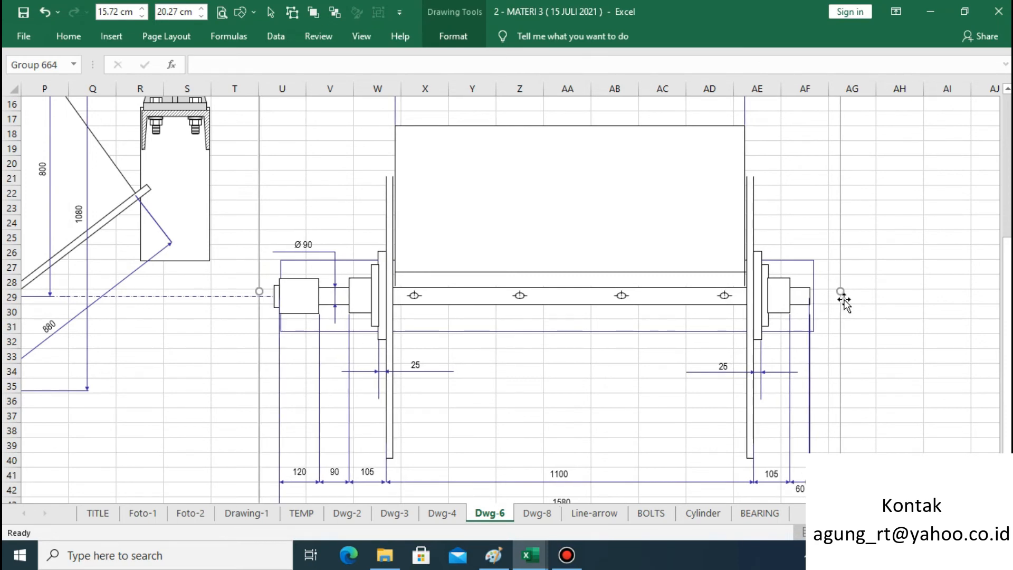
key("Left")
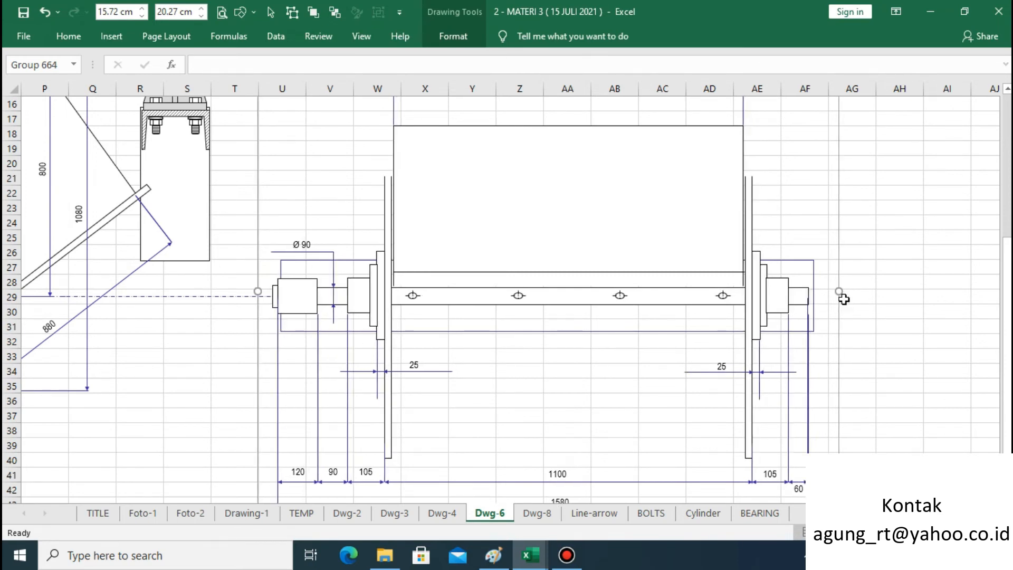
key("Left")
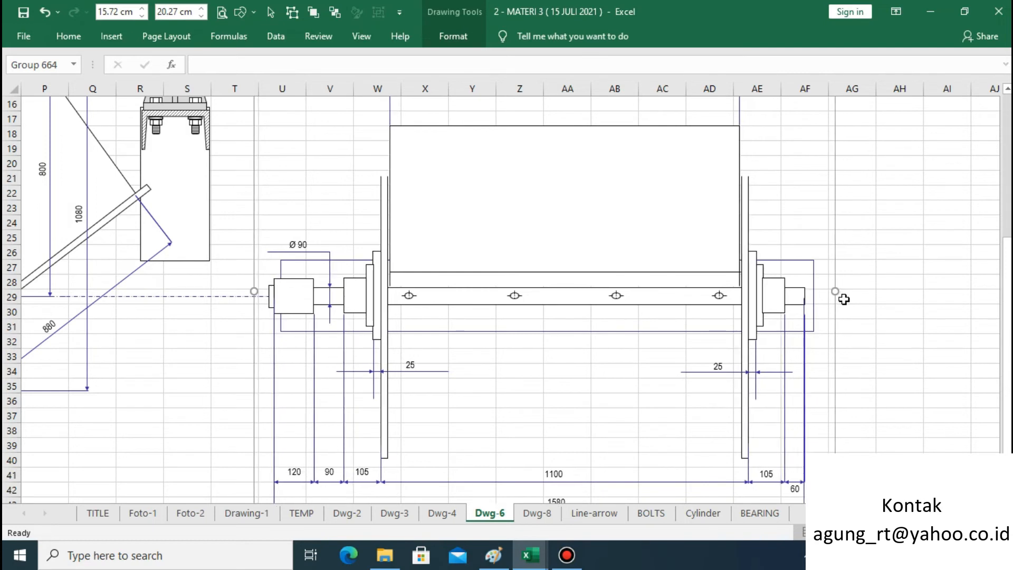
key("Right")
key("Right")
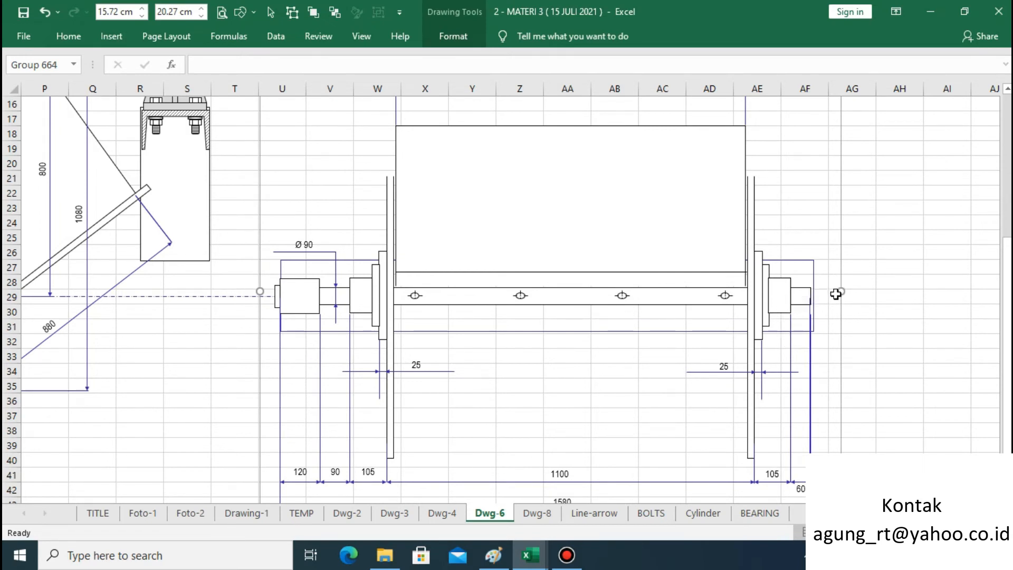
key("Right")
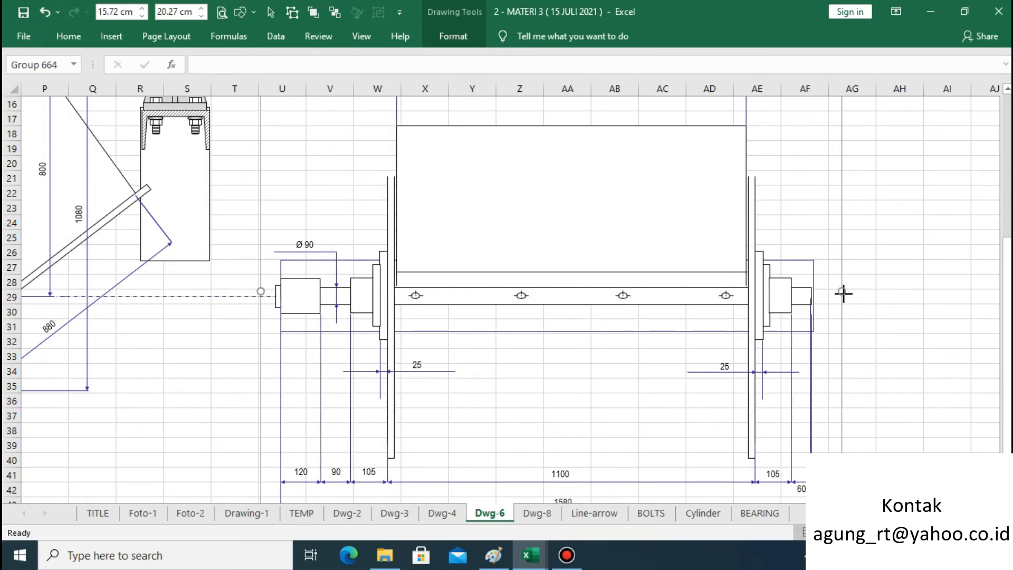
left_click_drag(845, 294, 838, 295)
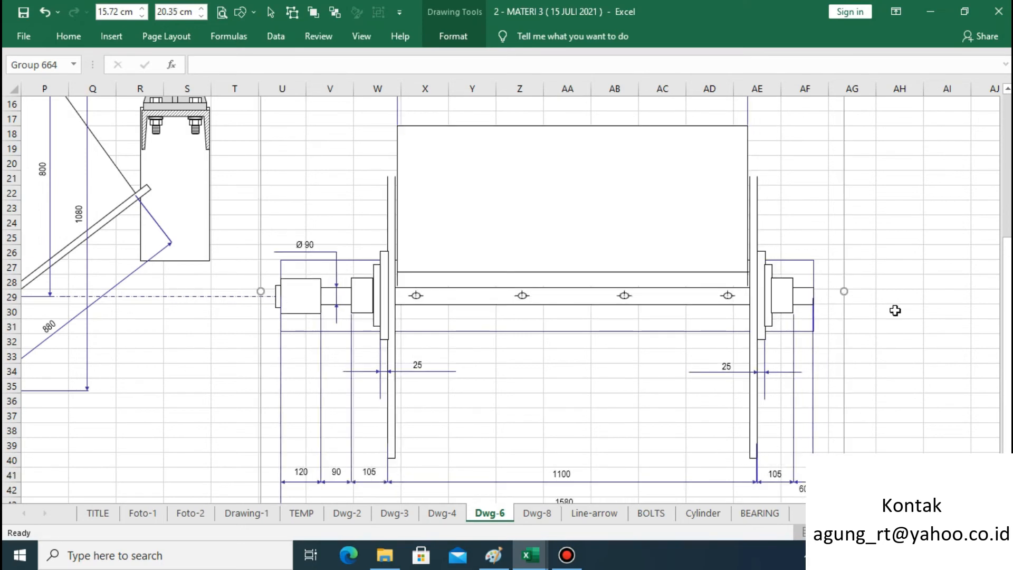
Check the stretched gate view's shaft ends and dimensions against the reference rectangle behind it
left_click(908, 314)
mouse_move(1009, 318)
left_mouse_down()
mouse_move(1001, 237)
mouse_move(995, 276)
mouse_move(969, 203)
mouse_move(972, 315)
mouse_move(959, 274)
left_mouse_up()
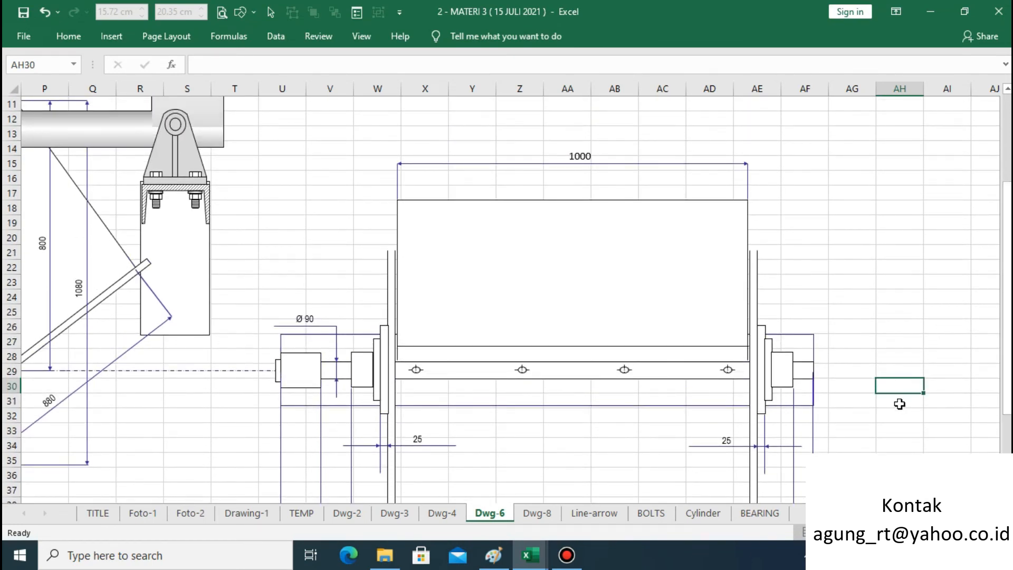
left_click_drag(1005, 334, 1006, 385)
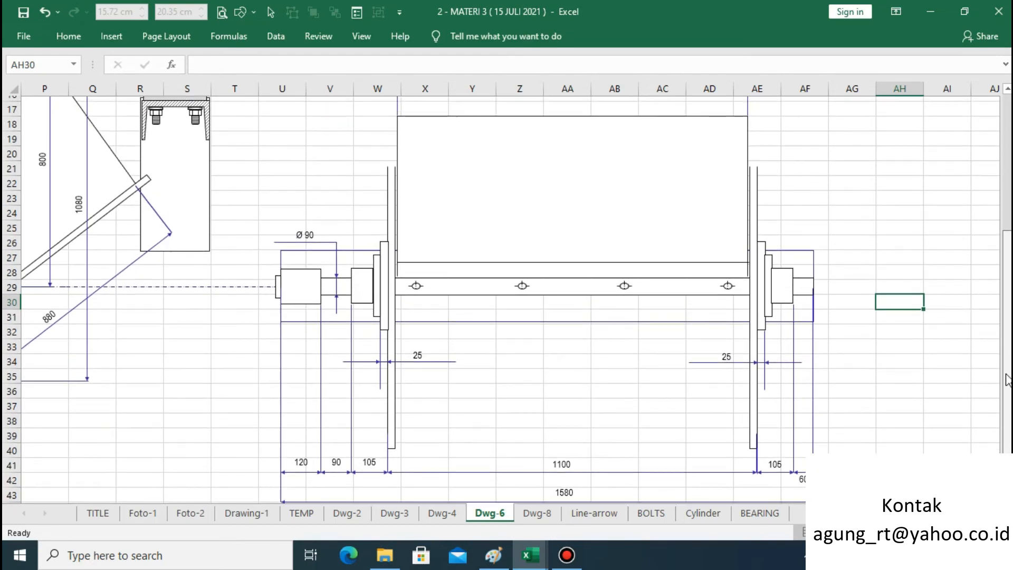
left_click_drag(1005, 322, 1005, 262)
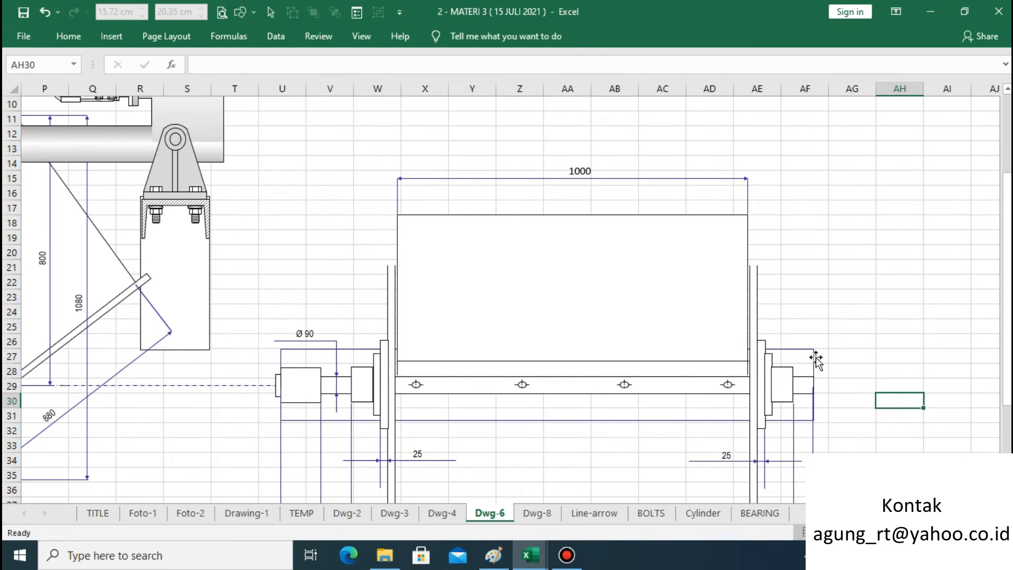
left_click(839, 359)
left_click(802, 350)
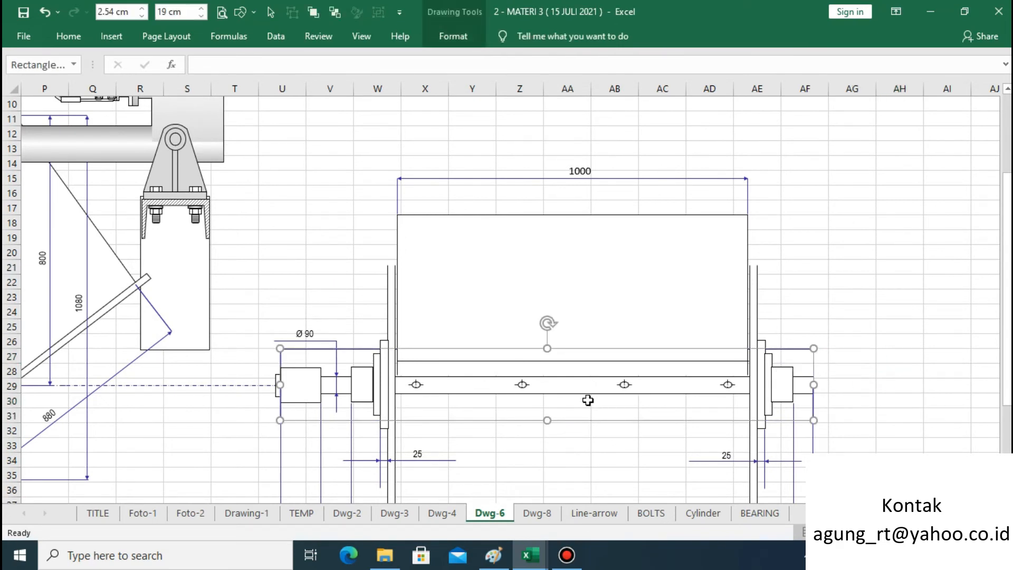
left_click(602, 276)
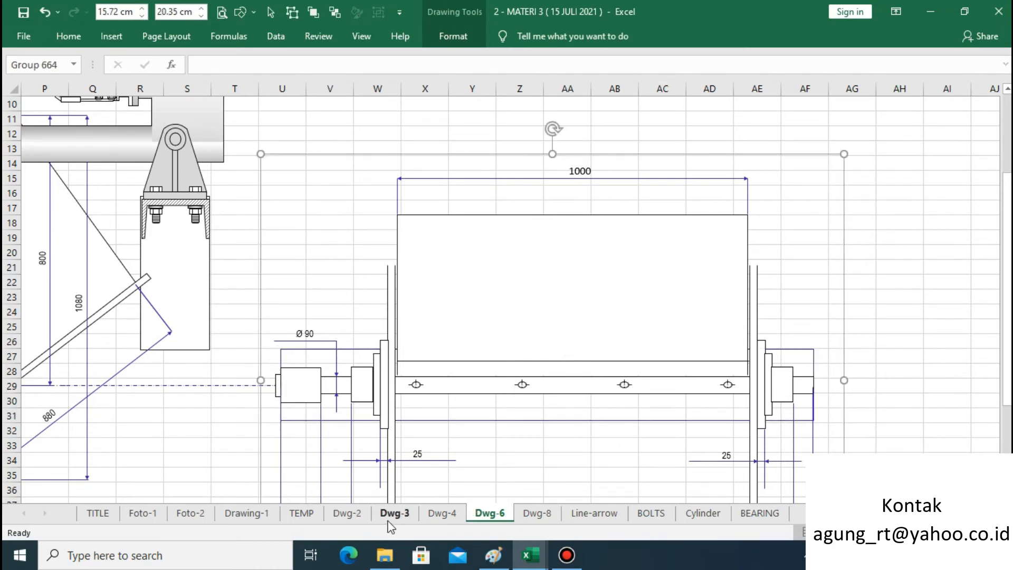
Look through Dwg-2, Dwg-3 and Dwg-4 for the diverter gate's height in cross-section "A" - "A", and return to Dwg-6
left_click(345, 512)
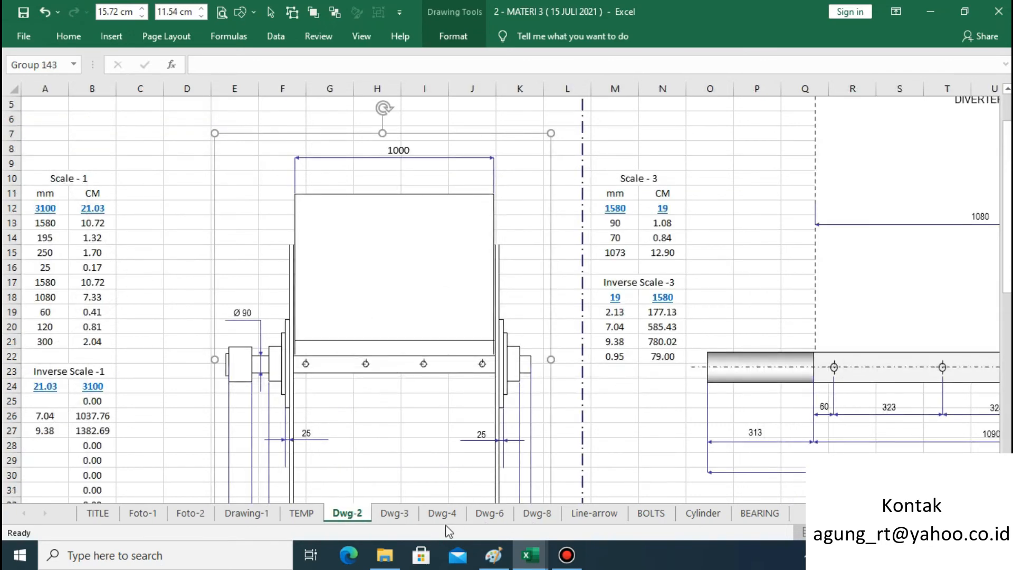
left_click(396, 512)
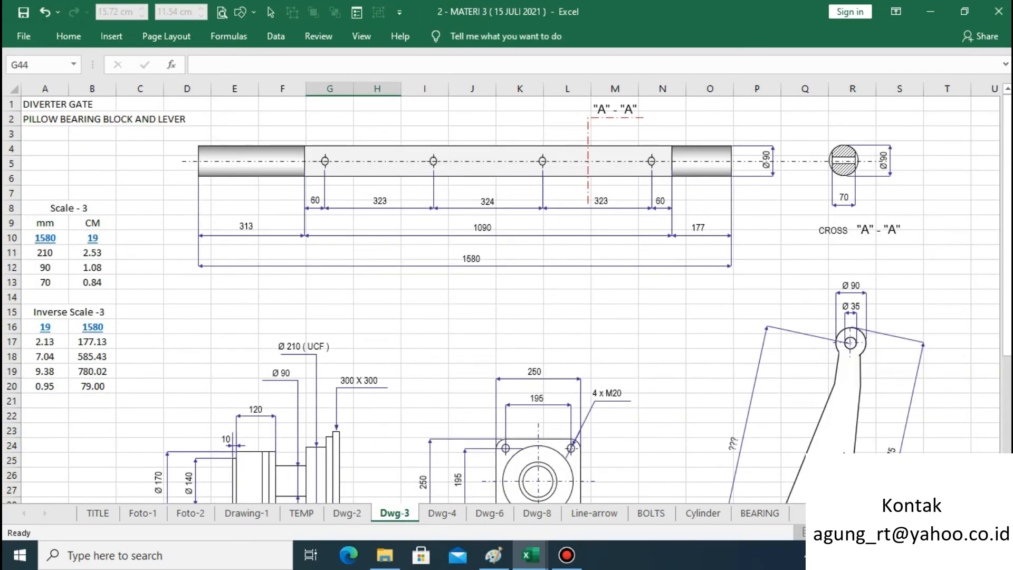
left_click(357, 518)
left_click(441, 517)
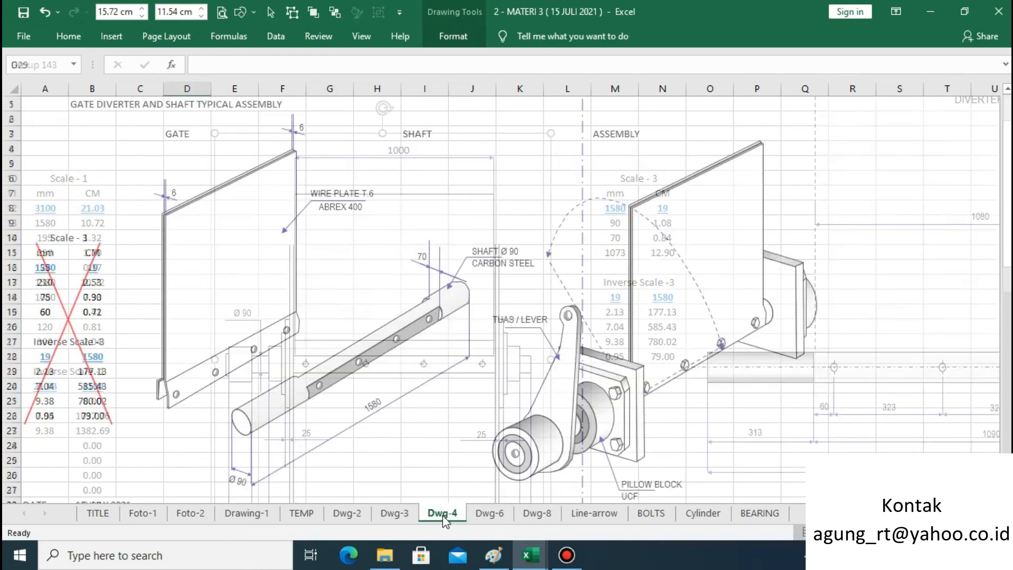
left_click(354, 514)
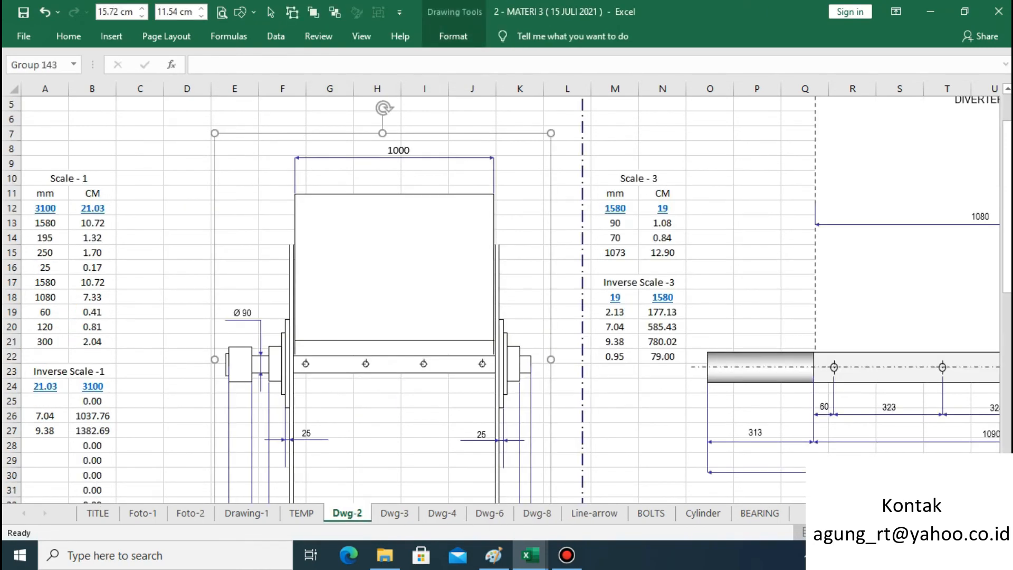
scroll(510, 293, "right", 8)
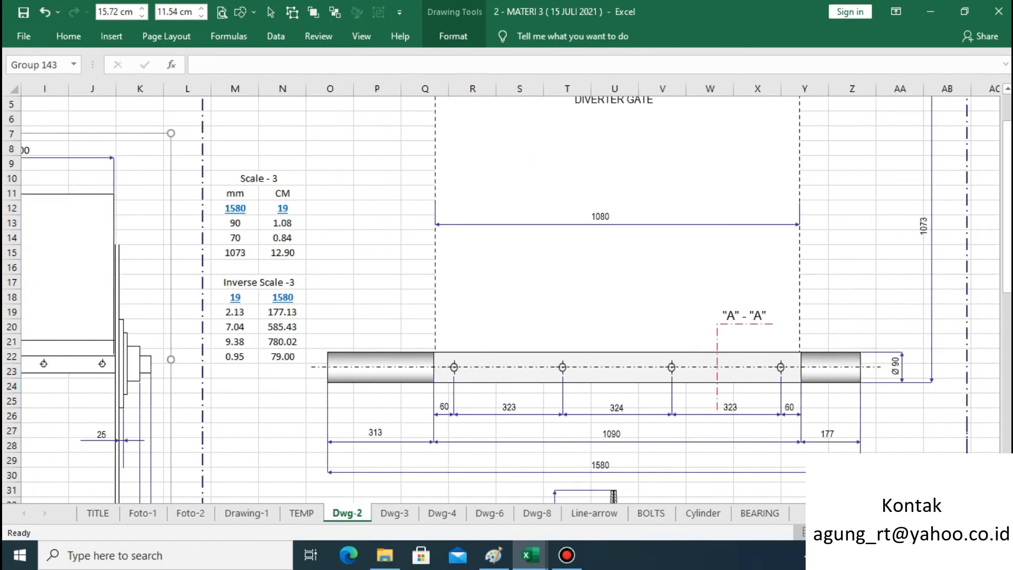
scroll(506, 299, "down", 8)
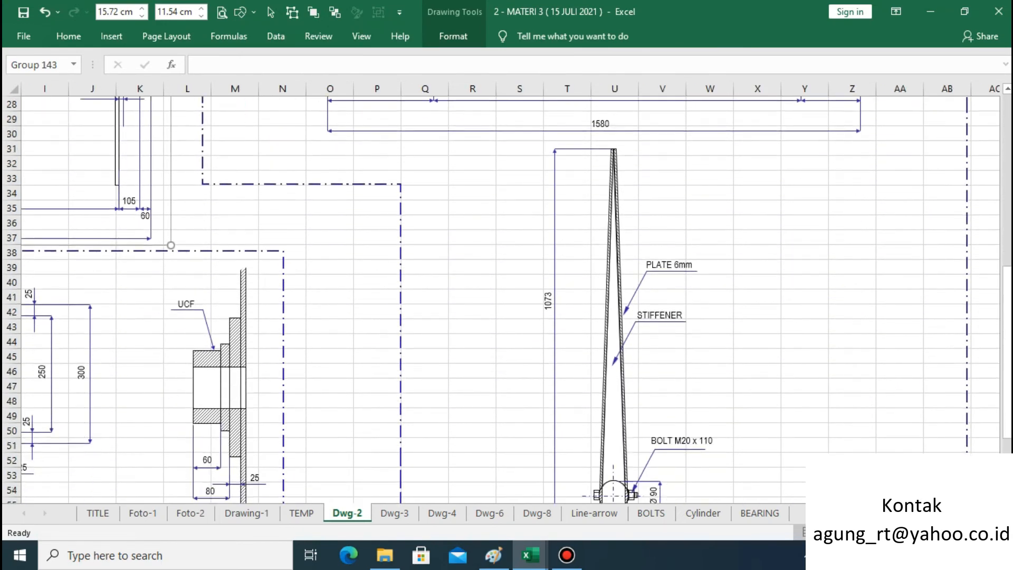
scroll(724, 359, "down", 2)
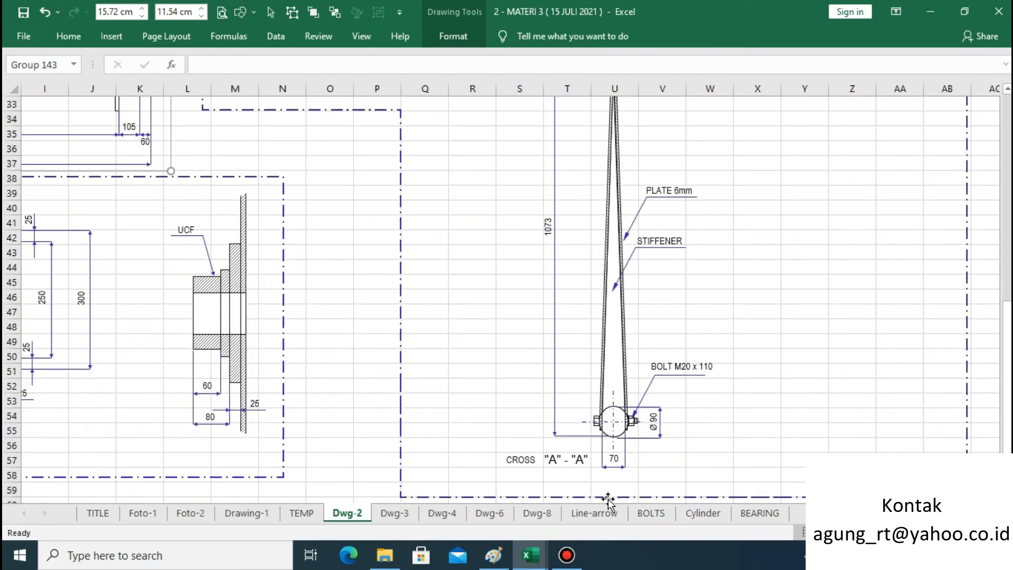
left_click(537, 514)
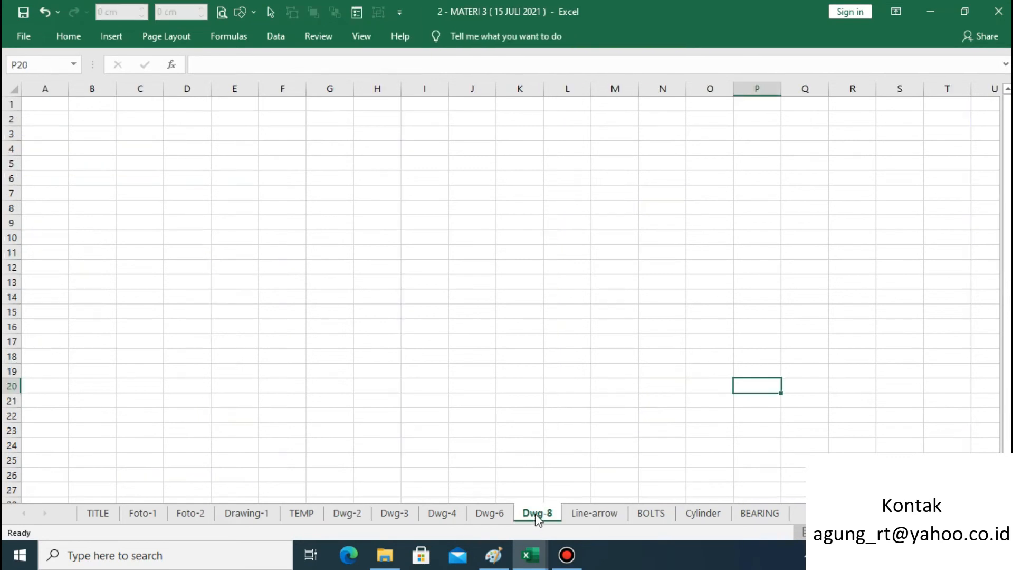
left_click(480, 513)
Reshape the reference rectangle behind the gate view to about 3.36 cm wide and 7.7 cm high, keeping its right edge in place
left_click(878, 310)
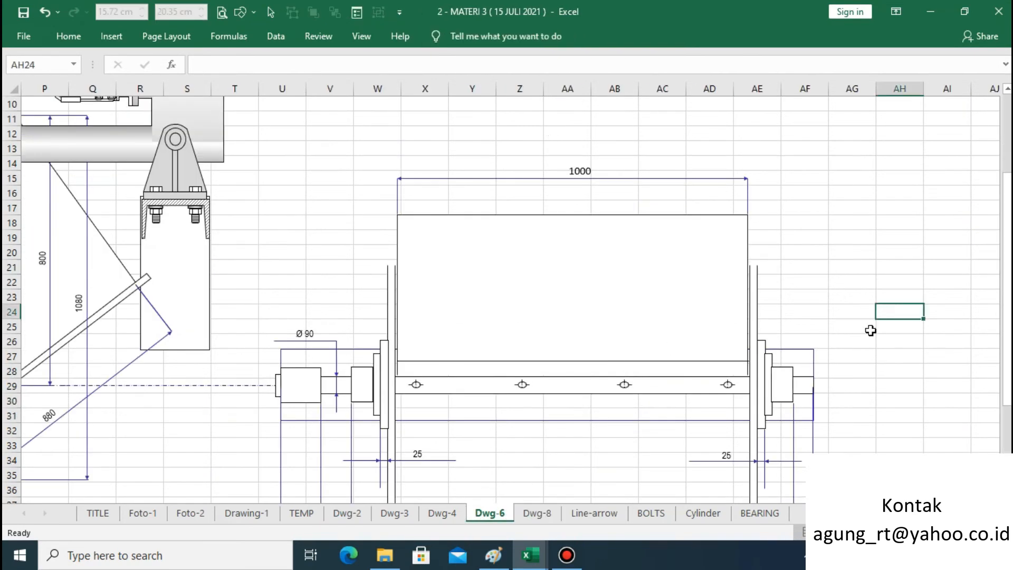
left_click(805, 209)
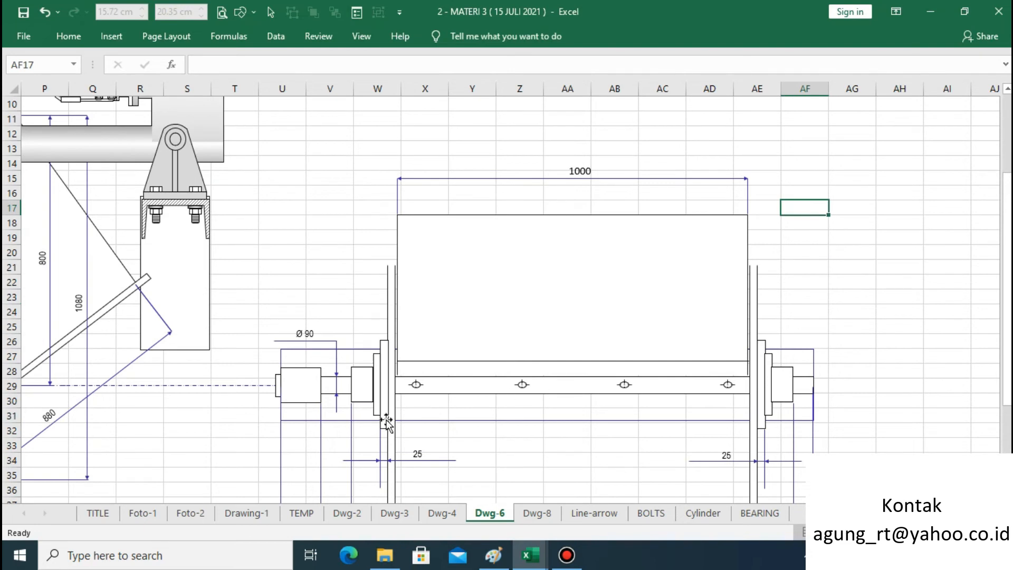
left_click(340, 417)
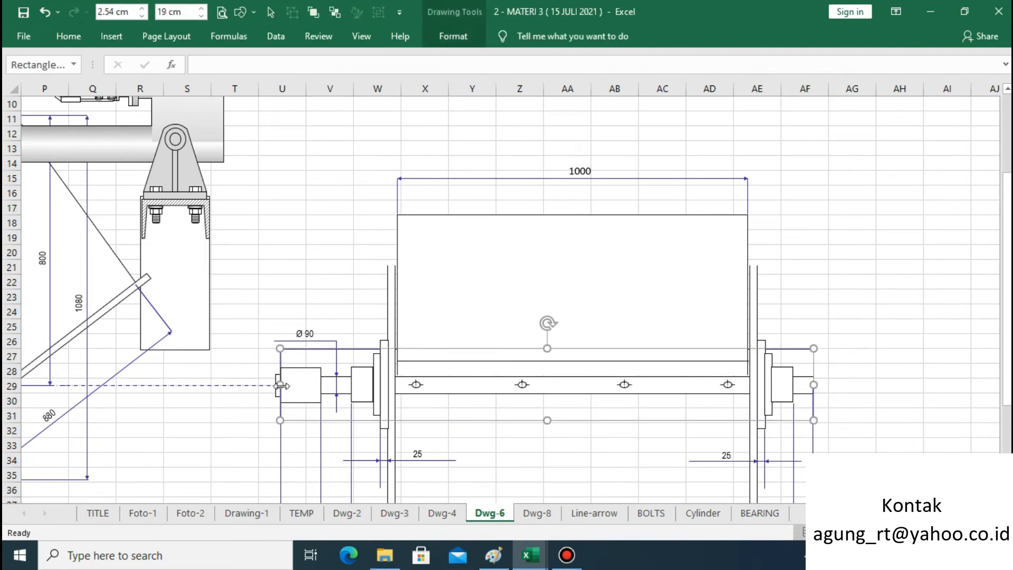
left_click_drag(282, 385, 718, 399)
left_click_drag(767, 342, 768, 198)
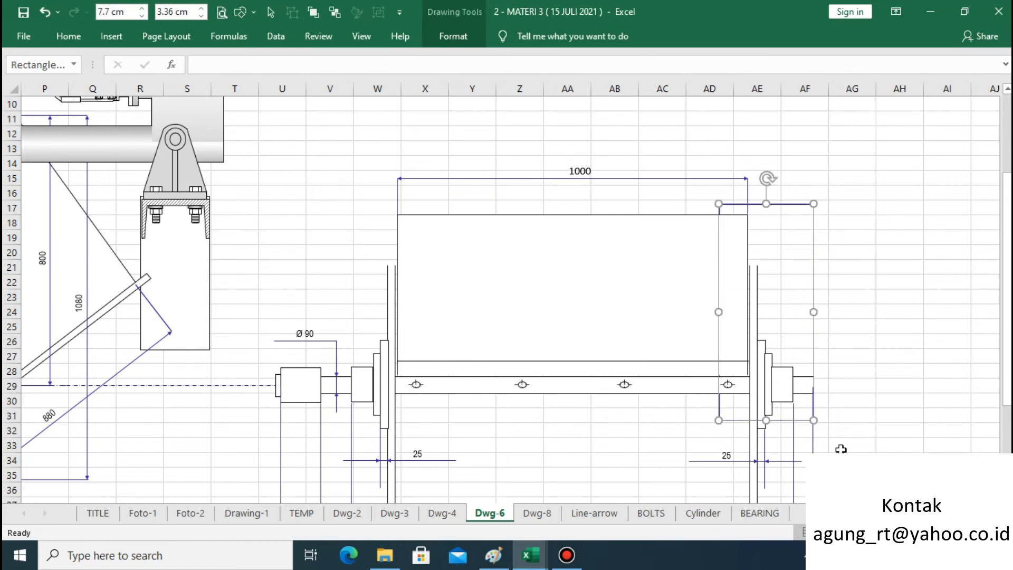
Consult the Dwg-6 scale table, and shift the narrow rectangle up and right at the gate plate's edge, in front of the gate view
scroll(510, 293, "left", 15)
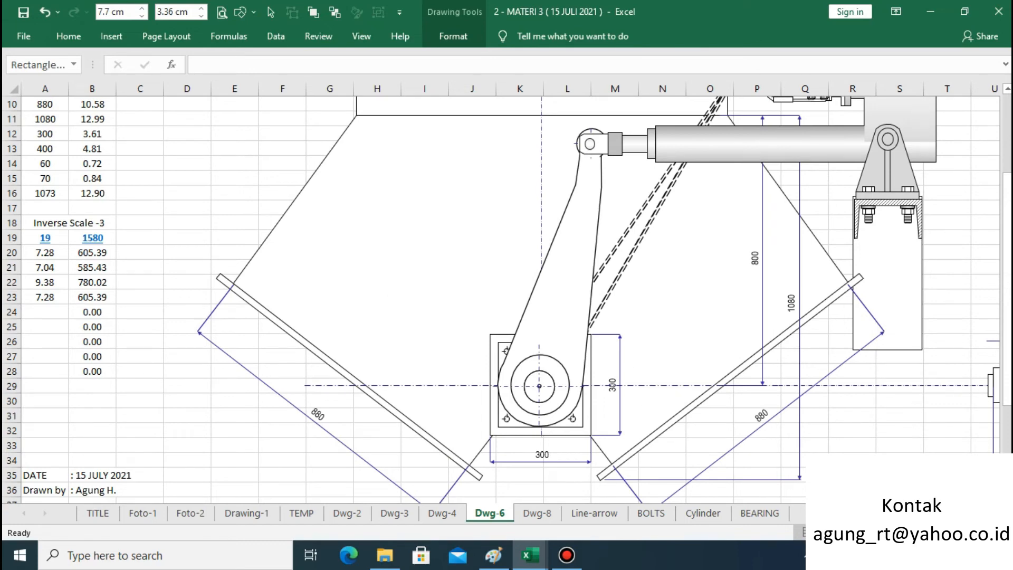
scroll(978, 433, "right", 10)
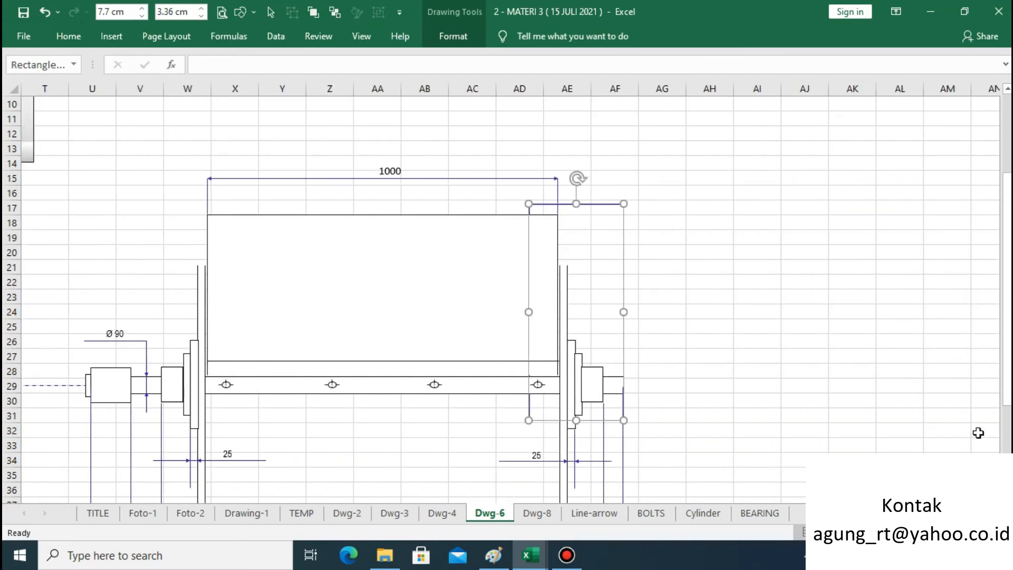
left_click_drag(999, 380, 900, 358)
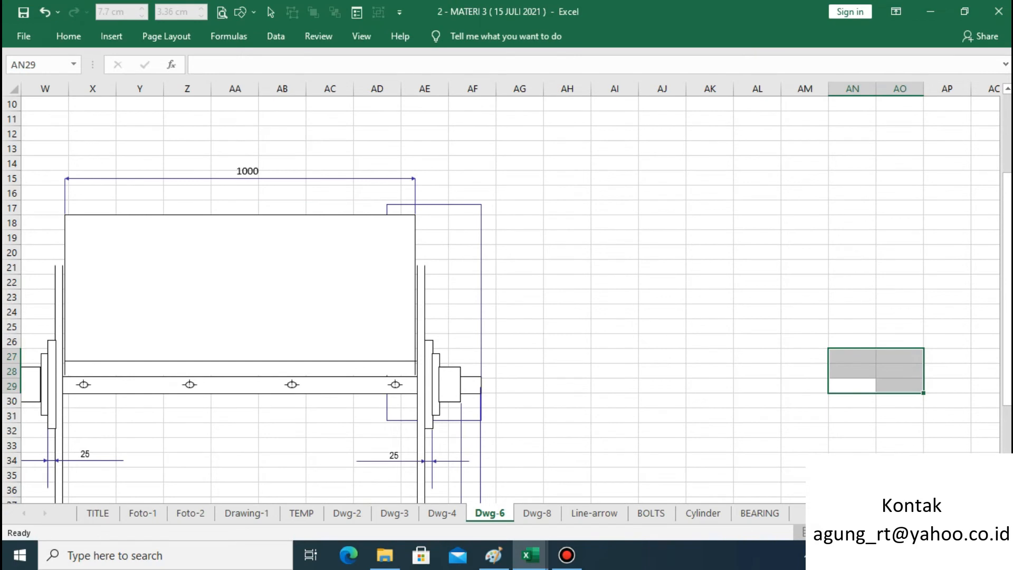
scroll(821, 452, "left", 3)
left_click_drag(623, 294, 640, 270)
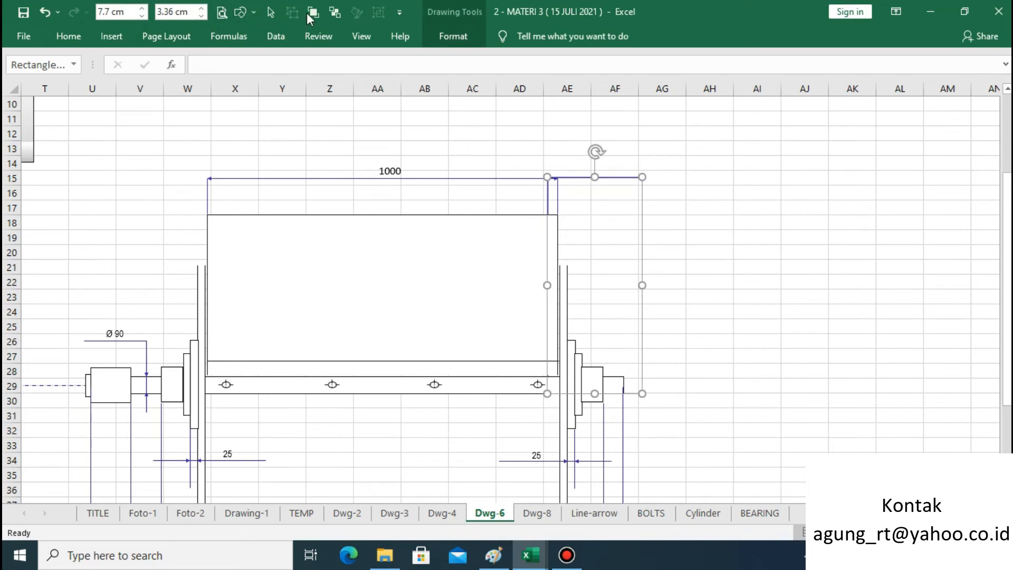
left_click(310, 19)
Set the narrow rectangle's height to 12.9 cm and move it up along the gate plate's right edge
left_click(750, 312)
left_click(519, 306)
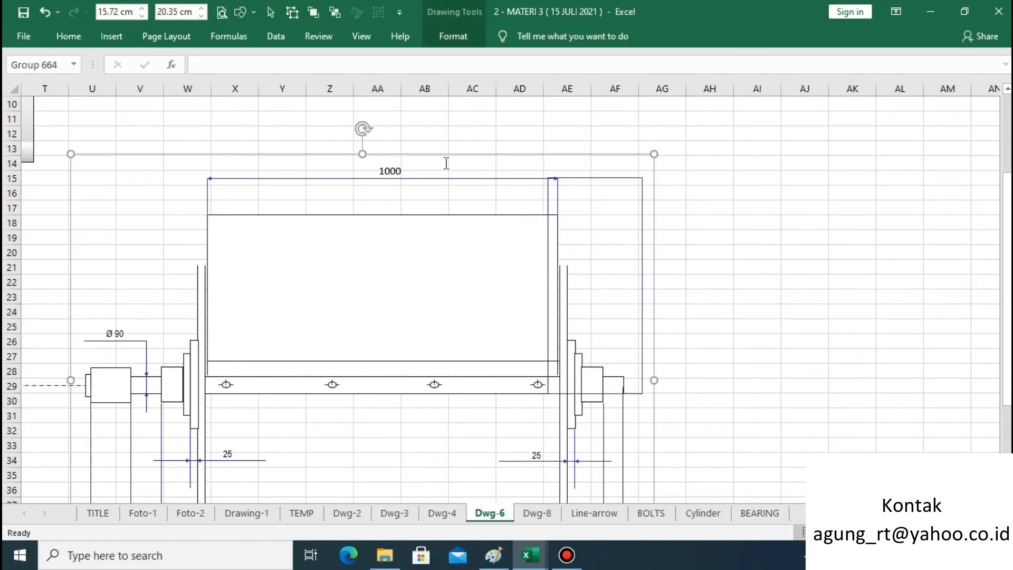
left_click(604, 177)
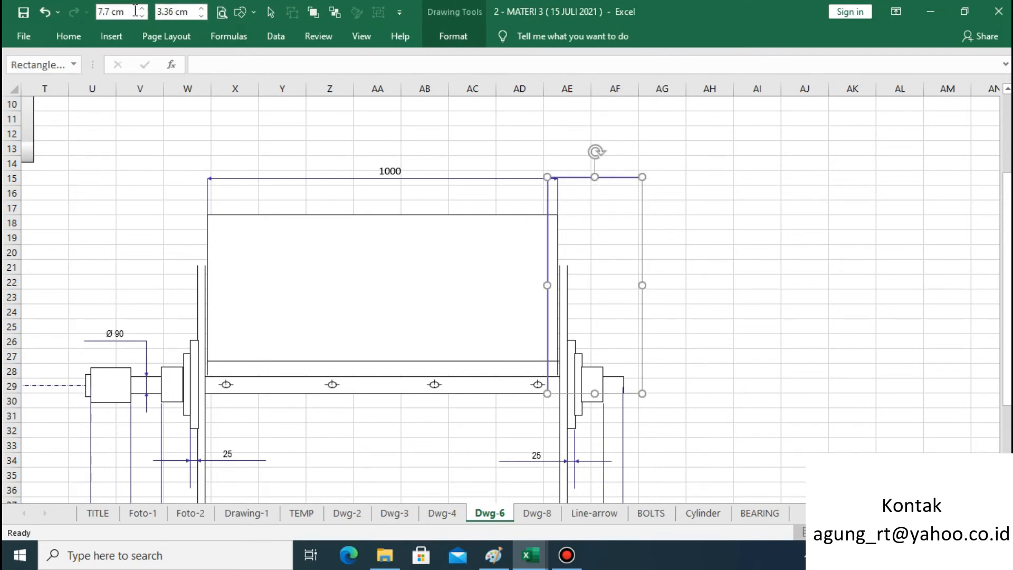
double_click(110, 11)
type("12.9")
key("Return")
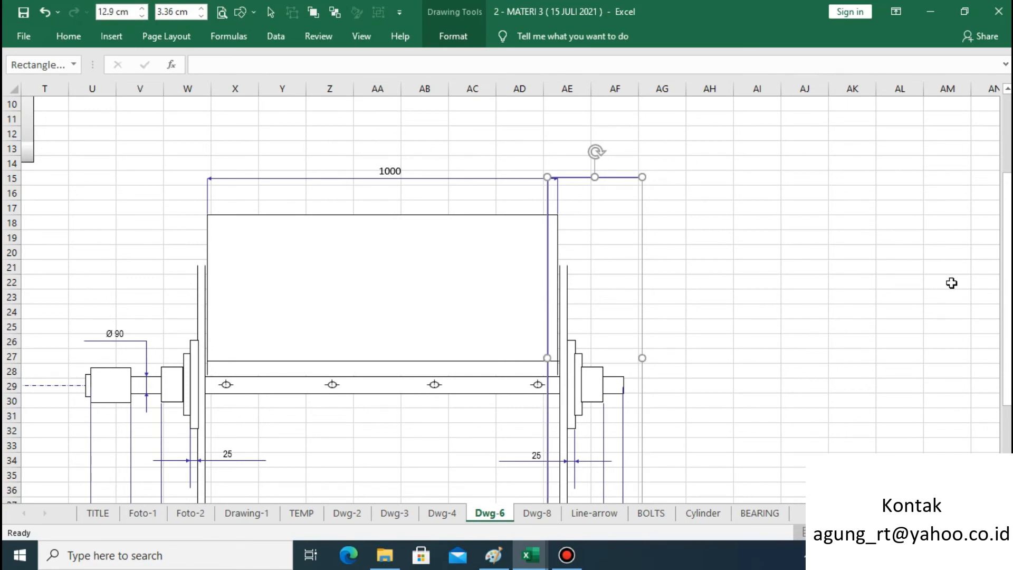
left_click_drag(1007, 270, 1005, 124)
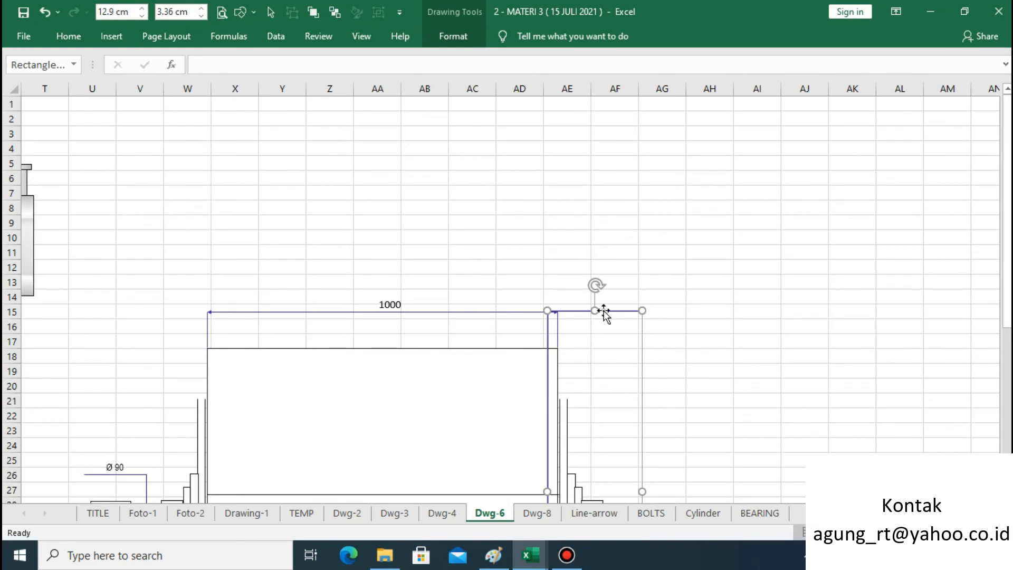
left_click_drag(603, 312, 610, 128)
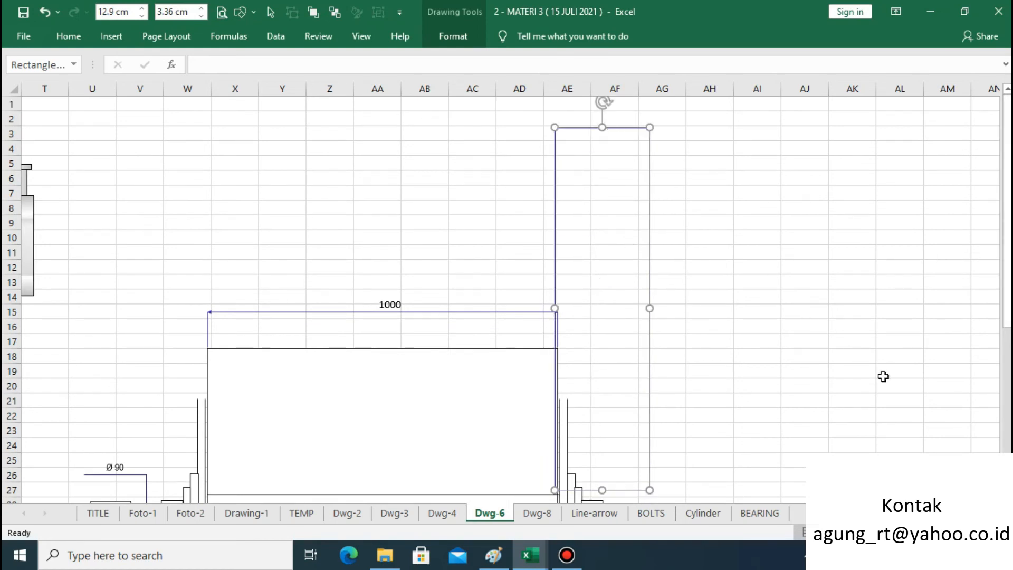
Move the narrow rectangle's bottom onto the bolted bar's lower edge, and stretch the gate front view upward to about 22.8 cm high
scroll(850, 426, "down", 3)
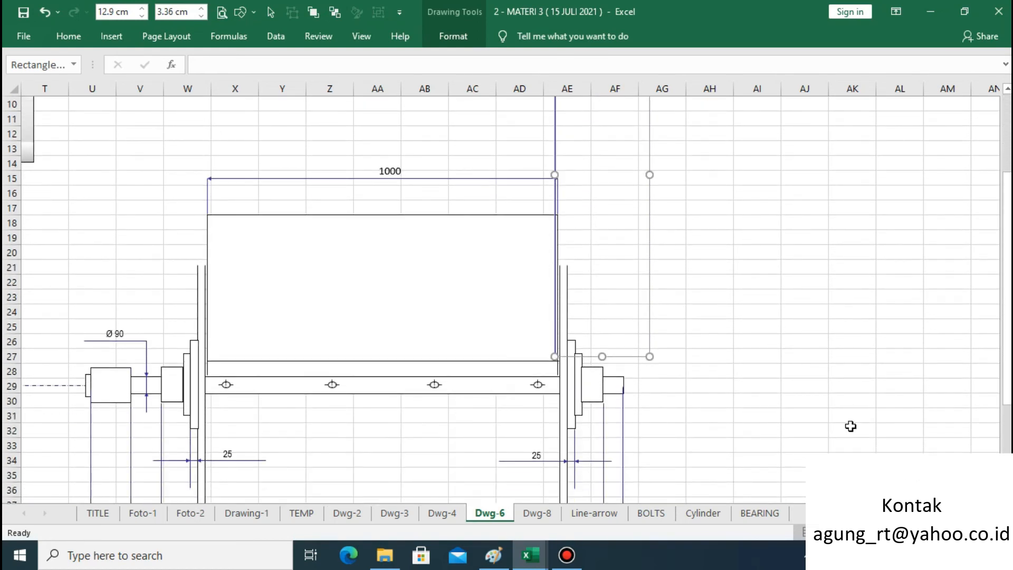
left_click_drag(633, 356, 629, 395)
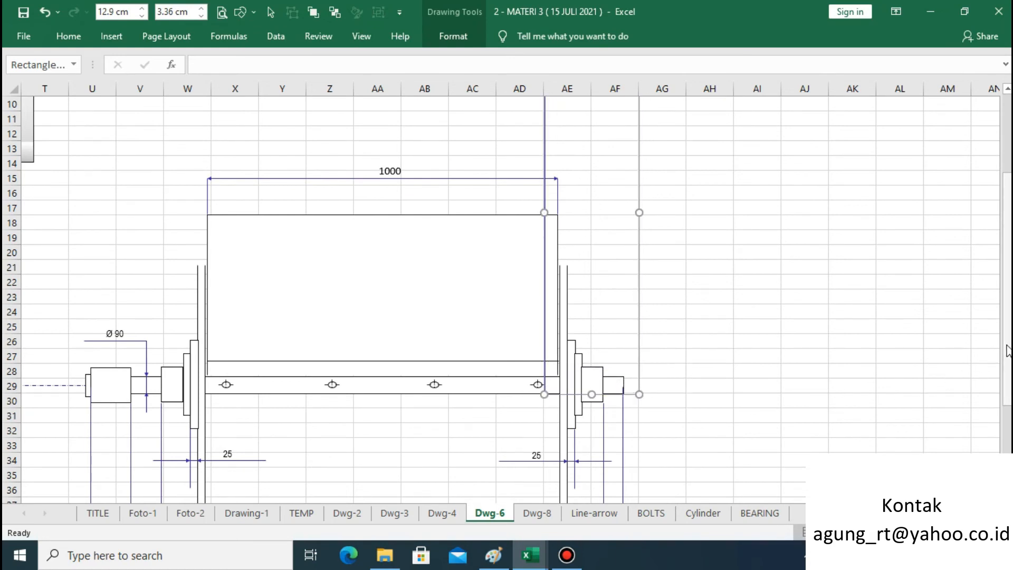
left_click_drag(1006, 351, 1006, 269)
left_click(446, 359)
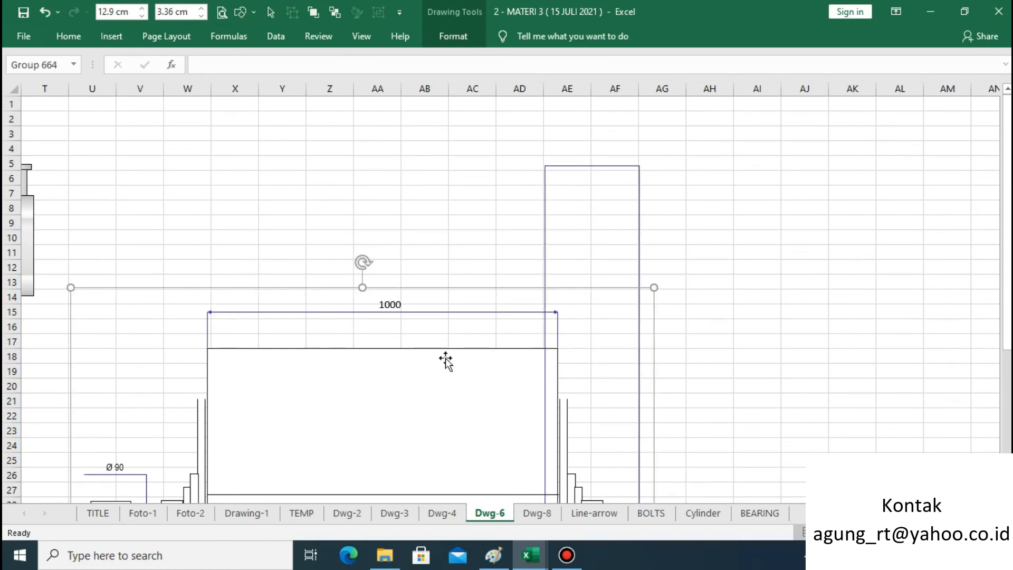
left_click_drag(365, 266, 385, 86)
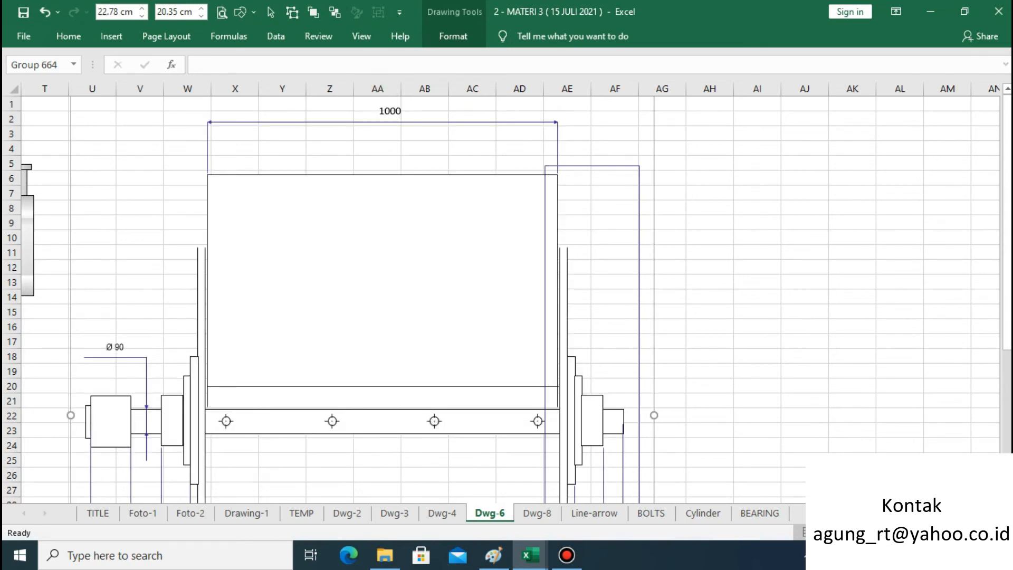
Move the gate front view down so its shaft lies on the dashed centreline, and set the centreline's length to 29.1 cm
scroll(501, 298, "down", 4)
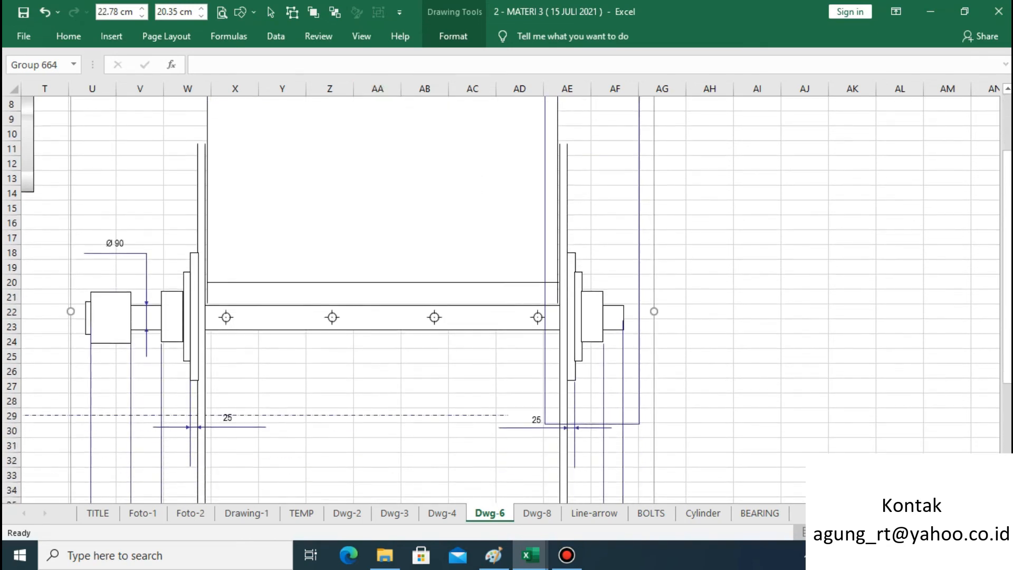
left_click_drag(382, 228, 381, 326)
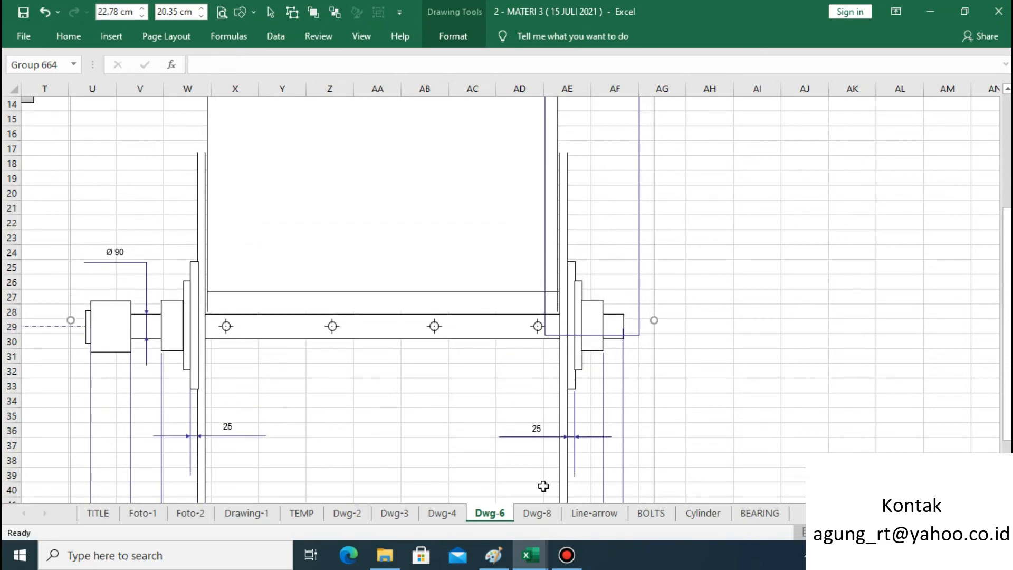
left_click(51, 326)
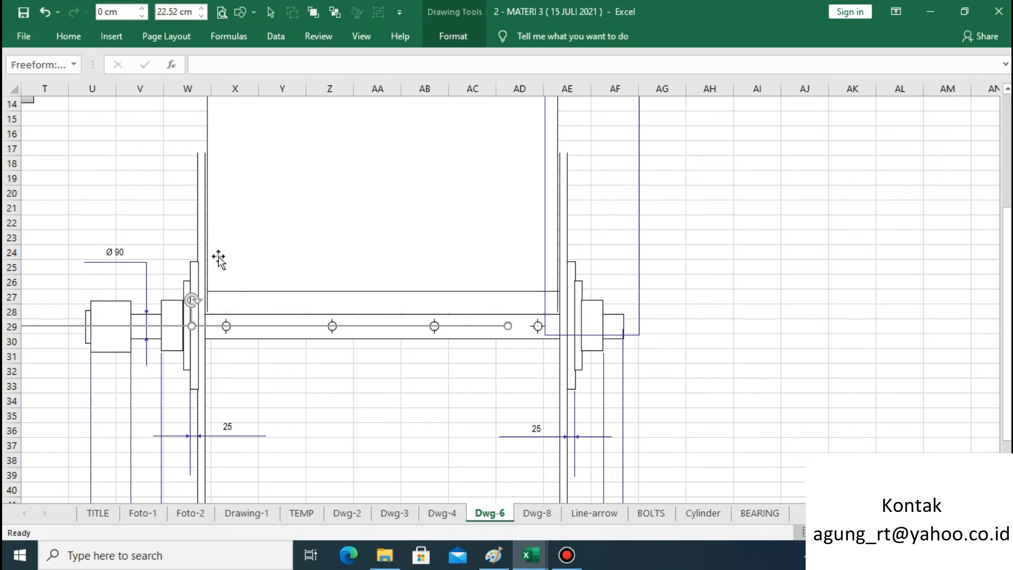
left_click(201, 8)
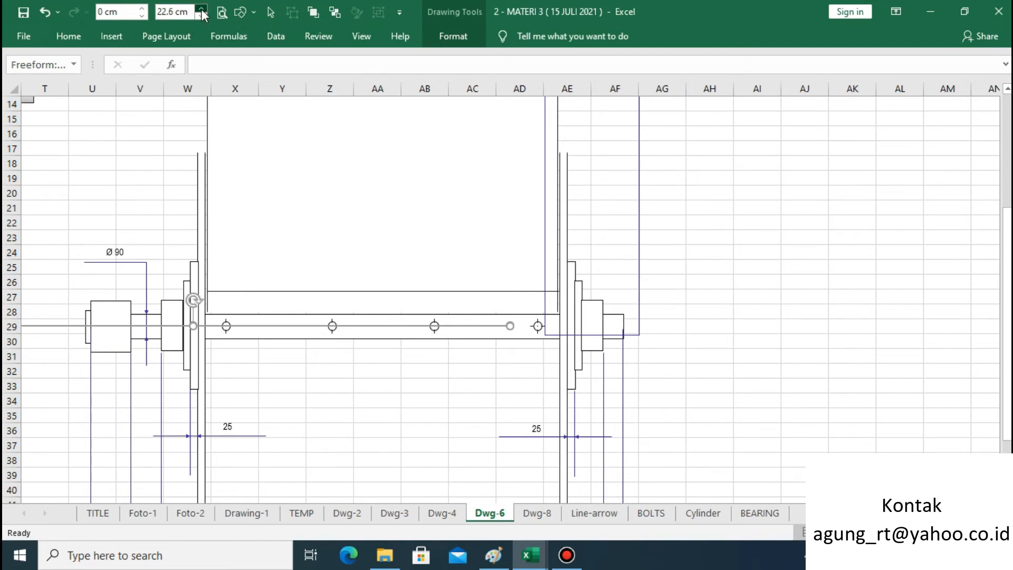
left_click(201, 9)
left_click_drag(201, 8, 201, 9)
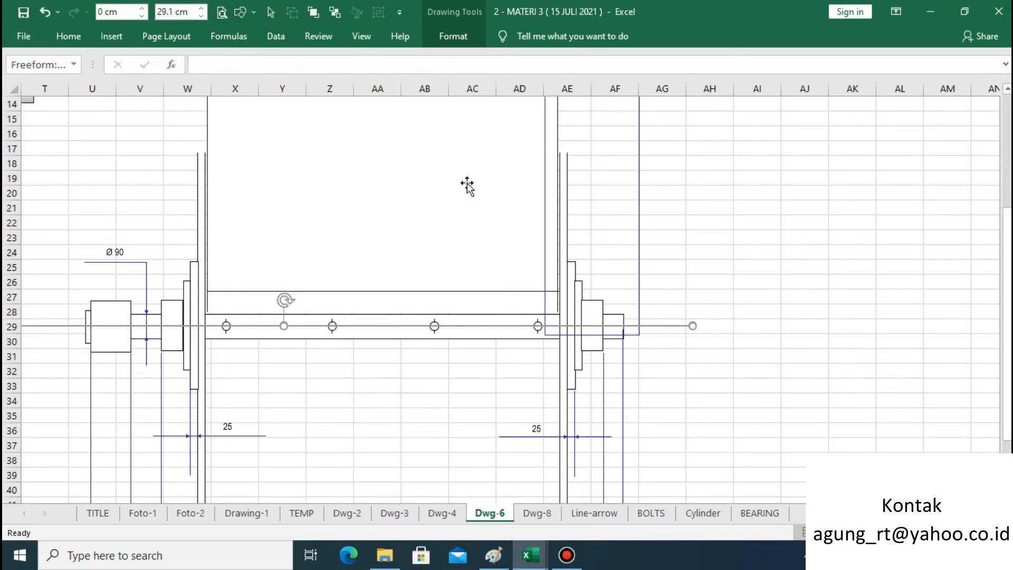
left_click(710, 299)
Stretch the gate front view upward to about 26.3 cm high, keeping its width
scroll(1007, 384, "up", 5)
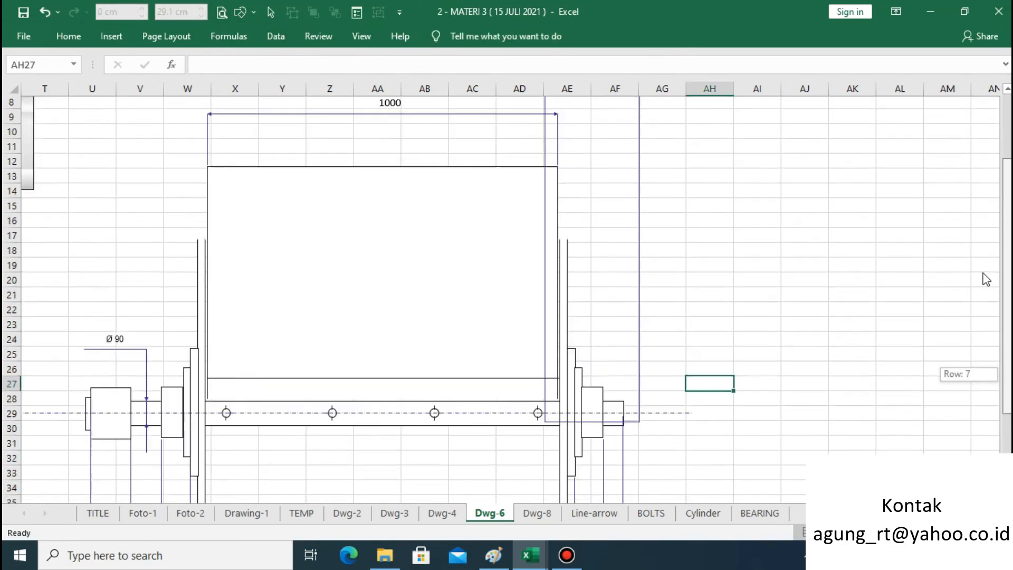
left_click(486, 276)
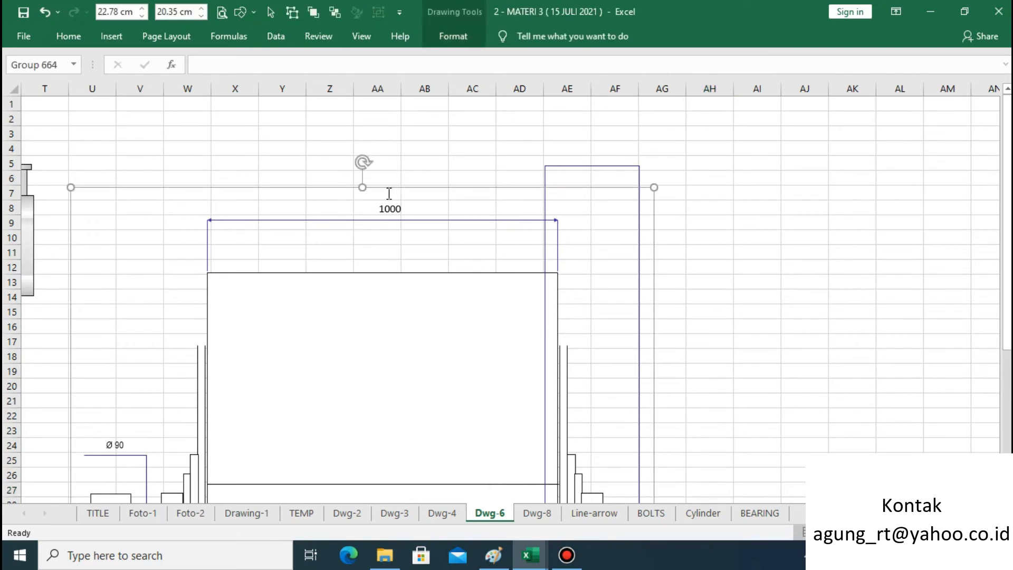
left_click_drag(364, 188, 341, 91)
left_click_drag(833, 373, 844, 385)
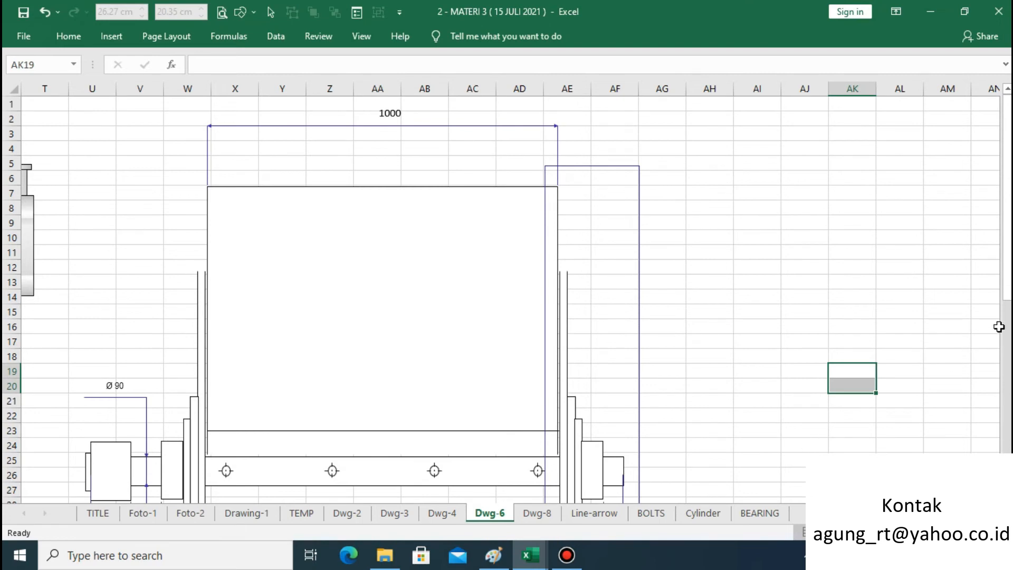
Move the gate front view down in small increments until its shaft and bolt holes align with the dashed centreline
left_click_drag(1008, 290, 1010, 311)
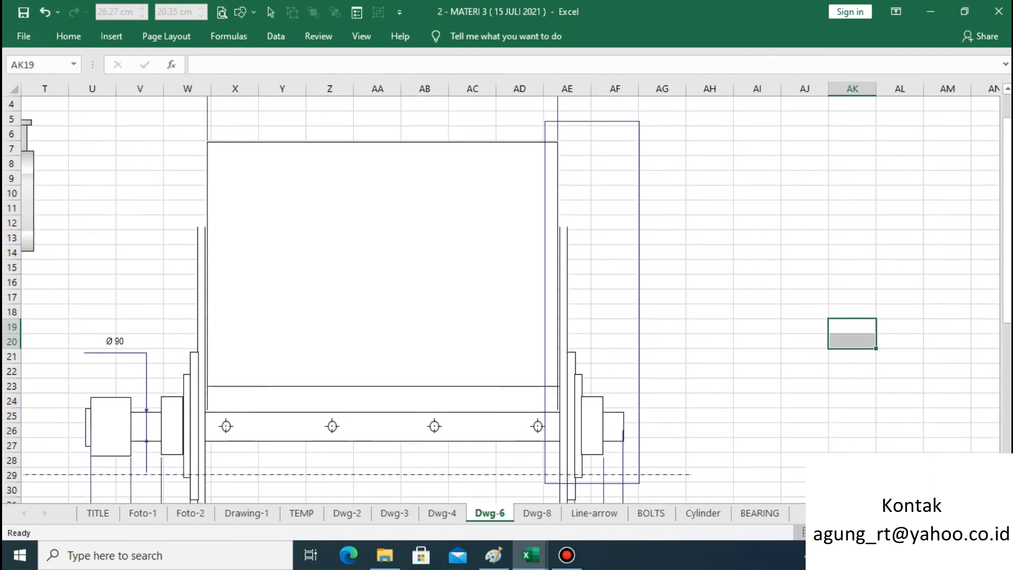
scroll(928, 448, "down", 3)
scroll(928, 464, "down", 1)
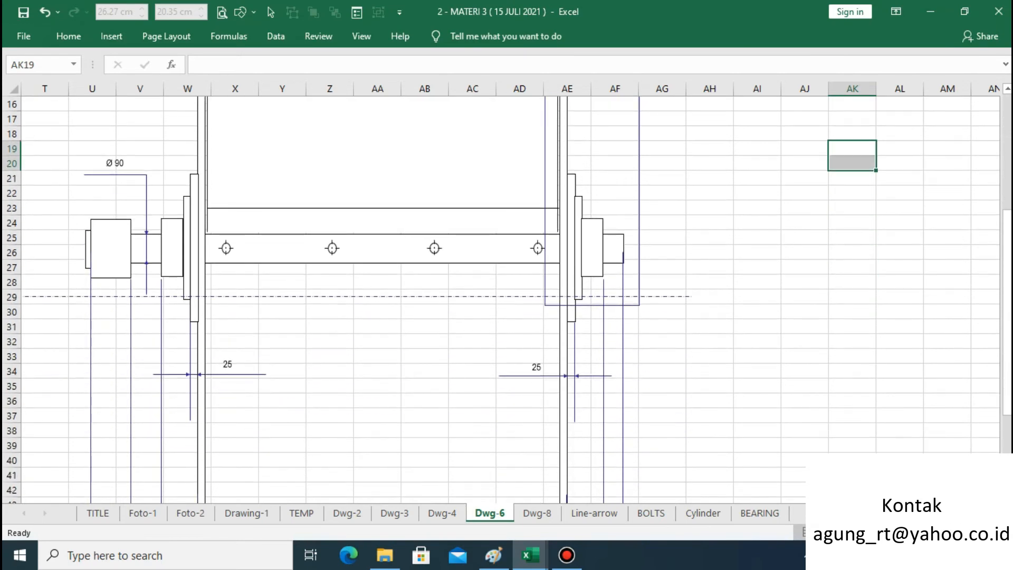
key("Down")
key("Down")
key("Down")
key("Down")
key("Down")
key("Down")
key("Down")
key("Down")
key("Down")
key("Down")
key("Down")
key("Down")
key("Down")
key("Down")
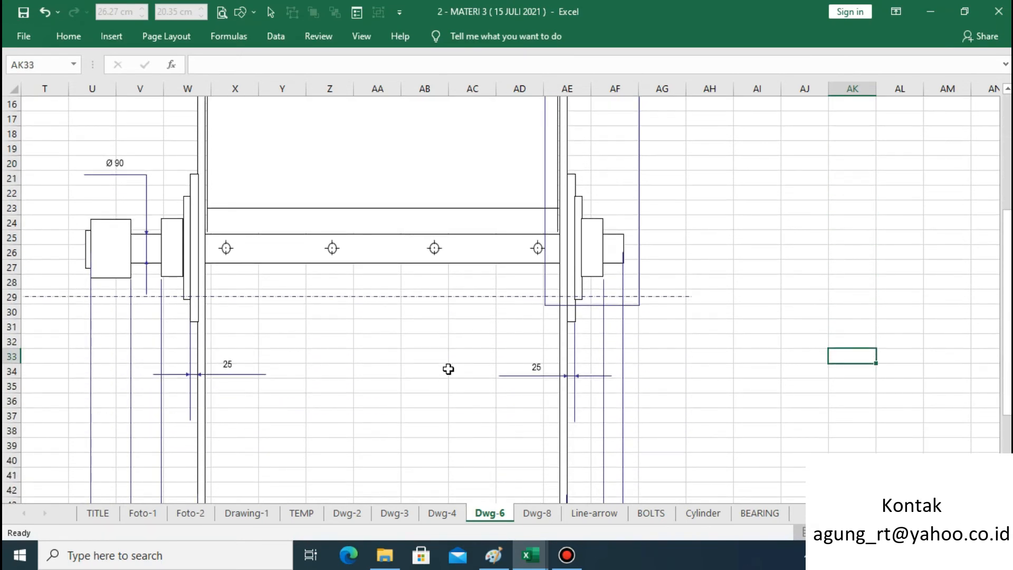
left_click(455, 253)
key("Down")
key("Down")
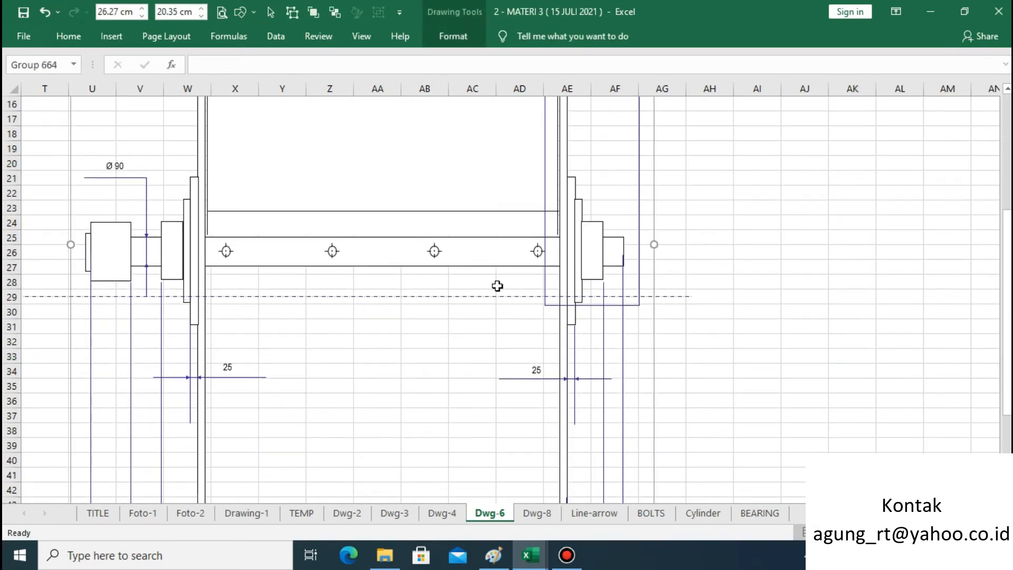
key("Down")
key("Down")
key("Down")
key("Down")
key("Down")
key("Down")
key("Down")
key("Down")
key("Down")
key("Down")
key("Down")
key("Down")
key("Down")
key("Down")
key("Down")
key("Down")
key("Down")
key("Down")
key("Down")
key("Down")
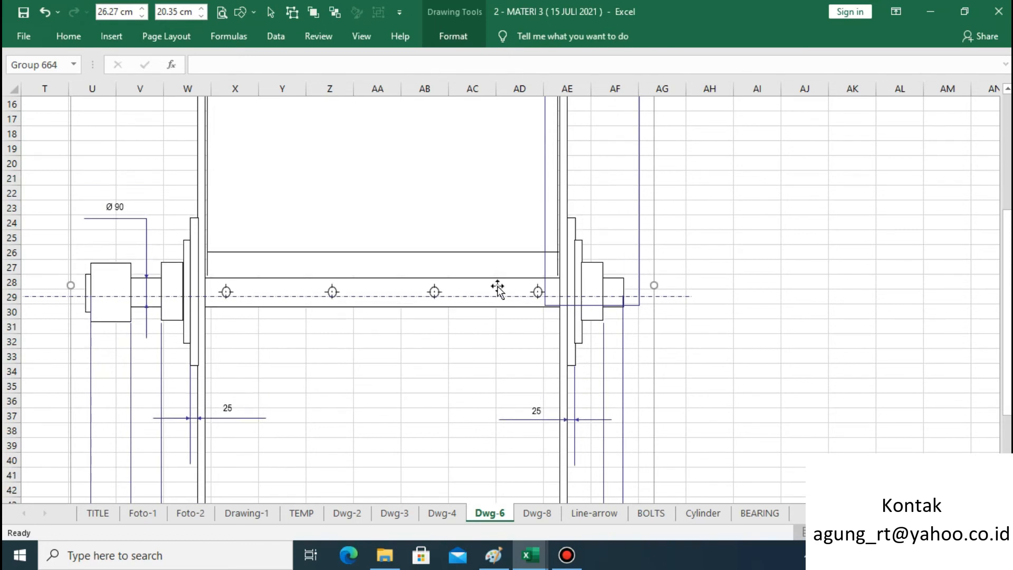
key("Down")
key("Down")
key("Down")
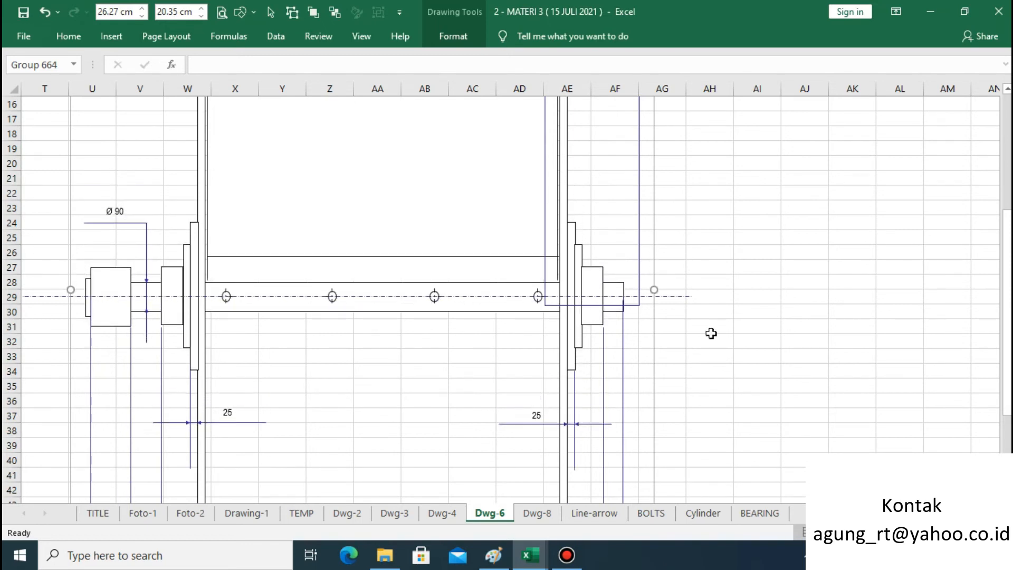
Stretch the whole gate front view upward to about 28 cm high, keeping its width
left_click_drag(1007, 342, 1007, 235)
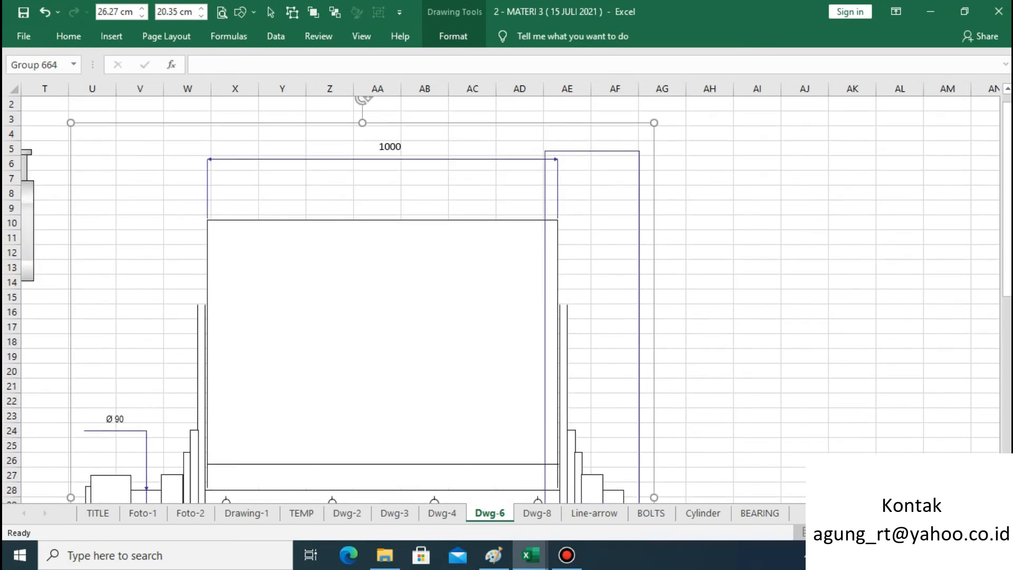
left_click(435, 232)
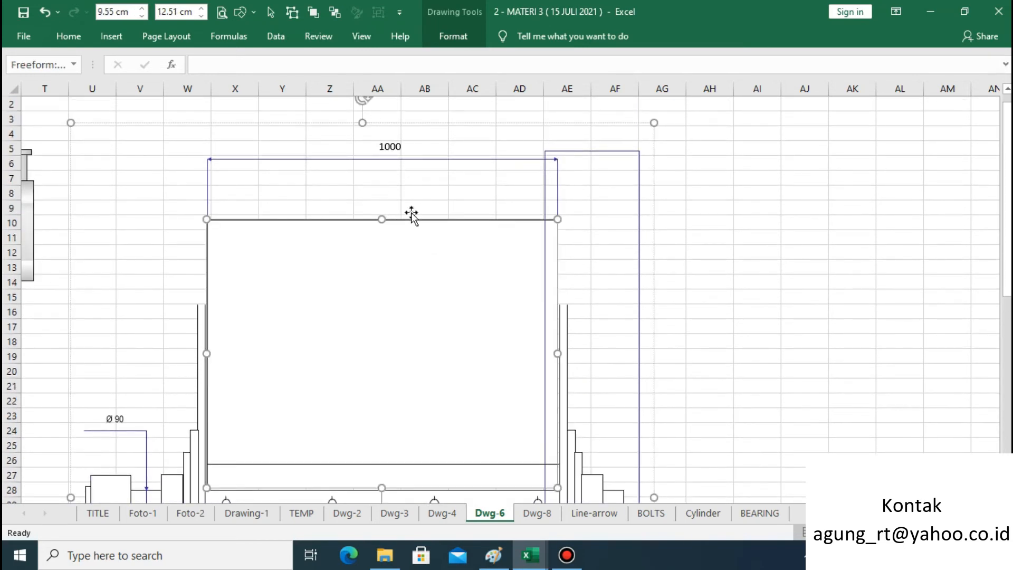
left_click(695, 188)
left_click(492, 160)
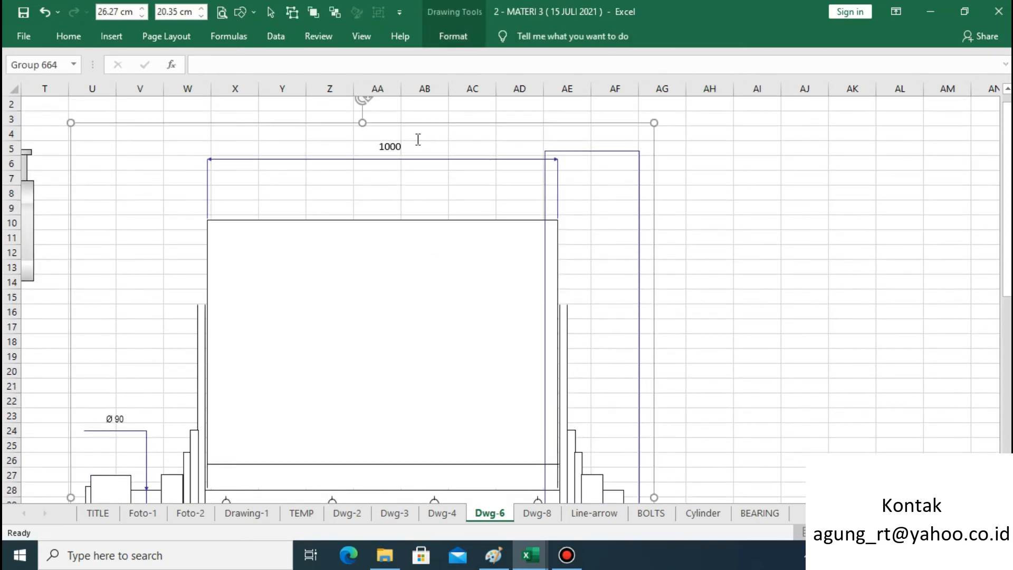
left_click_drag(1008, 257, 1007, 249)
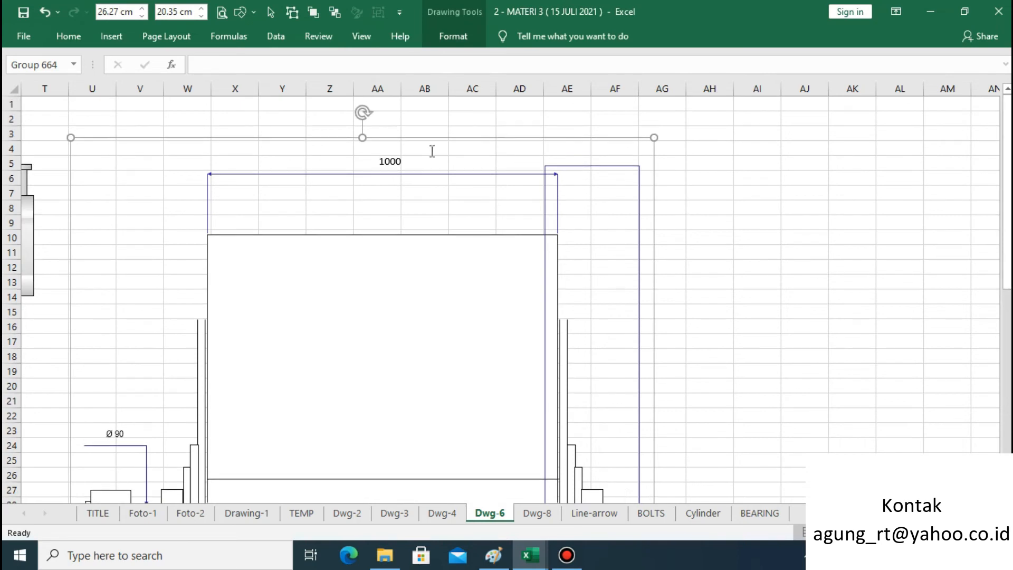
left_click_drag(363, 137, 362, 42)
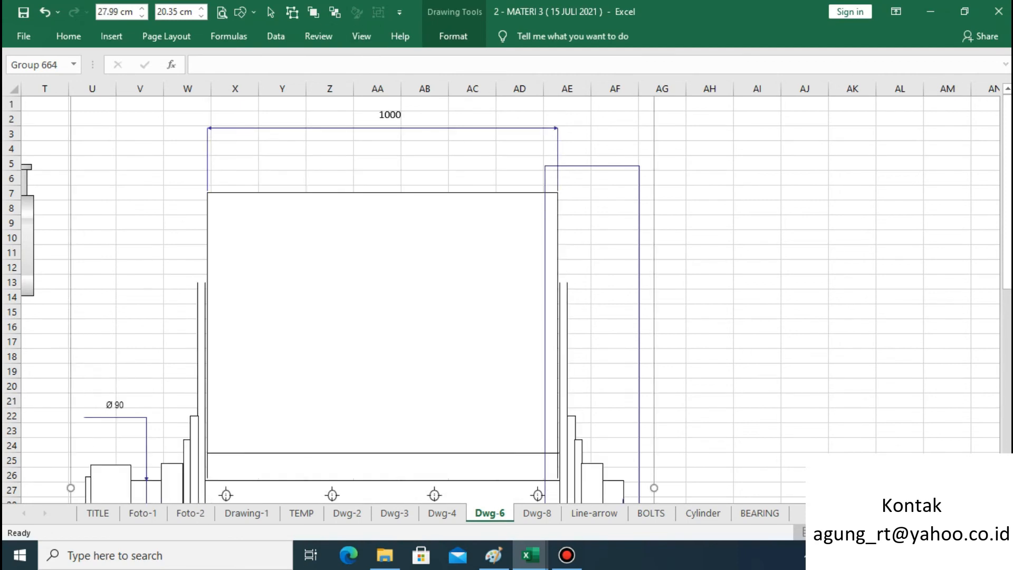
scroll(501, 298, "down", 2)
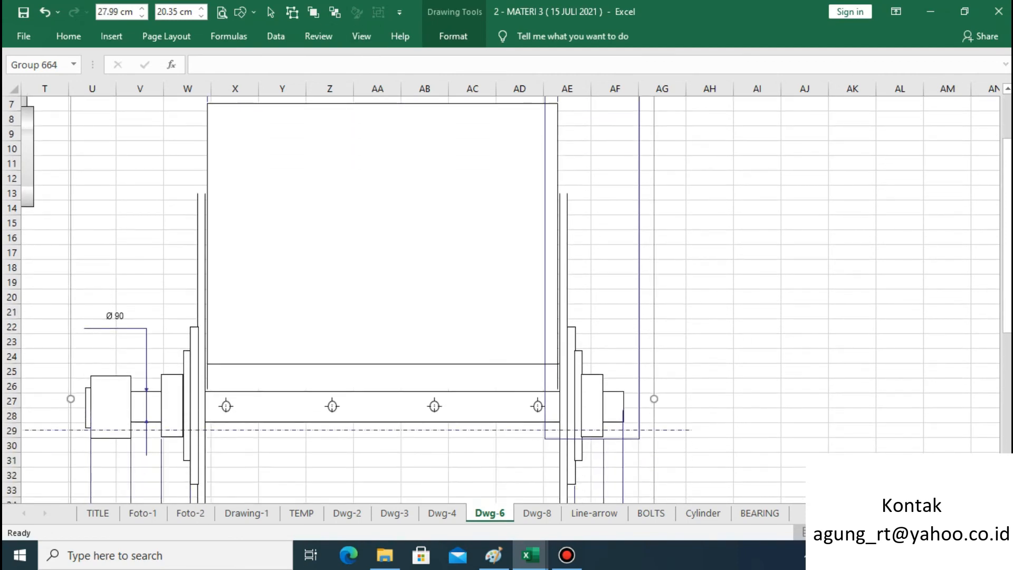
Insert six sheet rows above the DIVERTER GATE title to make room over the drawings
scroll(509, 298, "left", 6)
left_click_drag(1006, 346, 1007, 332)
left_click_drag(277, 101, 280, 182)
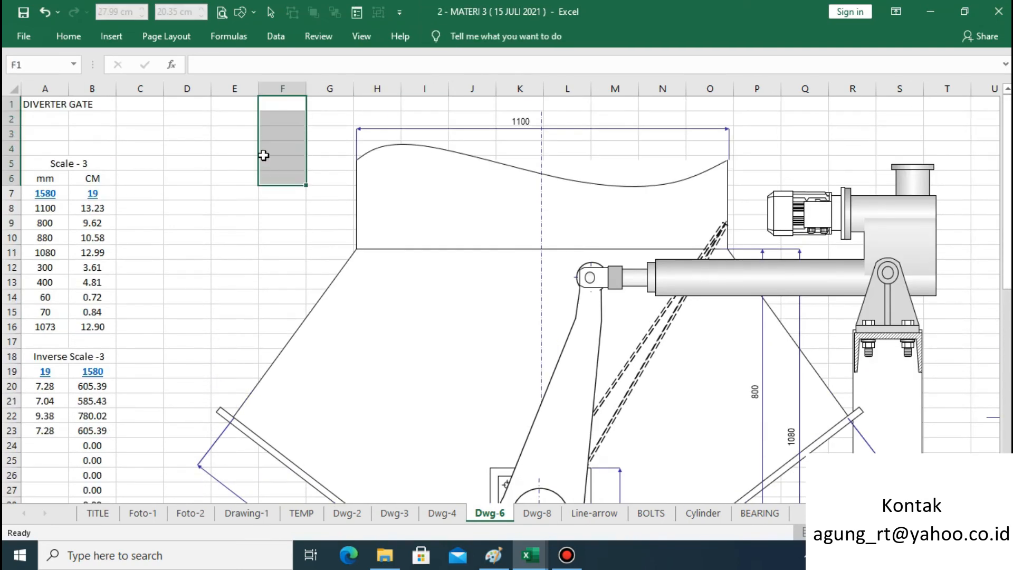
left_click(79, 40)
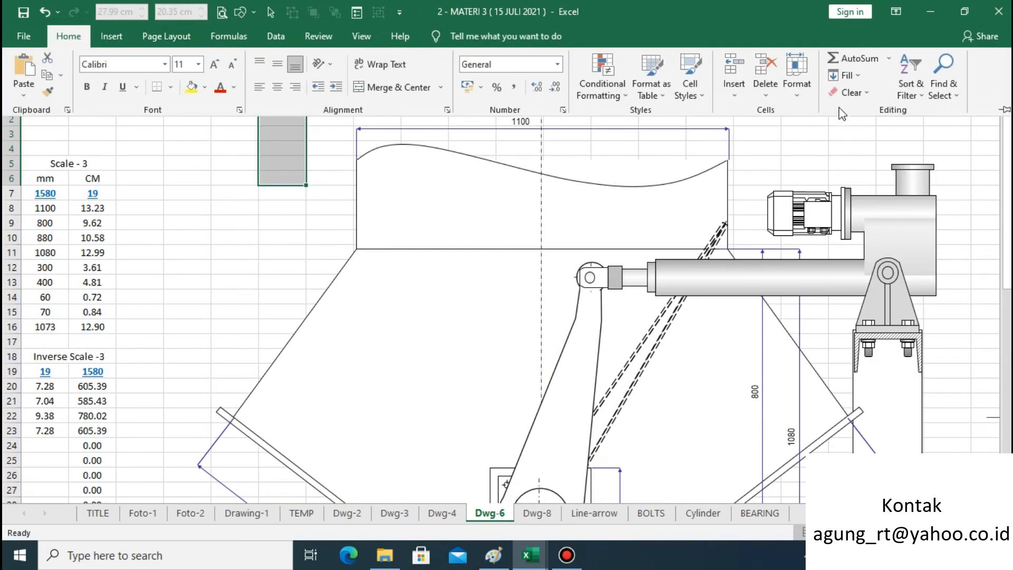
left_click(734, 92)
left_click(759, 130)
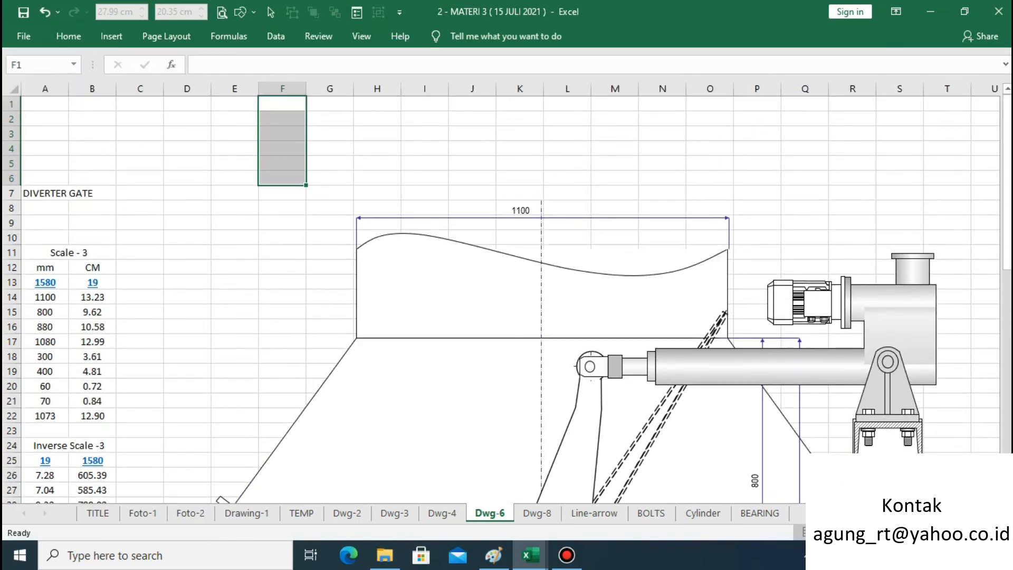
Extend the narrow reference rectangle leftward to about 24.1 cm wide, so it reaches the actuator in the side view
scroll(509, 291, "right", 7)
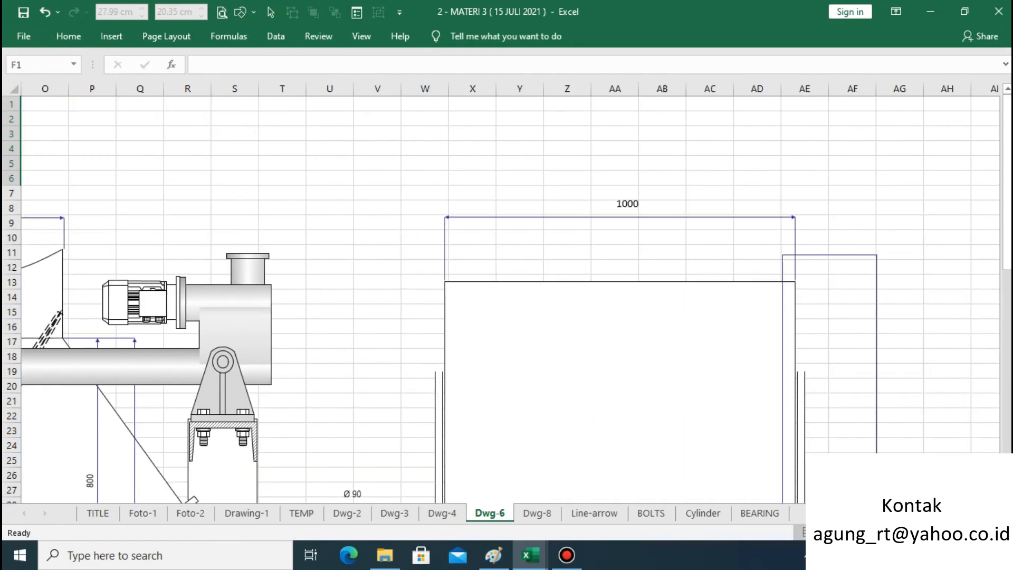
left_click_drag(1006, 237, 1006, 308)
left_click_drag(1006, 364, 1007, 342)
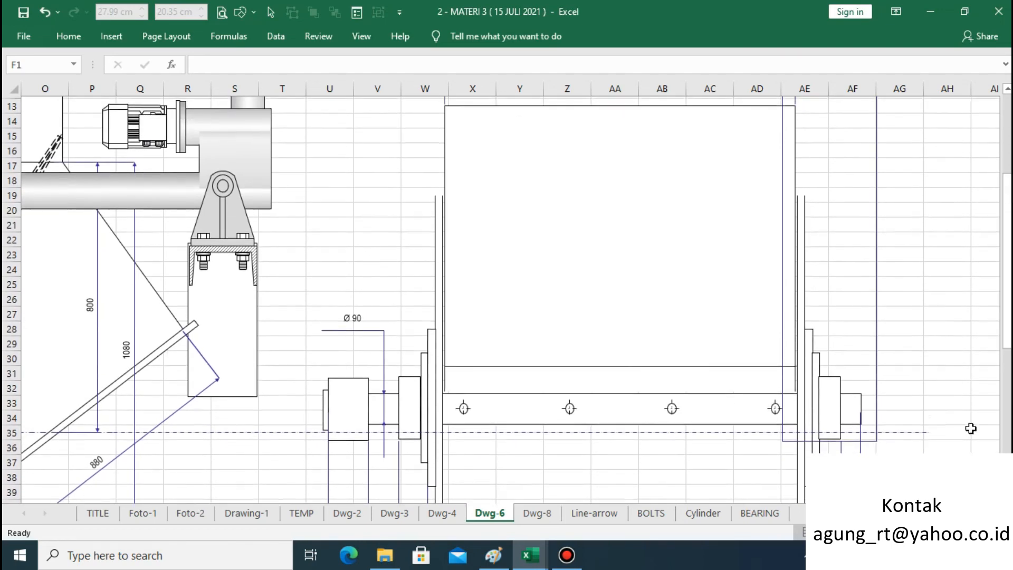
scroll(510, 293, "left", 6)
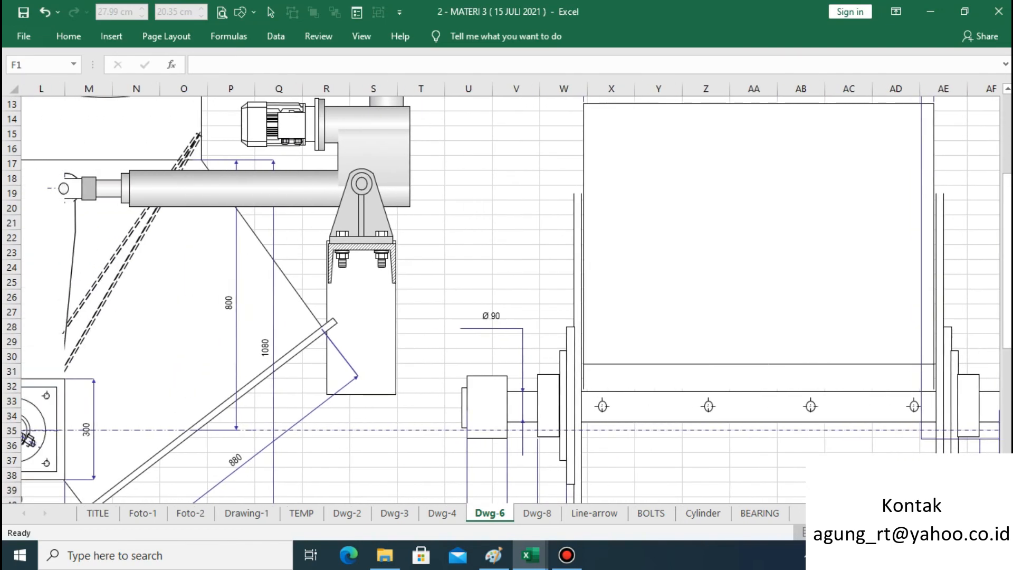
scroll(510, 293, "left", 1)
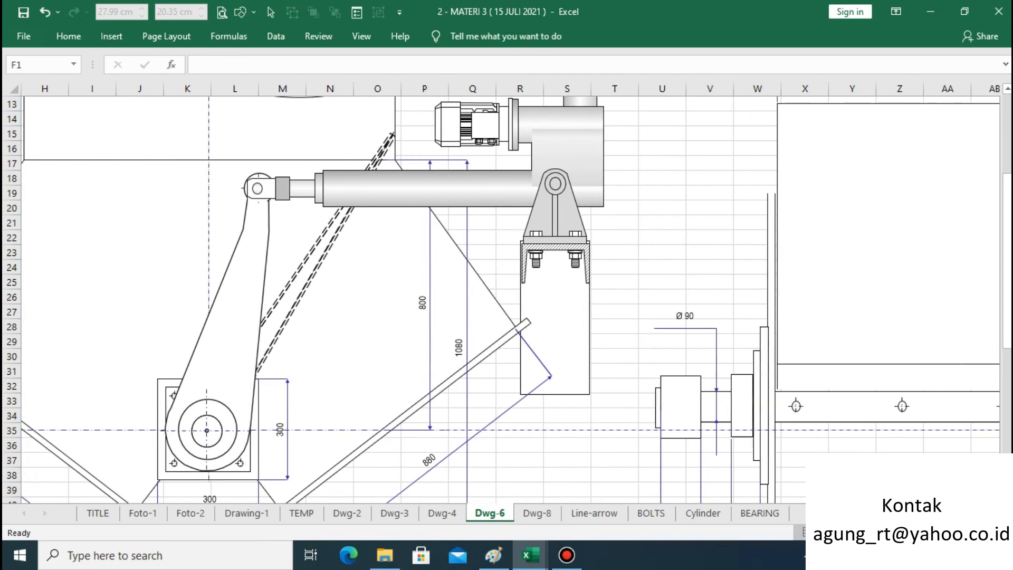
scroll(509, 293, "right", 9)
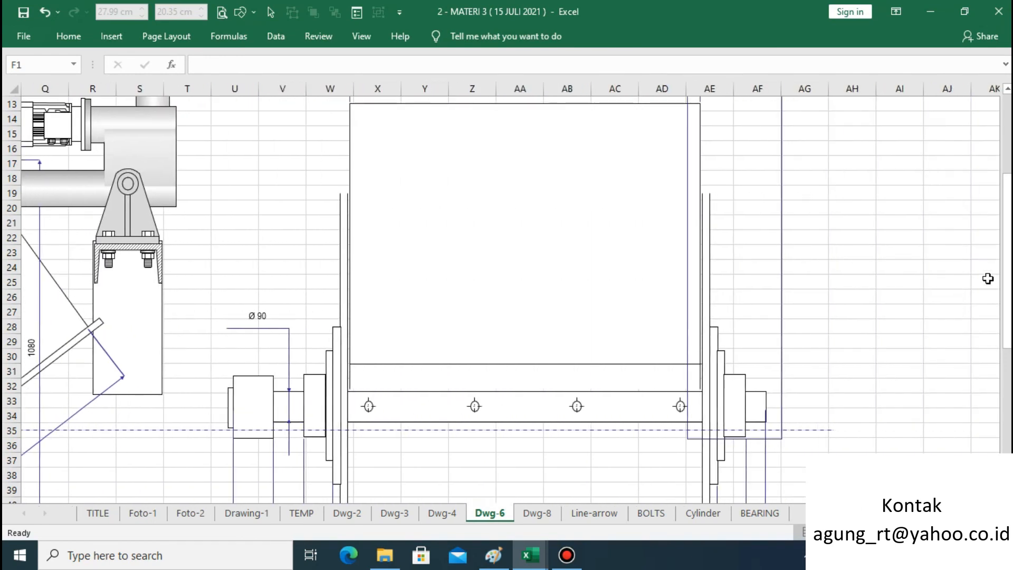
left_click_drag(1007, 274, 1006, 242)
left_click(786, 332)
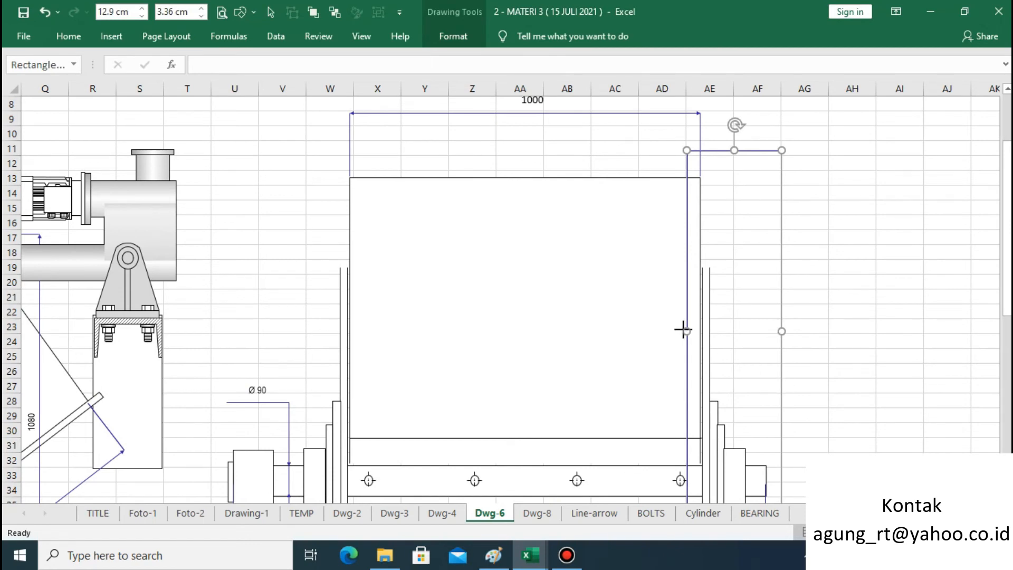
left_click_drag(683, 329, 104, 338)
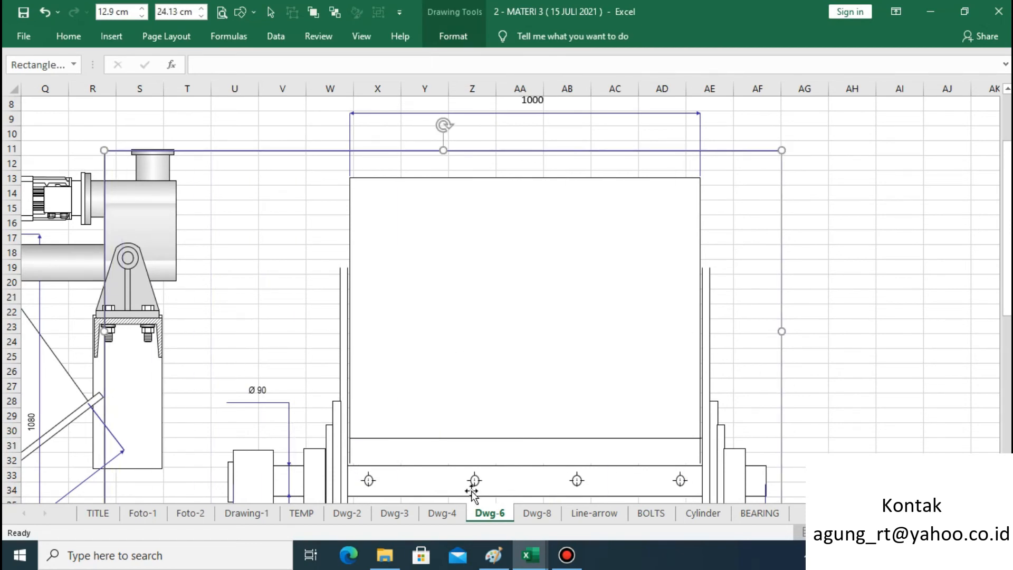
scroll(569, 393, "left", 5)
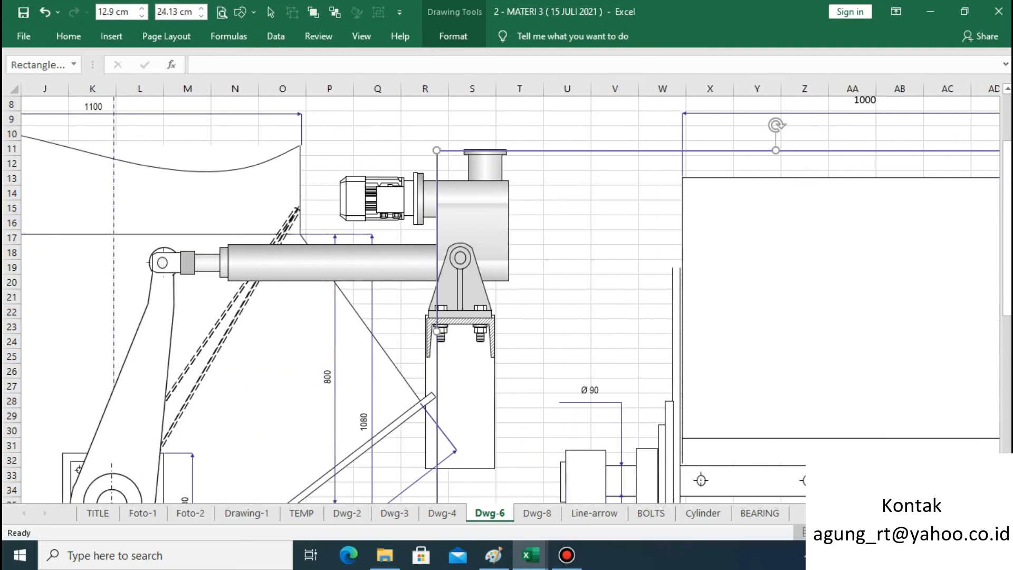
Extend the reference rectangle leftward to about 36.3 cm wide, reaching the side view's shaft, and nudge its lower edge level with the bottom of the shaft circle
left_click_drag(468, 332, 139, 363)
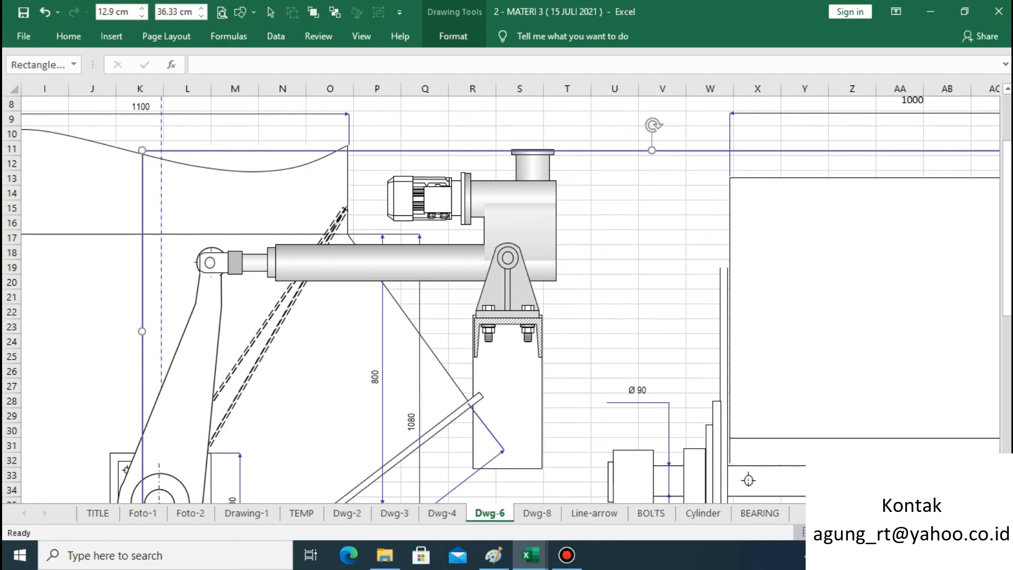
scroll(506, 299, "down", 2)
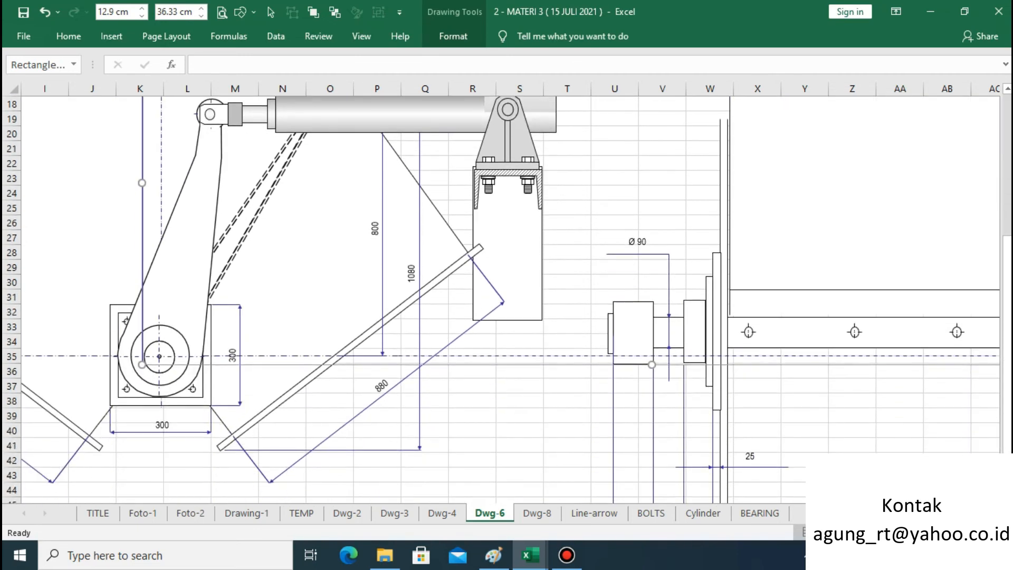
key("Up")
key("Up")
key("Up")
key("Up")
key("Up")
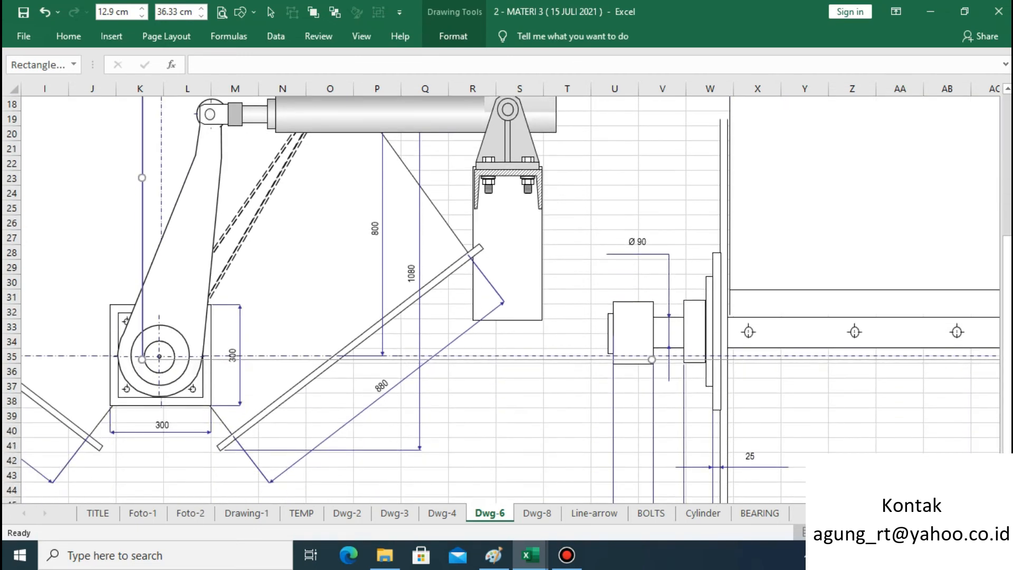
key("Down")
key("Down")
key("Down")
key("Down")
key("Down")
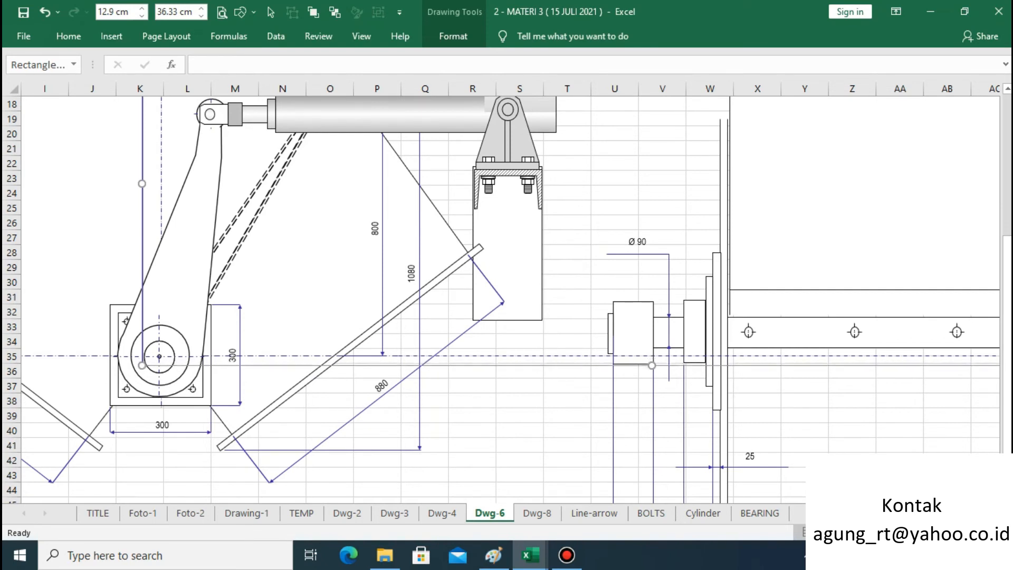
key("Down")
key("Down")
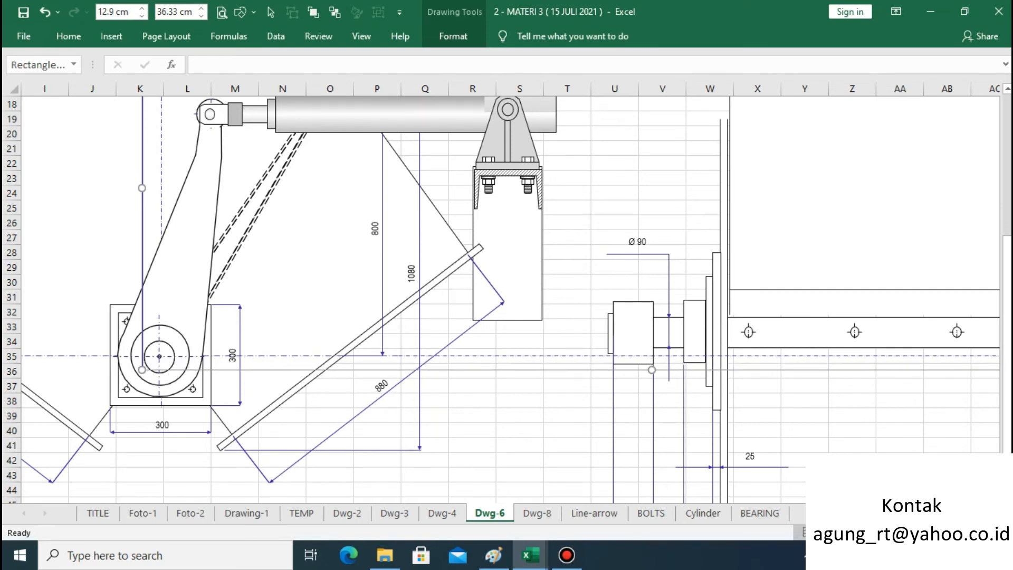
key("Down")
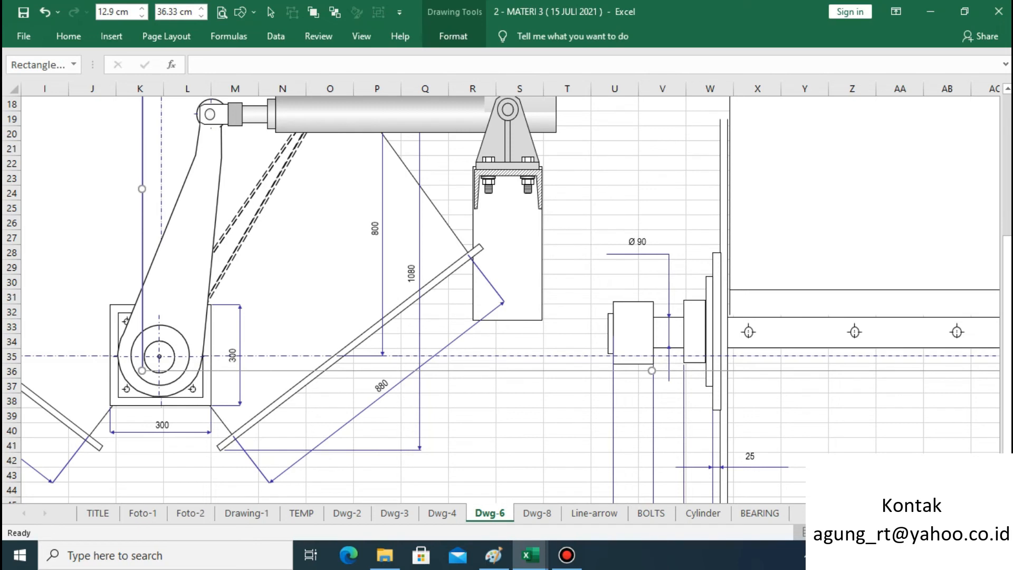
Move the gate front view down in small increments until its shaft's lower edge meets the reference rectangle's bottom line
left_click(899, 460)
left_click(817, 325)
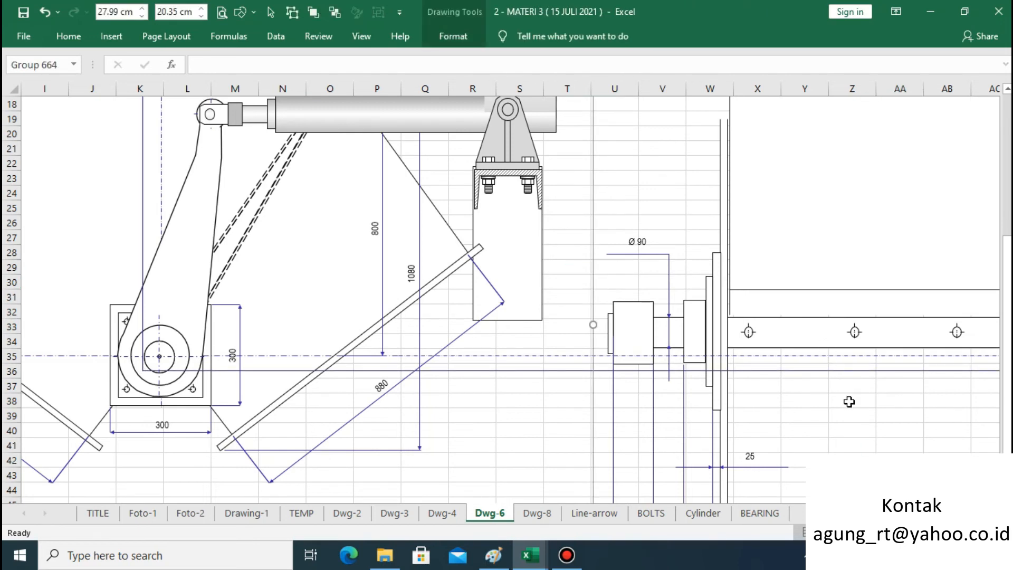
key("Down")
key("Down")
key("Down")
key("Down")
key("Down")
key("Down")
key("Down")
key("Down")
key("Down")
key("Down")
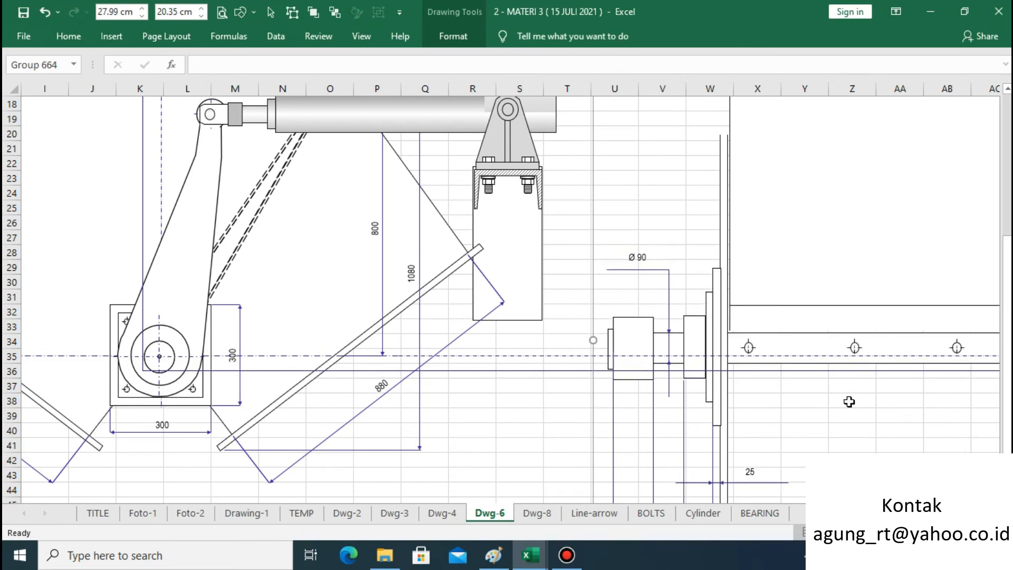
key("Down")
key("Down")
key("Down")
key("Down")
key("Down")
key("Down")
key("Down")
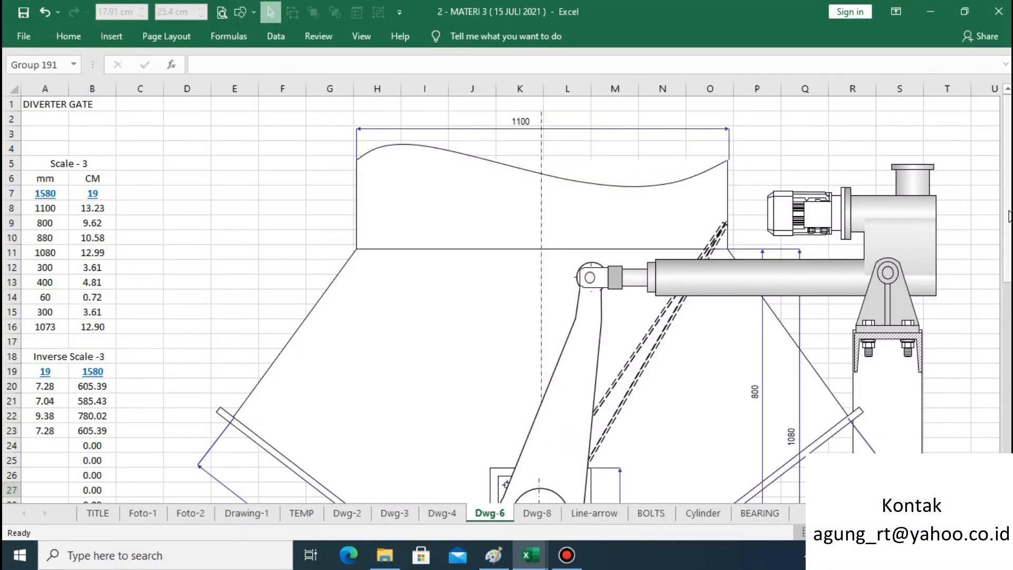
Examine the actuator in the side and front views on Dwg-6, along with the gate shaft and base below it
mouse_move(1008, 211)
left_mouse_down()
mouse_move(1007, 293)
mouse_move(1007, 209)
left_mouse_up()
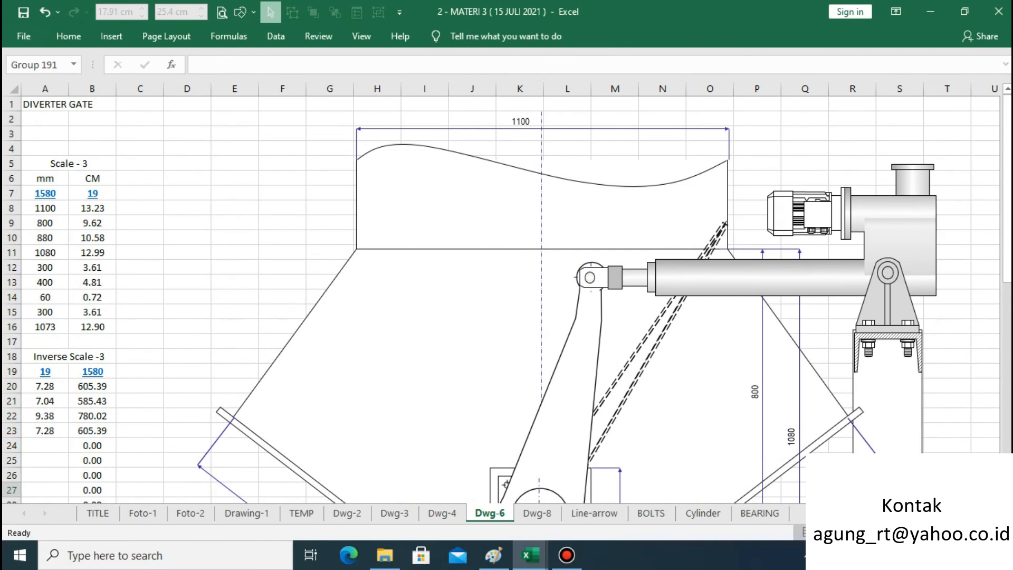
left_click_drag(865, 513, 906, 513)
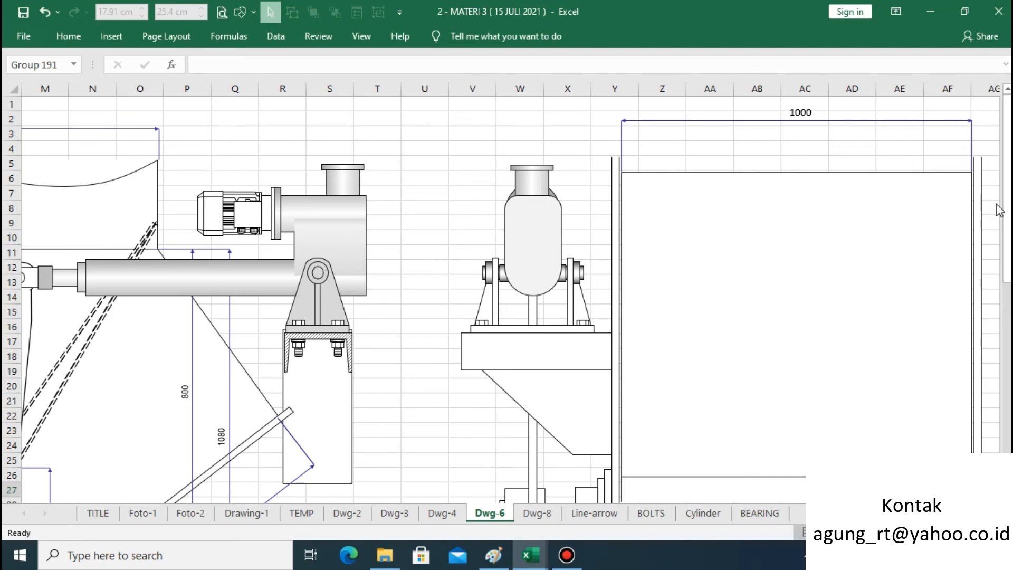
left_click_drag(1005, 211, 1008, 234)
scroll(1005, 248, "left", 5)
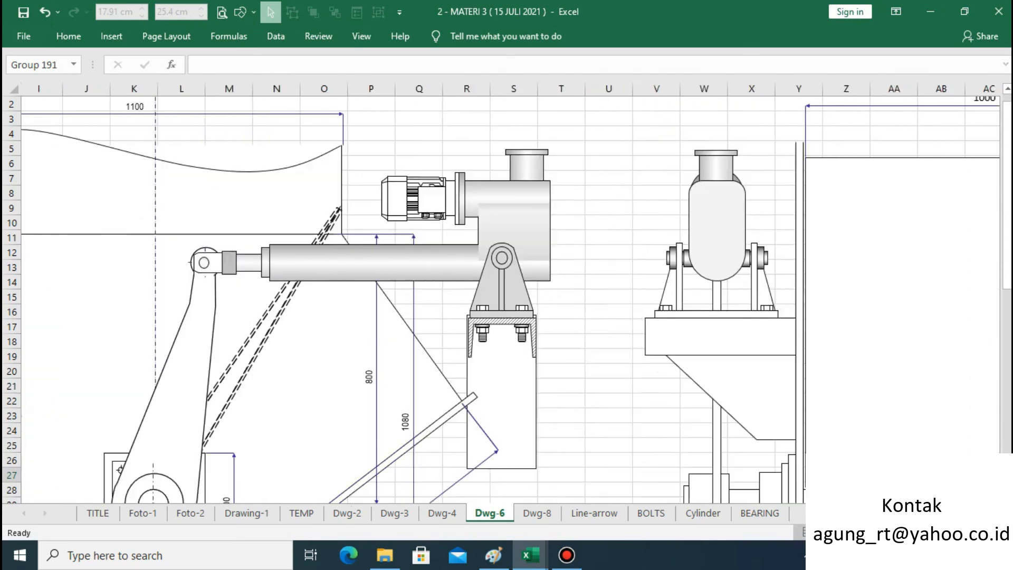
scroll(1002, 266, "right", 1)
scroll(584, 278, "down", 2)
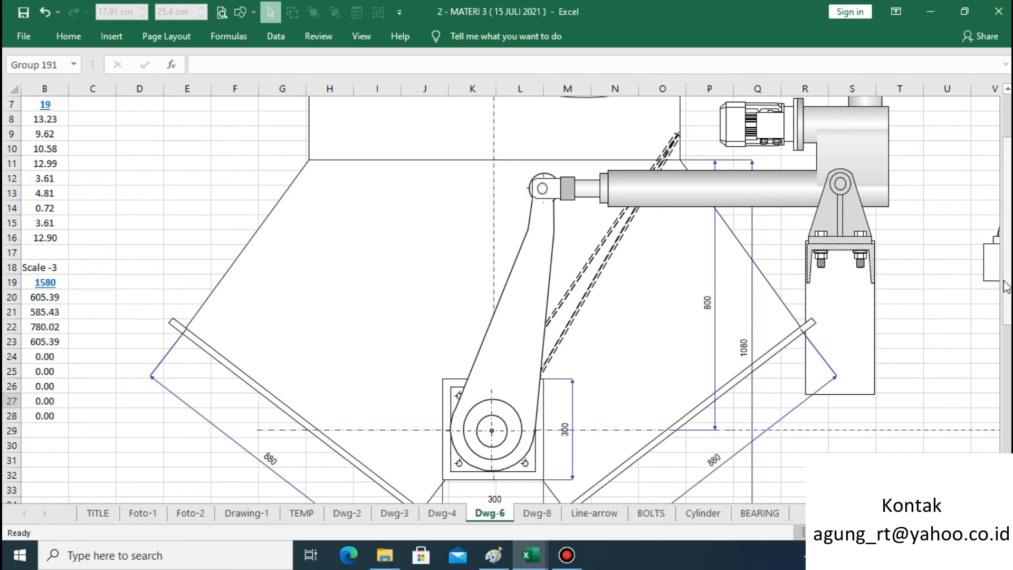
scroll(1004, 287, "up", 2)
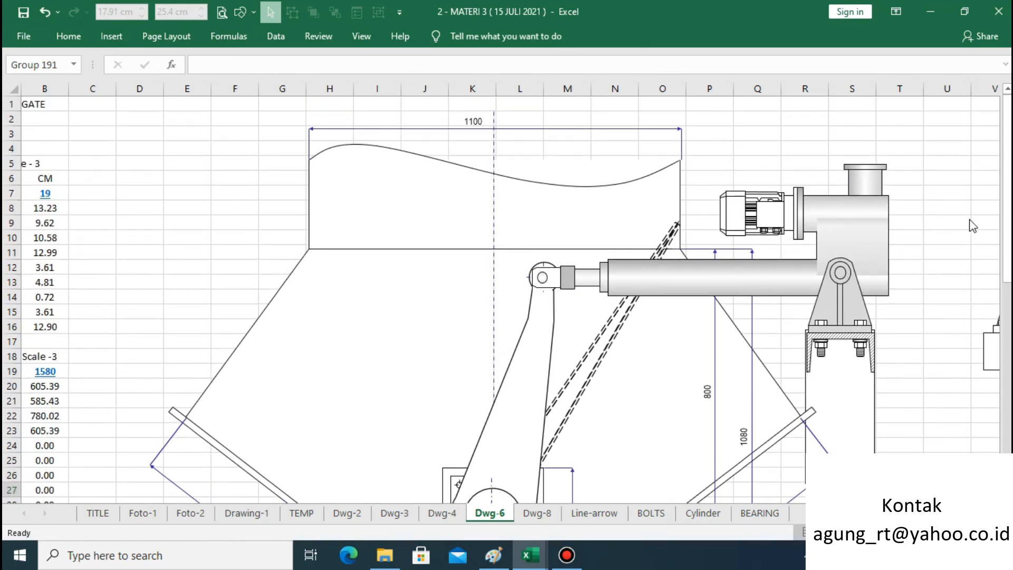
Group the actuator with its bracket and support column, and combine that group with the gate side view
left_click(617, 268)
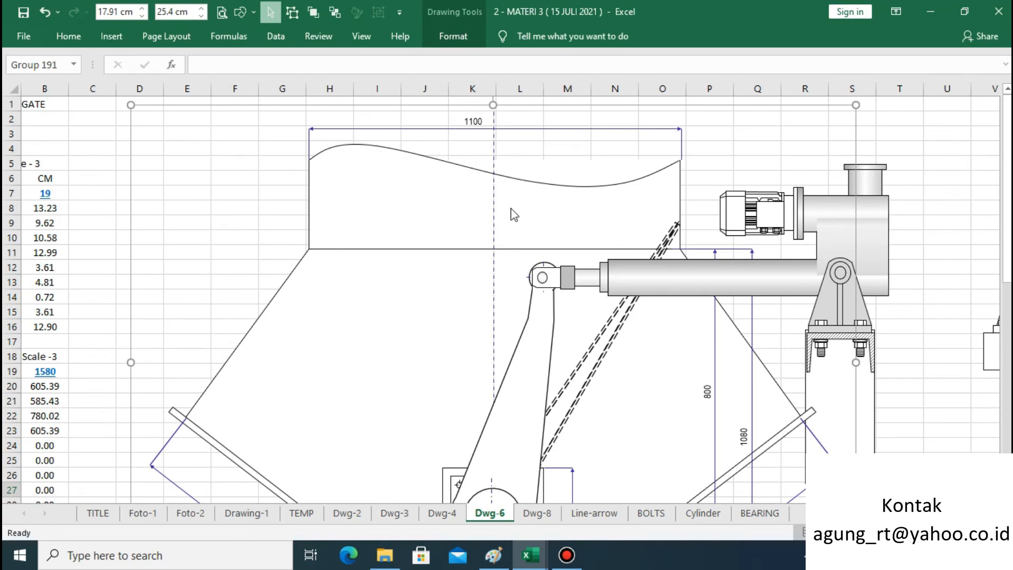
left_click(895, 337)
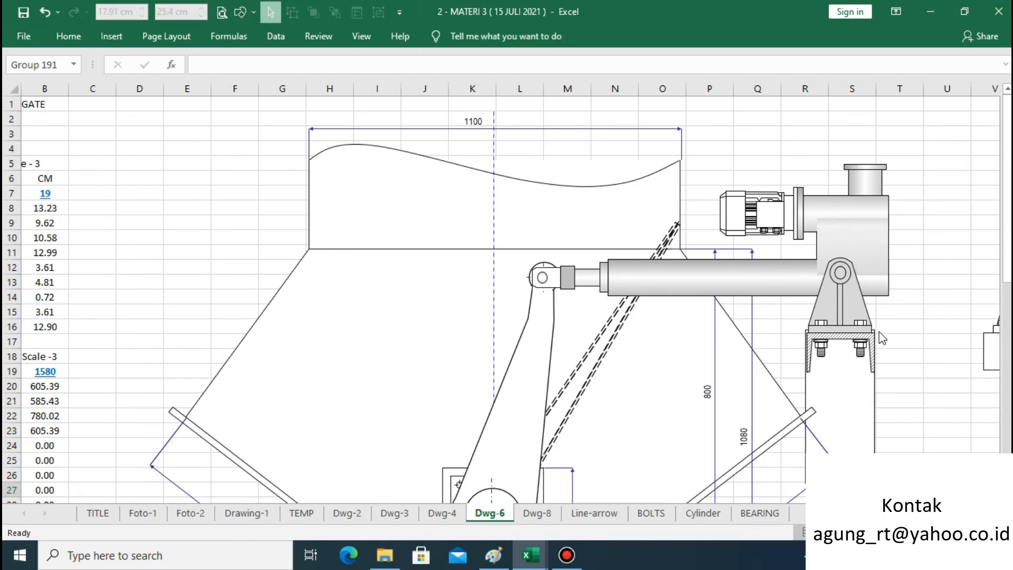
left_click(878, 340)
left_click(903, 343)
mouse_move(937, 490)
left_mouse_down()
mouse_move(592, 321)
mouse_move(517, 139)
left_mouse_up()
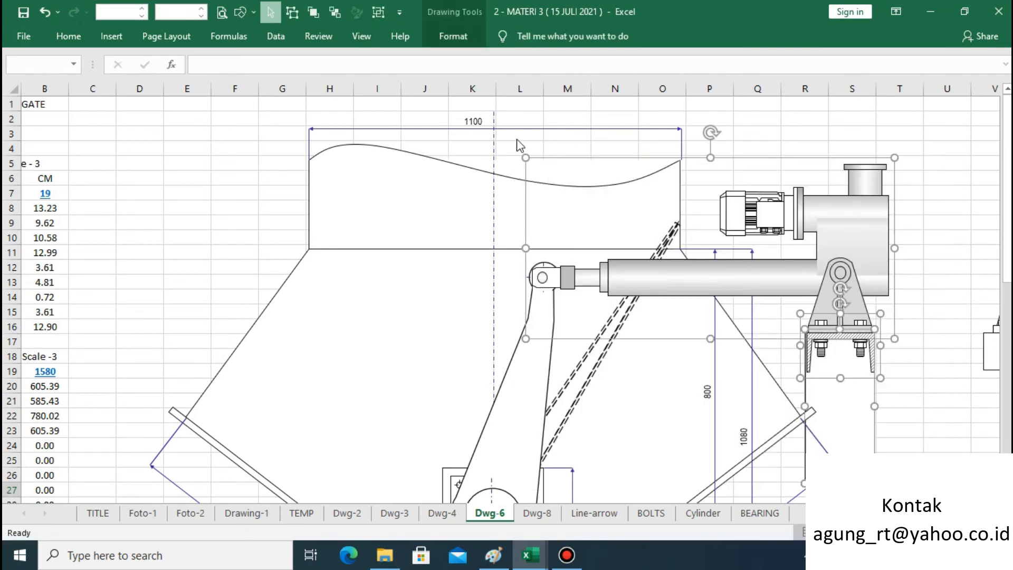
left_click(383, 14)
left_click(411, 266, "shift")
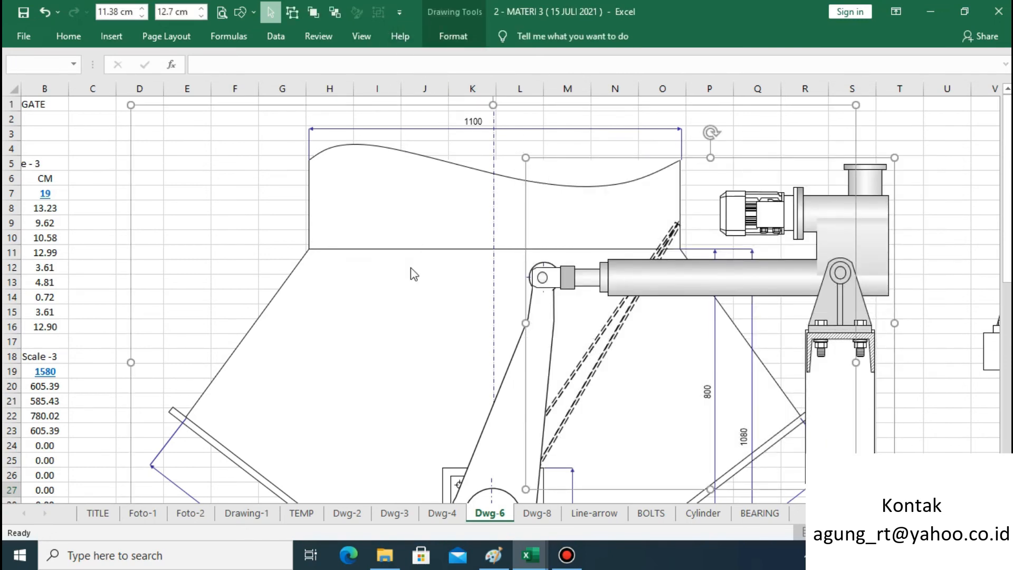
left_click(378, 14)
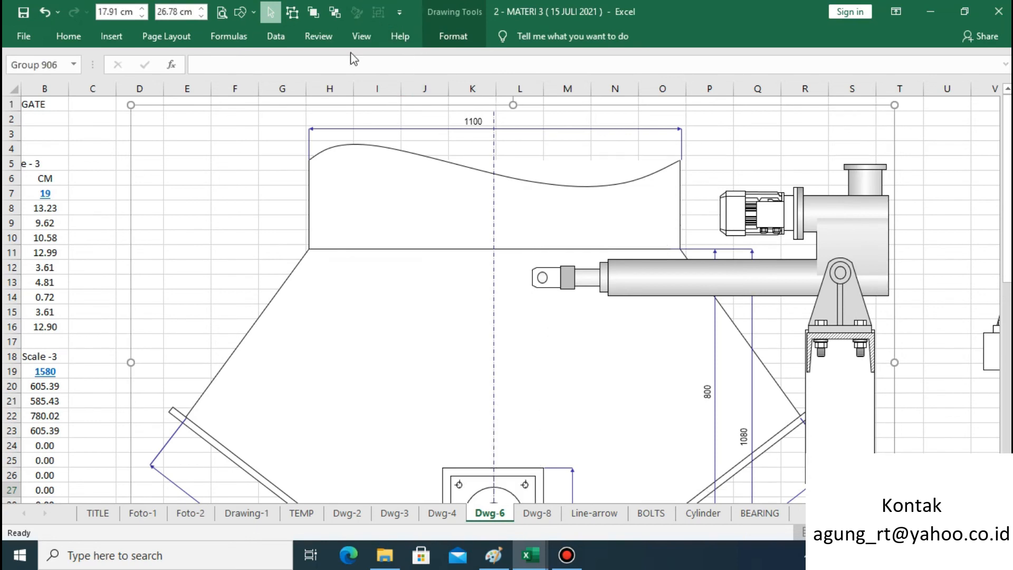
Duplicate the combined side view group and place the copy directly below the original drawing
left_click(77, 37)
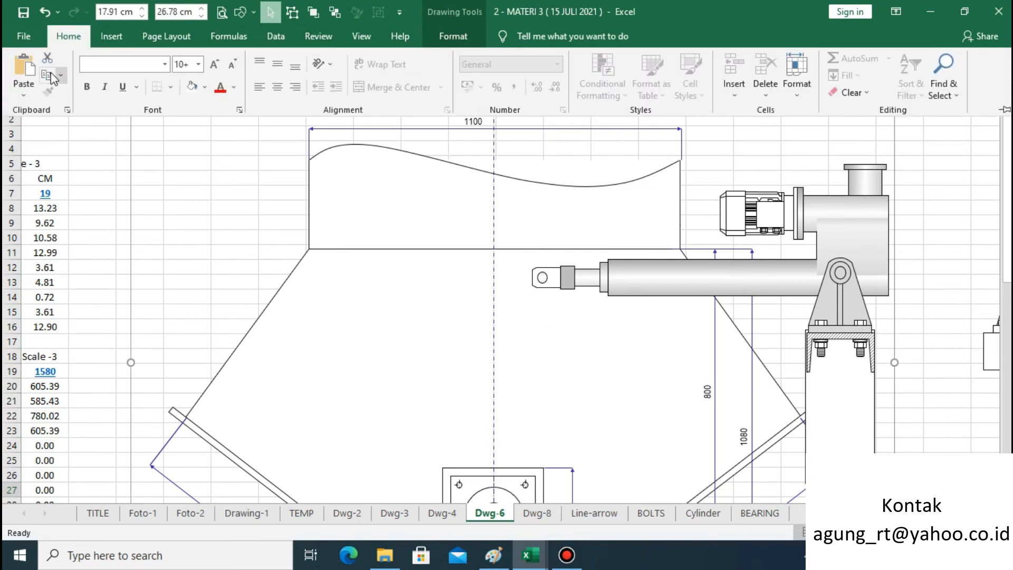
left_click(24, 66)
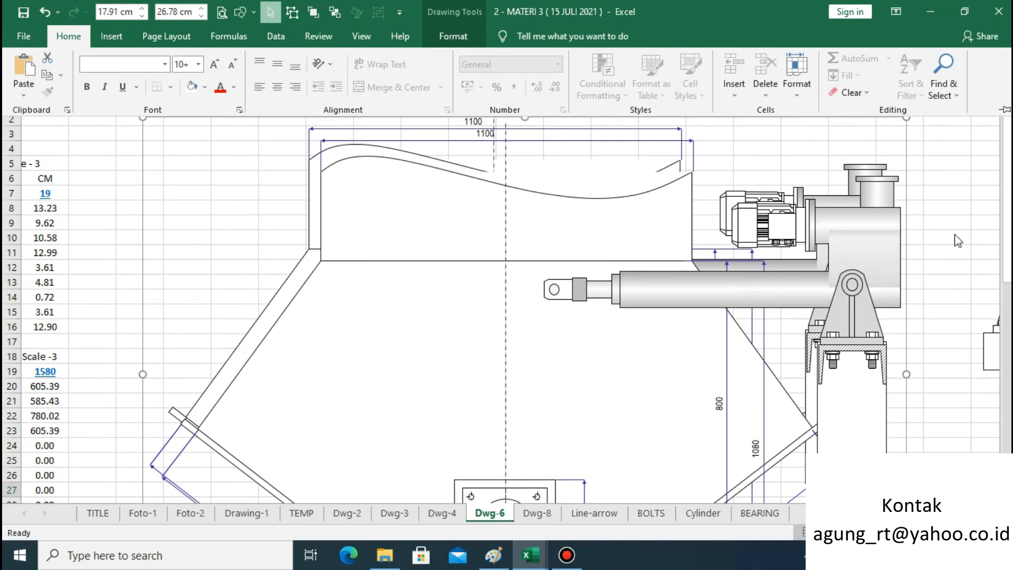
left_click_drag(1006, 229, 1007, 334)
mouse_move(870, 168)
left_mouse_down()
mouse_move(868, 242)
mouse_move(836, 396)
left_mouse_up()
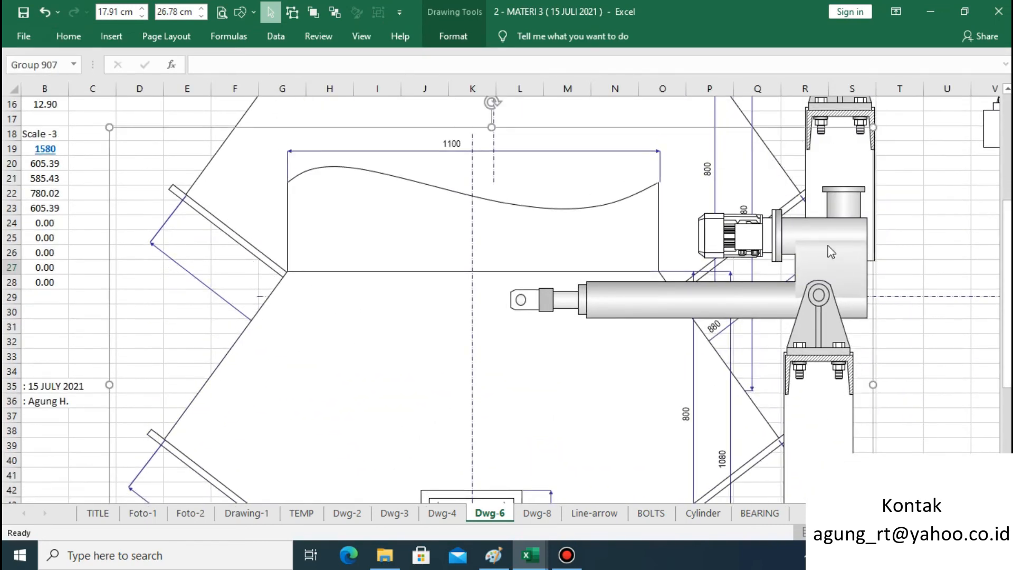
left_click_drag(828, 274, 811, 447)
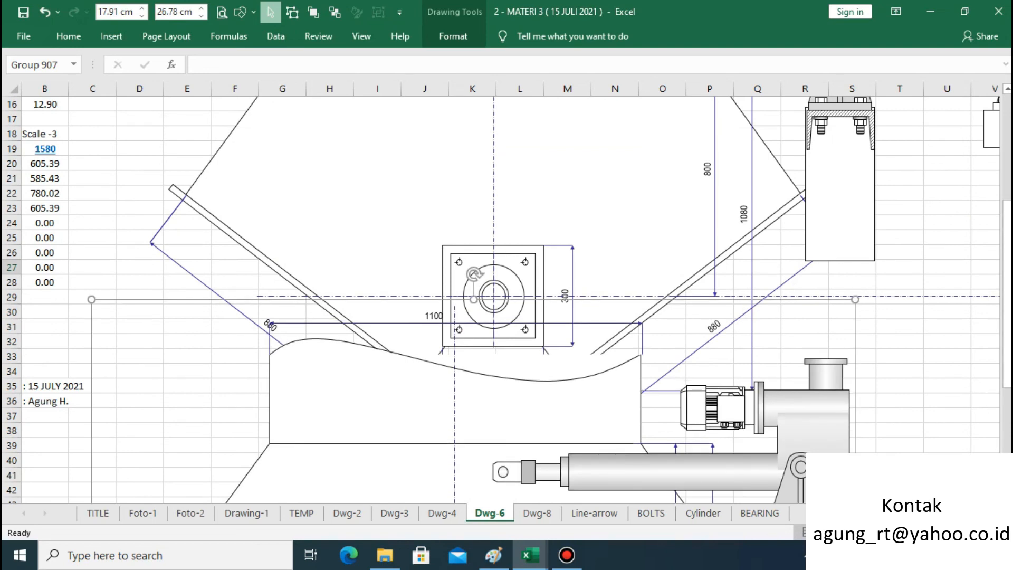
scroll(960, 351, "down", 5)
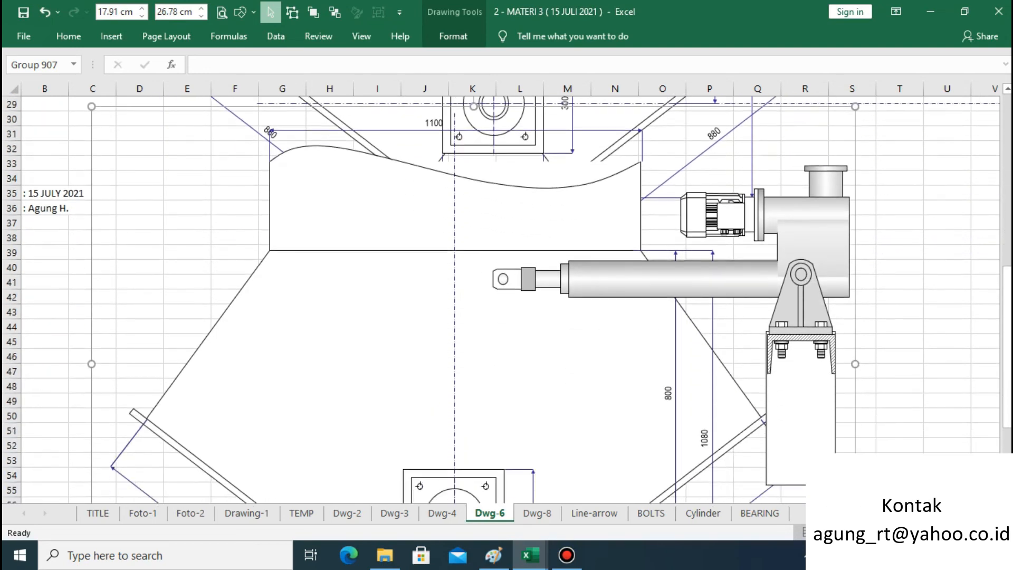
left_click_drag(659, 278, 661, 390)
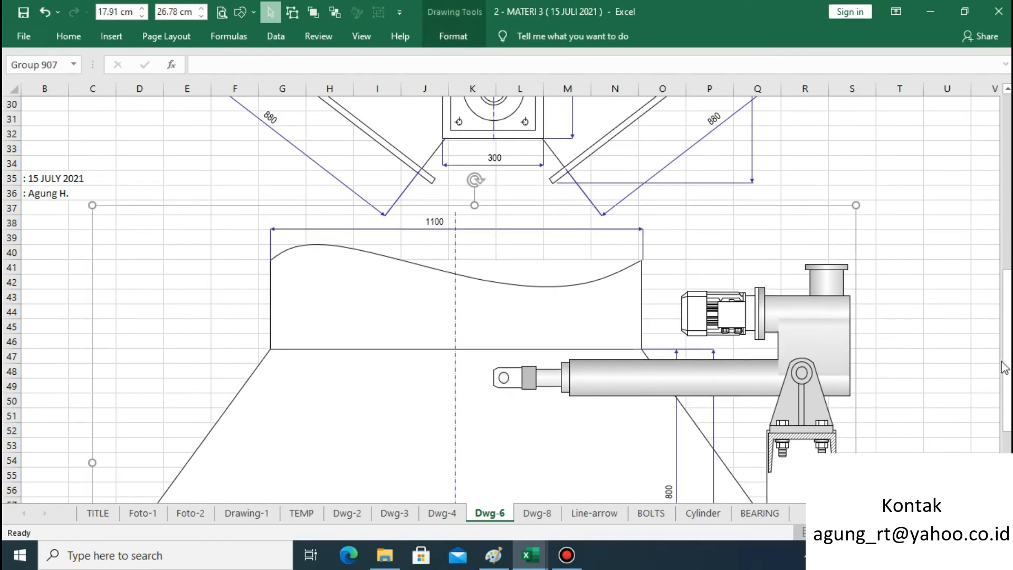
Send the original combined side view group behind the lever arm and the dashed gate outline
mouse_move(1005, 367)
left_mouse_down()
mouse_move(1006, 355)
mouse_move(1006, 378)
mouse_move(1006, 345)
left_mouse_up()
left_click(656, 329)
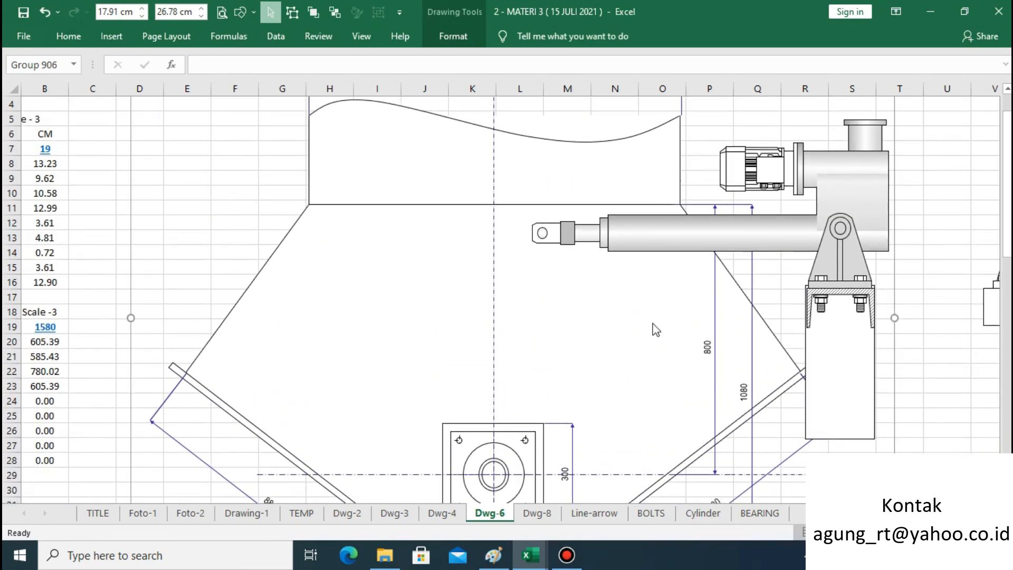
left_click(316, 12)
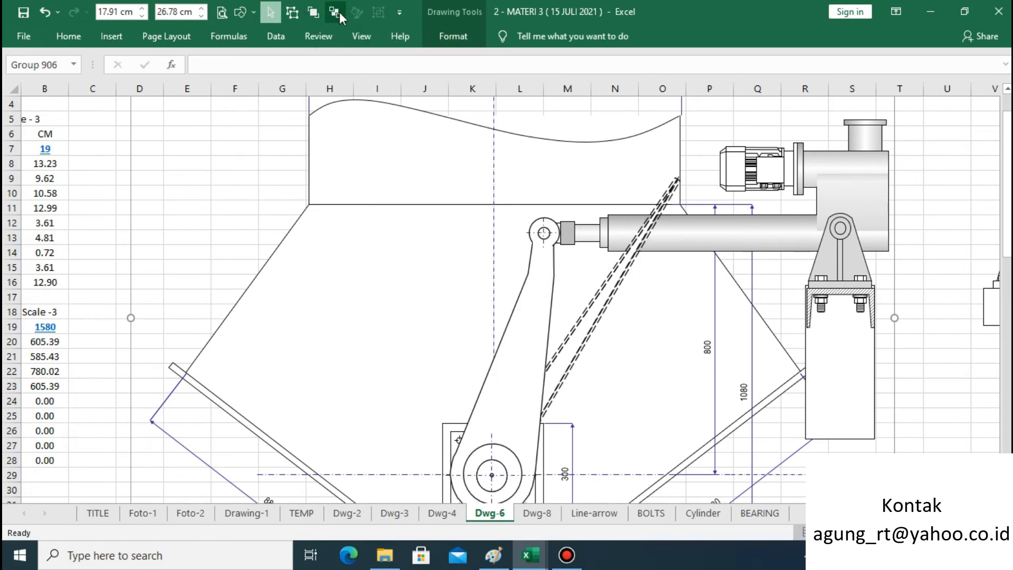
left_click(948, 403)
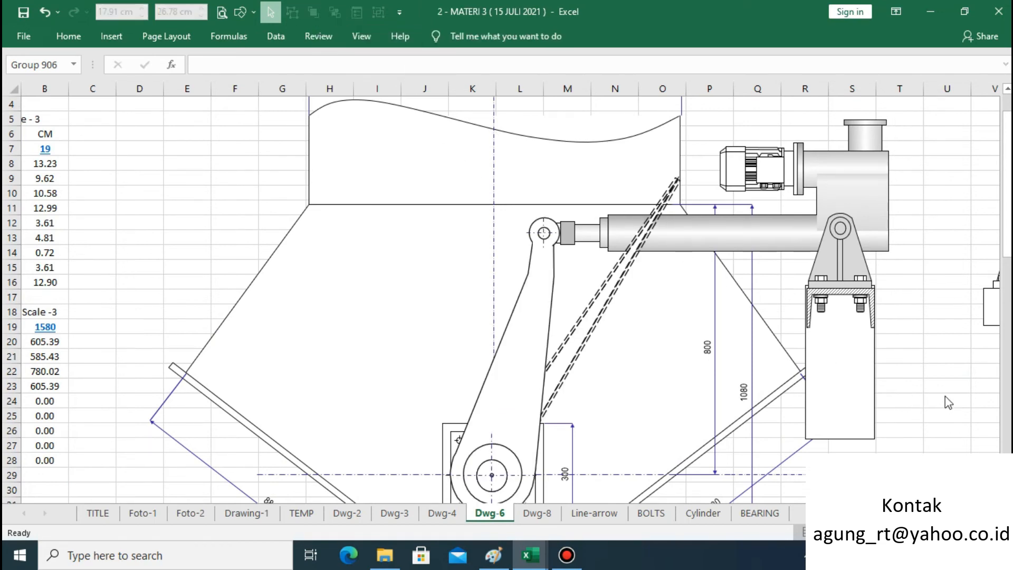
Delete the duplicated side view group below the original drawing
left_click_drag(1009, 234, 1009, 470)
left_click(570, 380)
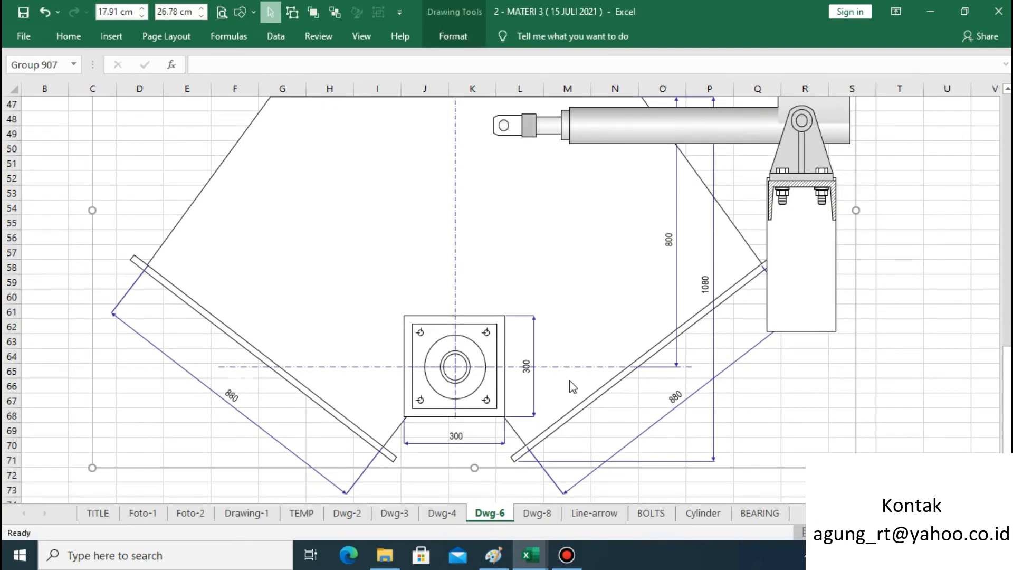
left_click(569, 380)
key("Delete")
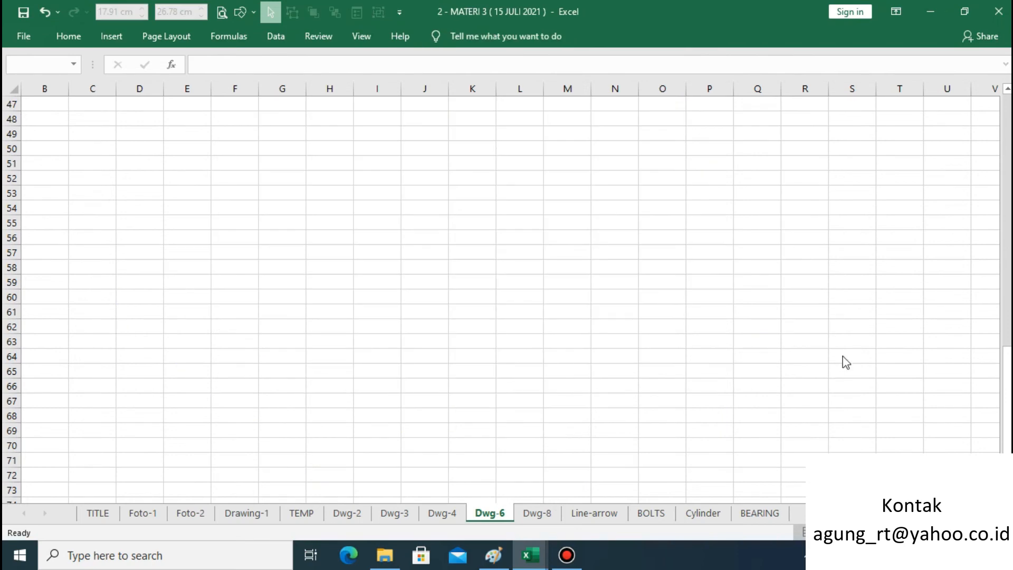
Ungroup the combined side view and bring its actuator assembly and the lever arm to the front
left_click_drag(1008, 386, 1010, 170)
left_click(654, 205)
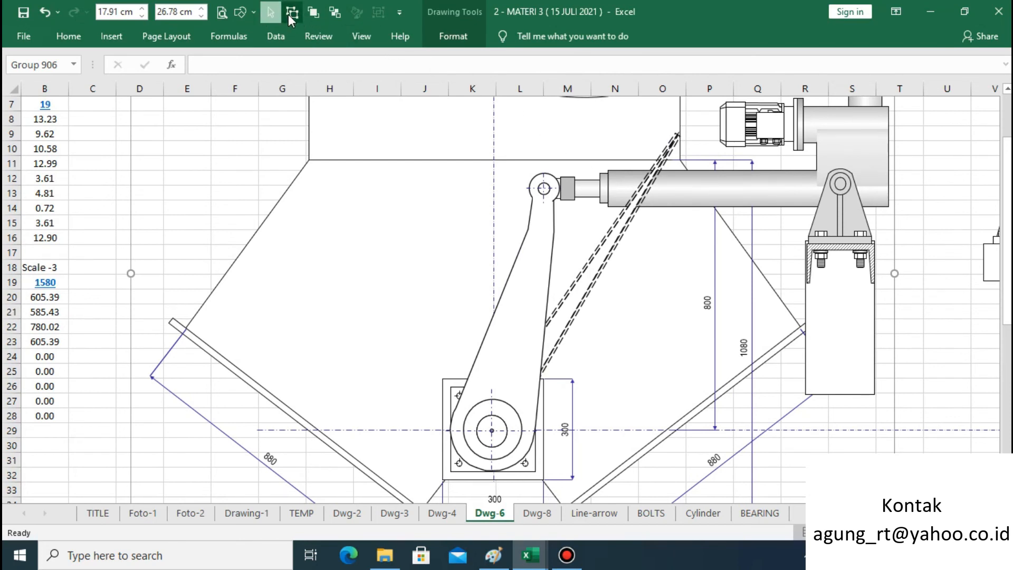
left_click(916, 328)
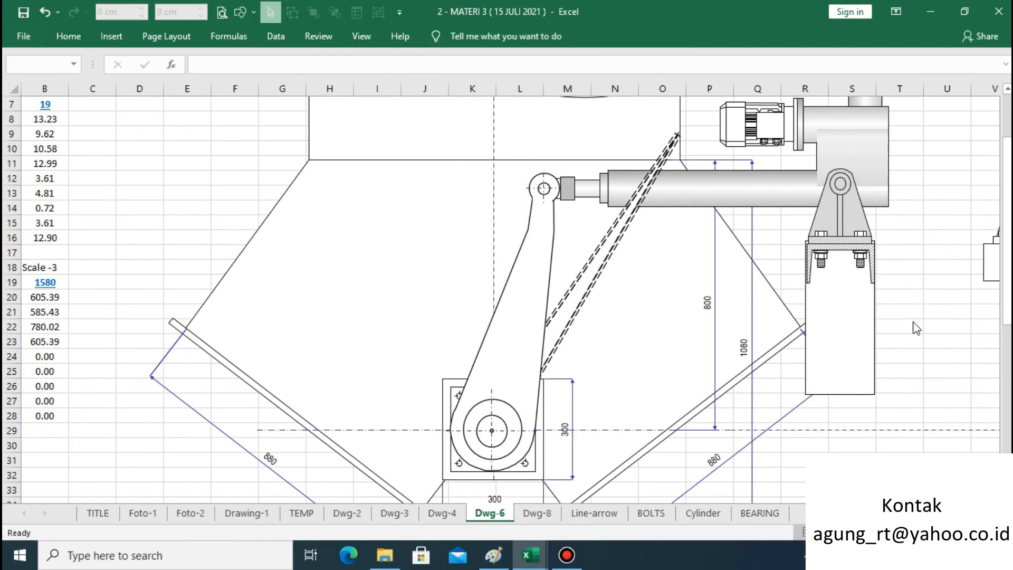
left_click(703, 212)
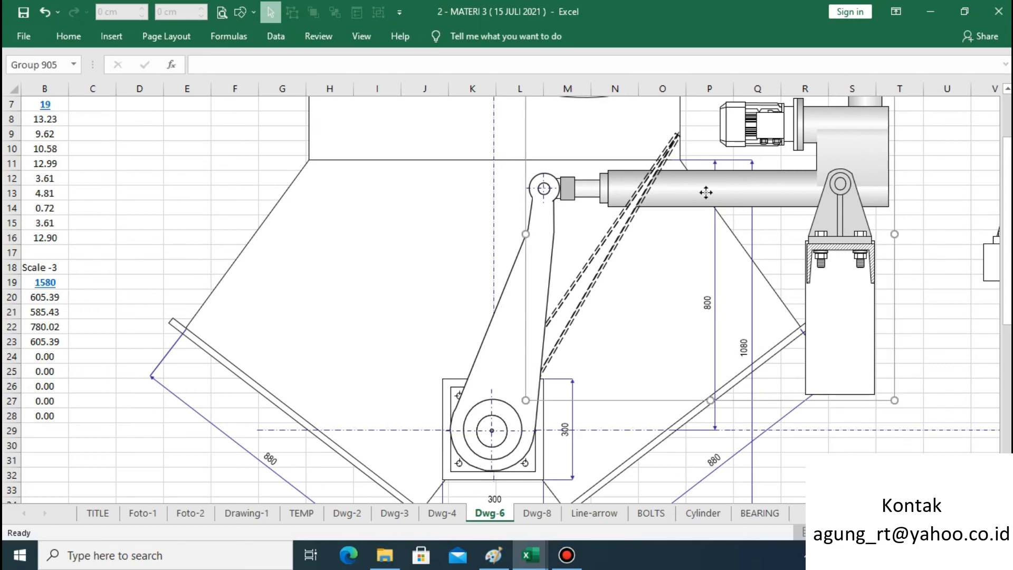
left_click(508, 373, "shift")
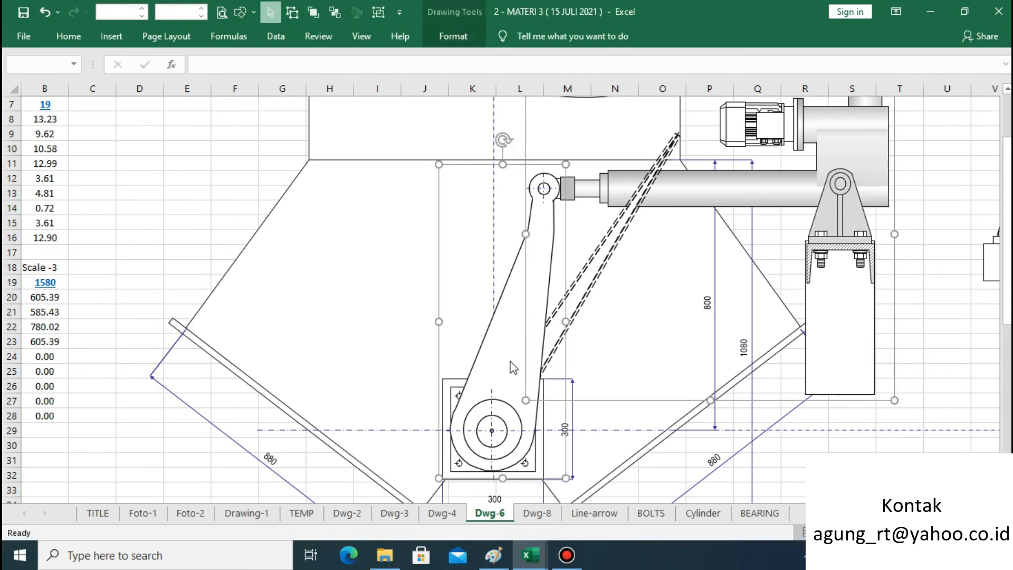
left_click(312, 11)
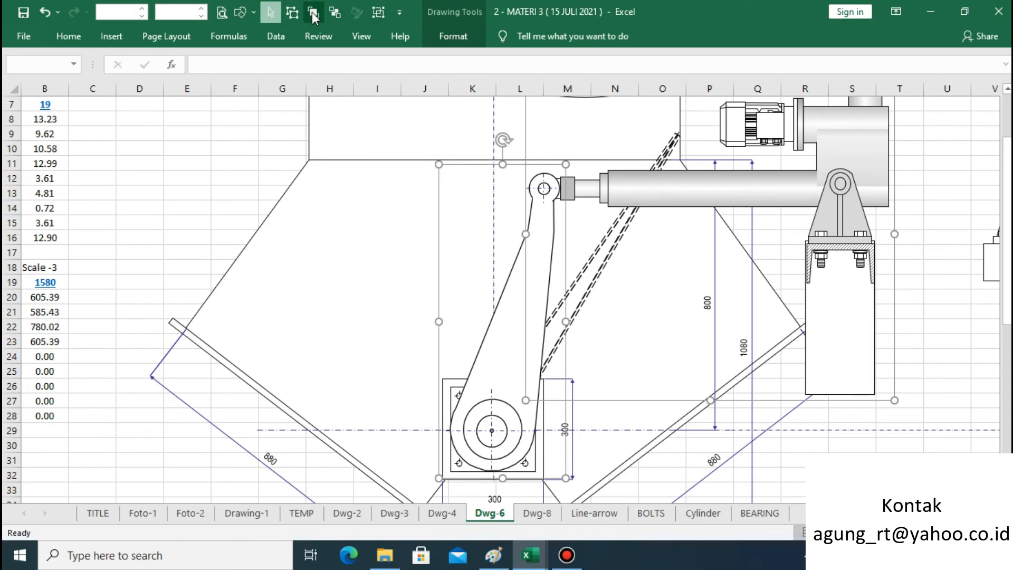
Group the actuator assembly, lever arm and dashed gate outline, then group them with the diverter body into one side view
left_click(617, 241, "shift")
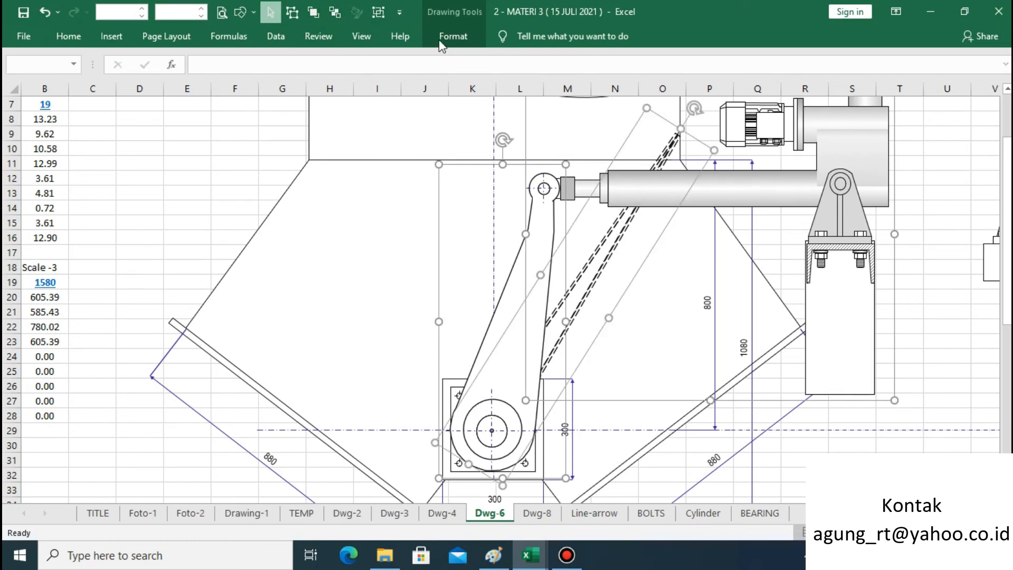
left_click(379, 11)
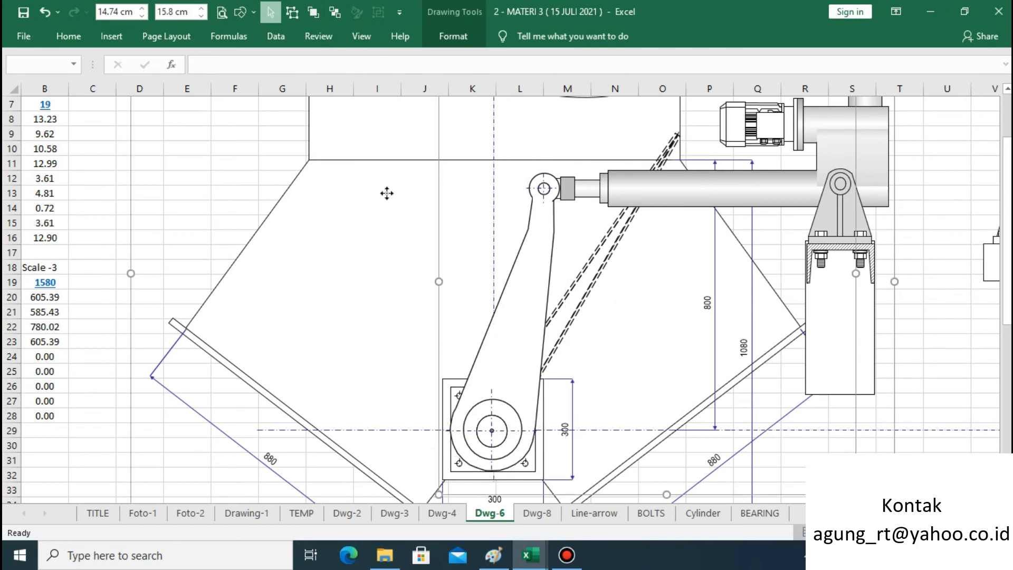
left_click(377, 11)
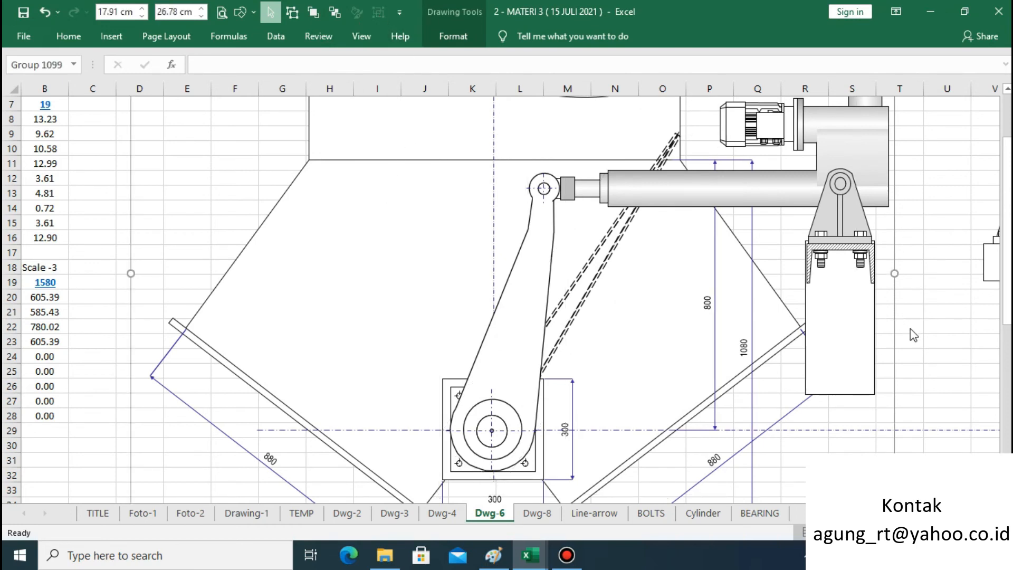
left_click(940, 347)
Copy the grouped side view and paste it below the original drawing, starting around row 39
left_click(403, 200)
left_click(67, 37)
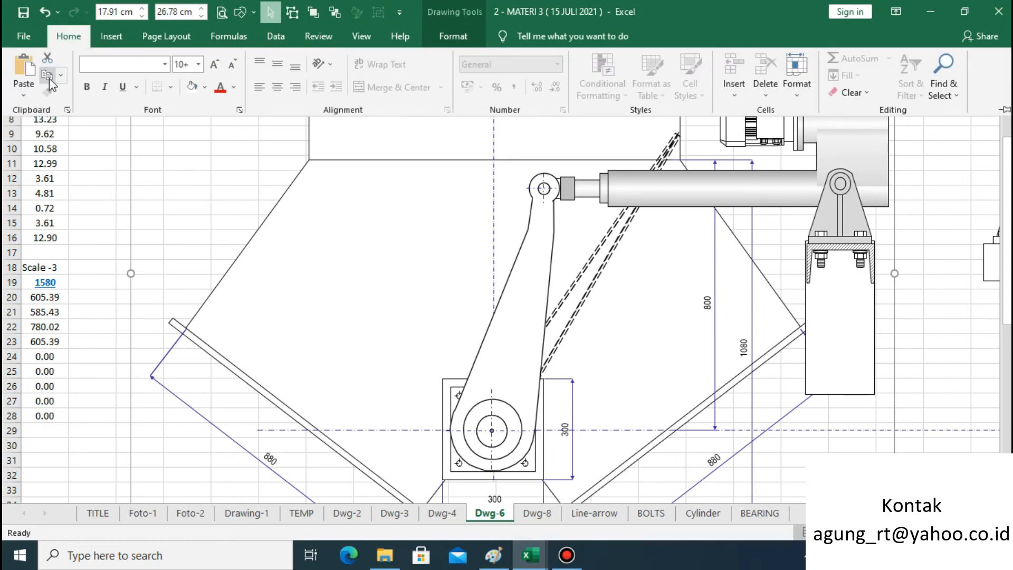
scroll(506, 295, "down", 7)
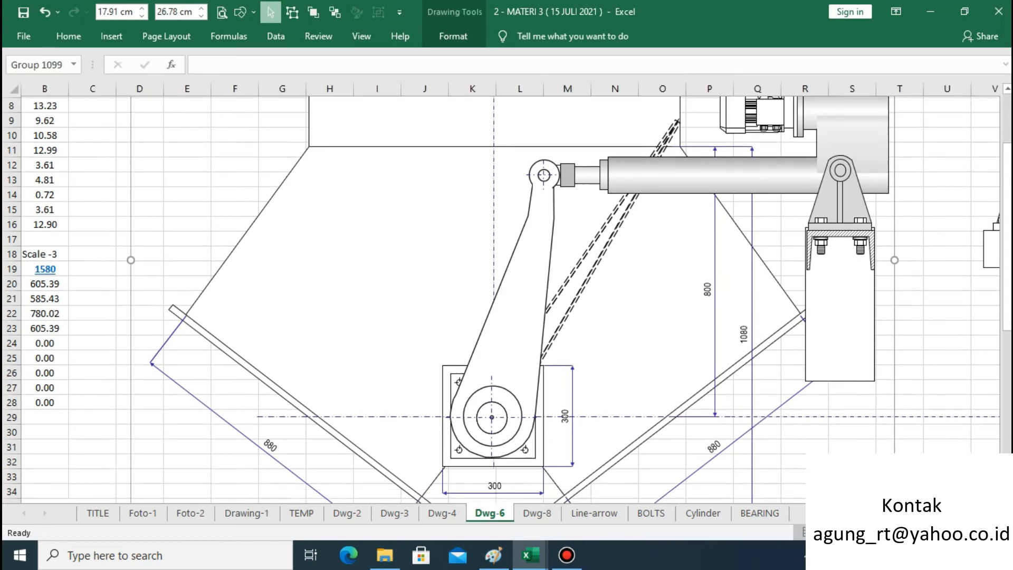
scroll(330, 236, "down", 4)
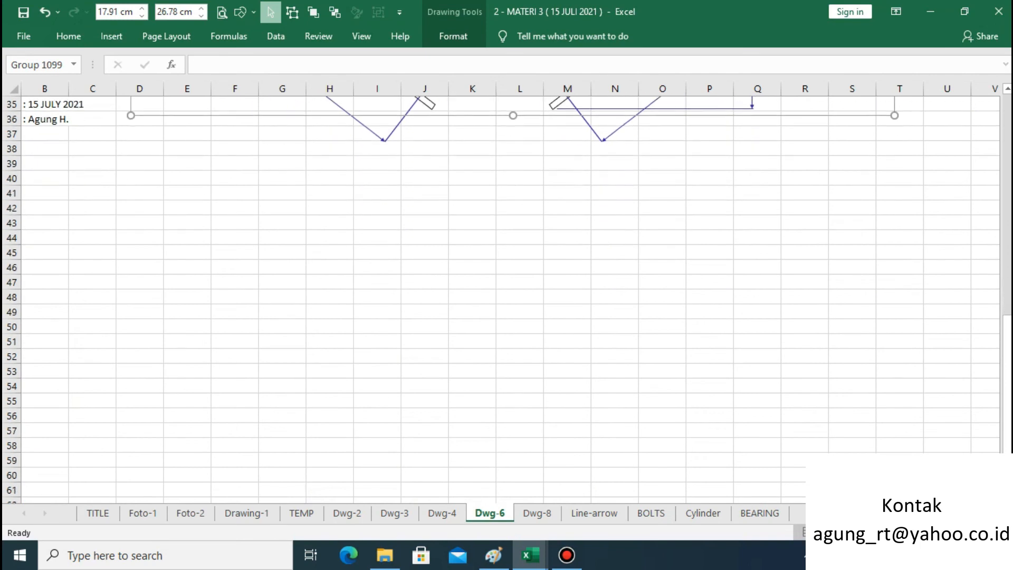
left_click(159, 130)
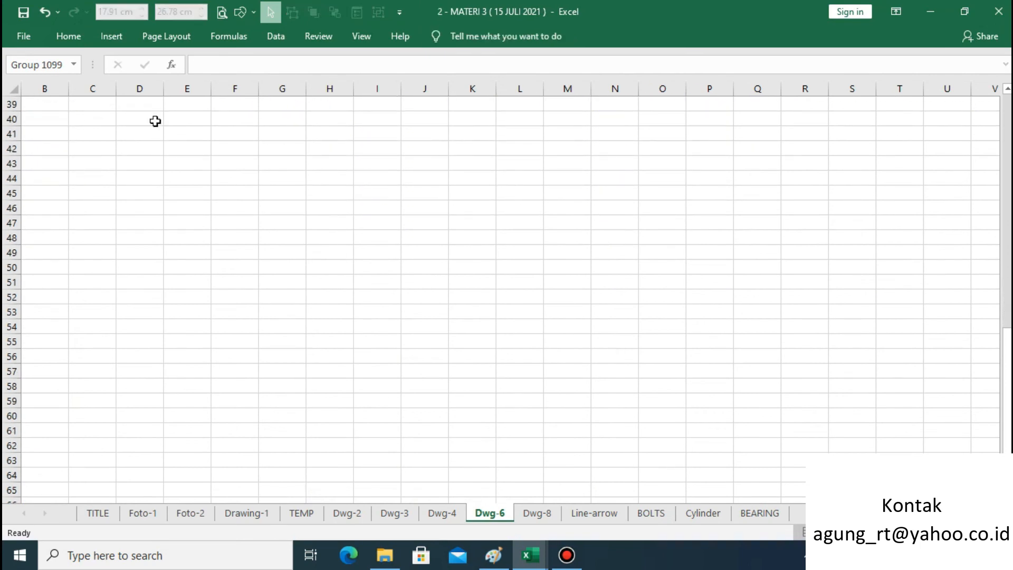
left_click(155, 121)
right_click(154, 120)
left_click(185, 185)
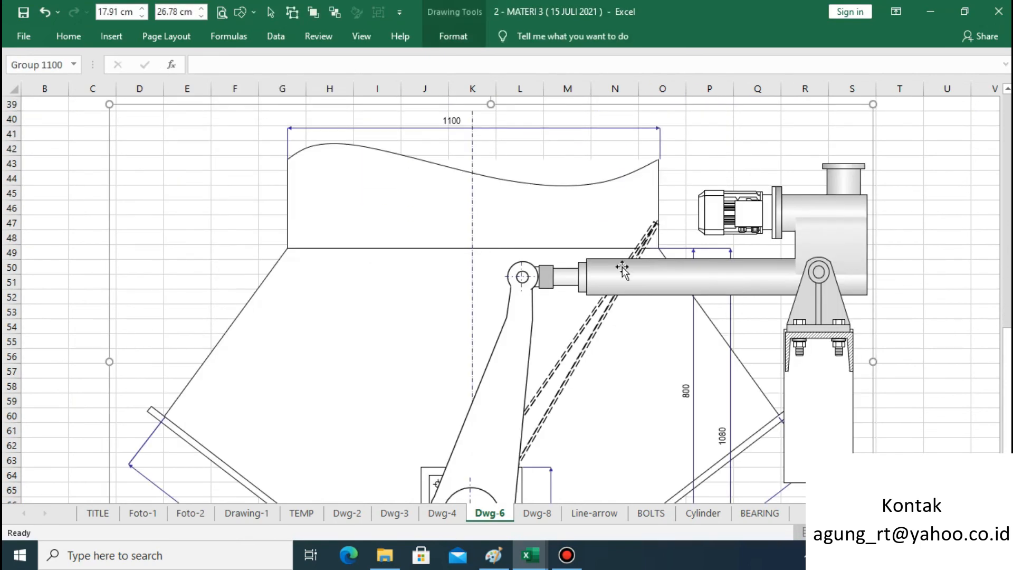
Nudge the pasted side view to the right until it lines up vertically with the original drawing above
mouse_move(1006, 369)
left_mouse_down()
mouse_move(1006, 248)
mouse_move(1006, 289)
left_mouse_up()
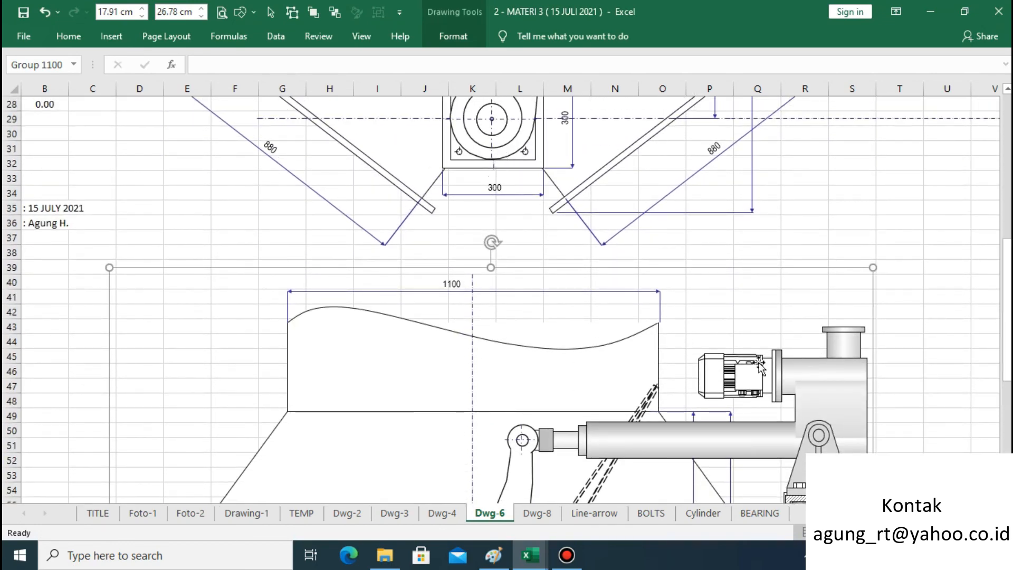
key("Right")
key("Right")
key("Right")
key("Right")
key("Right")
key("Right")
key("Right")
key("Right")
key("Right")
key("Right")
key("Right")
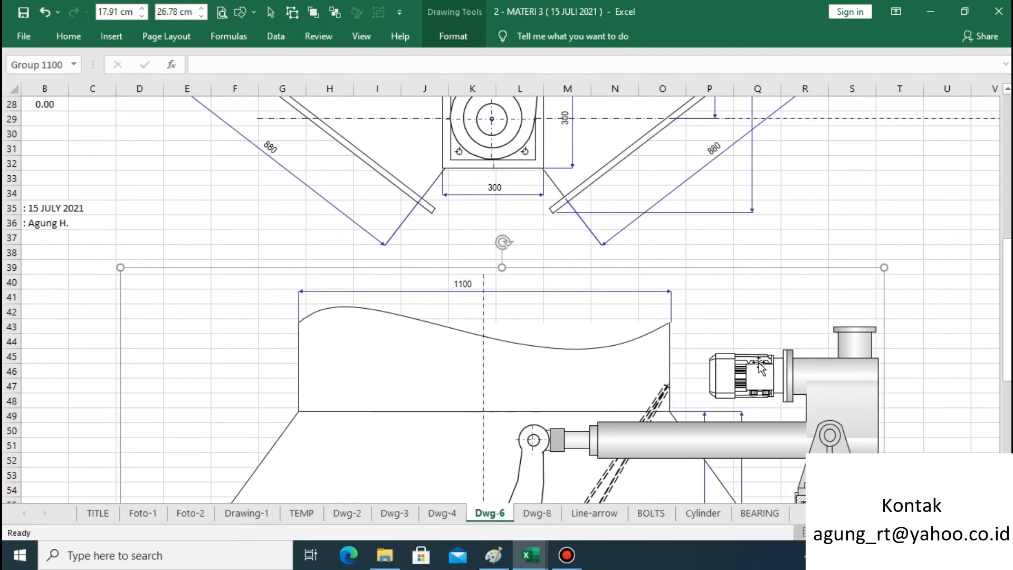
key("Right")
key("Right")
key("Right")
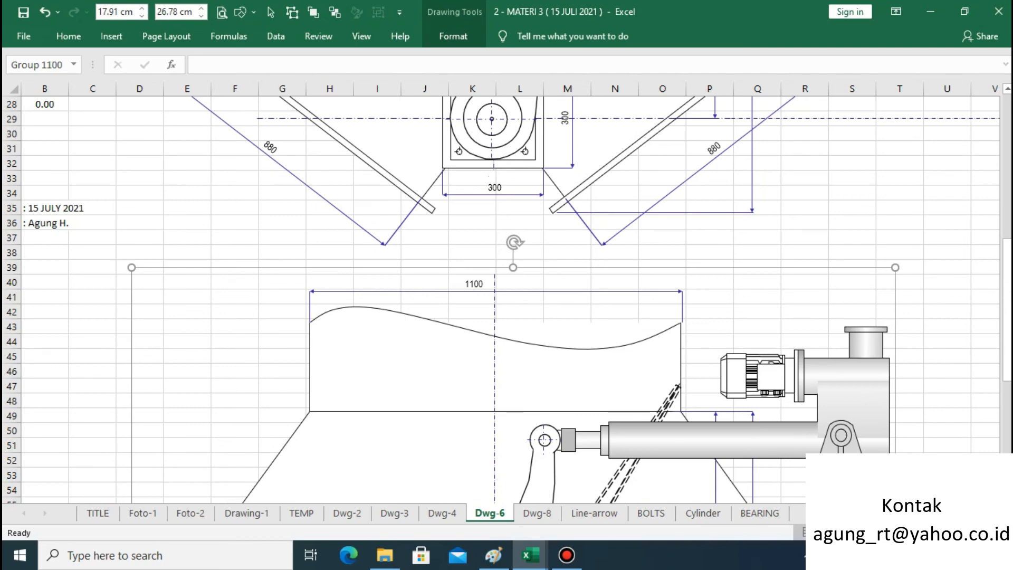
left_click_drag(1007, 318, 1006, 192)
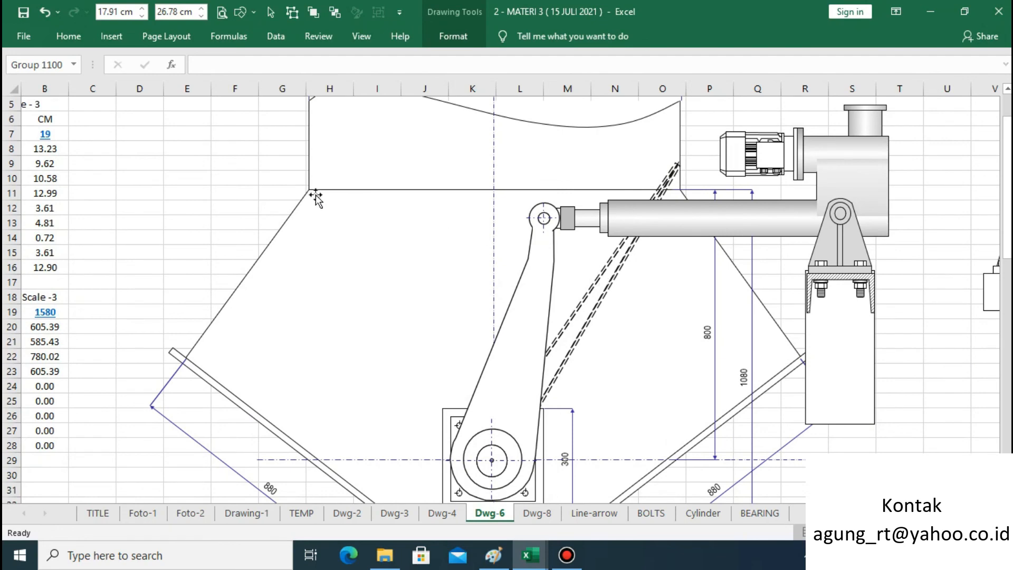
left_click_drag(1007, 254, 976, 483)
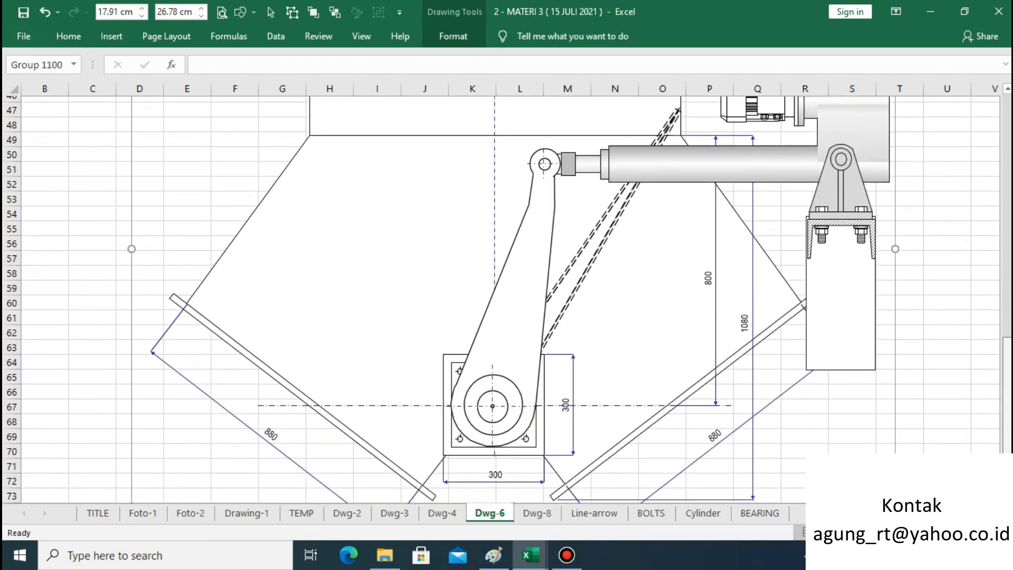
Ungroup the copied side view down to its separate actuator assembly, lever arm and dashed gate outline
left_click(942, 420)
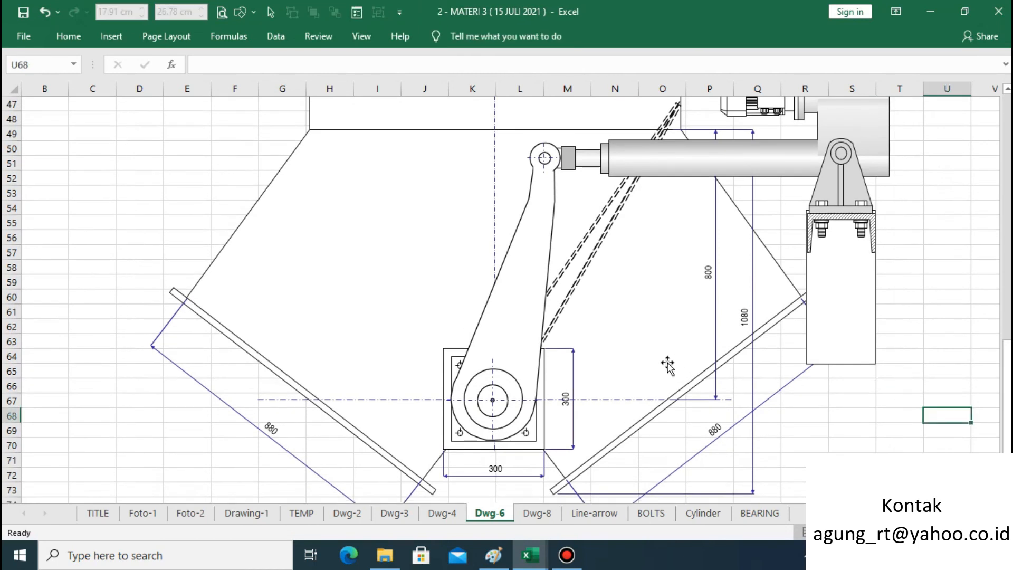
left_click(556, 352)
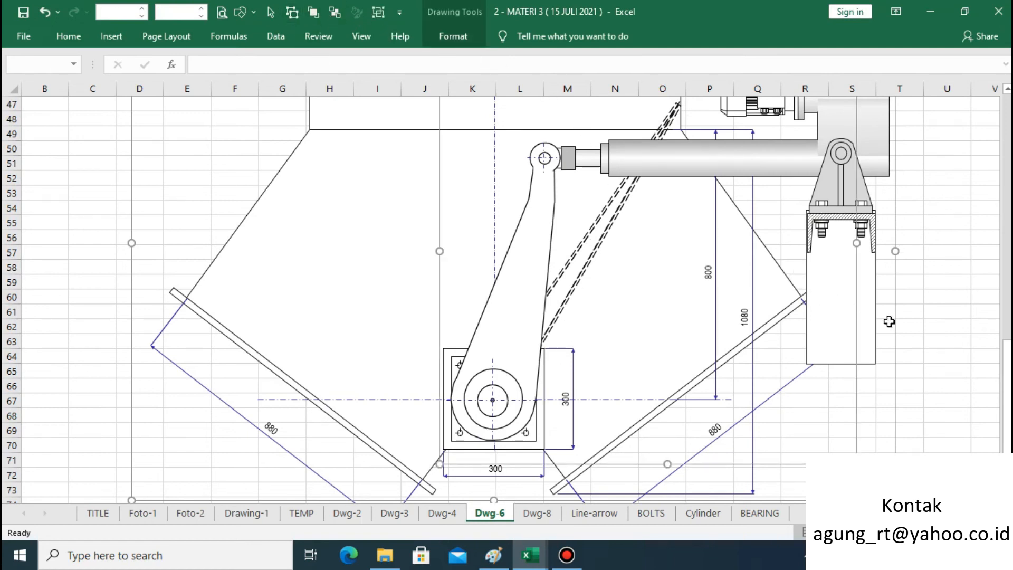
left_click(947, 341)
left_click(507, 282)
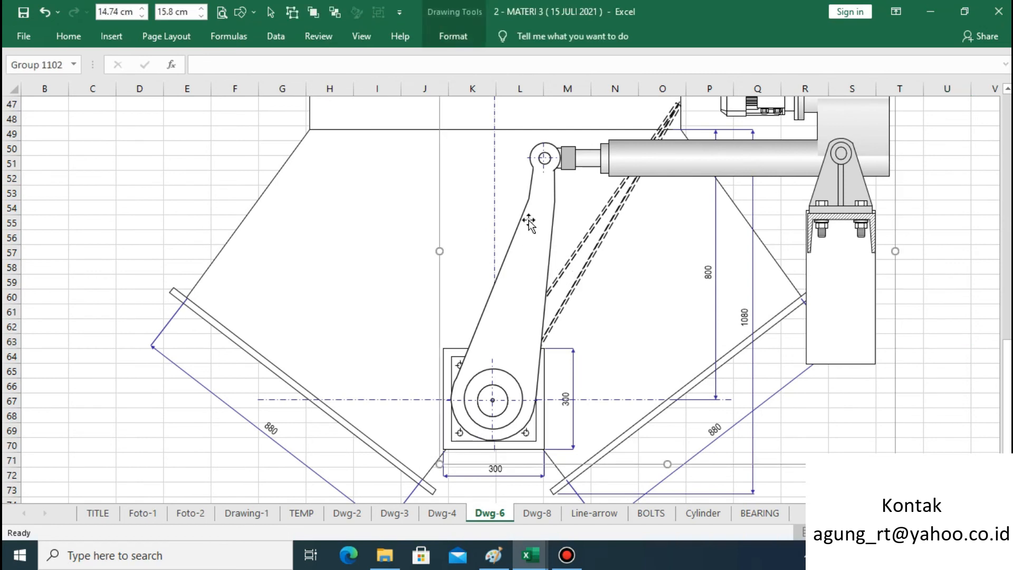
left_click(293, 15)
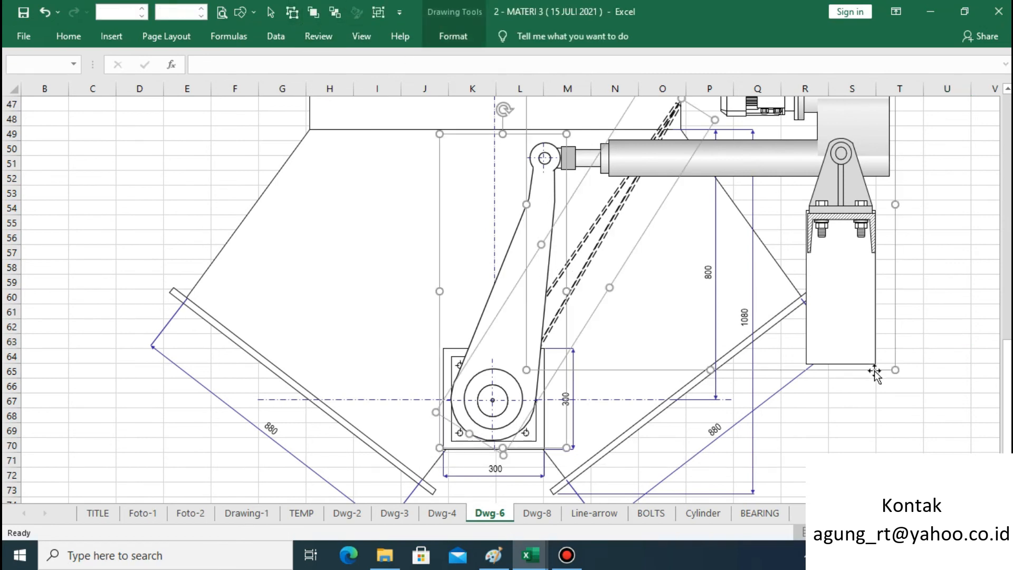
left_click(899, 414)
Group the copied lever arm with the dashed gate outline
left_click(564, 285)
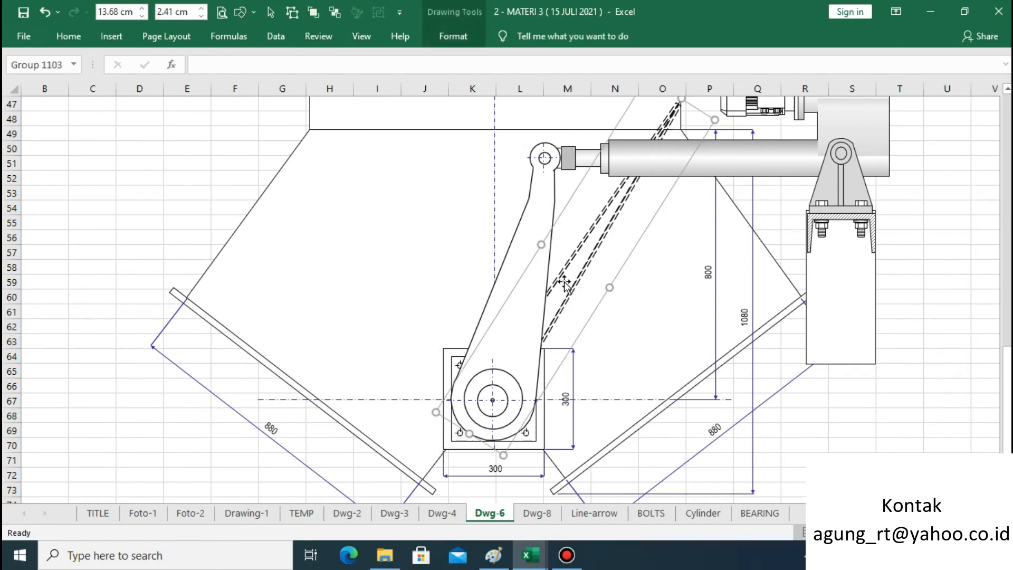
left_click(525, 252, "ctrl")
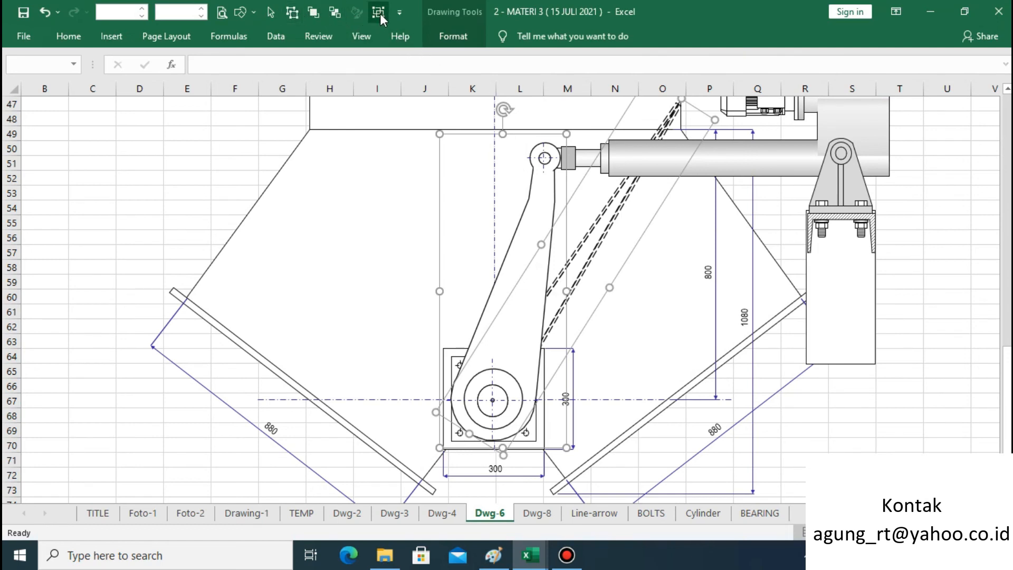
left_click(293, 13)
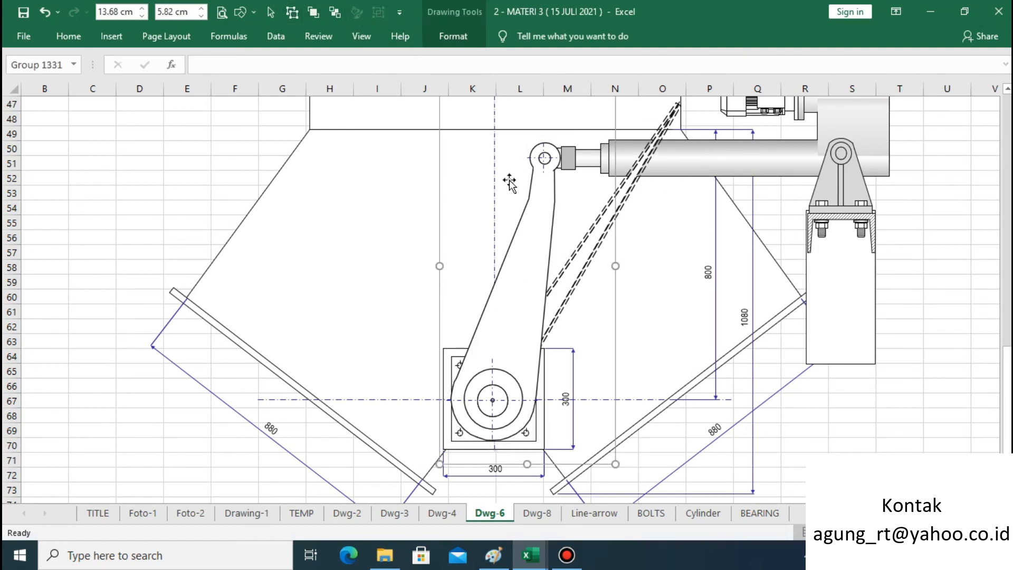
Rotate the lever and gate group counterclockwise and move its hub back onto the shaft centre of the square flange
left_click_drag(1007, 369, 1006, 329)
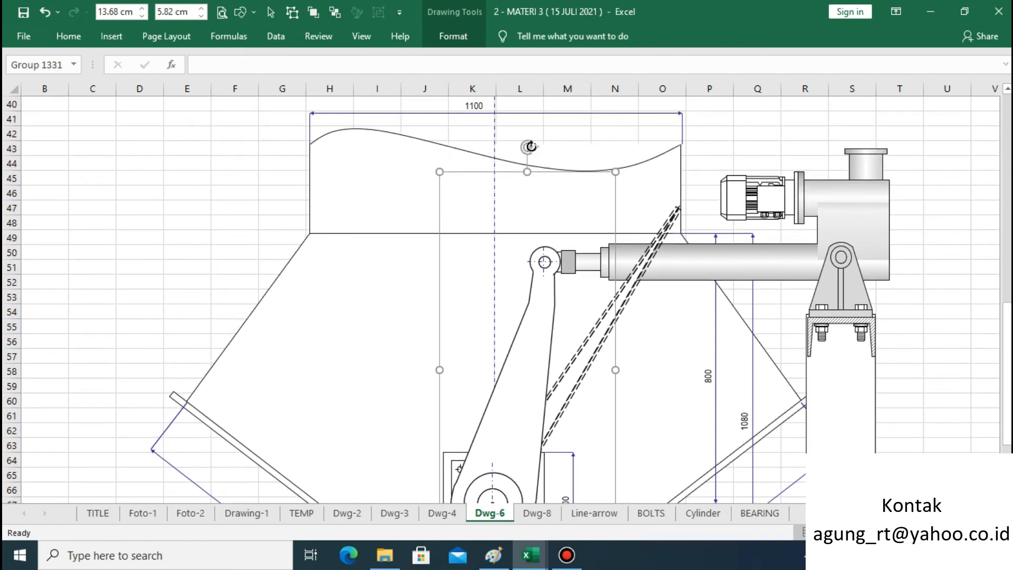
left_click_drag(526, 146, 381, 202)
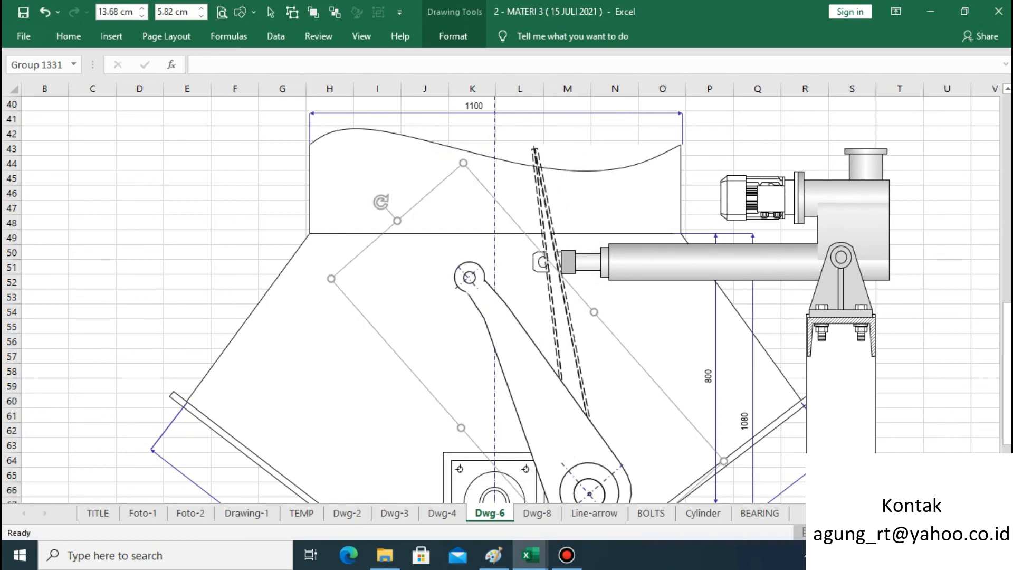
scroll(780, 445, "down", 3)
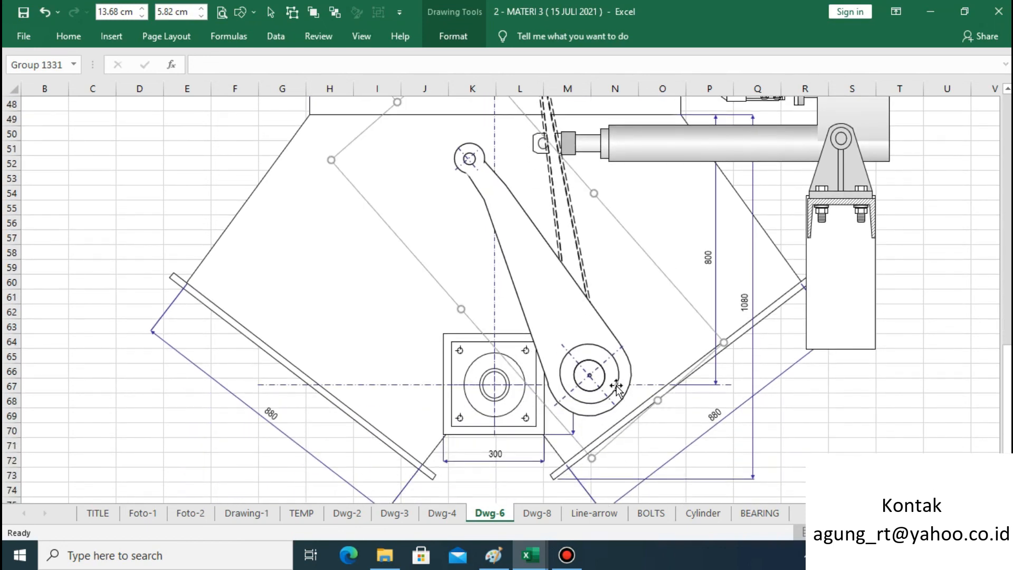
left_click_drag(616, 387, 521, 391)
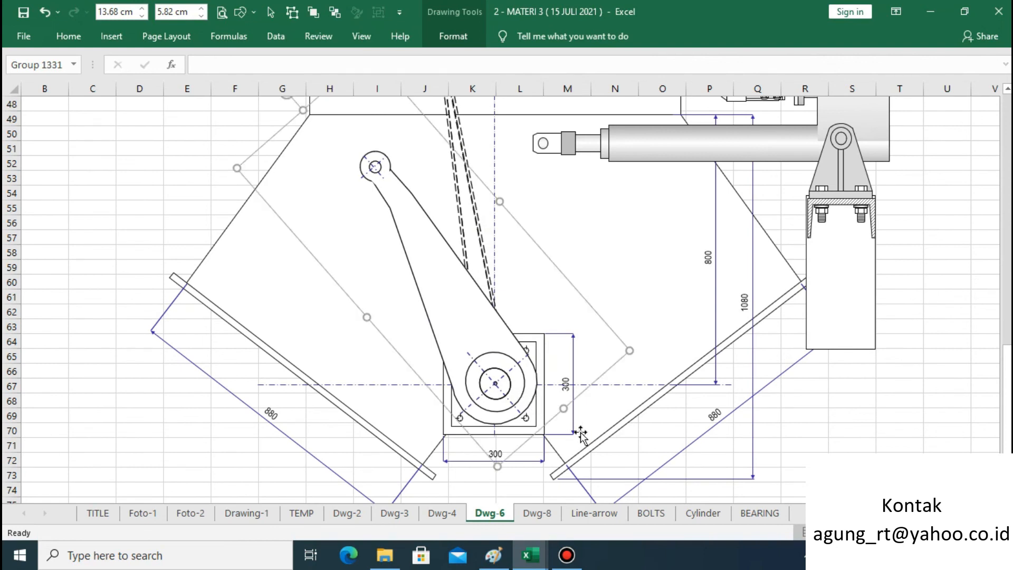
key("Down")
key("Left")
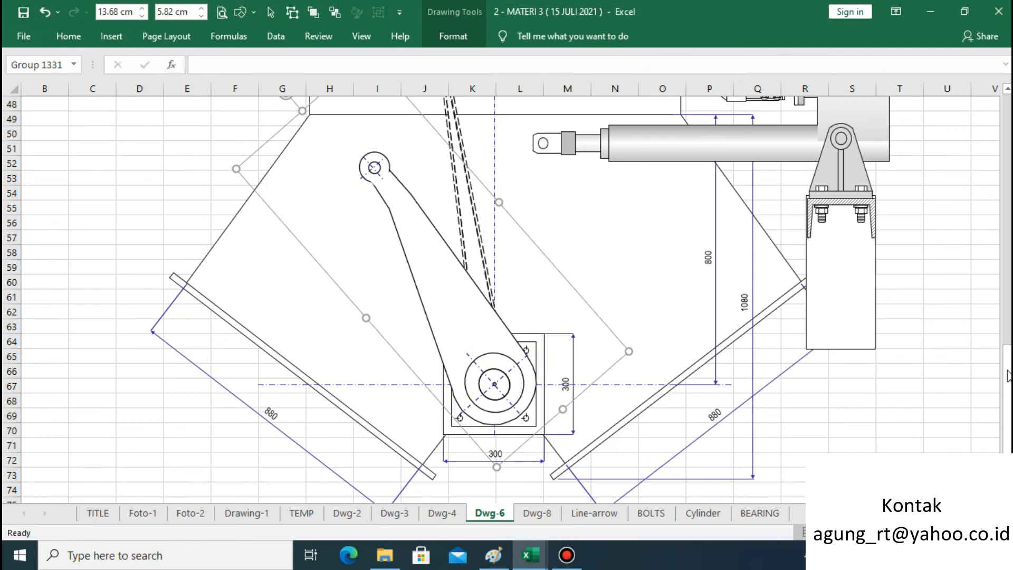
Rotate the lever and gate group further until the gate tip meets the chute's left wall, recentring its hub on the shaft
left_click_drag(1007, 375, 1007, 353)
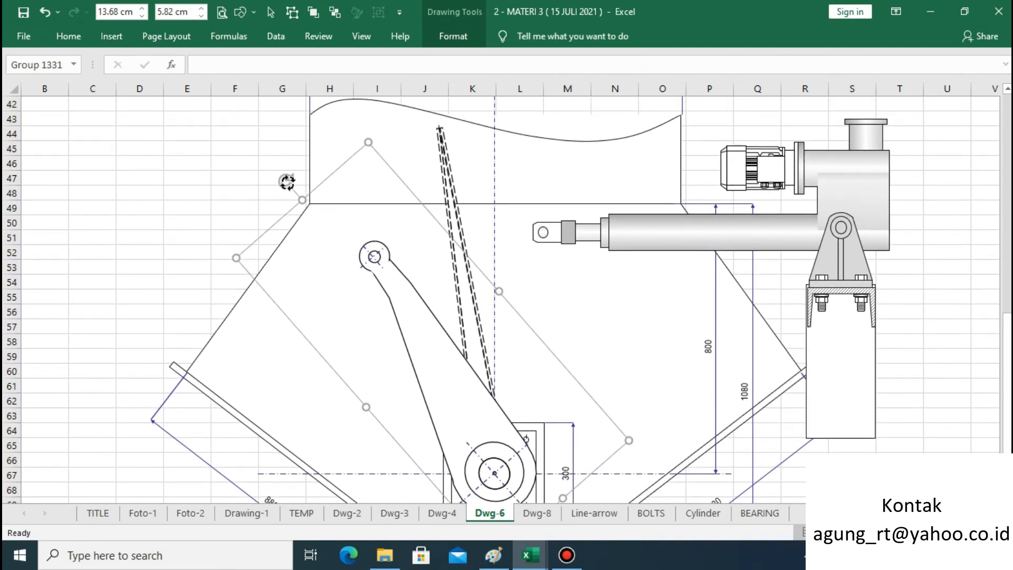
left_click_drag(287, 181, 216, 225)
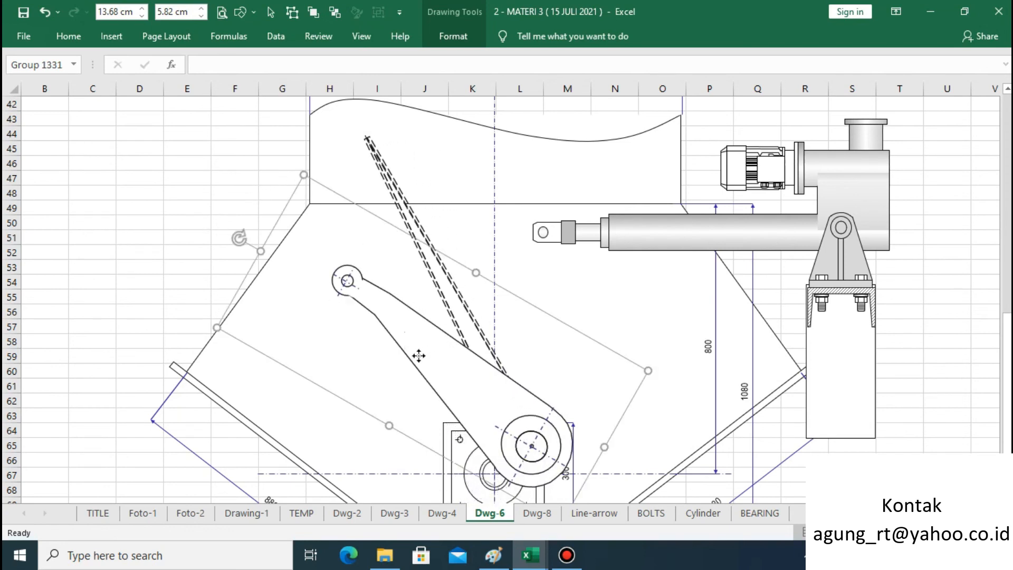
left_click_drag(418, 355, 386, 382)
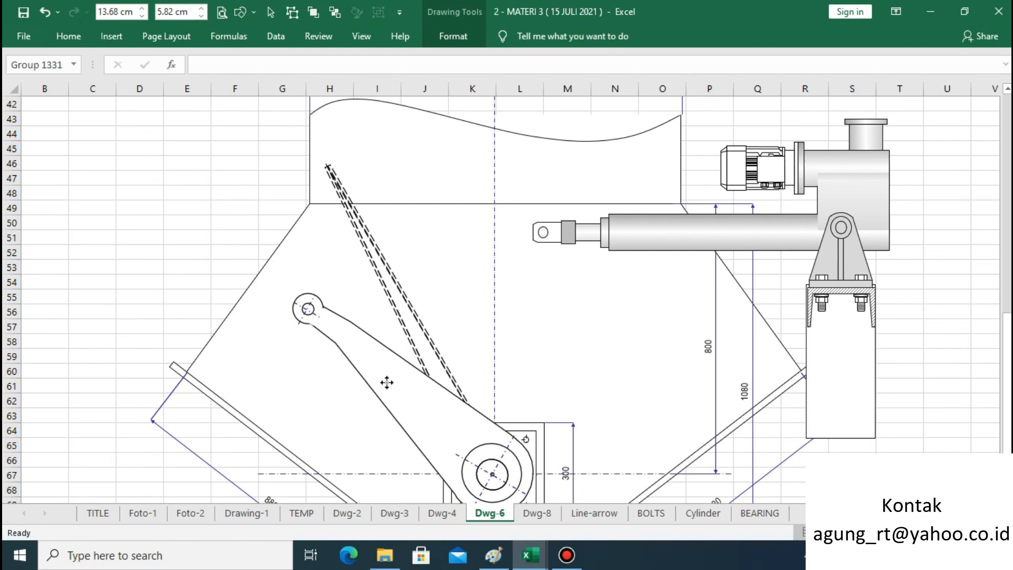
left_click(386, 382)
left_click_drag(201, 267, 194, 275)
left_click_drag(392, 399, 388, 402)
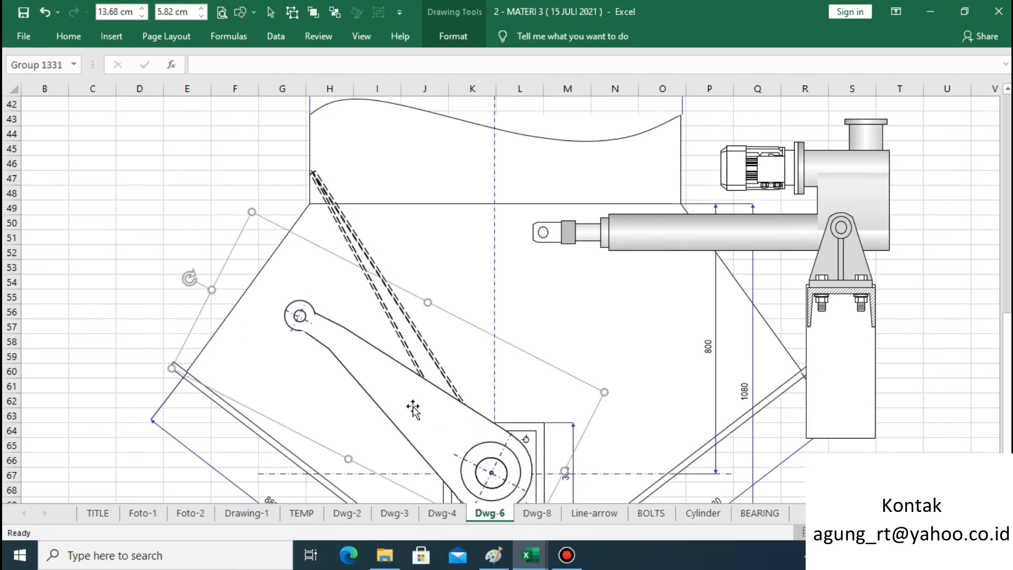
left_click(921, 450)
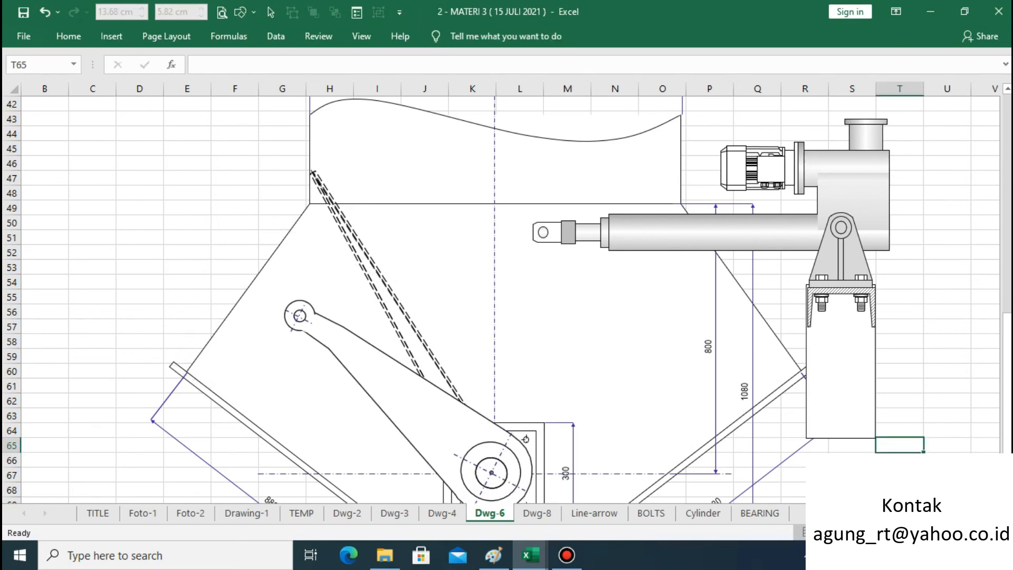
Ungroup the copied actuator assembly down to its separate cylinder, motor and gearbox parts, pivot bracket and support post
scroll(1008, 380, "down", 3)
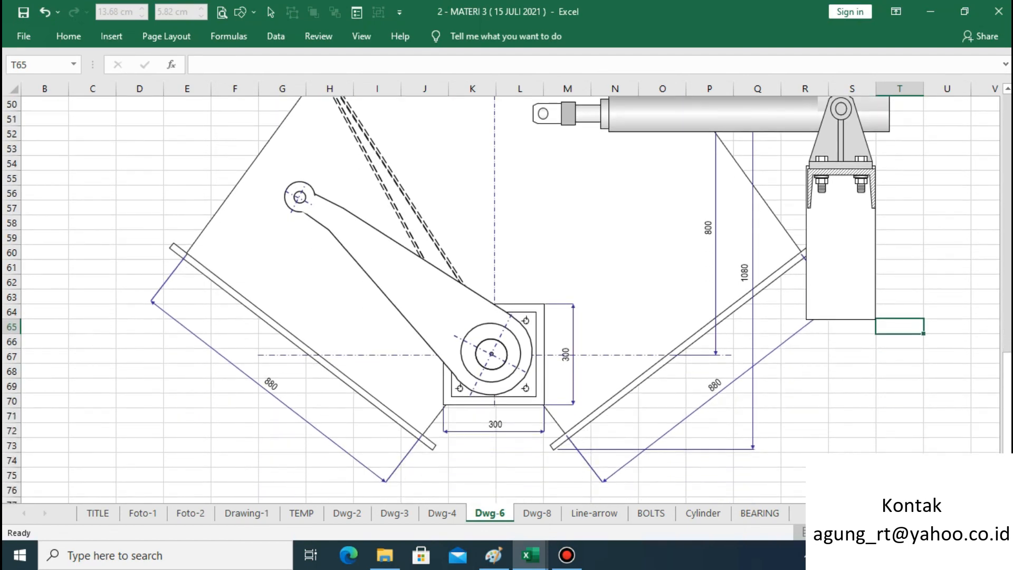
left_click_drag(1007, 380, 1007, 344)
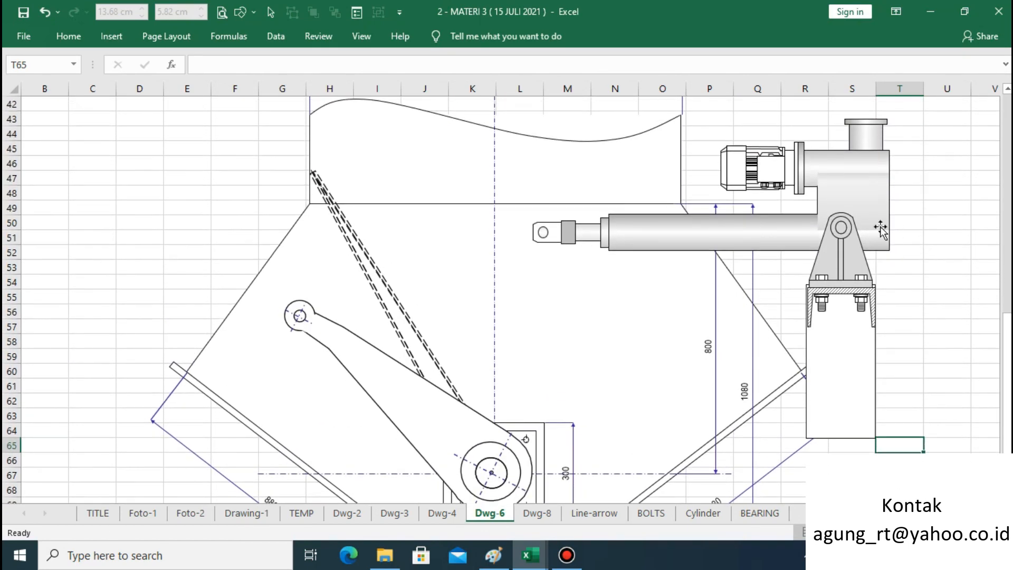
left_click(874, 224)
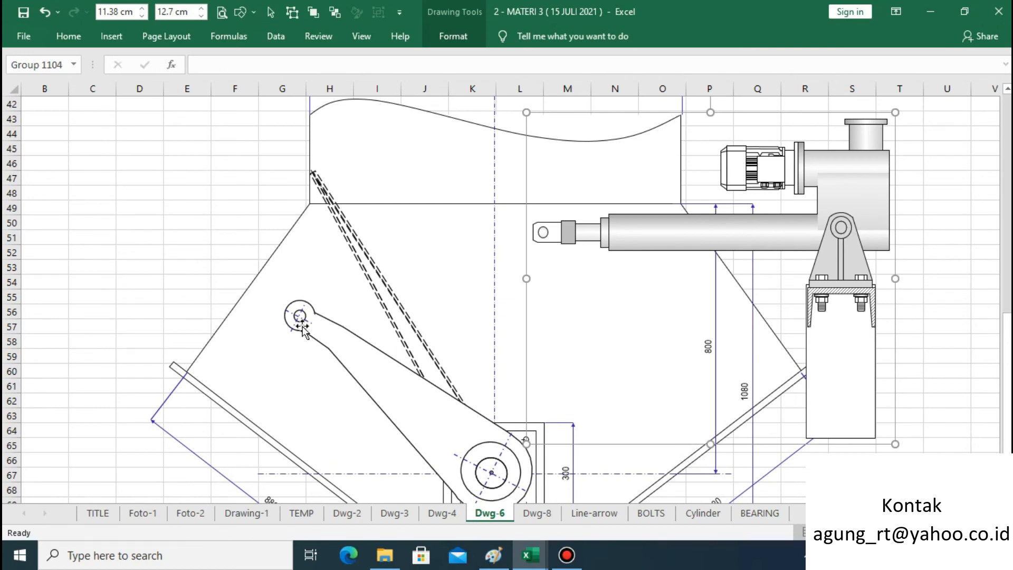
left_click(292, 12)
left_click(935, 347)
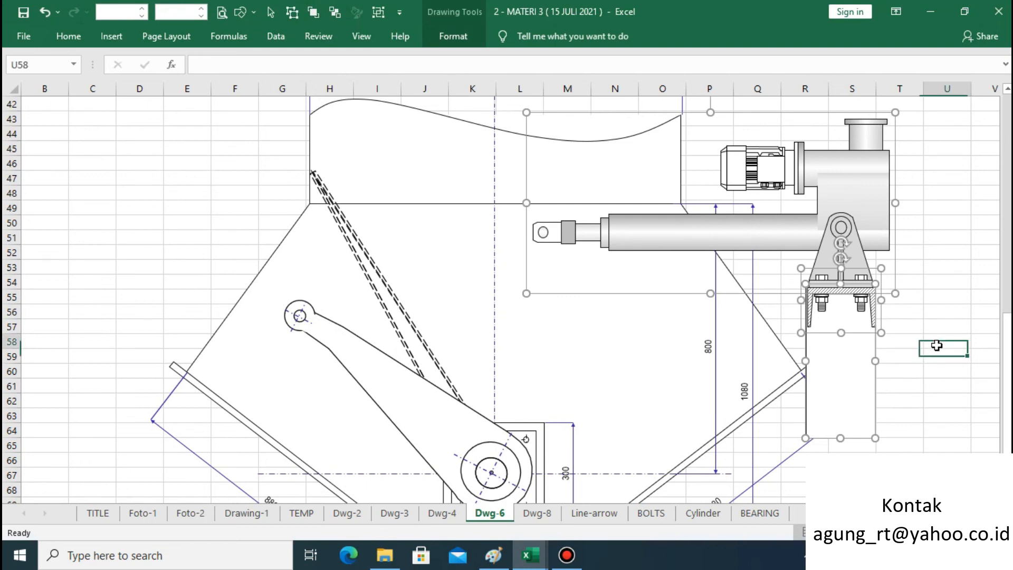
left_click(886, 227)
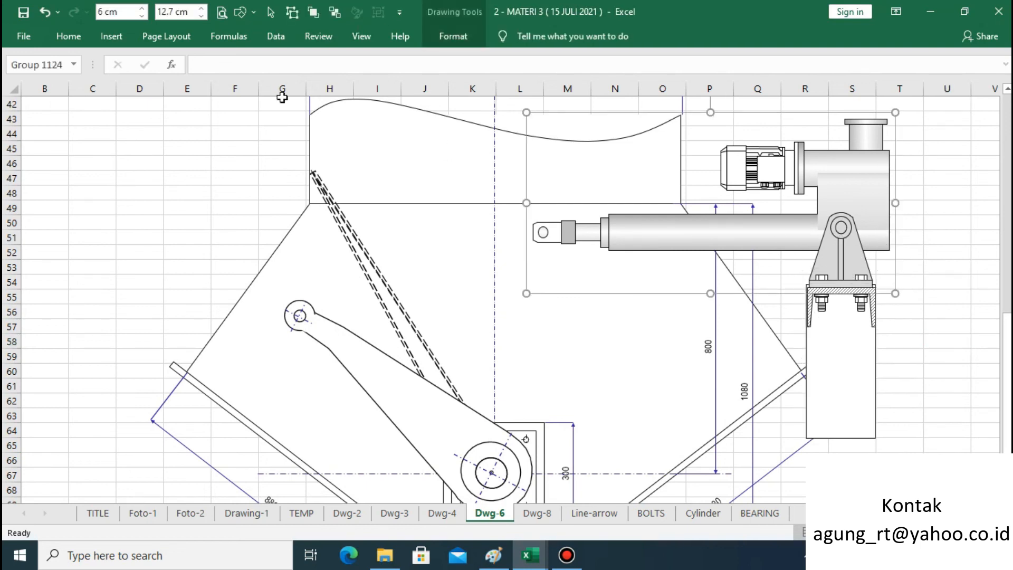
left_click(292, 12)
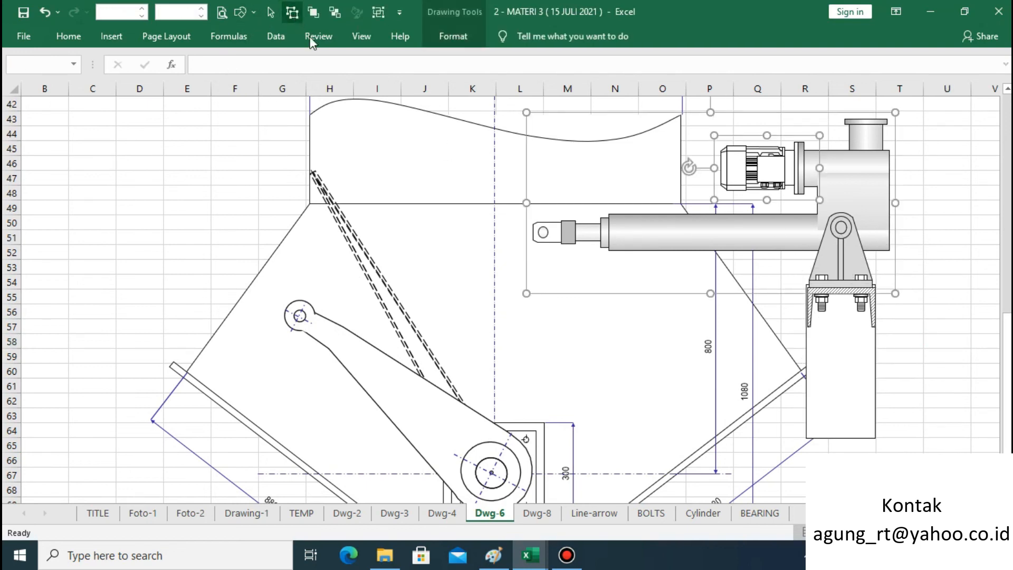
left_click(949, 304)
left_click(882, 228)
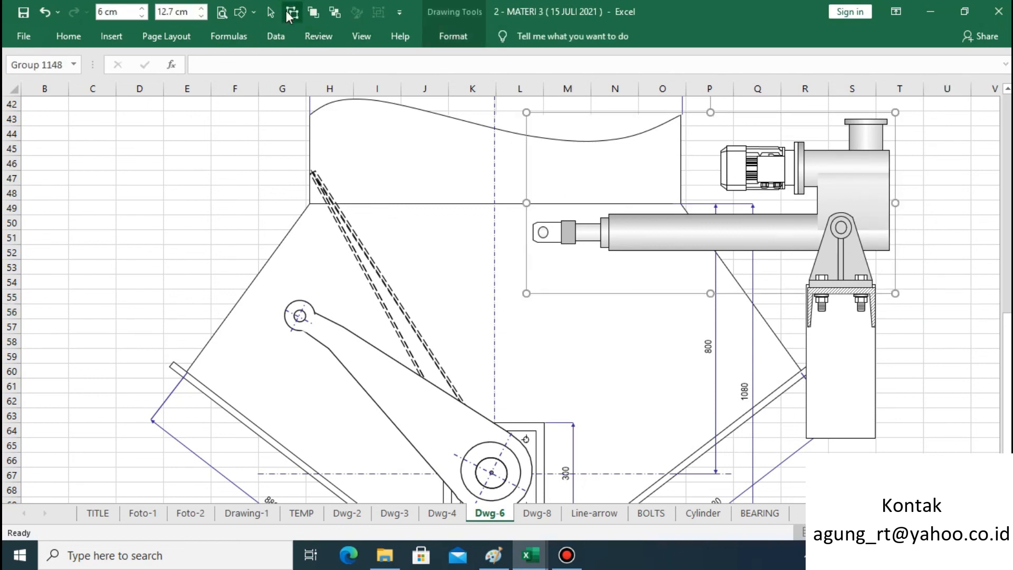
left_click(292, 12)
left_click(932, 310)
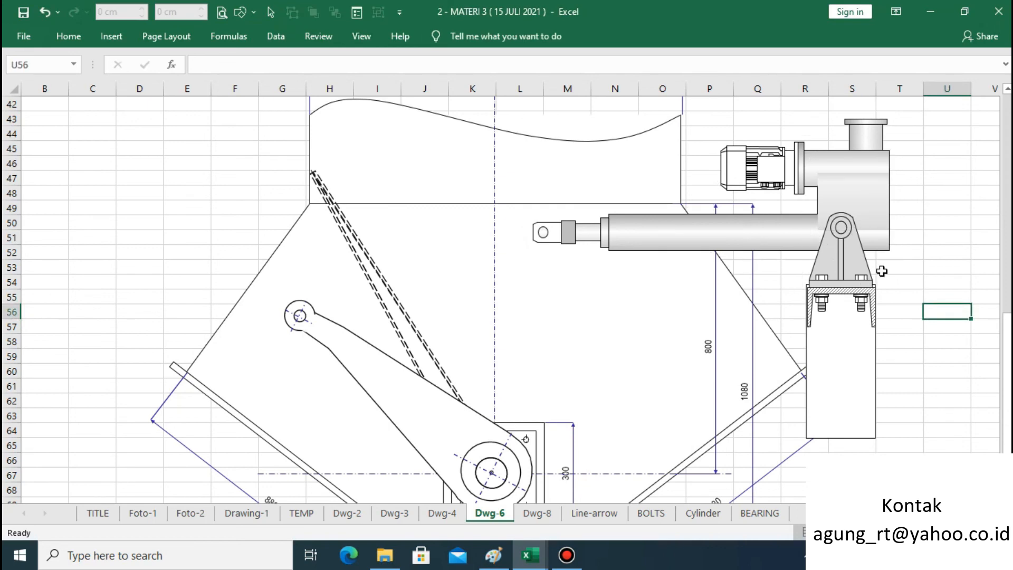
Group the actuator's cylinder, gearbox housing and motor into one object without the pivot bracket
left_click(270, 12)
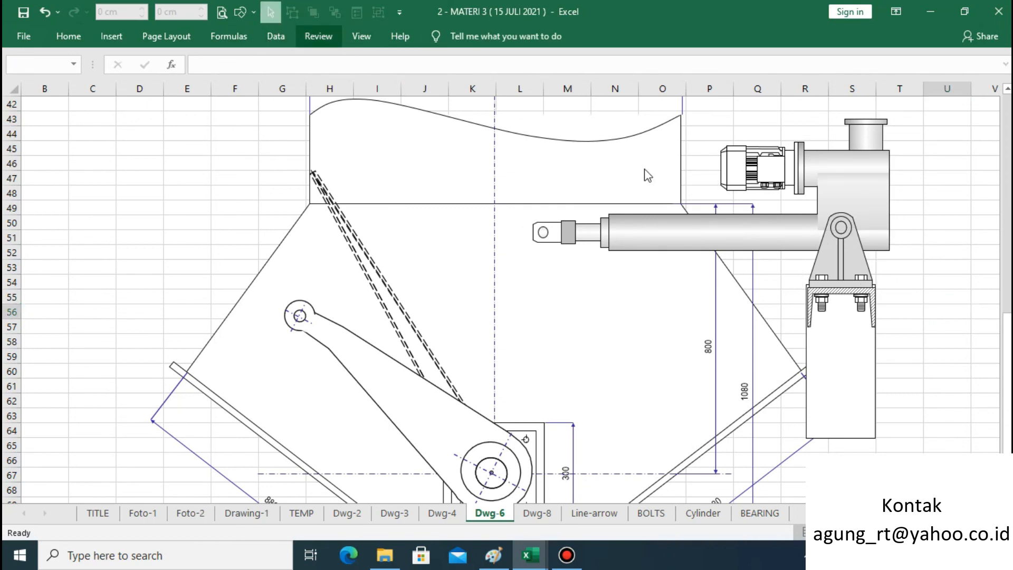
left_click_drag(934, 268, 485, 104)
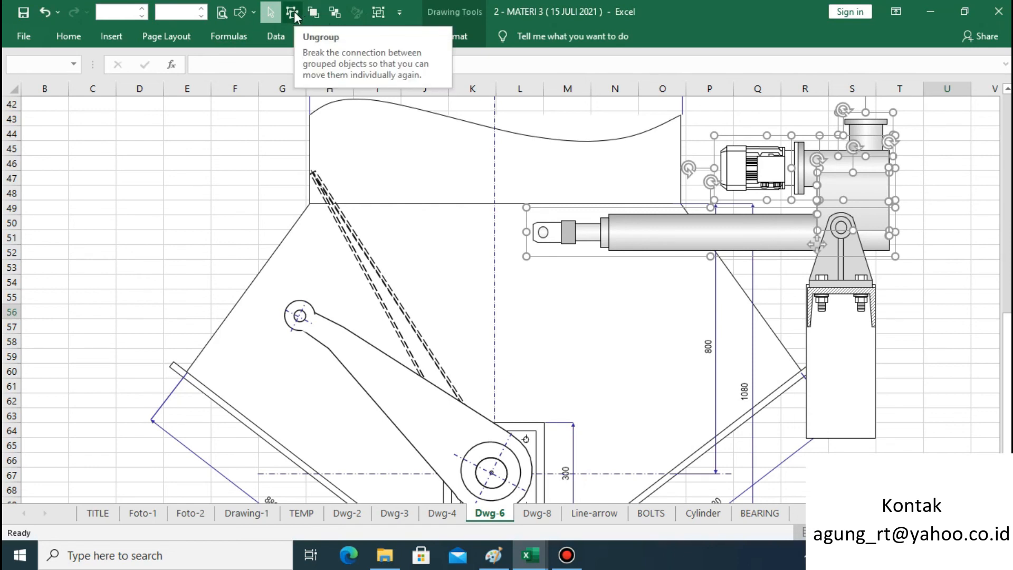
left_click(380, 12)
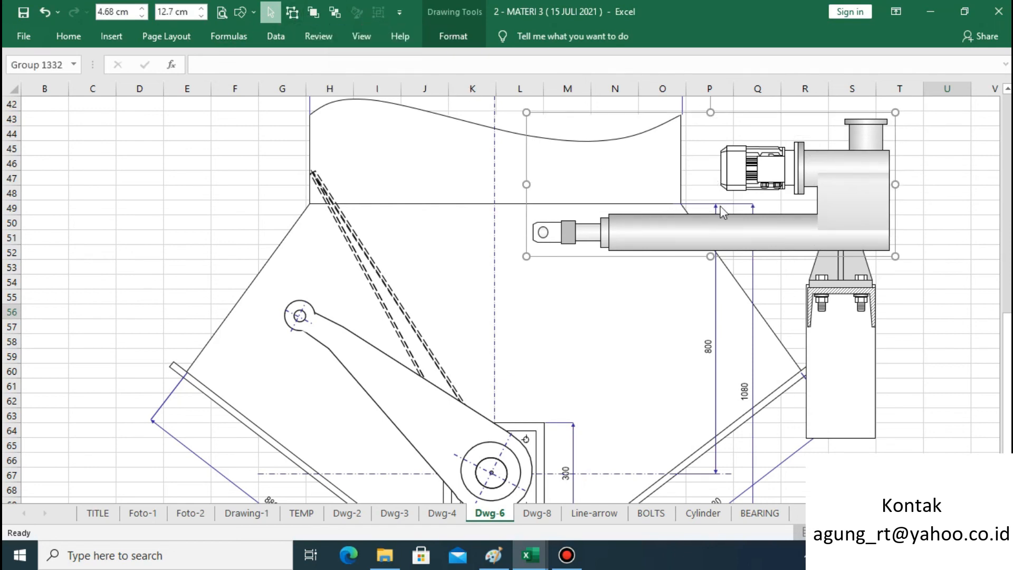
Group the pivot bracket, bolted channel and support post into one object in front of the actuator
left_click(824, 279)
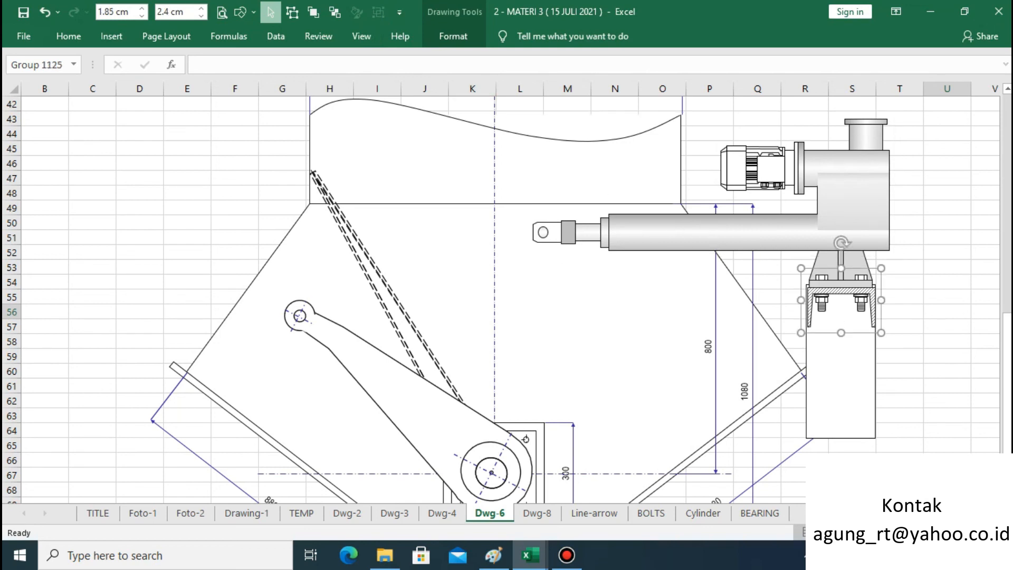
left_click_drag(928, 470, 733, 188)
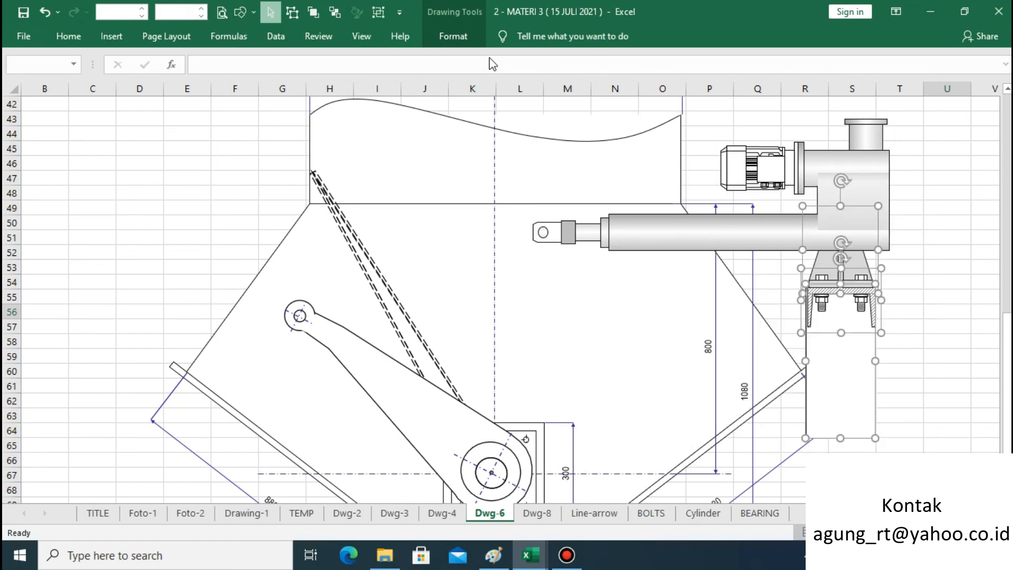
left_click(384, 17)
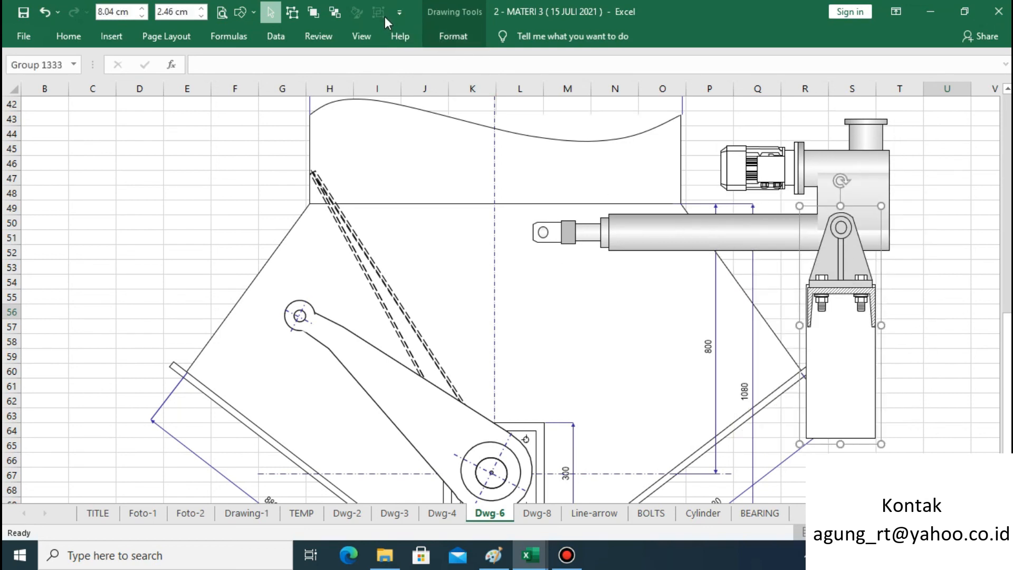
left_click(919, 318)
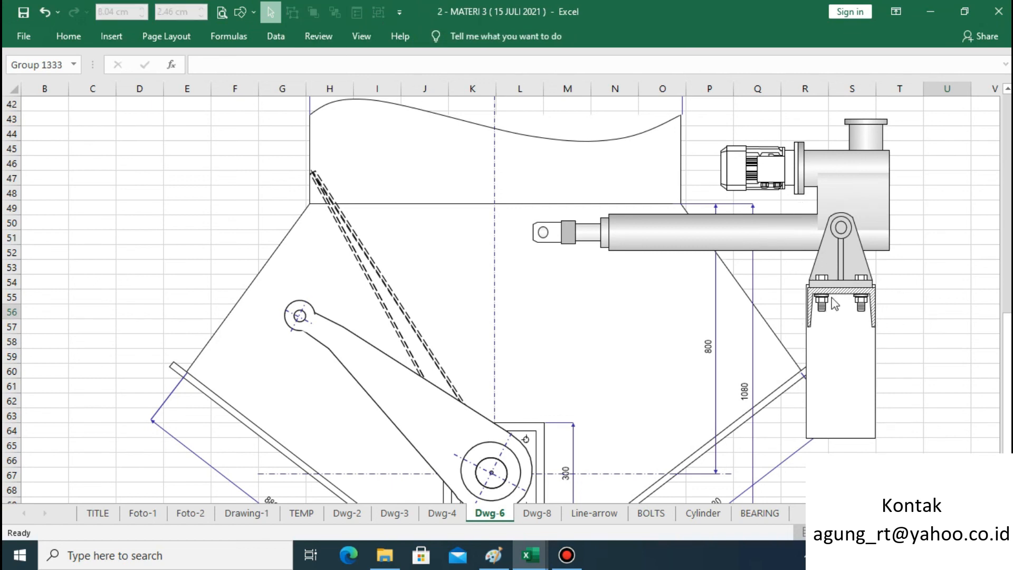
left_click(742, 248)
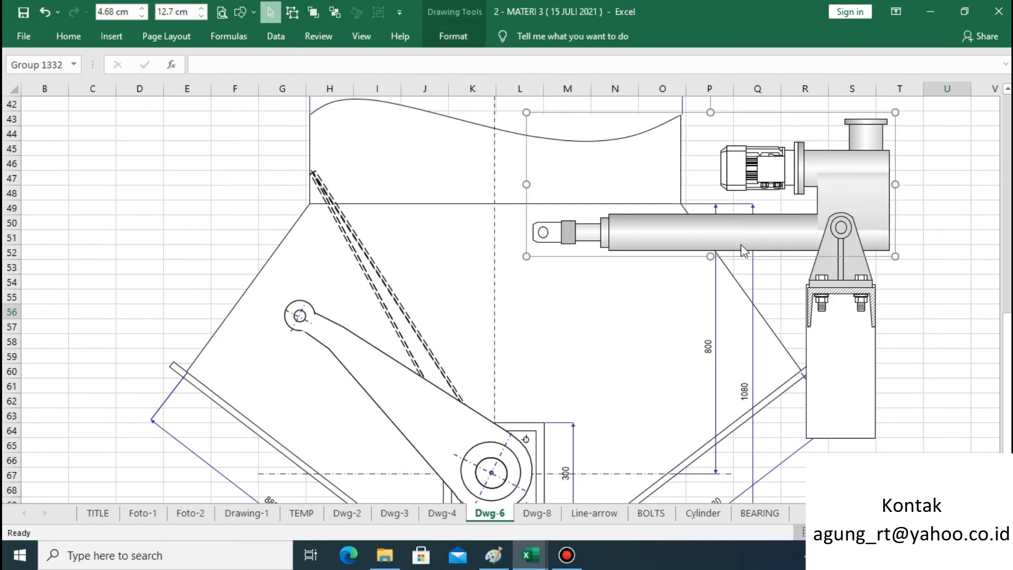
left_click(933, 325)
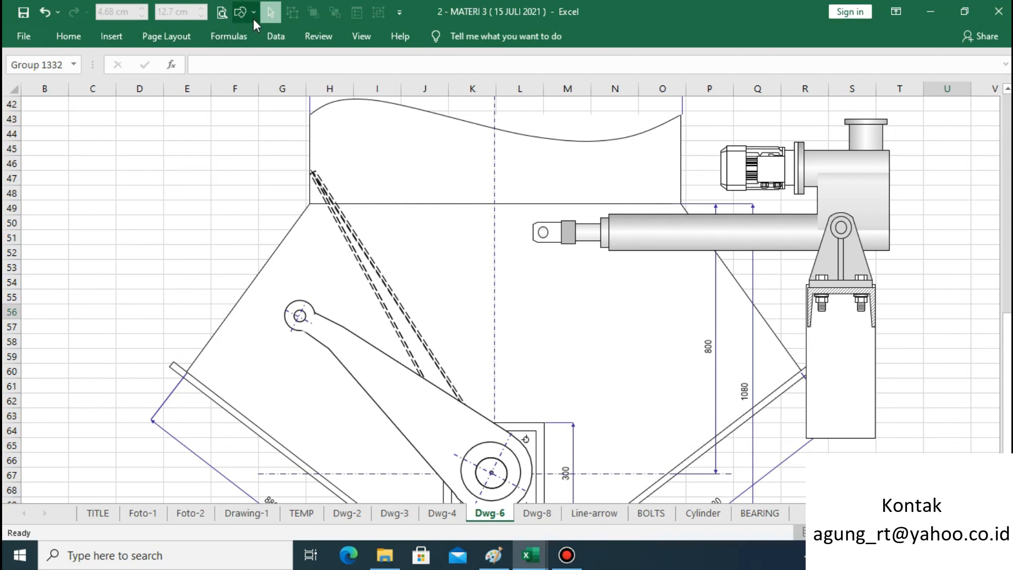
Draw a straight Freeform guide line from the lever's end hole through the pivot centre of the actuator bracket
left_click(254, 11)
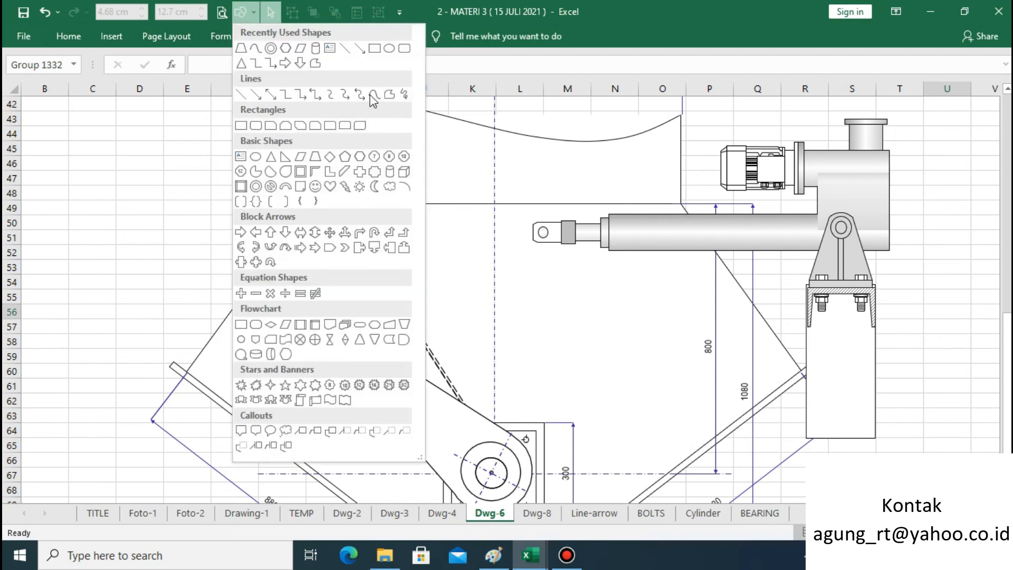
left_click(389, 95)
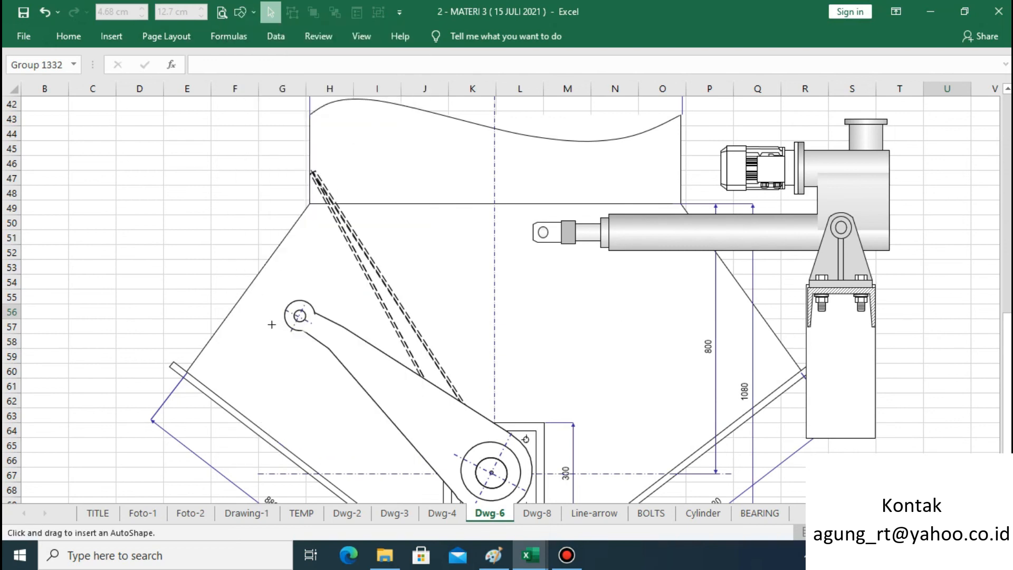
mouse_move(274, 323)
left_mouse_down()
mouse_move(423, 296)
mouse_move(688, 220)
mouse_move(823, 228)
mouse_move(896, 217)
left_mouse_up()
double_click(896, 217)
left_click(922, 264)
Rotate the actuator group counterclockwise parallel to the guide line and move its cylinder axis onto the line at the bracket pivot
left_click(768, 223)
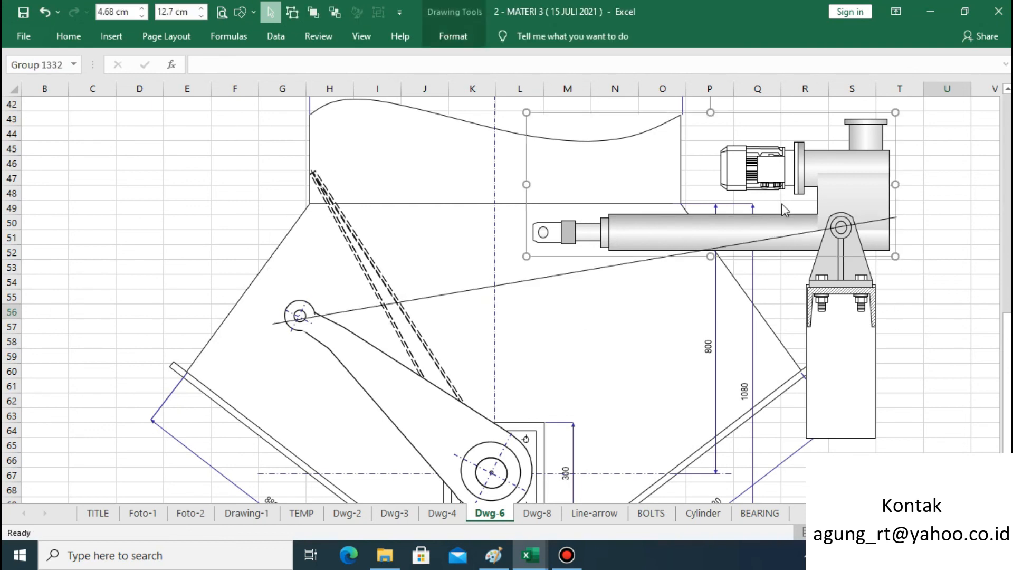
scroll(999, 295, "up", 2)
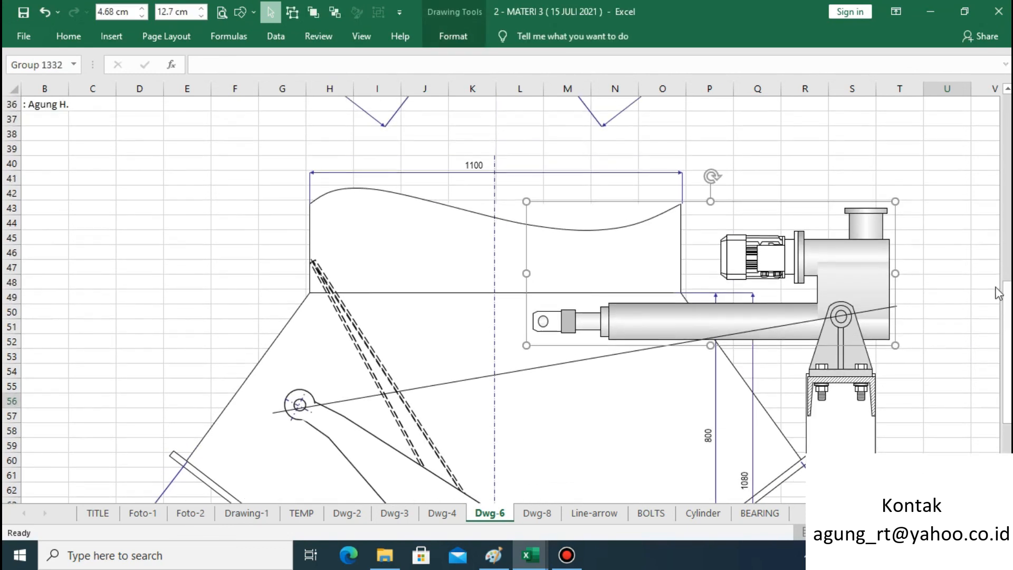
left_click(709, 175)
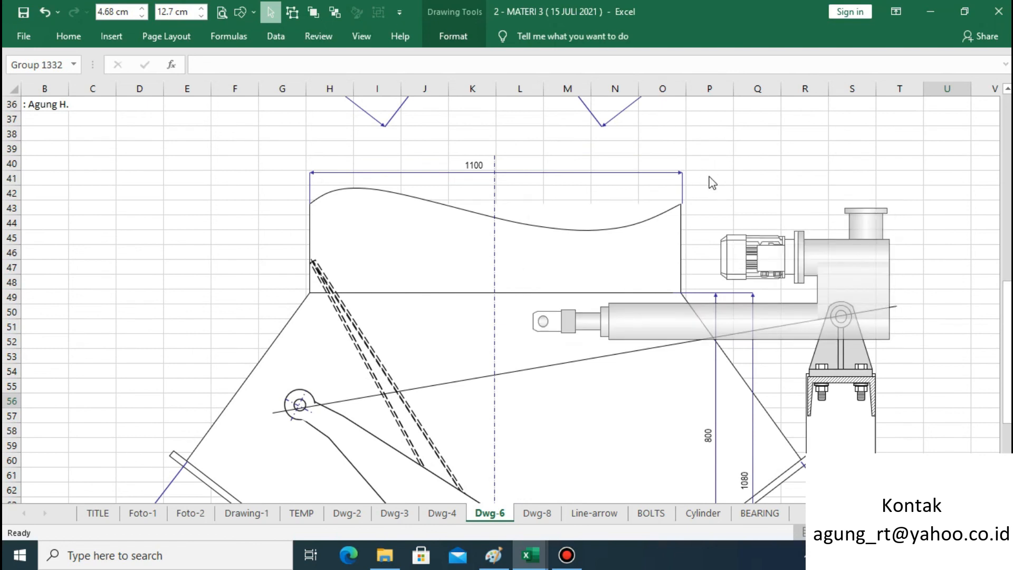
left_click_drag(713, 178, 699, 181)
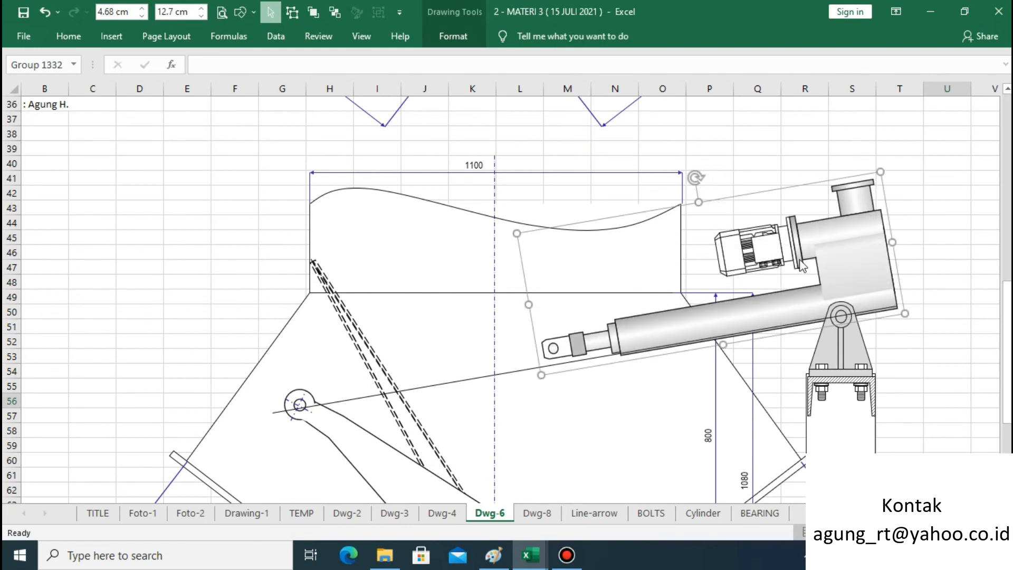
left_click_drag(832, 278, 831, 289)
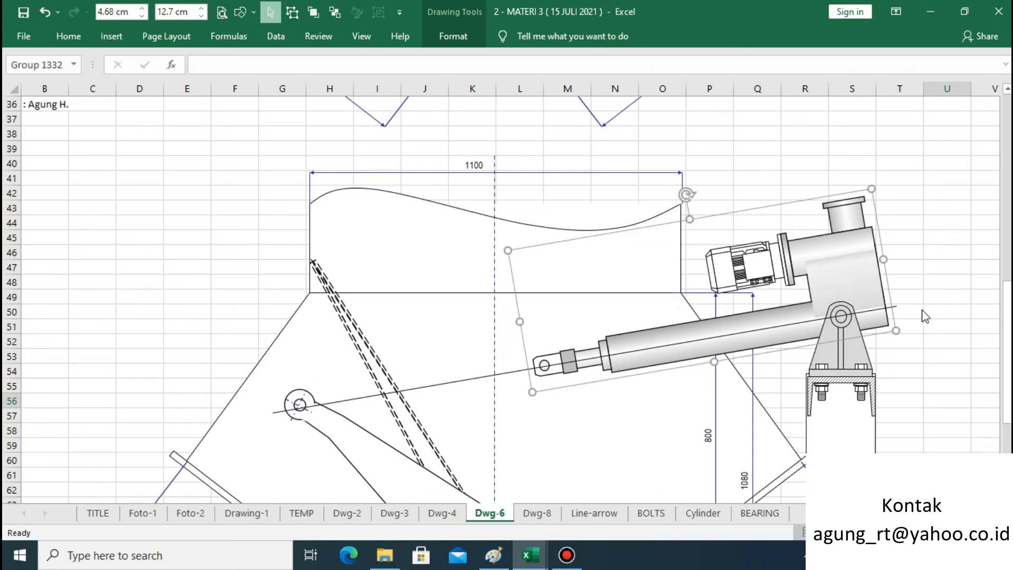
key("Escape")
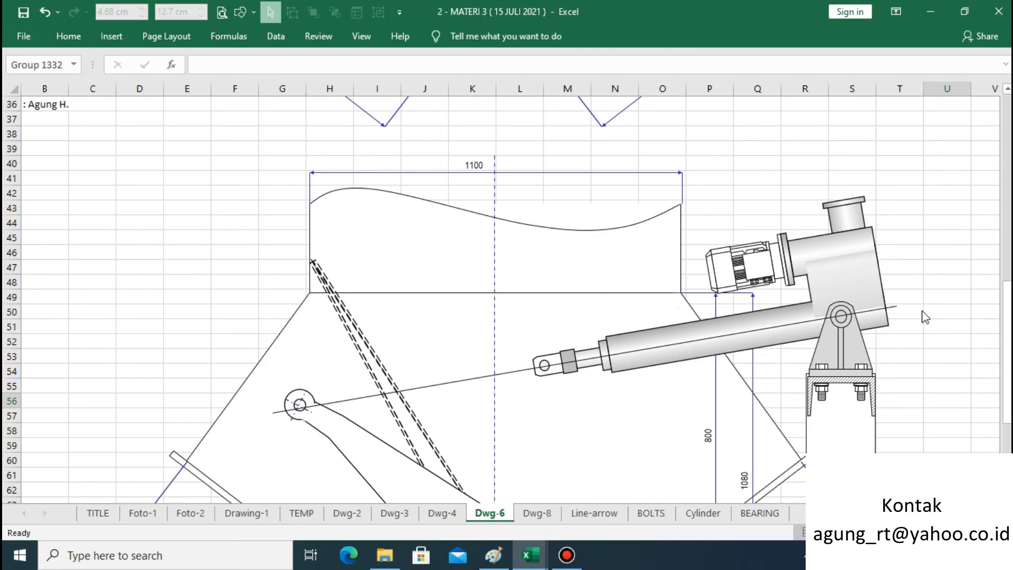
Ungroup the rotated actuator and its cylinder so the rod-end clevis becomes a separate object
left_click(570, 357)
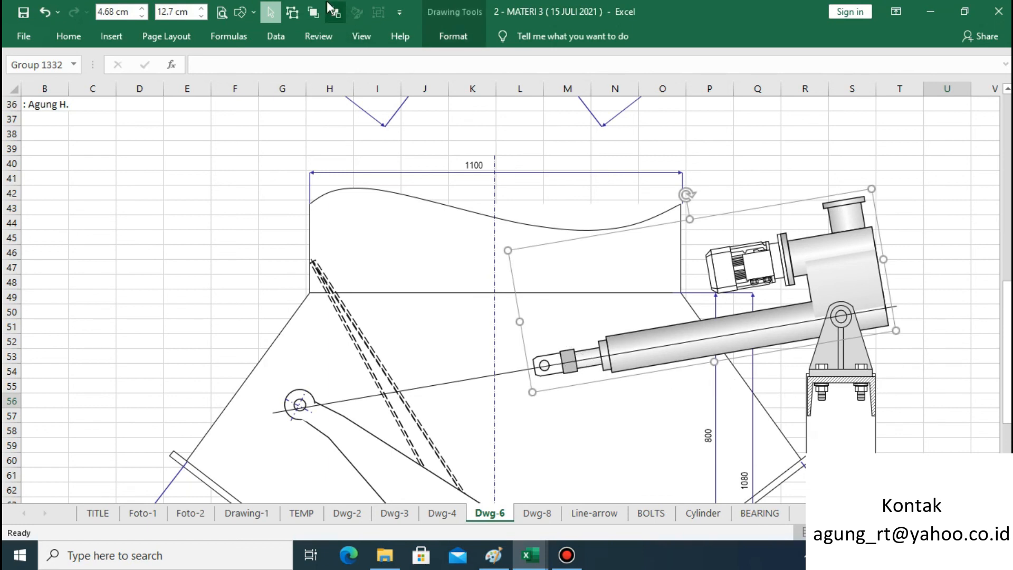
left_click(294, 13)
left_click(928, 382)
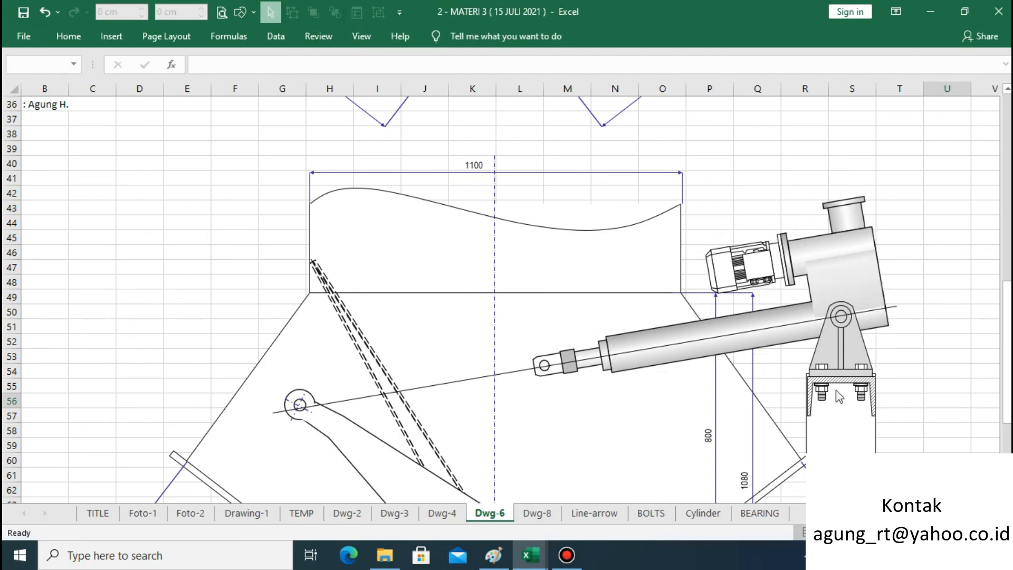
left_click(581, 361)
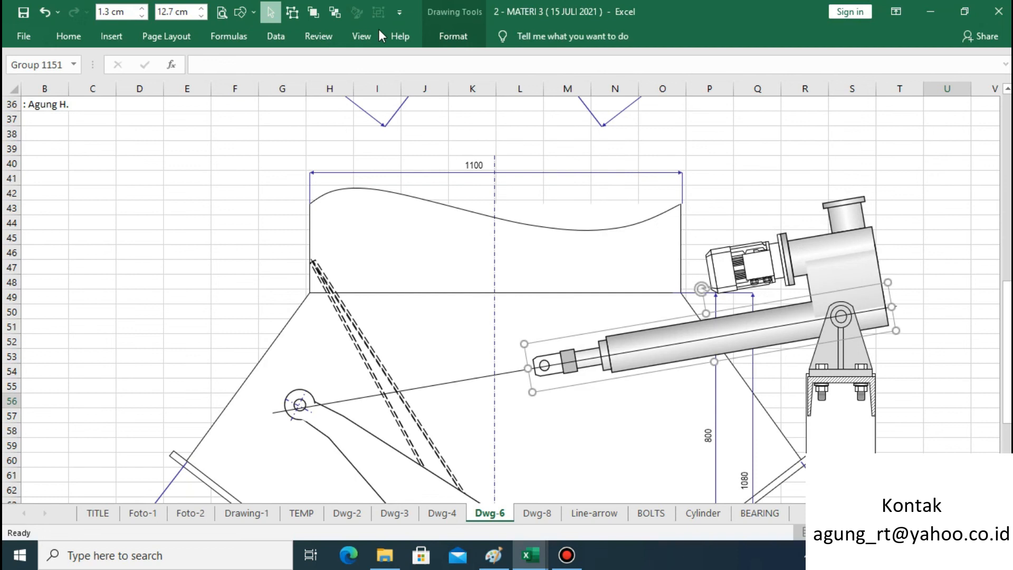
left_click(293, 13)
left_click(919, 372)
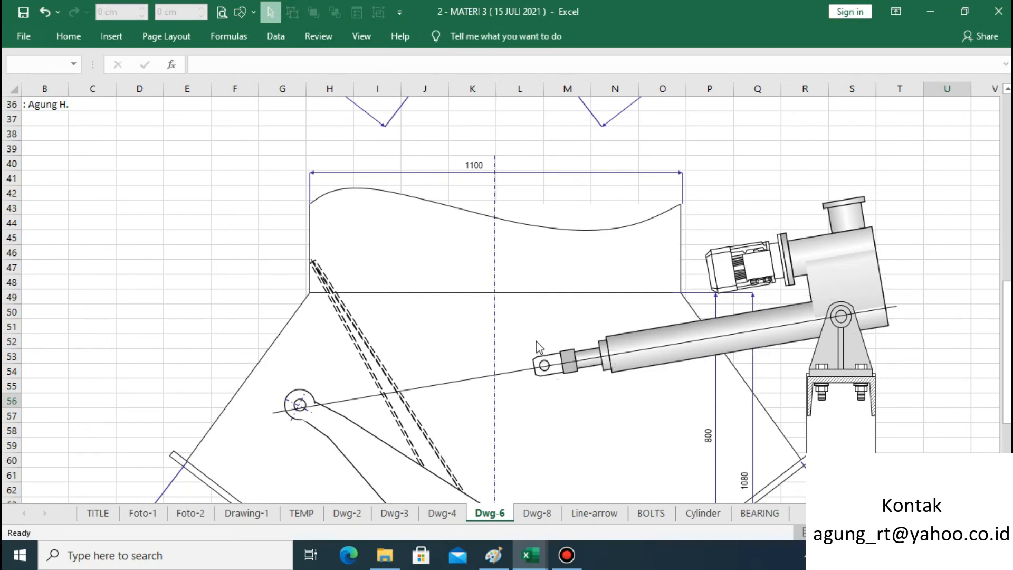
Move the rod-end clevis onto the lever's end, bring it to the front and align its hole with the lever's pin hole
left_click(574, 364)
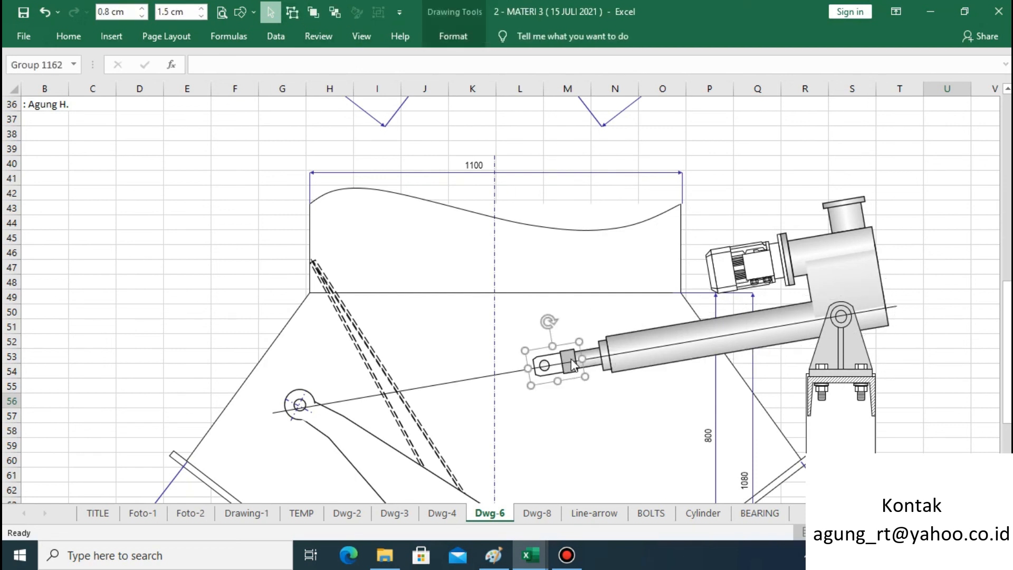
key("Left")
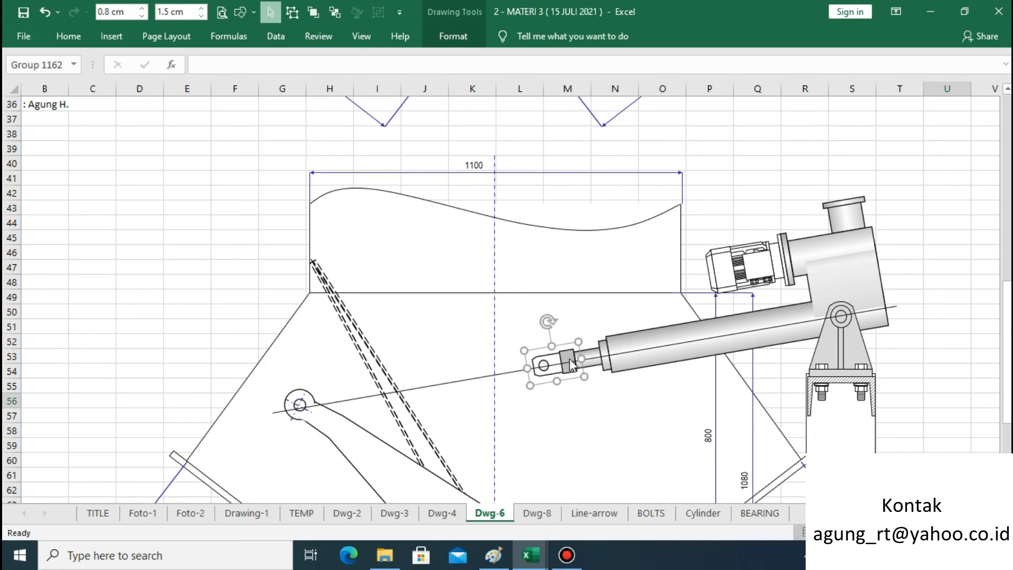
left_click_drag(572, 364, 331, 395)
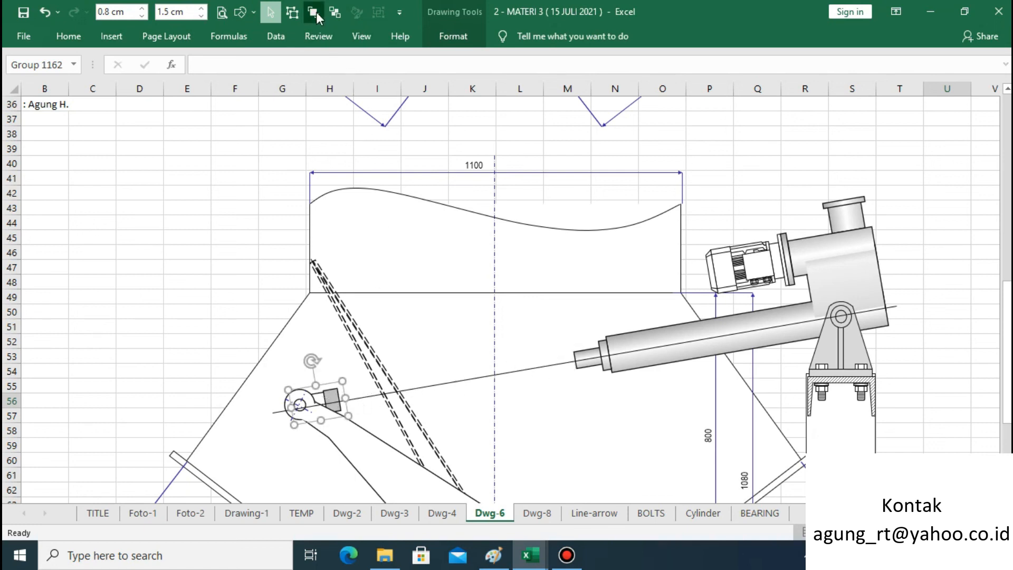
left_click(316, 12)
key("Left")
key("Left")
key("Left")
key("Left")
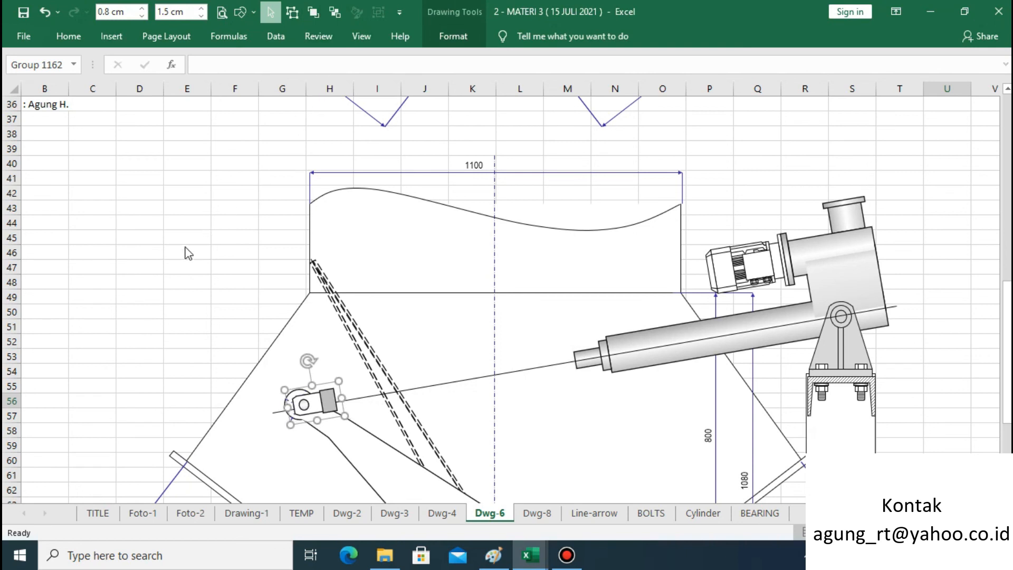
key("Left")
key("Left")
key("Left")
key("Left")
key("Left")
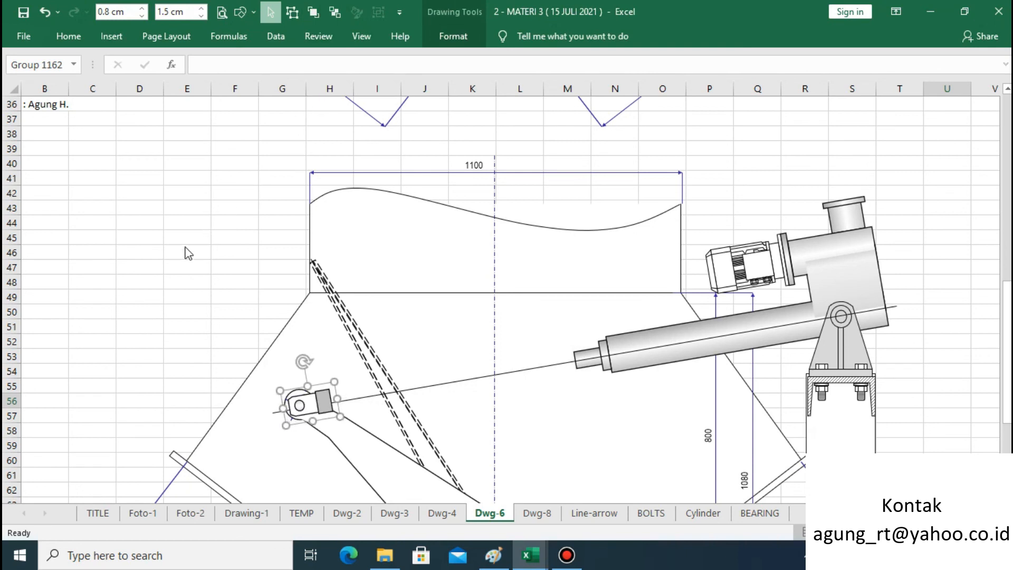
key("Down")
key("Down")
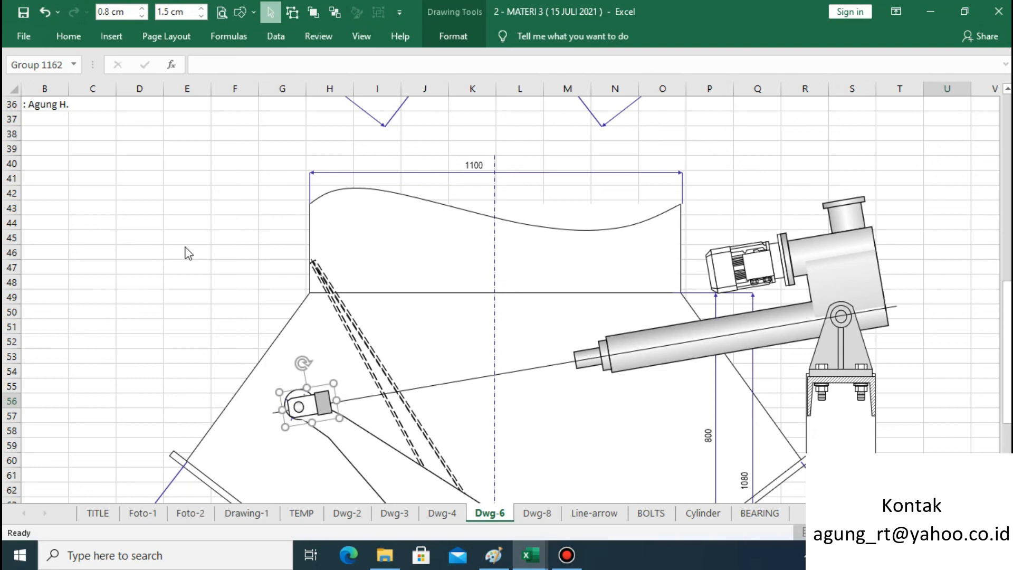
Stretch the actuator's piston rod along the guide line to the rod-end clevis, about 9.97 cm long, and nudge it against the clevis
key("Right")
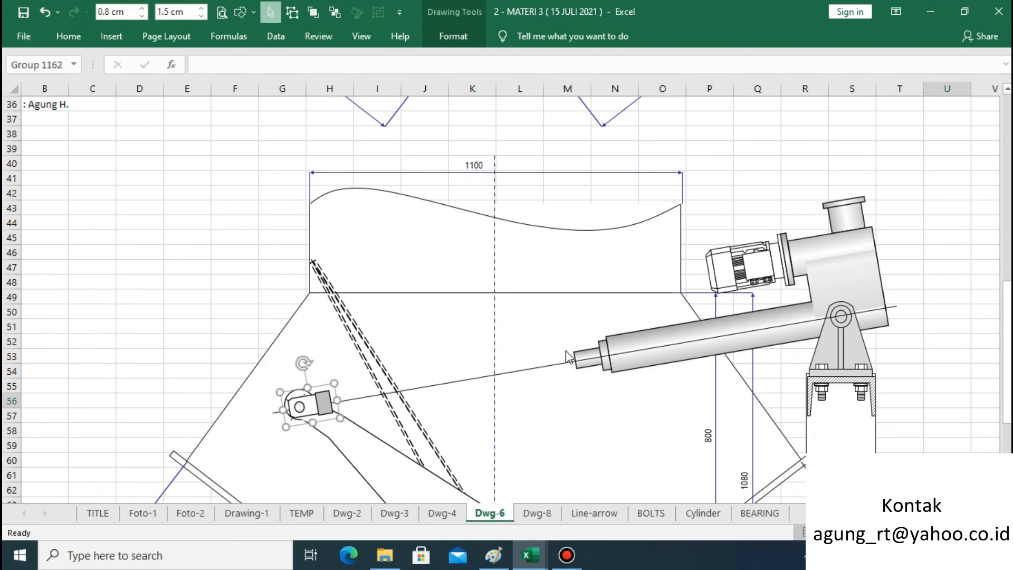
left_click(585, 353)
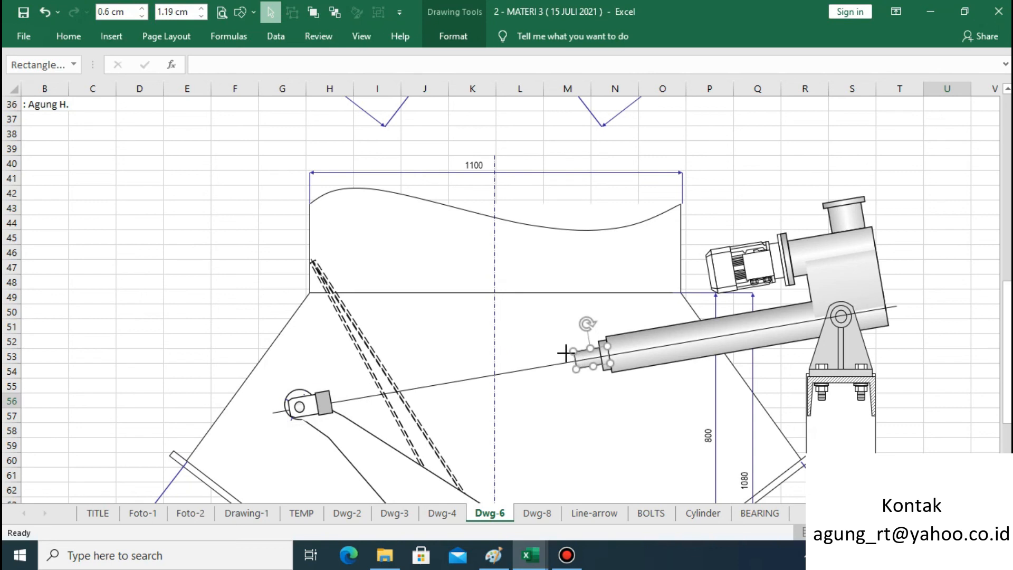
left_click_drag(566, 353, 331, 394)
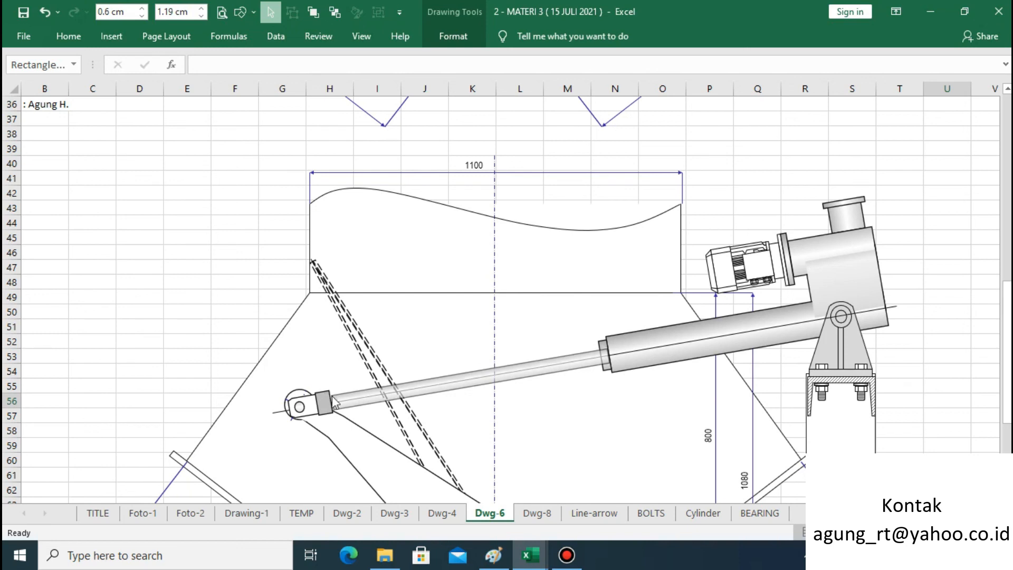
left_click(334, 402)
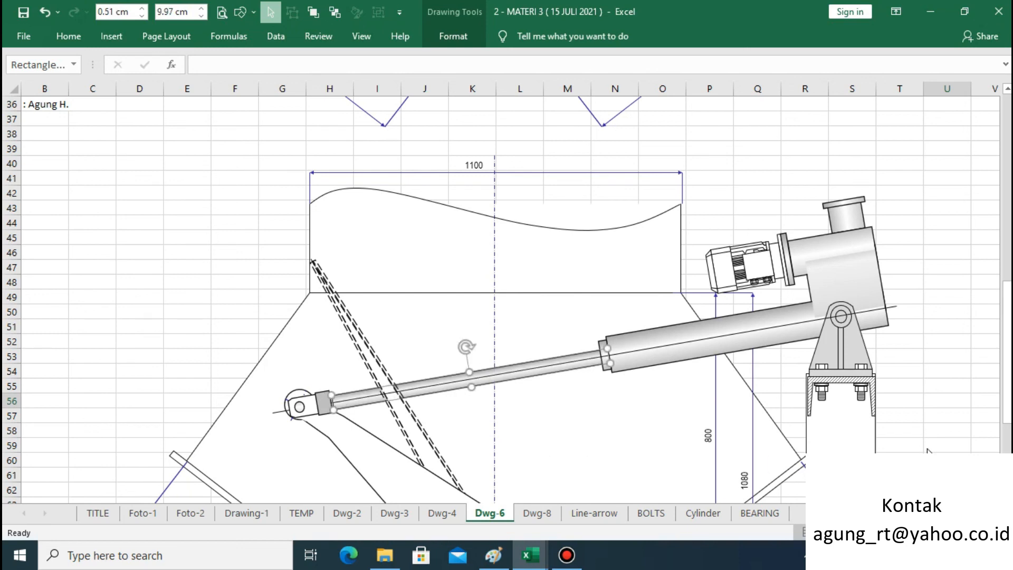
key("Escape")
left_click(447, 376)
key("Left")
key("Left")
key("Left")
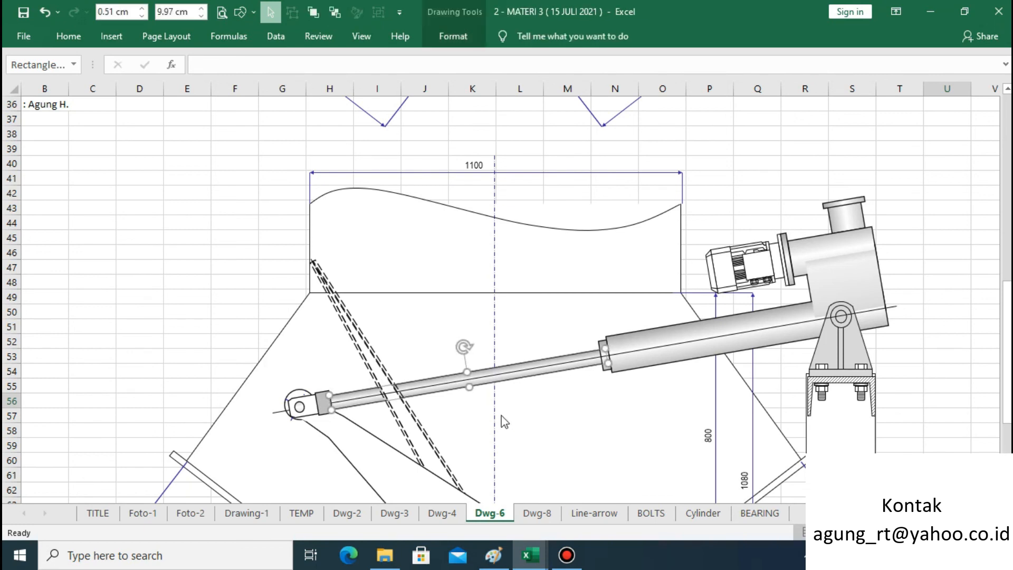
key("Escape")
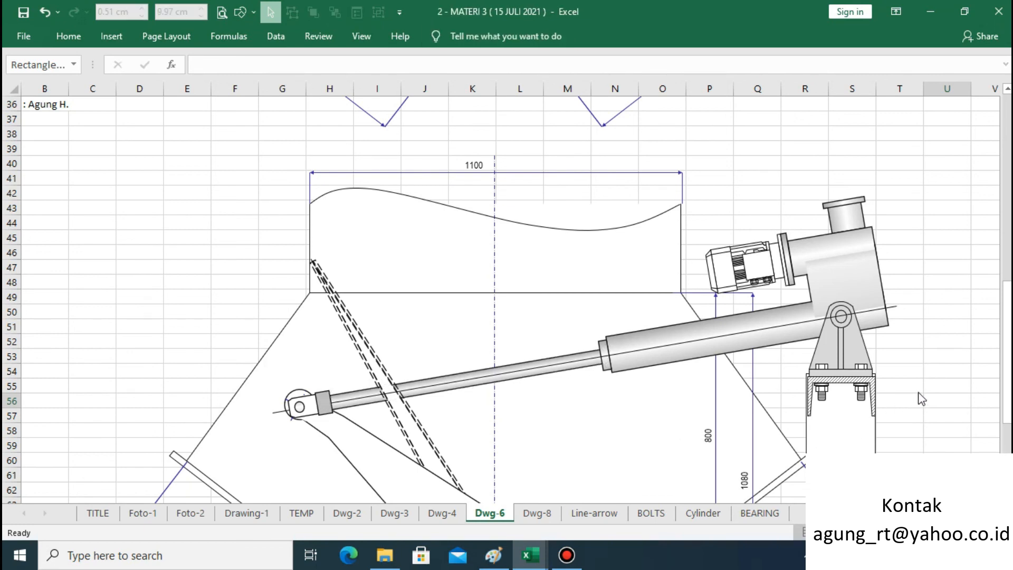
Delete the straight guide line through the actuator axis and nudge the rod-end clevis slightly down
left_click(897, 314)
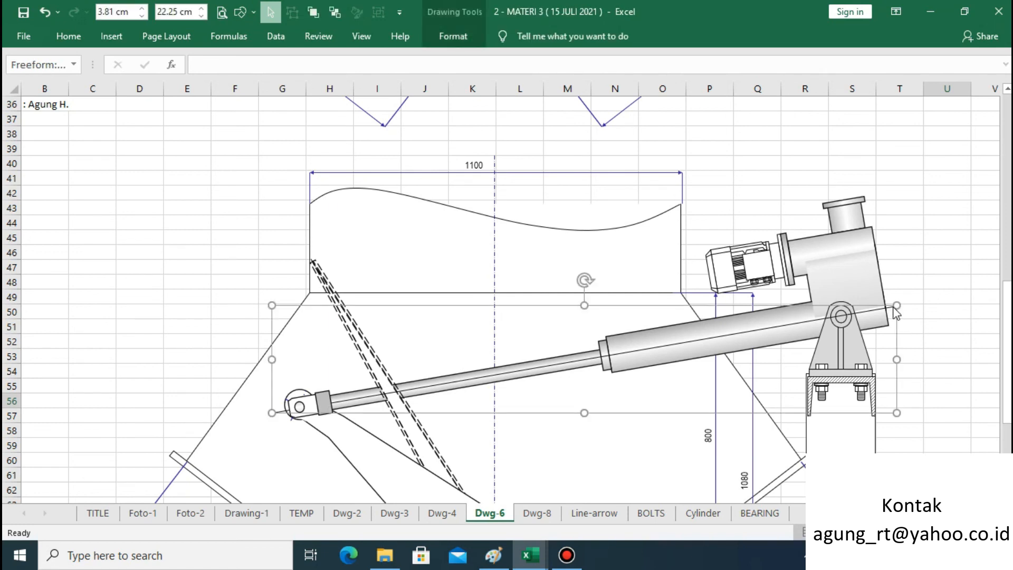
key("Escape")
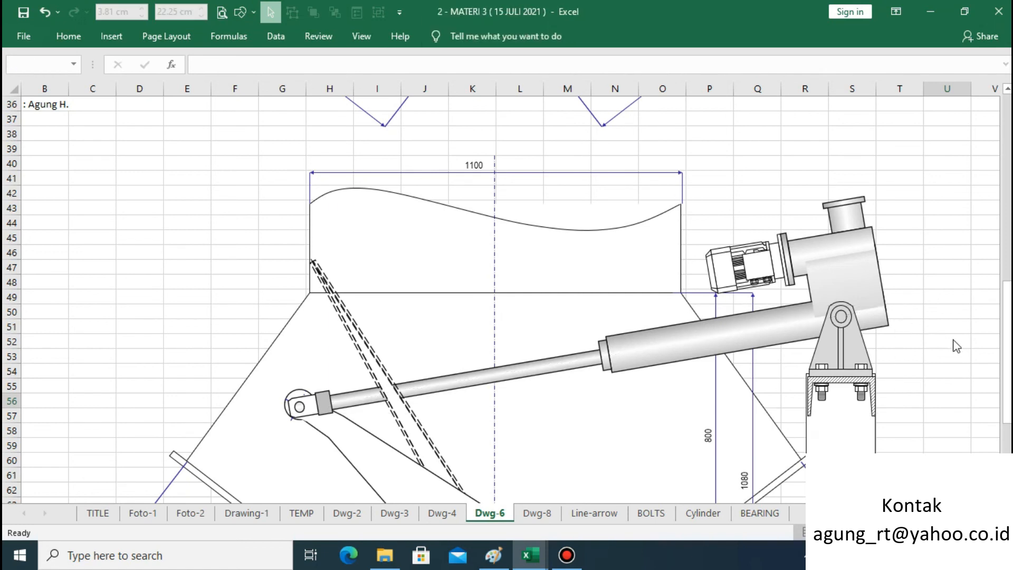
left_click(327, 406)
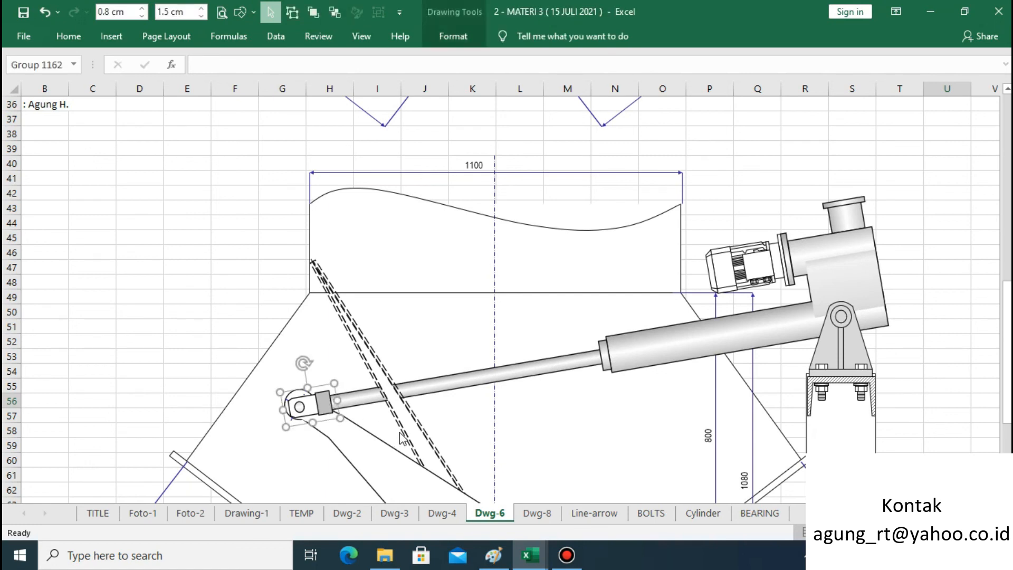
key("Down")
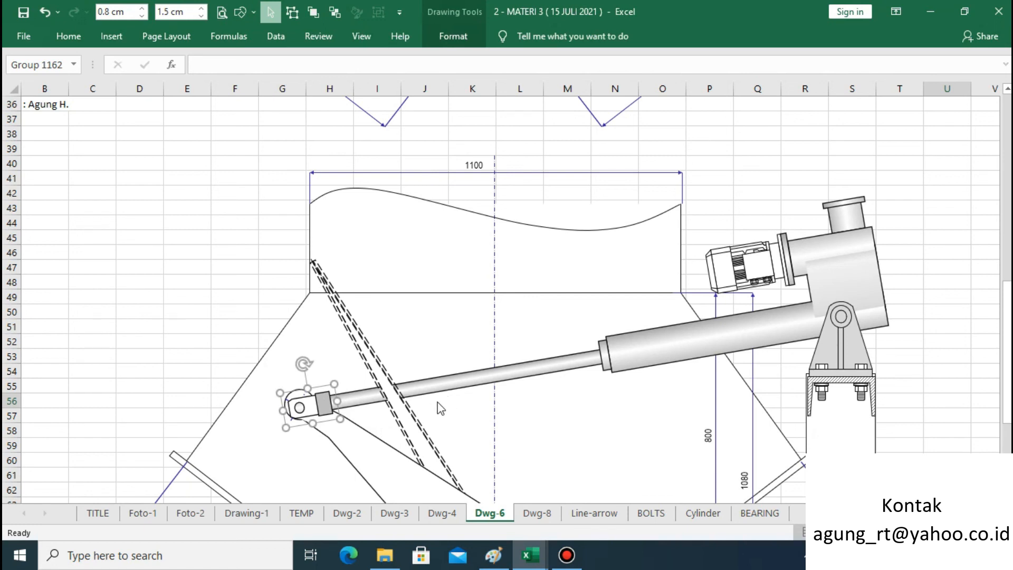
Group the actuator's motor, gearbox and cylinder parts, and combine that group with the piston rod and rod-end clevis
left_click(480, 381, "shift")
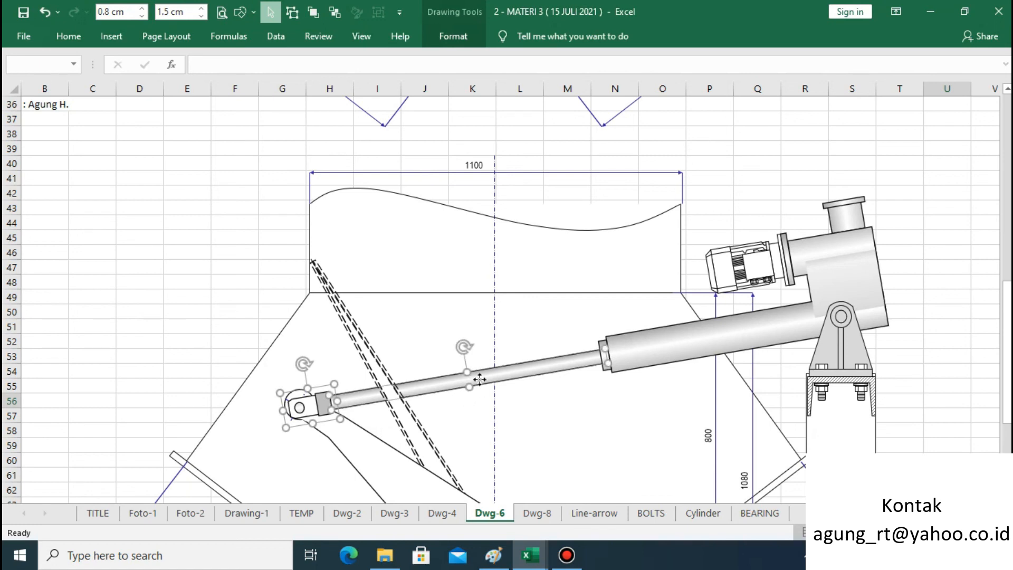
left_click(653, 350, "shift")
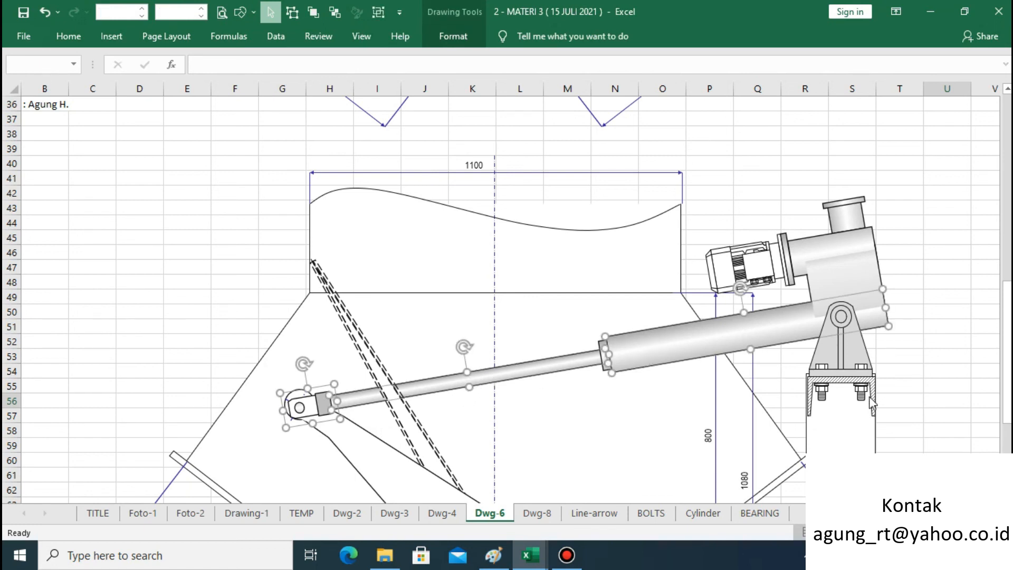
left_click(938, 404)
left_click_drag(946, 348, 663, 323)
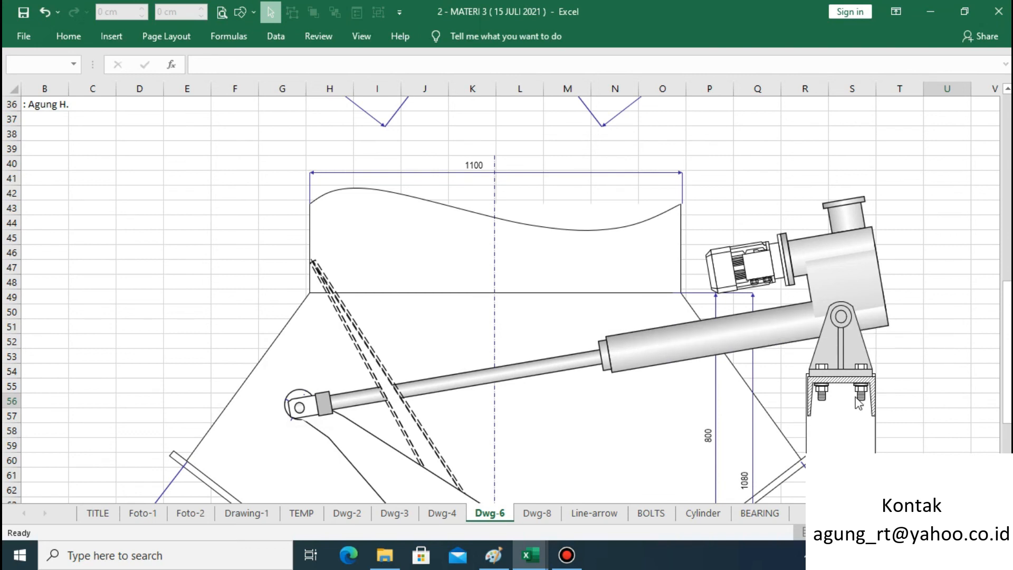
left_click_drag(950, 369, 556, 332)
mouse_move(930, 399)
left_mouse_down()
mouse_move(731, 330)
mouse_move(559, 239)
mouse_move(549, 181)
left_mouse_up()
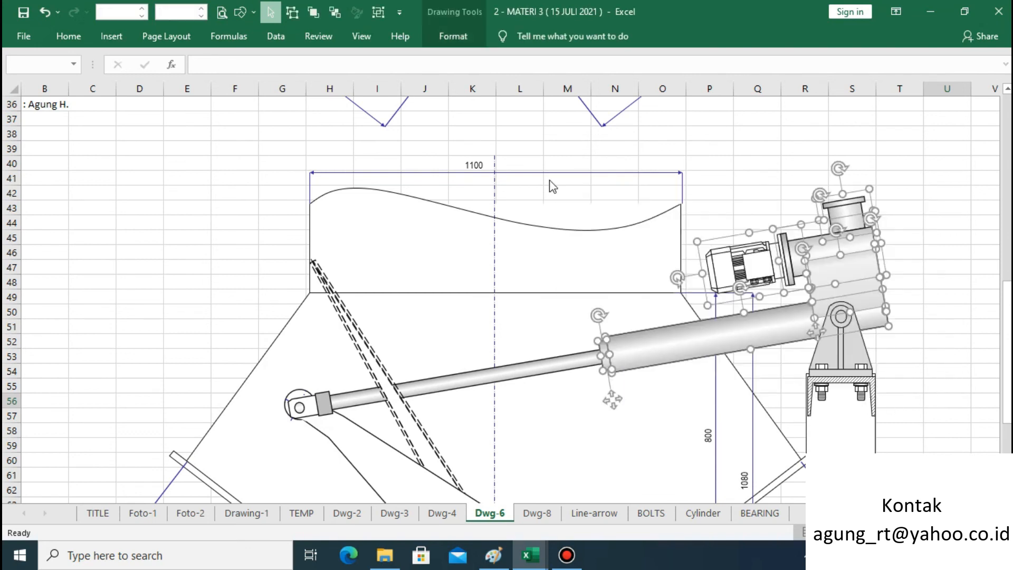
left_click(378, 12)
left_click(478, 389, "shift")
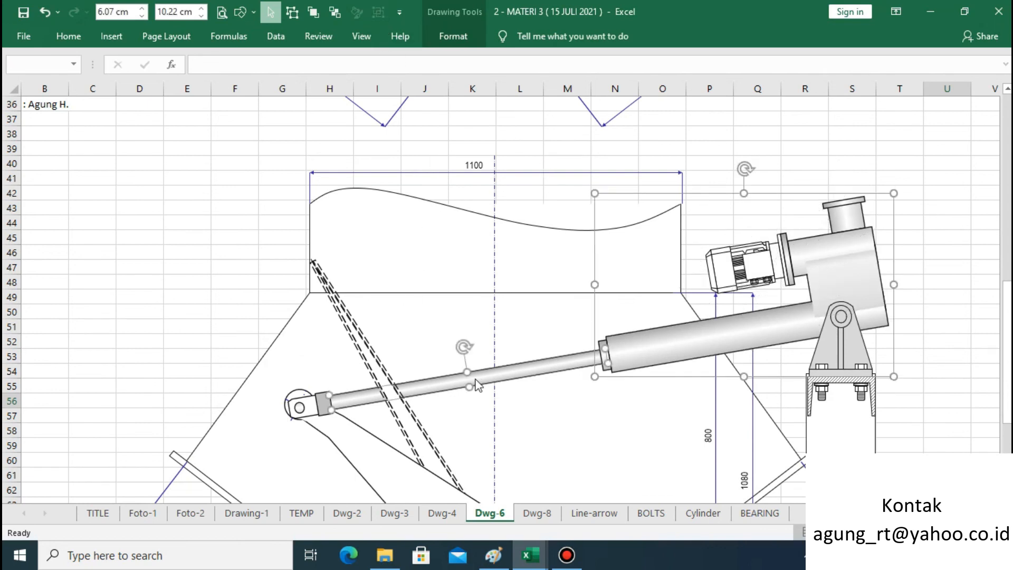
left_click(319, 410, "shift")
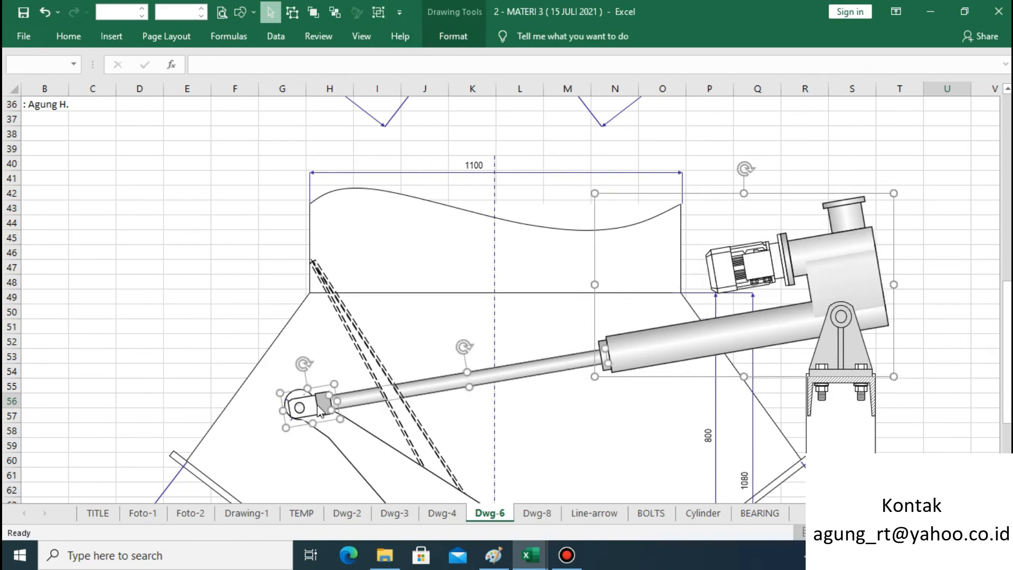
left_click(380, 12)
Bring the actuator's pivot bracket group in front of the cylinder
left_click(842, 377)
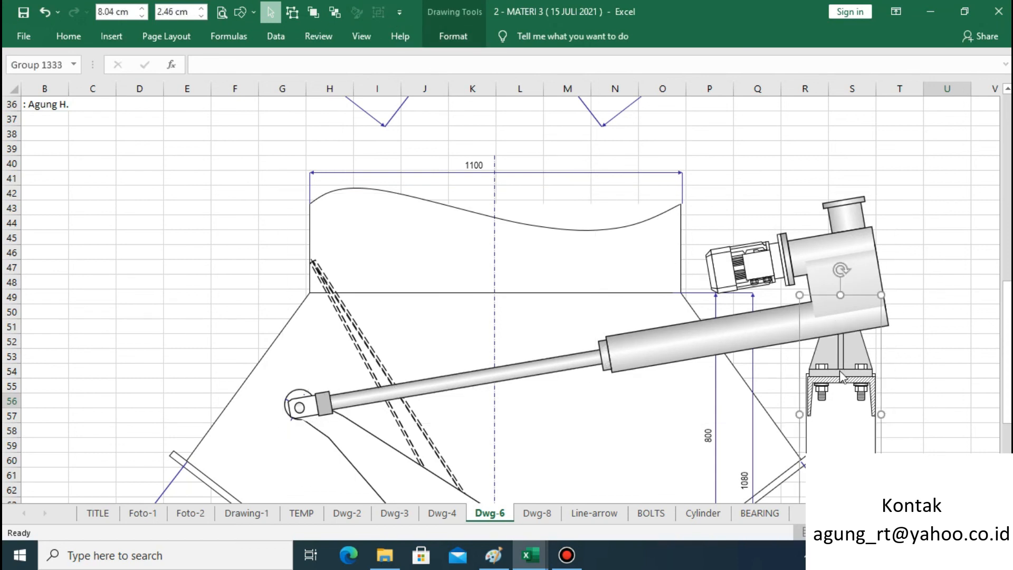
left_click(318, 14)
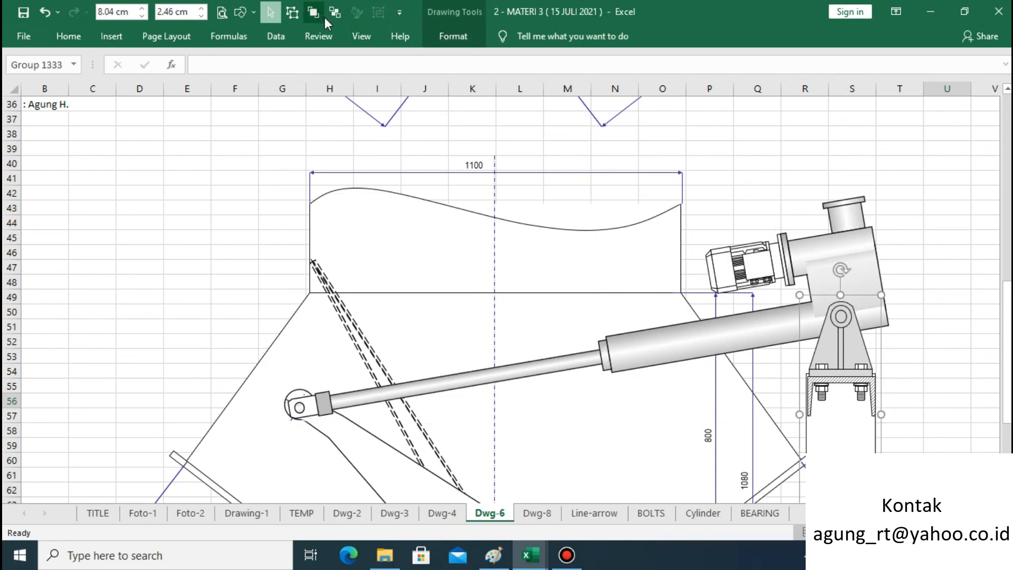
key("Escape")
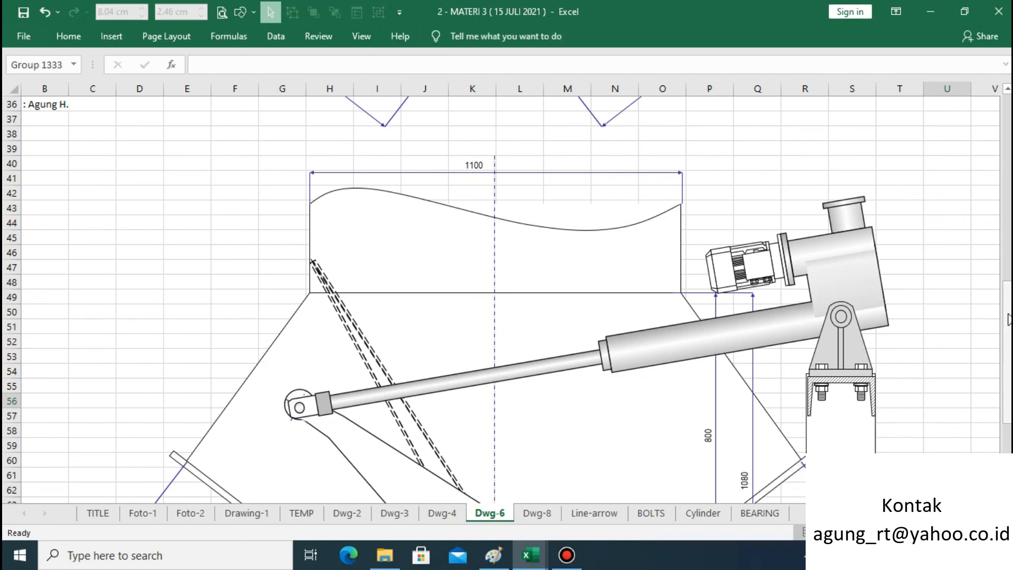
Group all objects of the left-swung gate's side view into one object and save the workbook
left_click_drag(1006, 337, 1006, 380)
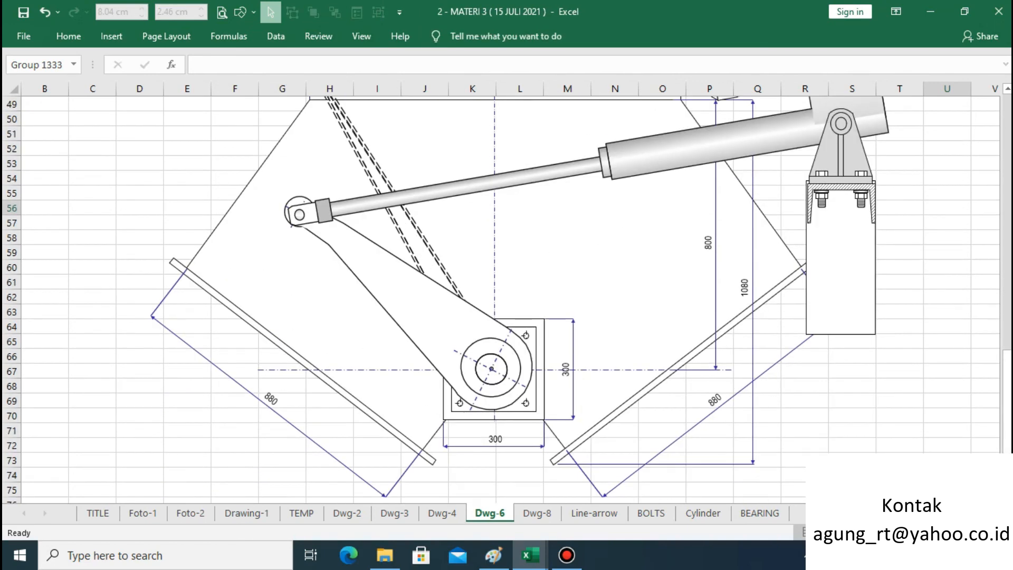
scroll(917, 433, "down", 1)
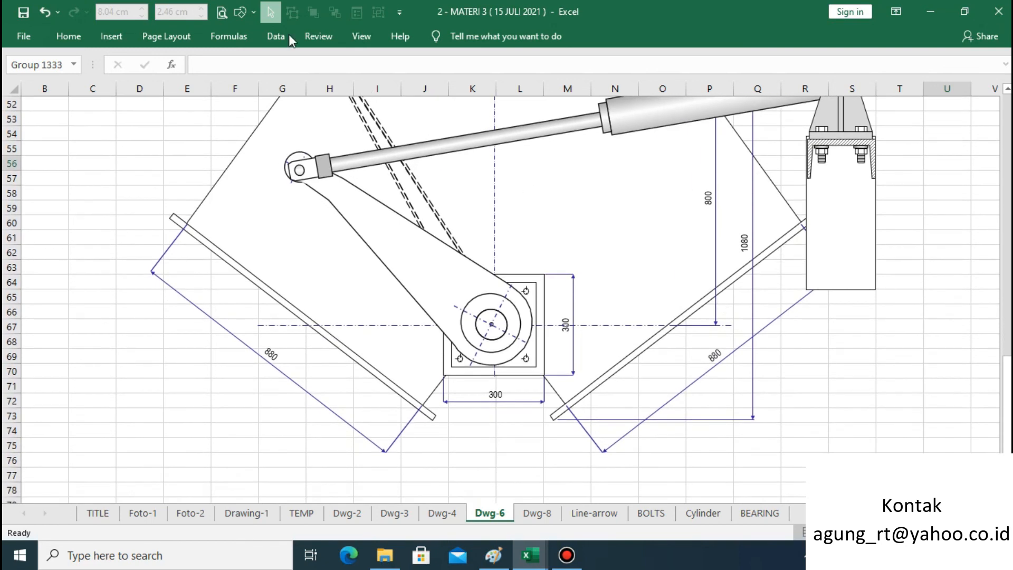
left_click(270, 12)
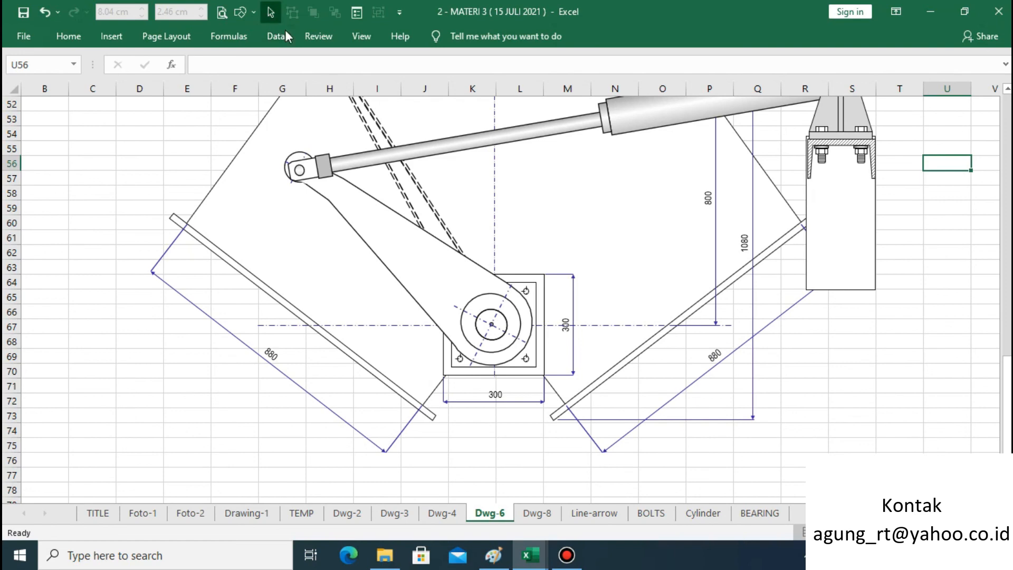
left_click(271, 12)
mouse_move(955, 492)
left_mouse_down()
mouse_move(271, 258)
mouse_move(168, 74)
mouse_move(155, 97)
mouse_move(135, 82)
mouse_move(118, 87)
mouse_move(117, 106)
mouse_move(116, 91)
left_mouse_up()
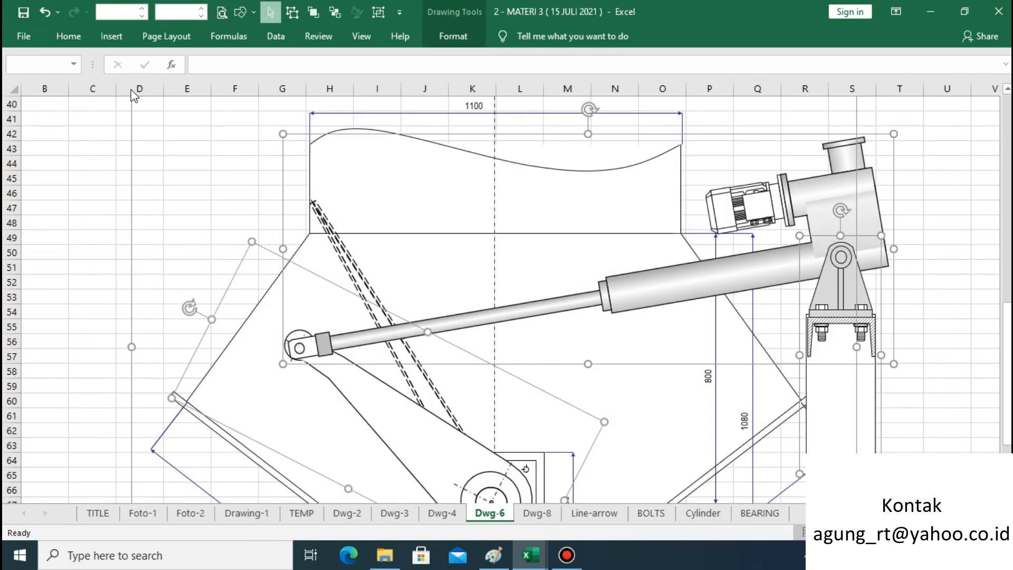
left_click(375, 16)
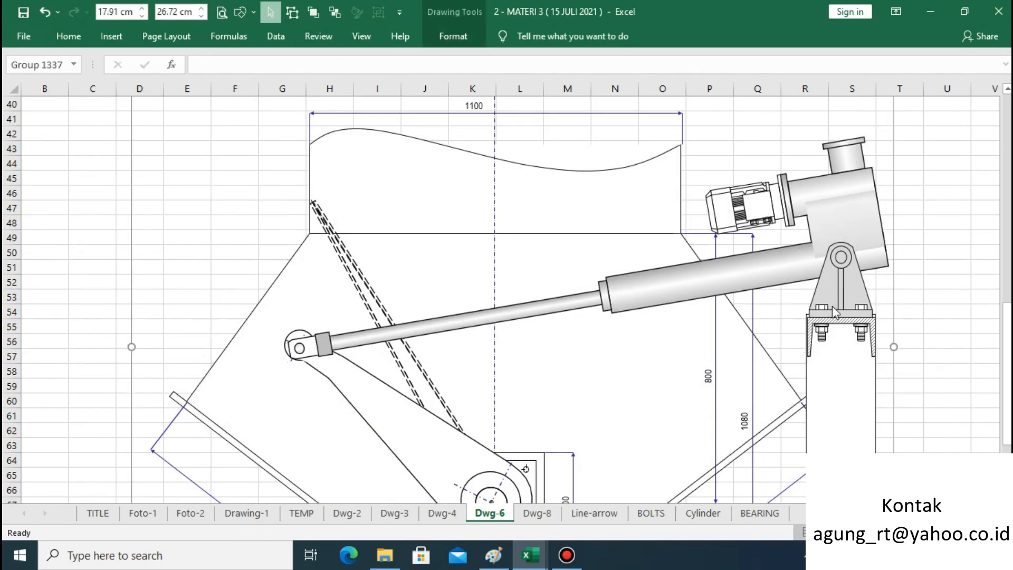
left_click(954, 357)
left_click(23, 12)
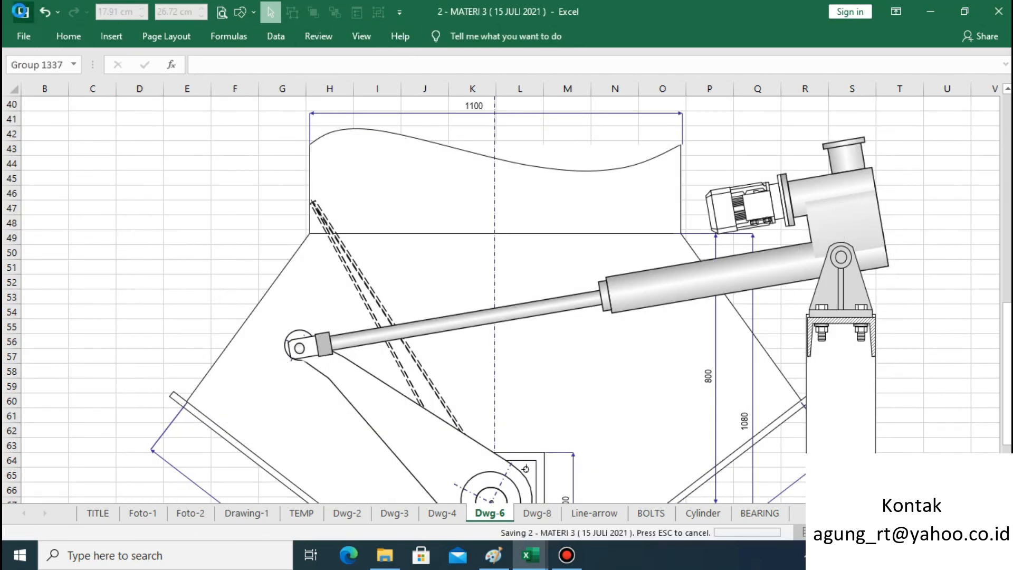
Draw a right triangle about 4.05 cm wide and 1.85 cm high in the blank area beside the chute and flip it vertically
mouse_move(1006, 348)
left_mouse_down()
mouse_move(1007, 372)
mouse_move(1002, 134)
mouse_move(1006, 345)
left_mouse_up()
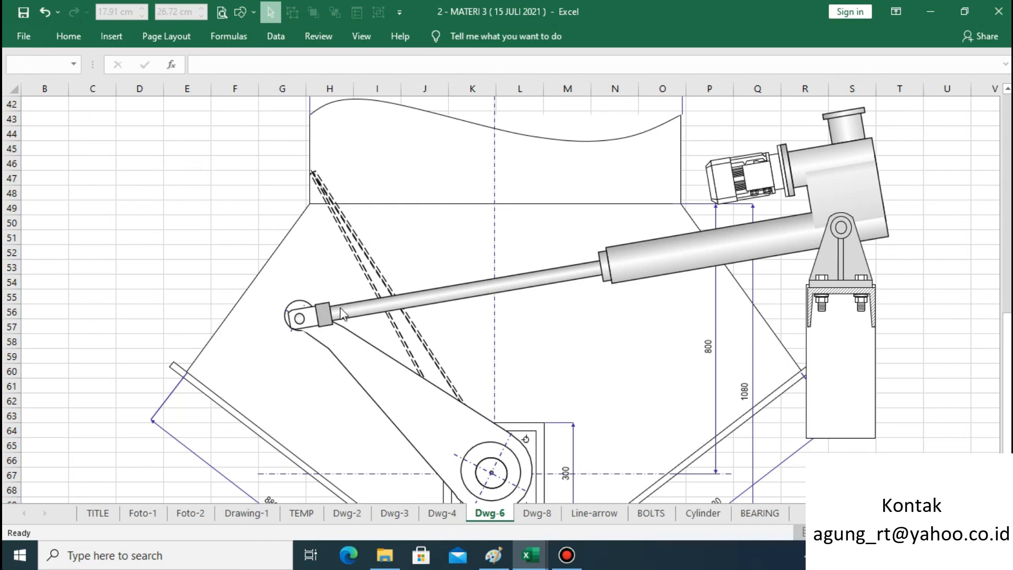
left_click(219, 194)
left_click(236, 178)
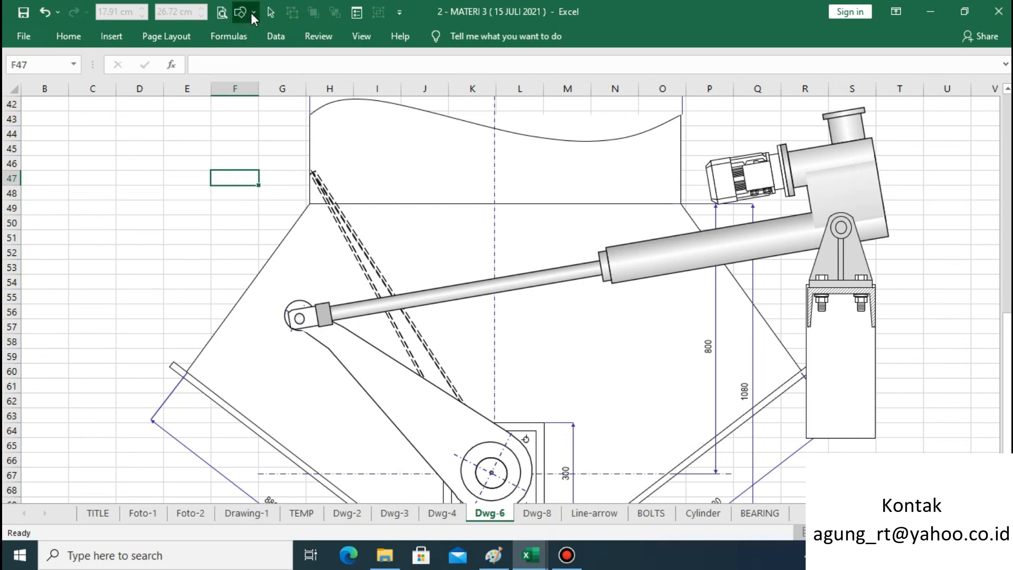
left_click(243, 12)
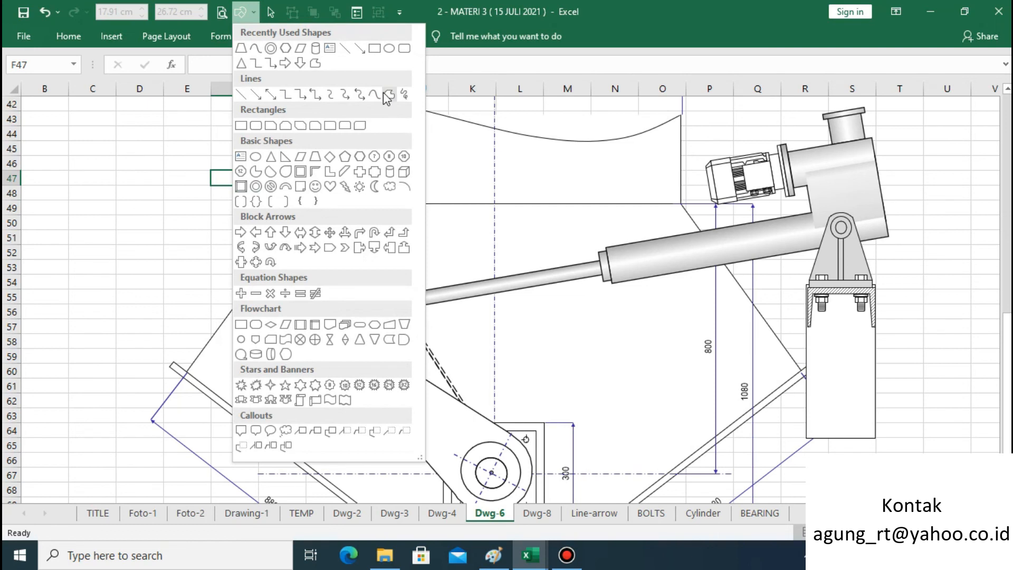
left_click(285, 156)
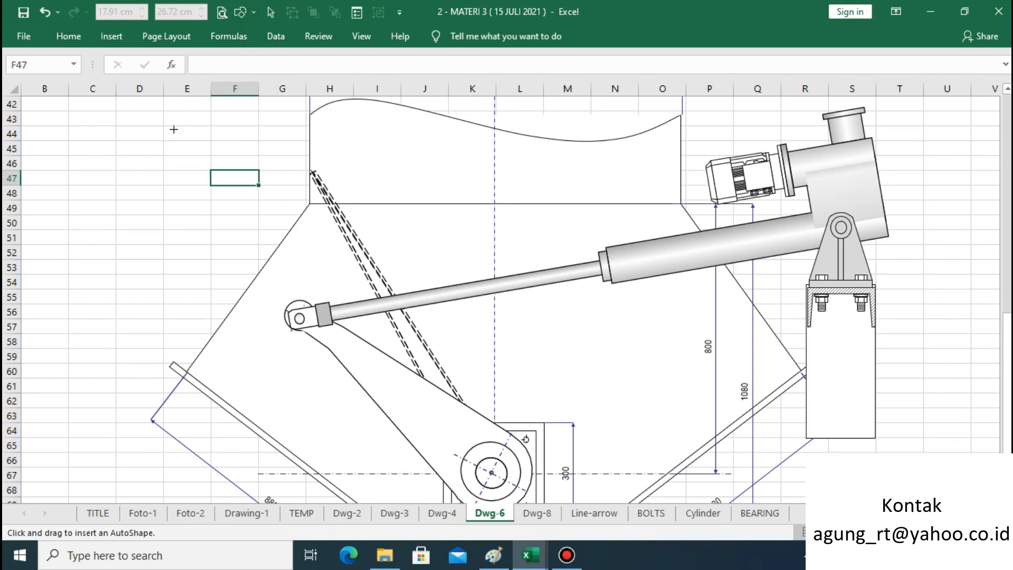
mouse_move(157, 145)
left_mouse_down()
mouse_move(244, 212)
mouse_move(271, 197)
left_mouse_up()
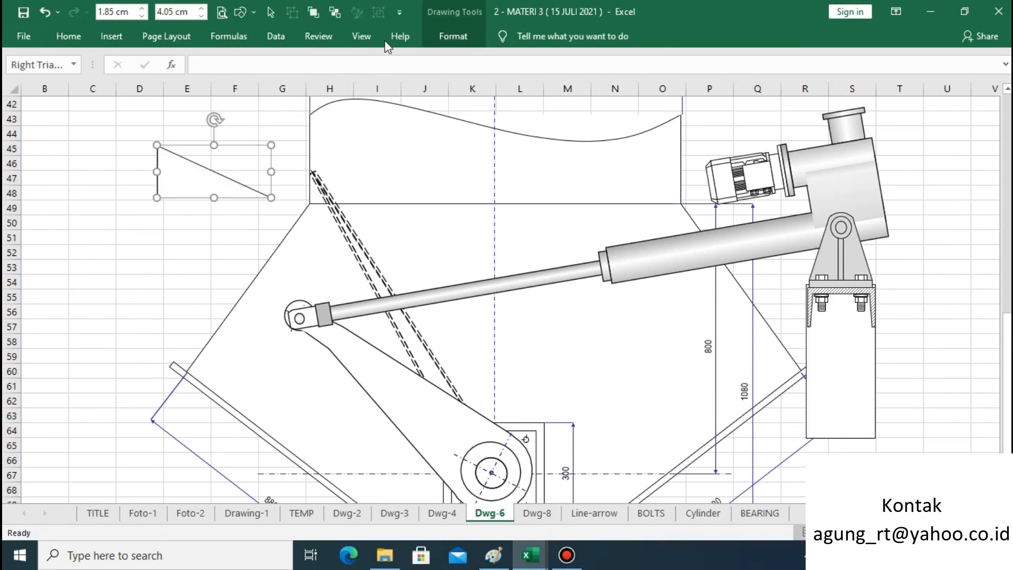
left_click(453, 37)
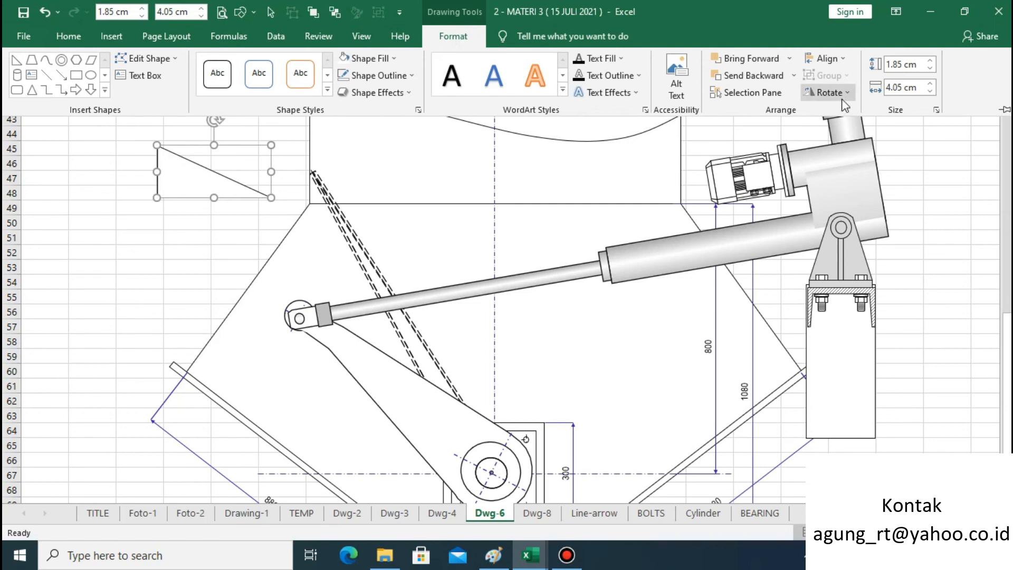
left_click(843, 93)
left_click(840, 146)
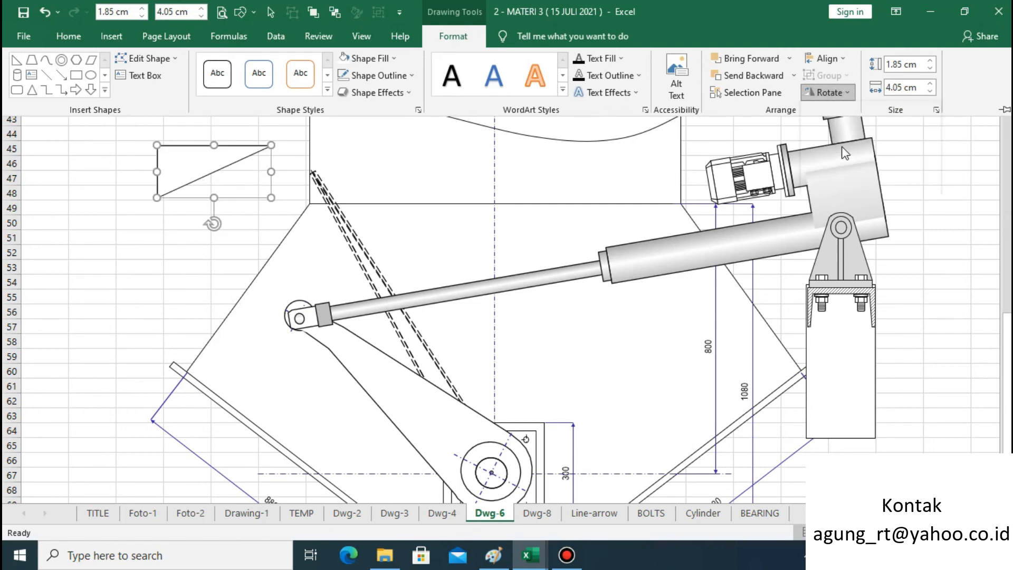
Place the right triangle under the piston rod beside the clevis, widened to about 6.56 cm, and flip it vertically
left_click(211, 214)
left_click_drag(219, 163, 514, 331)
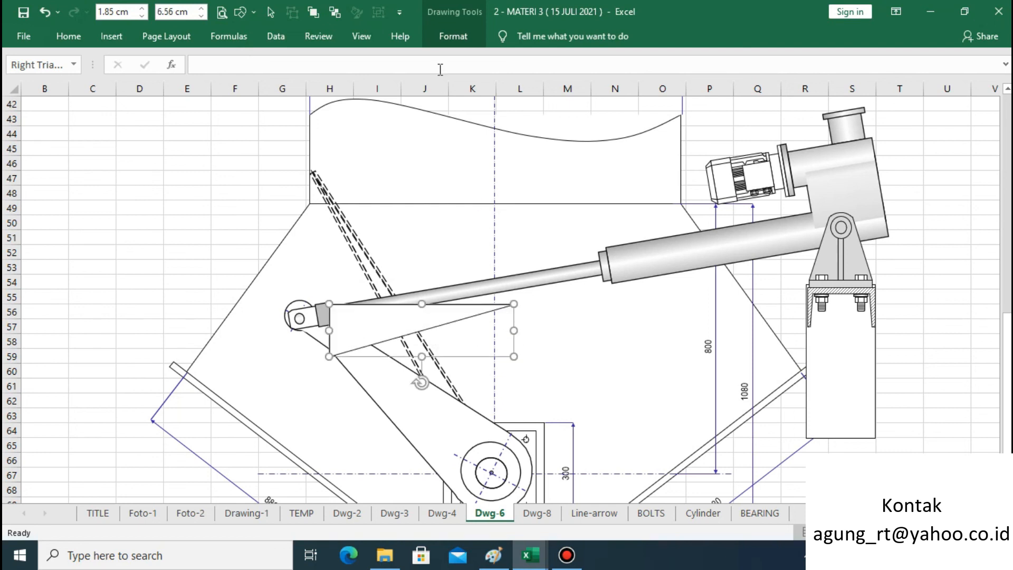
left_click(452, 36)
left_click(824, 93)
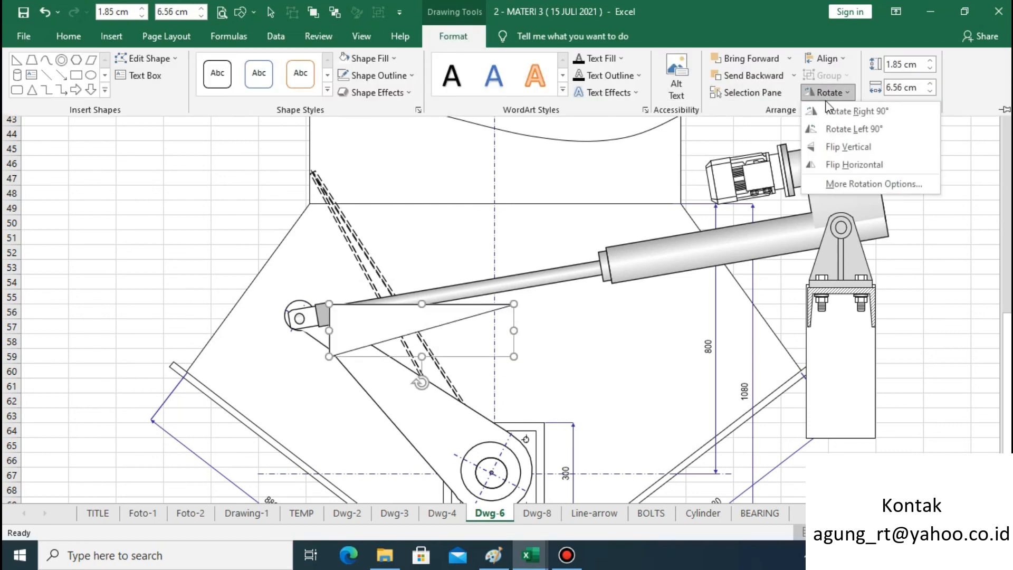
left_click(838, 147)
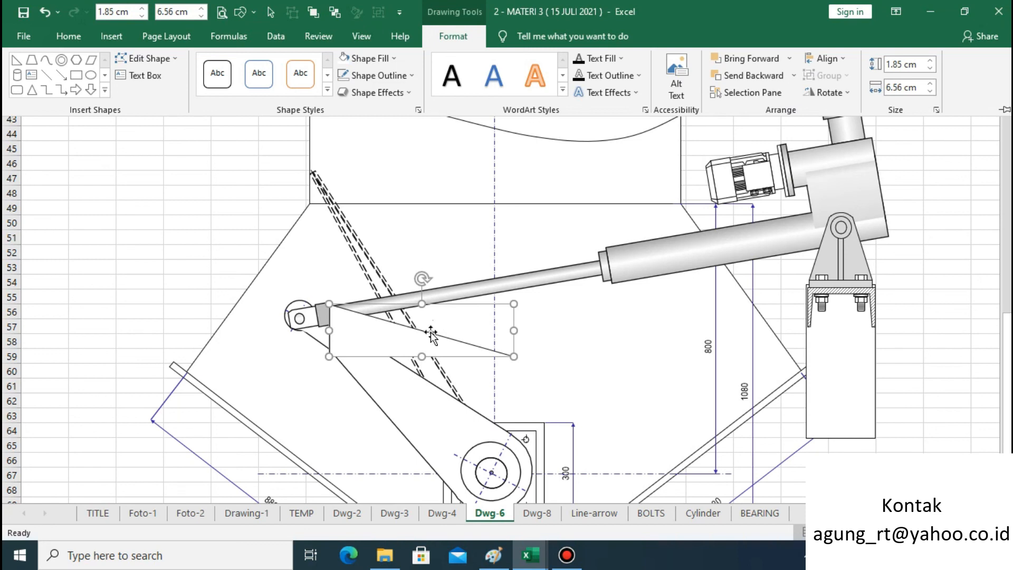
Widen the right triangle to about 10.27 cm, move it up along the piston rod from the clevis, and flip it vertically
left_click(513, 332)
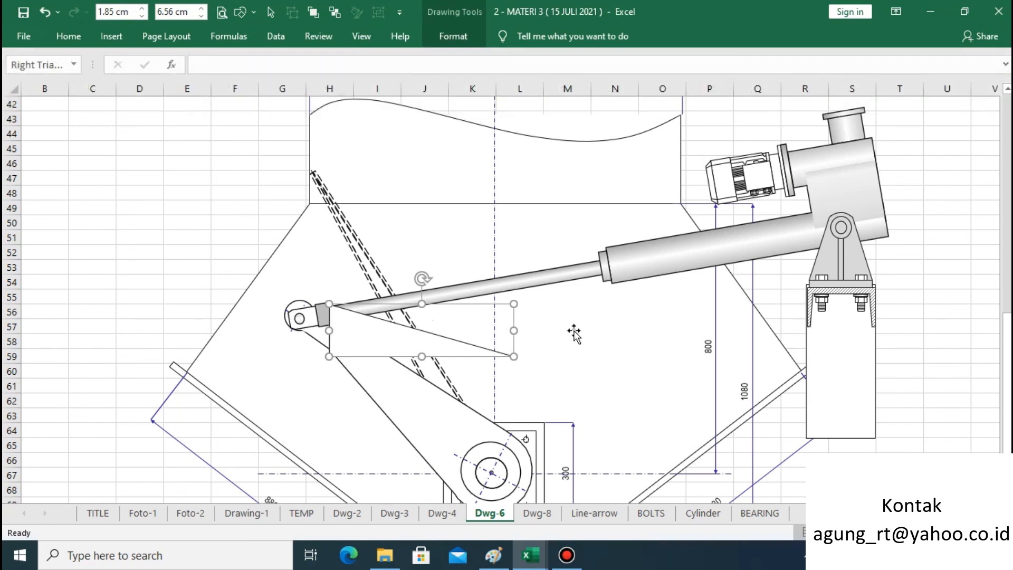
left_click_drag(513, 330, 618, 329)
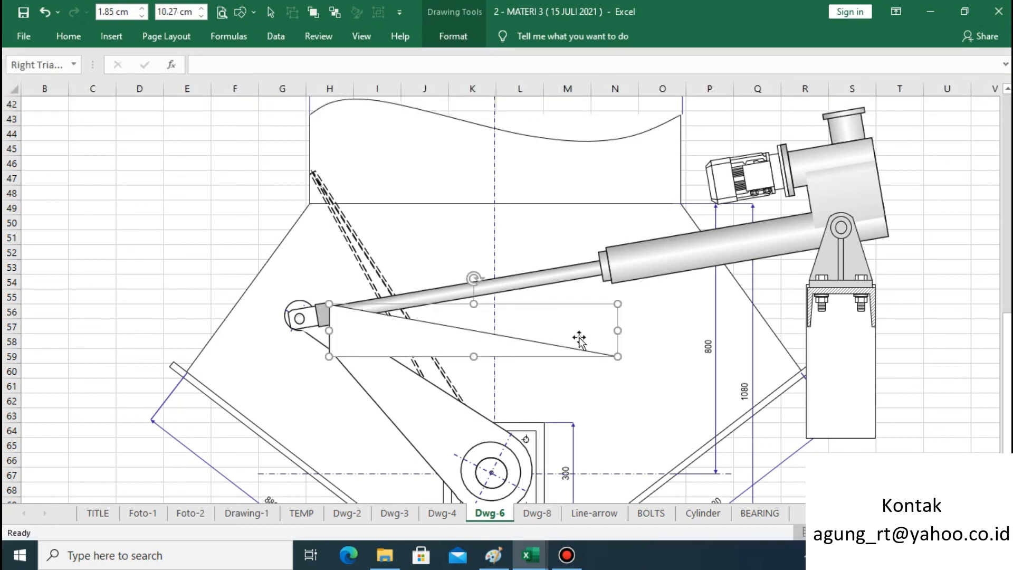
left_click_drag(470, 337, 477, 307)
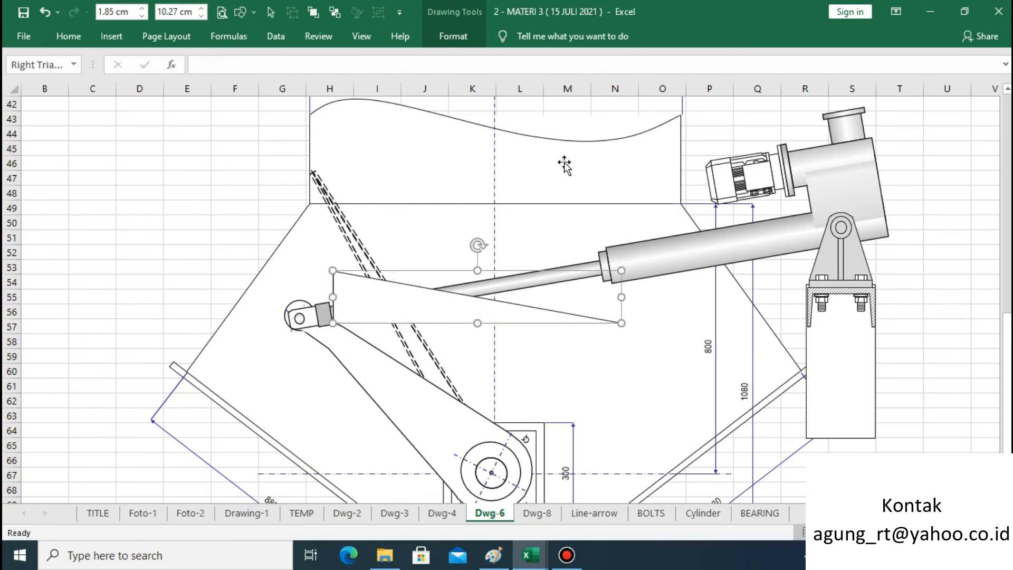
left_click(453, 36)
left_click(827, 92)
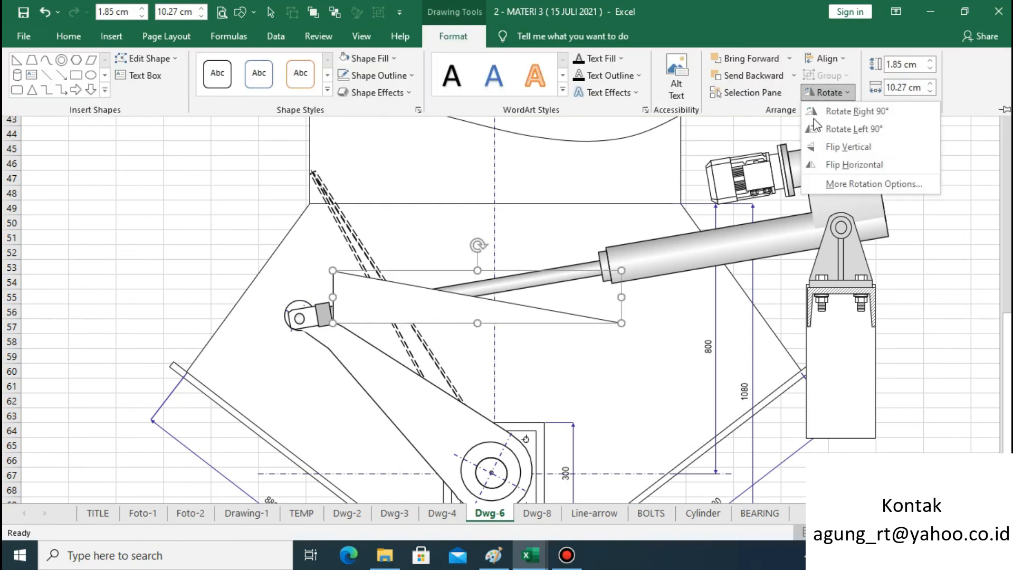
left_click(822, 153)
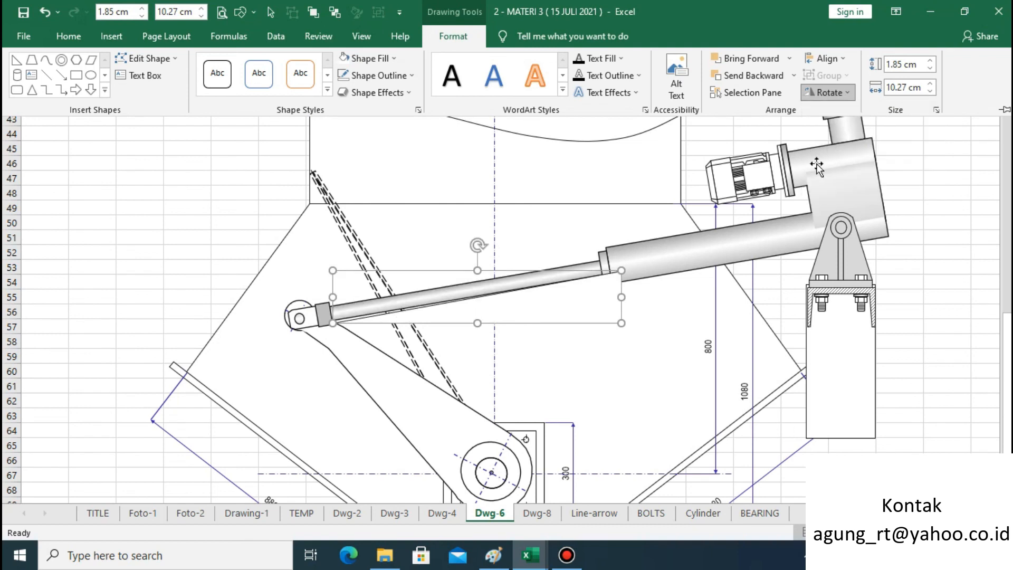
left_click(158, 270)
left_click_drag(493, 323, 492, 316)
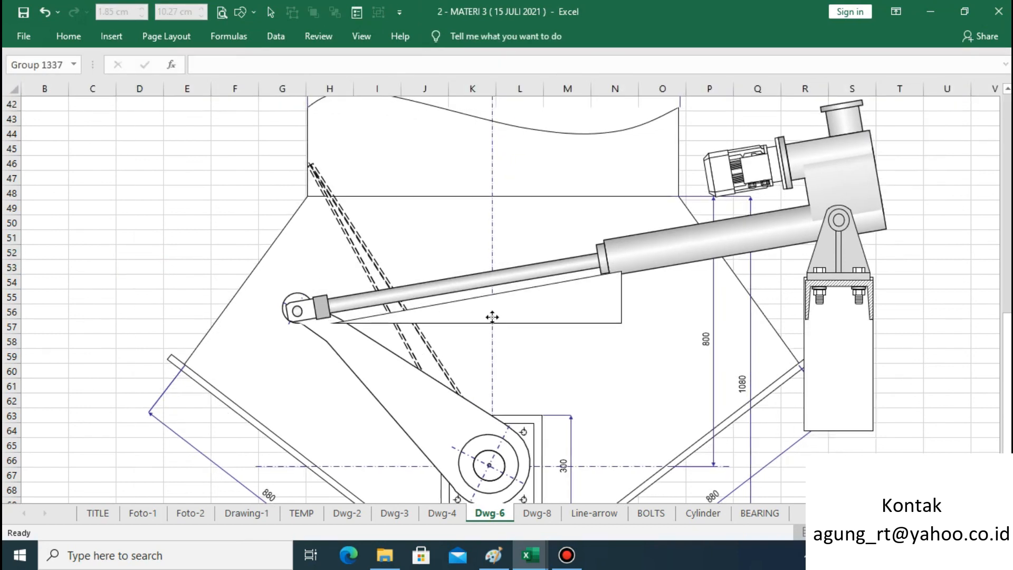
left_click(45, 12)
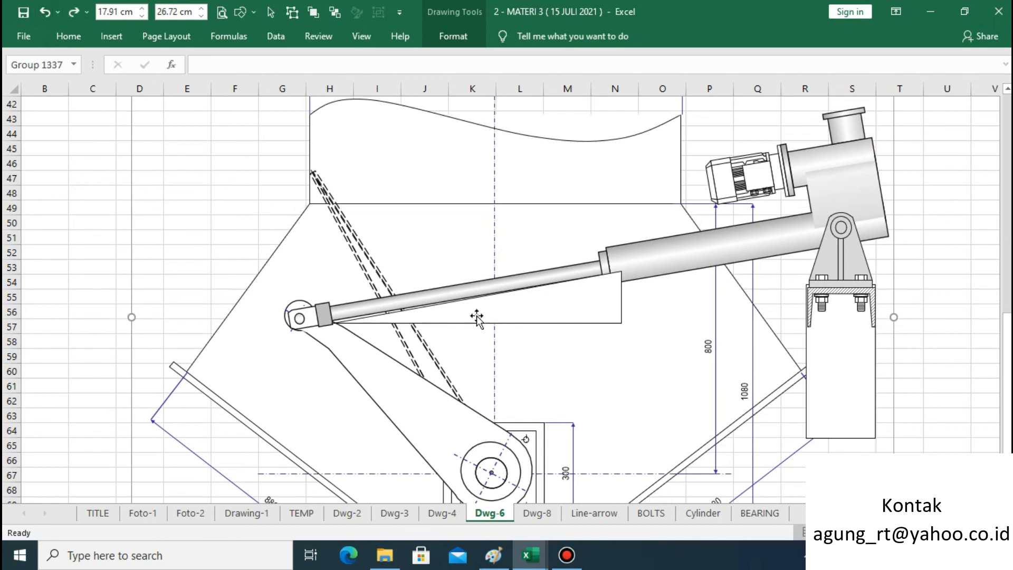
Fit the right triangle's sloped side to the rod's lower edge between clevis and cylinder, about 9.58 cm wide and 1.69 cm high
left_click(537, 317)
left_click_drag(537, 318, 542, 317)
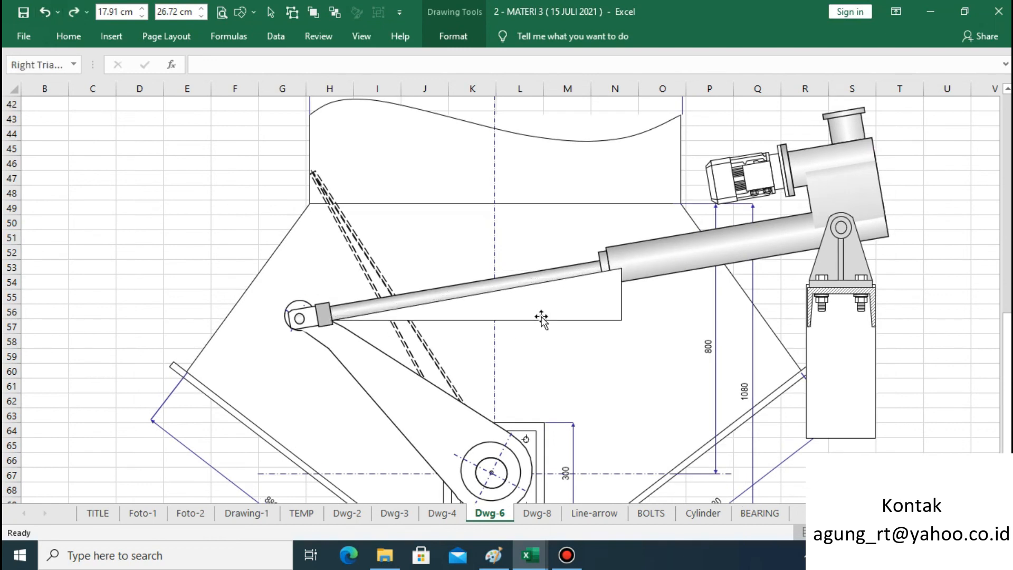
left_click_drag(622, 294, 593, 307)
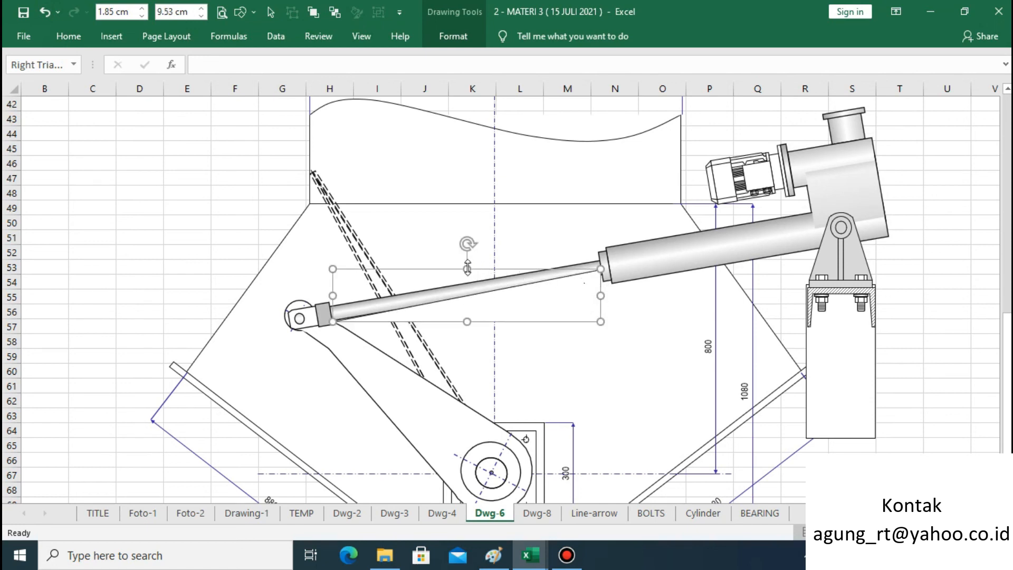
left_click_drag(467, 269, 468, 273)
left_click_drag(600, 299, 601, 298)
left_click(187, 240)
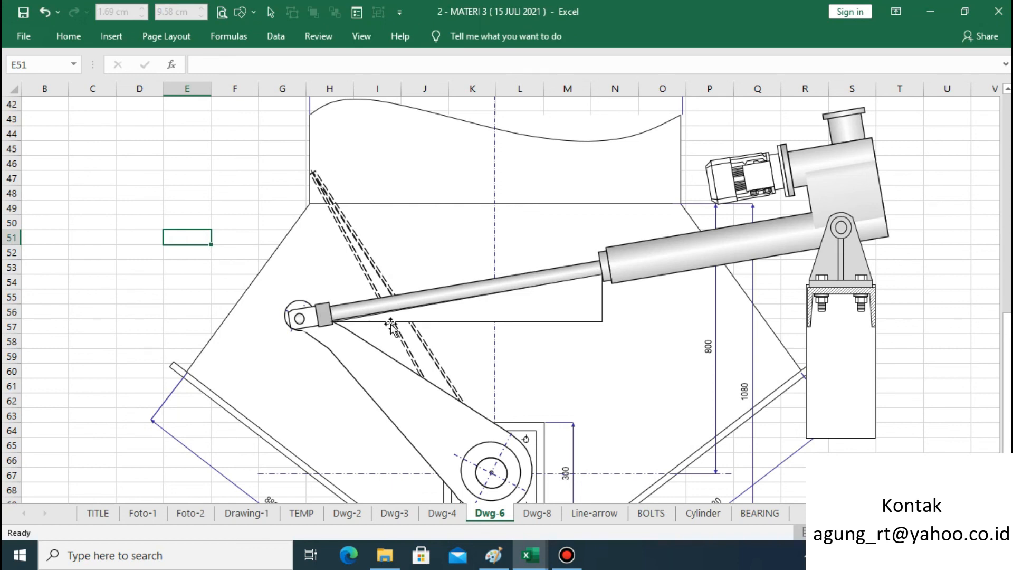
Select the right triangle under the piston rod to read its height and width, and delete it
left_click(444, 330)
left_click(461, 312)
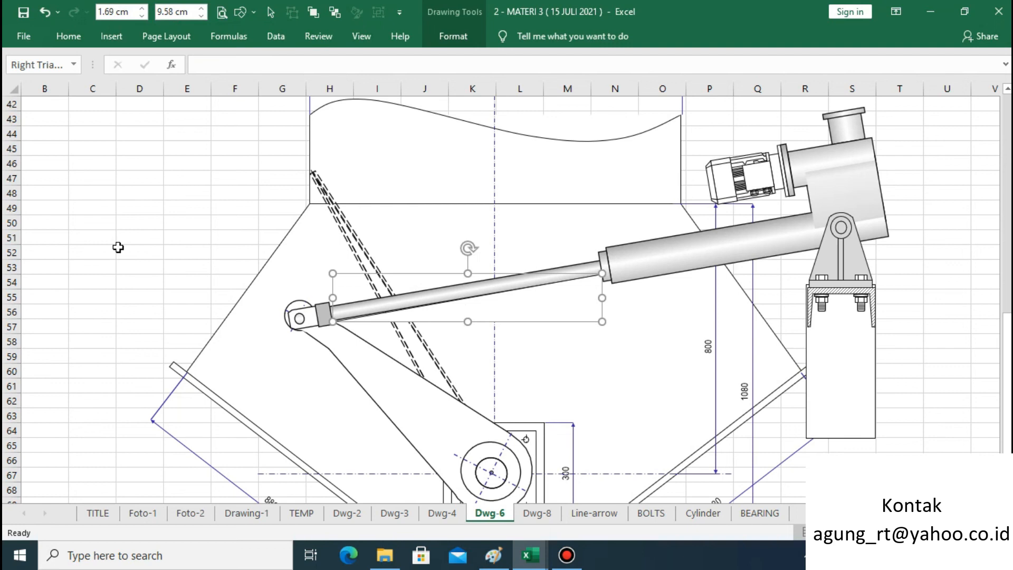
left_click(161, 293)
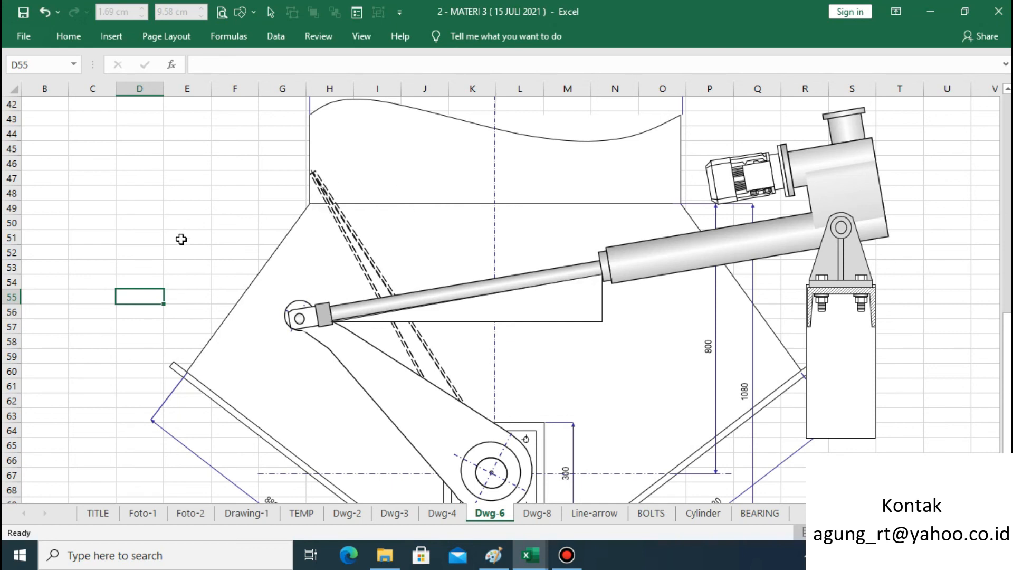
left_click(485, 310)
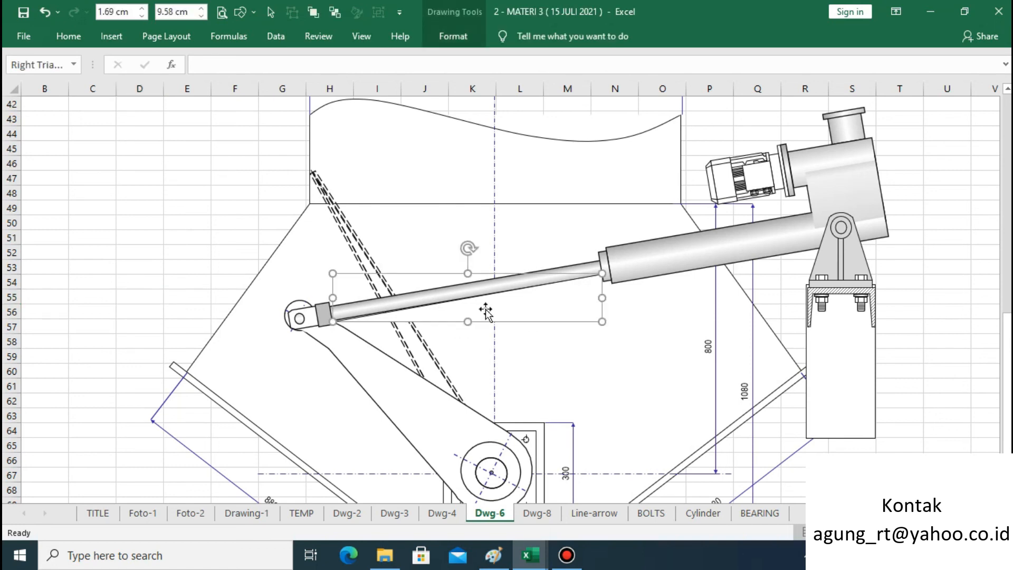
key("Escape")
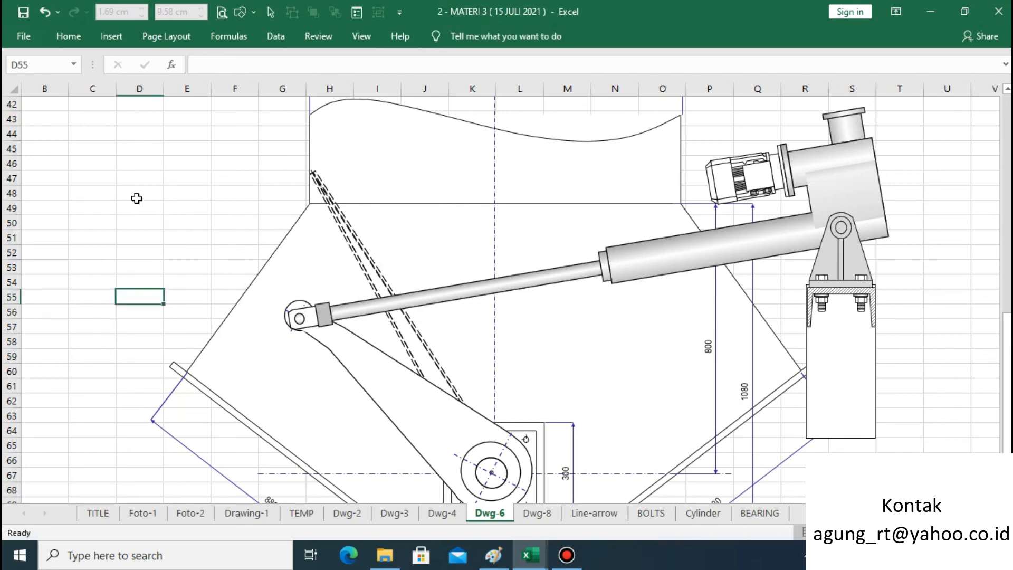